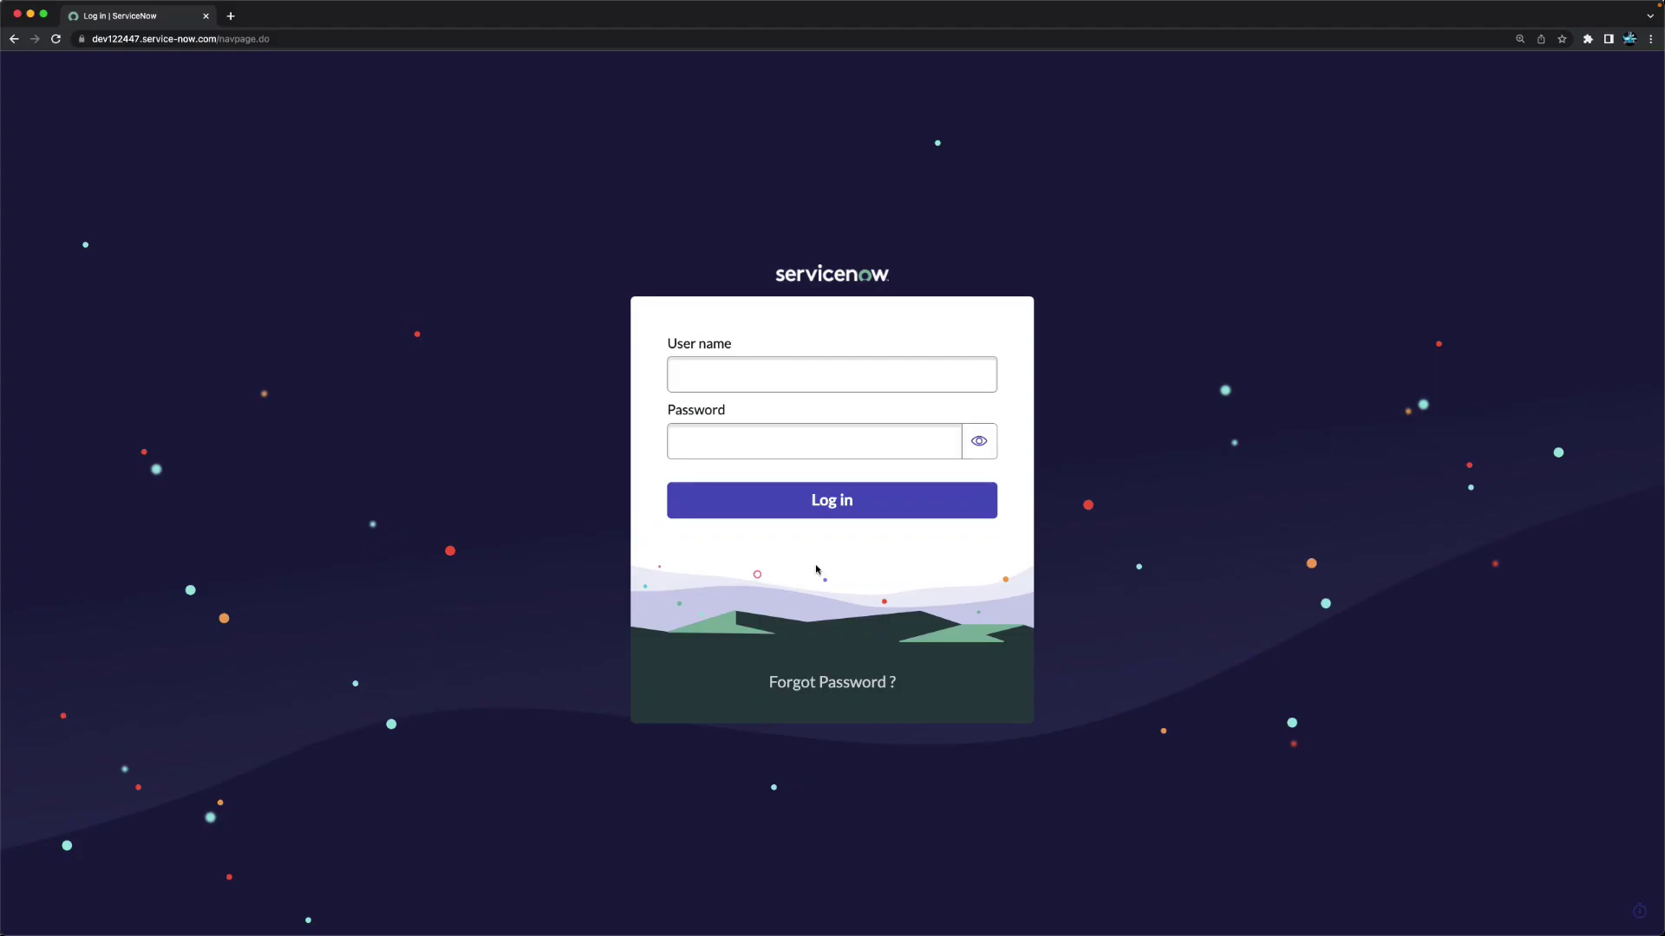
- Enter the administrator user name in the login form's User name field
{"action": "left_click", "coordinate": [278, 38]}
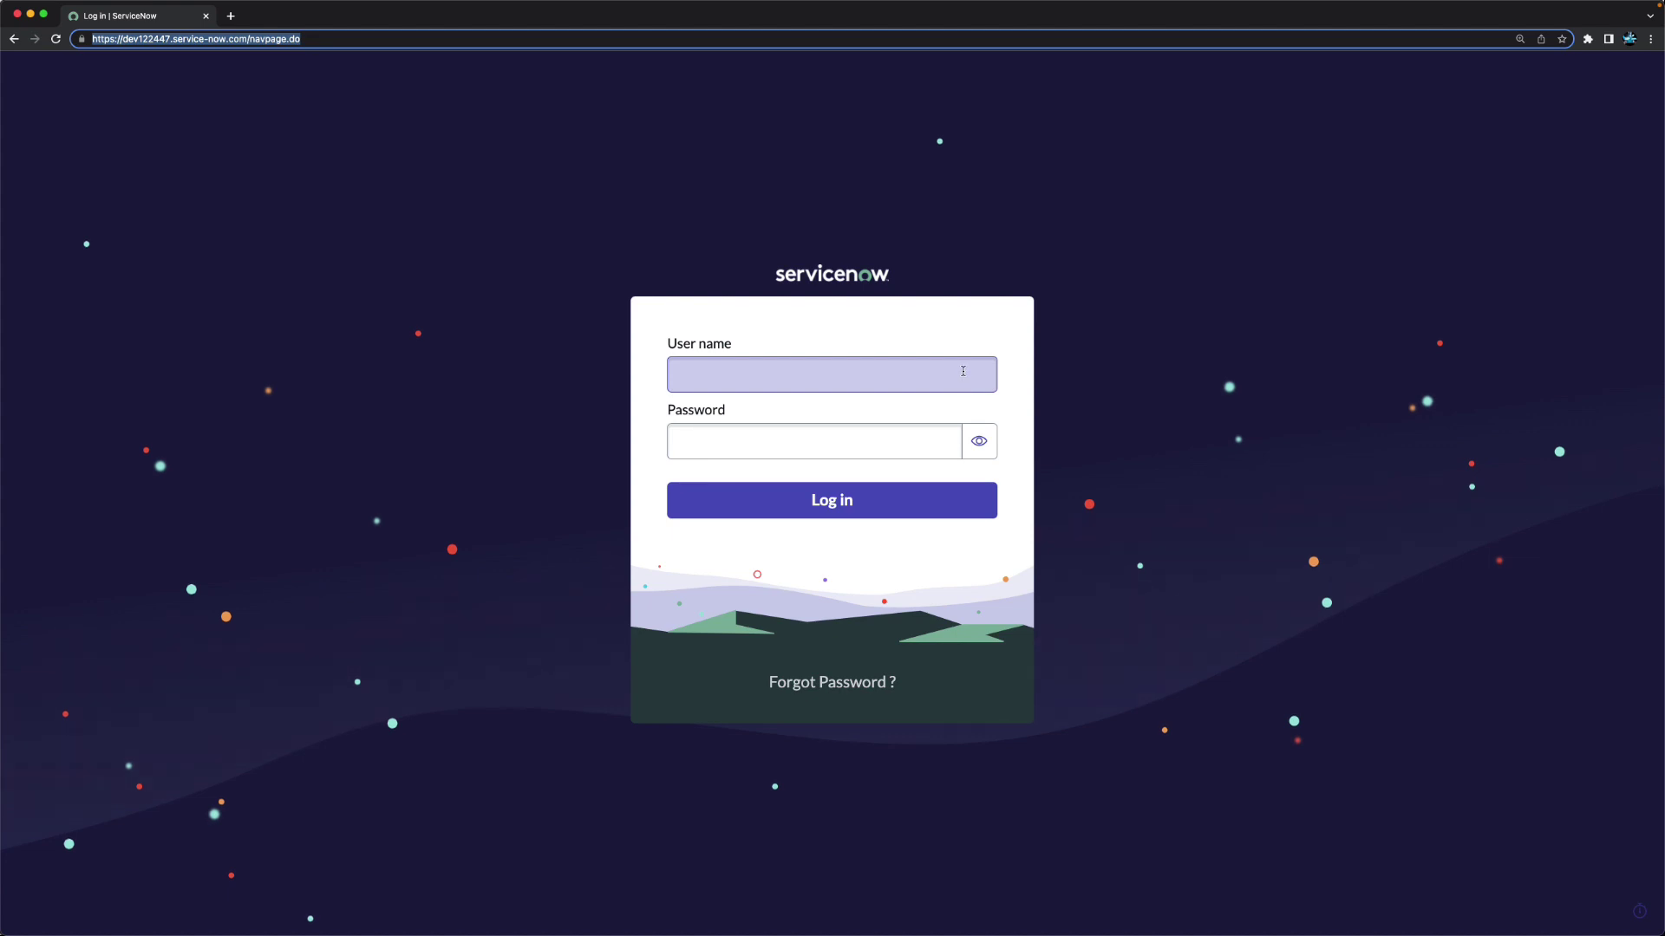
{"action": "left_click", "coordinate": [805, 379]}
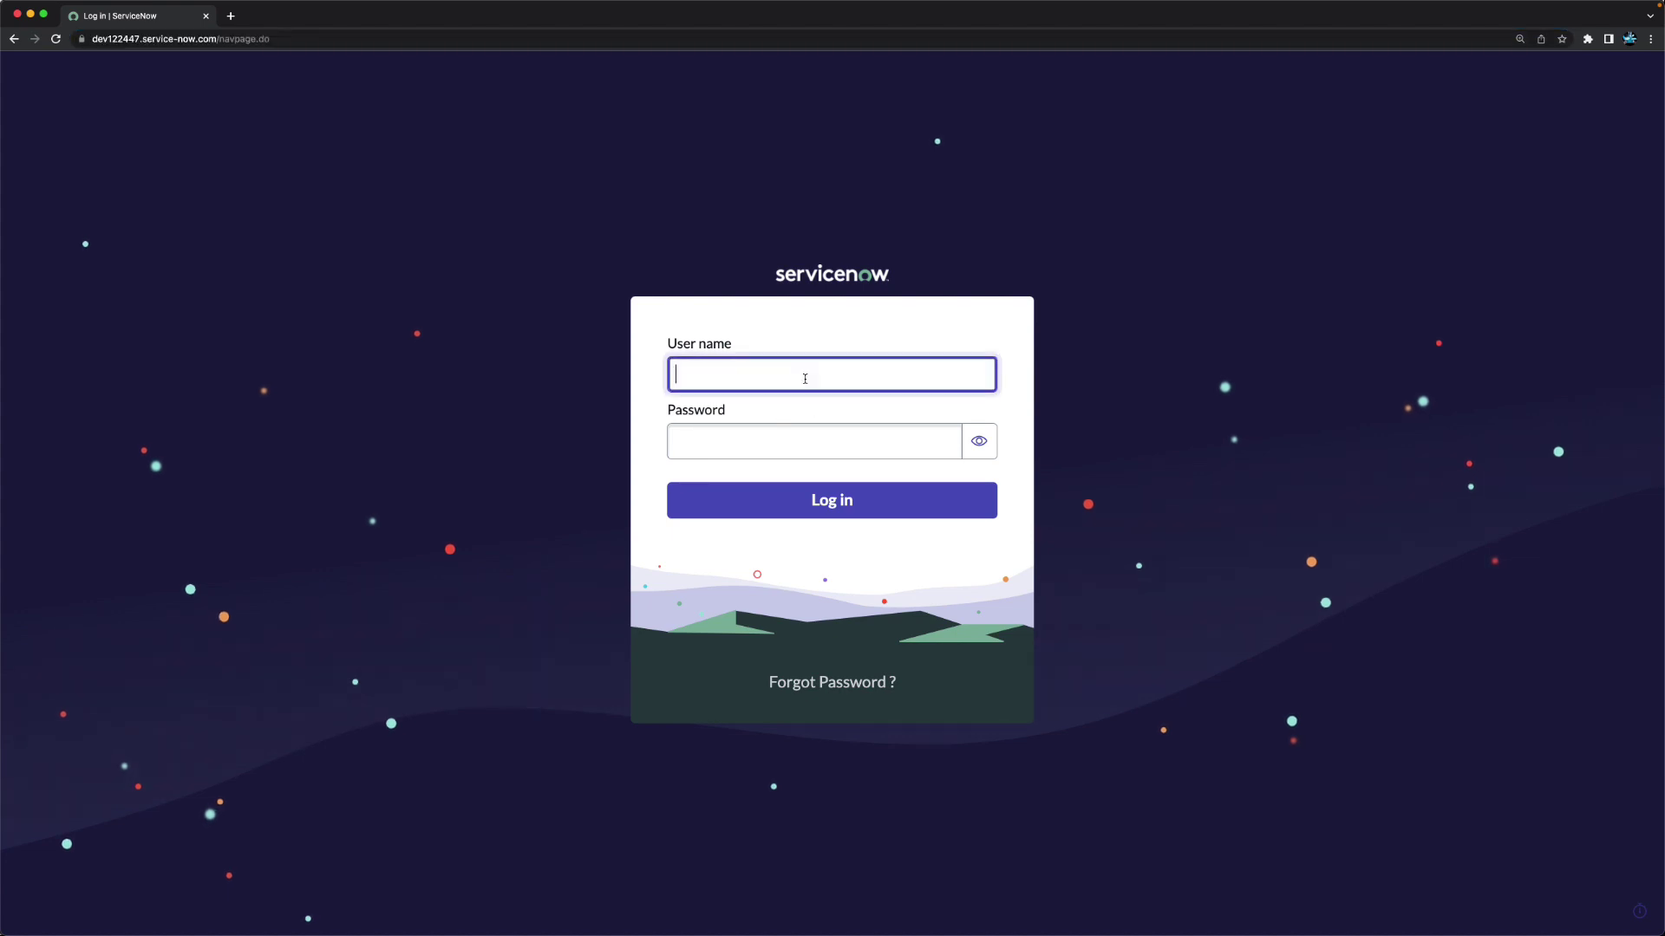
{"action": "left_click", "coordinate": [803, 444]}
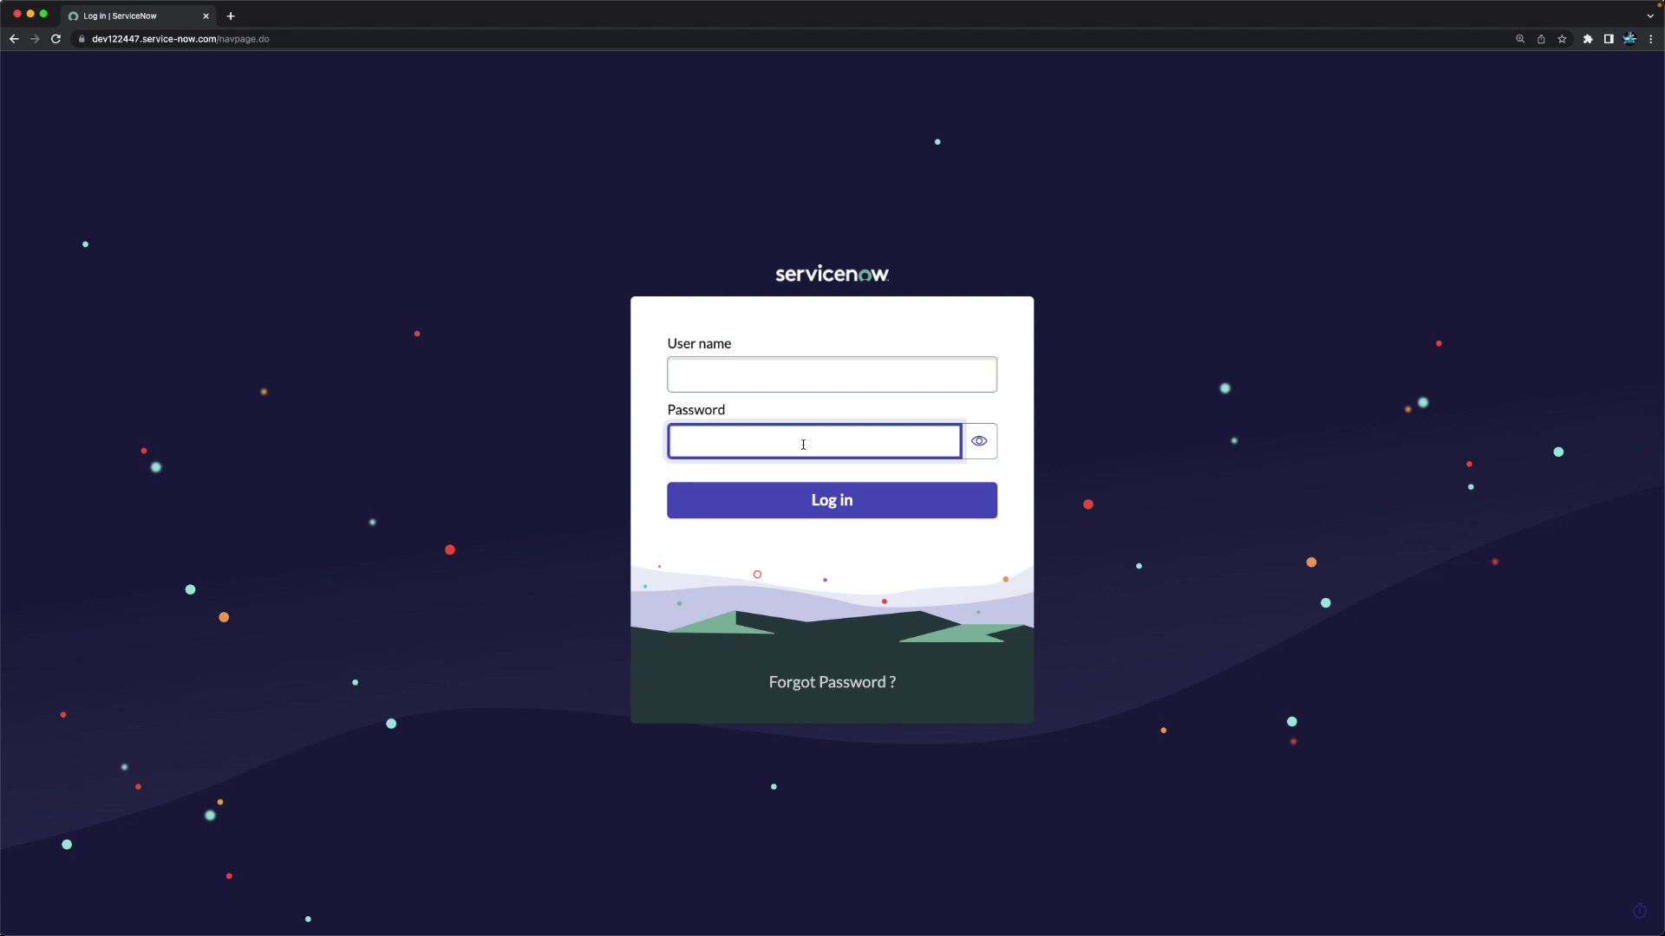
{"action": "left_click", "coordinate": [807, 382]}
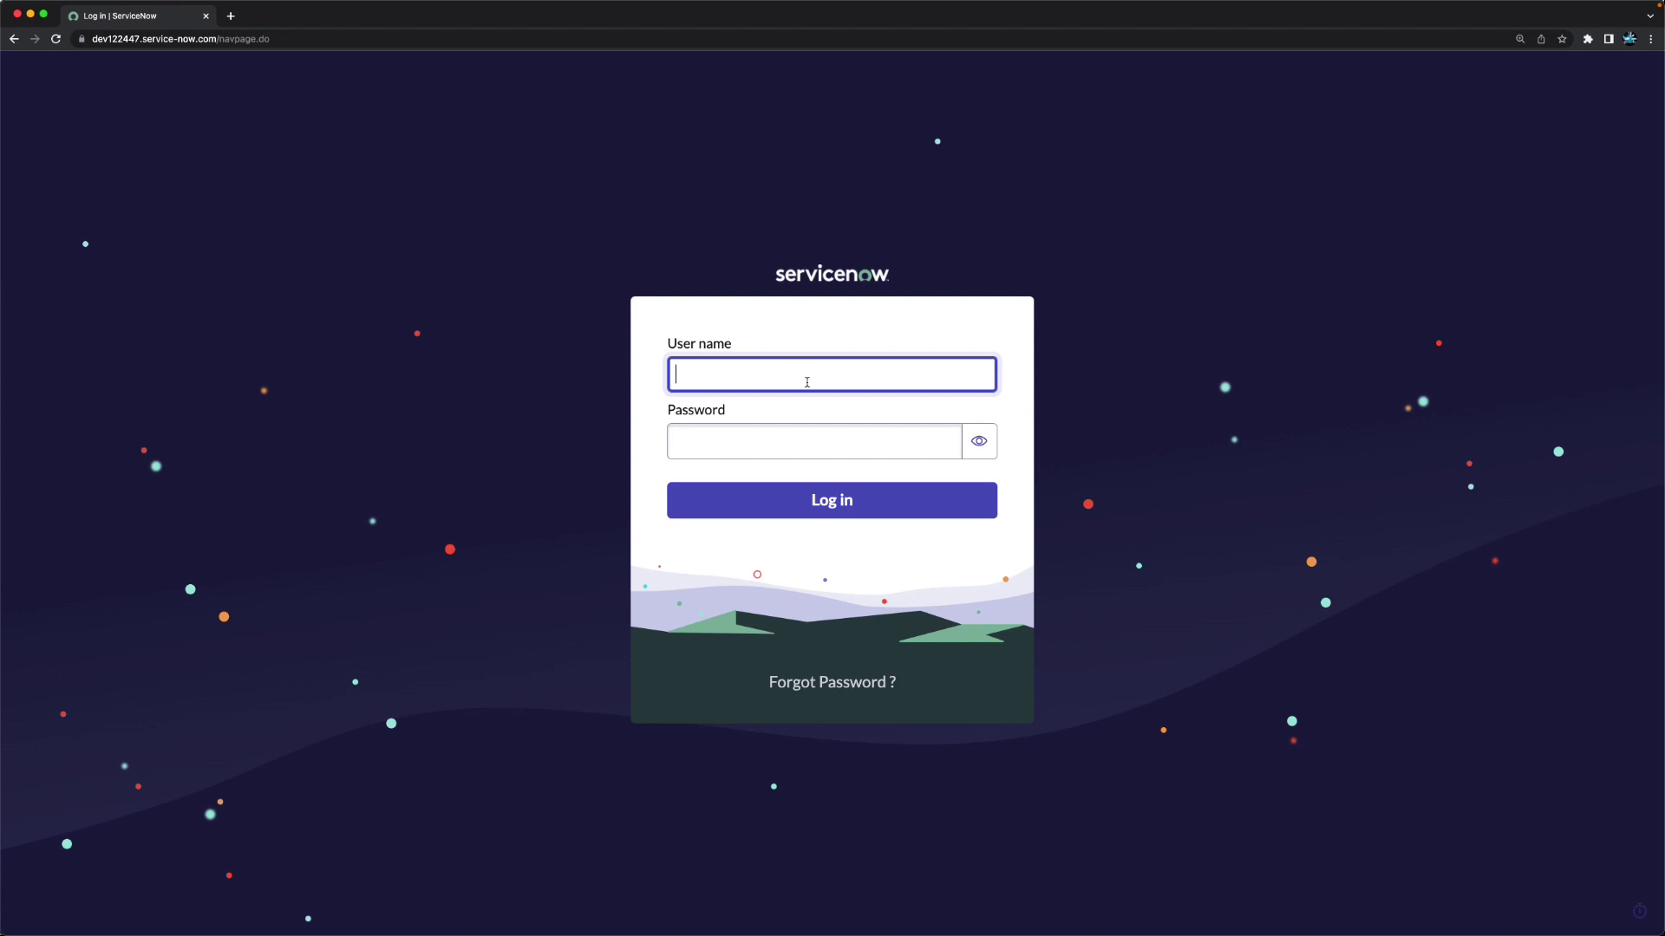
{"action": "type", "text": "admin"}
- Fill in the account password, correcting the mistyped first characters
{"action": "key", "text": "Tab"}
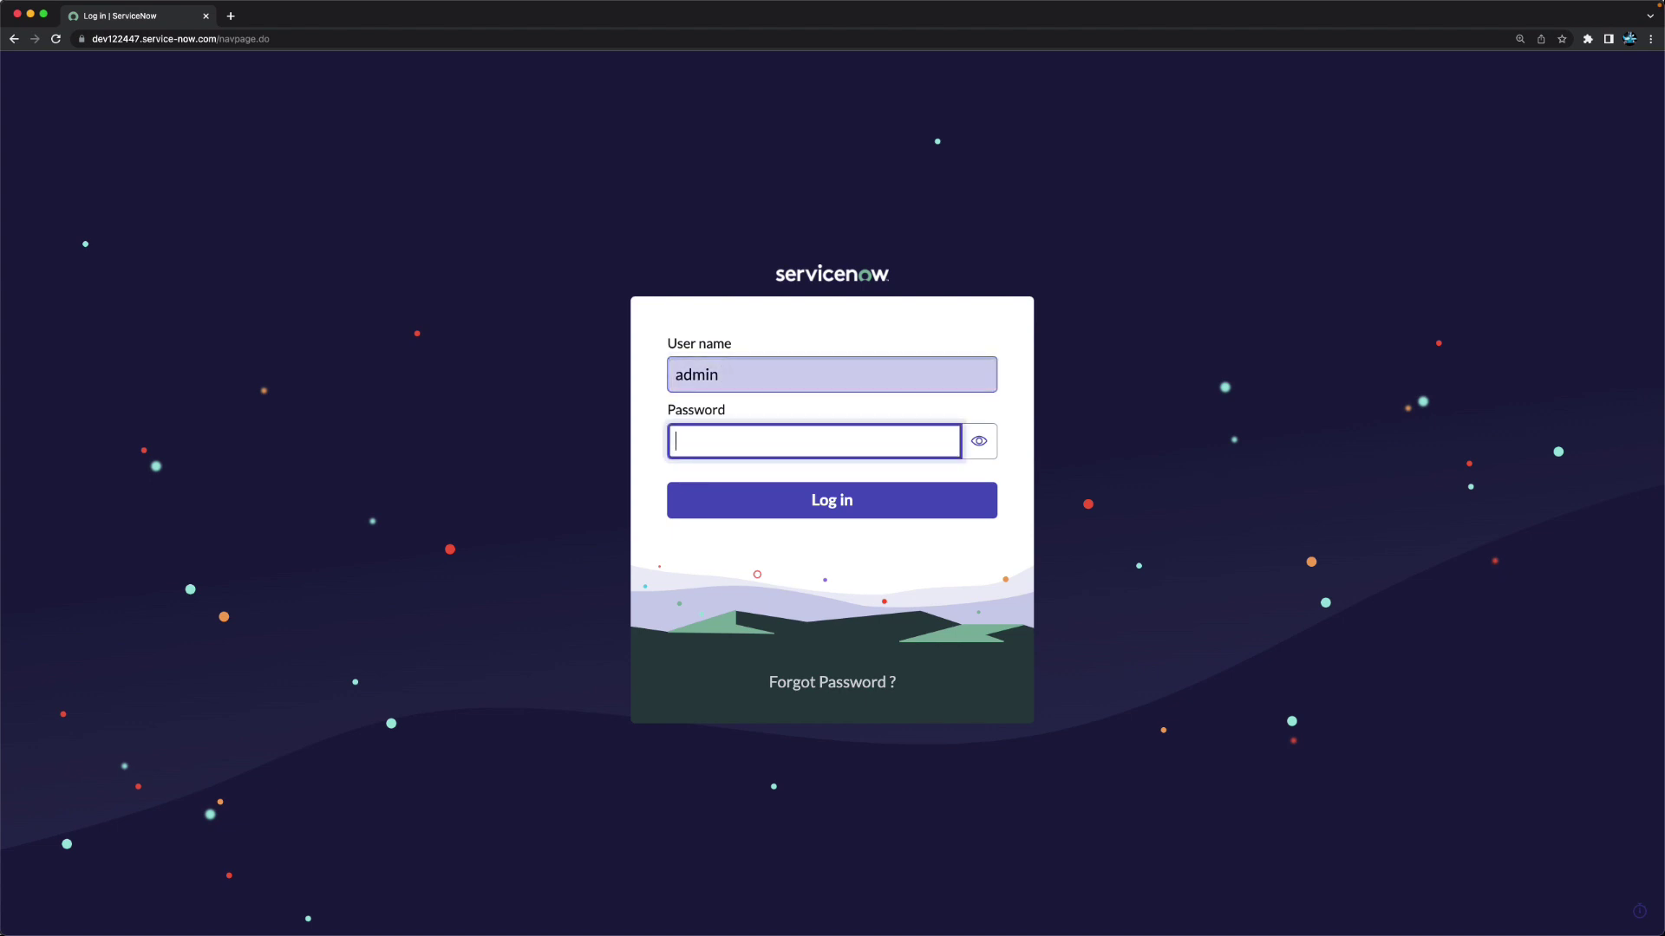
{"action": "type", "text": "•••"}
{"action": "key", "text": "BackSpace"}
{"action": "key", "text": "BackSpace"}
{"action": "key", "text": "BackSpace"}
{"action": "type", "text": "•••••••••••••••••••"}
- Log in, then collapse the Self-Service group in the All navigator menu
{"action": "left_click", "coordinate": [840, 511]}
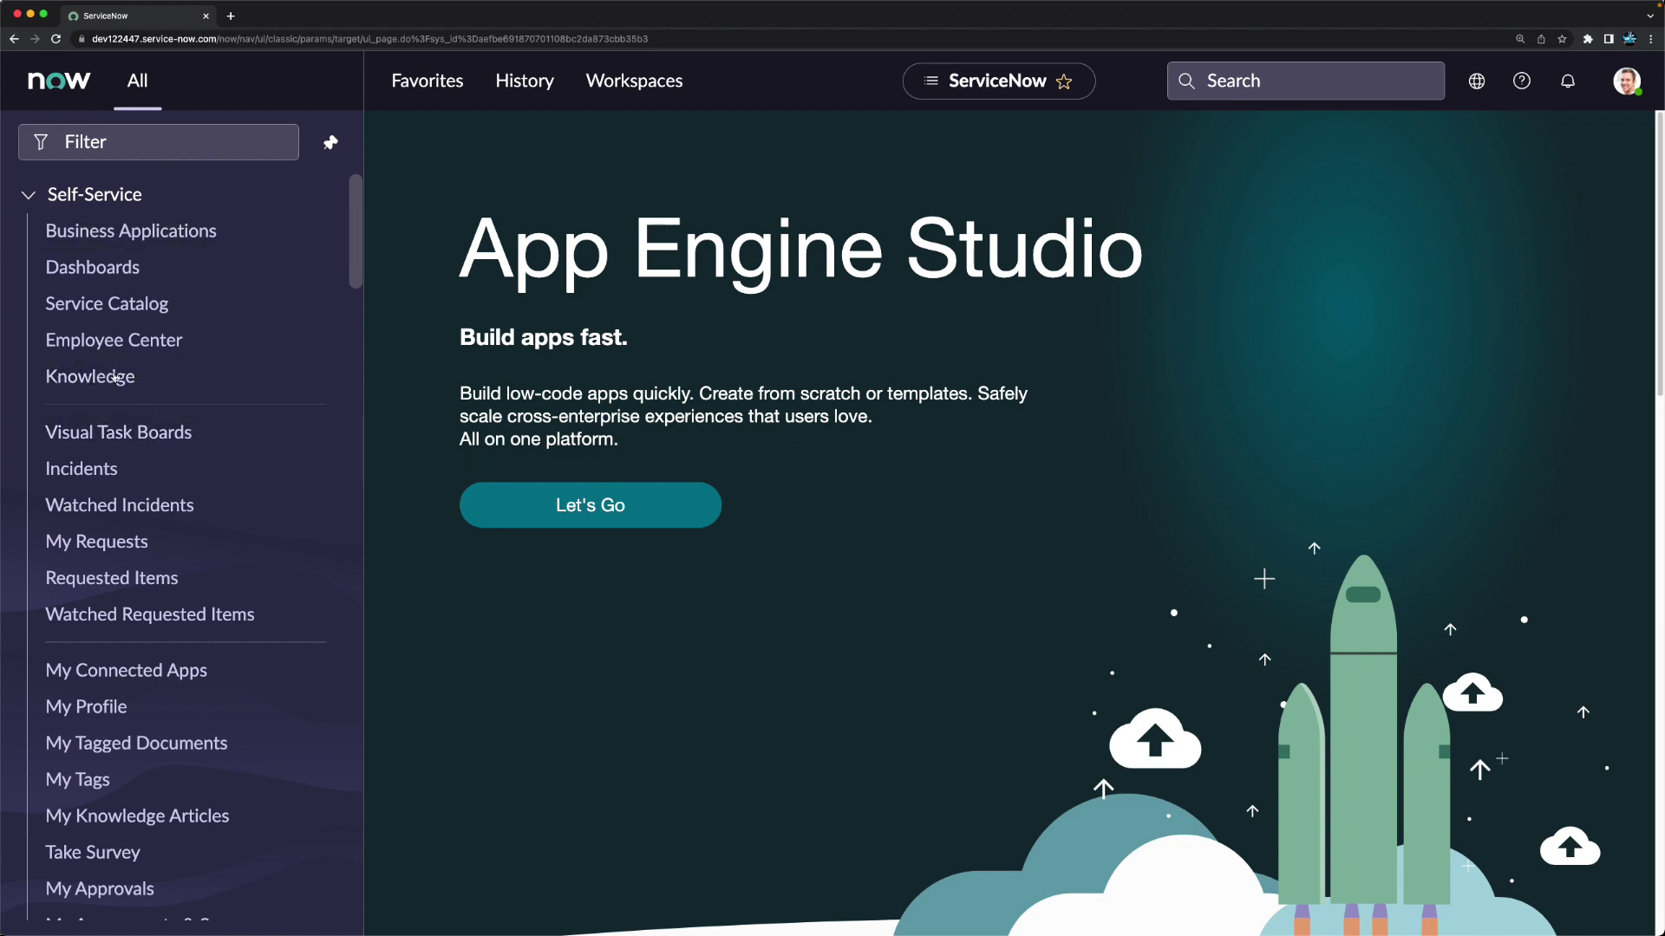
{"action": "left_click", "coordinate": [30, 196]}
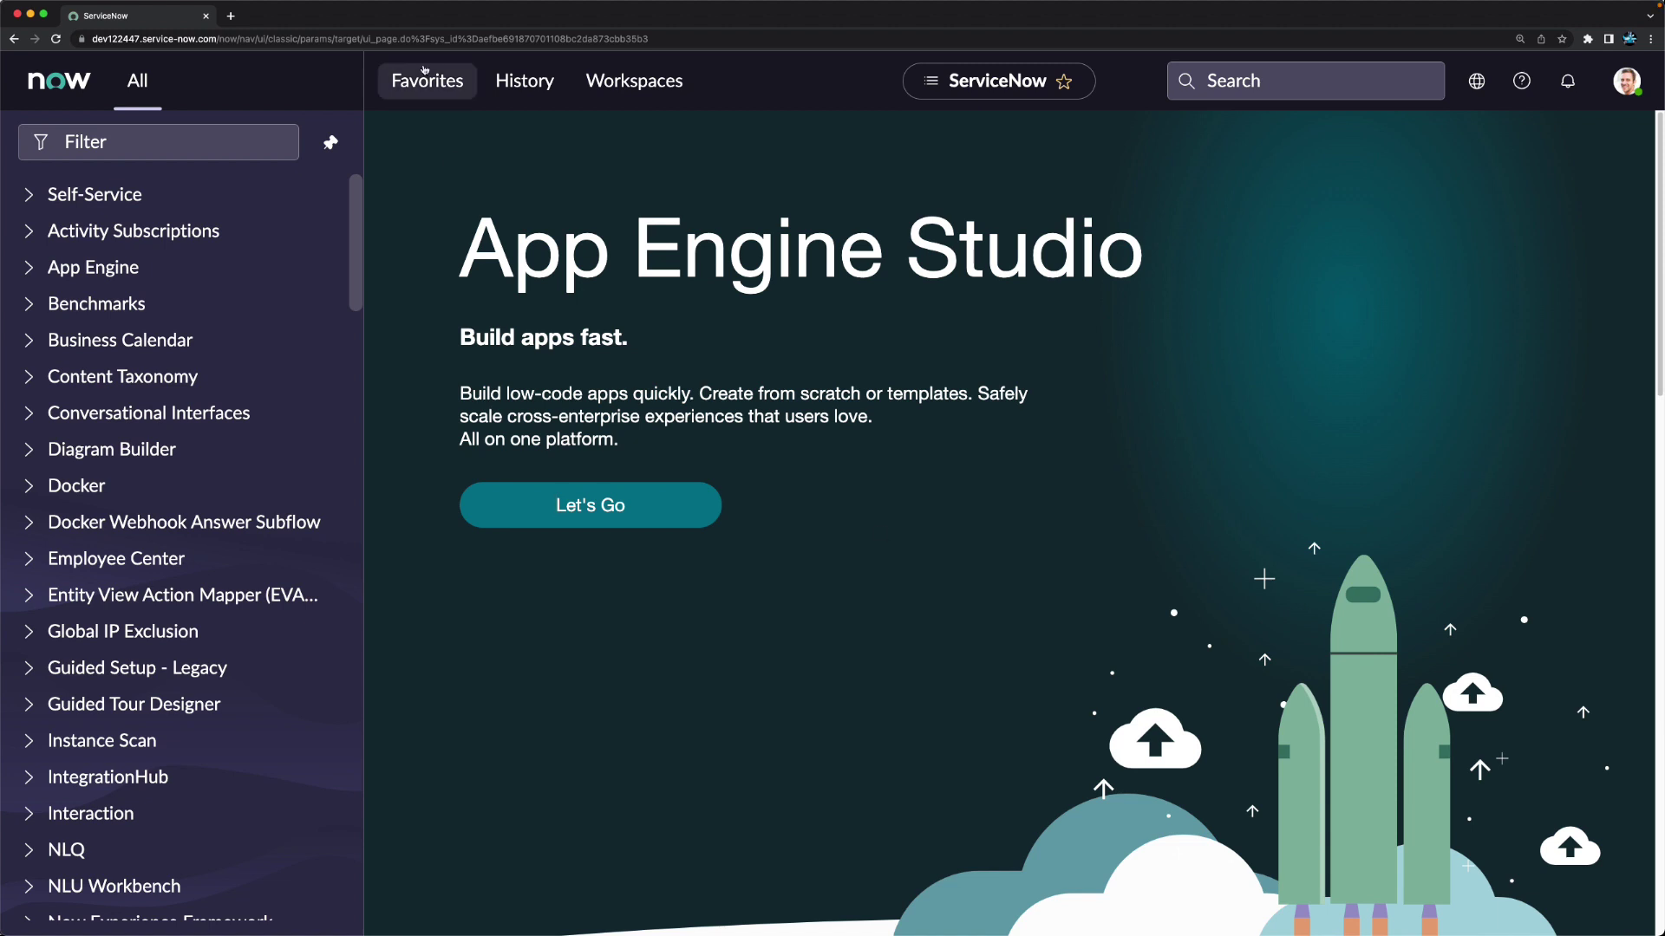
- Filter the All menu by 'user' and scroll to the User Administration modules
{"action": "left_click", "coordinate": [247, 135]}
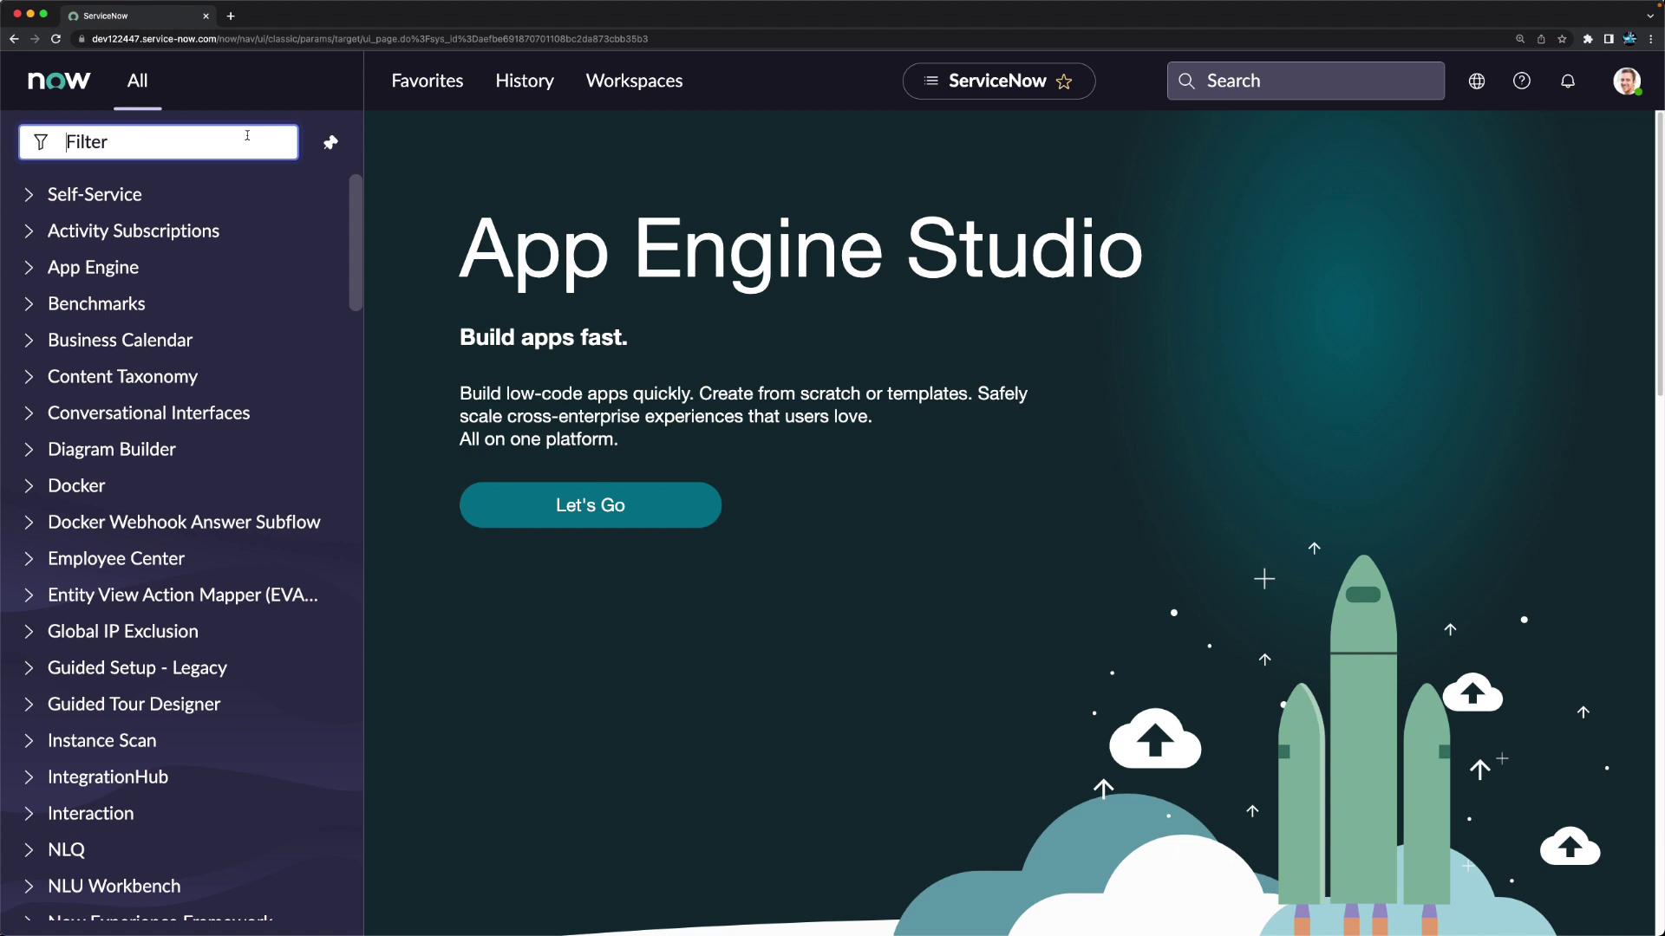
{"action": "type", "text": "user"}
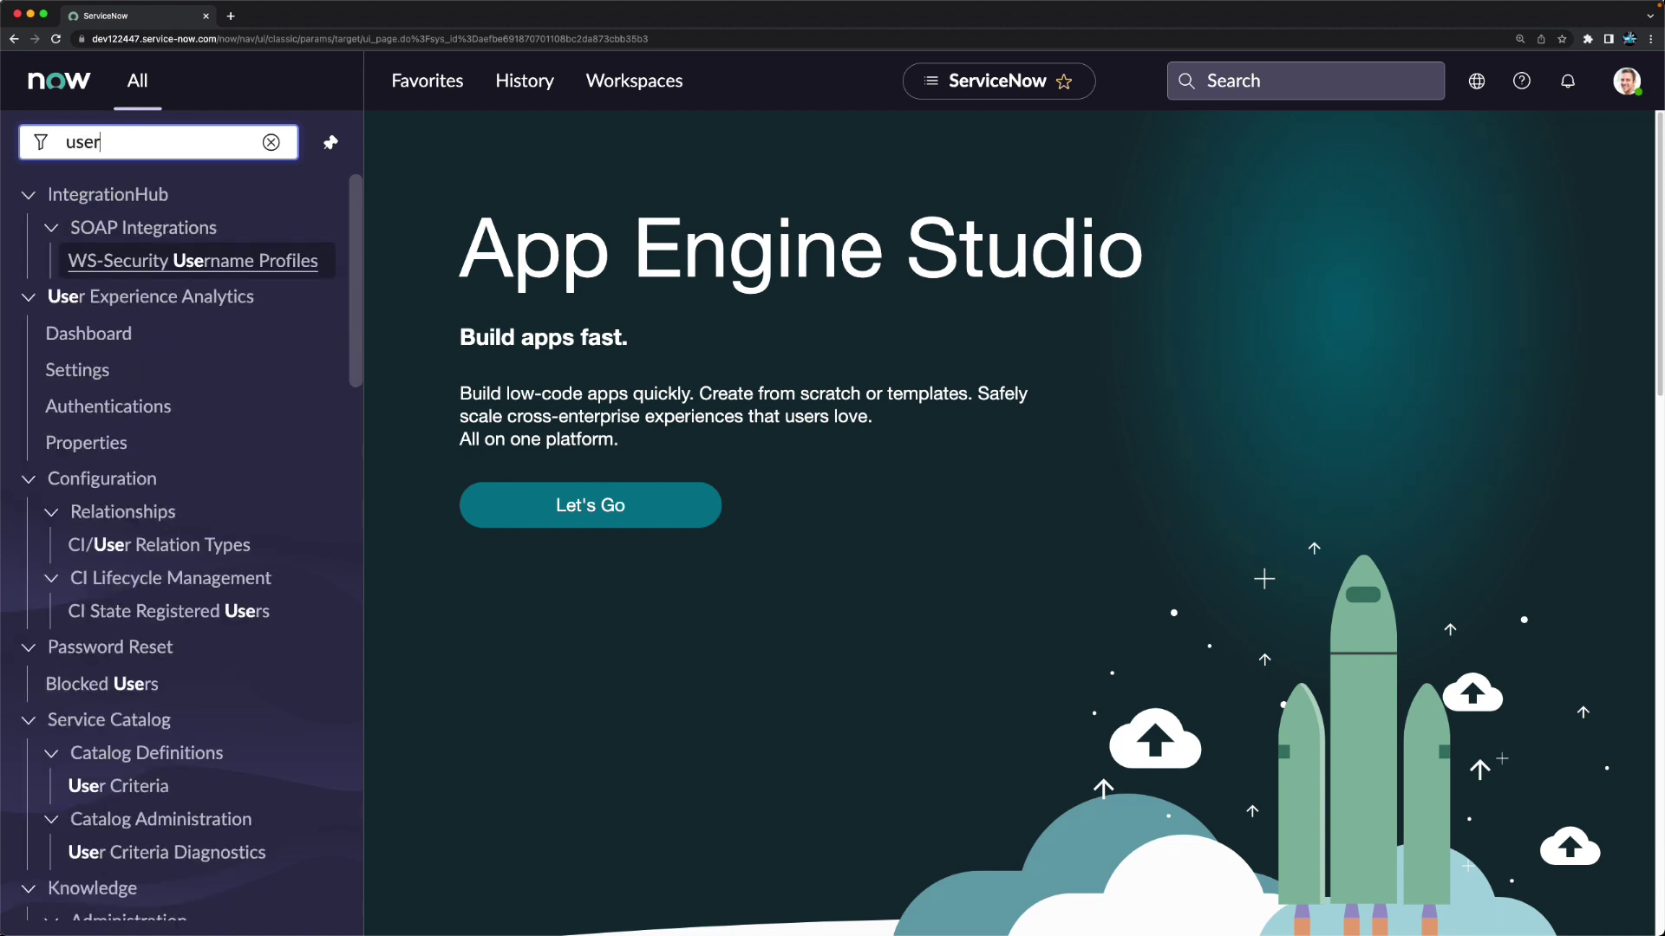
{"action": "scroll", "coordinate": [261, 476], "scroll_direction": "down", "scroll_amount": 12}
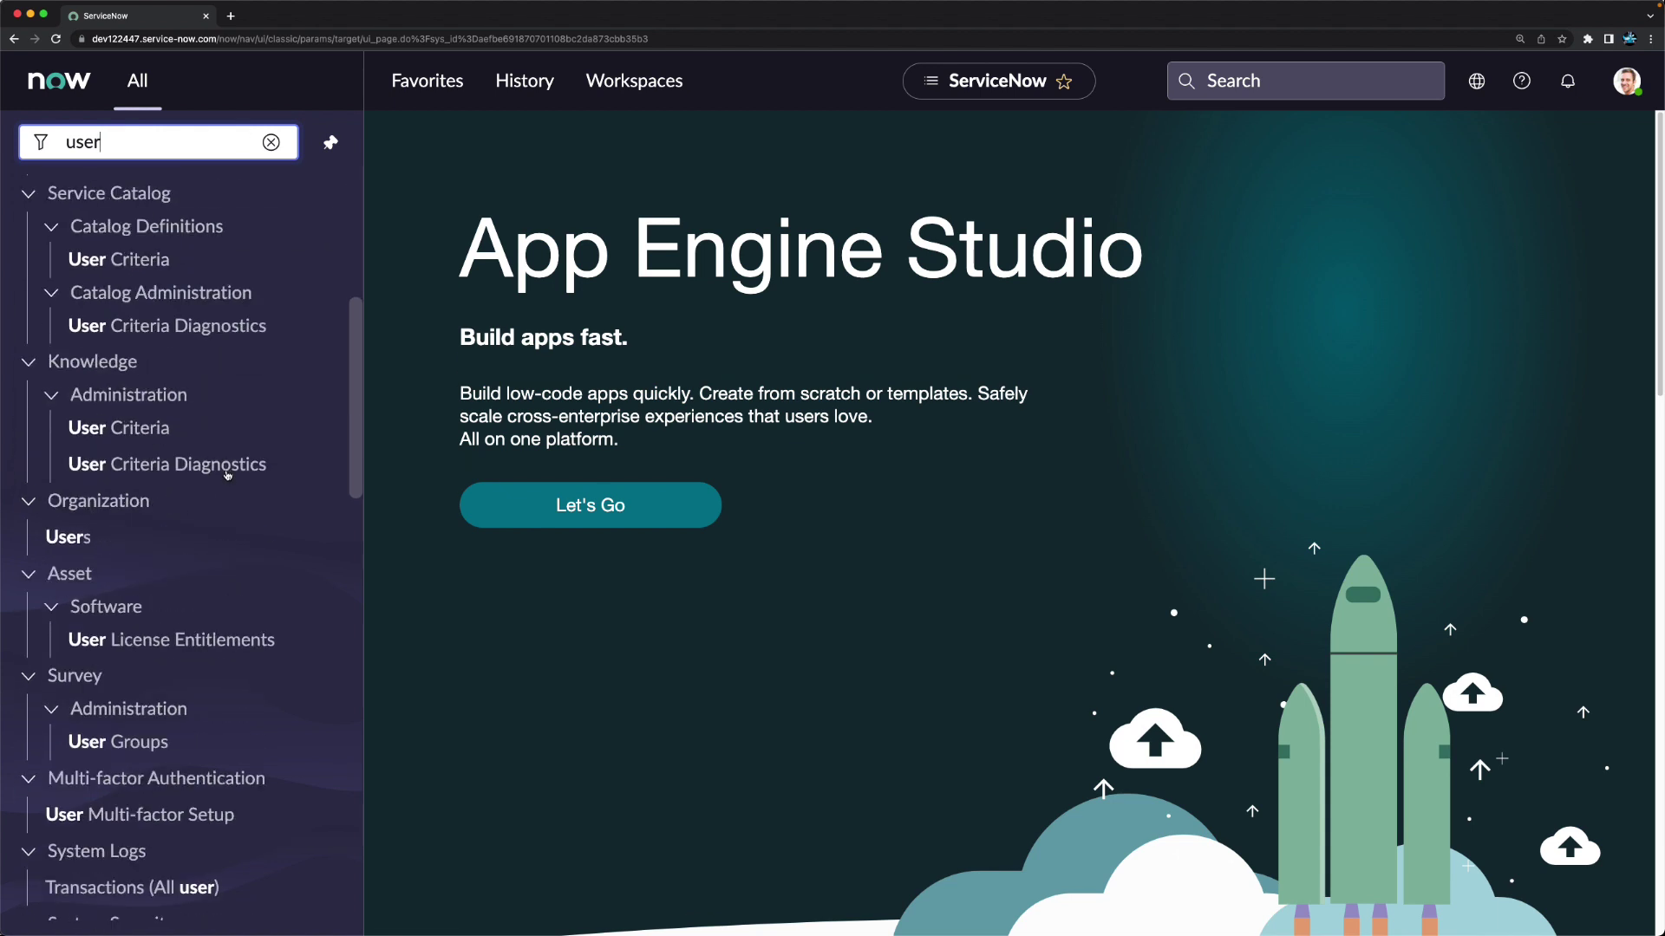
{"action": "scroll", "coordinate": [227, 476], "scroll_direction": "up", "scroll_amount": 5}
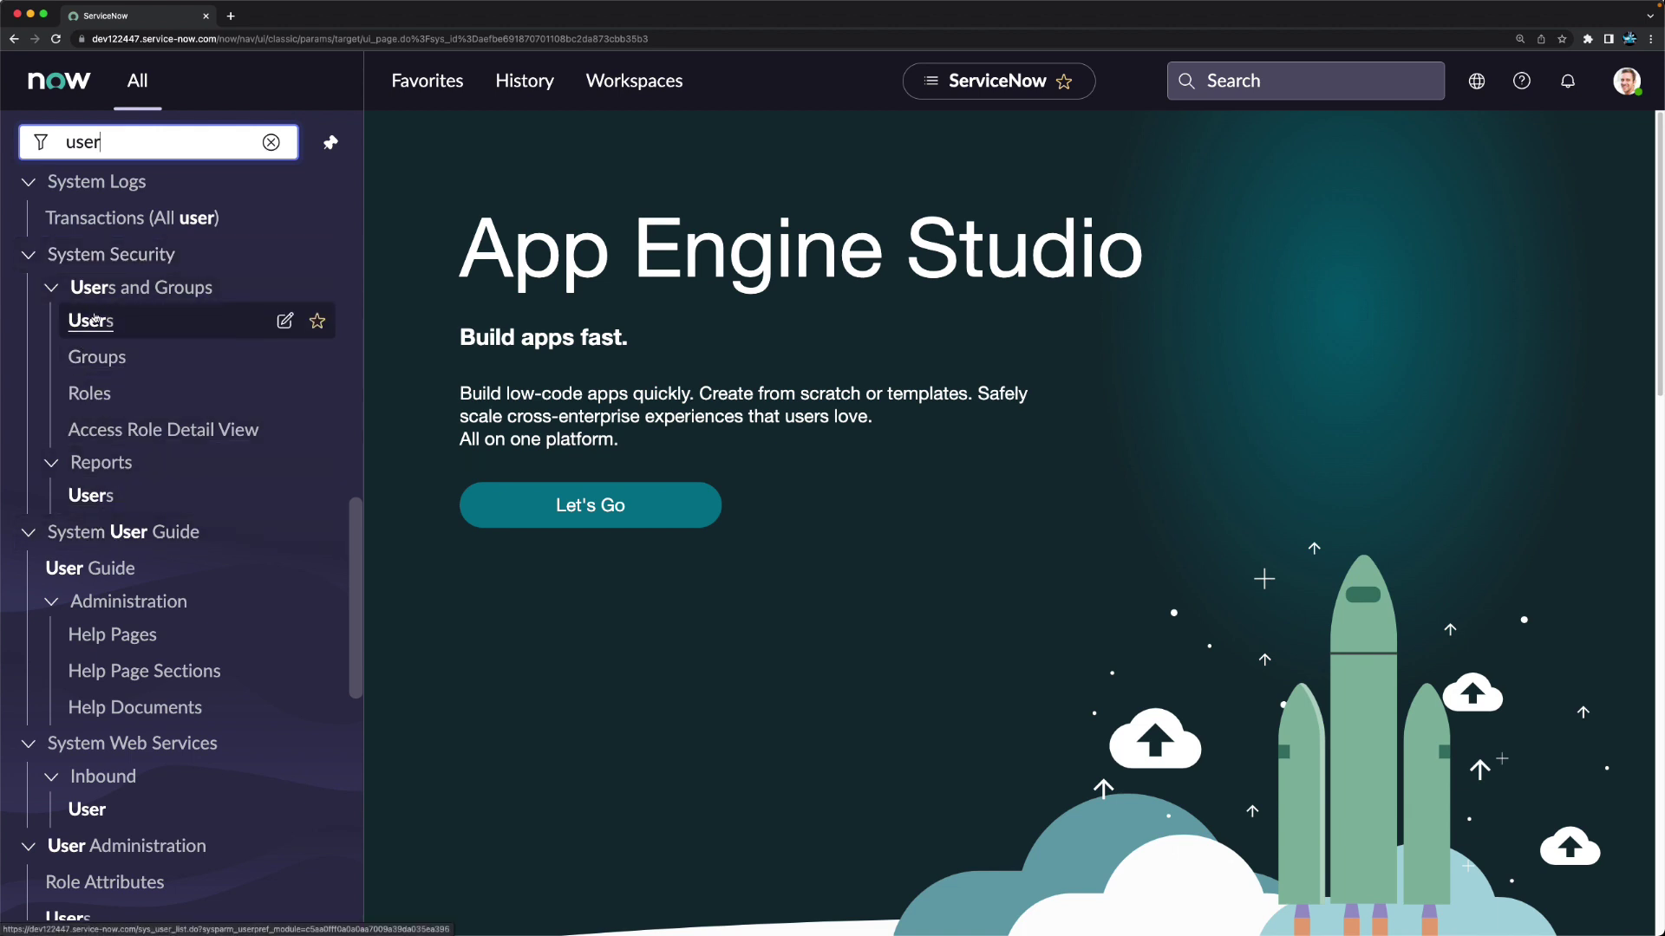
{"action": "scroll", "coordinate": [113, 538], "scroll_direction": "down", "scroll_amount": 8}
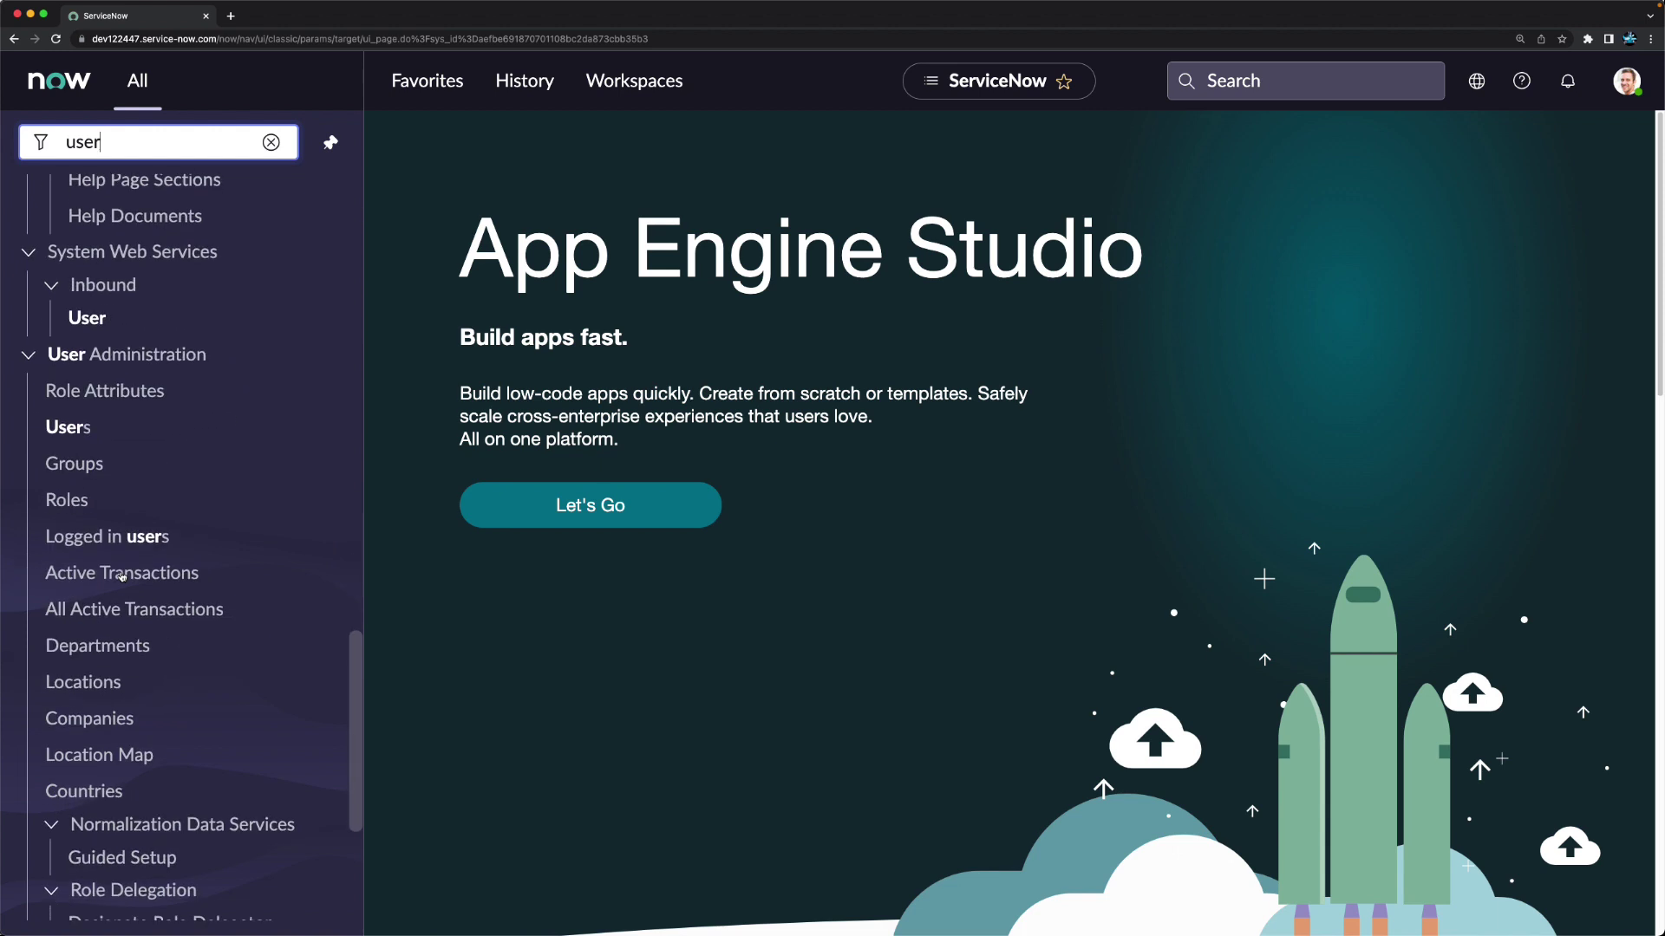
{"action": "scroll", "coordinate": [122, 578], "scroll_direction": "down", "scroll_amount": 1}
{"action": "scroll", "coordinate": [119, 558], "scroll_direction": "up", "scroll_amount": 5}
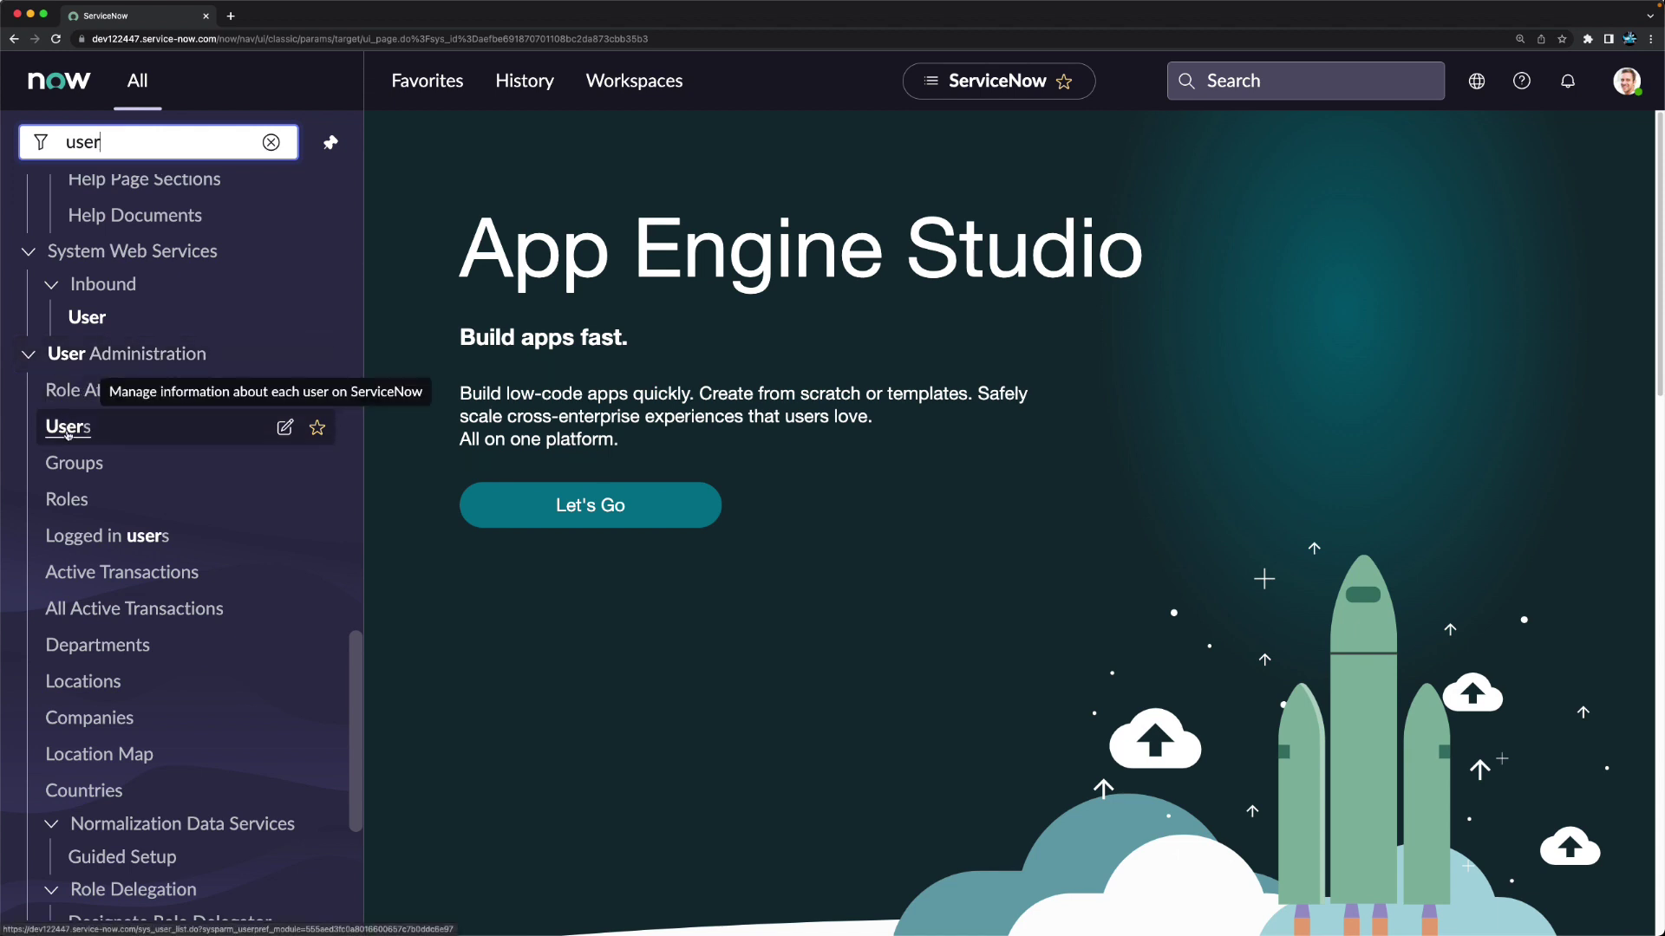
- Open the Users list under User Administration and open the first listed user's record
{"action": "left_click", "coordinate": [68, 429]}
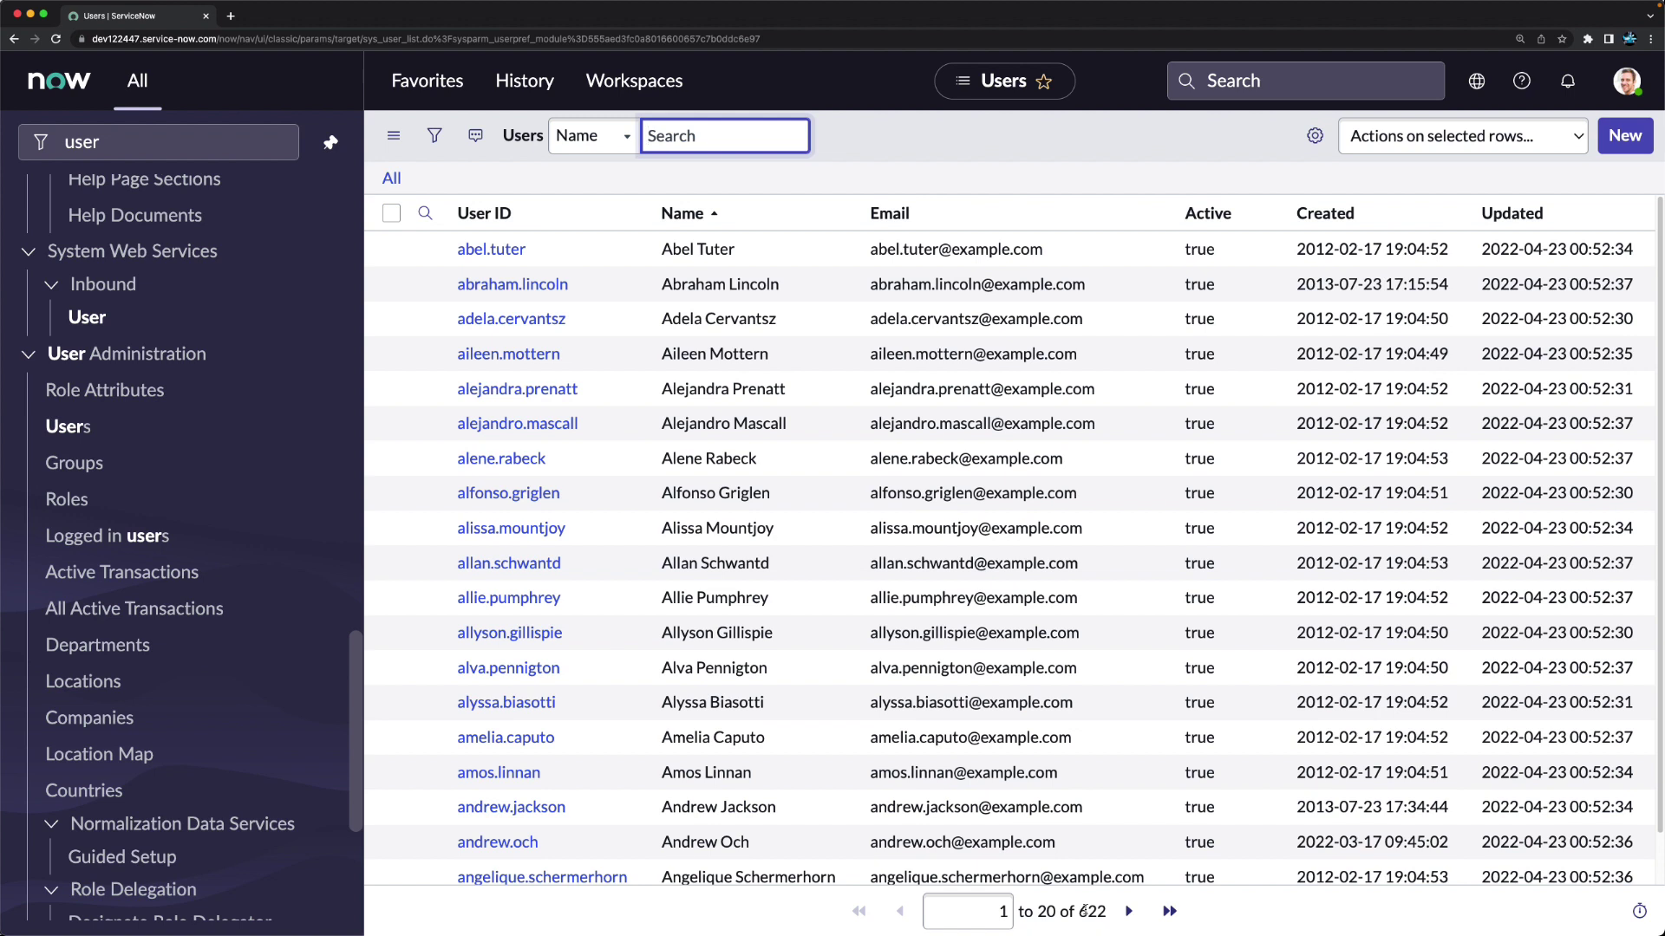
{"action": "left_click", "coordinate": [953, 299]}
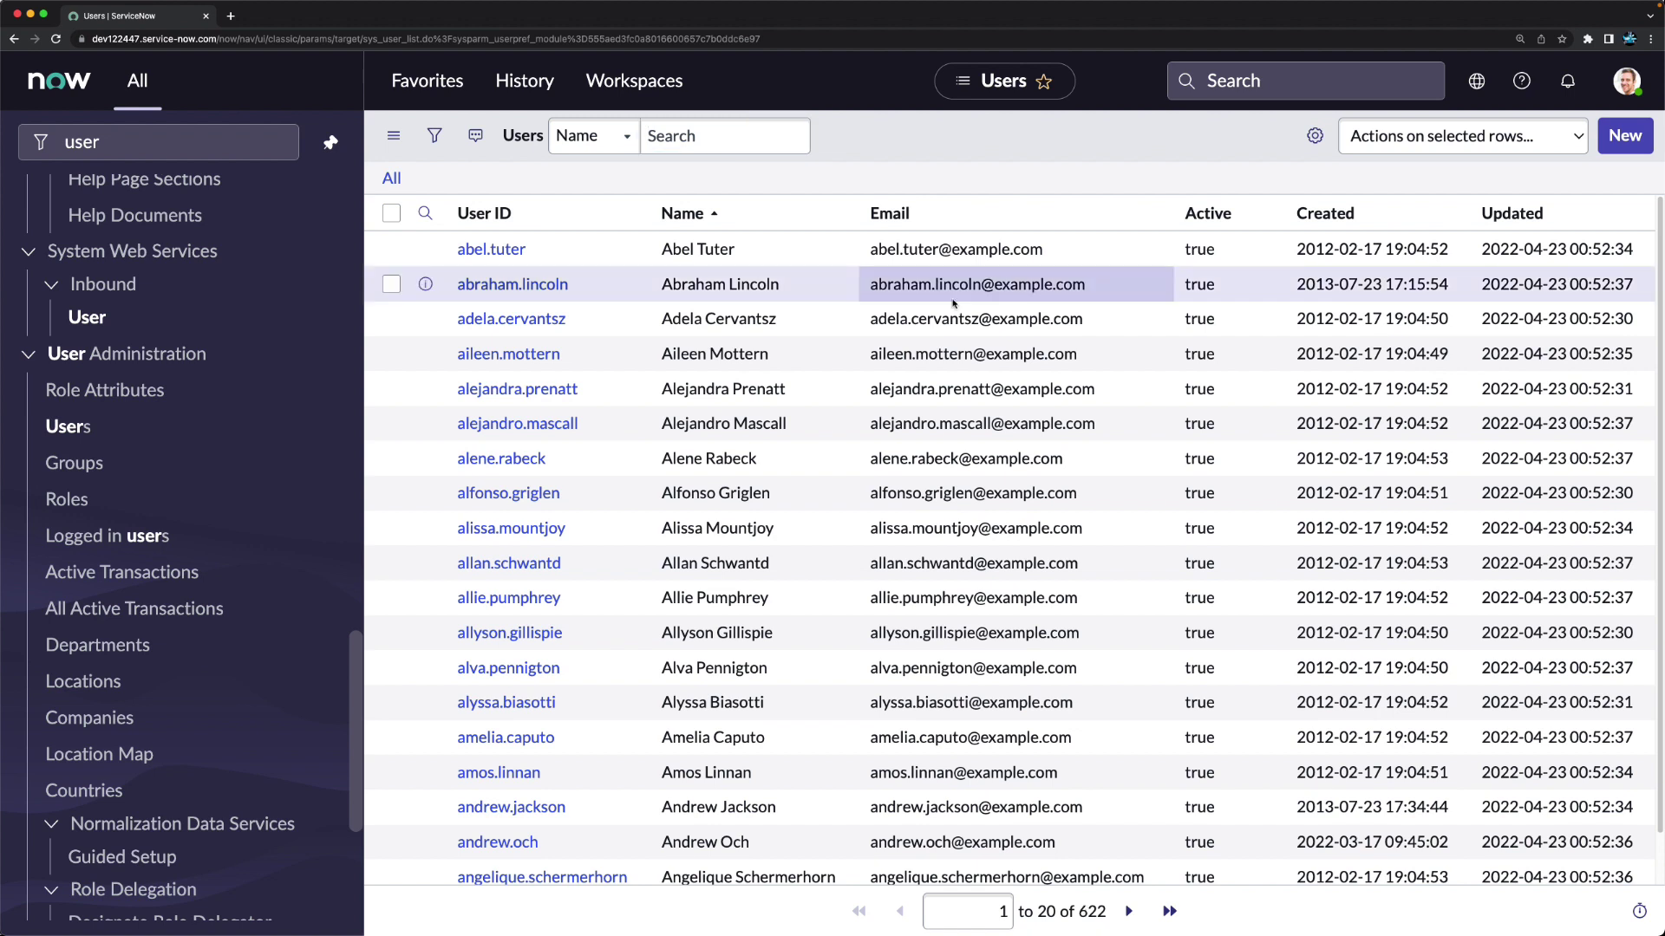
{"action": "left_click", "coordinate": [496, 257]}
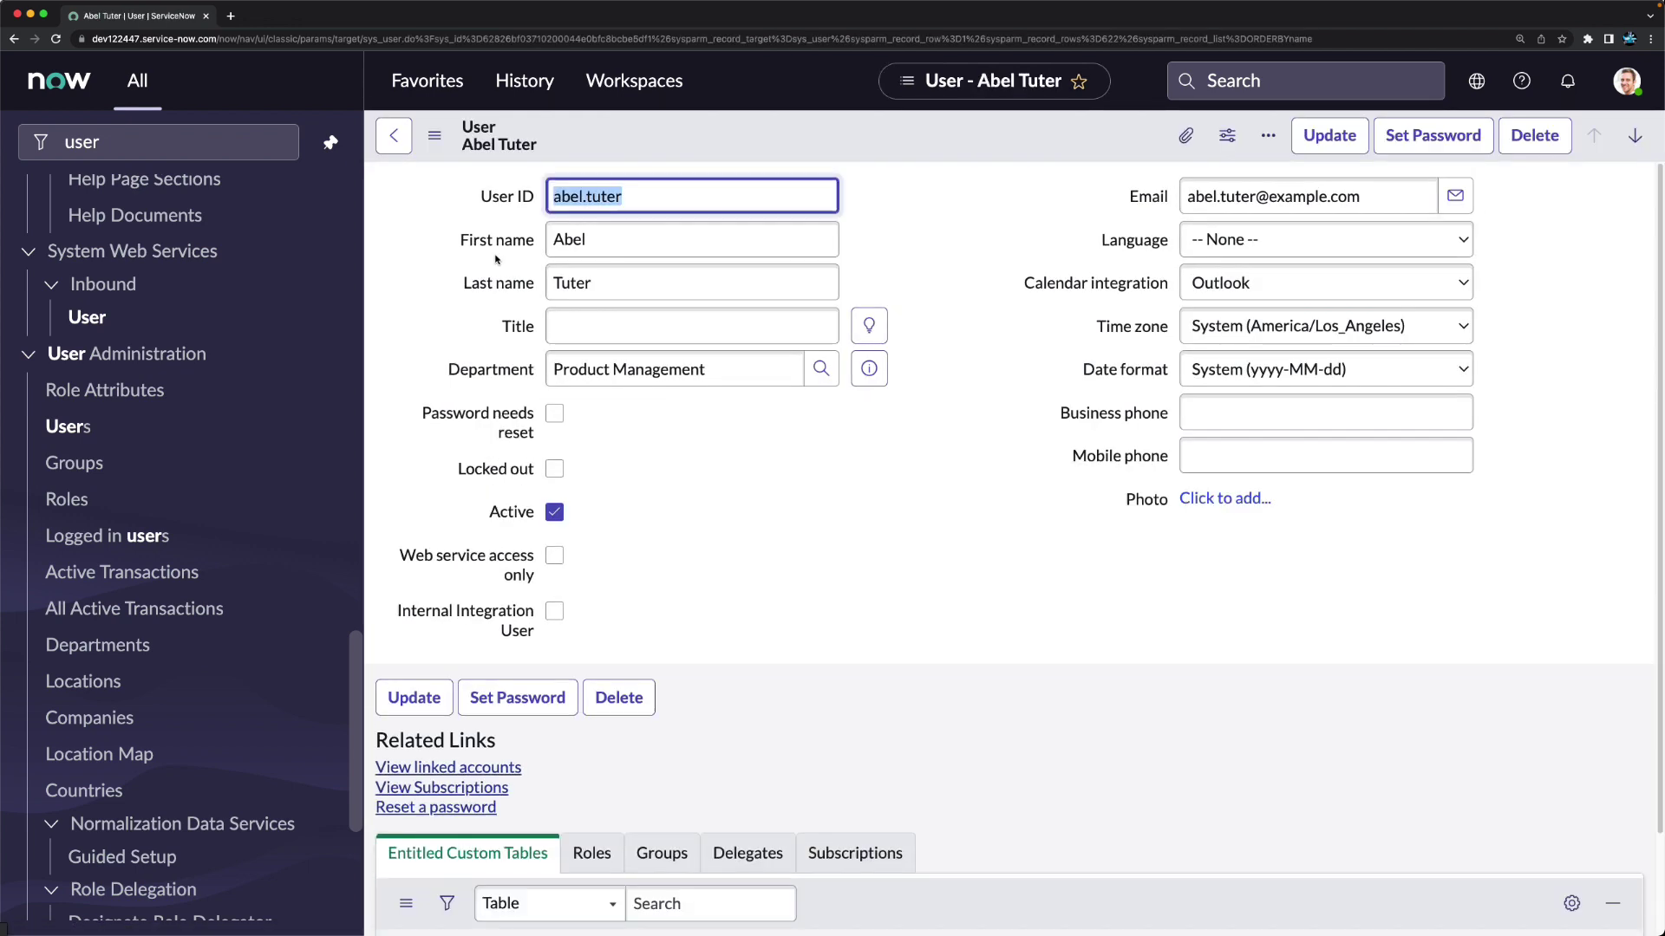
{"action": "left_click", "coordinate": [483, 198]}
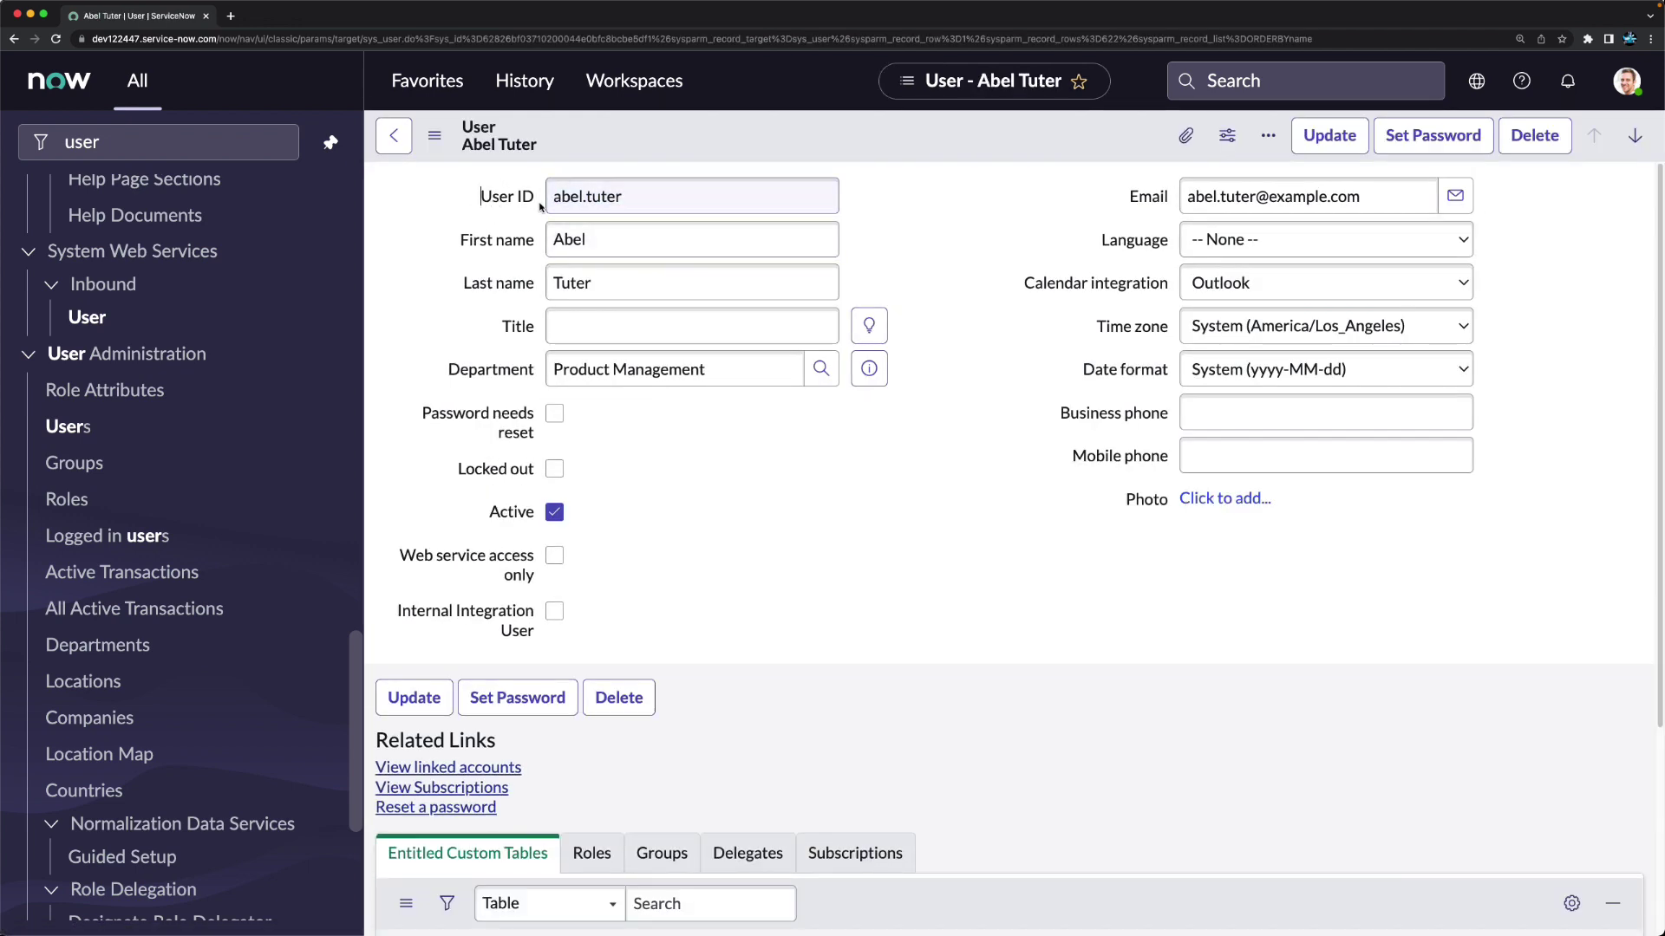
{"action": "left_click", "coordinate": [651, 208]}
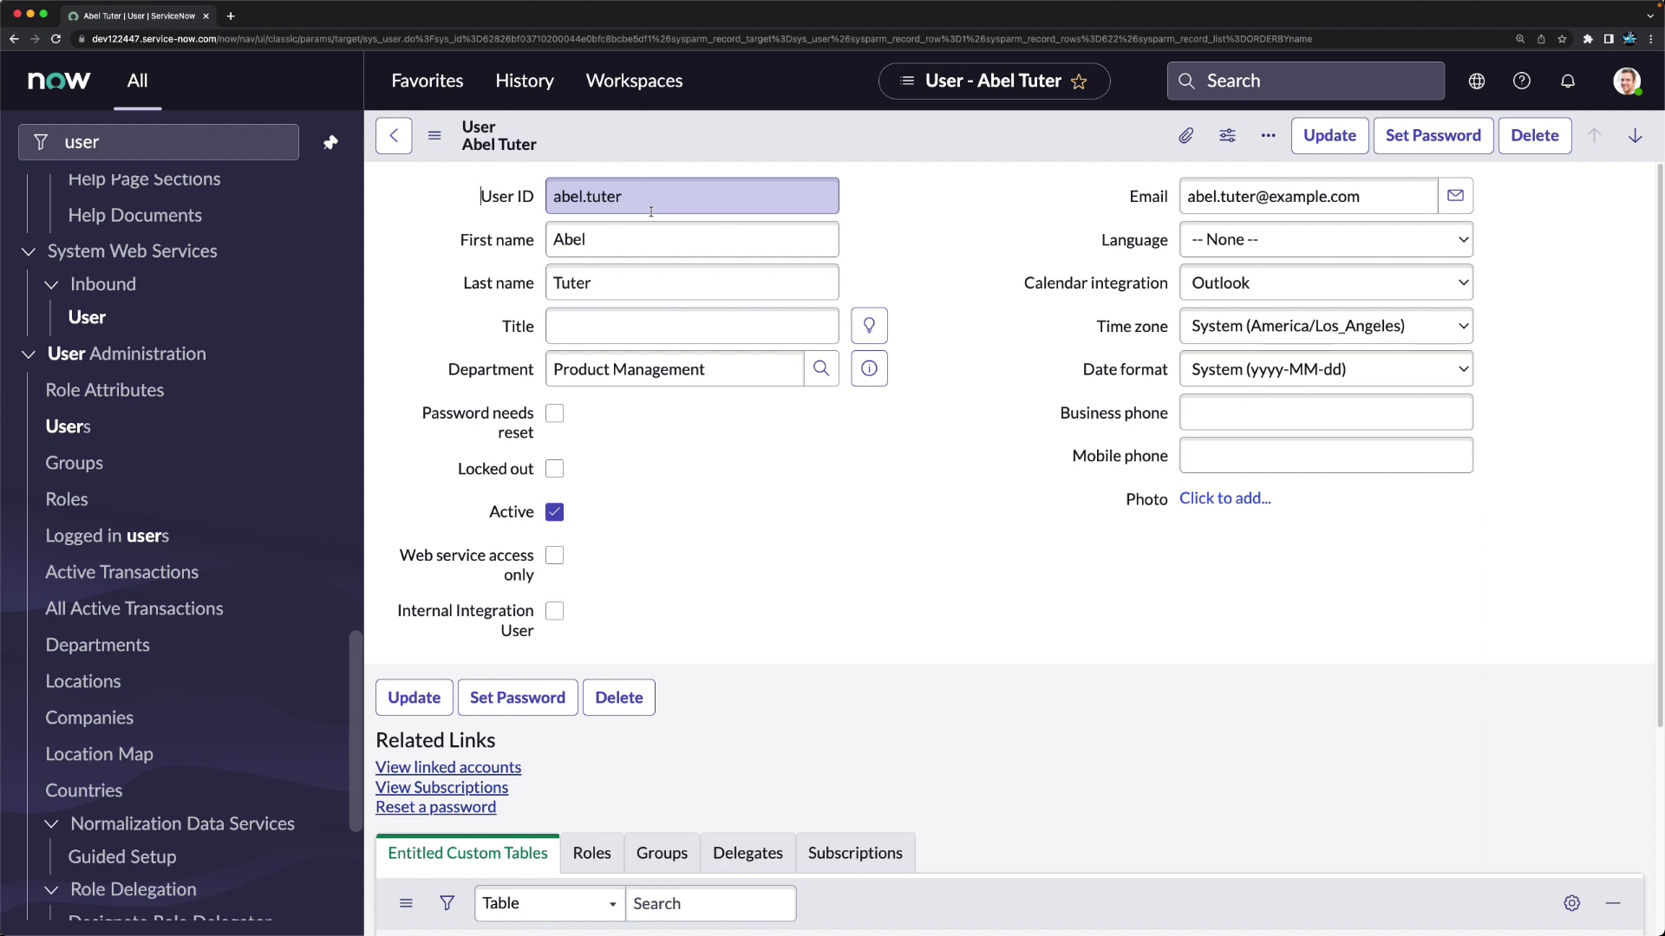
{"action": "left_click", "coordinate": [447, 244]}
{"action": "left_click", "coordinate": [460, 271]}
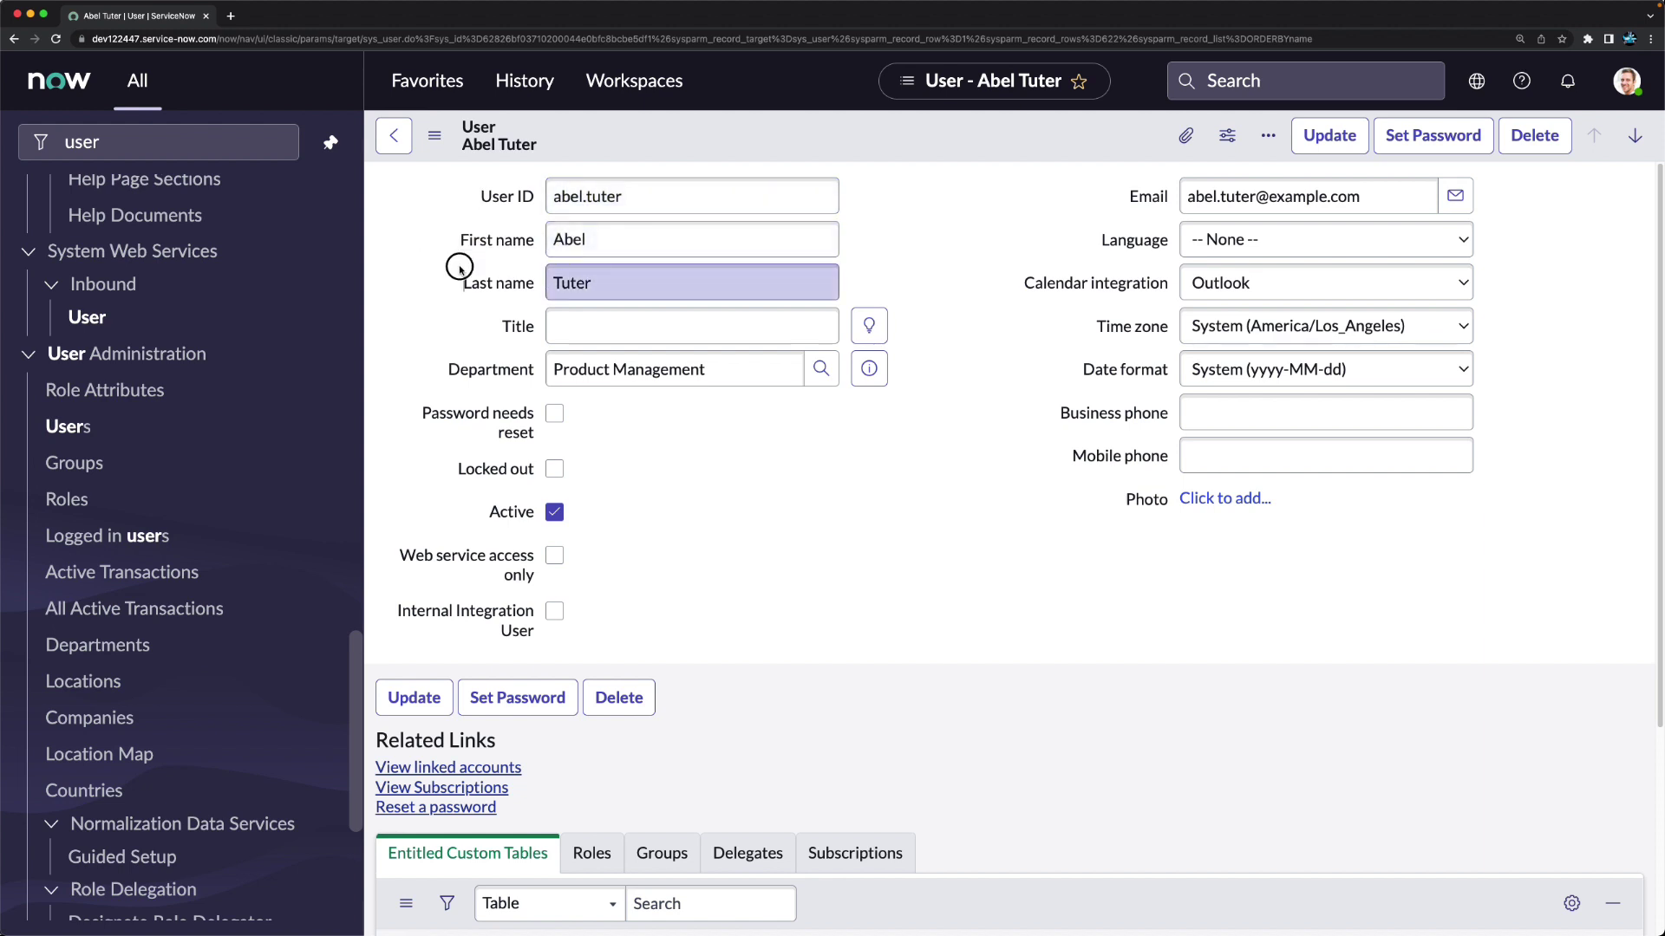
{"action": "left_click", "coordinate": [482, 321]}
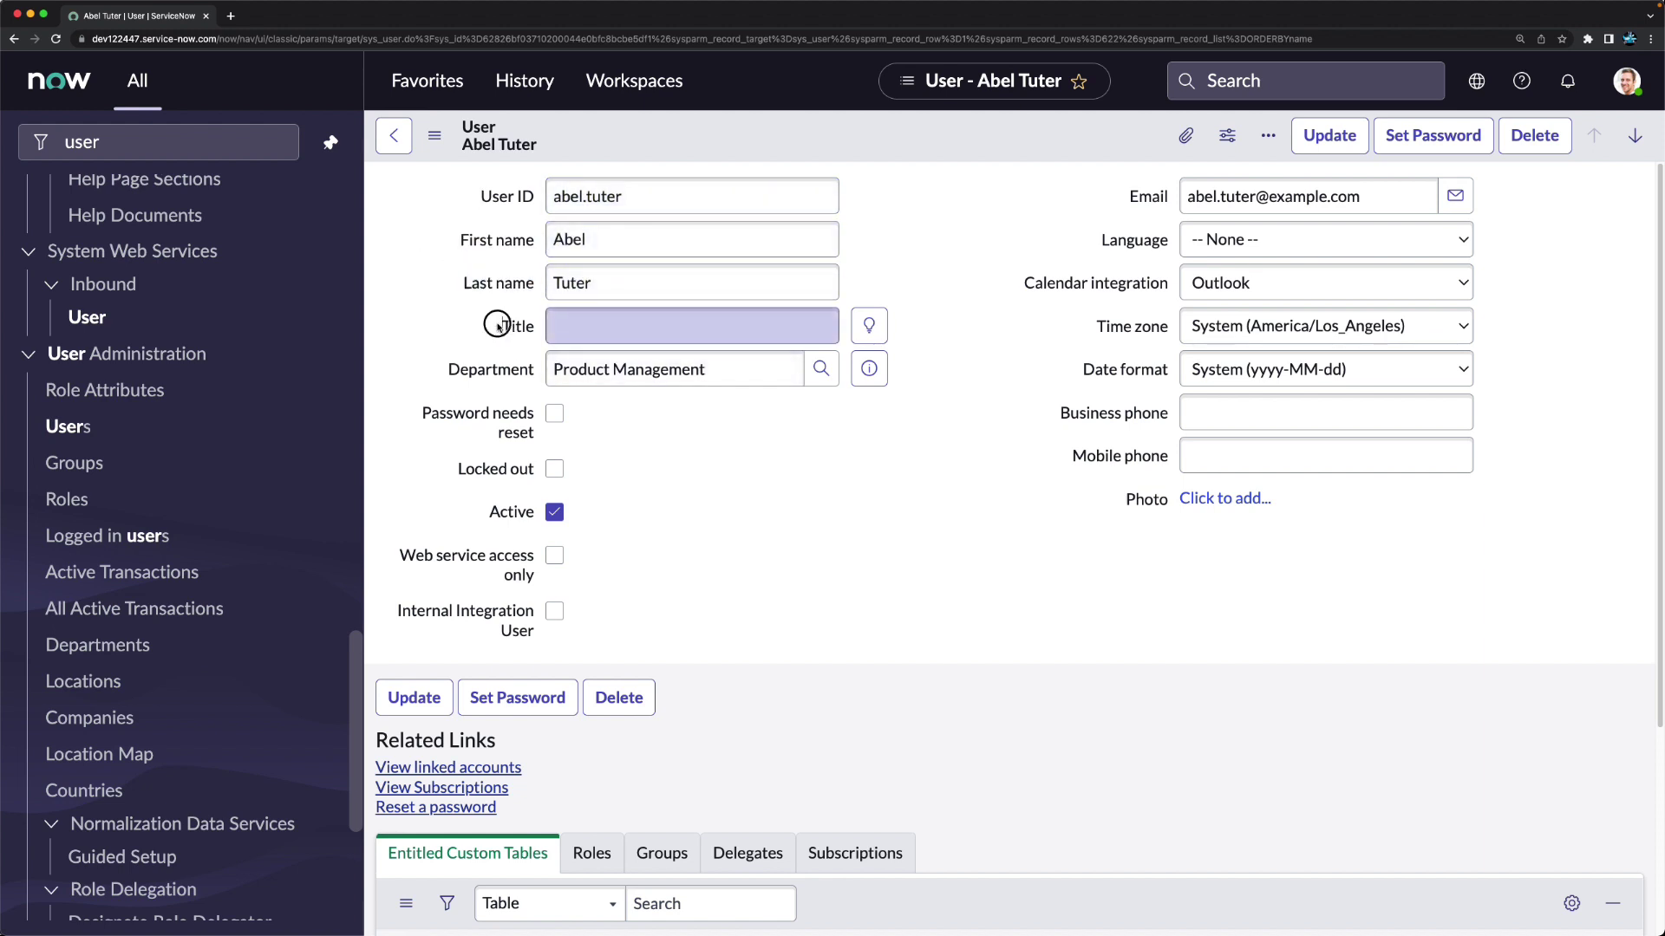
{"action": "double_click", "coordinate": [538, 330]}
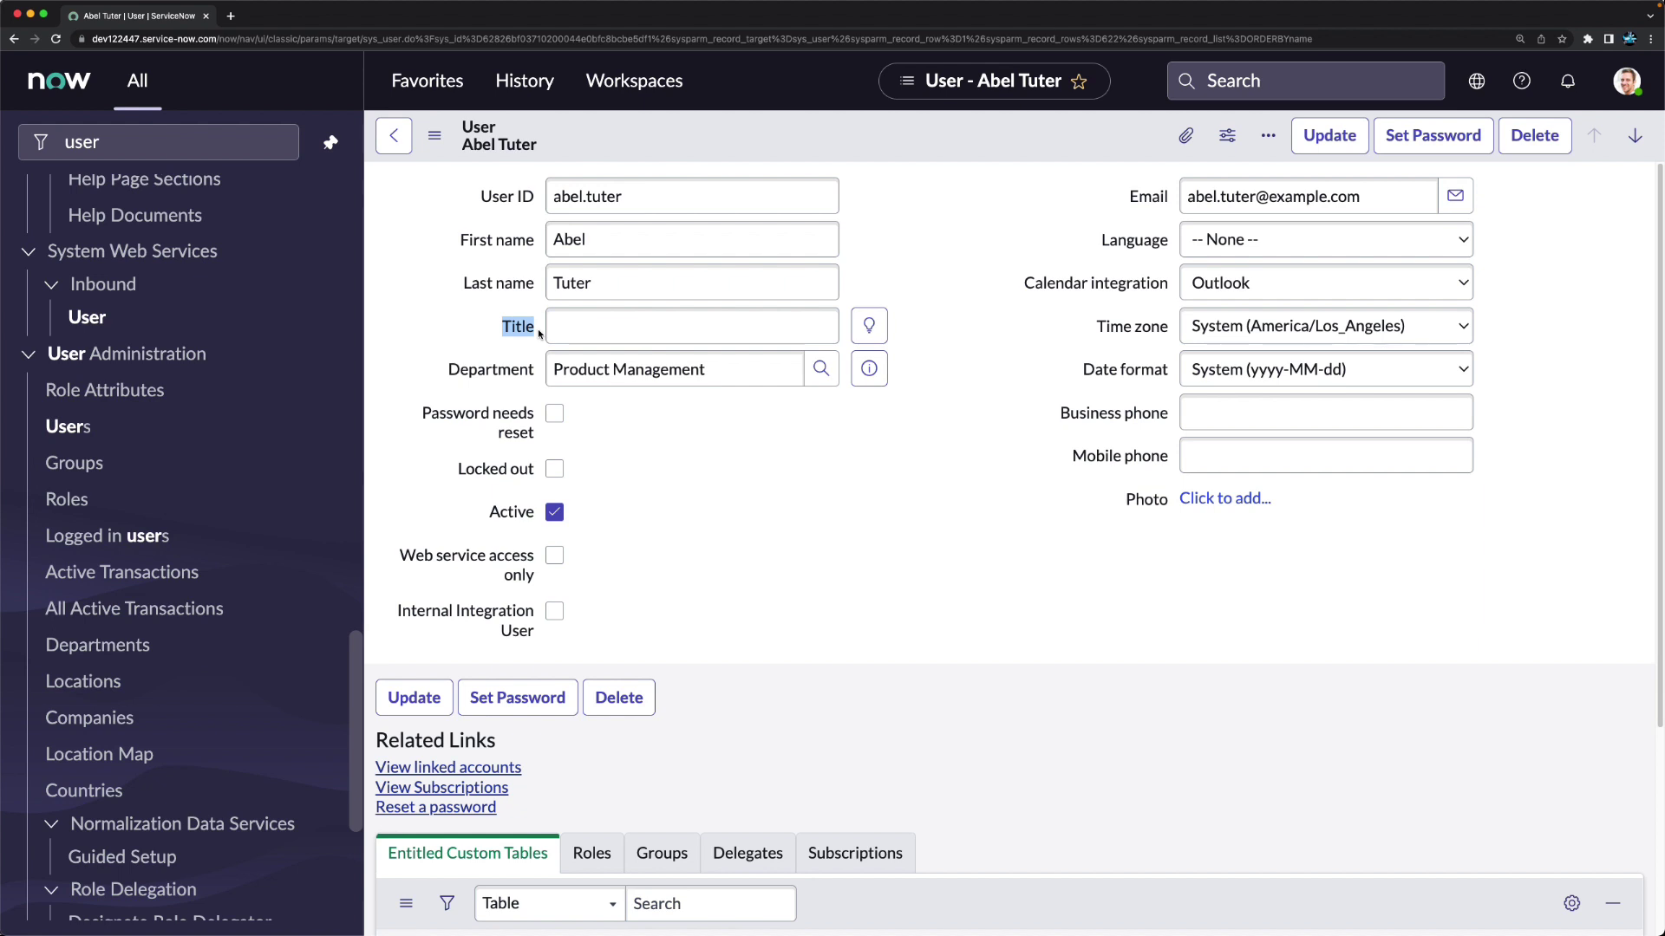
{"action": "left_click", "coordinate": [460, 348]}
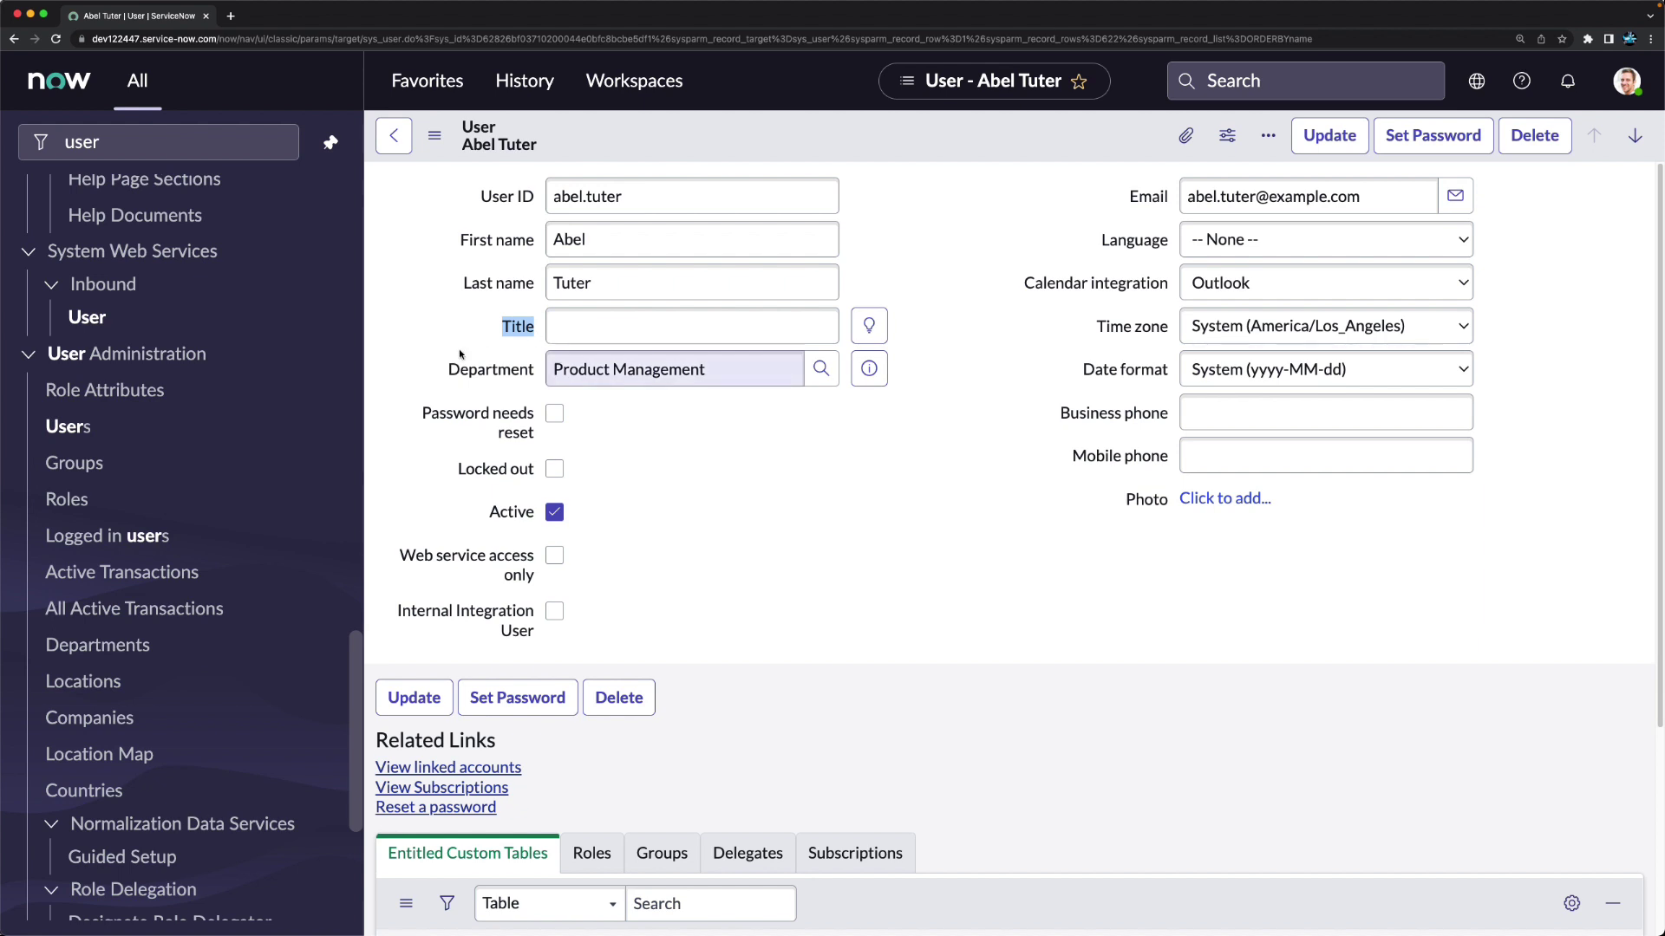
{"action": "left_click", "coordinate": [471, 346]}
{"action": "left_click", "coordinate": [590, 325]}
{"action": "left_click", "coordinate": [443, 366]}
{"action": "left_click_drag", "start_coordinate": [445, 364], "coordinate": [536, 370]}
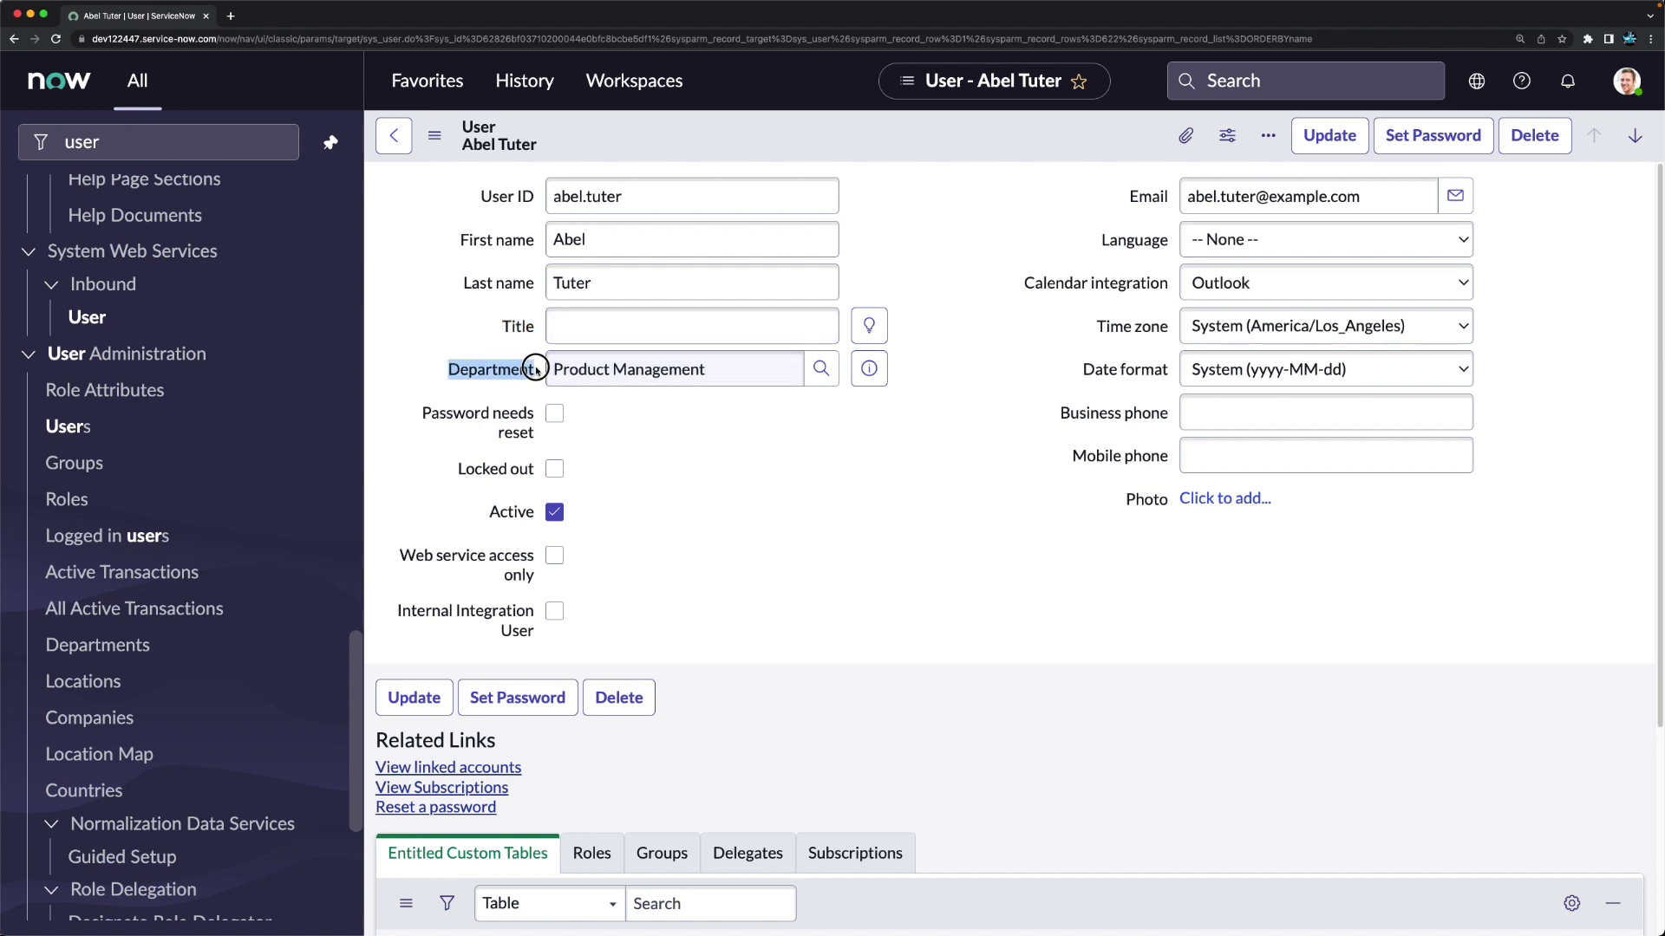
{"action": "left_click", "coordinate": [744, 378]}
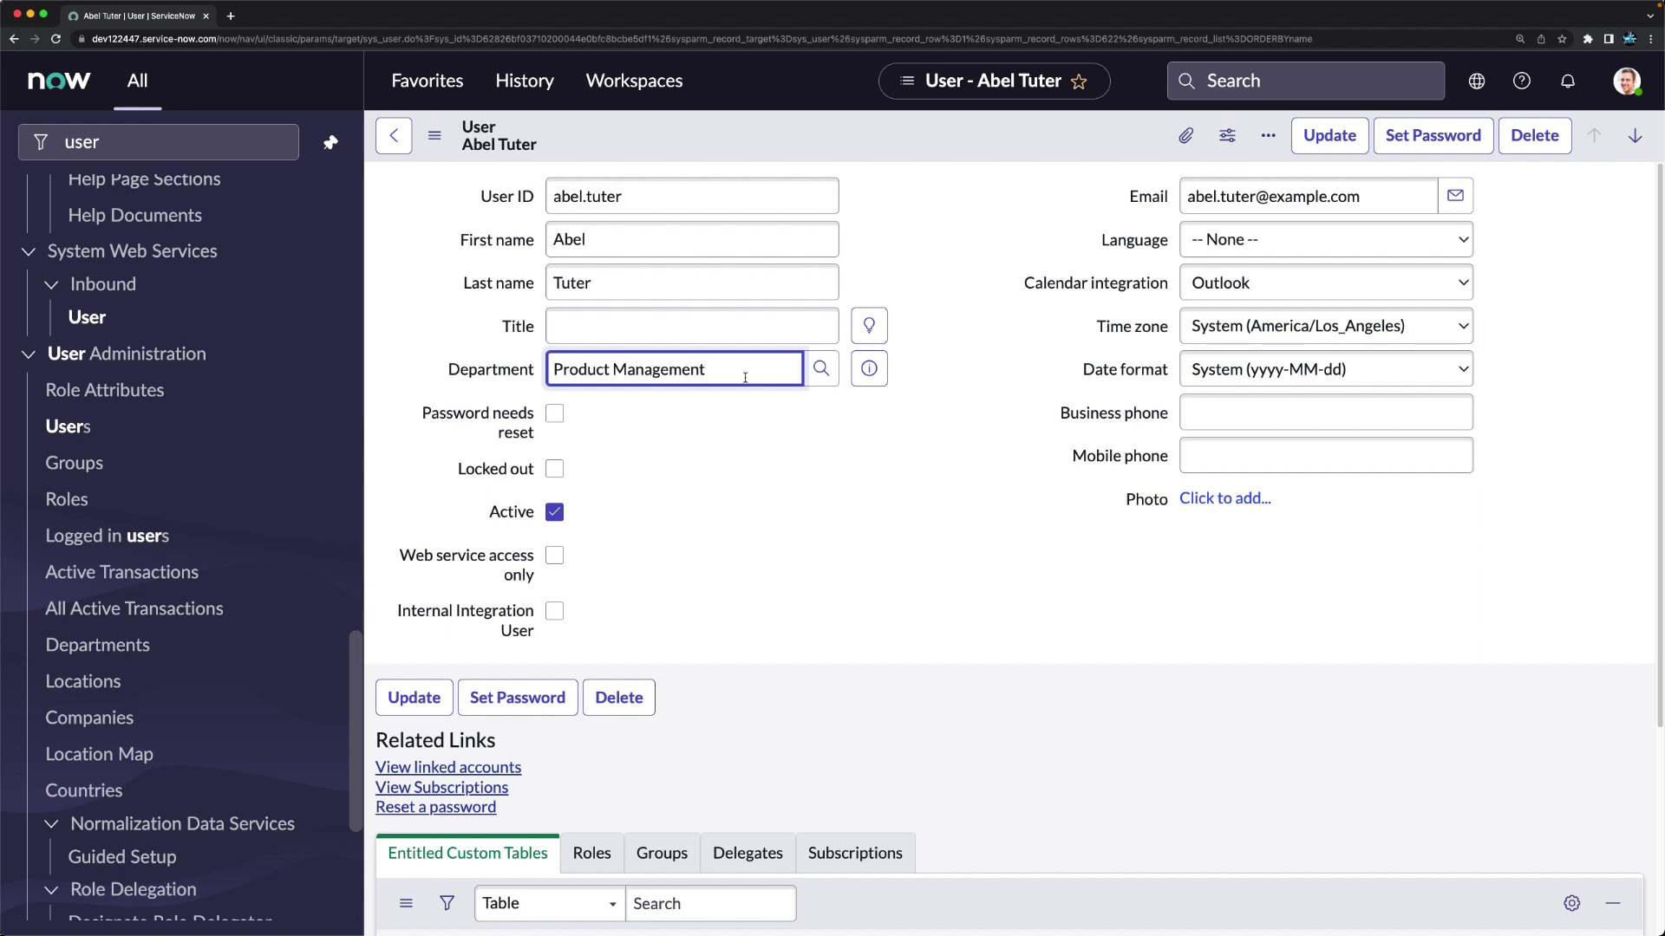
{"action": "left_click_drag", "start_coordinate": [1128, 196], "coordinate": [1184, 193]}
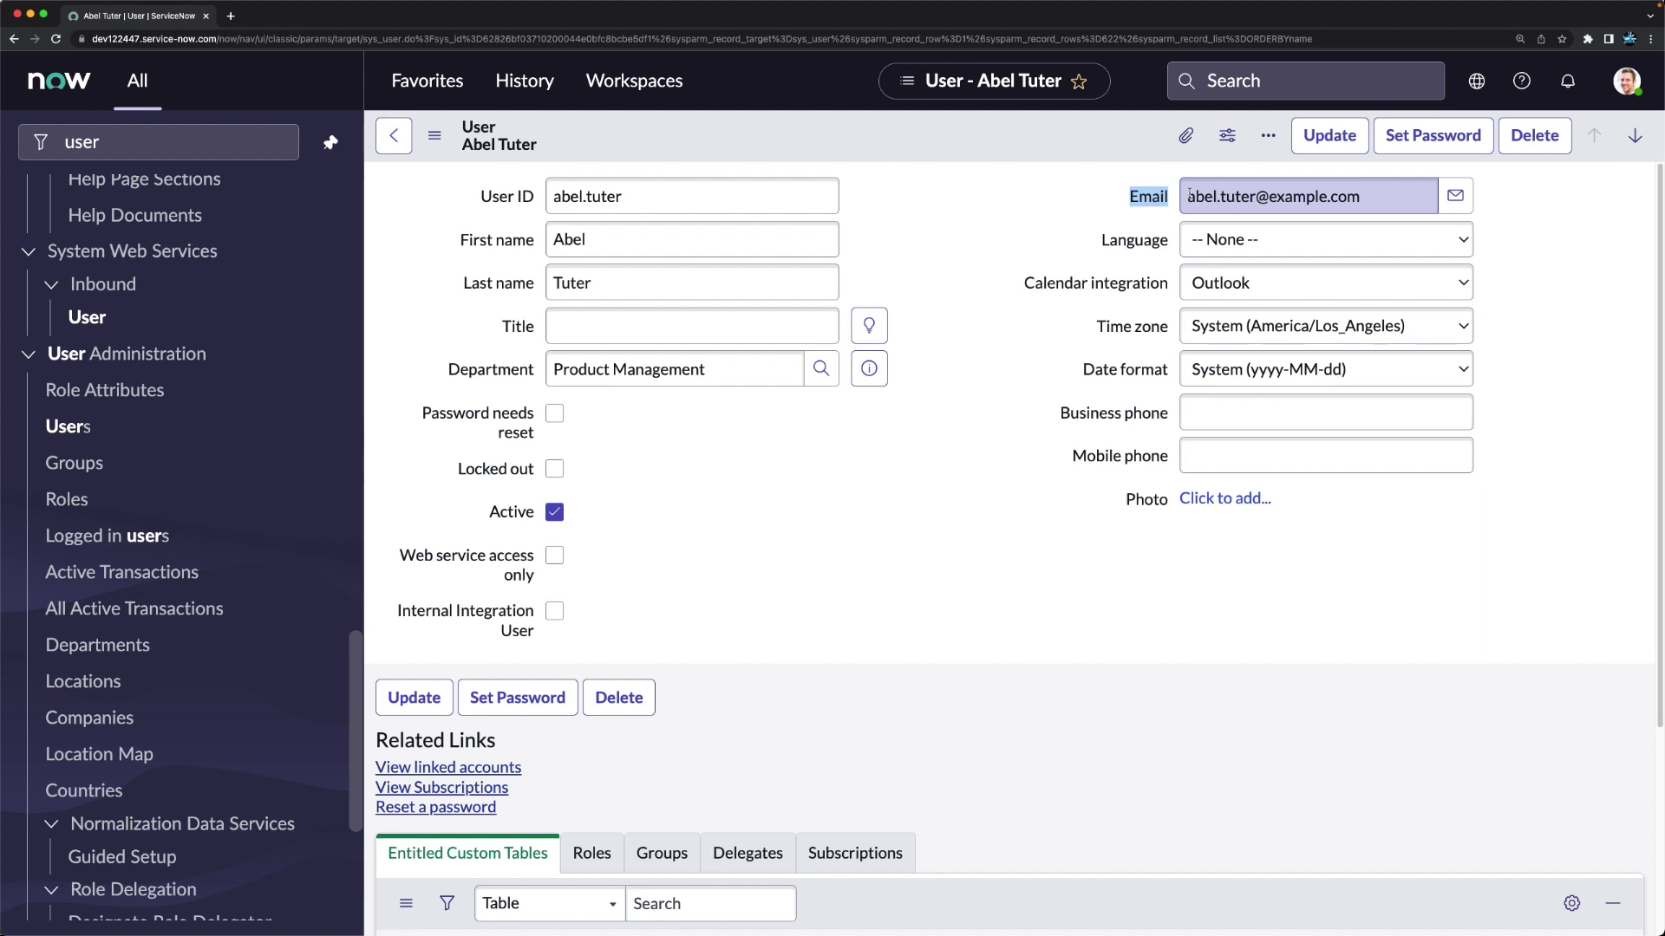
{"action": "mouse_move", "coordinate": [1190, 192]}
{"action": "left_mouse_down"}
{"action": "mouse_move", "coordinate": [1205, 277]}
{"action": "mouse_move", "coordinate": [1065, 219]}
{"action": "mouse_move", "coordinate": [1200, 237]}
{"action": "mouse_move", "coordinate": [954, 284]}
{"action": "mouse_move", "coordinate": [1150, 283]}
{"action": "left_mouse_up"}
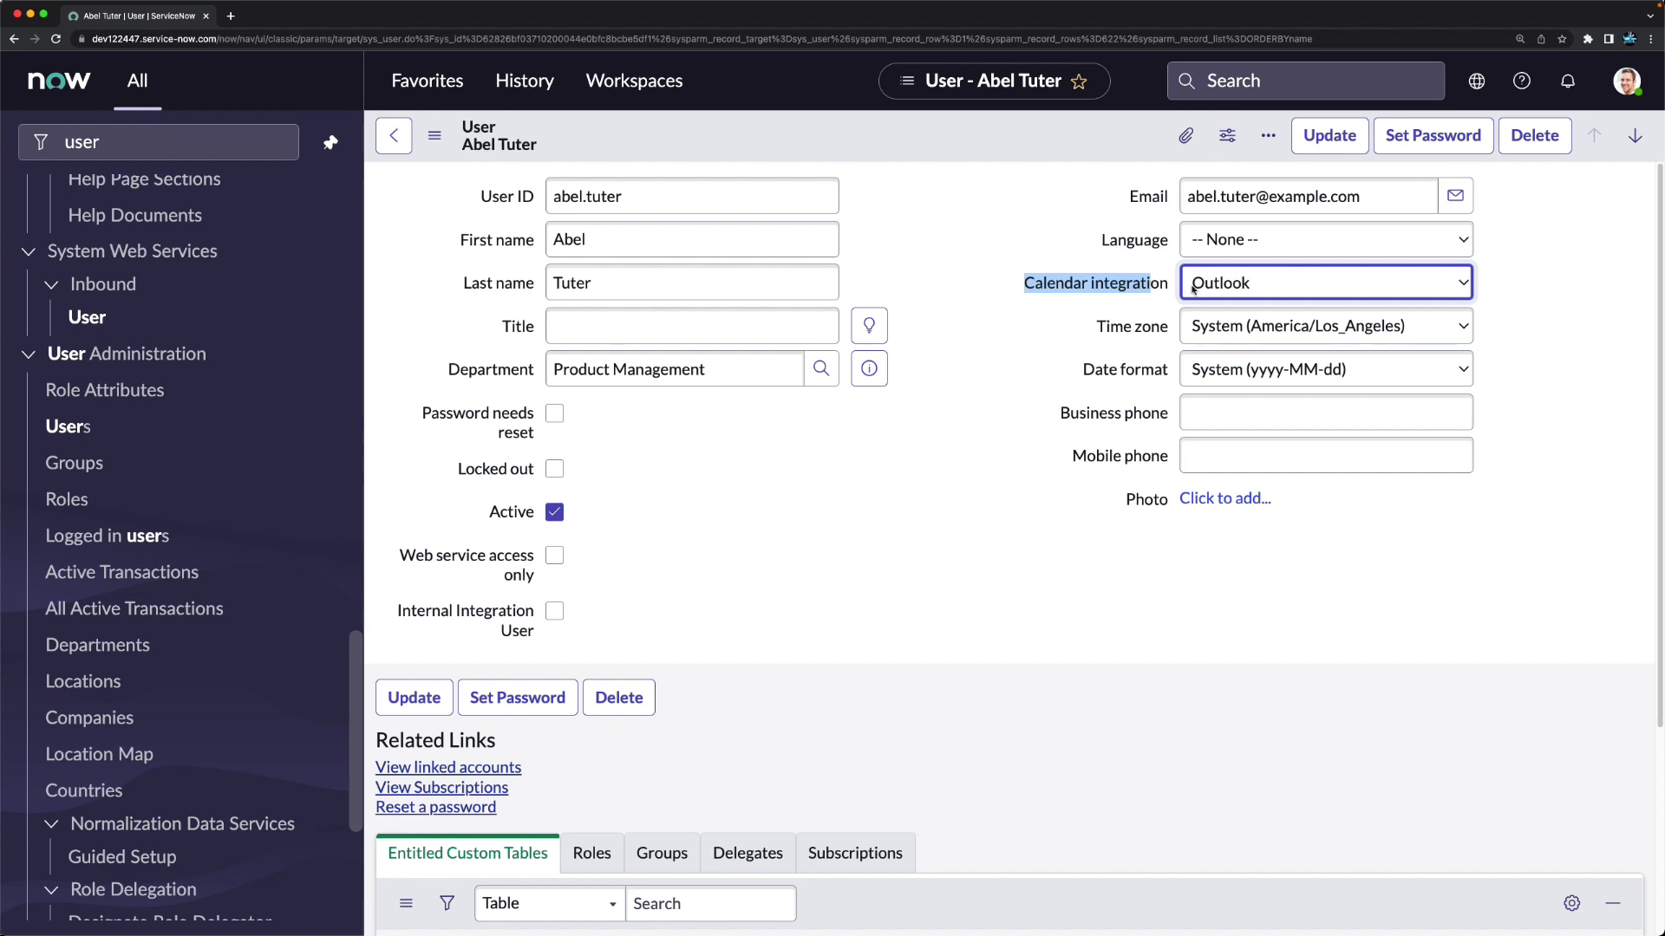
{"action": "left_click", "coordinate": [1246, 284]}
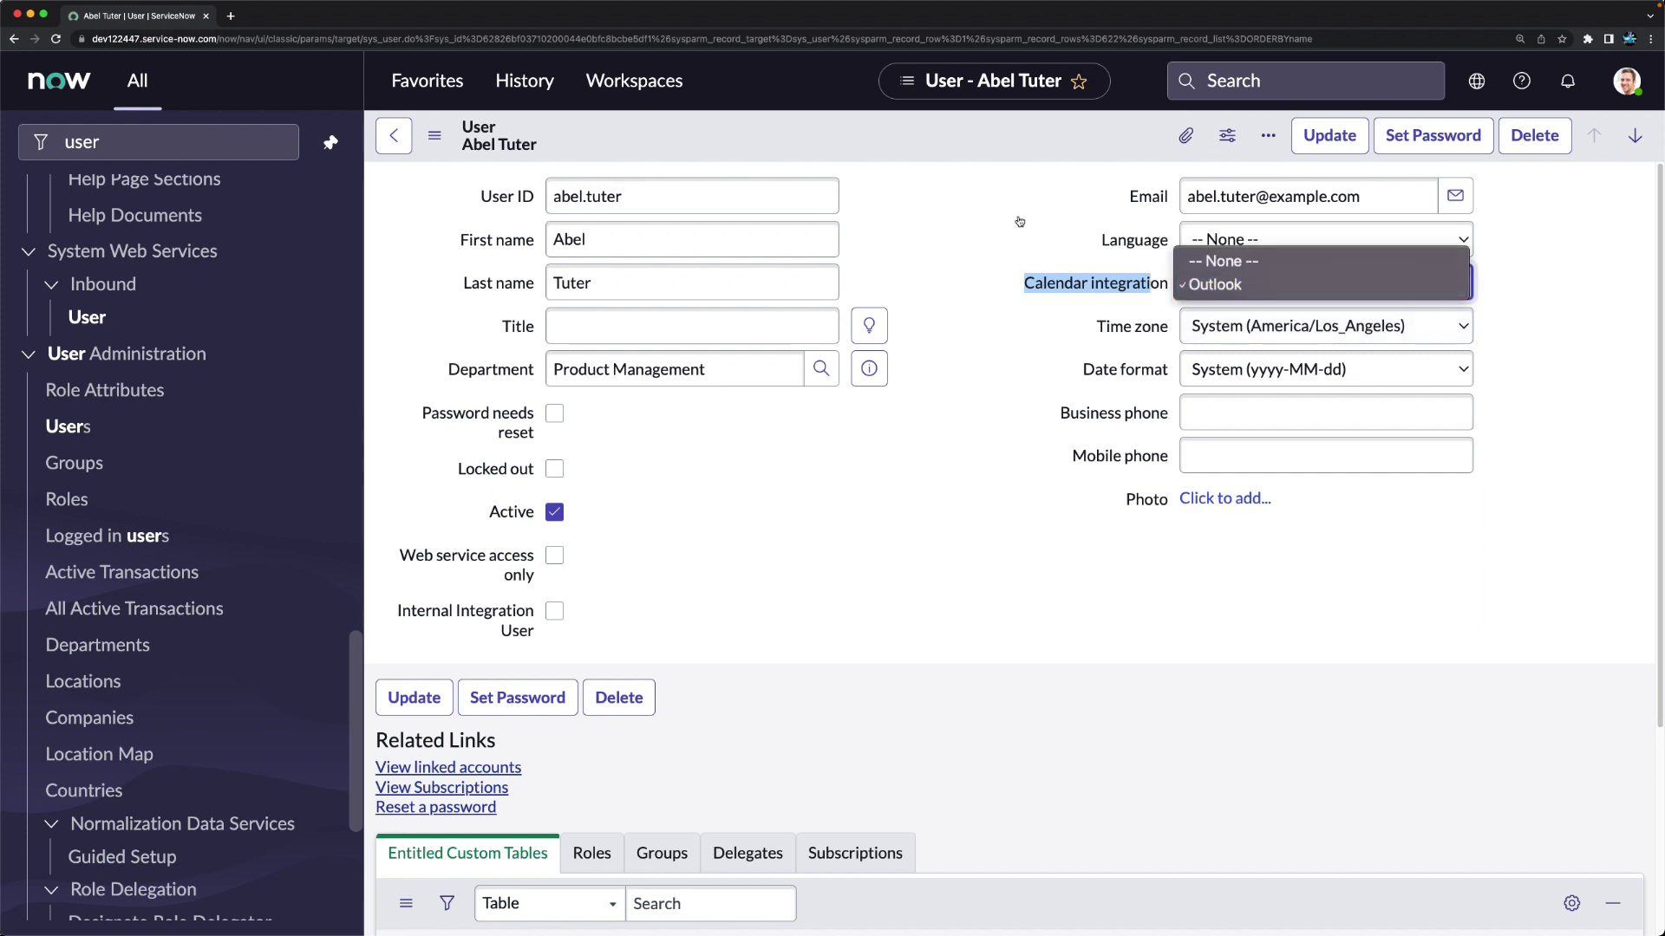
{"action": "left_click", "coordinate": [1023, 309]}
{"action": "left_click_drag", "start_coordinate": [1096, 330], "coordinate": [1163, 338]}
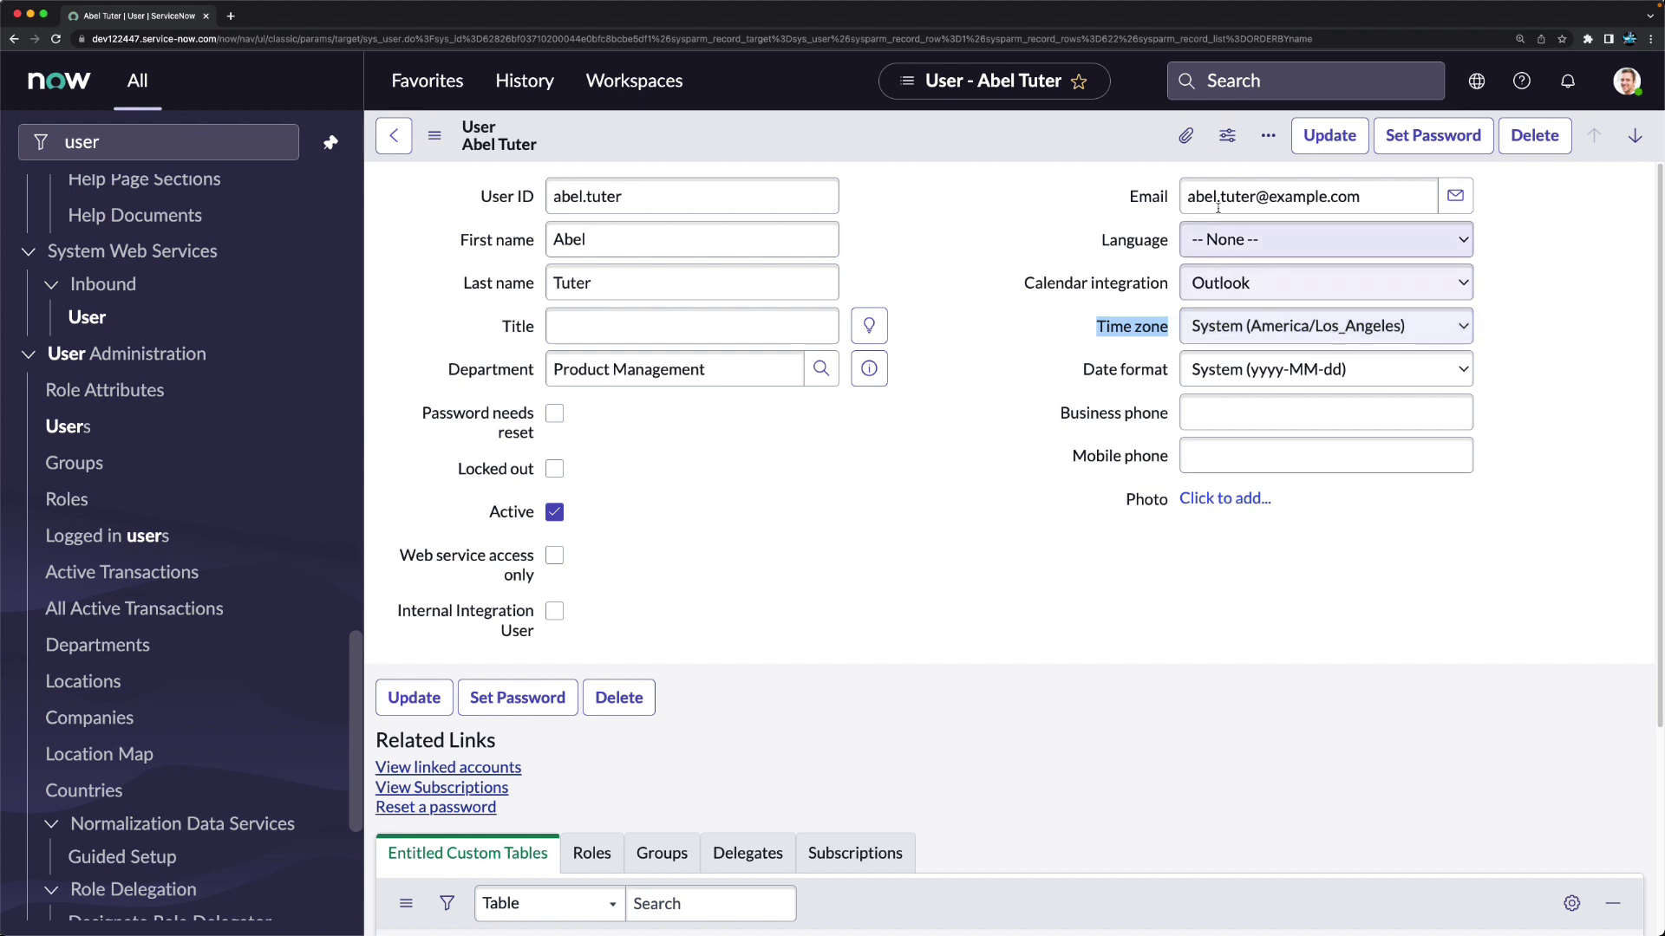
{"action": "left_click", "coordinate": [1002, 409]}
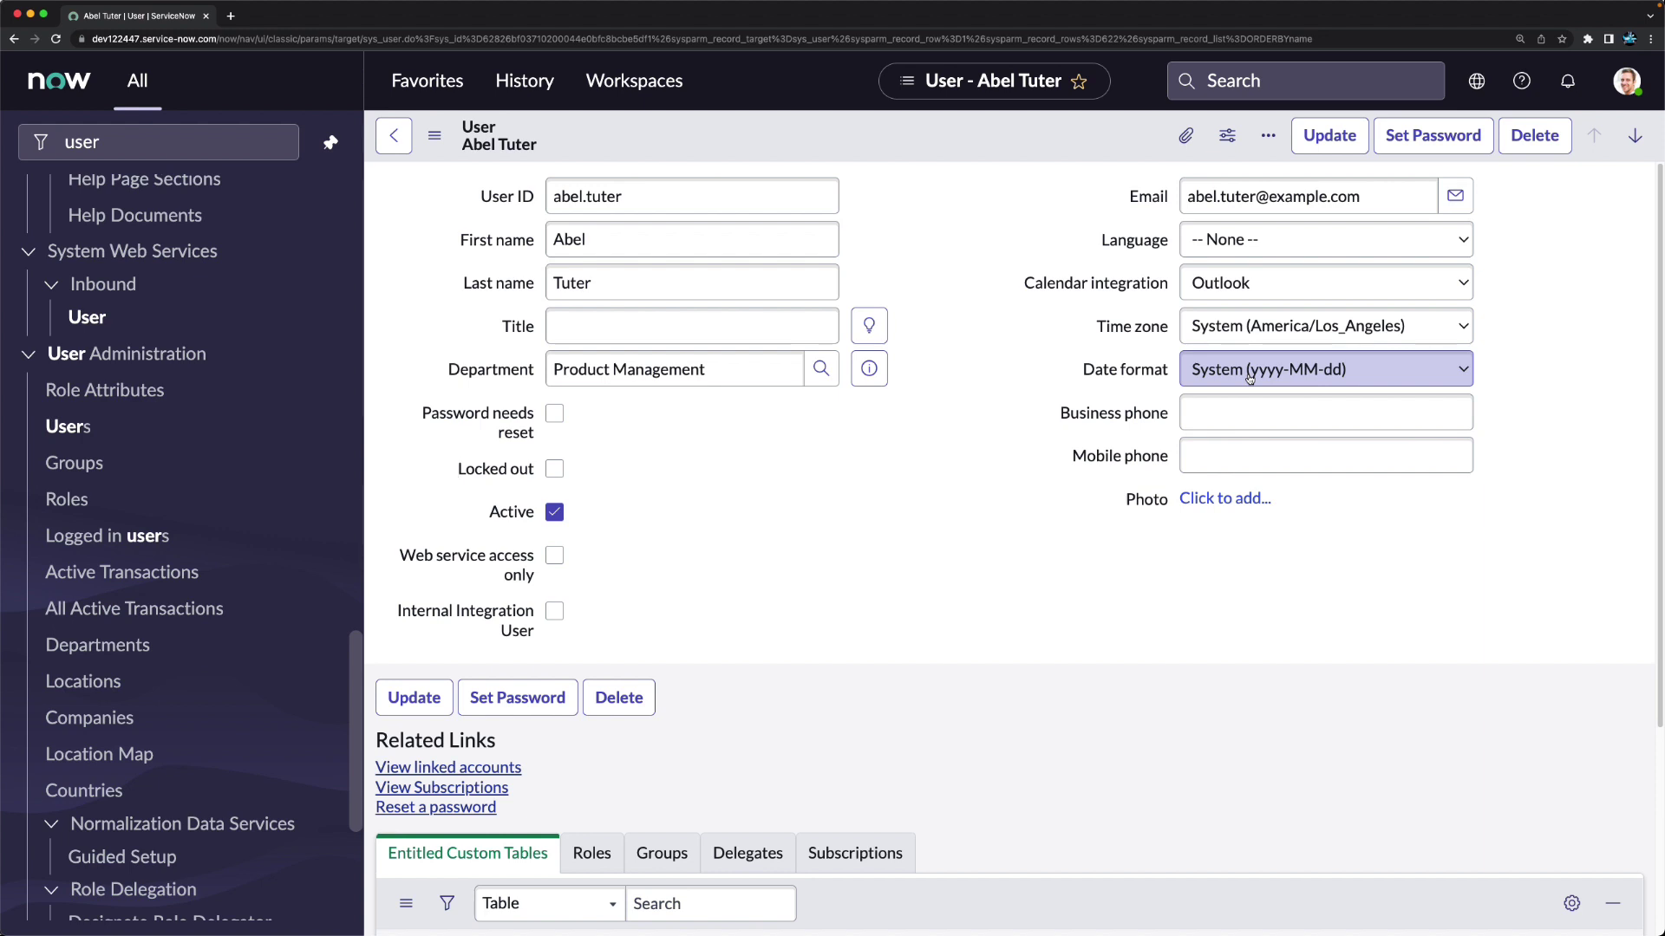
{"action": "left_click_drag", "start_coordinate": [1051, 414], "coordinate": [1172, 425]}
{"action": "left_click_drag", "start_coordinate": [1072, 456], "coordinate": [1172, 457]}
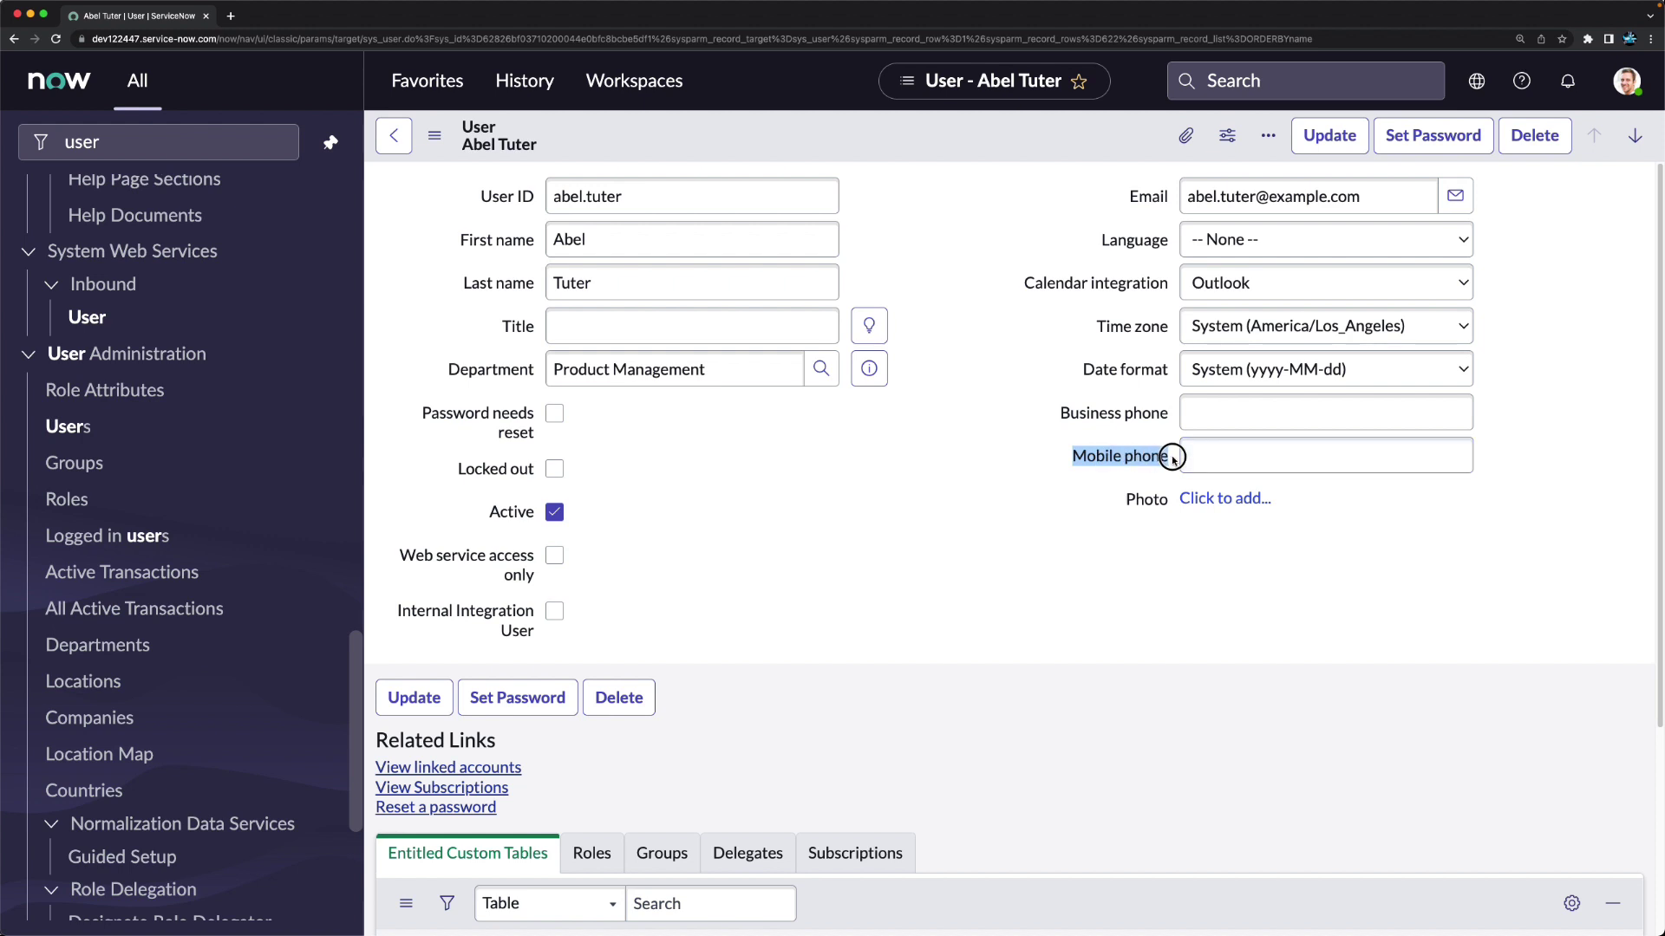
{"action": "left_click", "coordinate": [1173, 456]}
{"action": "left_click", "coordinate": [1254, 404]}
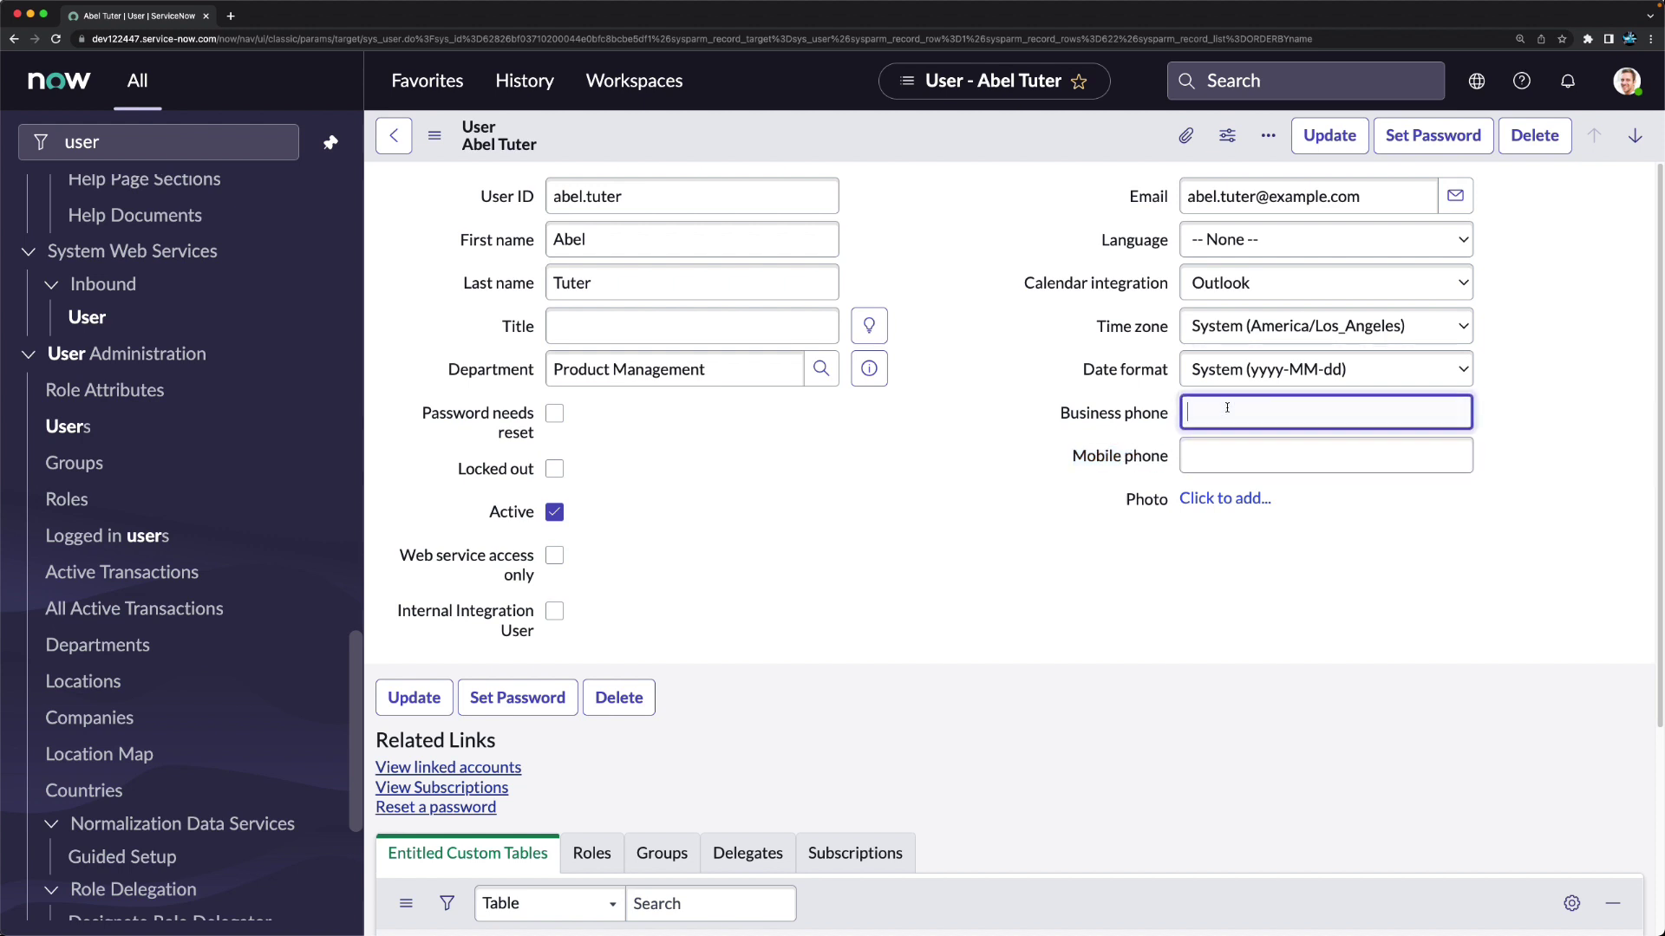
{"action": "left_click", "coordinate": [779, 487]}
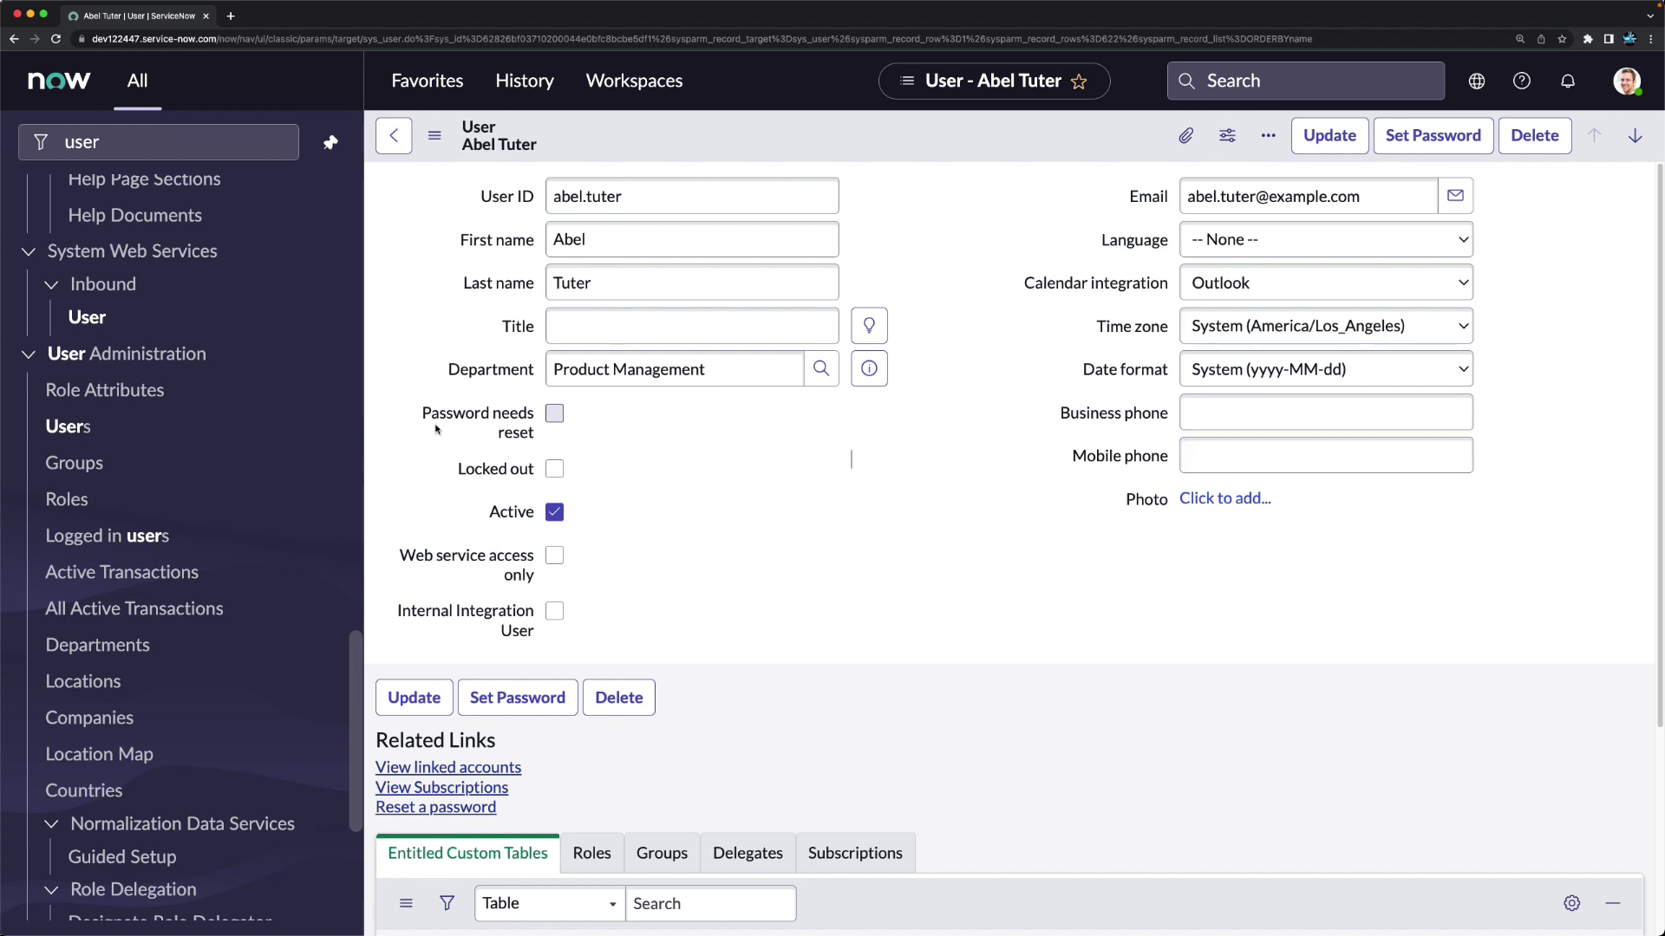
{"action": "mouse_move", "coordinate": [401, 410]}
{"action": "left_mouse_down"}
{"action": "mouse_move", "coordinate": [557, 428]}
{"action": "mouse_move", "coordinate": [602, 602]}
{"action": "mouse_move", "coordinate": [673, 443]}
{"action": "mouse_move", "coordinate": [425, 429]}
{"action": "left_mouse_up"}
{"action": "mouse_move", "coordinate": [518, 433]}
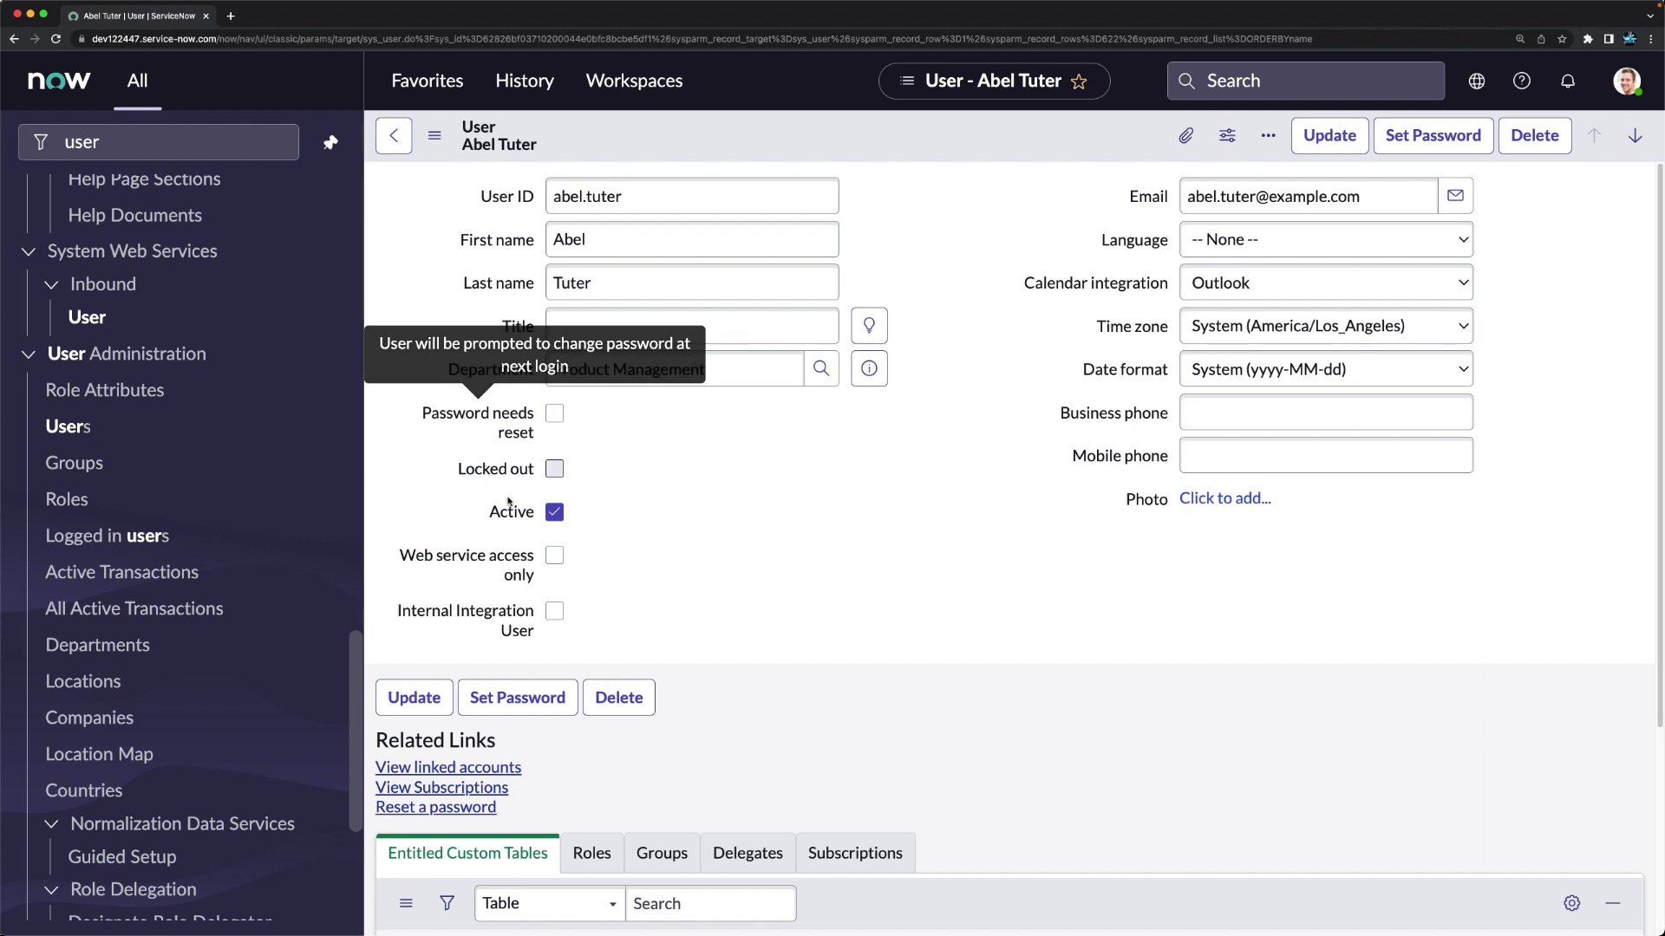
{"action": "mouse_move", "coordinate": [518, 476]}
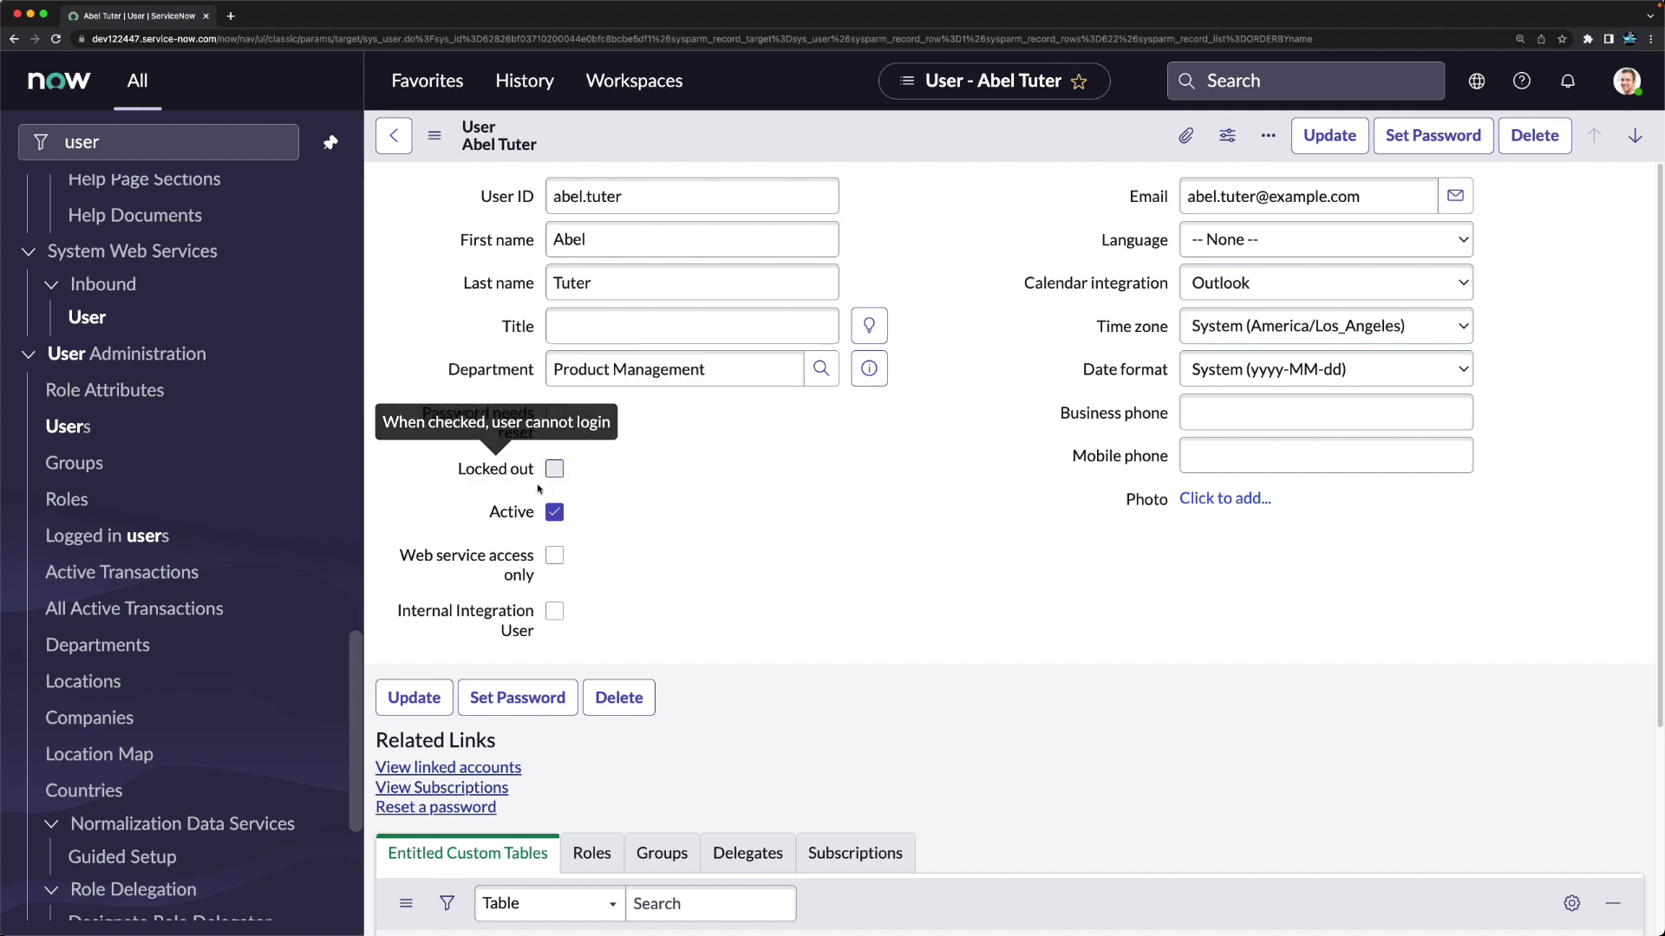
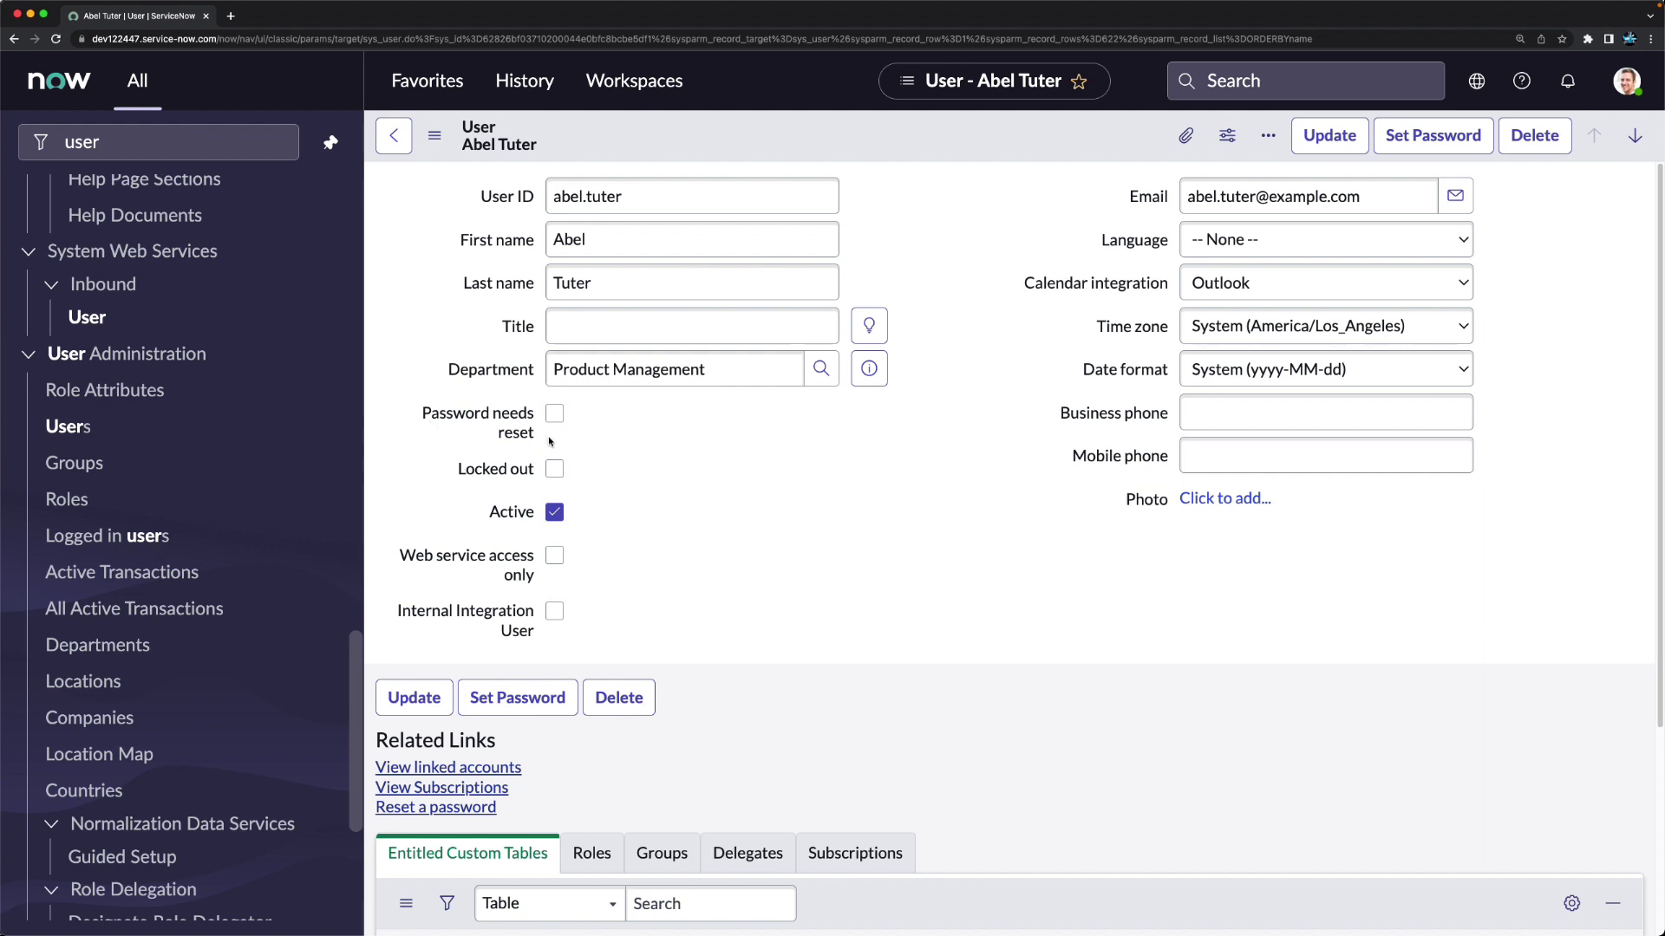
{"action": "left_click_drag", "start_coordinate": [424, 411], "coordinate": [523, 442]}
{"action": "left_click", "coordinate": [789, 476]}
{"action": "left_click", "coordinate": [553, 414]}
{"action": "left_click", "coordinate": [555, 414]}
{"action": "left_click_drag", "start_coordinate": [438, 465], "coordinate": [565, 462]}
{"action": "left_click", "coordinate": [727, 473]}
{"action": "left_click_drag", "start_coordinate": [448, 513], "coordinate": [609, 512]}
{"action": "left_click", "coordinate": [615, 513]}
{"action": "left_click_drag", "start_coordinate": [464, 523], "coordinate": [598, 517]}
{"action": "left_click", "coordinate": [656, 555]}
{"action": "left_click_drag", "start_coordinate": [399, 535], "coordinate": [595, 620]}
{"action": "left_click", "coordinate": [743, 524]}
{"action": "mouse_move", "coordinate": [522, 556]}
{"action": "left_click", "coordinate": [1431, 138]}
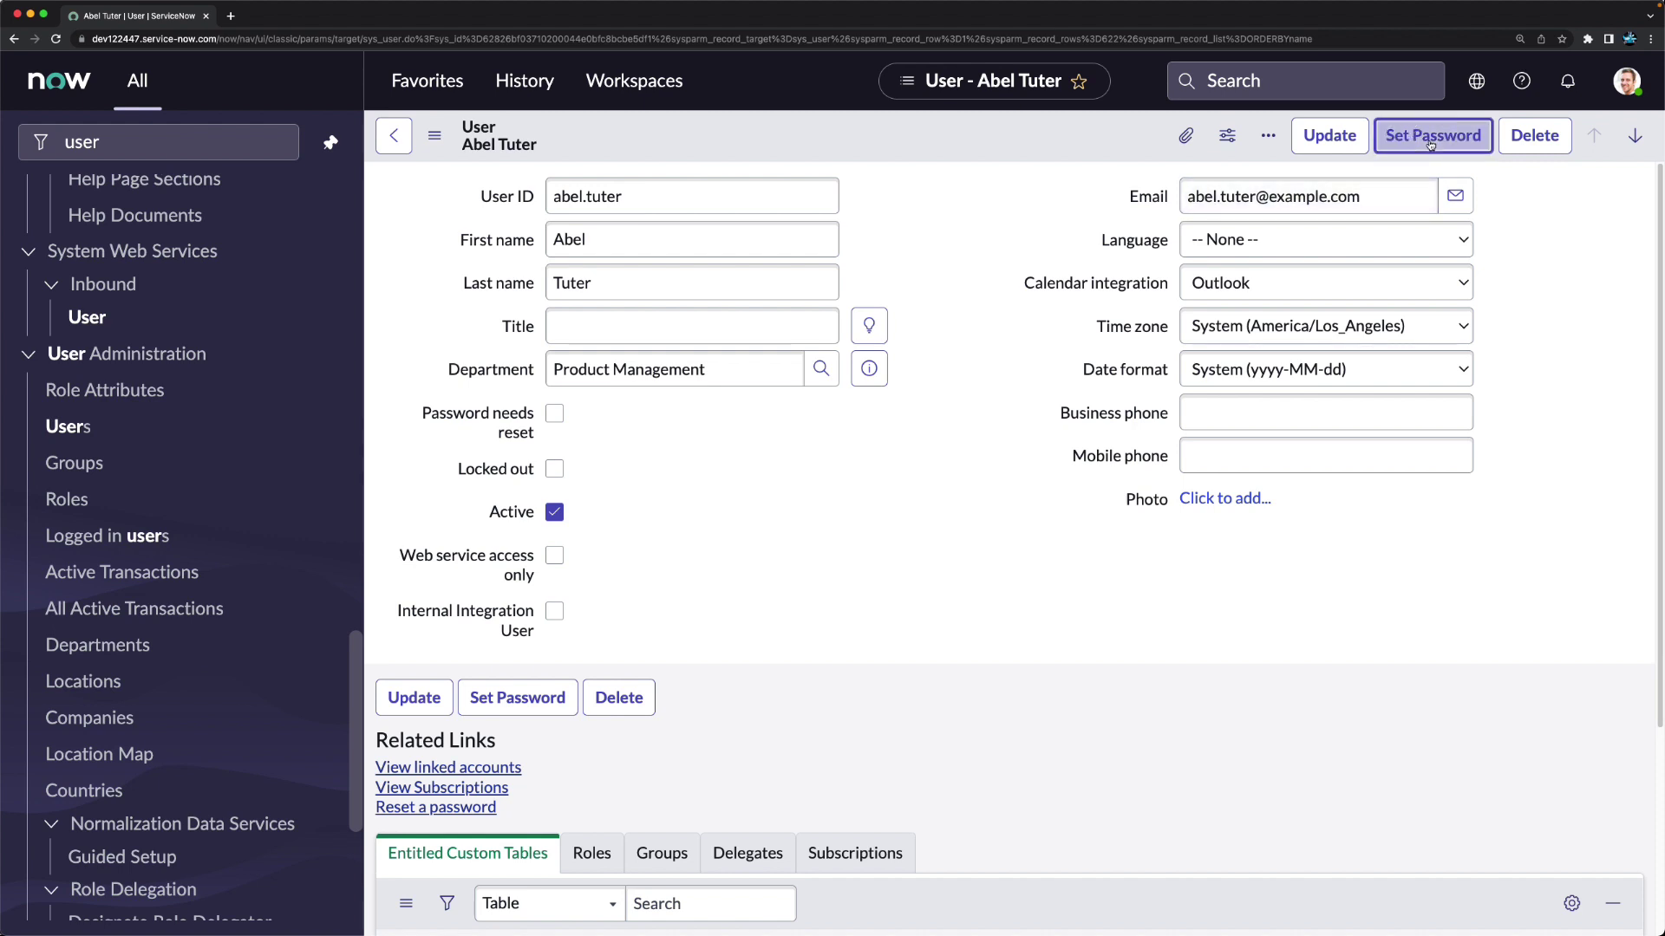
{"action": "left_click", "coordinate": [1430, 138]}
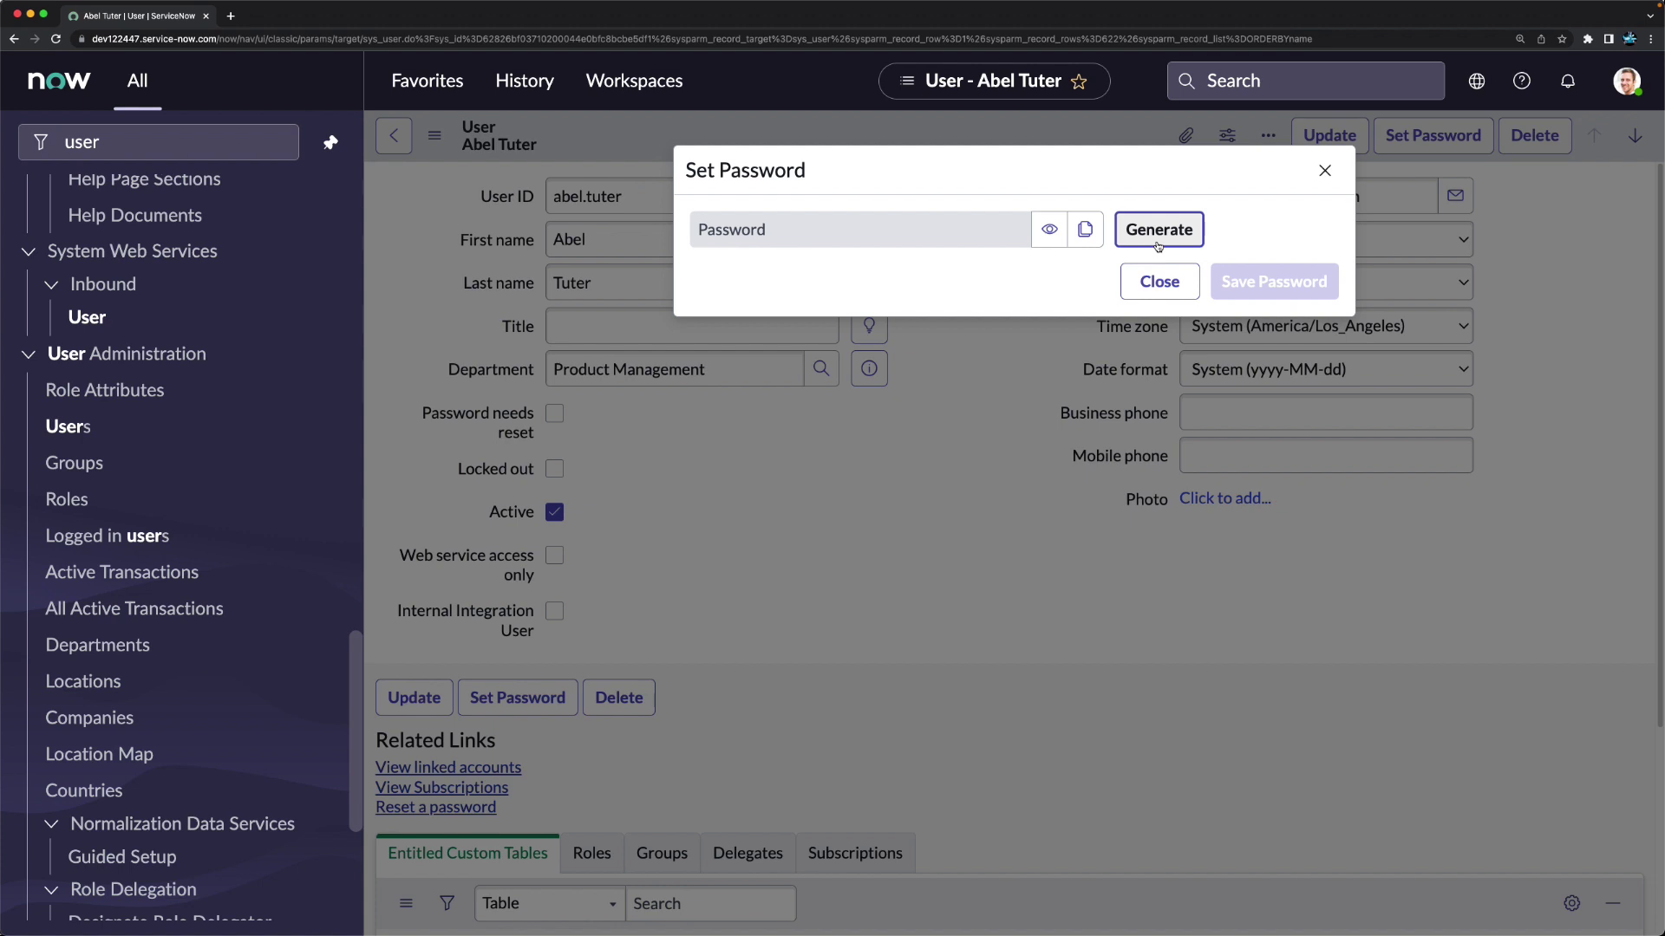
{"action": "left_click", "coordinate": [1161, 282]}
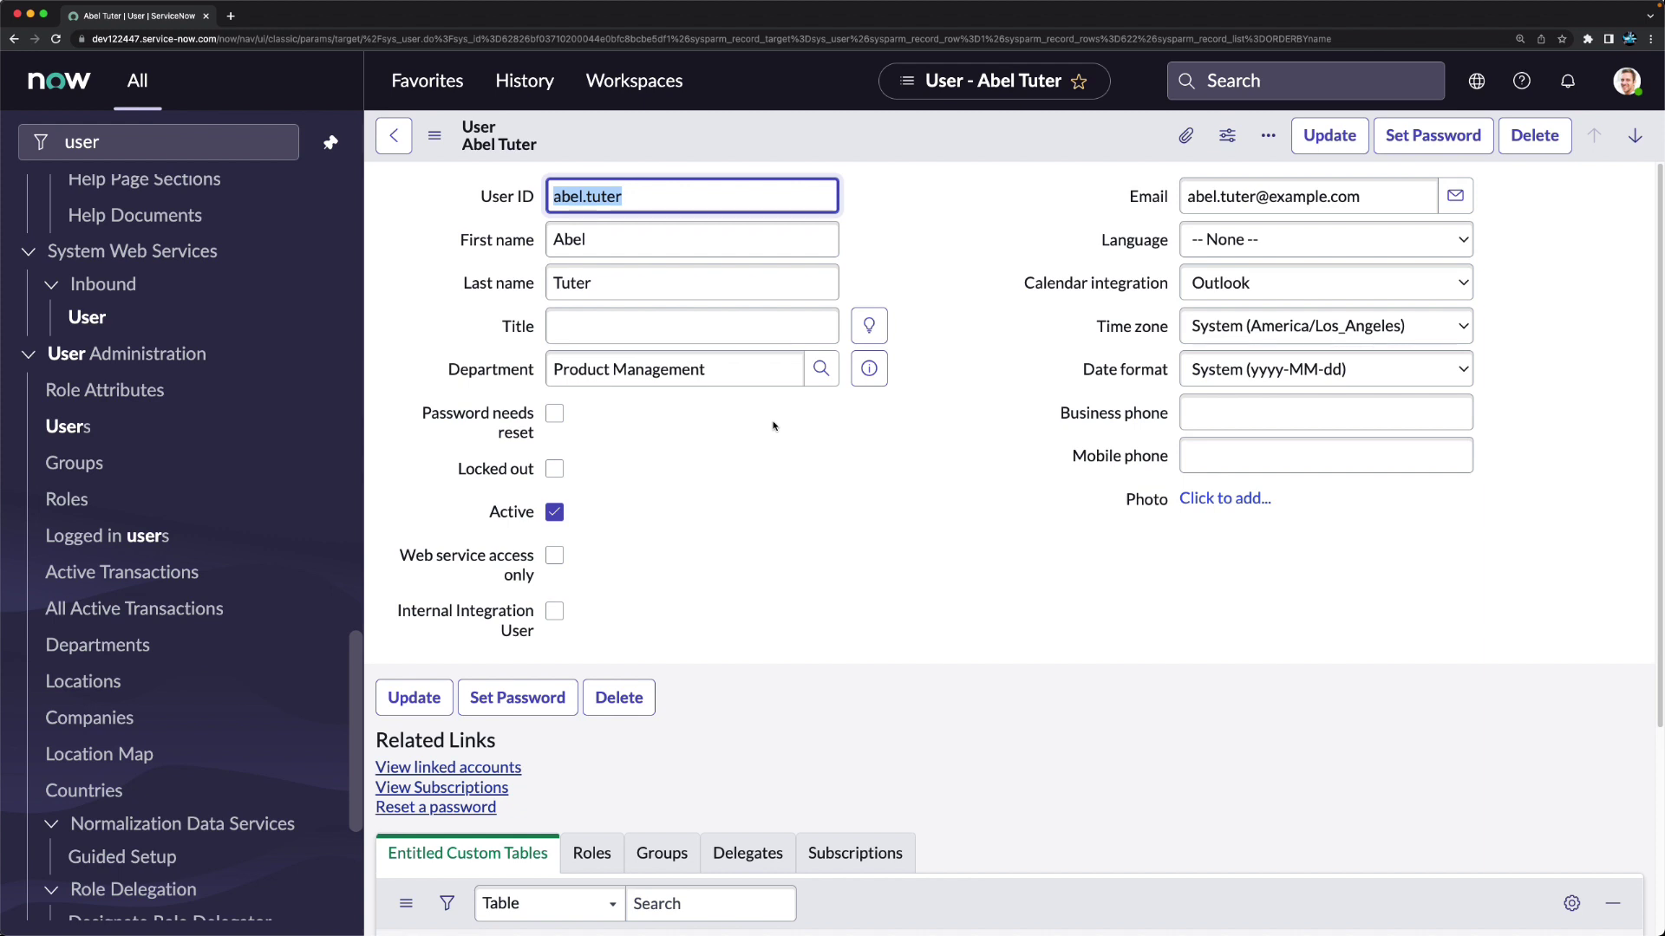
{"action": "left_click", "coordinate": [926, 426]}
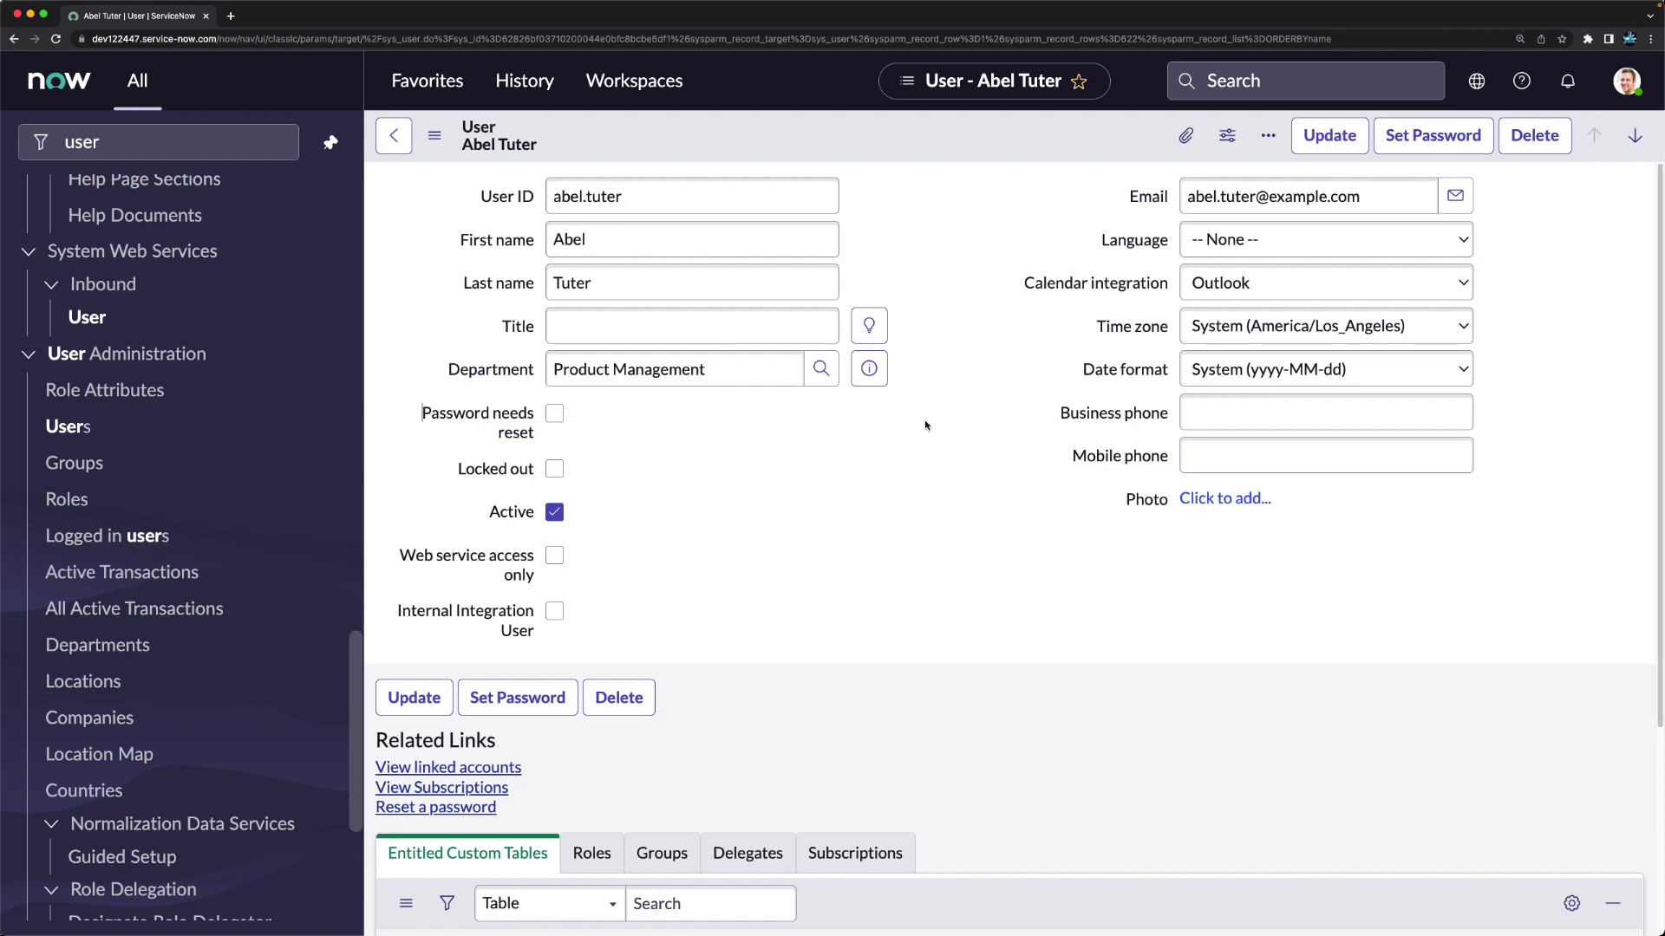
- Switch the user form to the Self Service view (name, contact, locale fields), then choose another view
{"action": "left_click", "coordinate": [429, 136]}
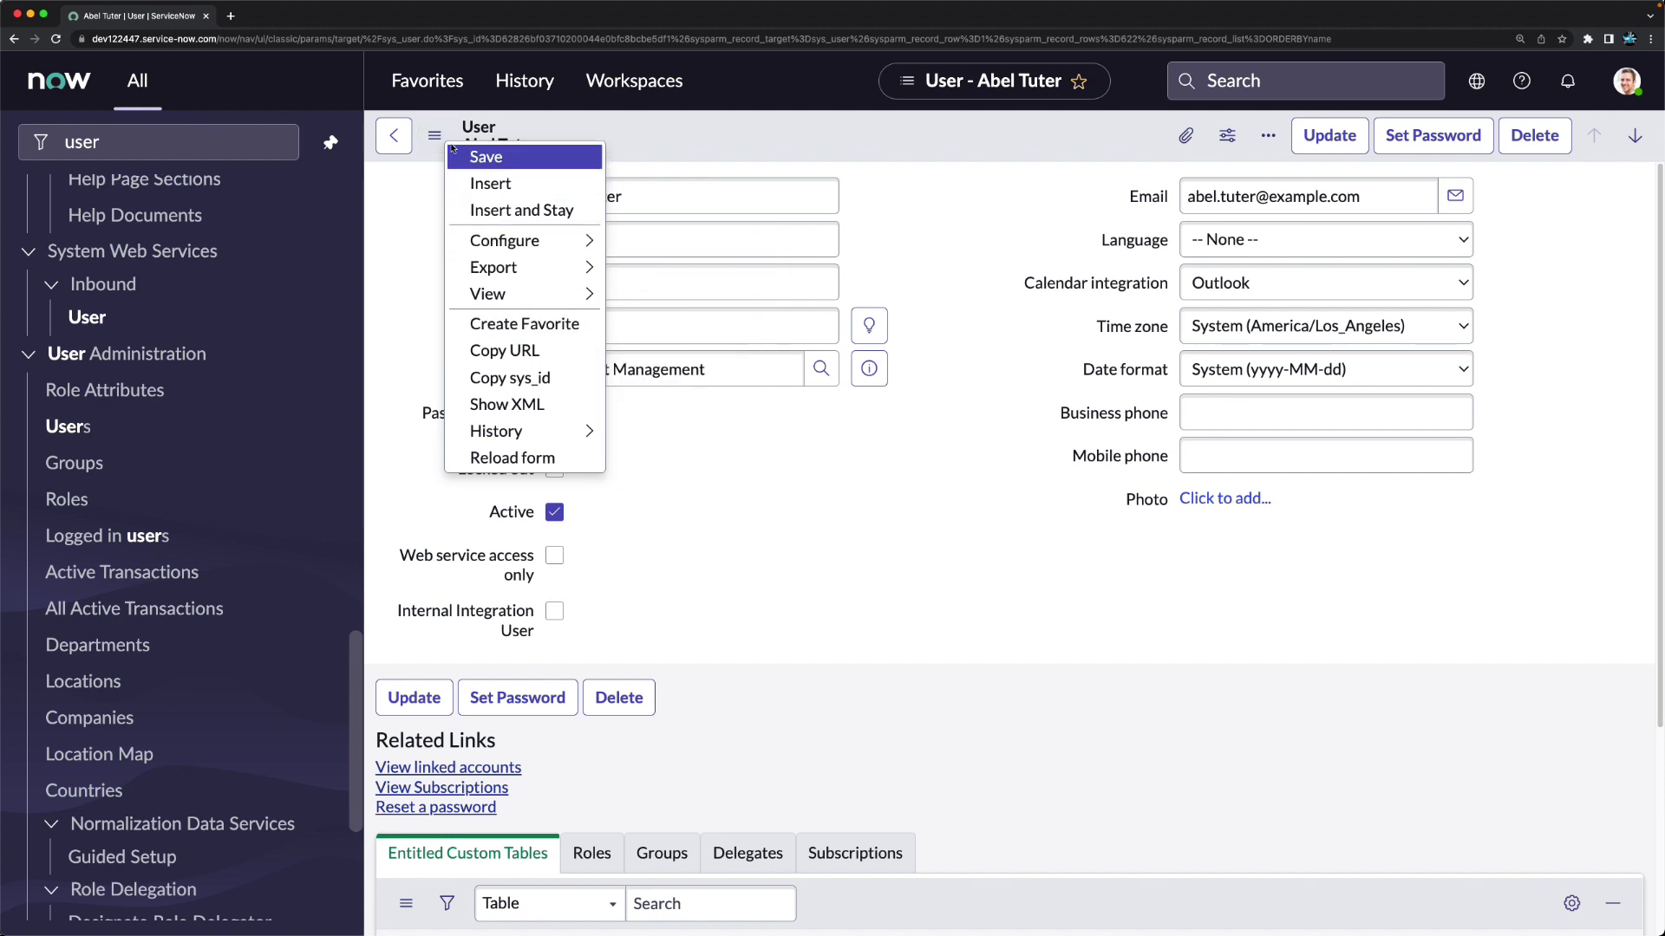
{"action": "mouse_move", "coordinate": [541, 305]}
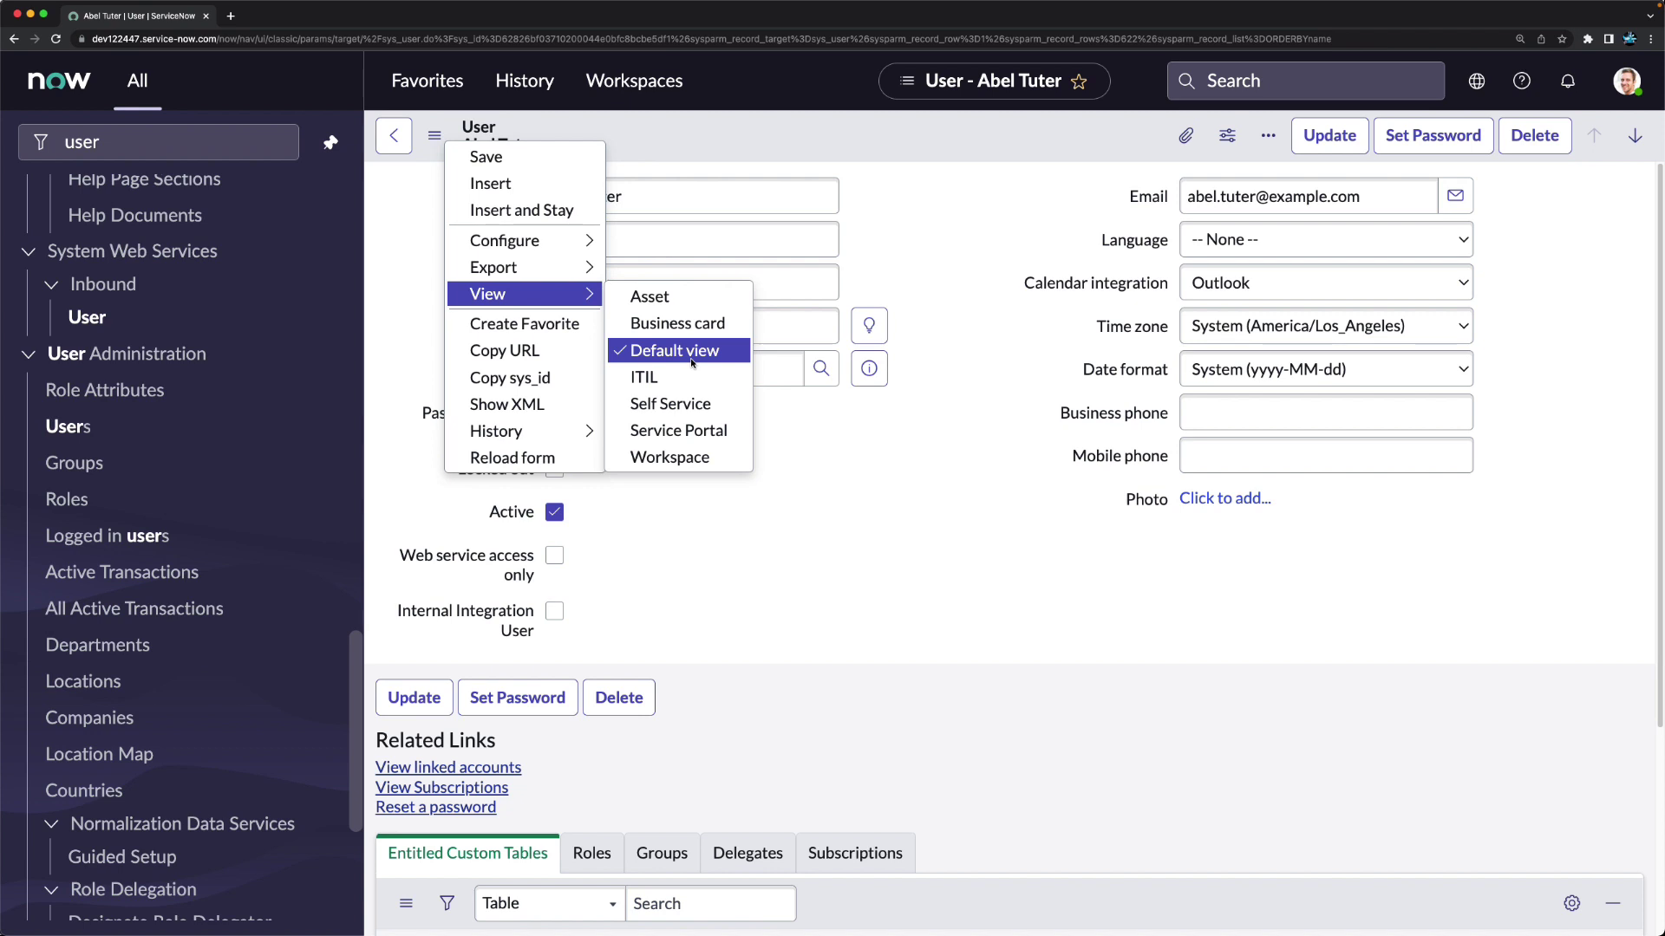
{"action": "left_click", "coordinate": [679, 406]}
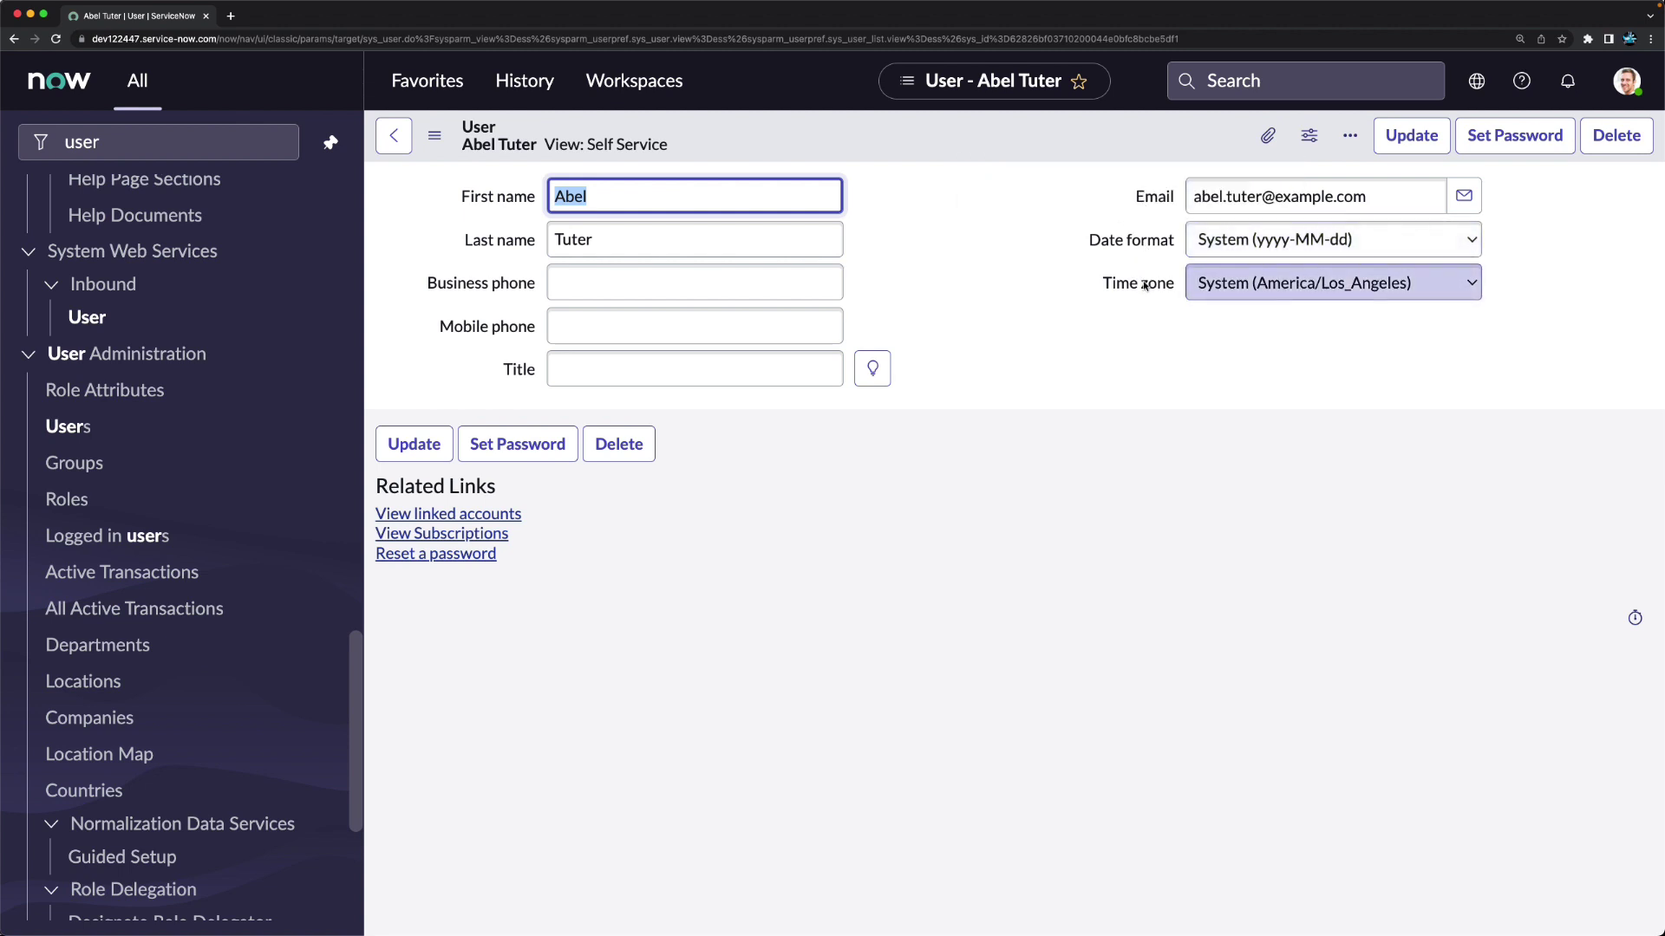
{"action": "left_click", "coordinate": [436, 136]}
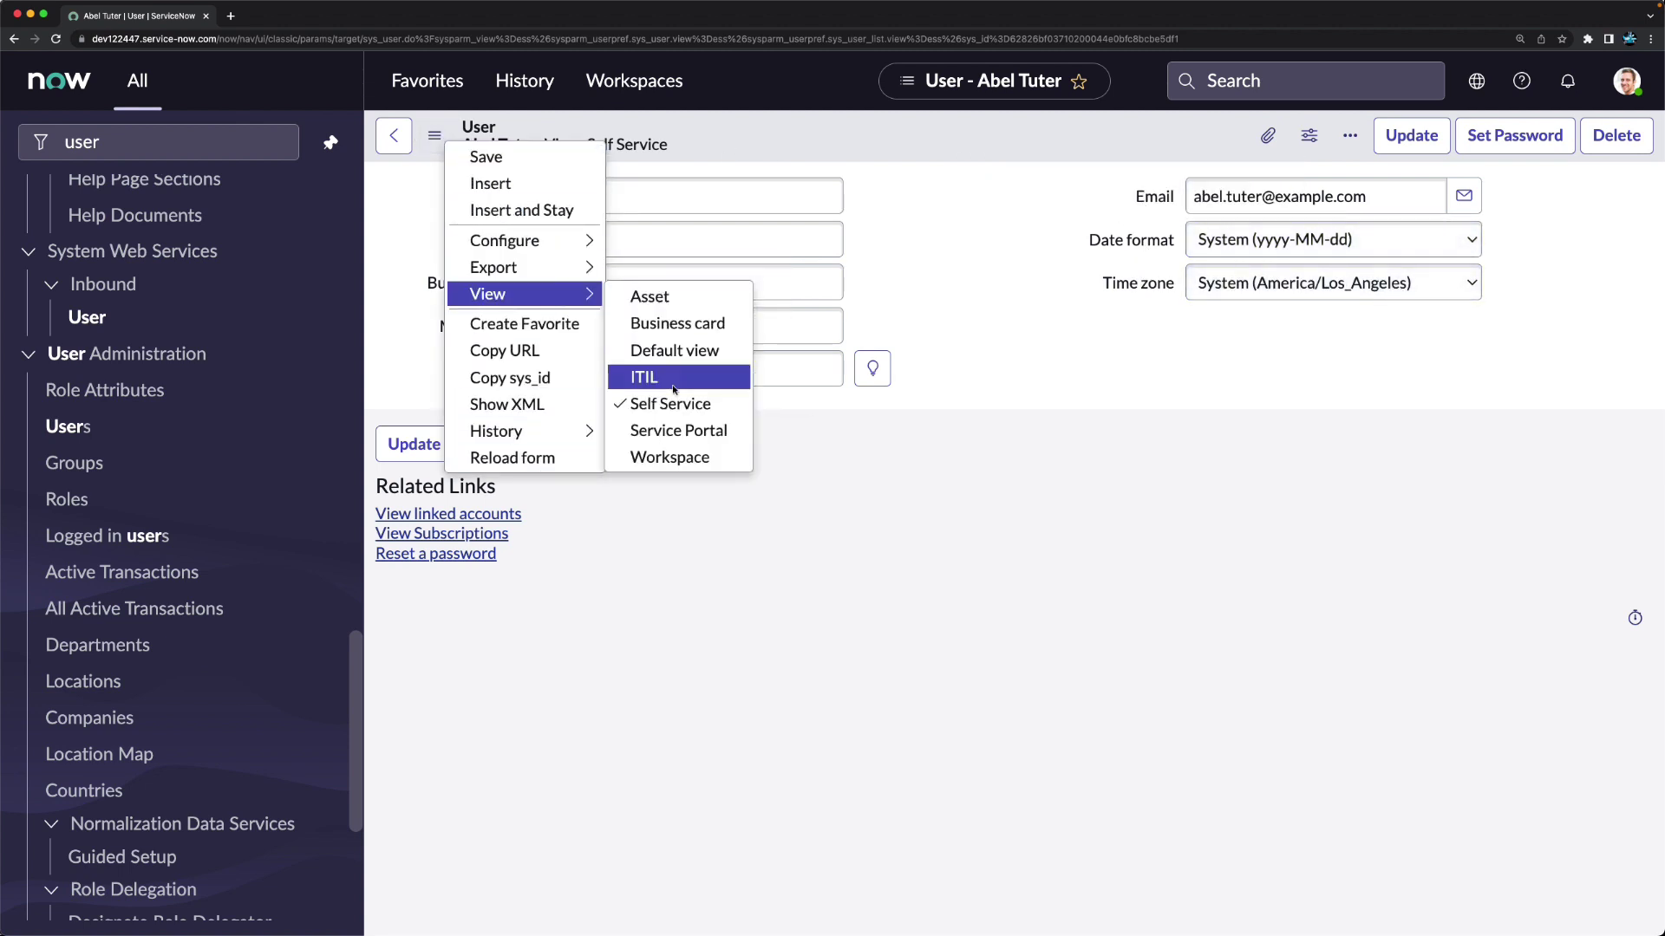
{"action": "left_click", "coordinate": [673, 433]}
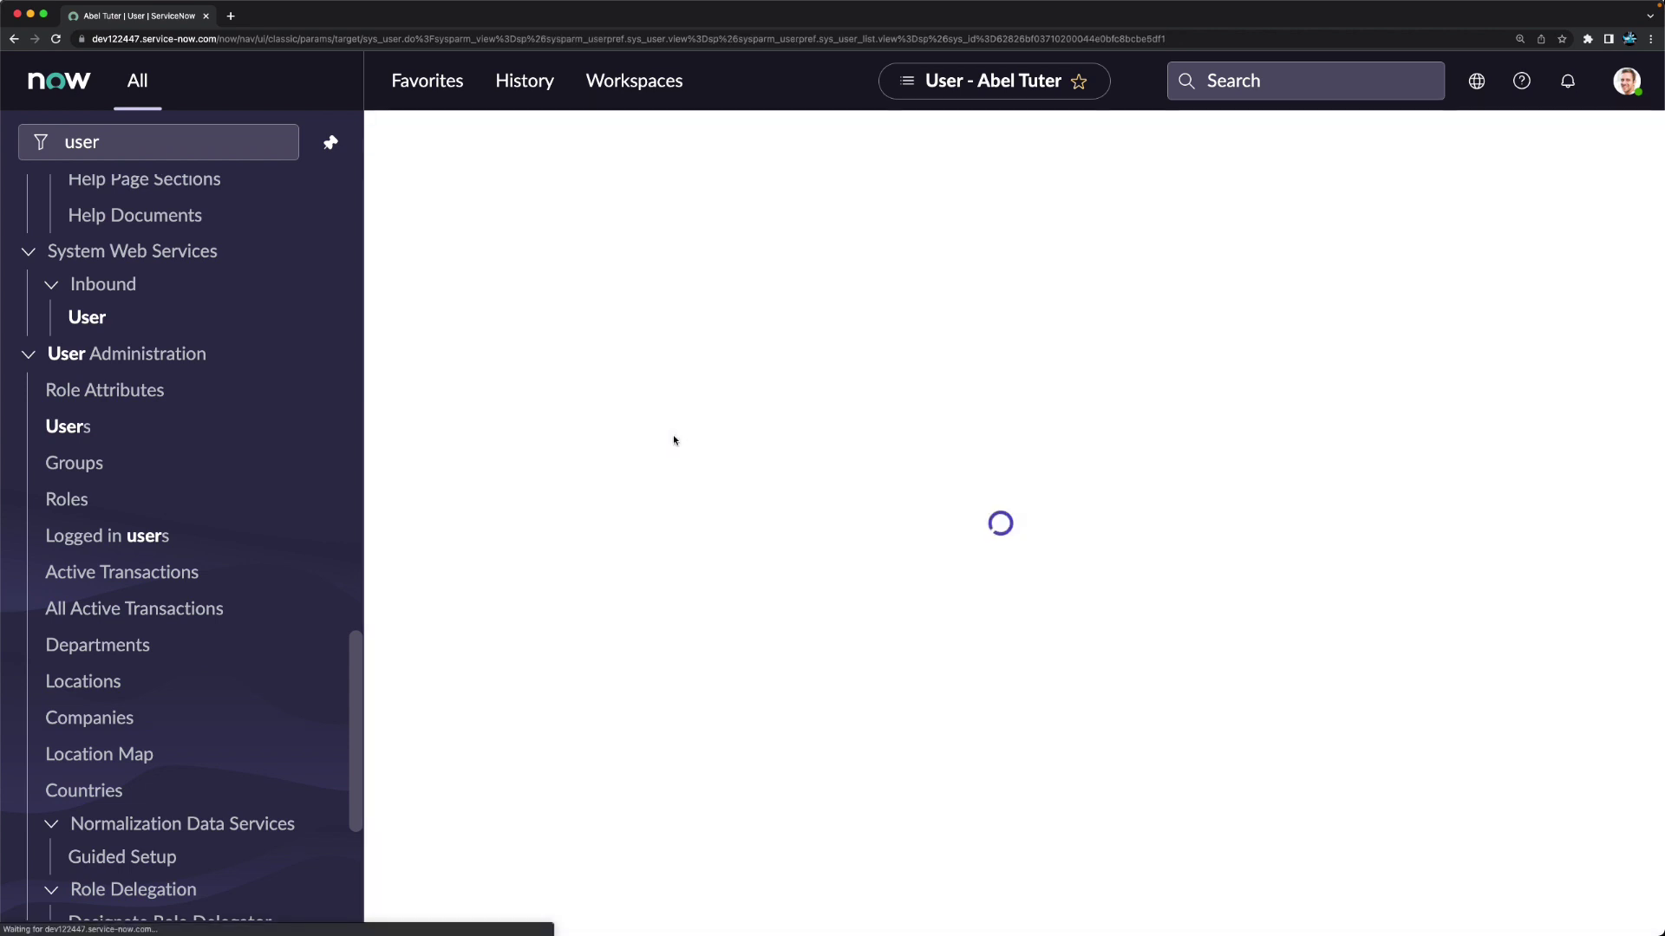
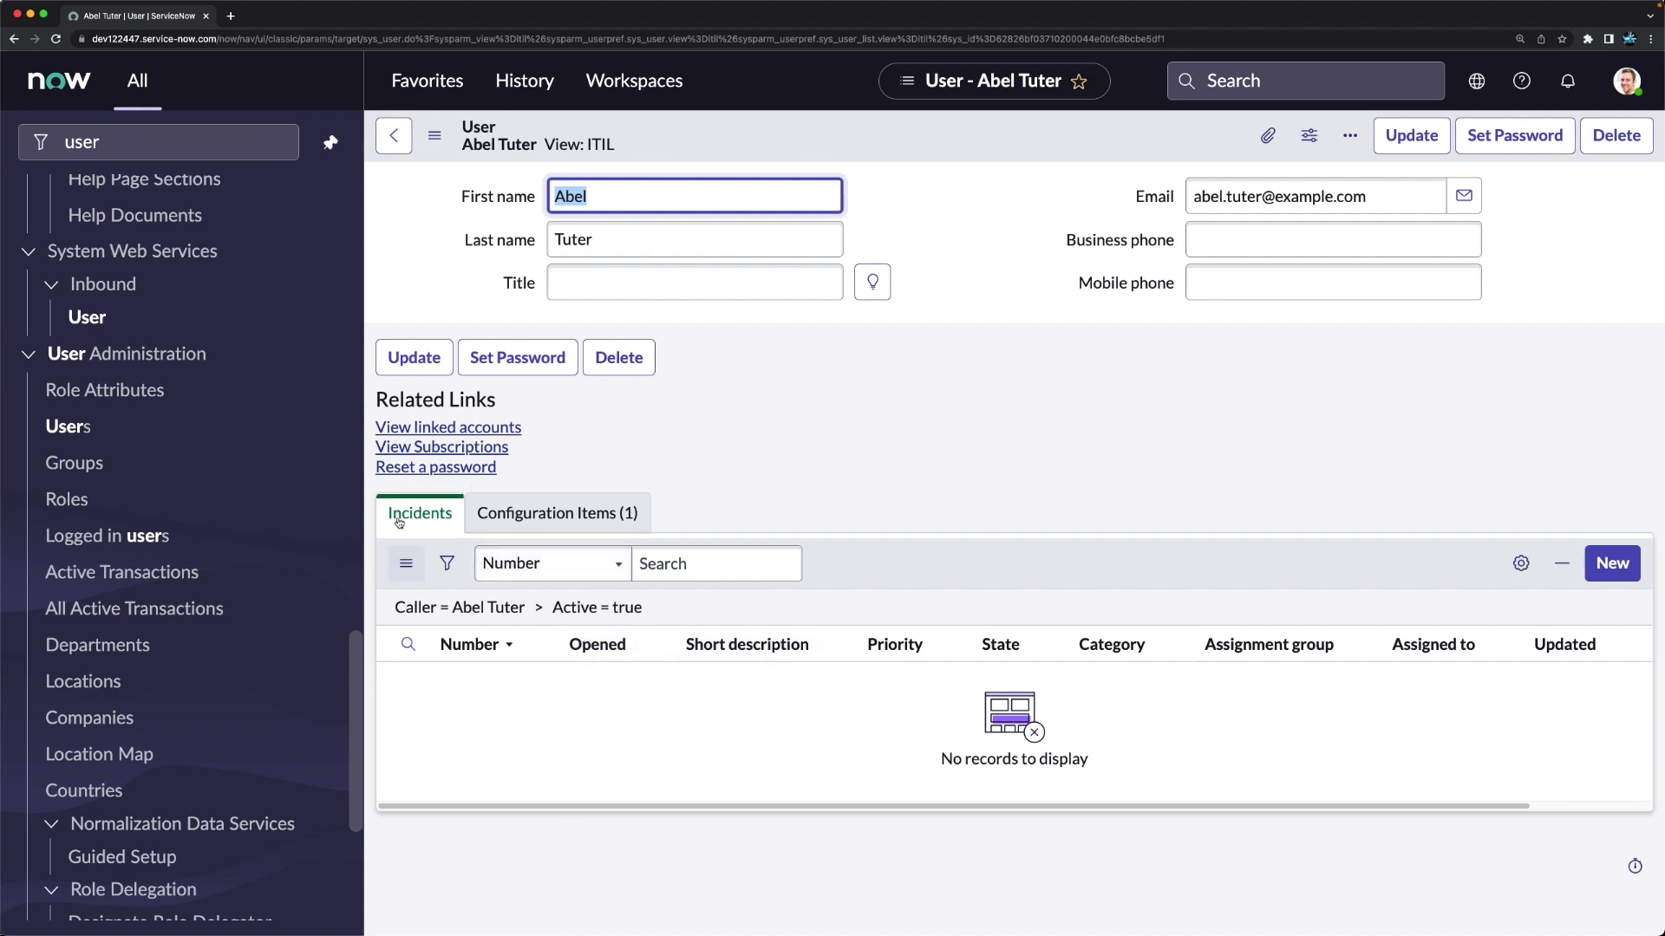
- Show the user's Configuration Items (1) related list with the single Apple MacBook Pro 15" computer
{"action": "left_click", "coordinate": [540, 515]}
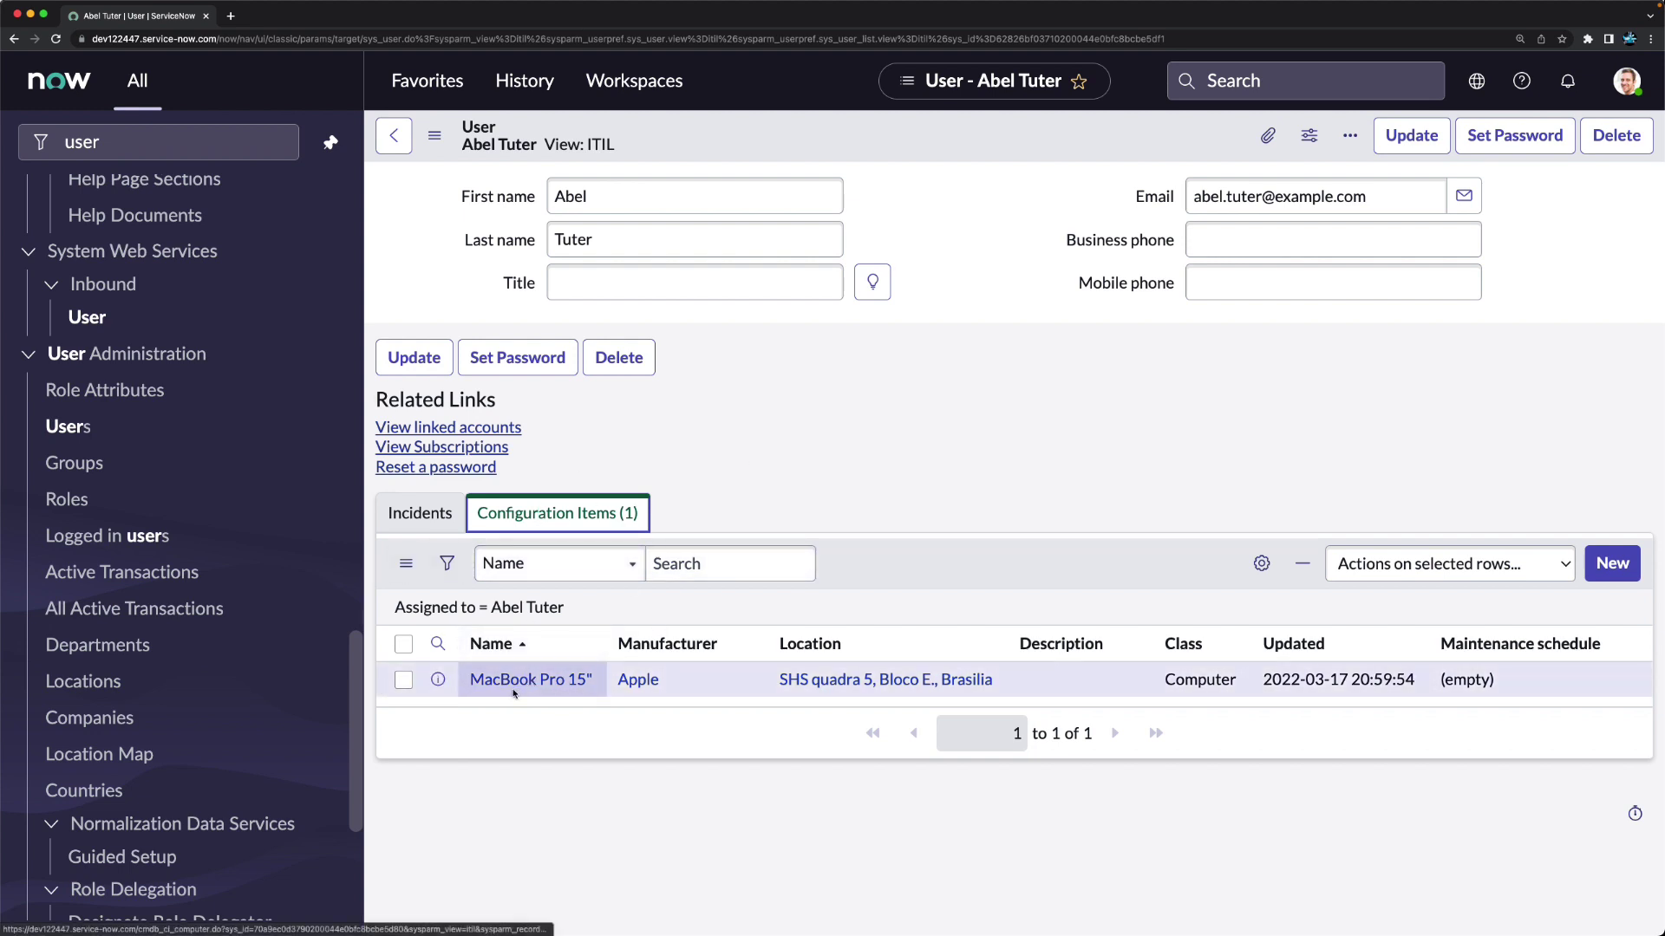
{"action": "left_click", "coordinate": [566, 685]}
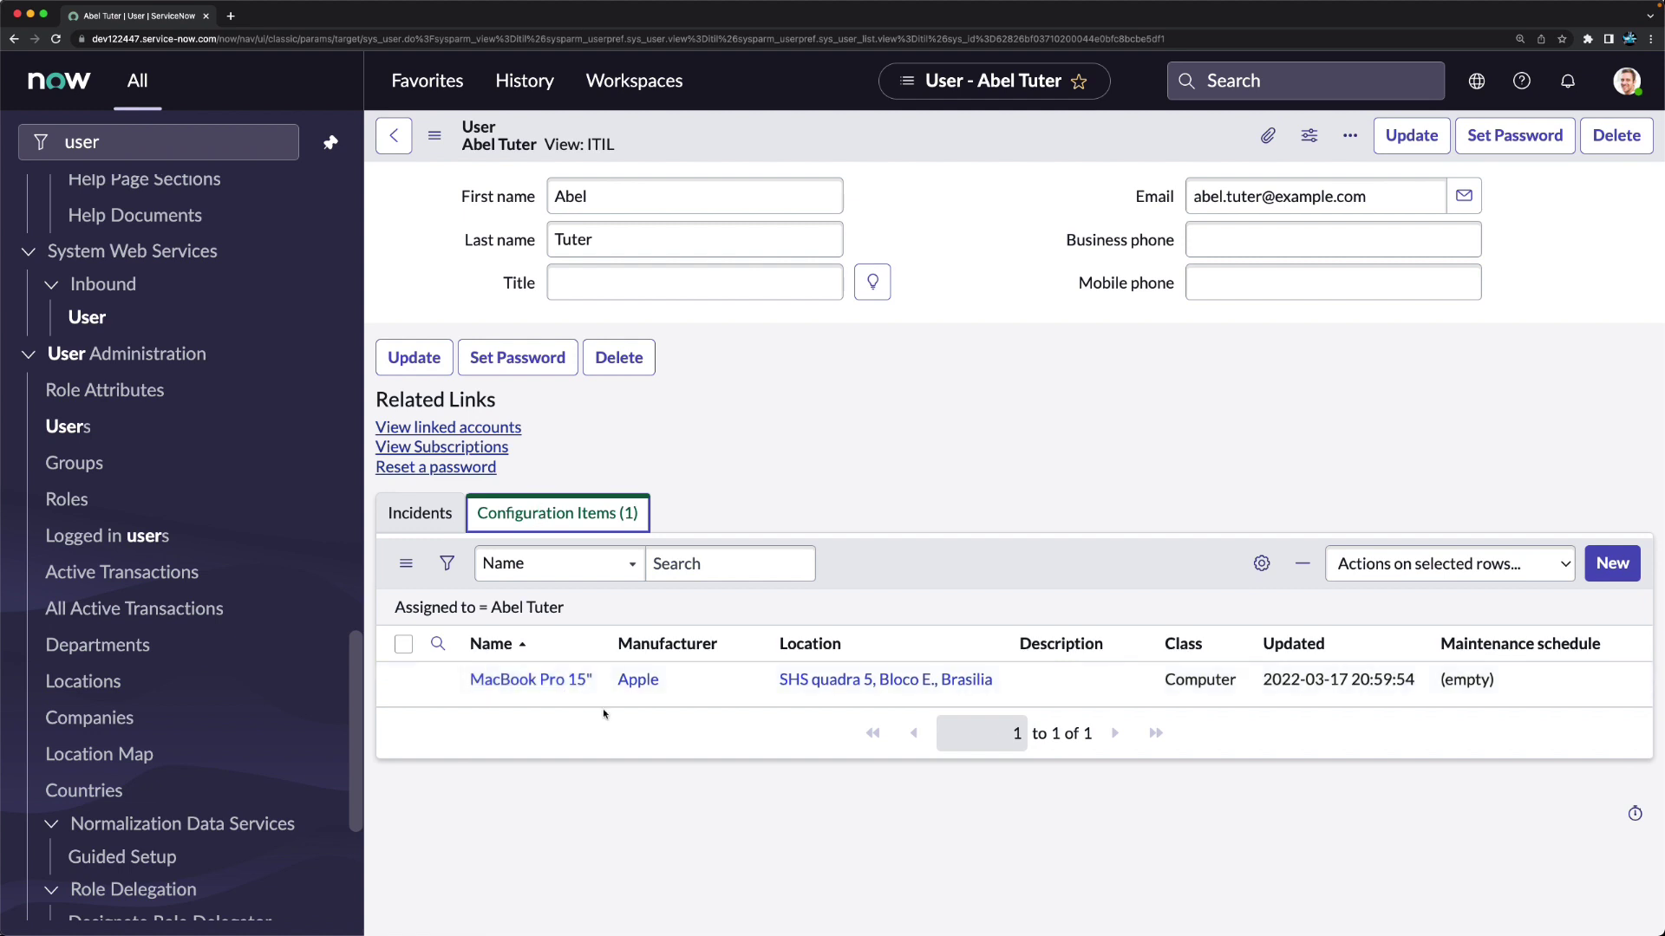
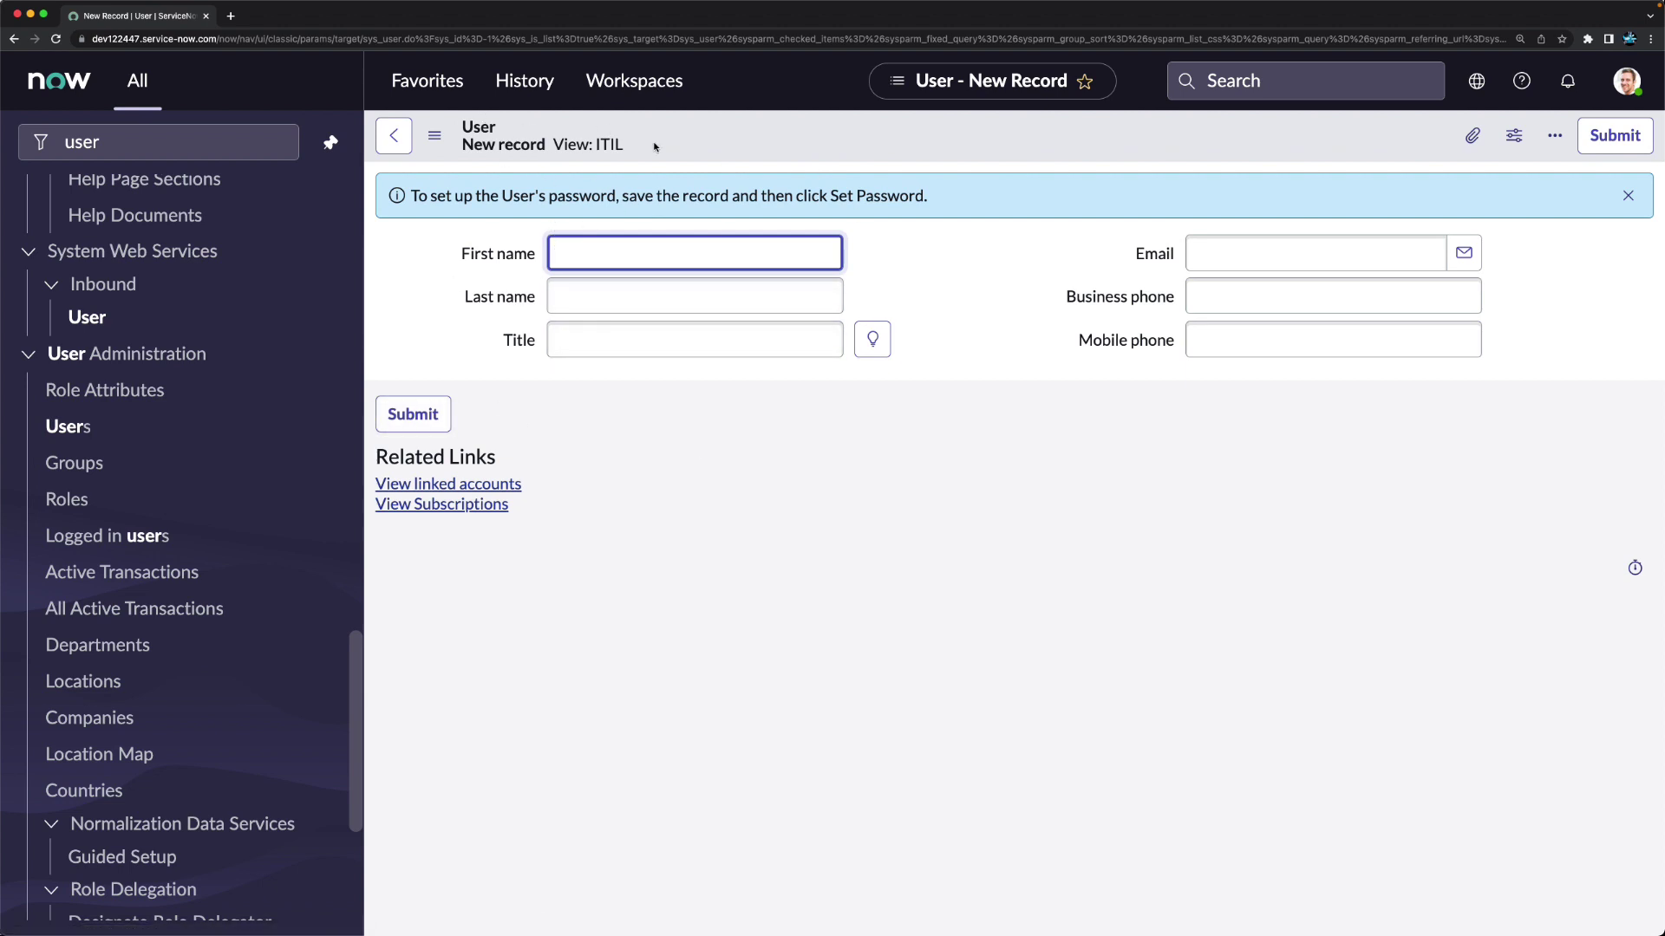
- Switch a user record form to Default view, then return to the Users list
{"action": "left_click", "coordinate": [435, 135]}
{"action": "mouse_move", "coordinate": [552, 194]}
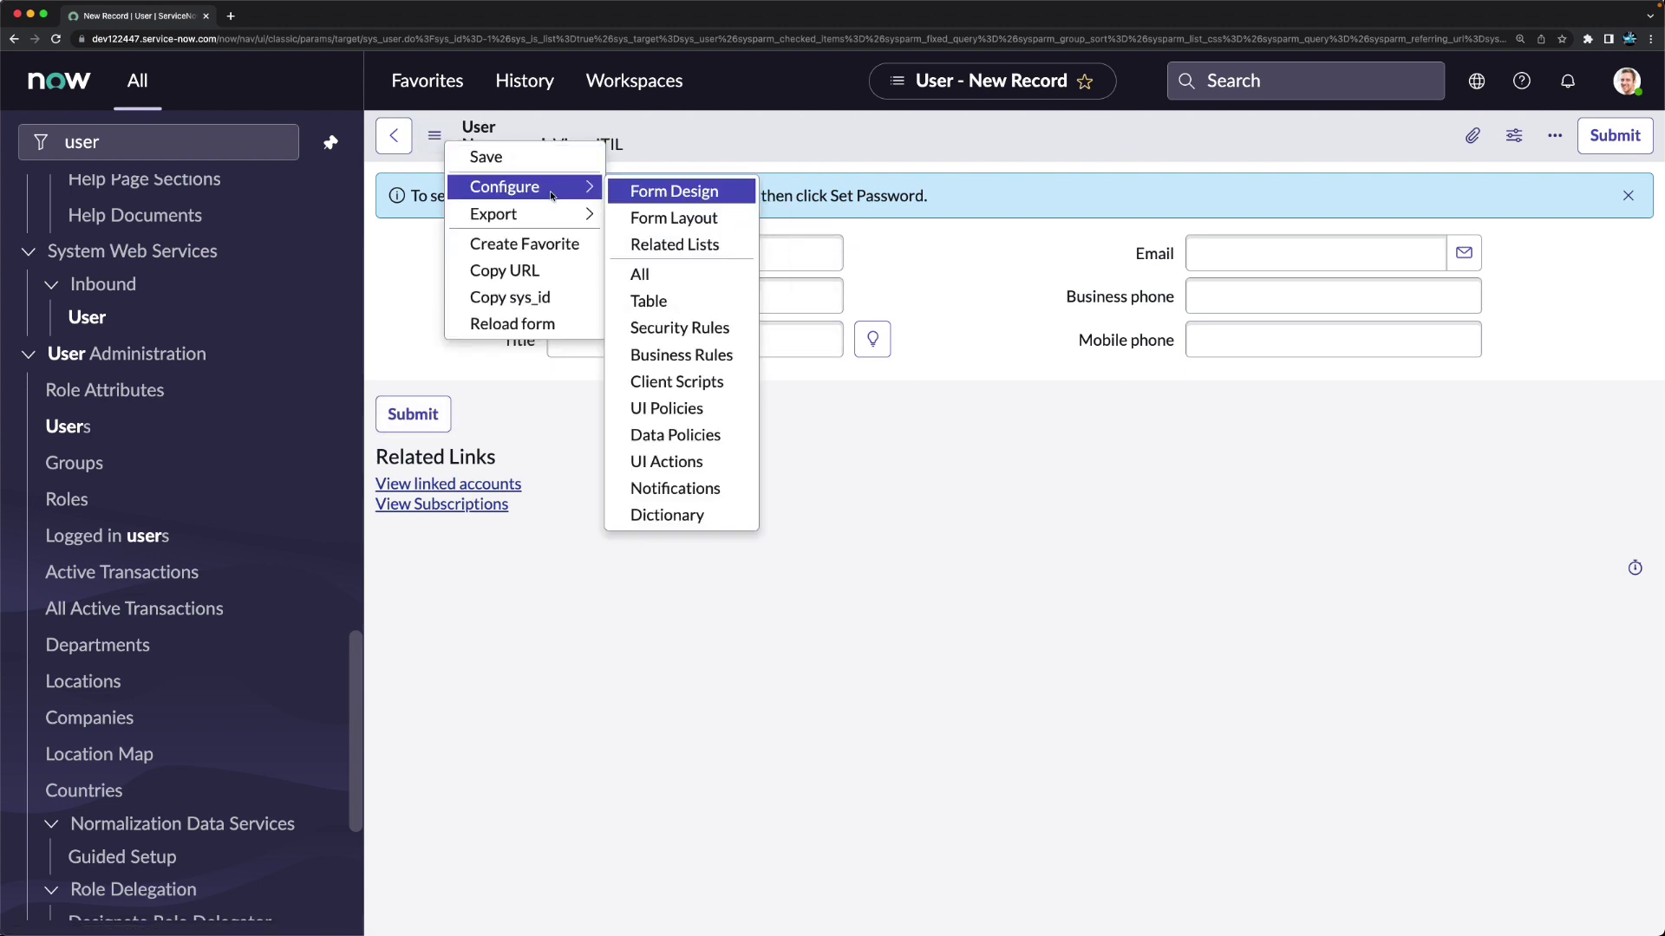
{"action": "left_click", "coordinate": [84, 428]}
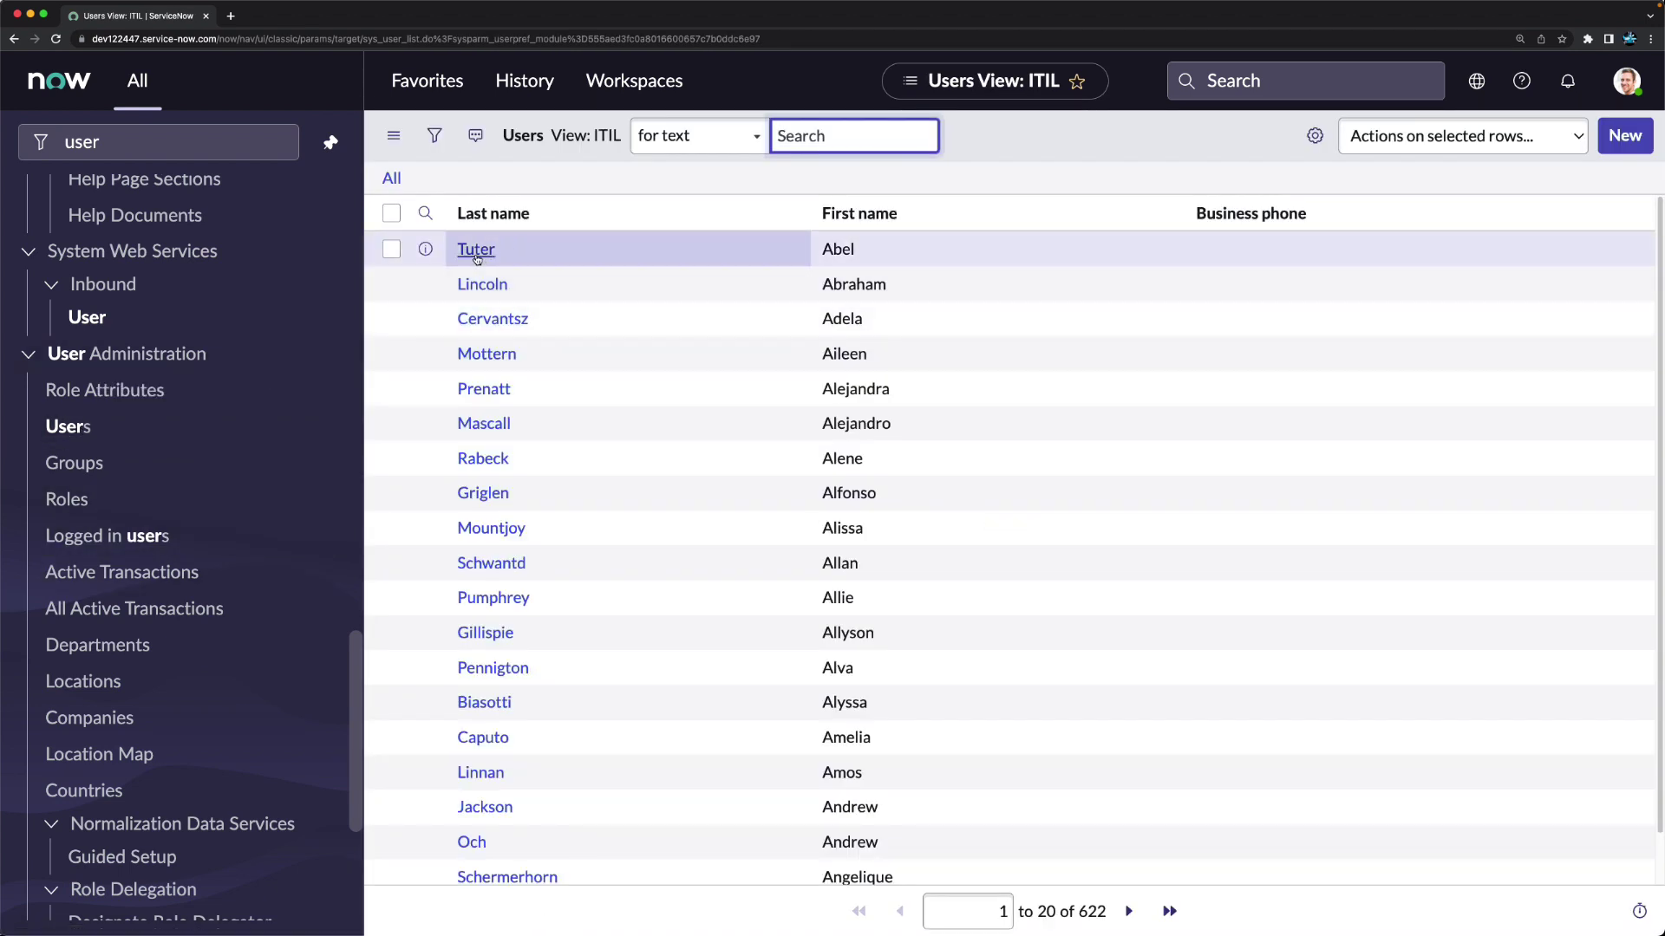
{"action": "left_click", "coordinate": [476, 252]}
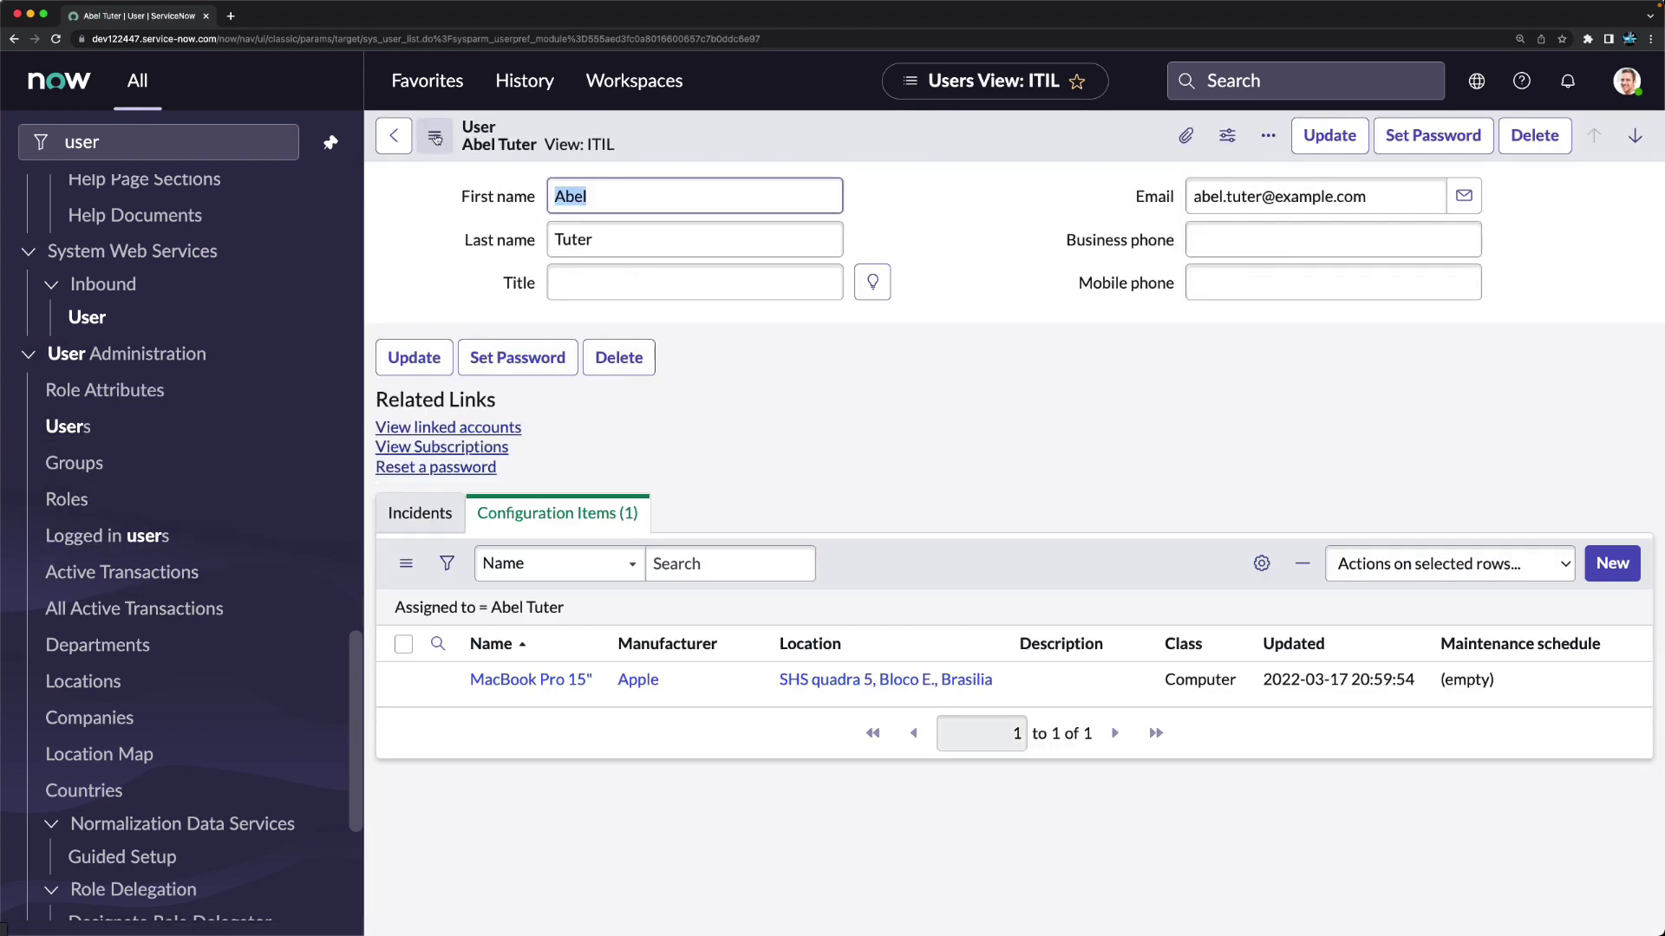
{"action": "left_click", "coordinate": [437, 139]}
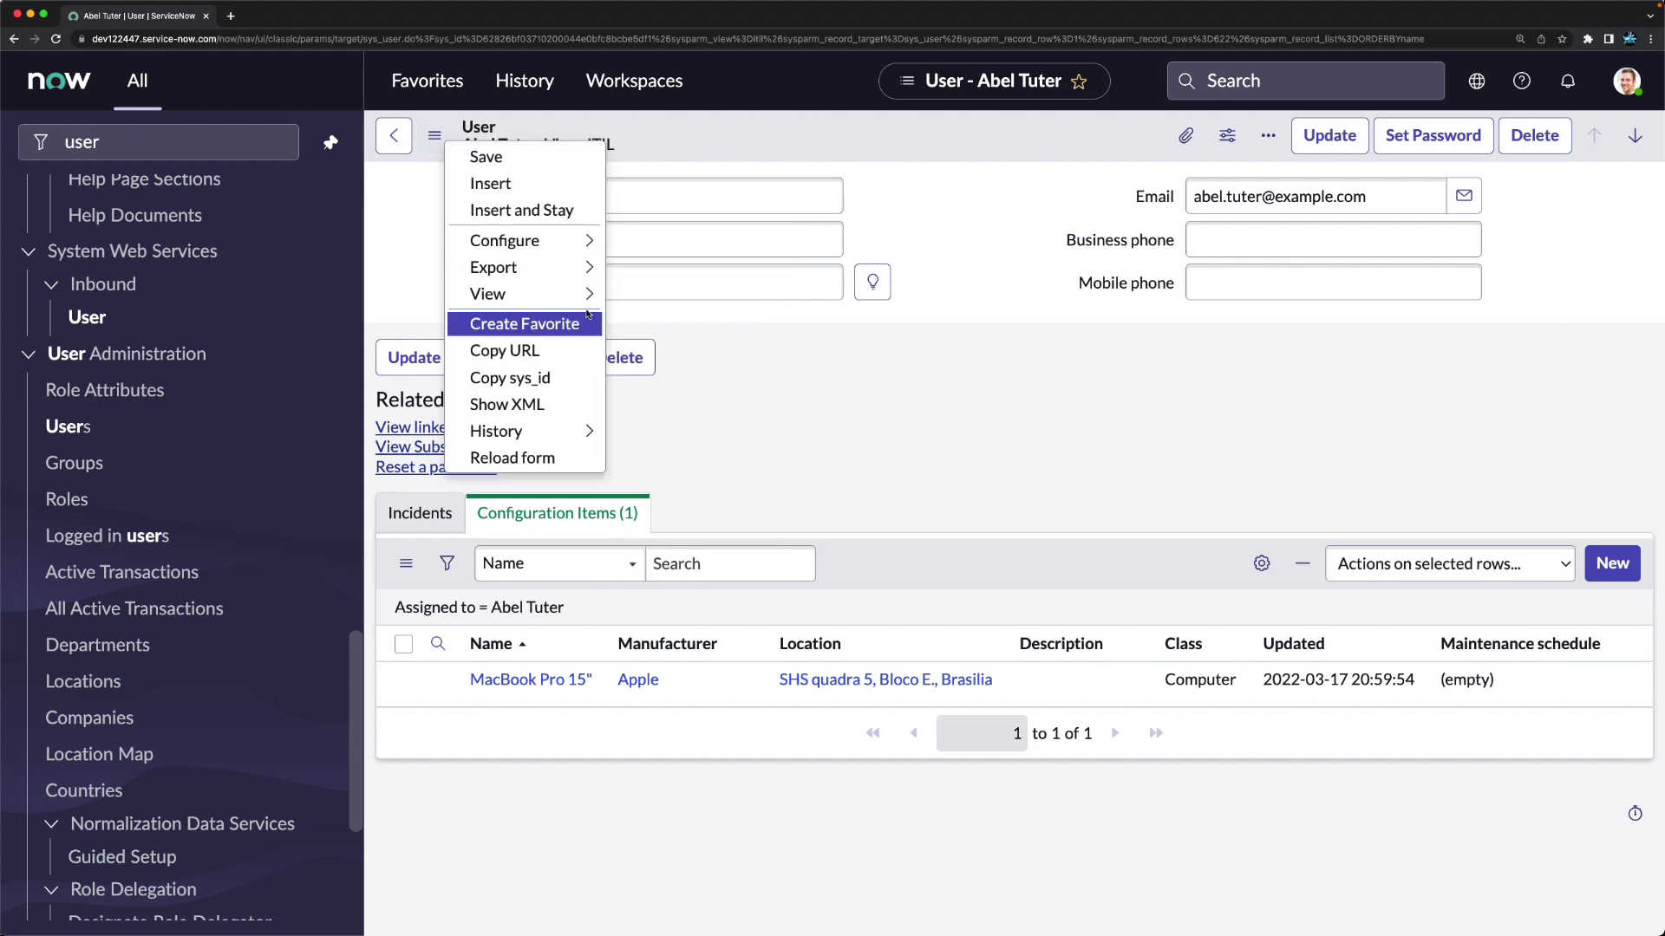
{"action": "mouse_move", "coordinate": [590, 295]}
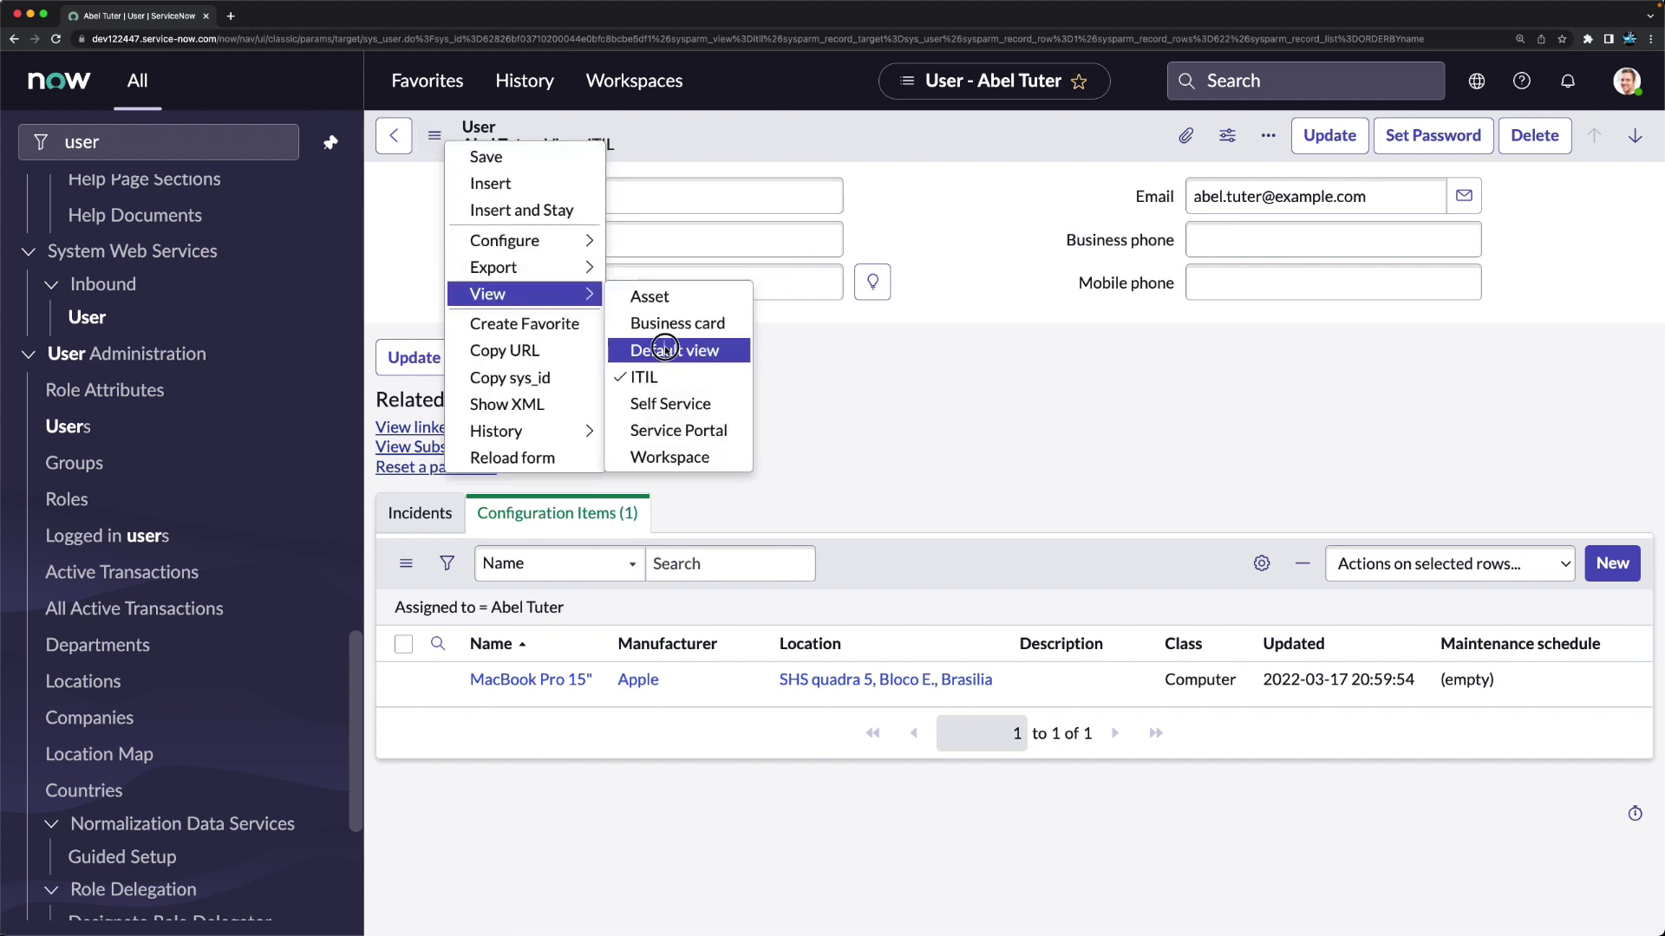
{"action": "left_click", "coordinate": [665, 350]}
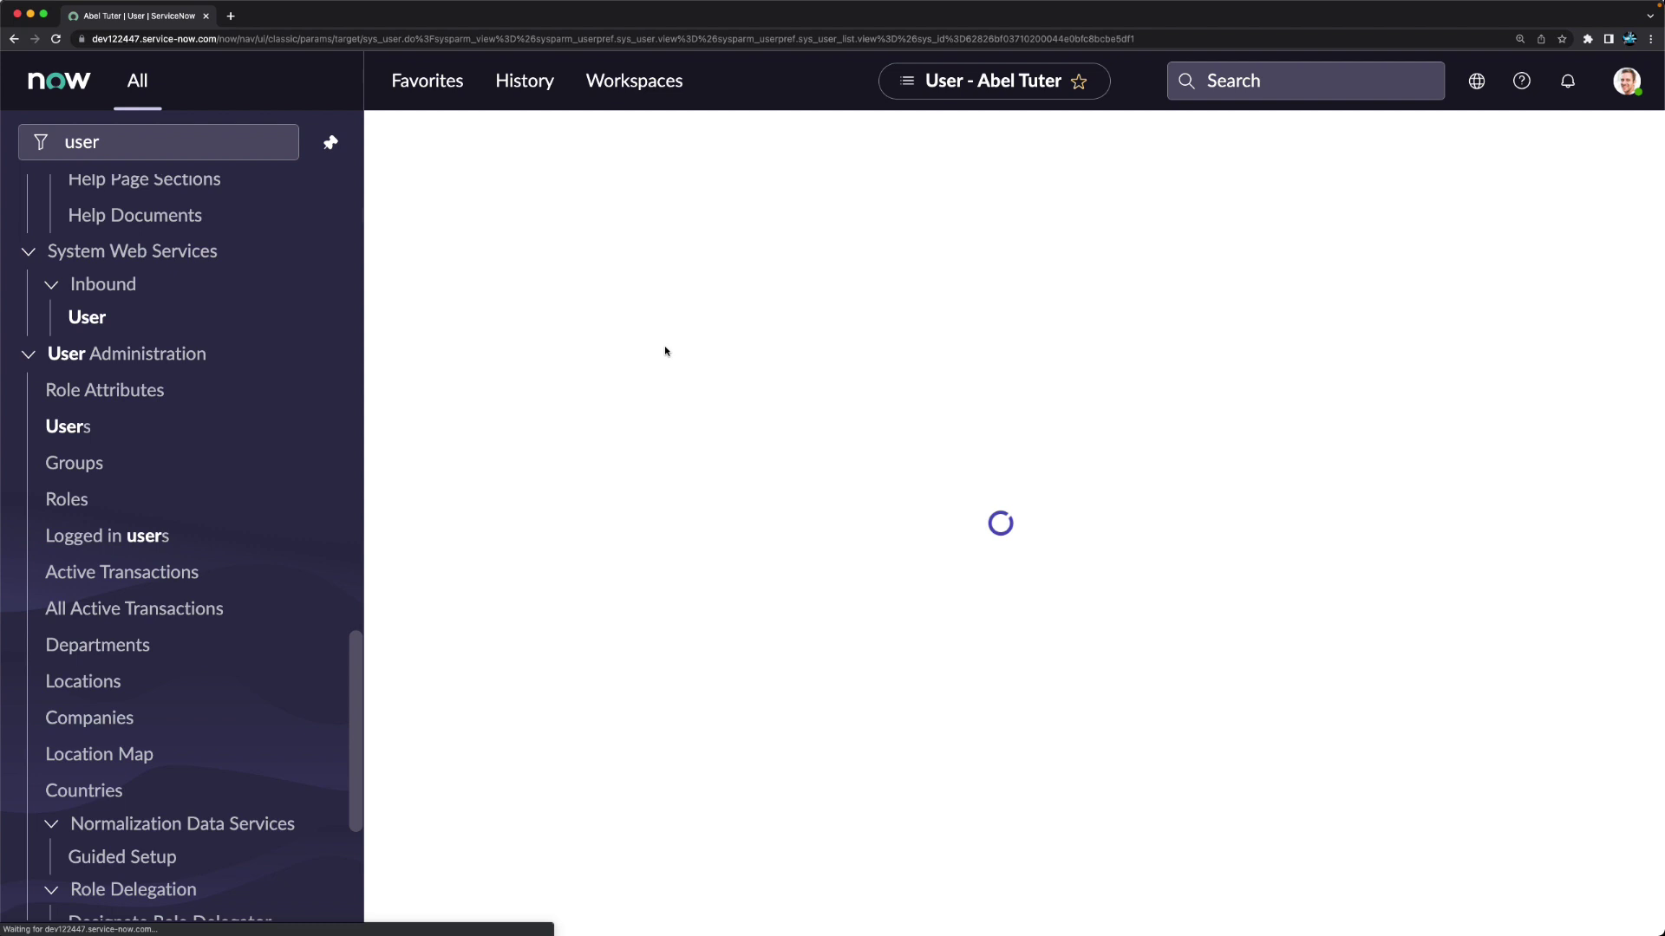
{"action": "left_click", "coordinate": [68, 431]}
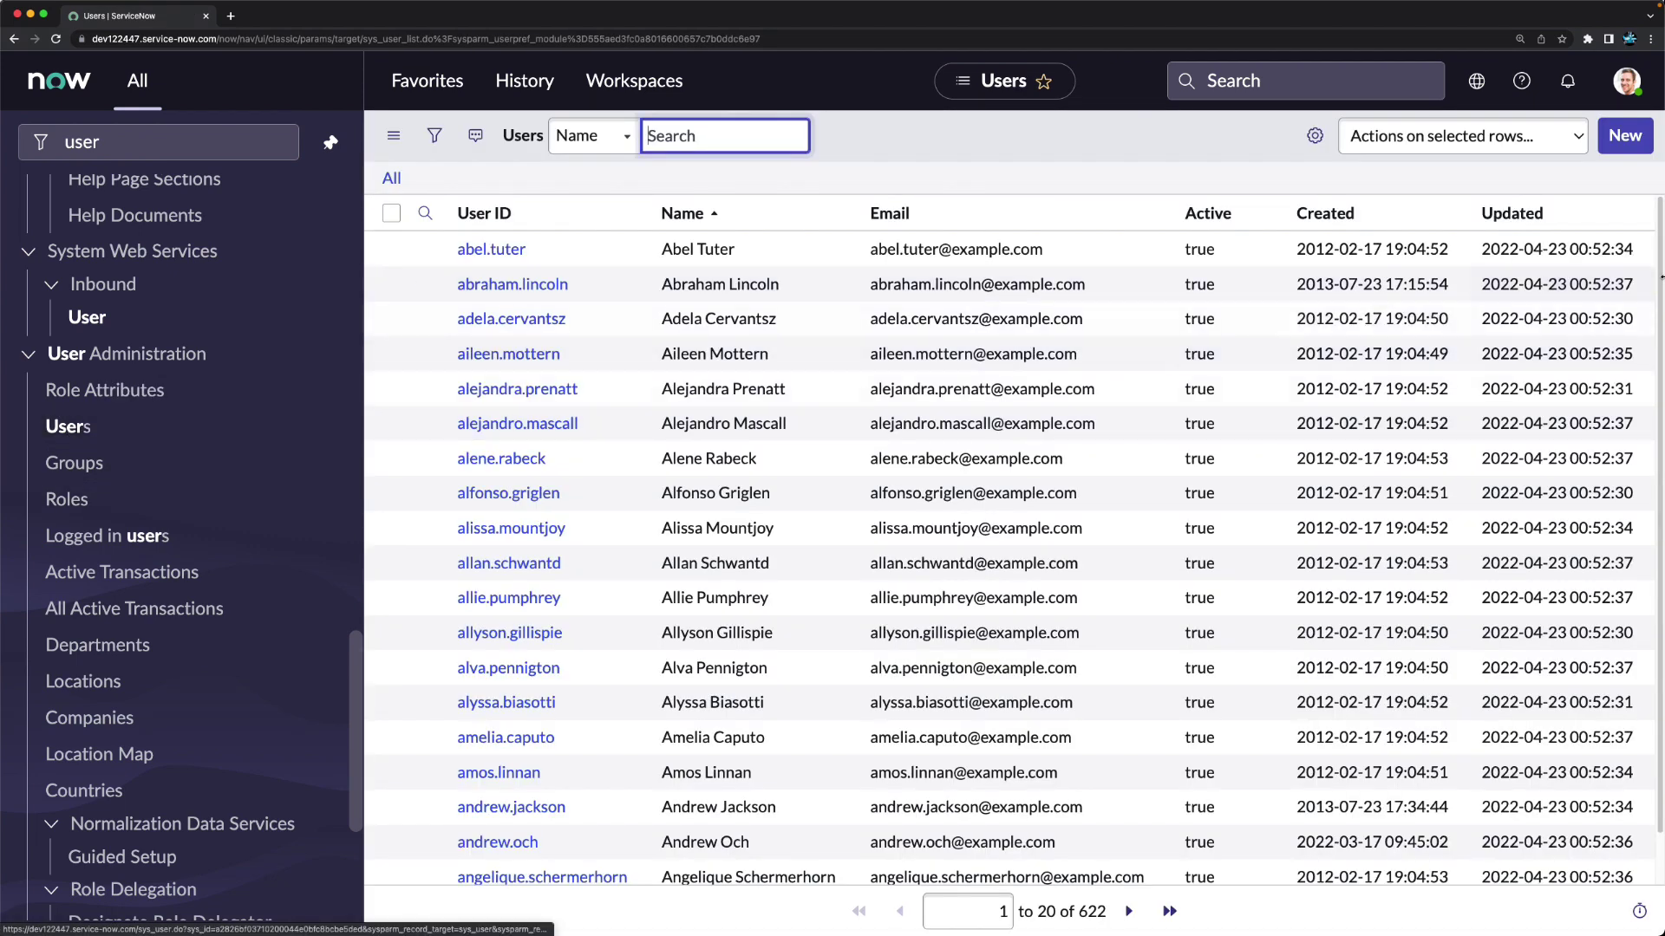
- Start a new user record with user ID demo.user and first name Demo
{"action": "left_click", "coordinate": [1624, 139]}
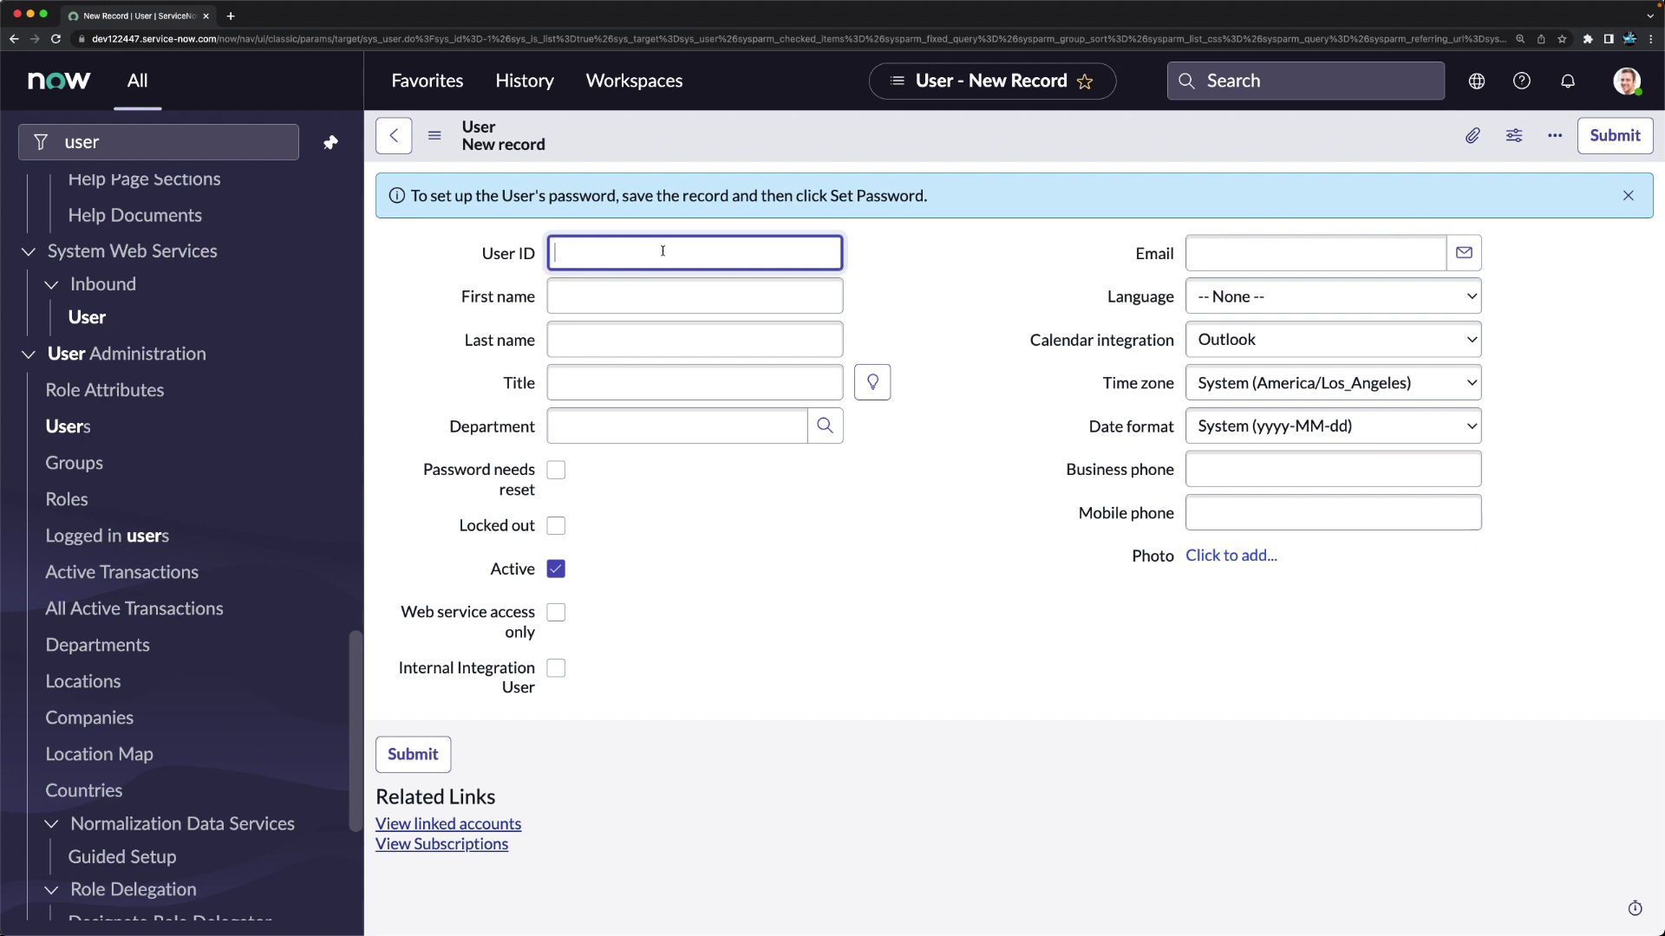
{"action": "type", "text": "demo.user"}
{"action": "left_click", "coordinate": [694, 295]}
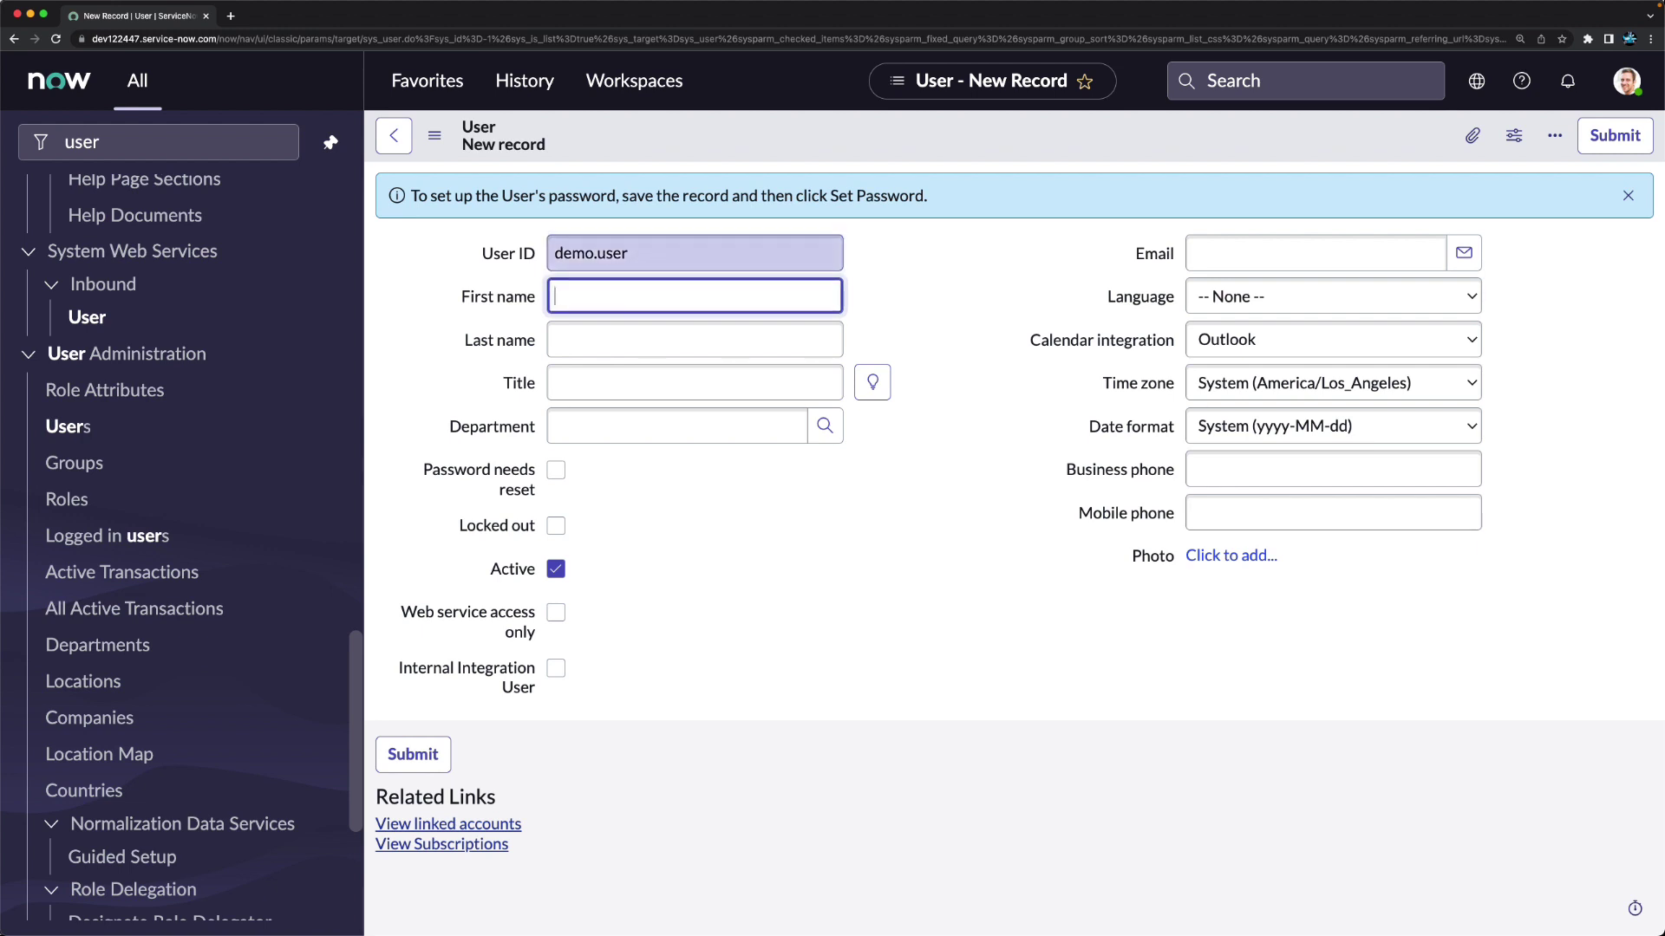
{"action": "type", "text": "Demo"}
- Enter last name User and title Demo User on the new record
{"action": "key", "text": "Tab"}
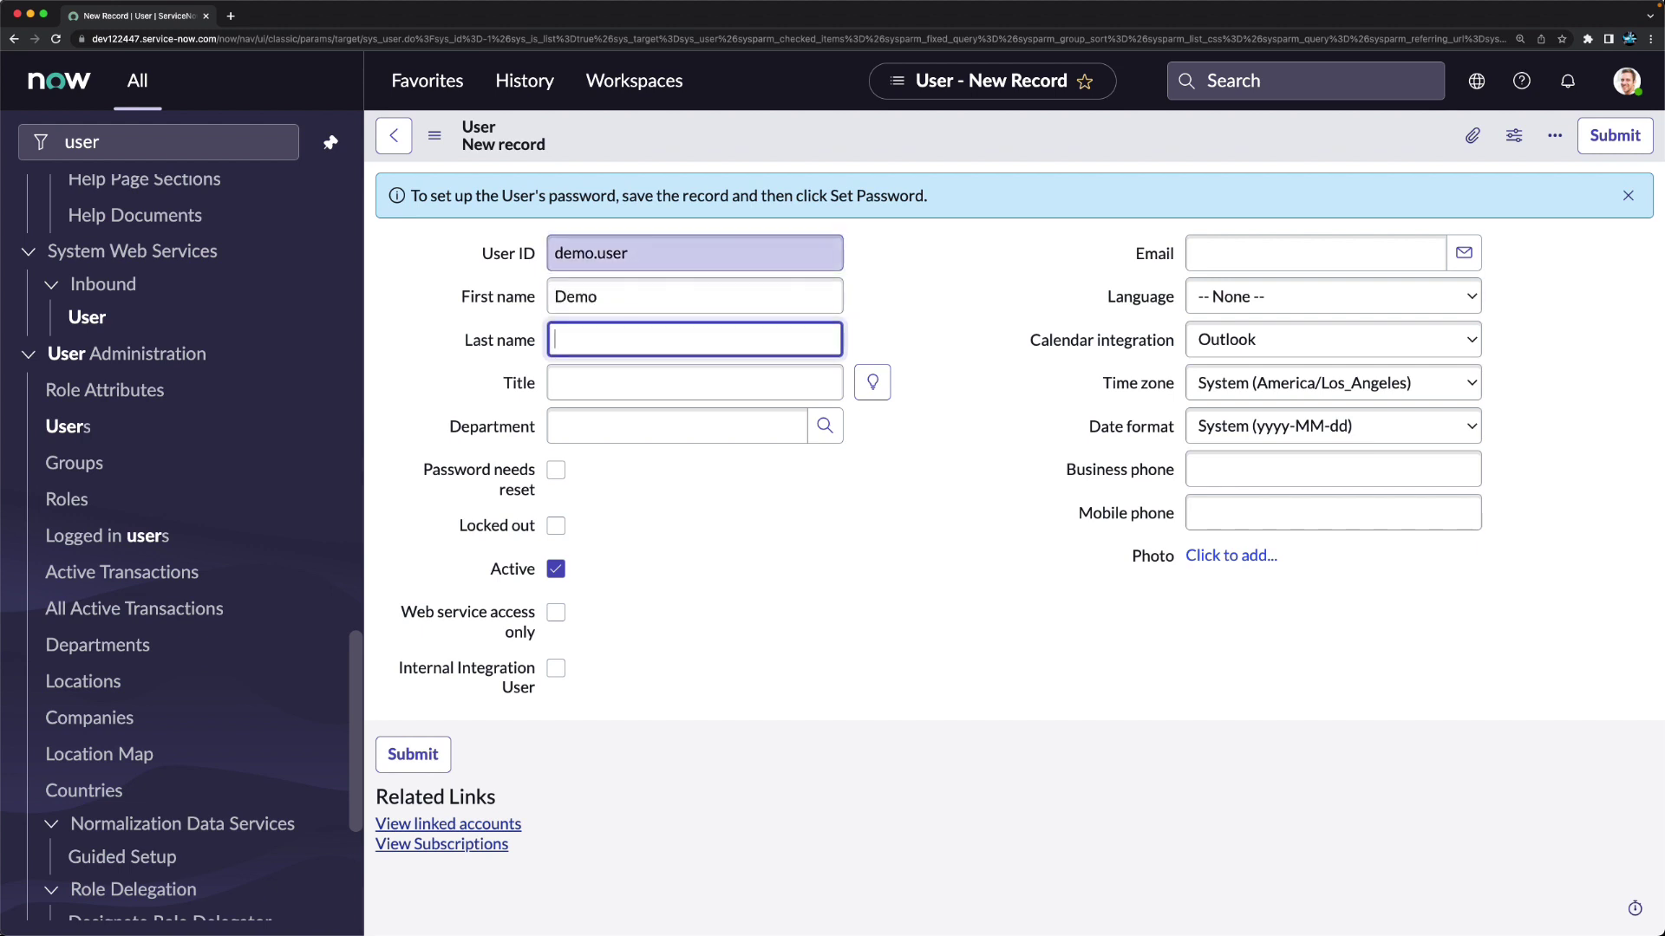
{"action": "type", "text": "user"}
{"action": "key", "text": "BackSpace"}
{"action": "key", "text": "BackSpace"}
{"action": "key", "text": "BackSpace"}
{"action": "key", "text": "BackSpace"}
{"action": "type", "text": "User"}
{"action": "key", "text": "Tab"}
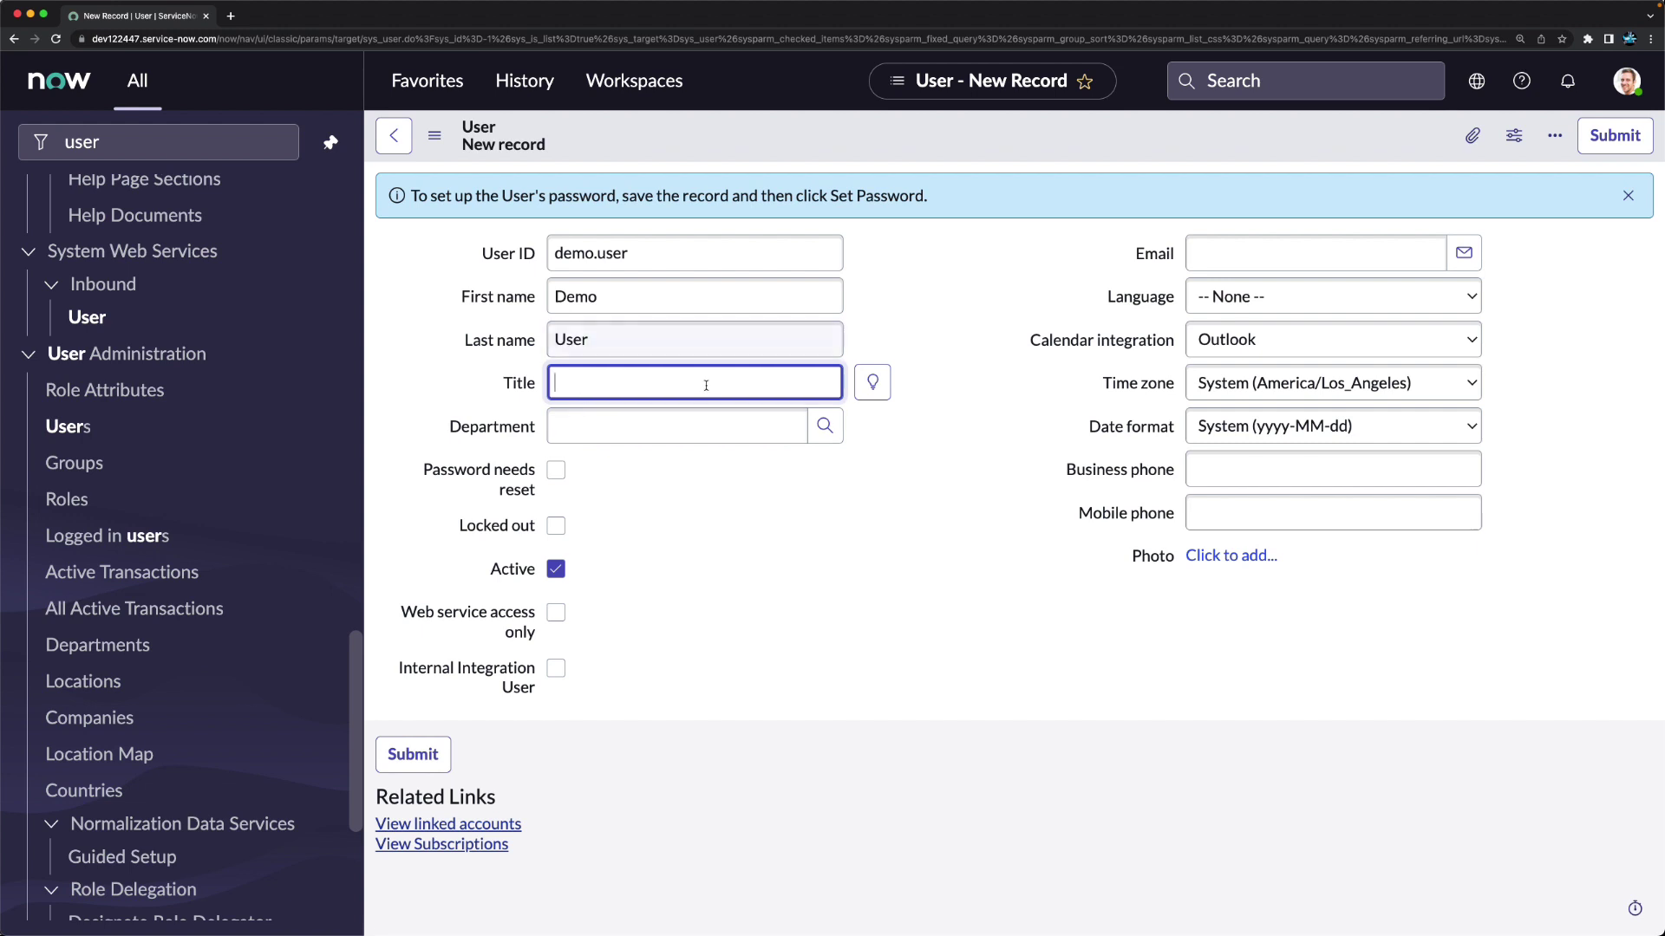
{"action": "type", "text": "Demo User"}
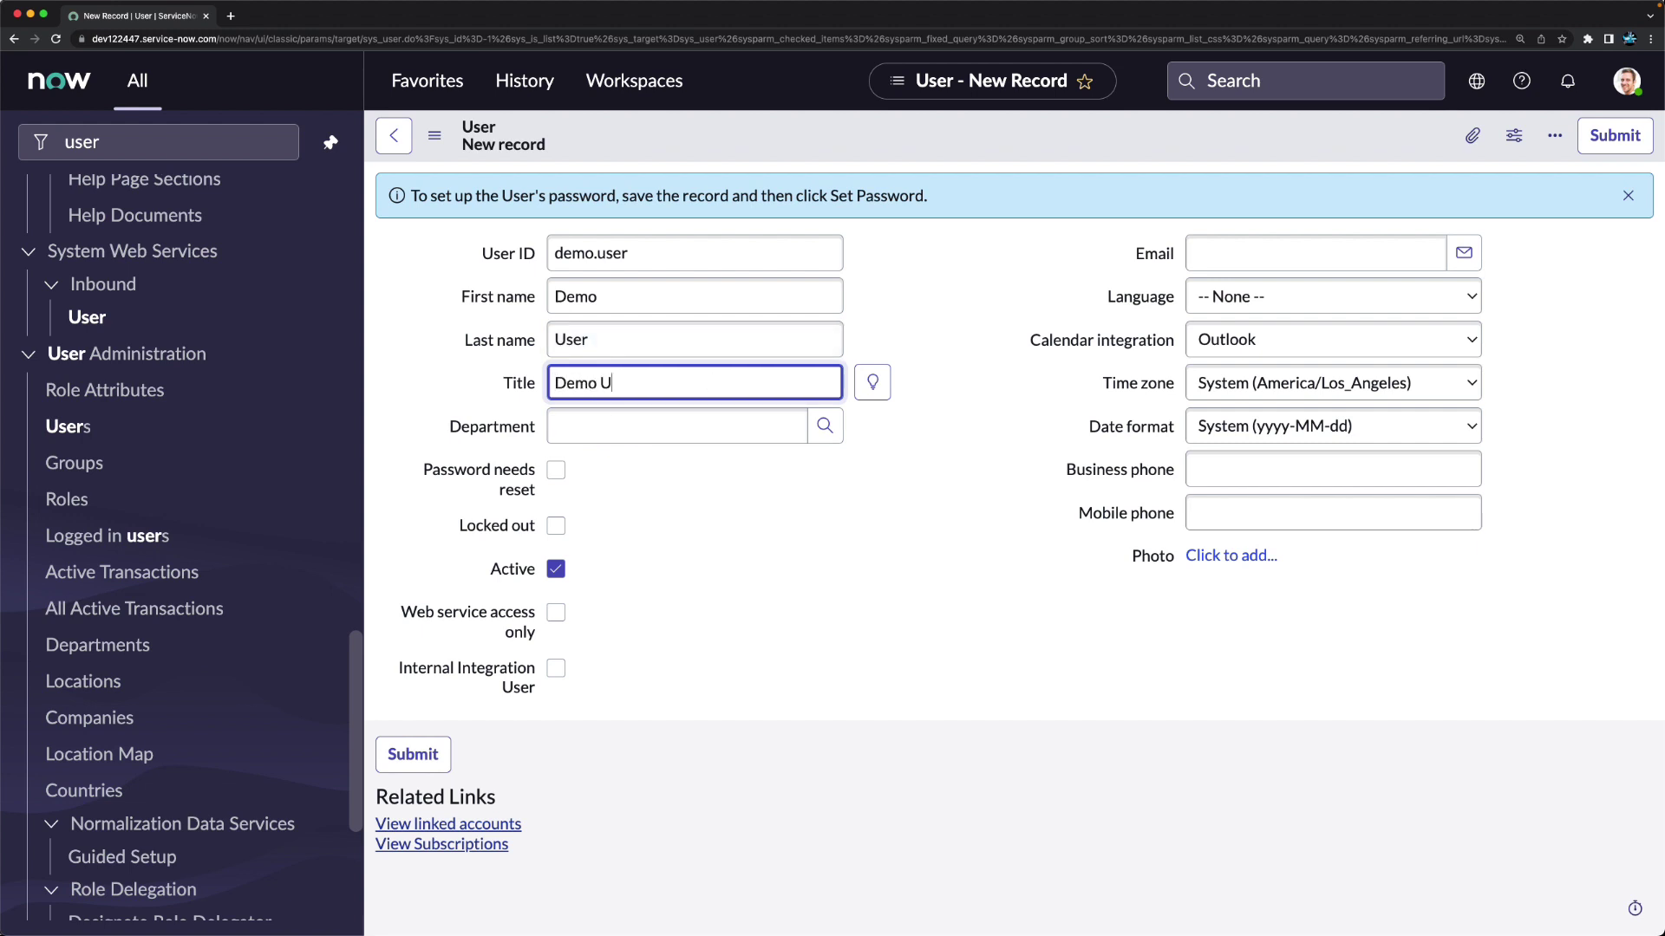
{"action": "left_click", "coordinate": [1278, 260]}
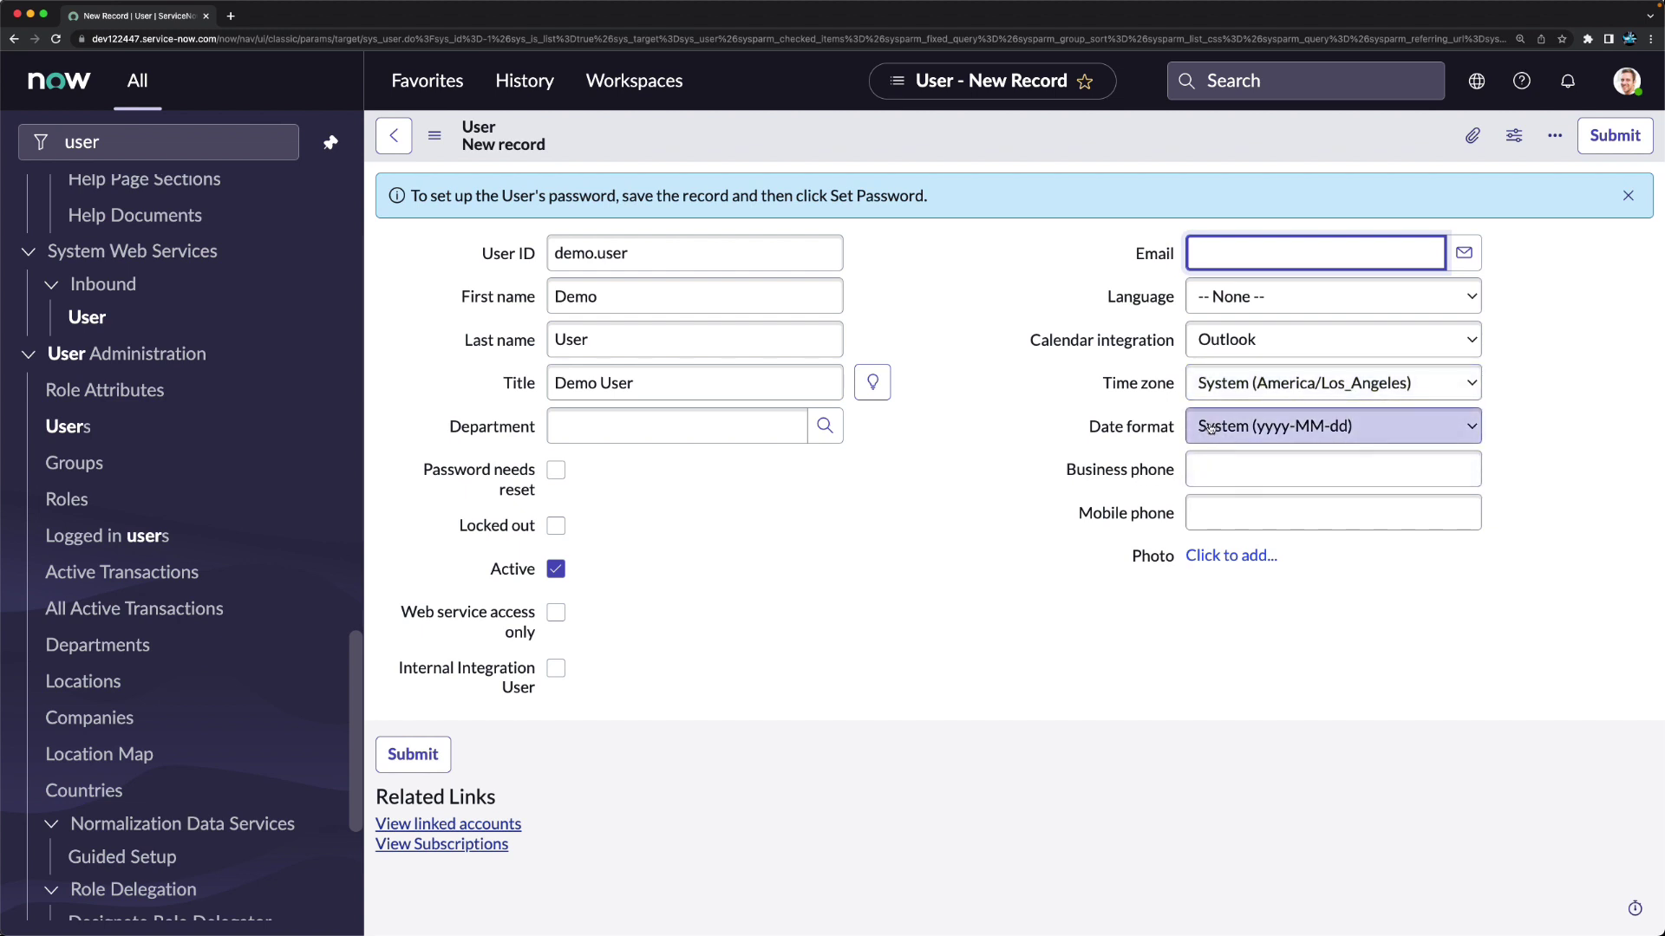
{"action": "left_click", "coordinate": [1379, 518]}
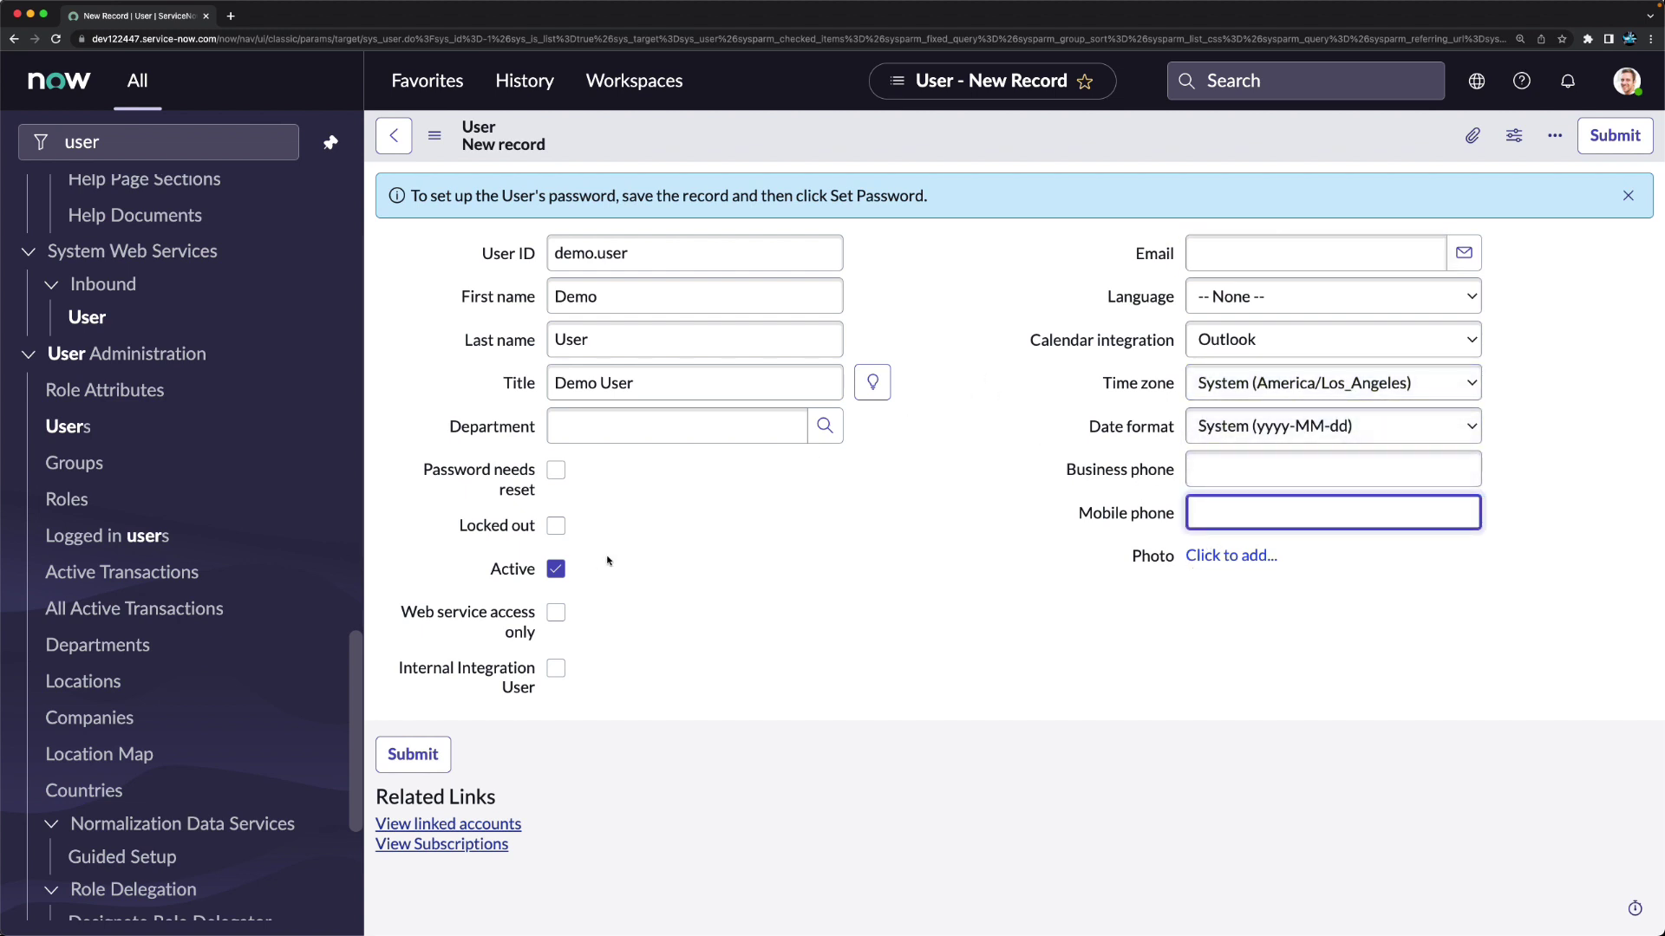
{"action": "left_click", "coordinate": [676, 490]}
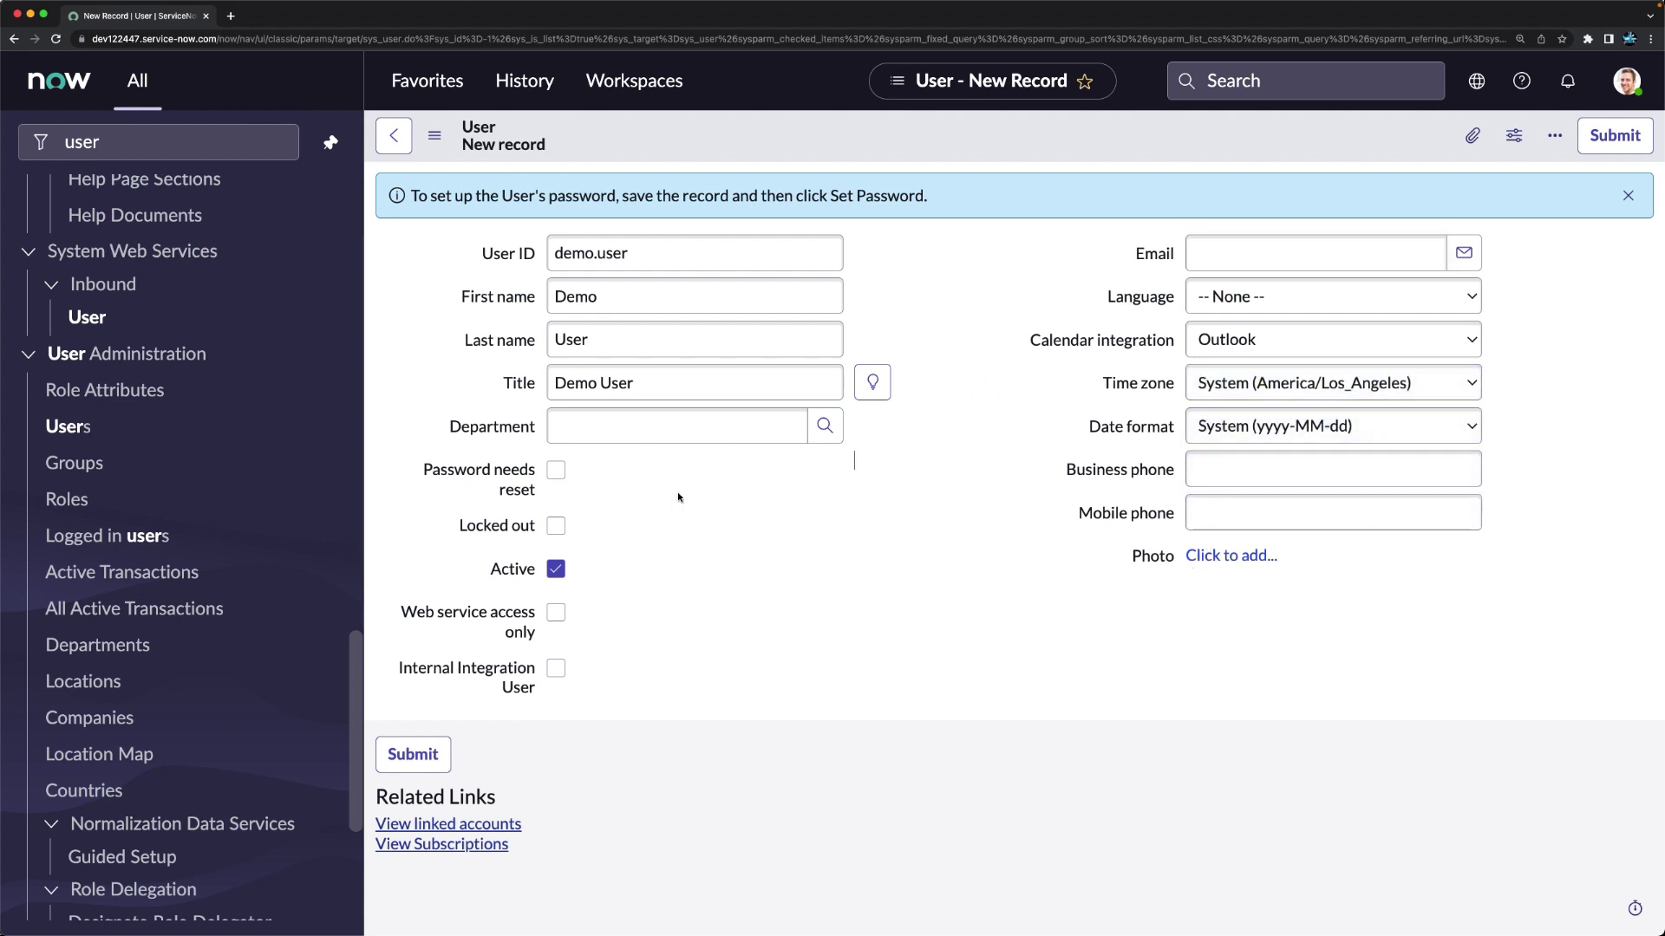
- Pick Development from the Department lookup for the new user
{"action": "left_click", "coordinate": [822, 437]}
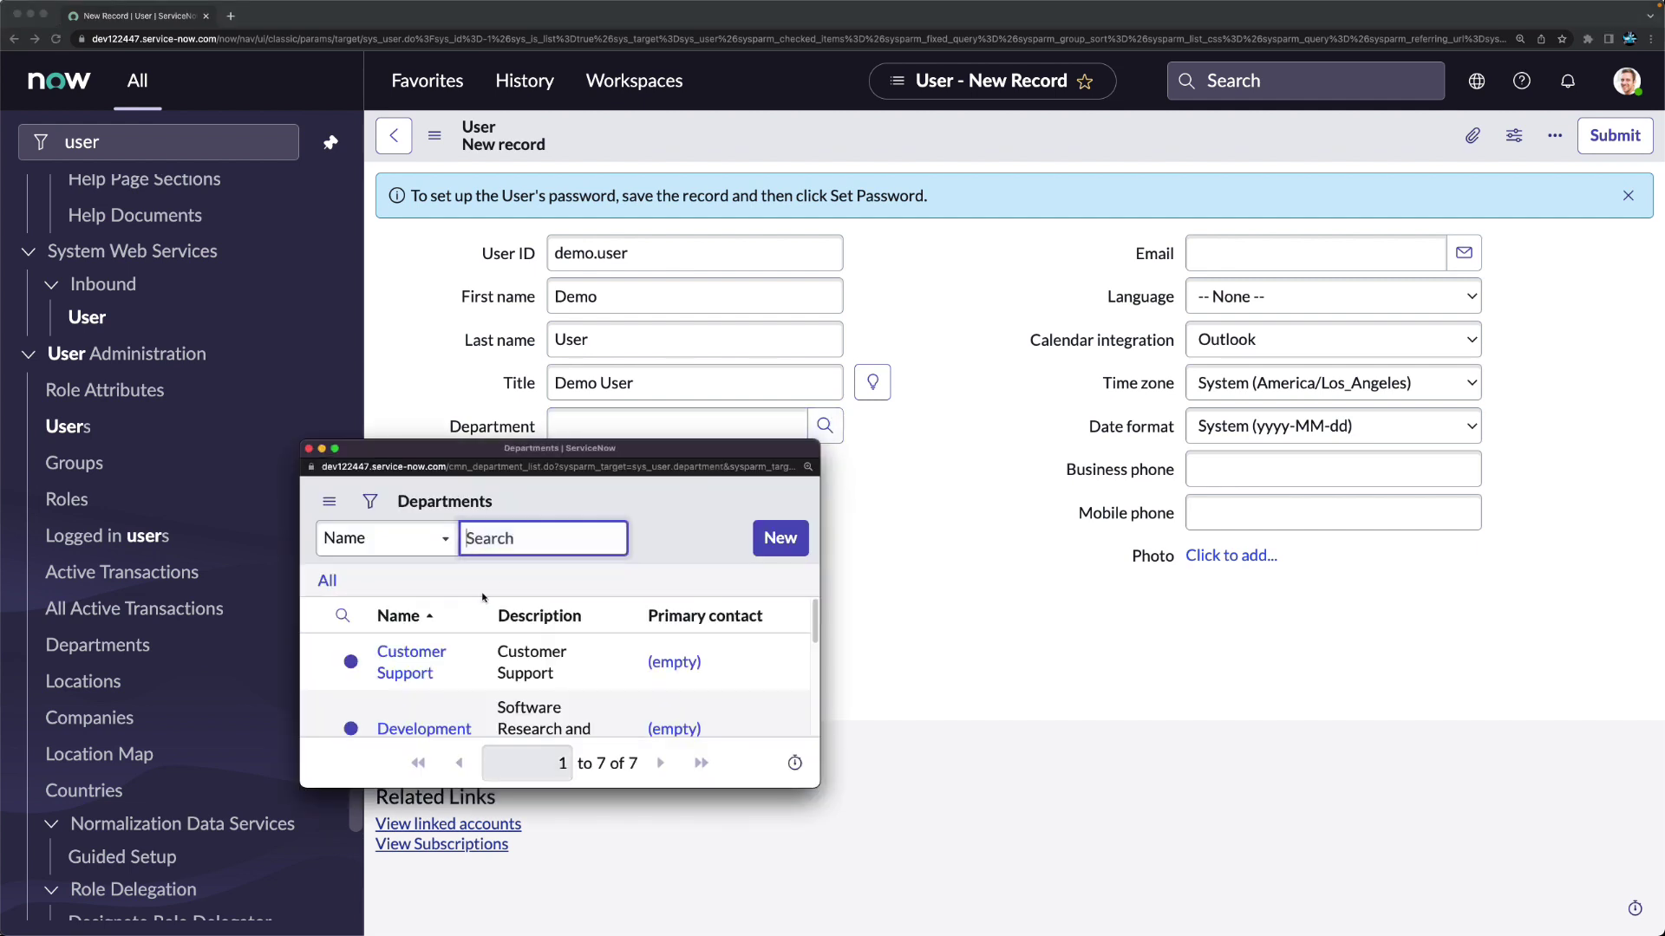
{"action": "scroll", "coordinate": [463, 668], "scroll_direction": "down", "scroll_amount": 3}
{"action": "scroll", "coordinate": [463, 674], "scroll_direction": "up", "scroll_amount": 1}
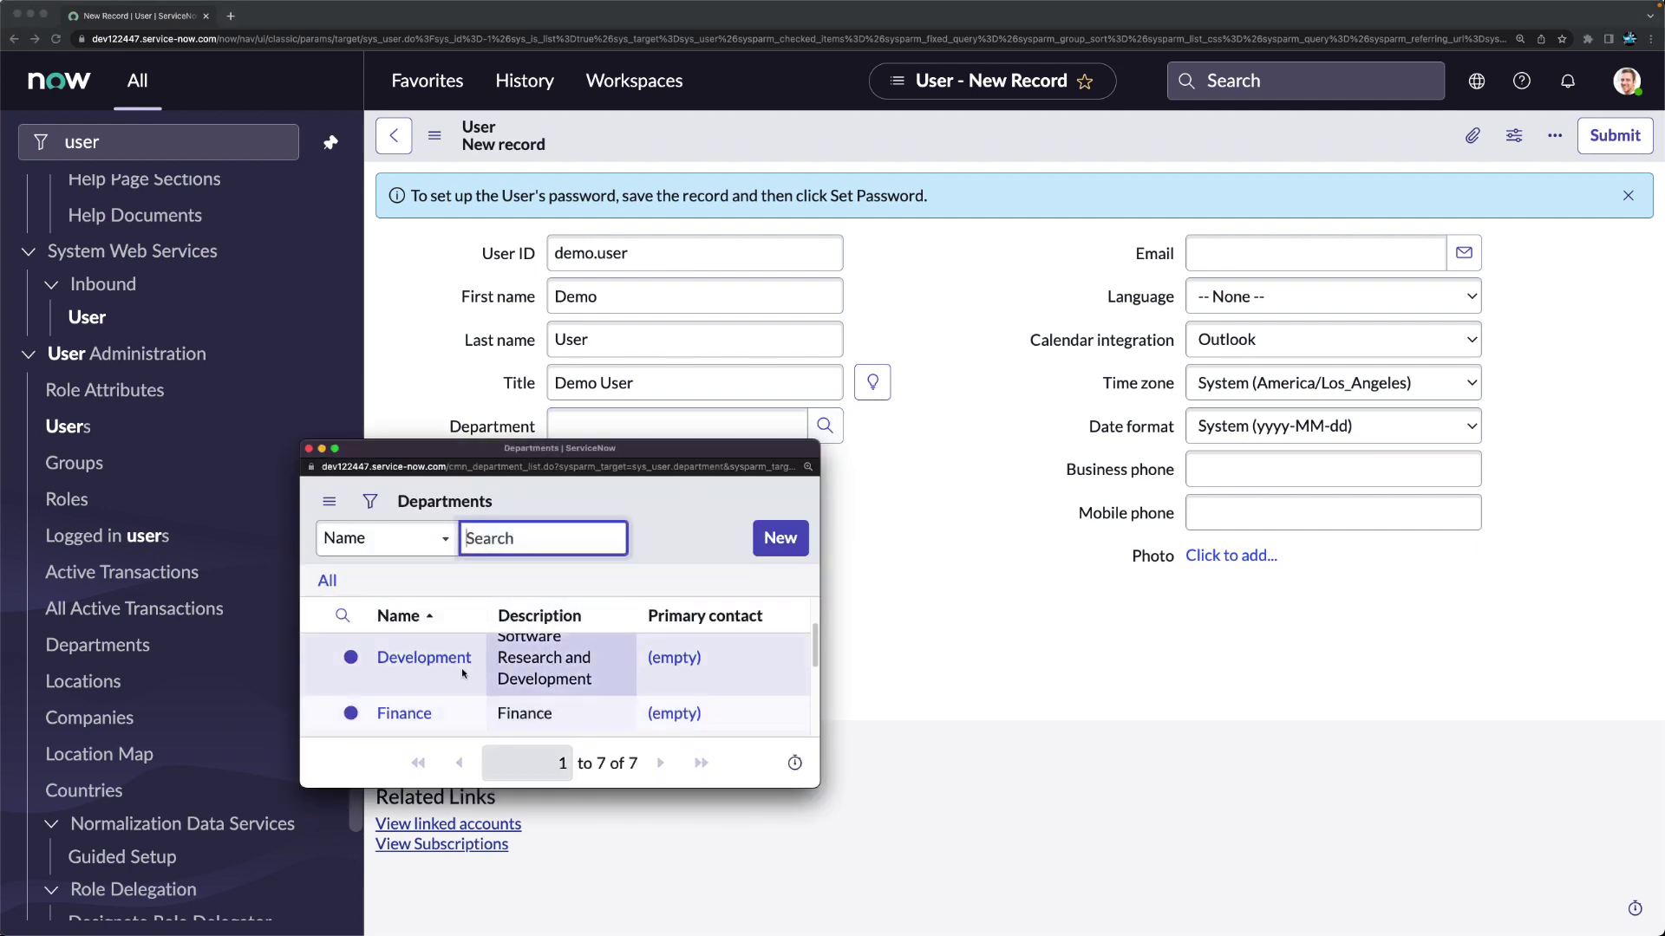
{"action": "left_click", "coordinate": [424, 659]}
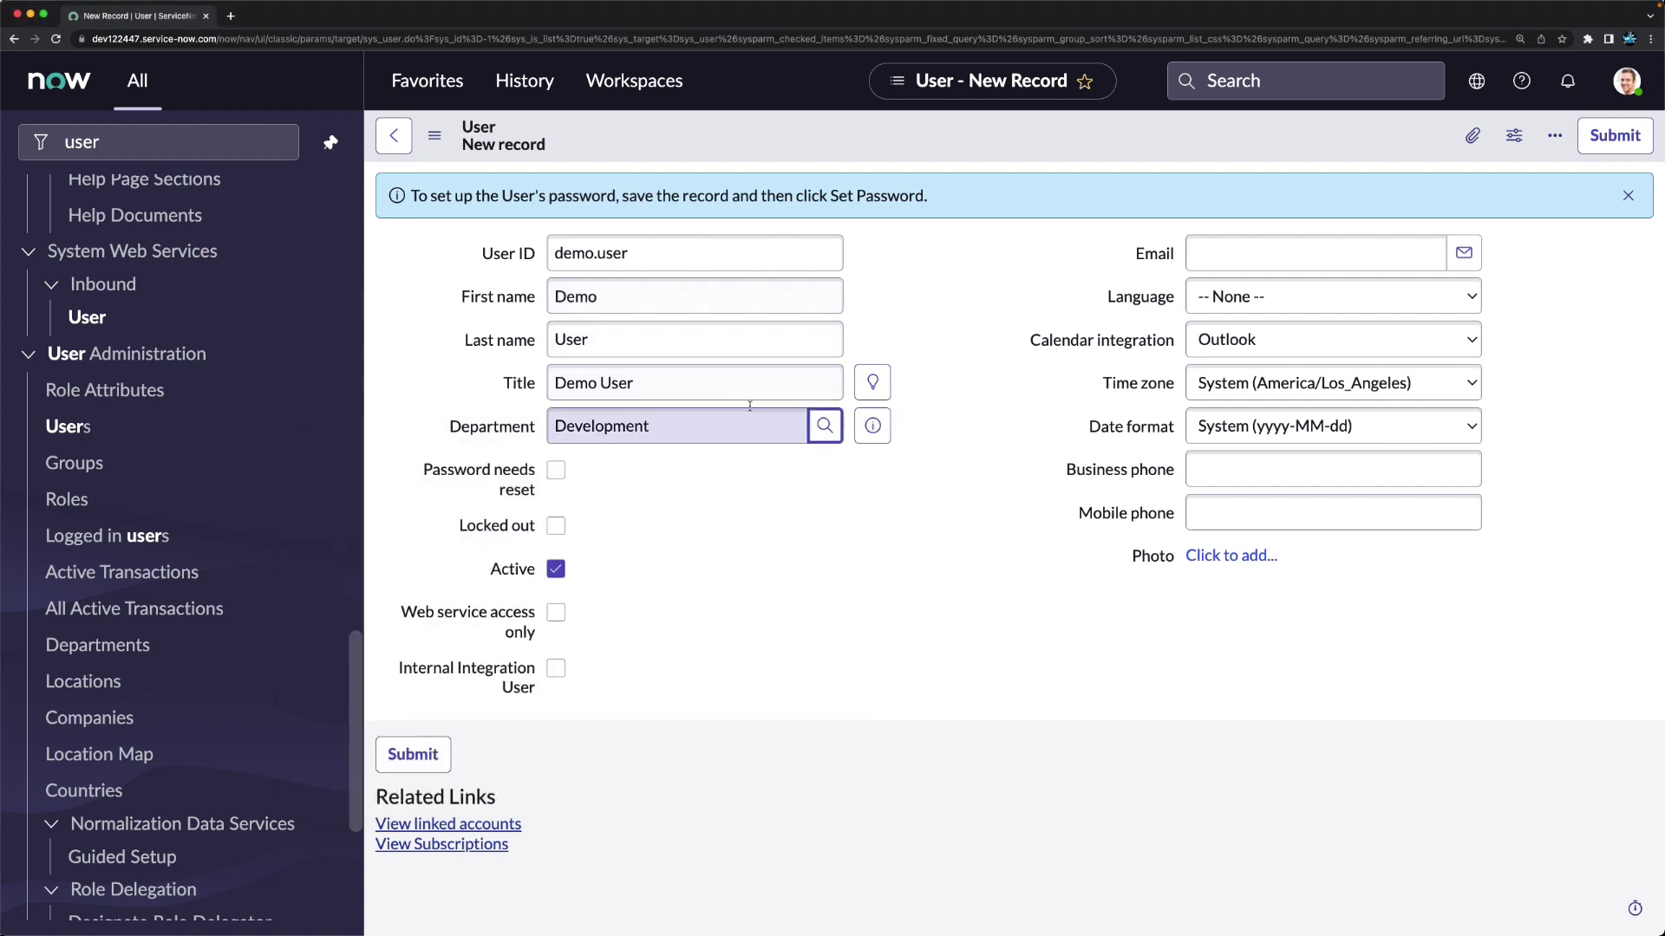
{"action": "left_click", "coordinate": [968, 295]}
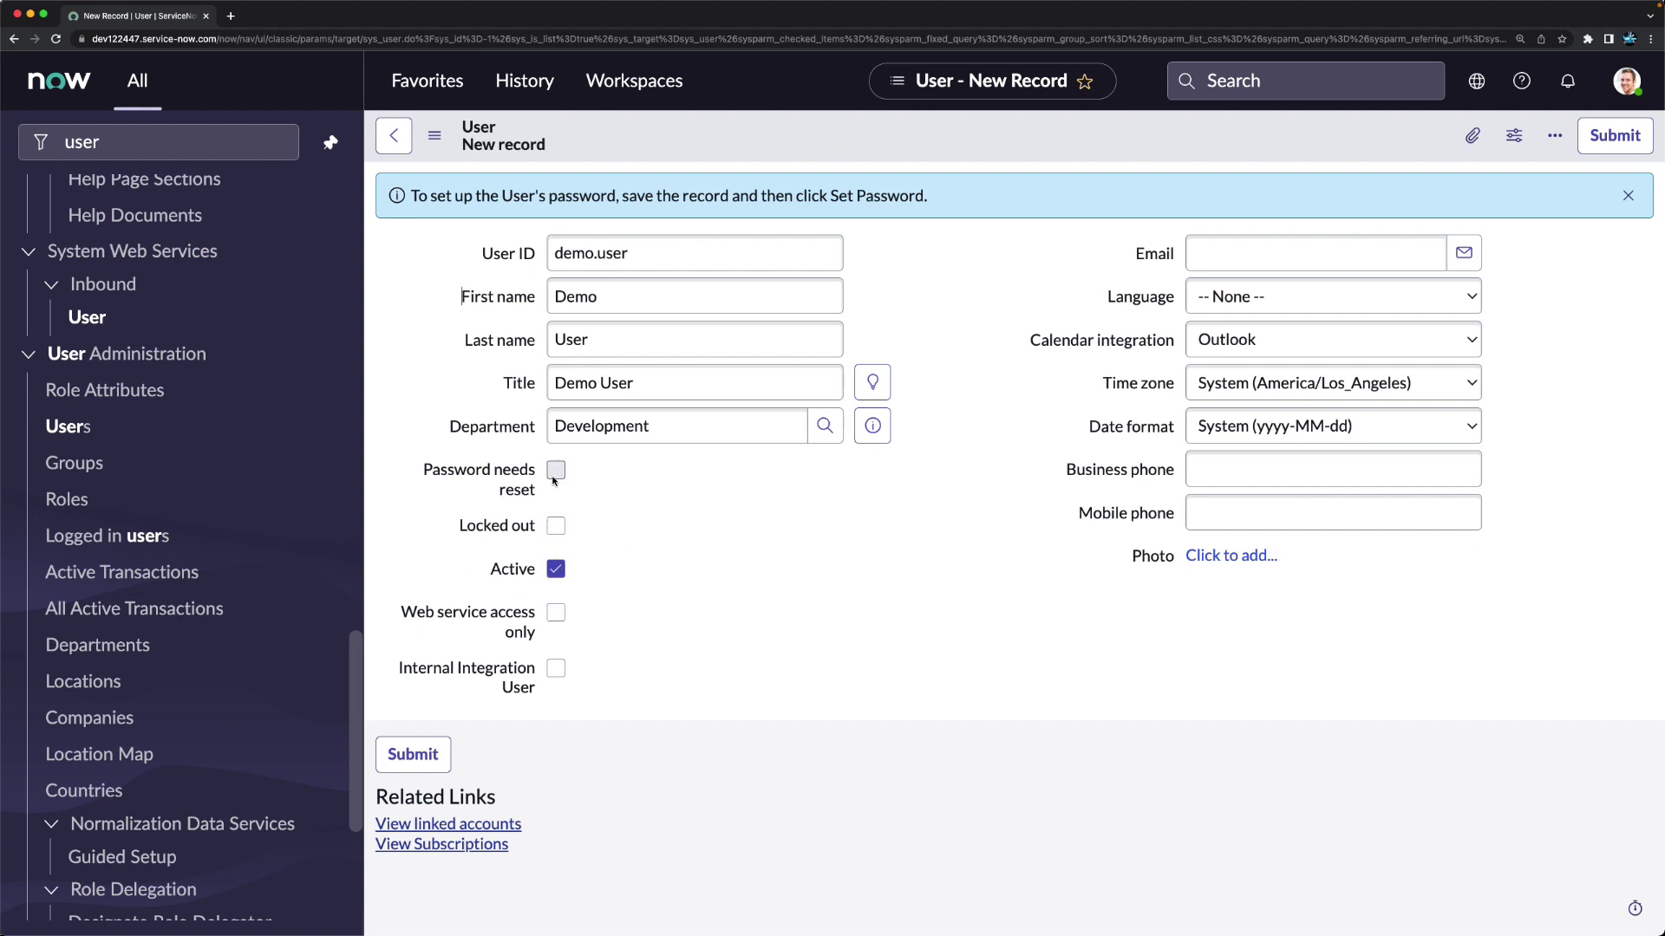
- Save the Demo User record from the form header's context menu
{"action": "right_click", "coordinate": [983, 141]}
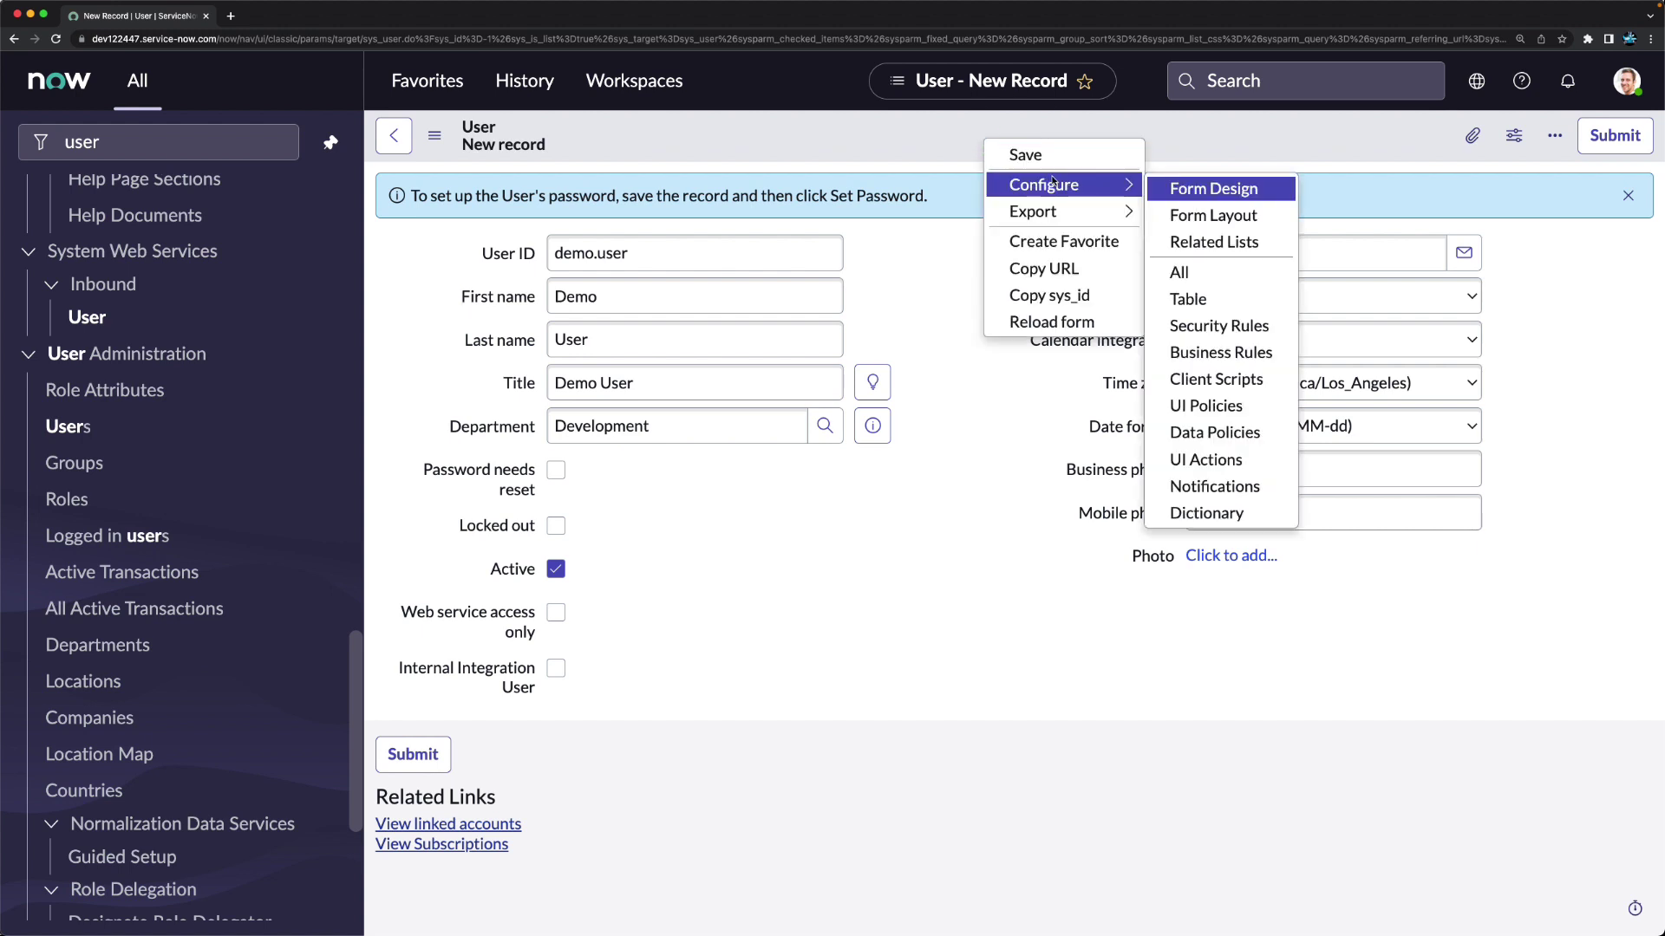
{"action": "left_click", "coordinate": [1044, 157]}
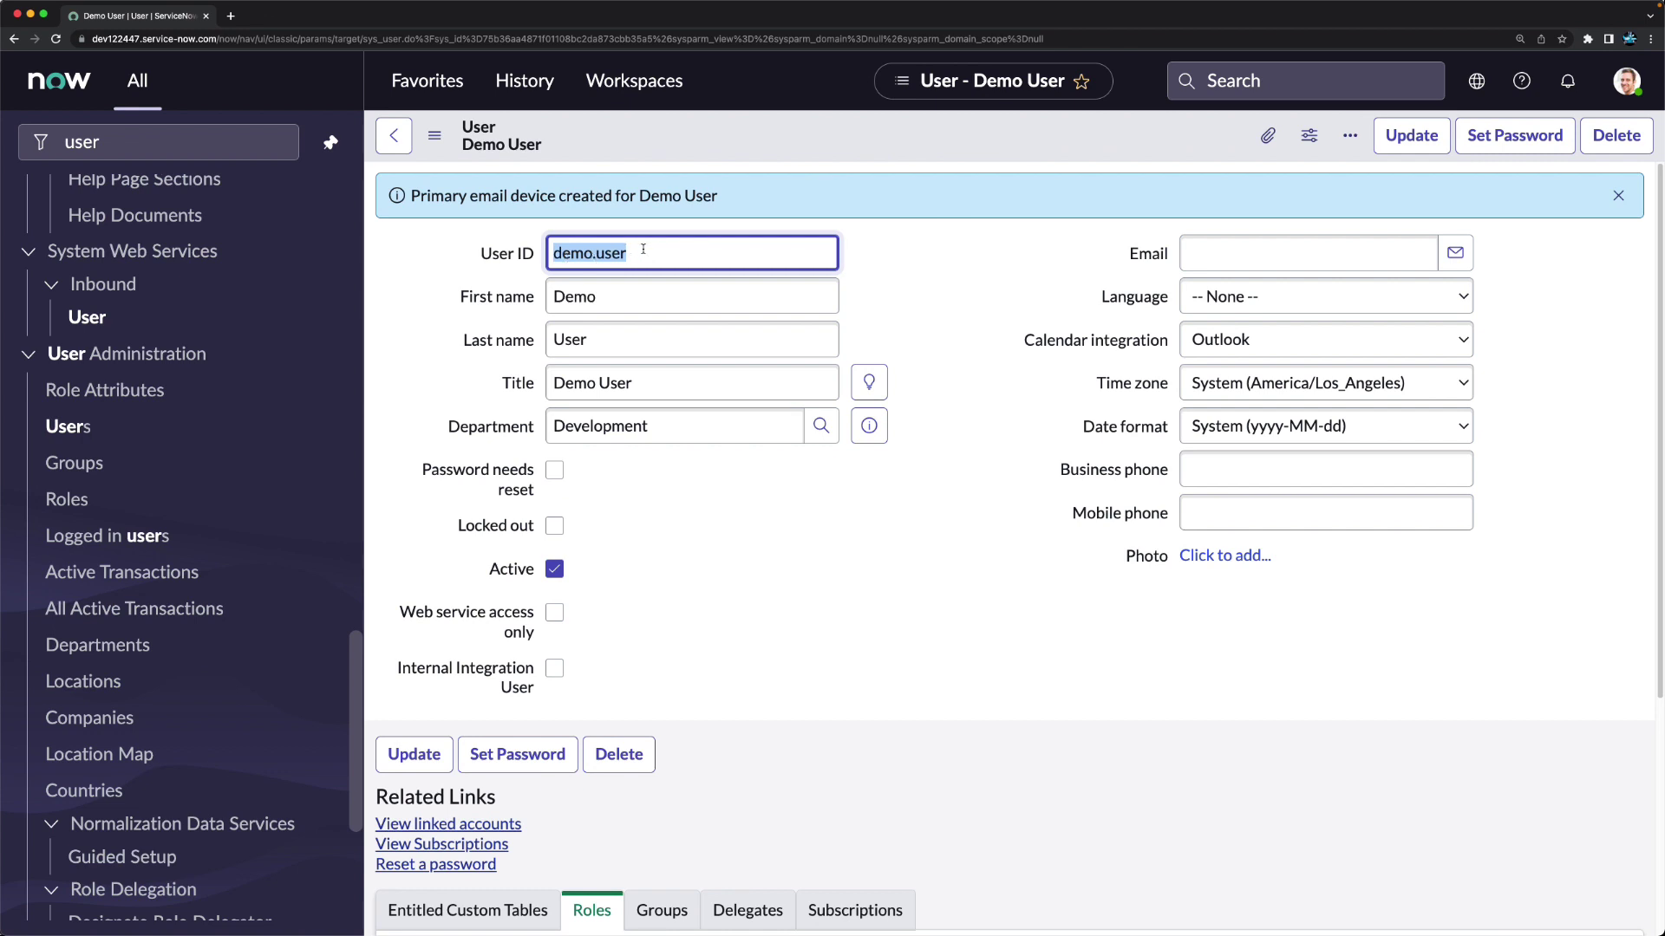
{"action": "left_click", "coordinate": [989, 338]}
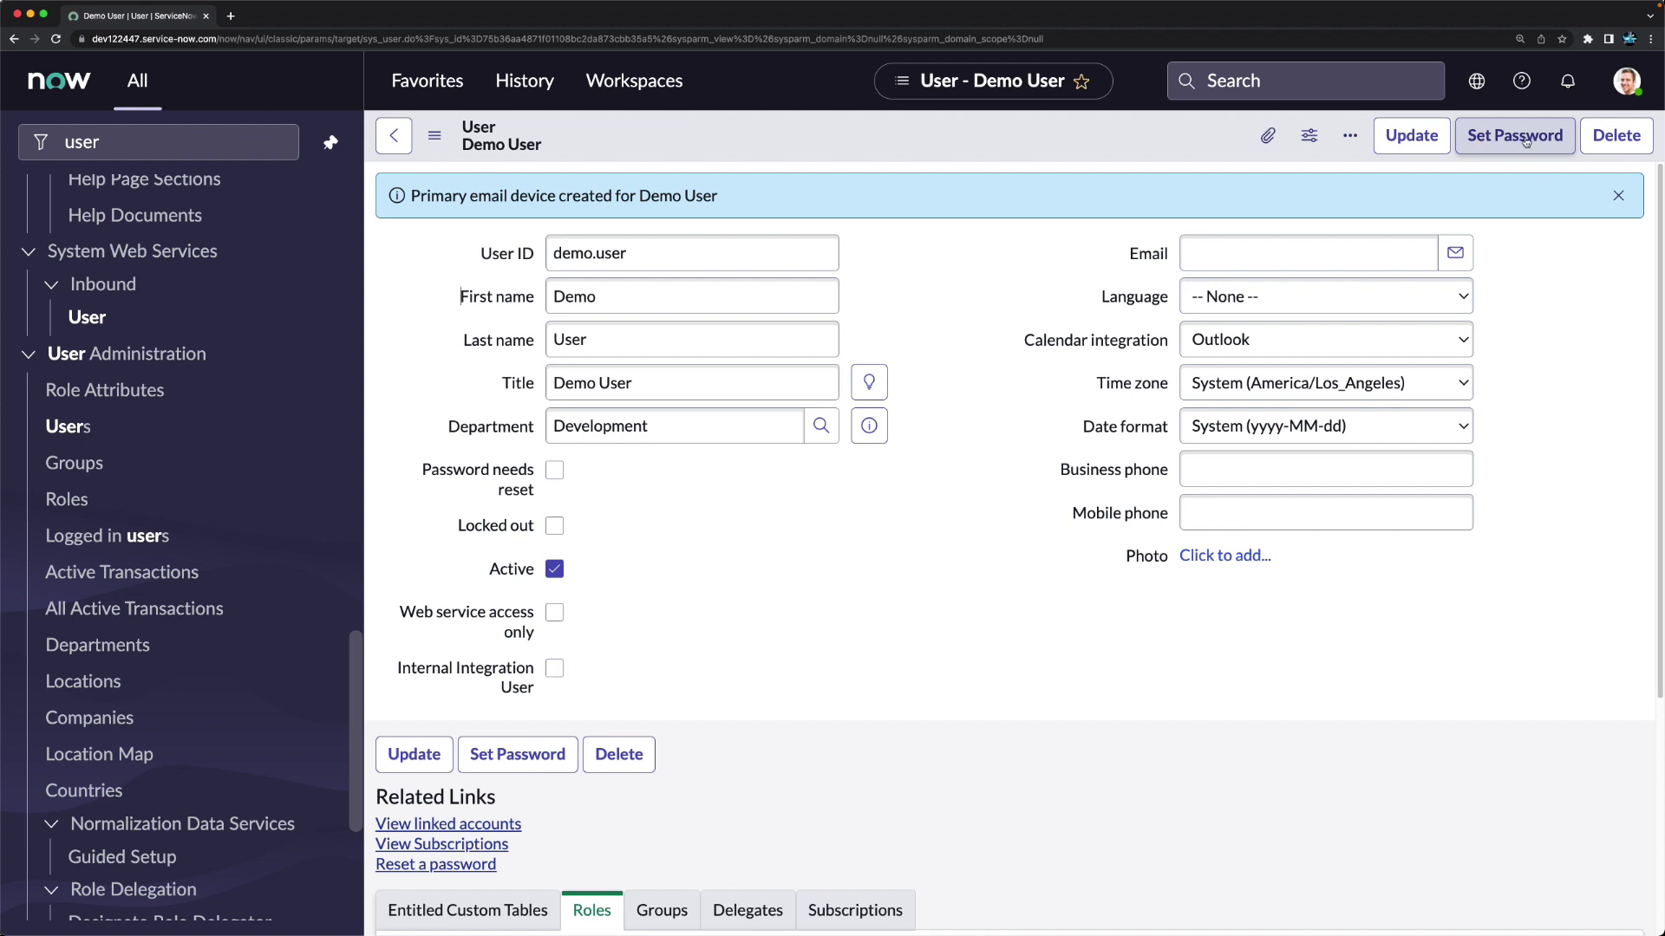
- Generate a random password, copy it, save it to Demo User and close the dialog
{"action": "left_click", "coordinate": [1497, 143]}
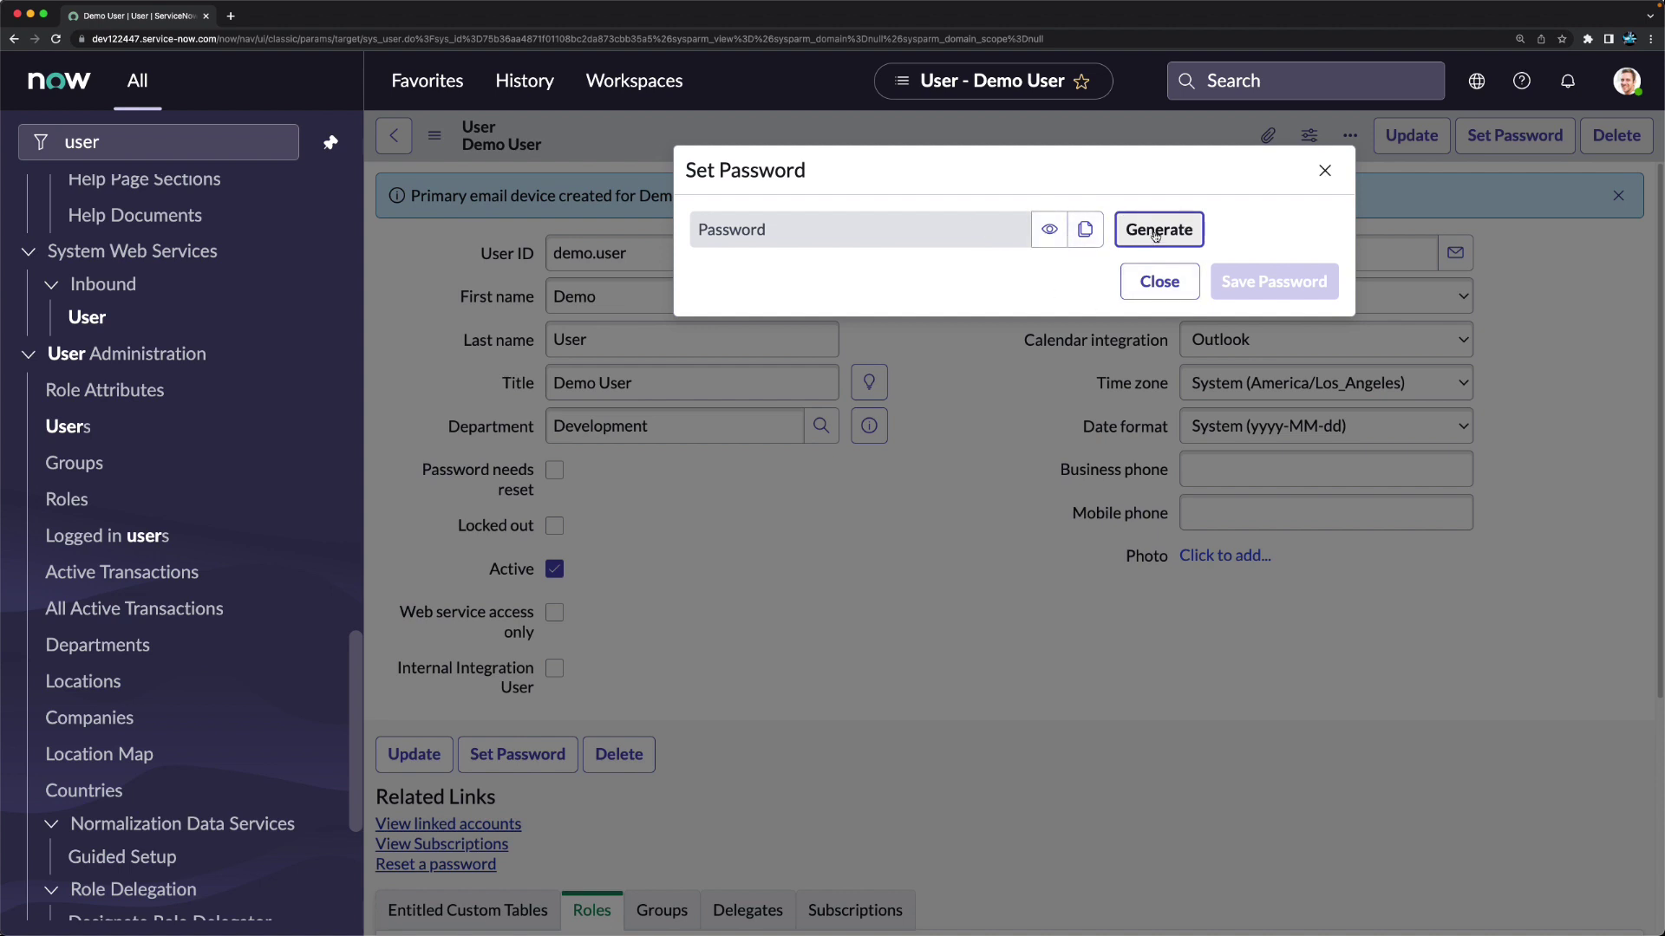
{"action": "left_click", "coordinate": [1157, 231]}
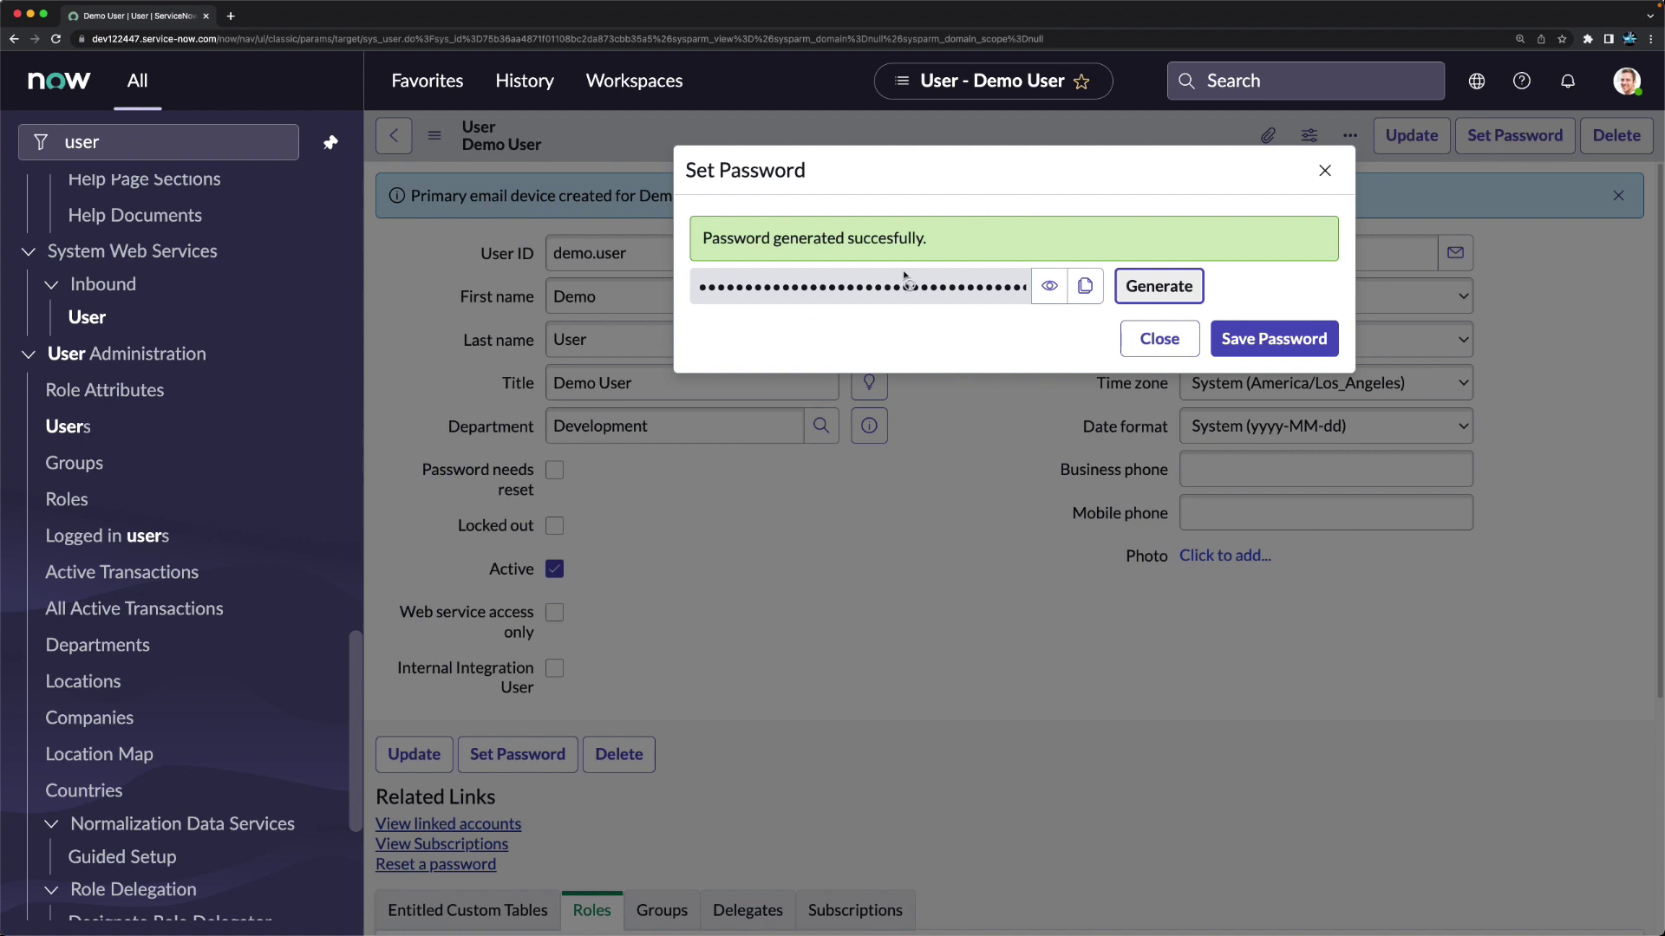
{"action": "left_click", "coordinate": [1088, 289]}
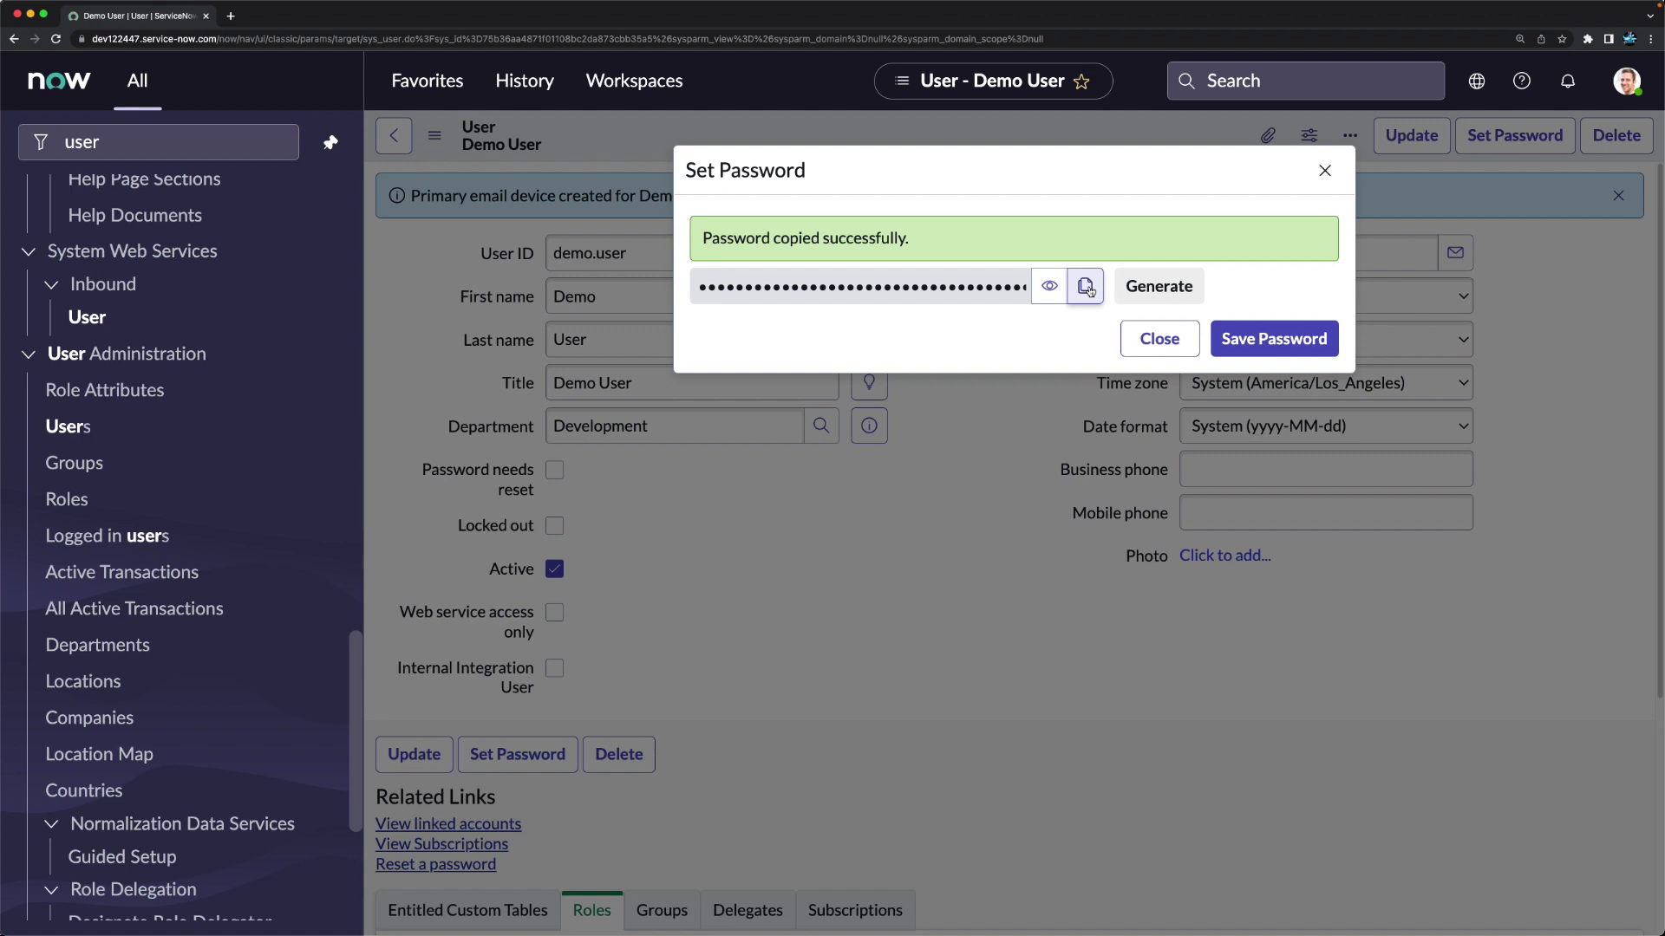
{"action": "left_click", "coordinate": [1275, 343]}
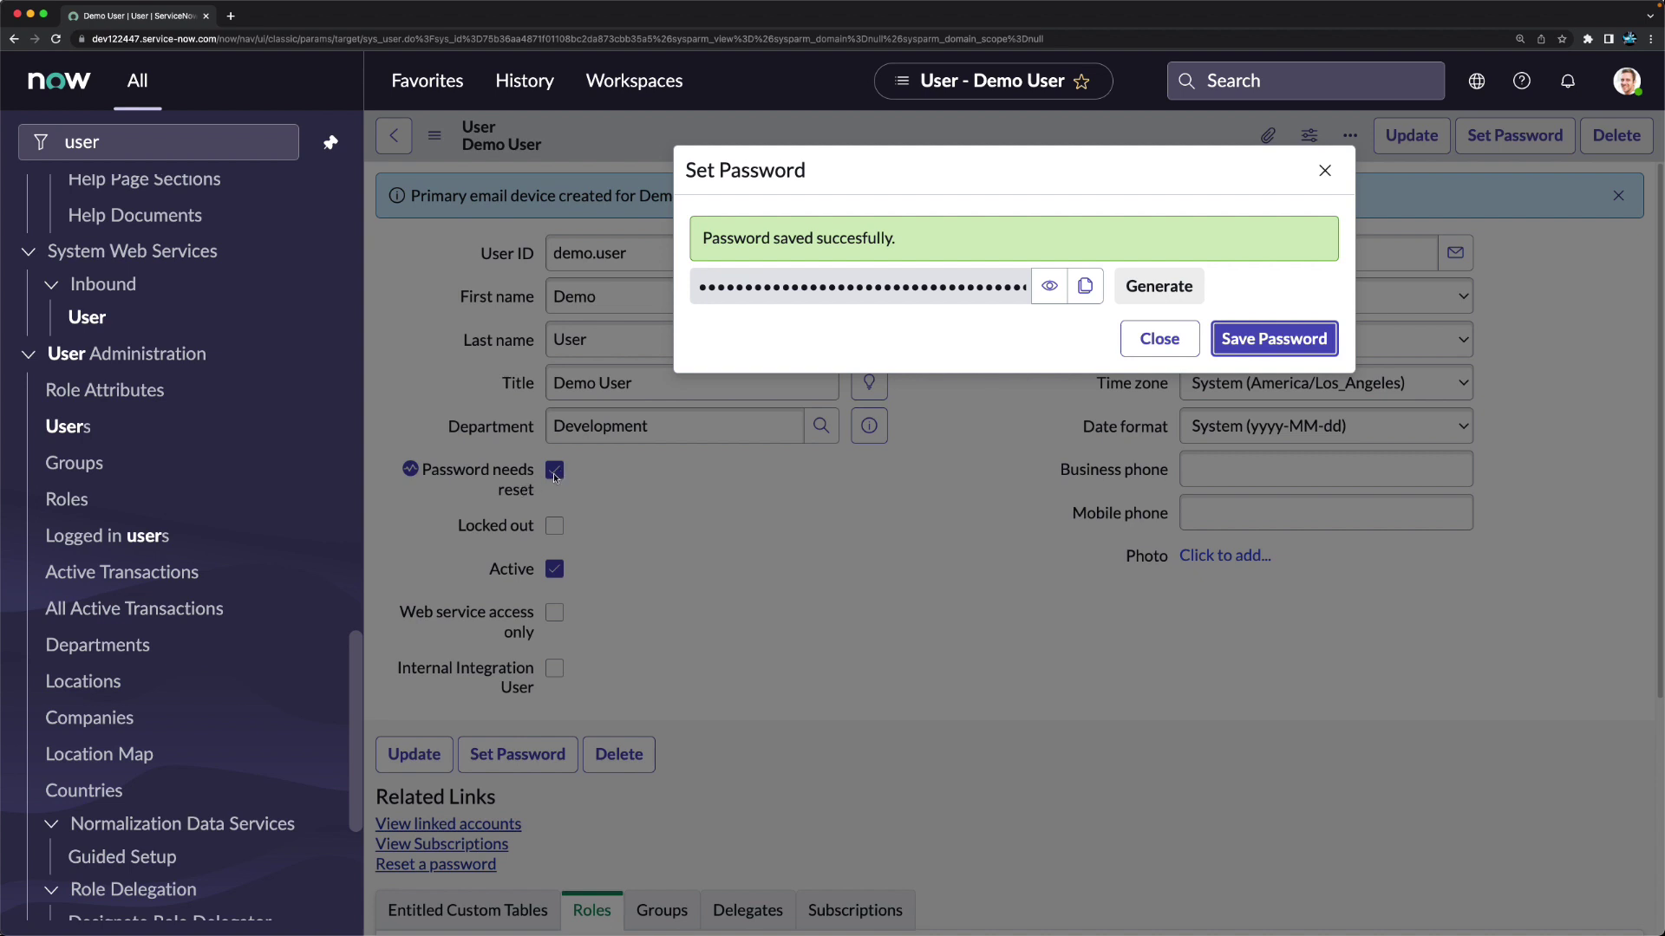
{"action": "left_click", "coordinate": [1162, 347]}
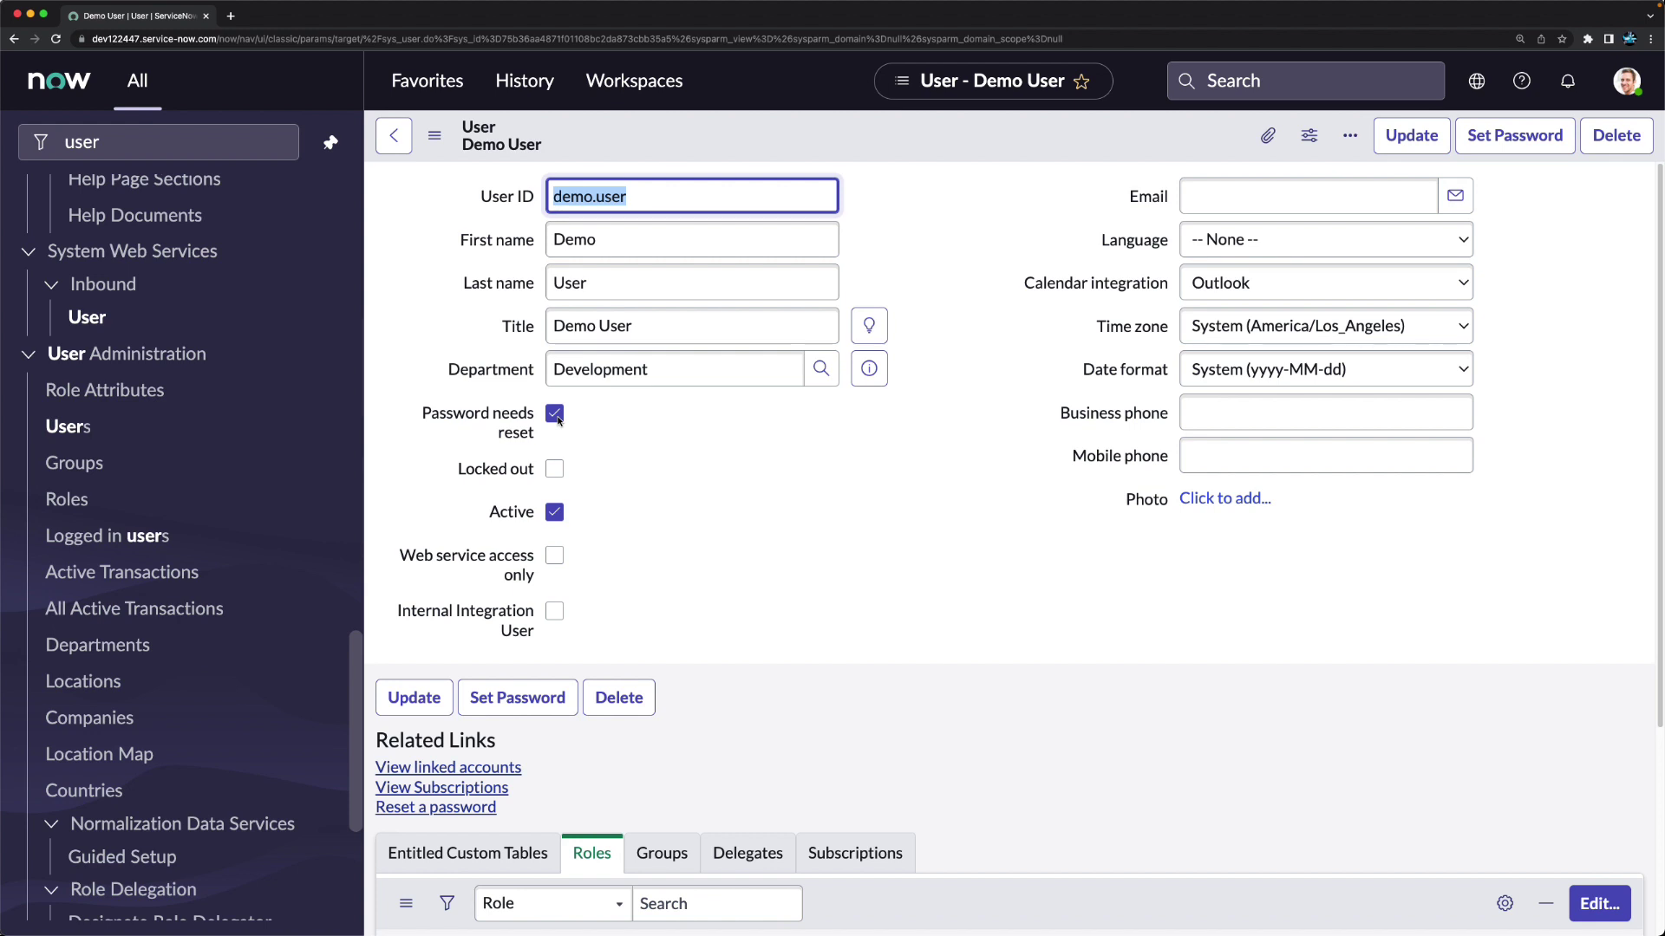
- Log the administrator out from the profile avatar menu
{"action": "left_click", "coordinate": [1627, 81]}
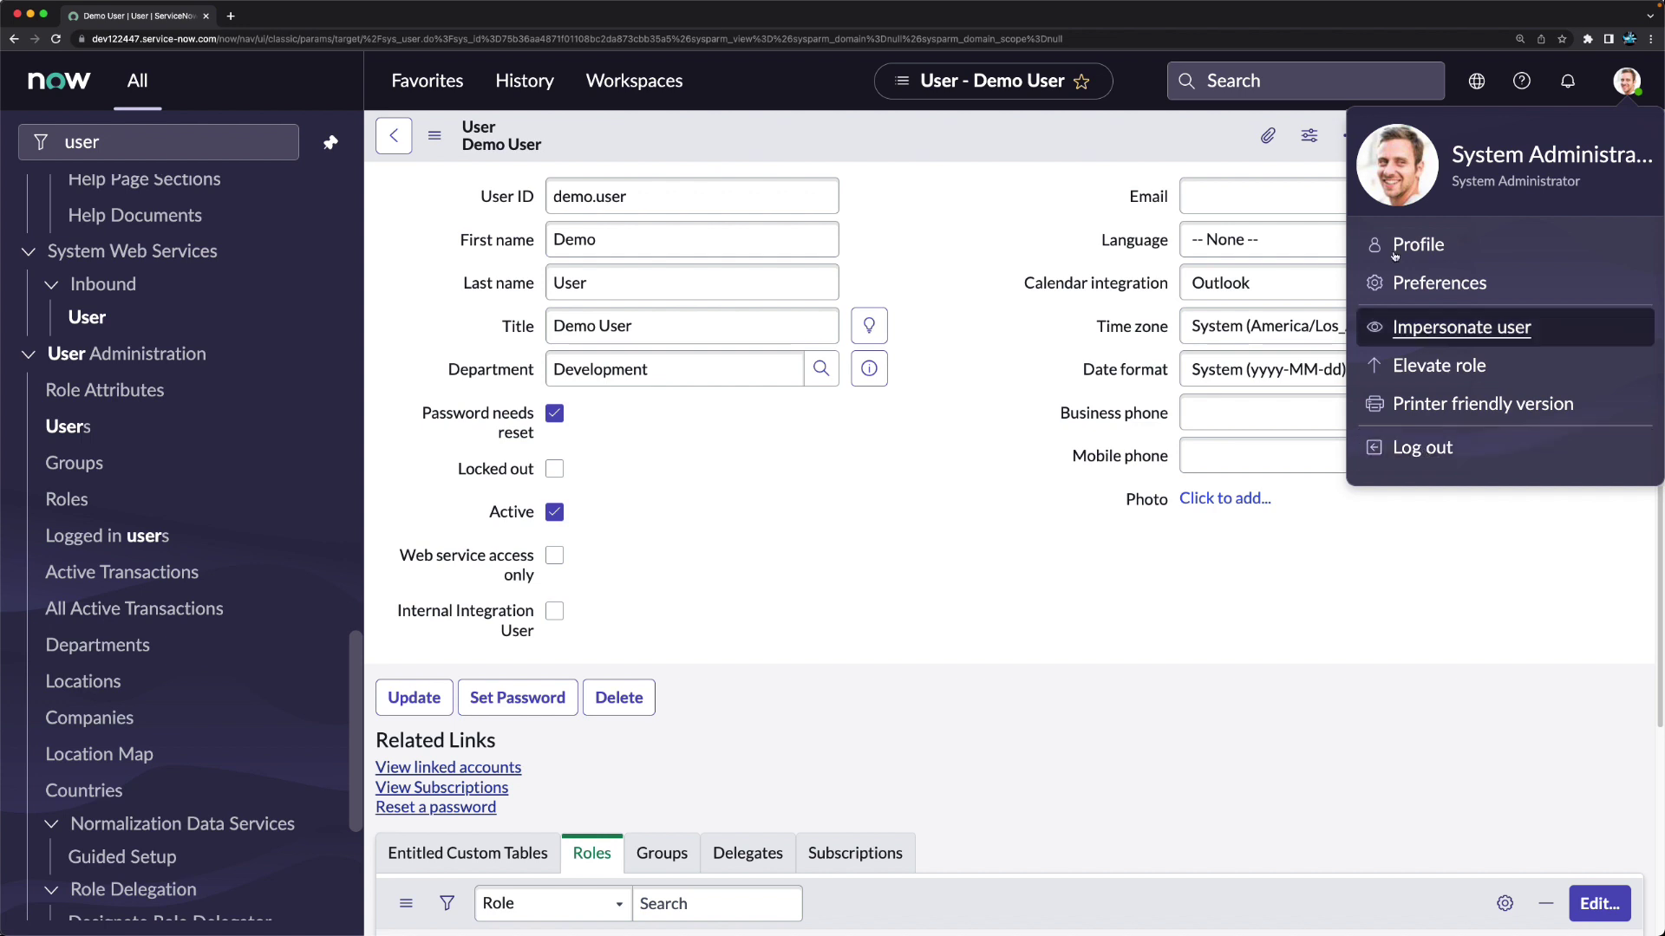
{"action": "left_click", "coordinate": [1433, 449]}
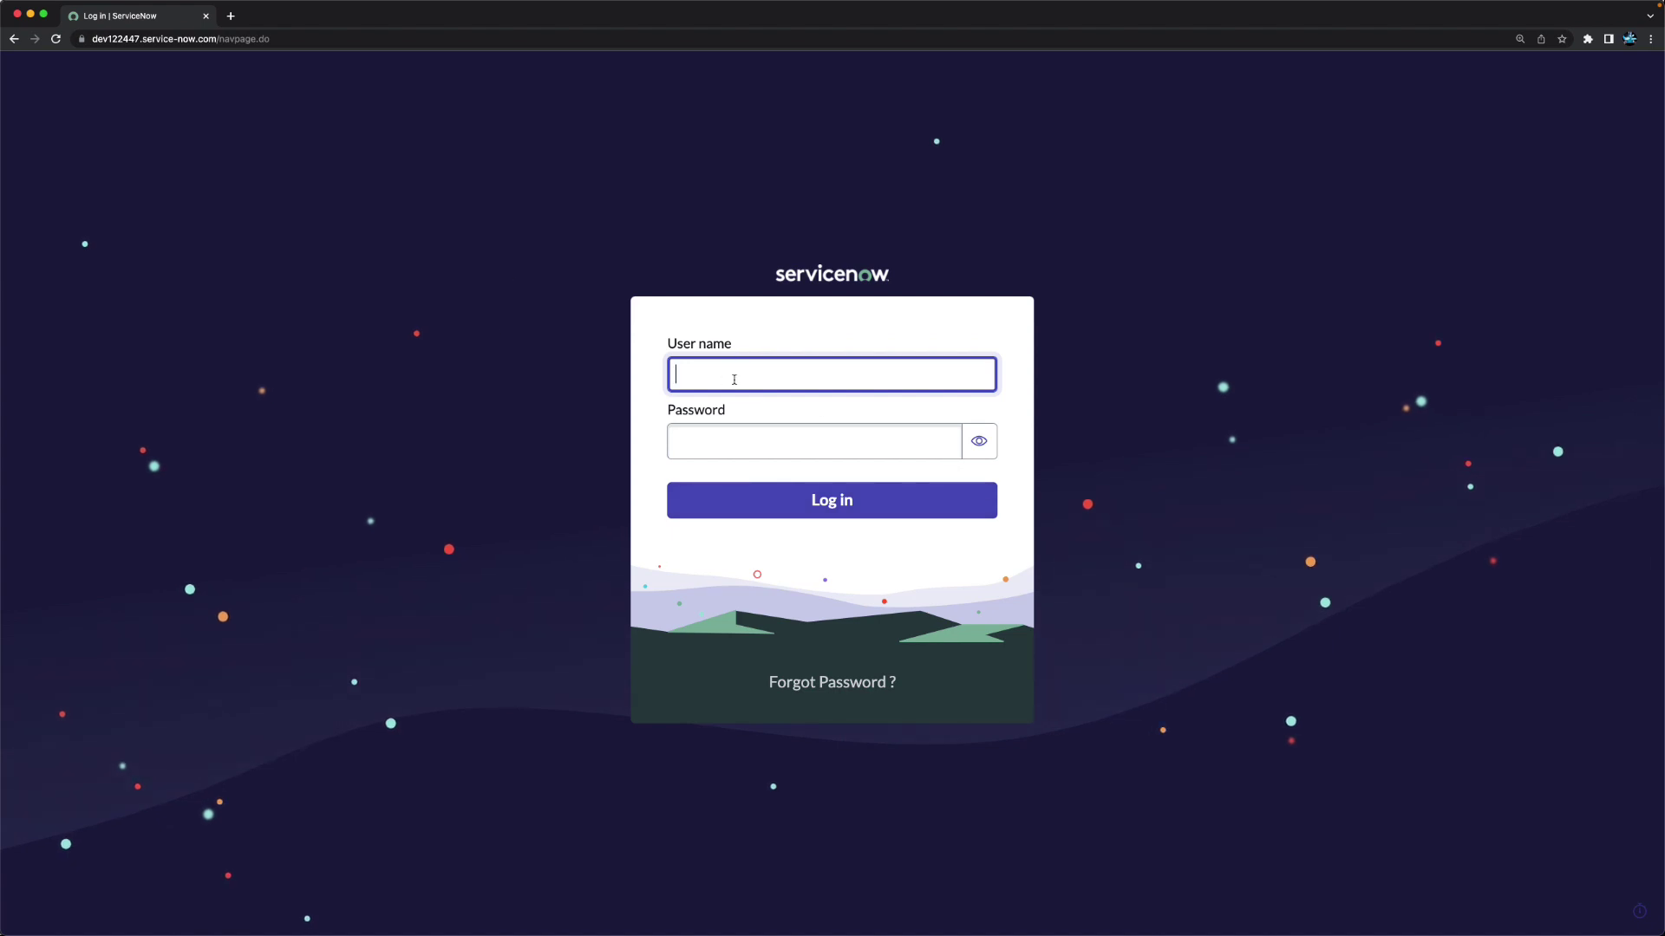
- Sign in as demo.user using the pasted generated password
{"action": "type", "text": "demo.user"}
{"action": "left_click", "coordinate": [814, 441]}
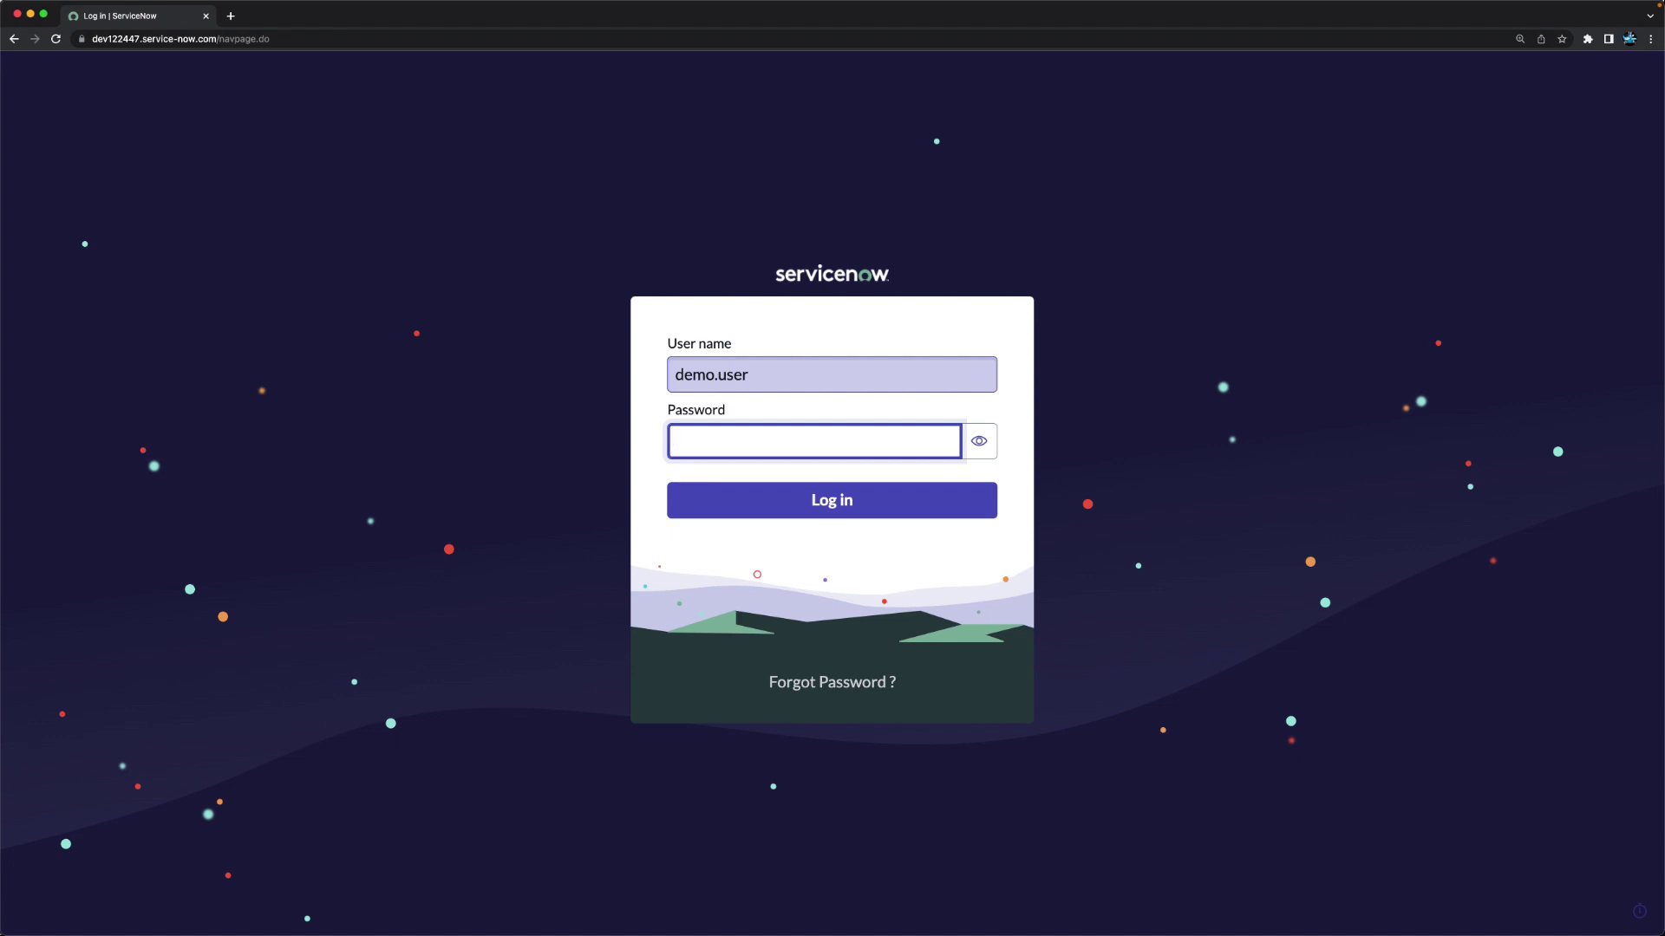
{"action": "key", "text": "super+v"}
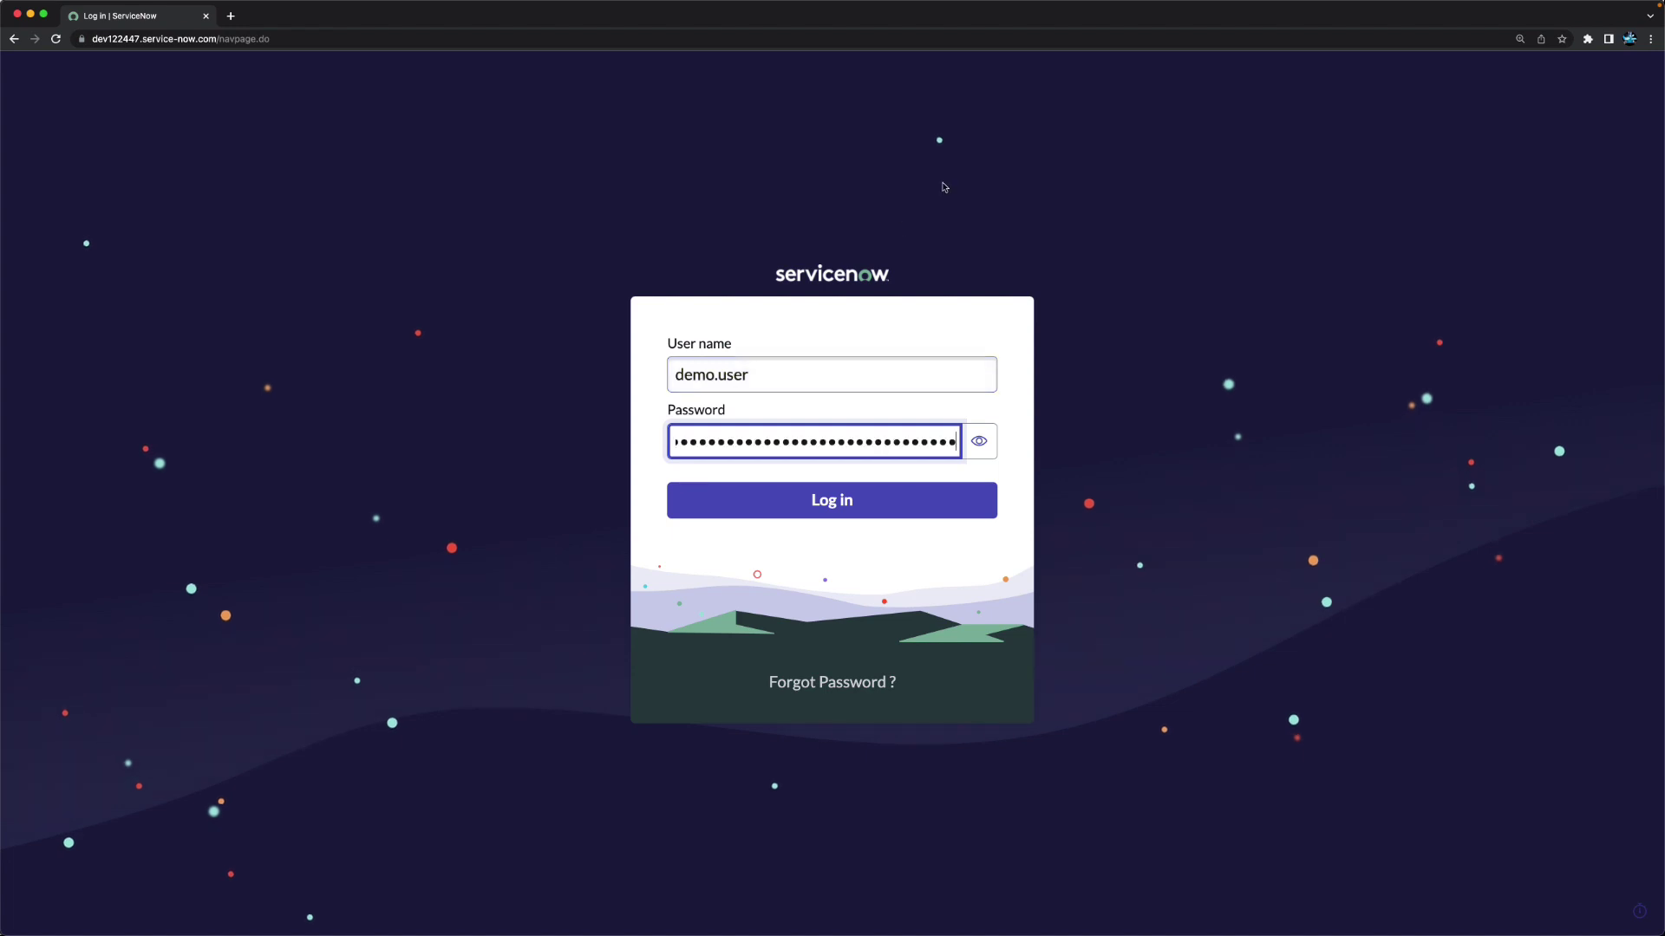
{"action": "left_click", "coordinate": [834, 510]}
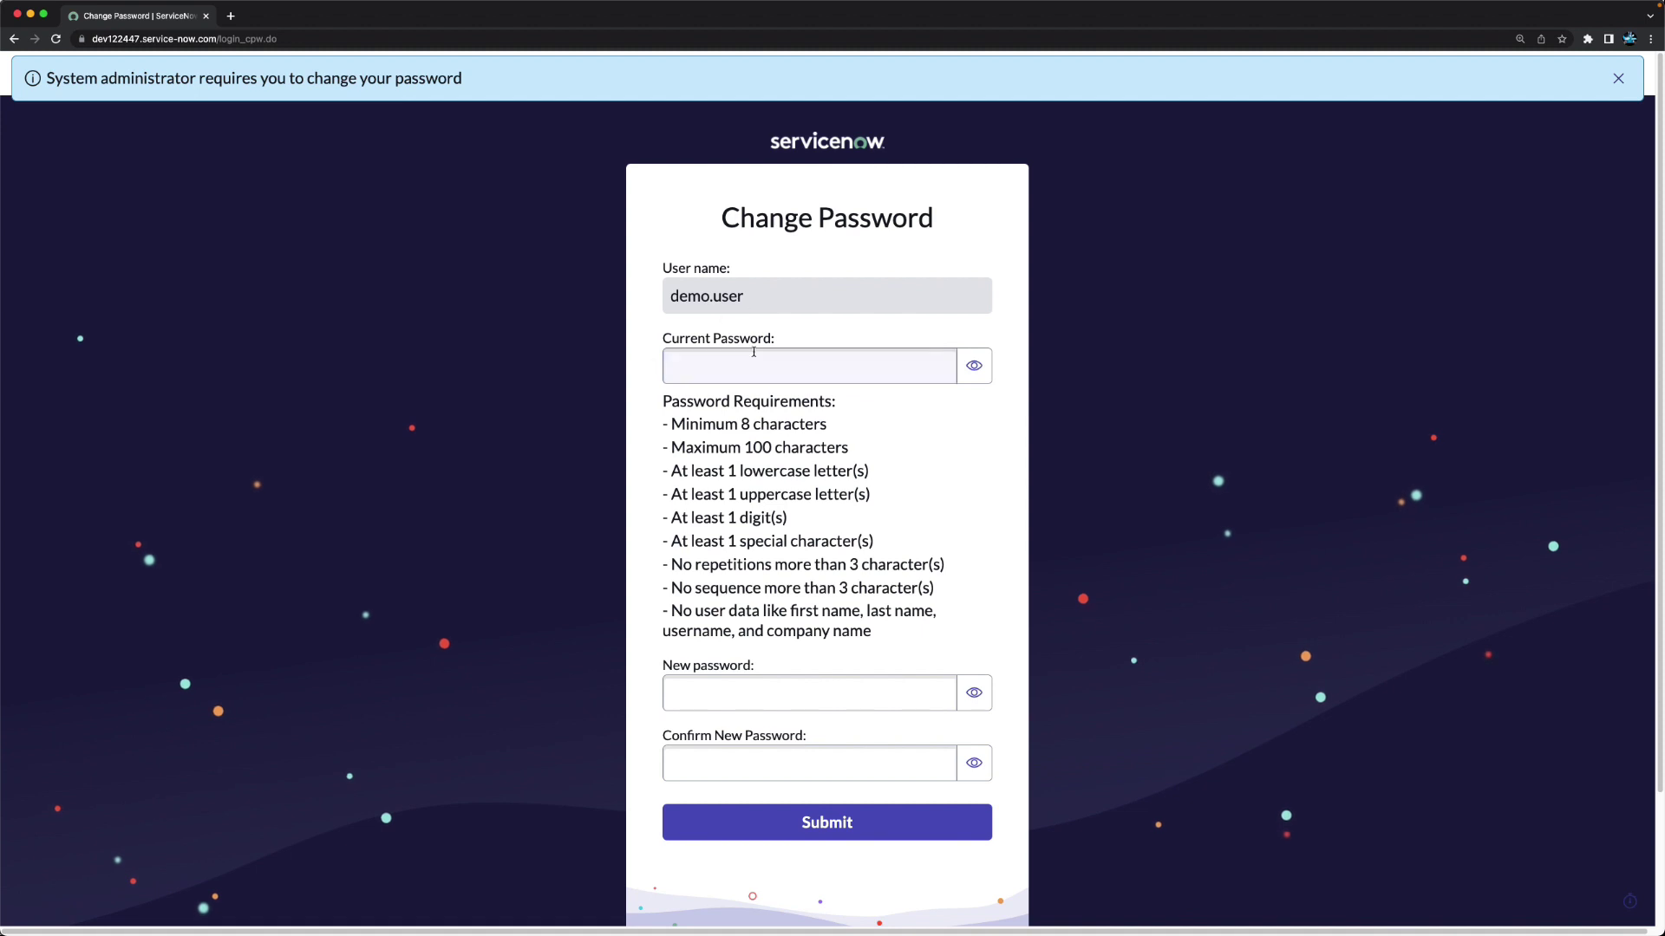
- Paste the generated password as current, then enter, confirm and submit a new password
{"action": "left_click", "coordinate": [729, 374]}
{"action": "key", "text": "super+v"}
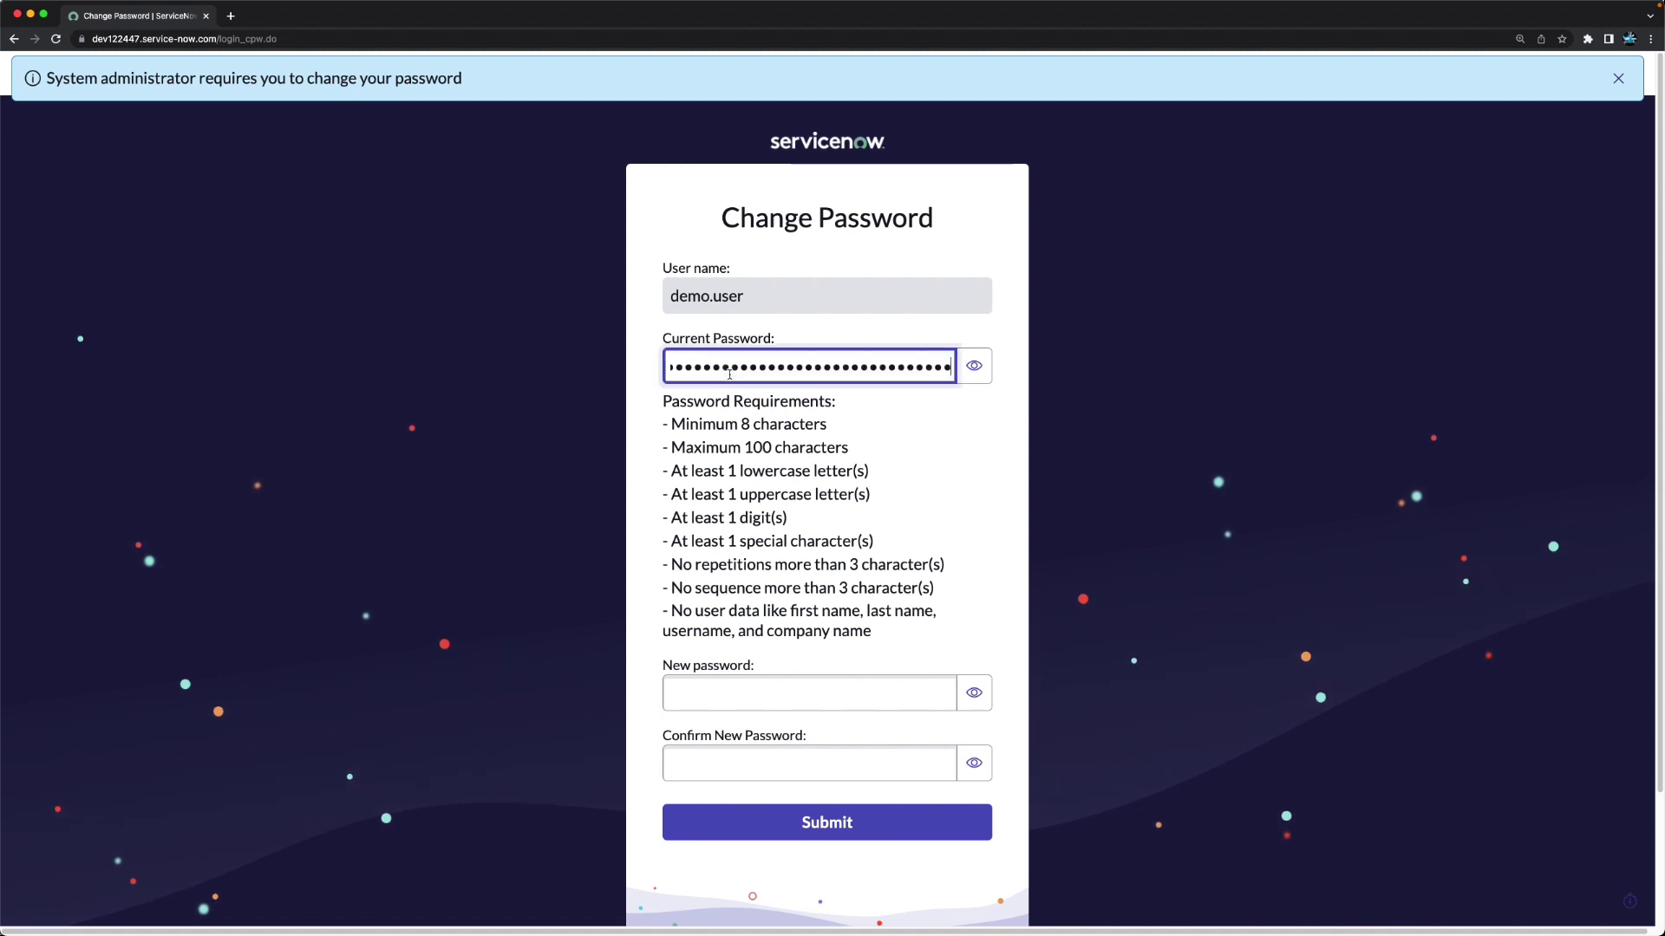
{"action": "left_click", "coordinate": [760, 686]}
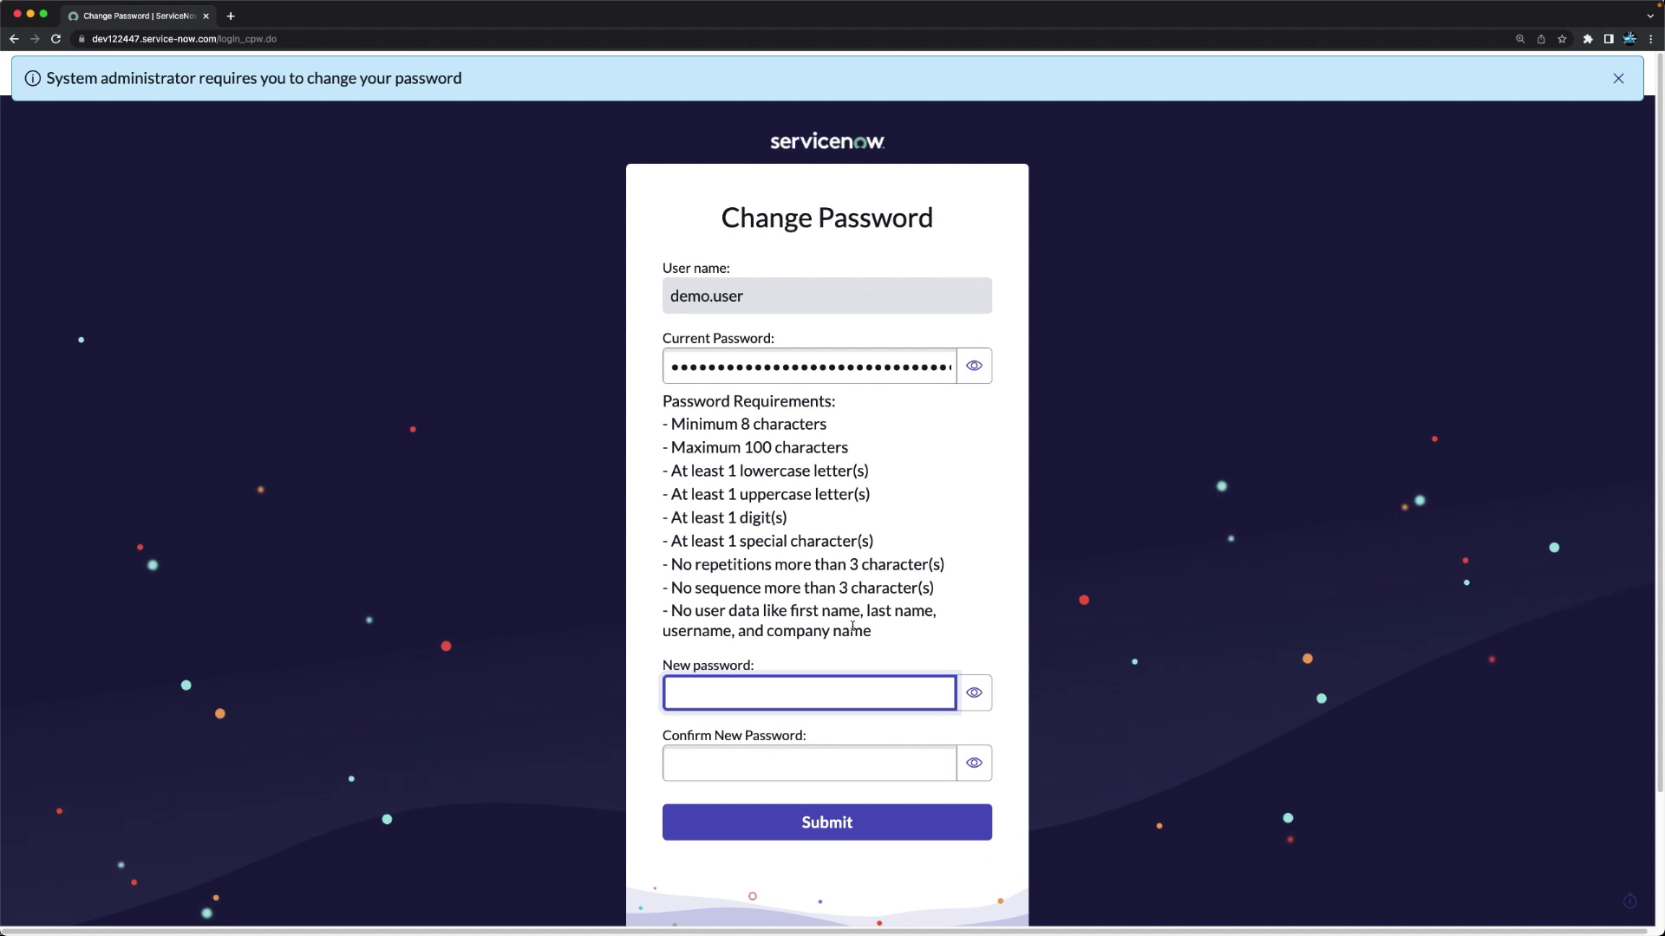
{"action": "type", "text": "*******************"}
{"action": "key", "text": "Tab"}
{"action": "key", "text": "Tab"}
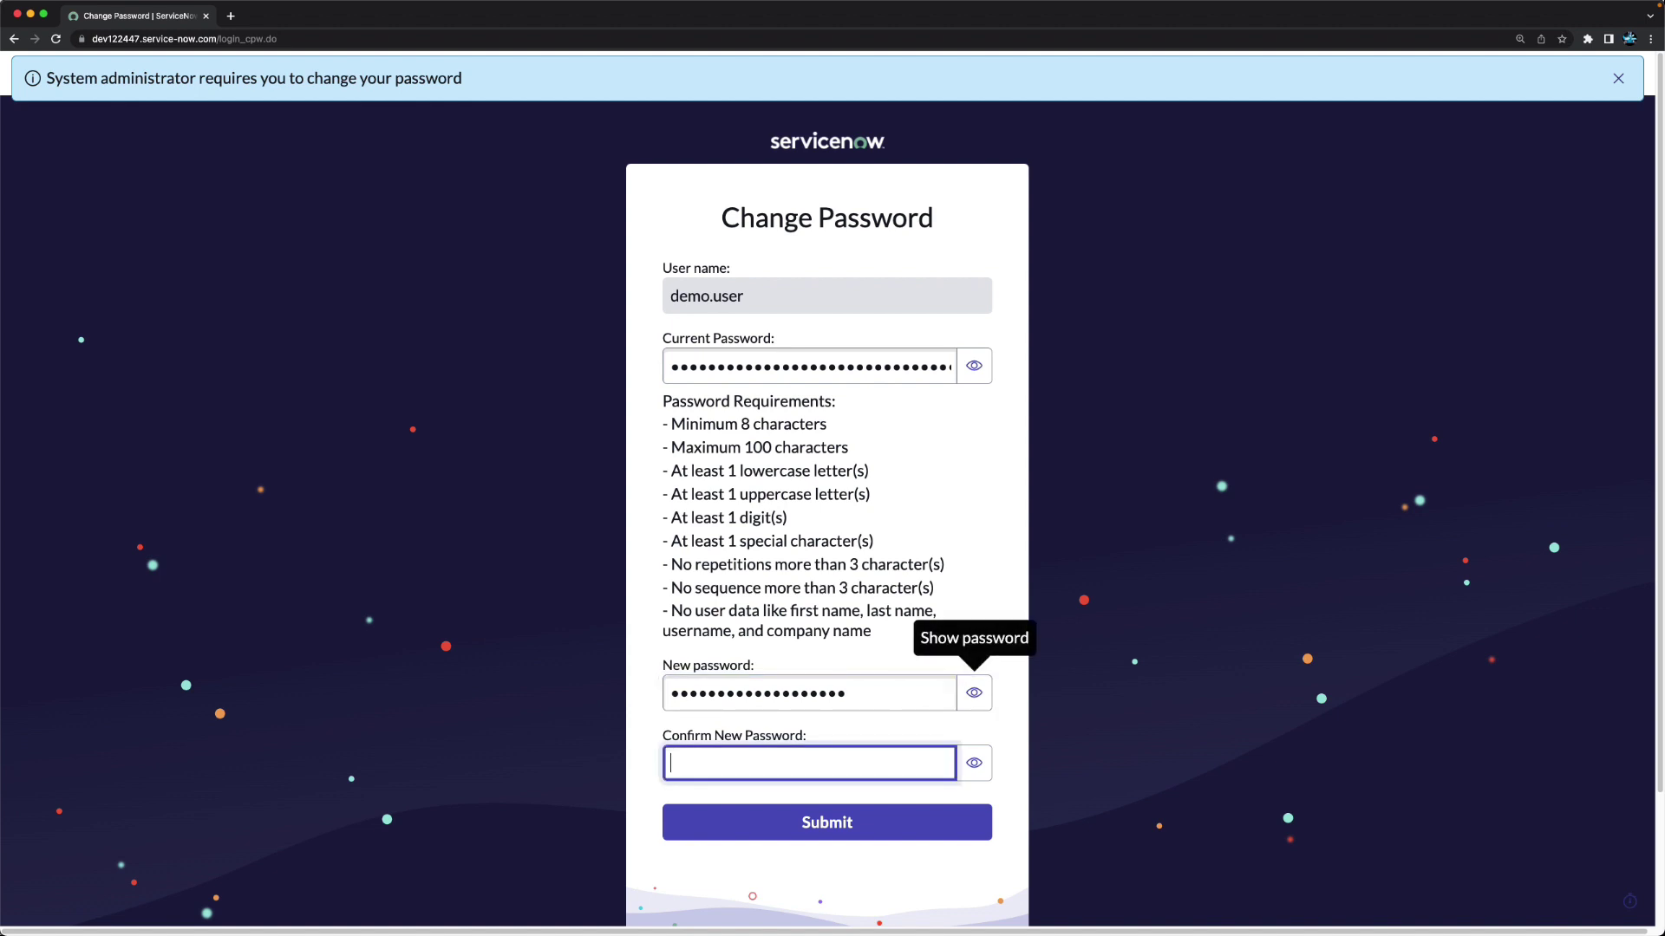
{"action": "type", "text": "********"}
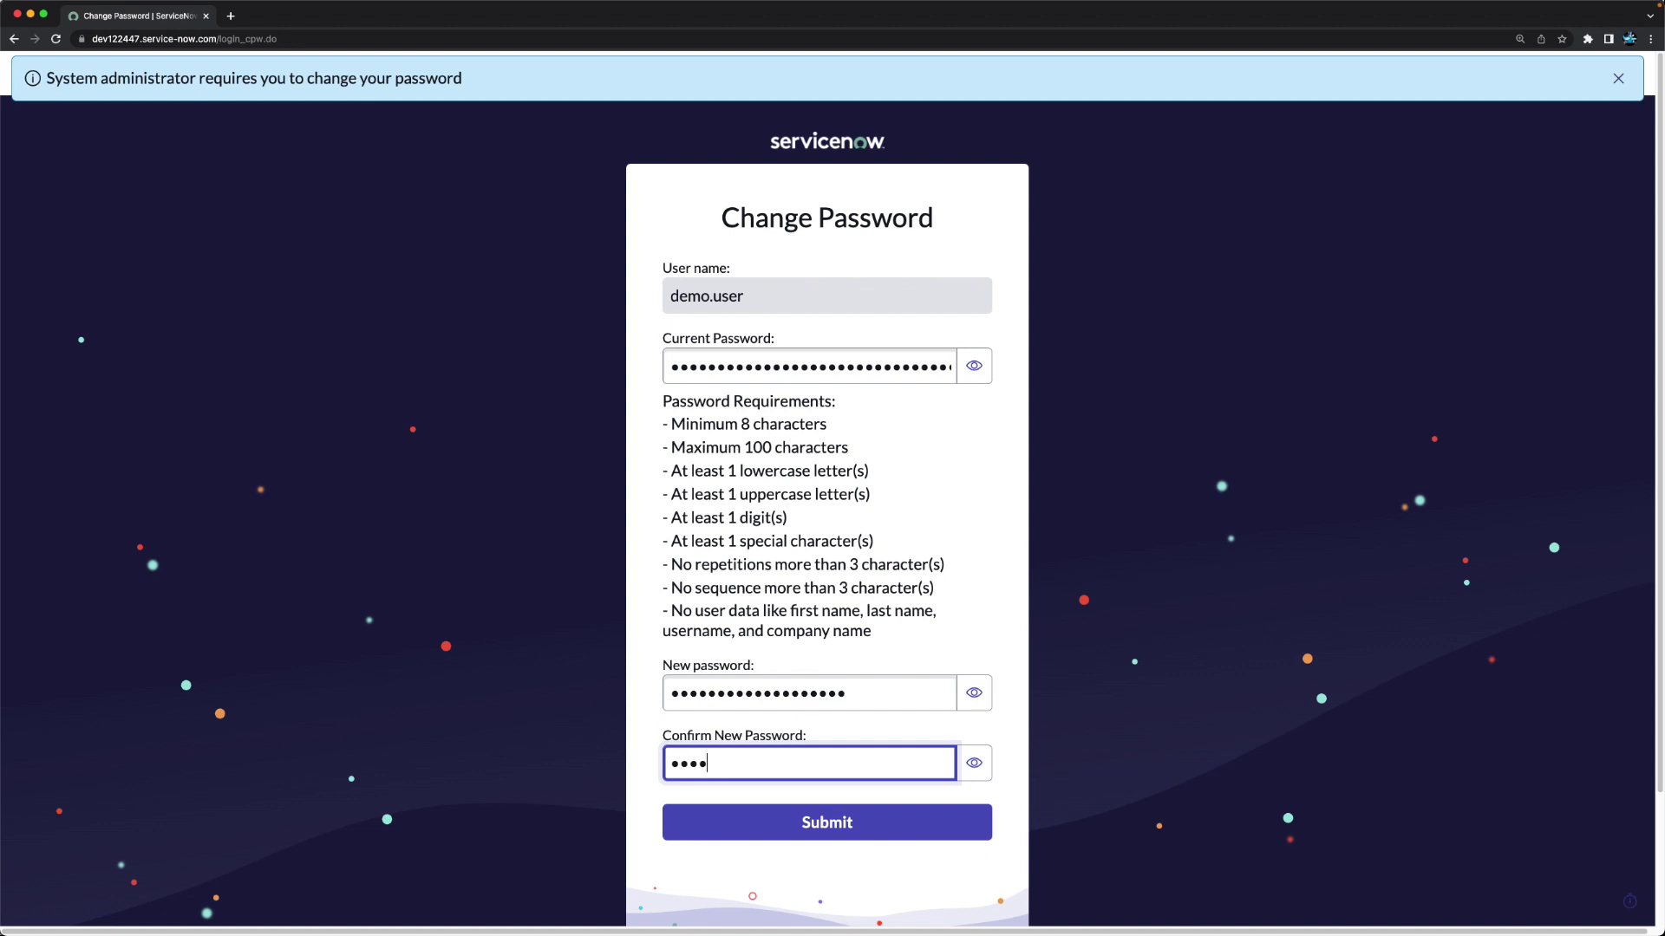
{"action": "type", "text": "•••••••••••"}
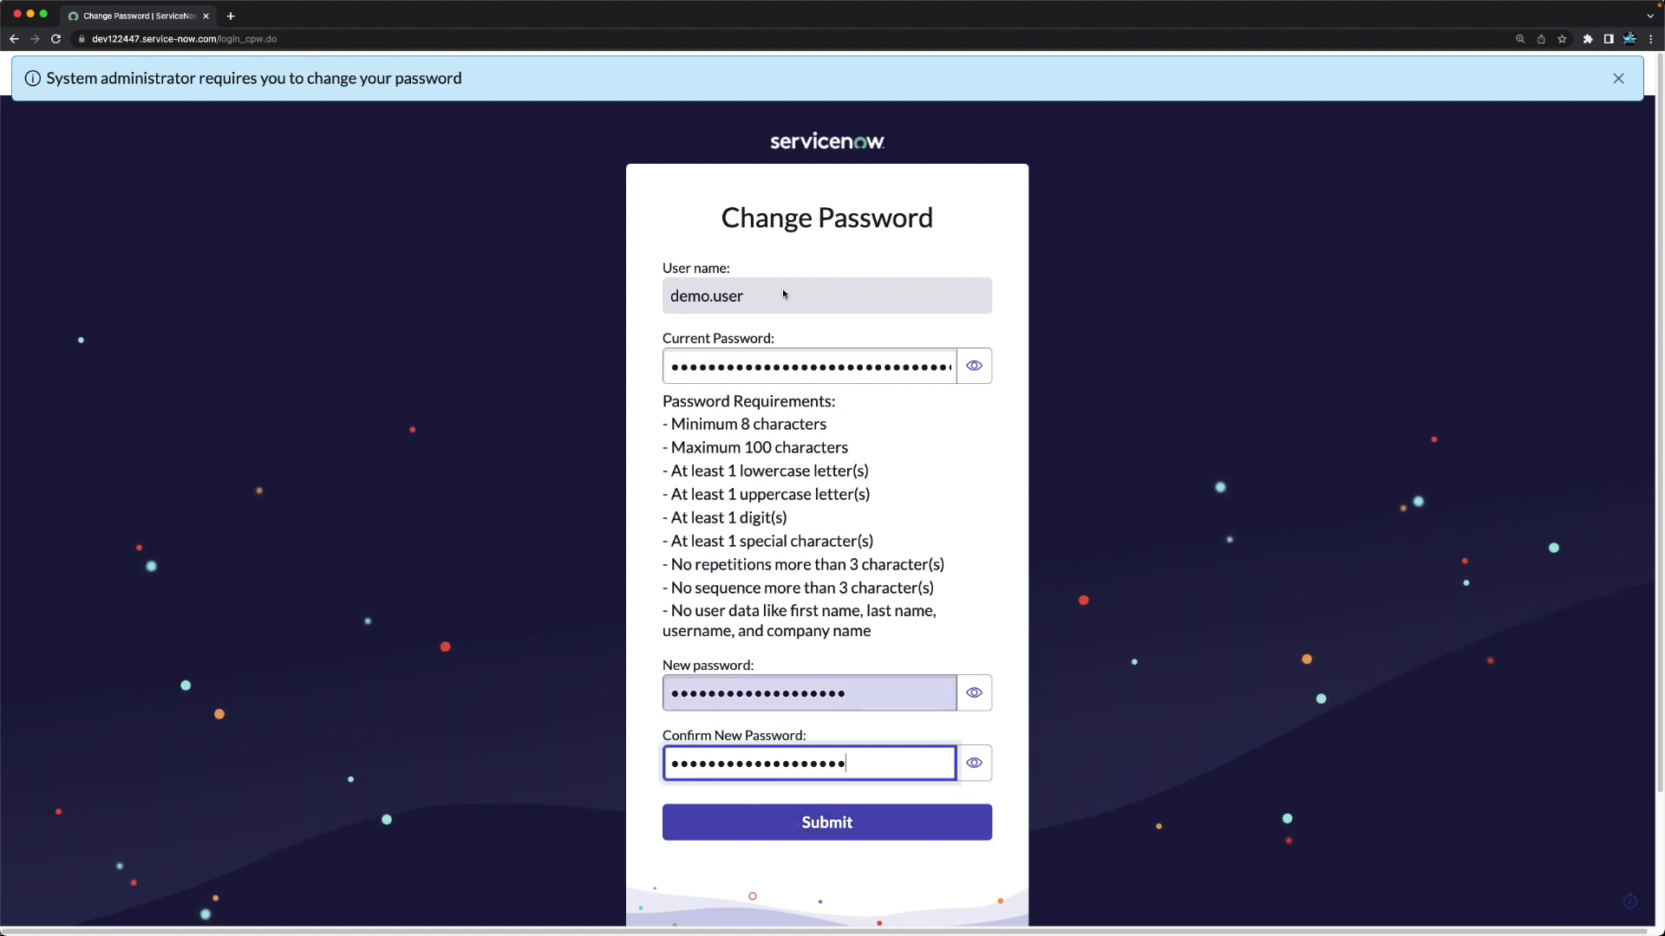
{"action": "left_click", "coordinate": [826, 824]}
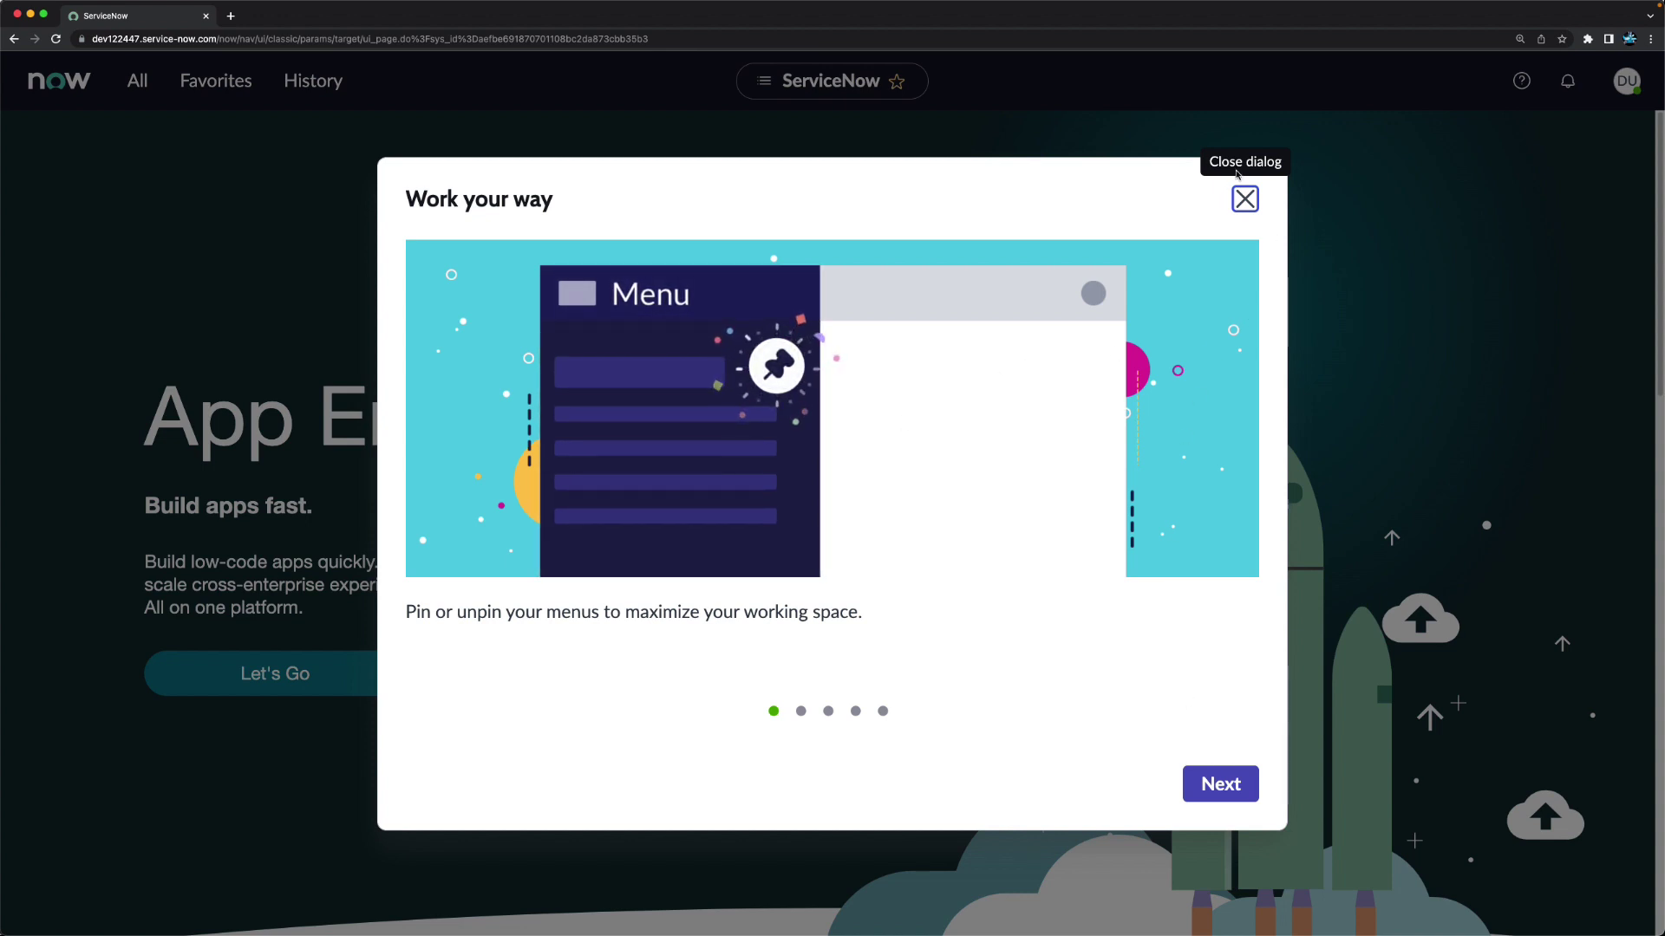
- Dismiss the Work your way dialog, confirm the signed-in account, and collapse Self-Service in All
{"action": "left_click", "coordinate": [1245, 201]}
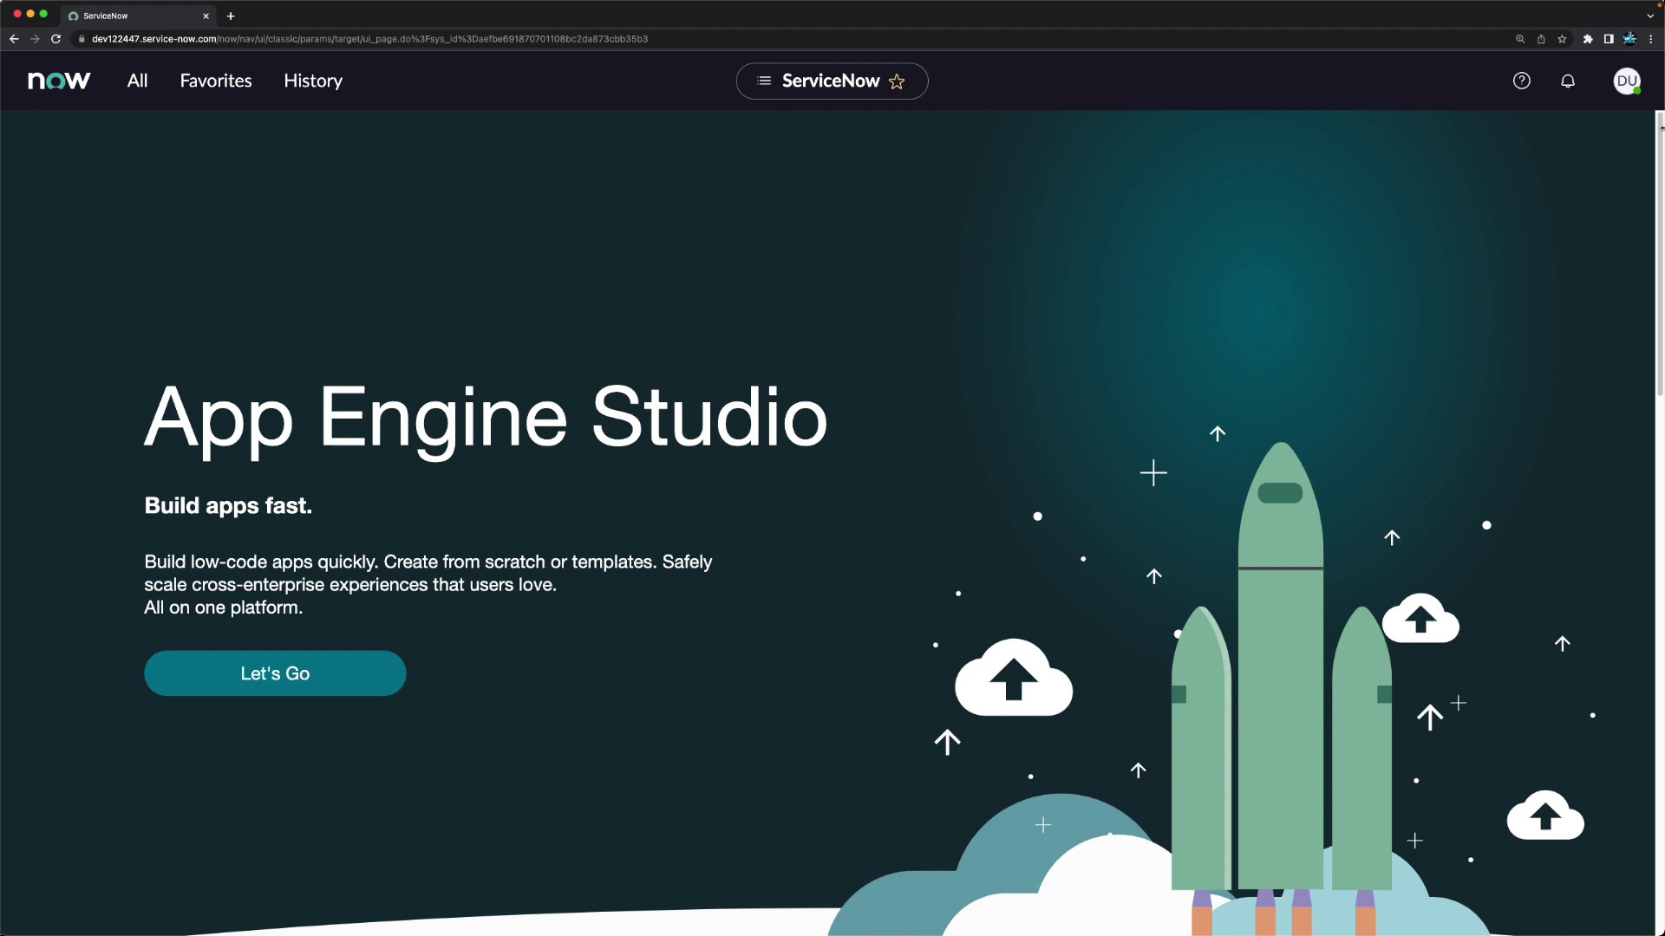
{"action": "left_click", "coordinate": [1623, 86]}
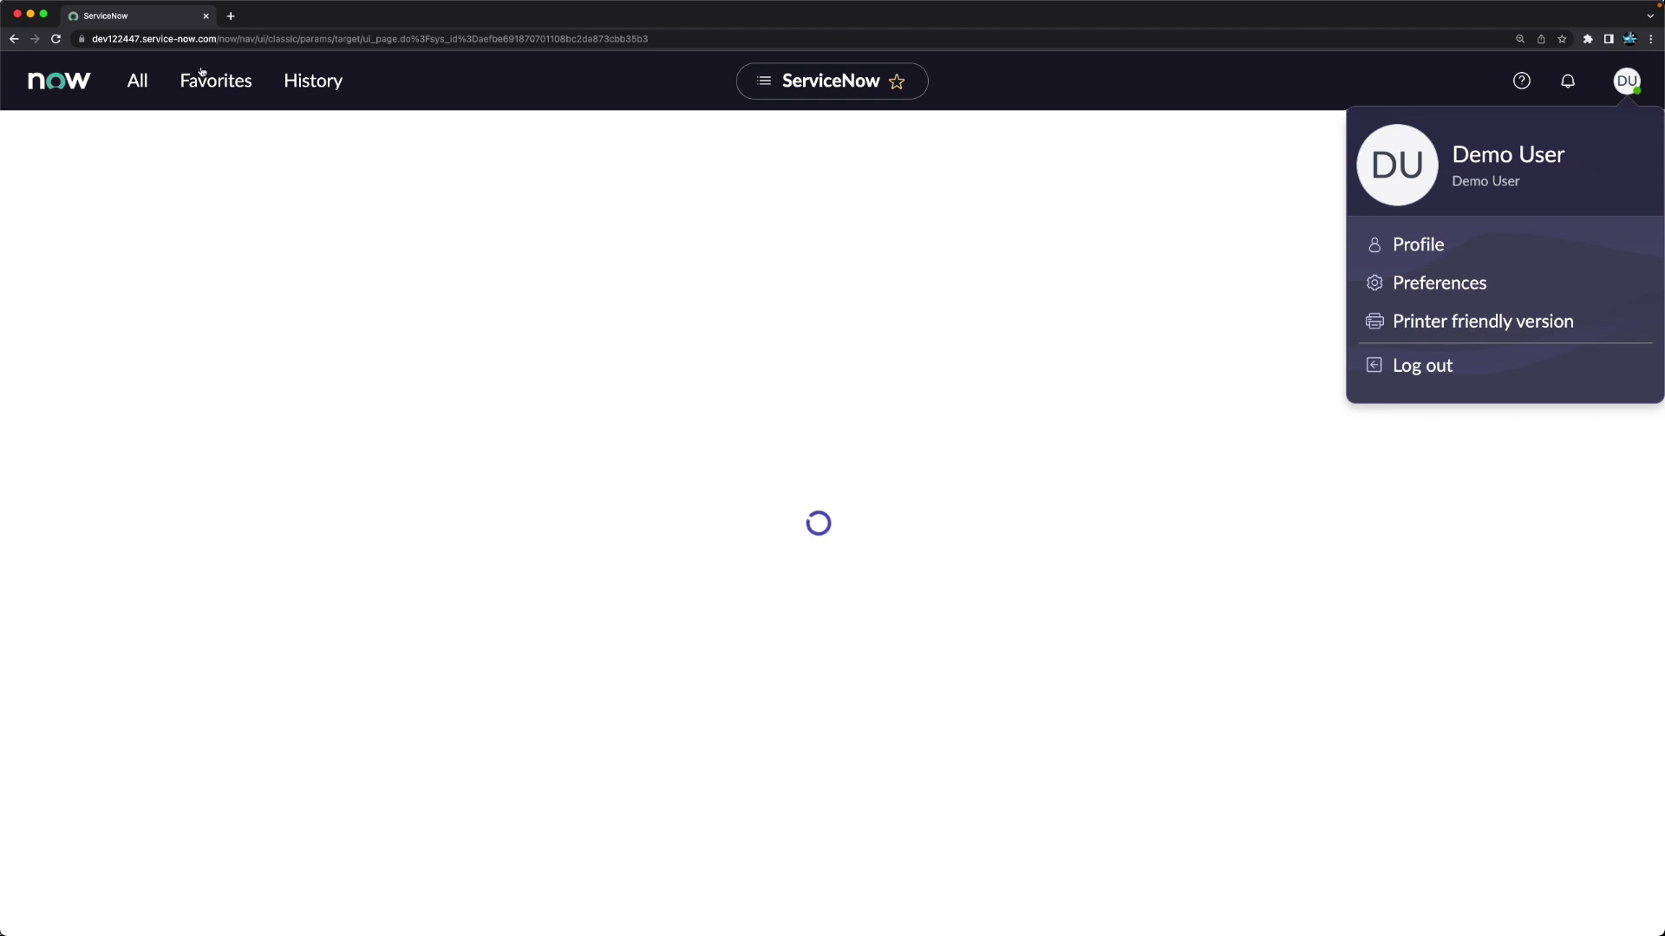
{"action": "left_click", "coordinate": [137, 90]}
{"action": "scroll", "coordinate": [151, 441], "scroll_direction": "down", "scroll_amount": 3}
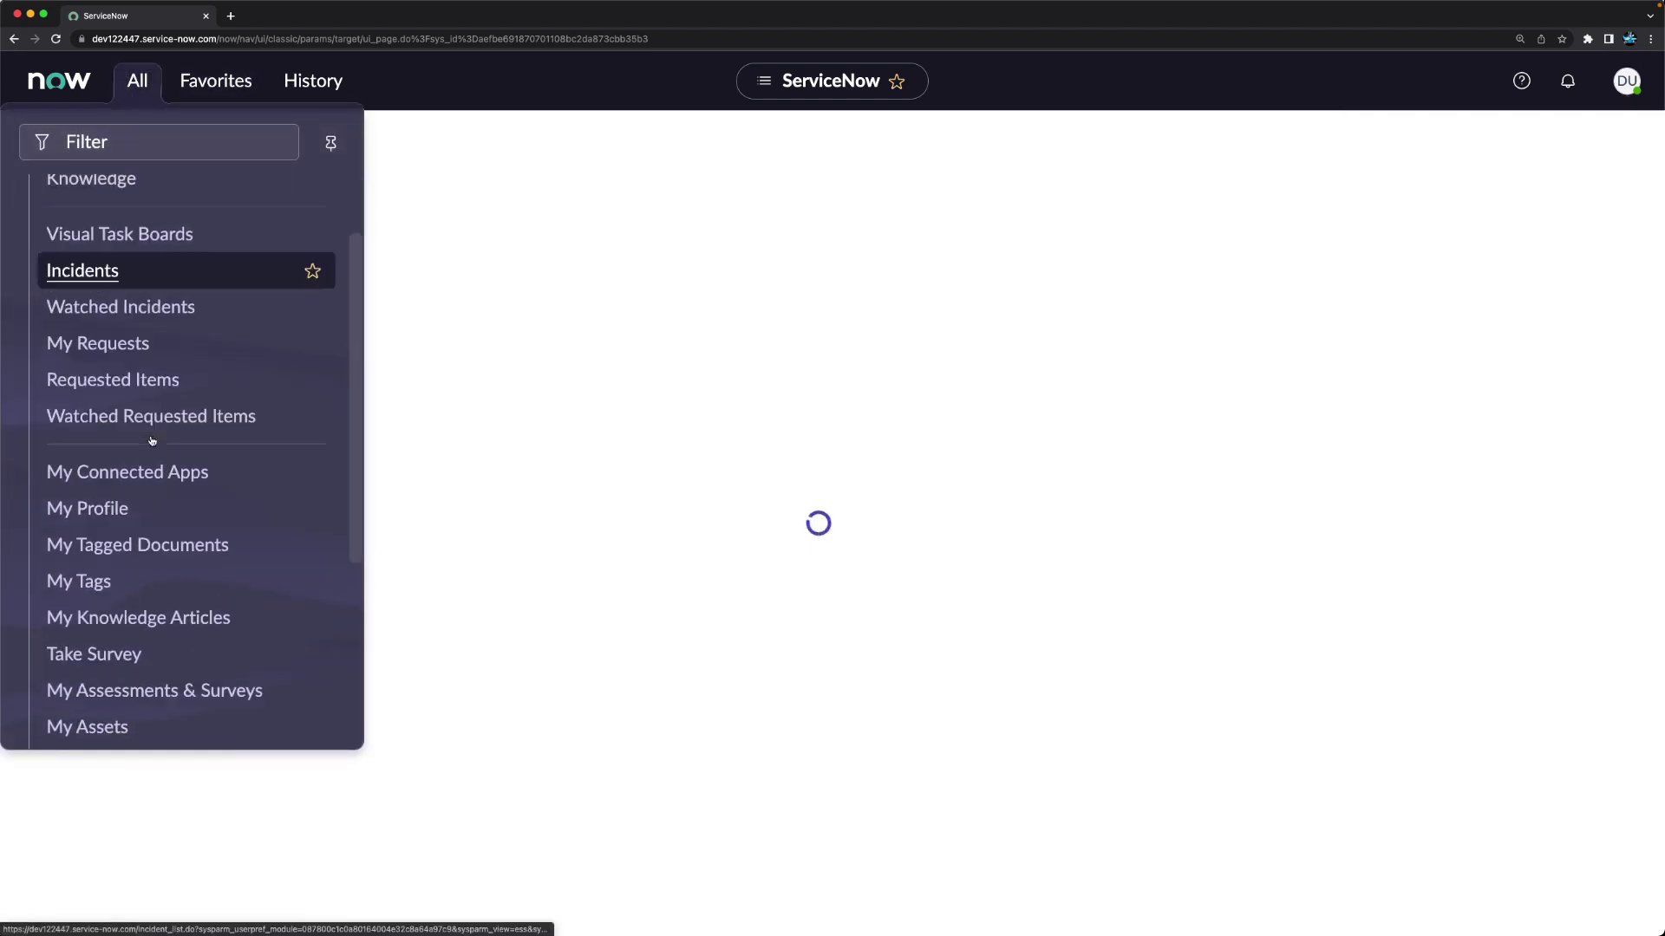
{"action": "scroll", "coordinate": [152, 438], "scroll_direction": "down", "scroll_amount": 3}
{"action": "scroll", "coordinate": [154, 433], "scroll_direction": "up", "scroll_amount": 5}
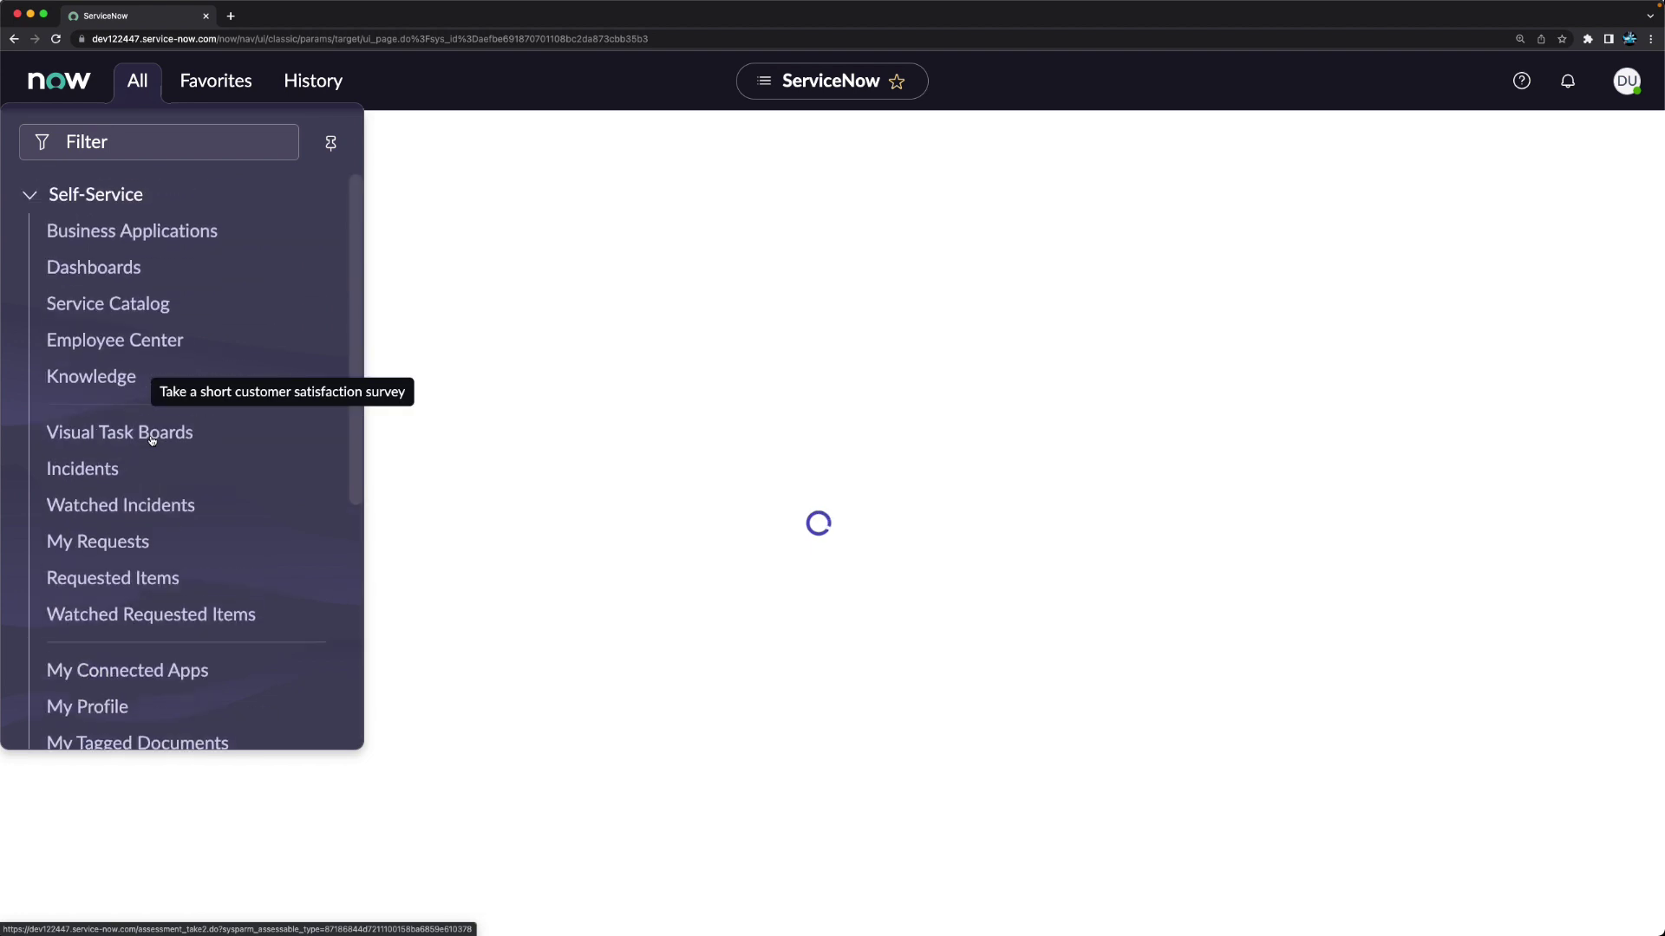
{"action": "left_click", "coordinate": [26, 198]}
{"action": "left_click", "coordinate": [26, 198]}
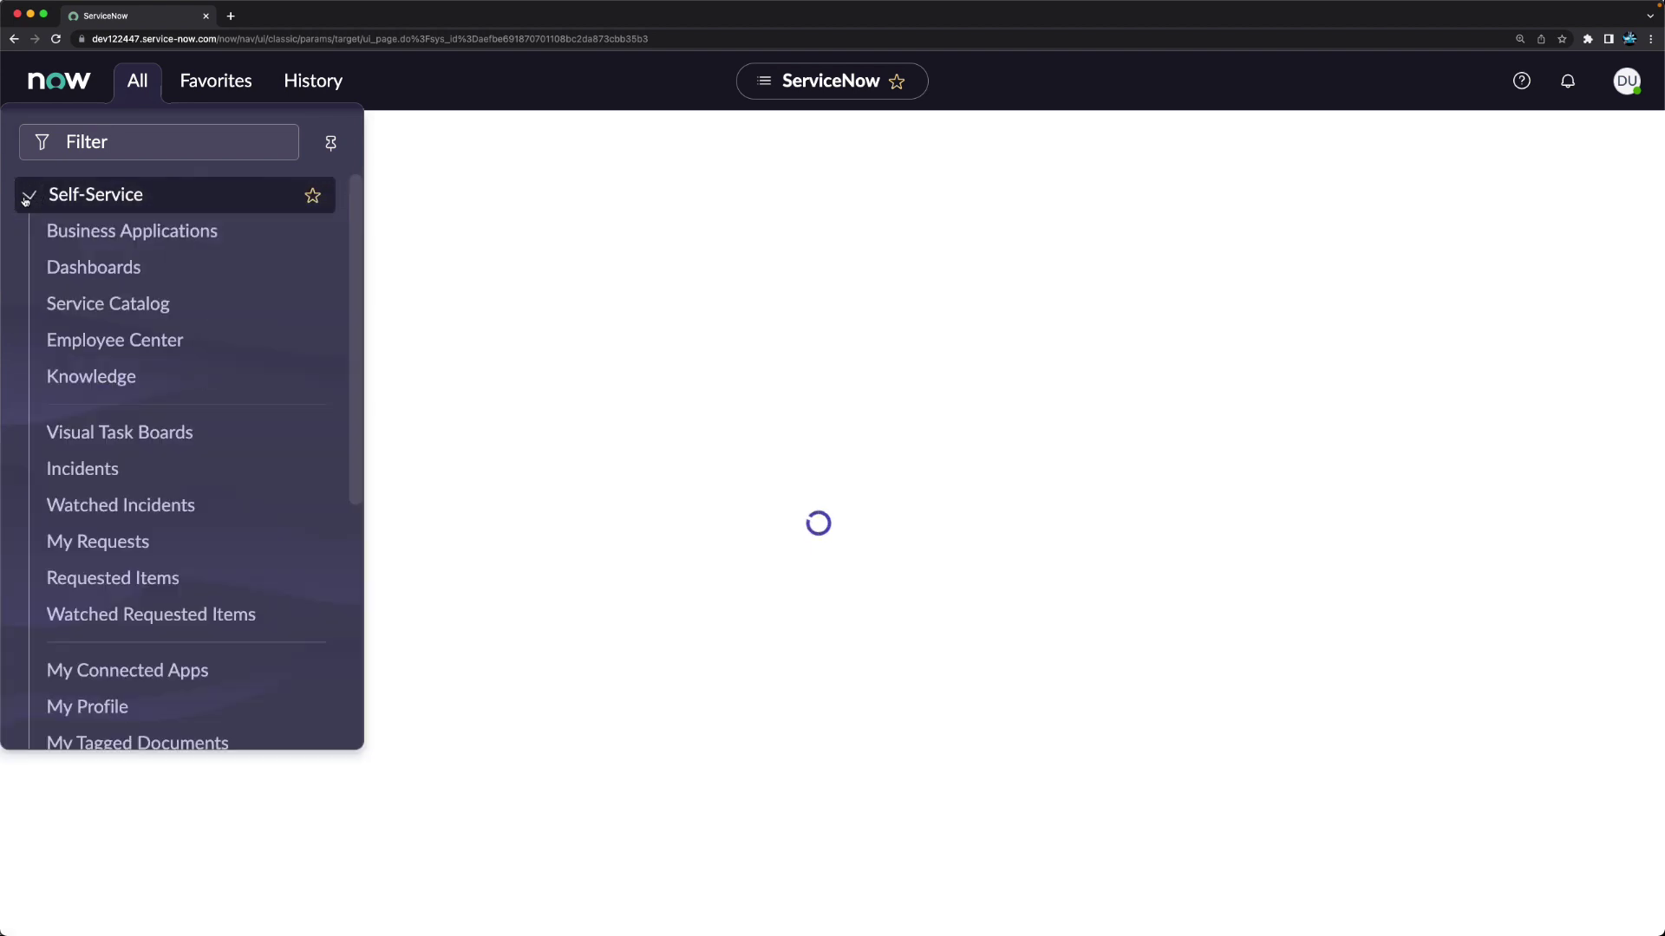
{"action": "left_click", "coordinate": [26, 197]}
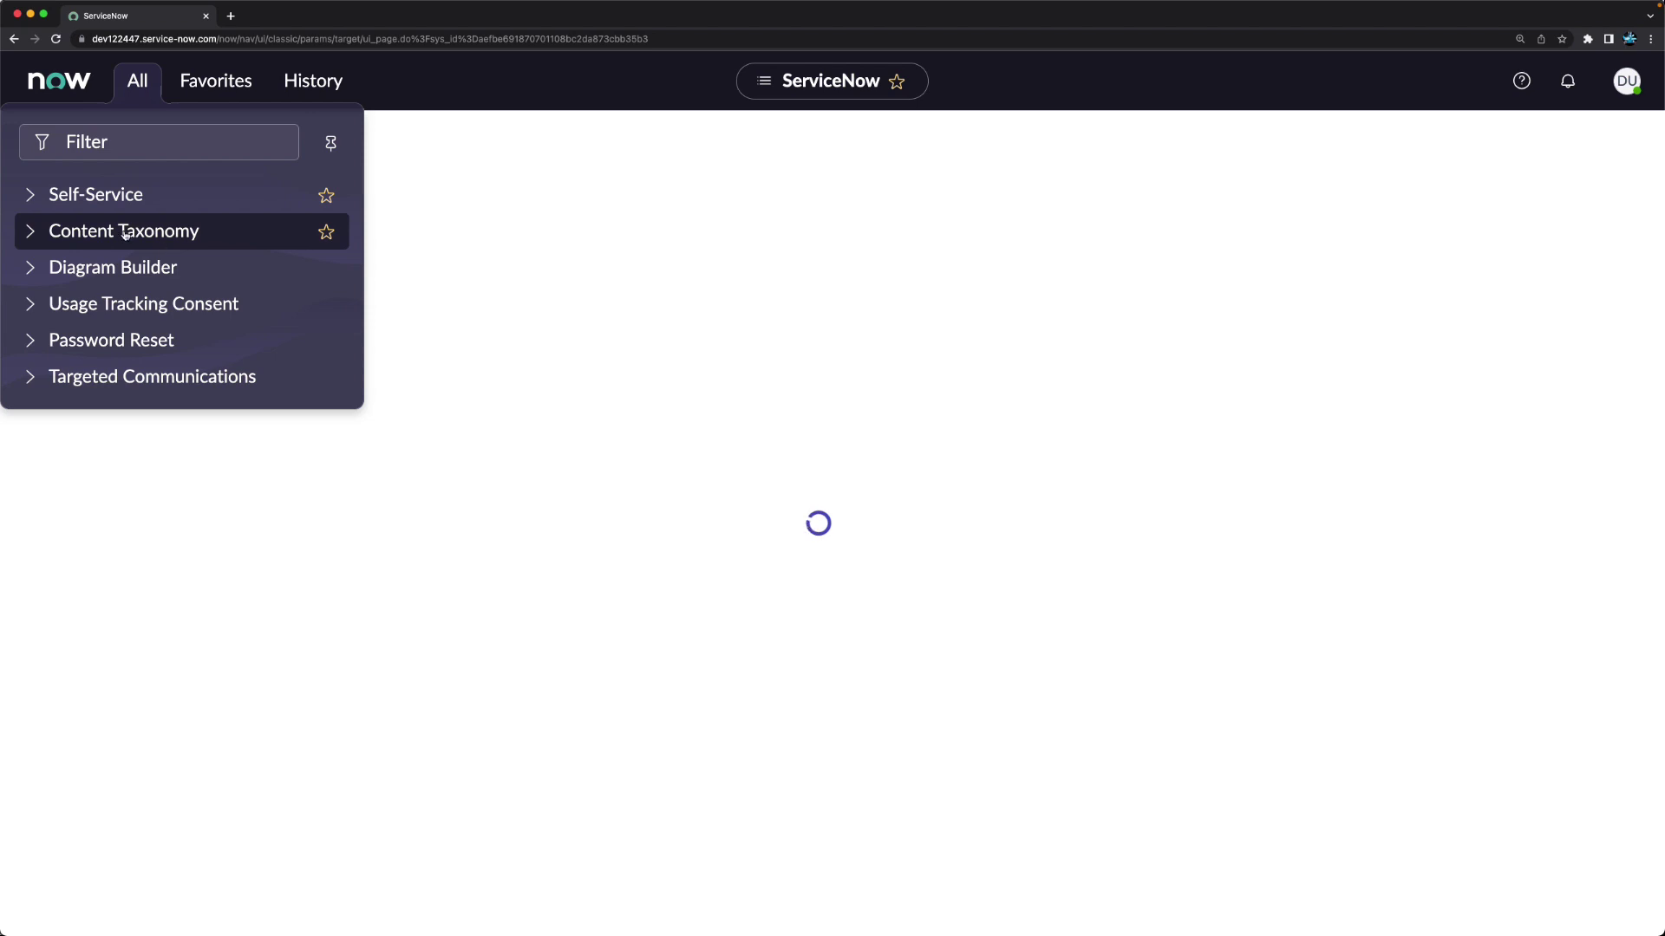
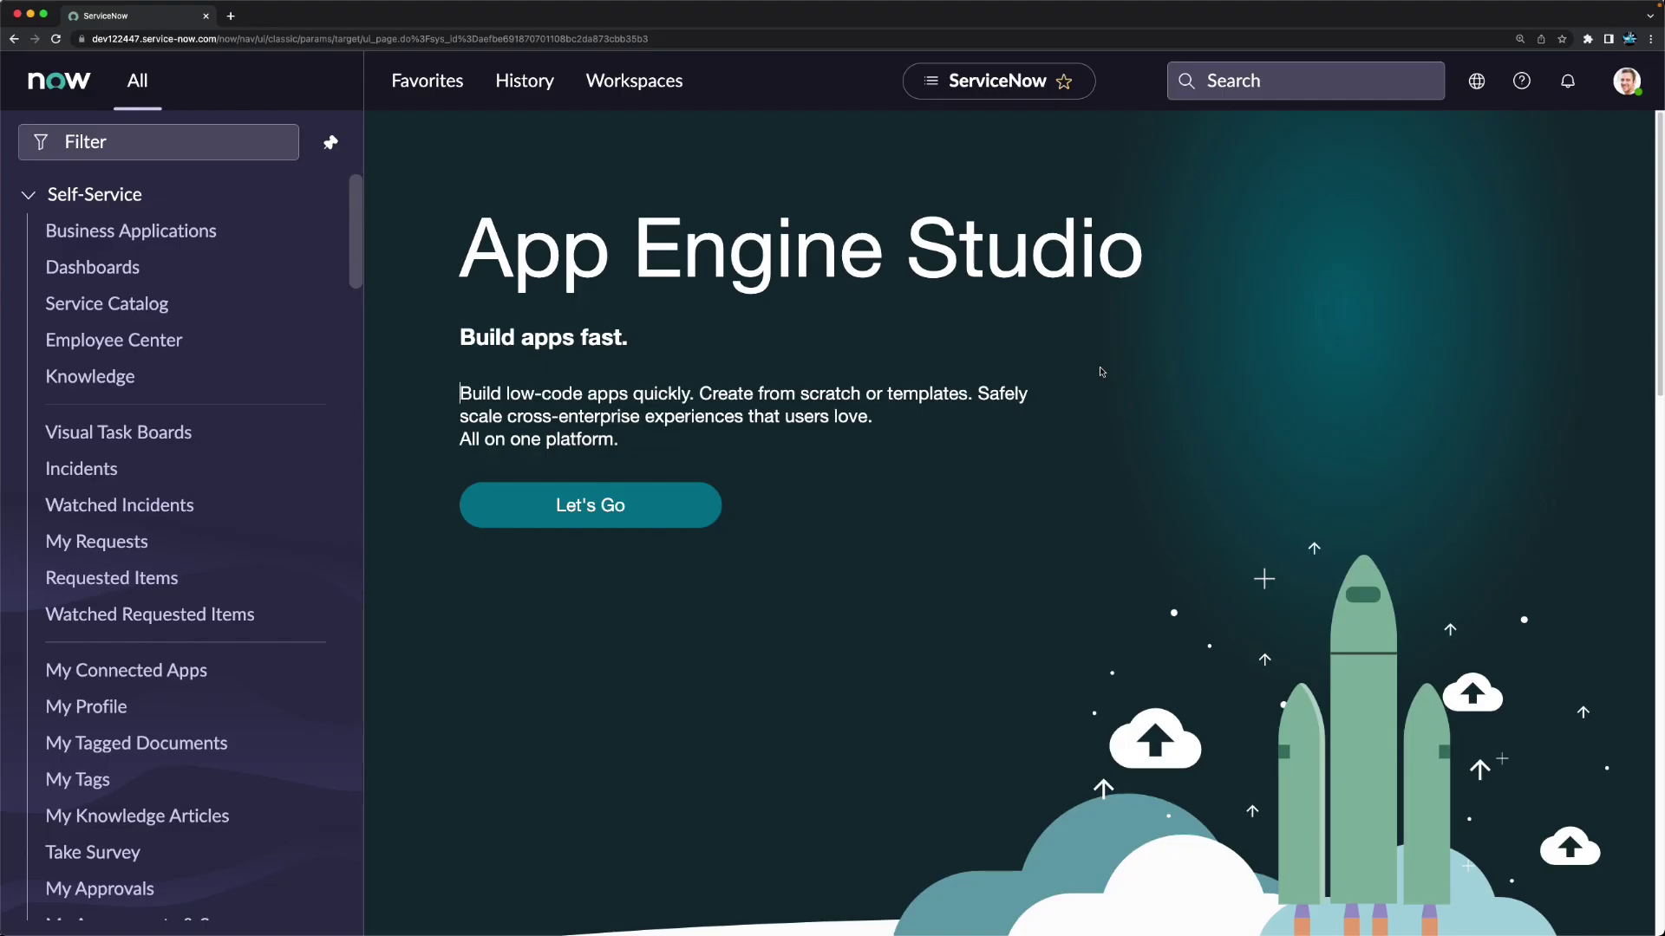
- Filter the navigator to 'user admin', open User Administration > Groups, and open Application Development
{"action": "left_click", "coordinate": [242, 141]}
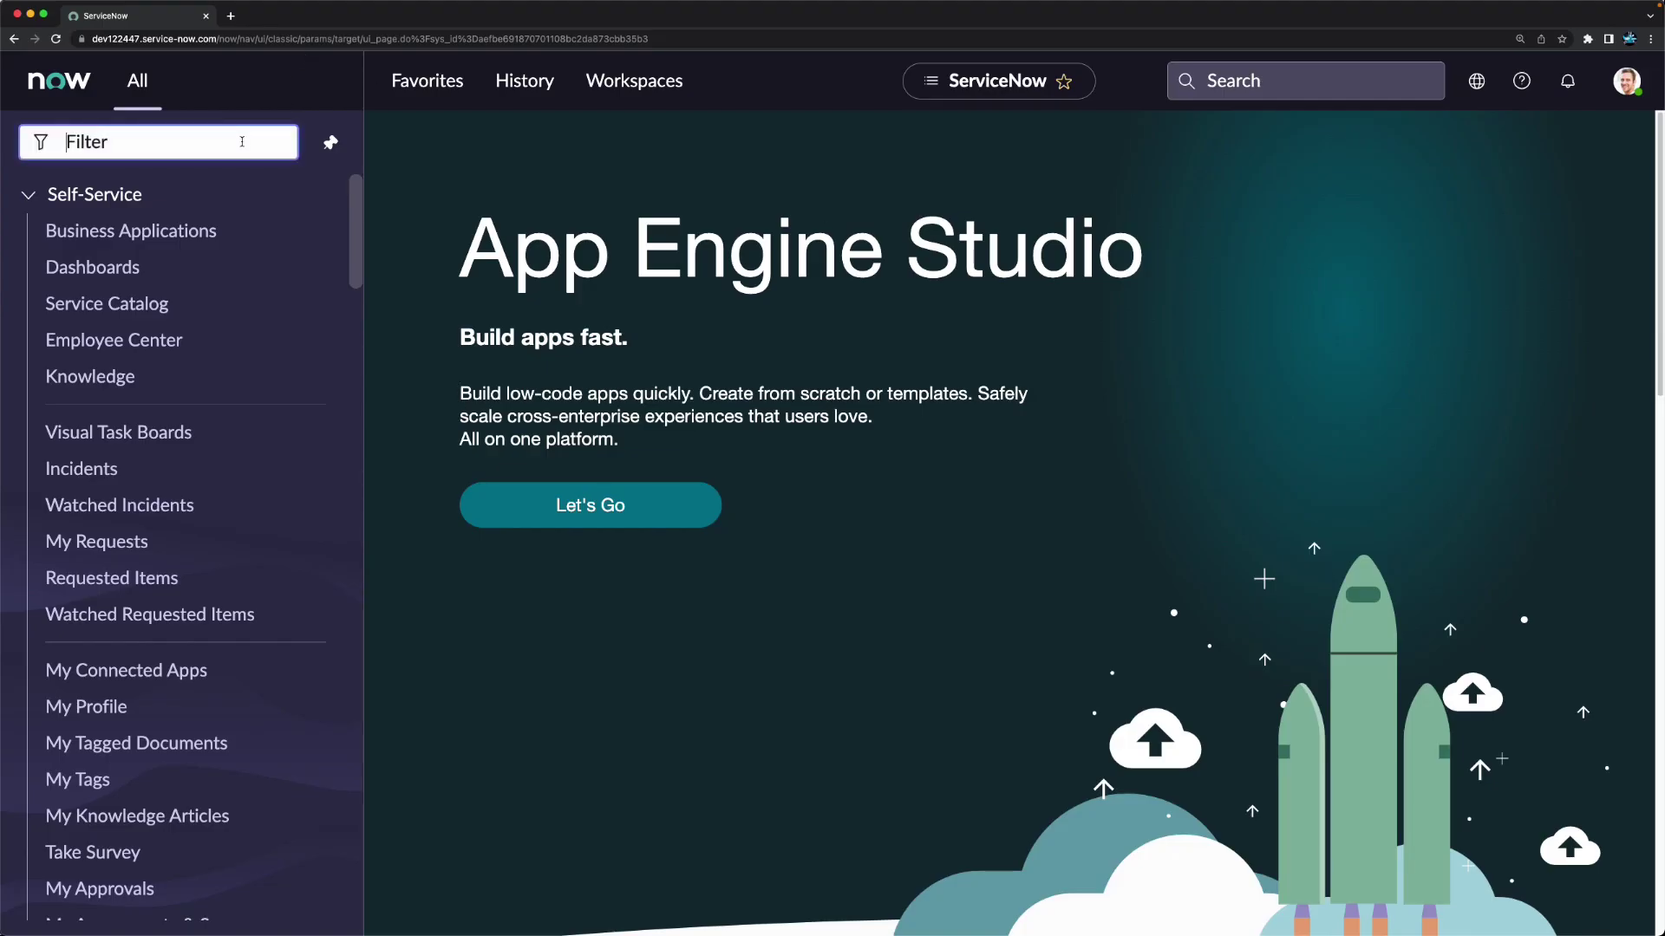
{"action": "type", "text": "users ad"}
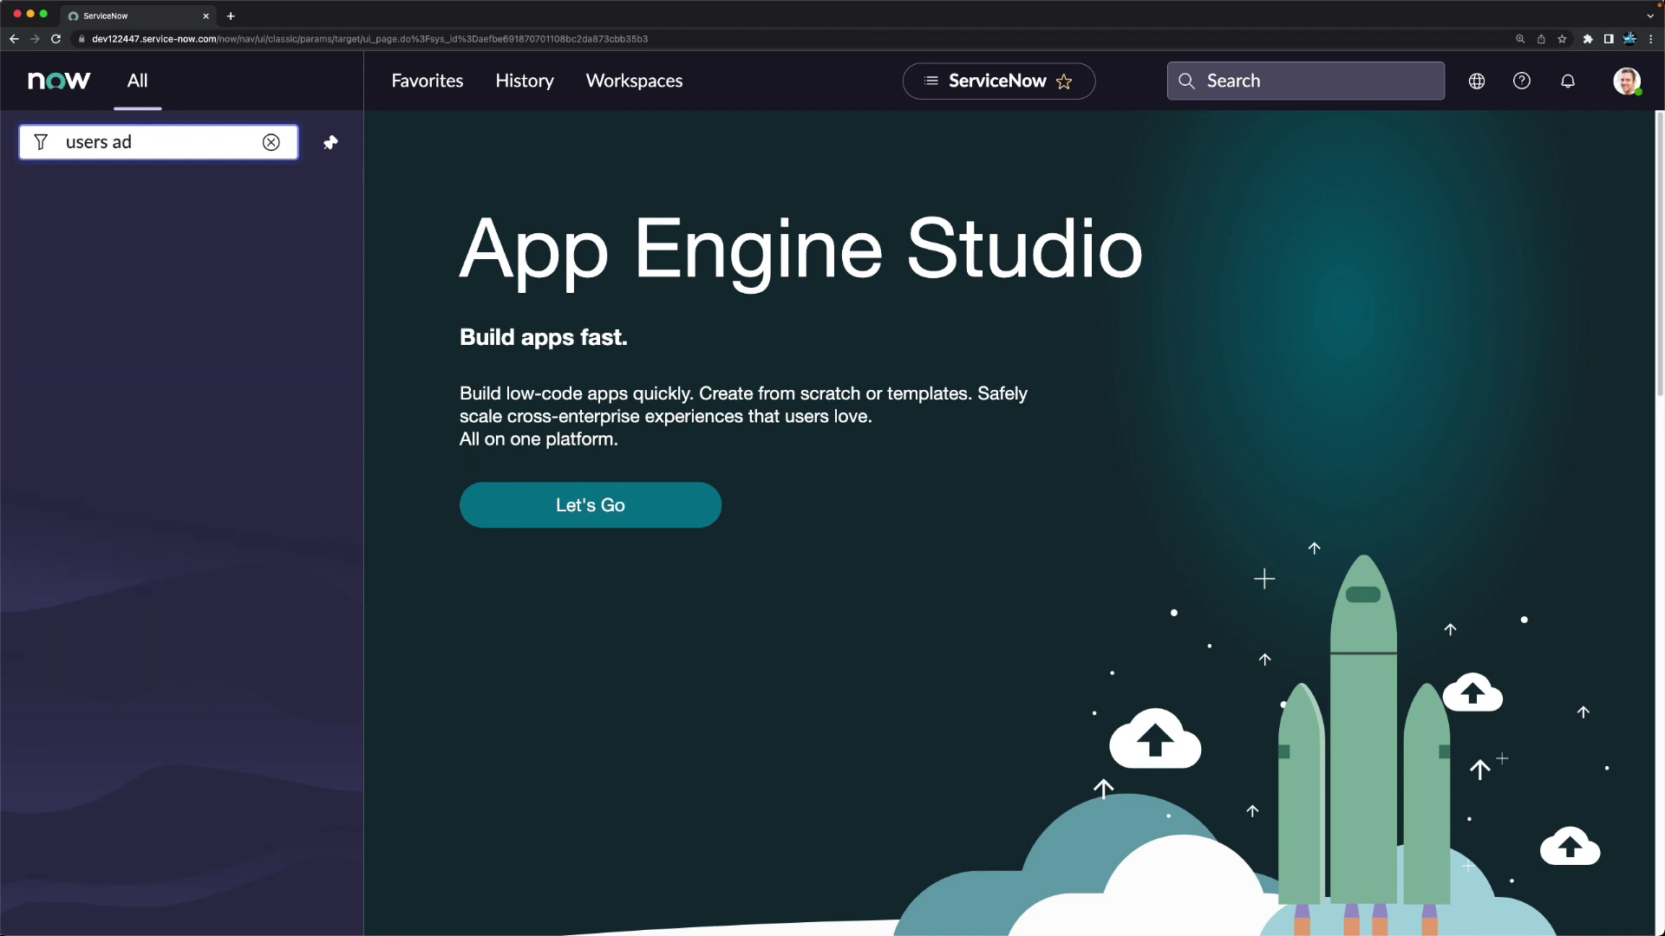
{"action": "key", "text": "BackSpace"}
{"action": "key", "text": "BackSpace"}
{"action": "key", "text": "BackSpace"}
{"action": "key", "text": "BackSpace"}
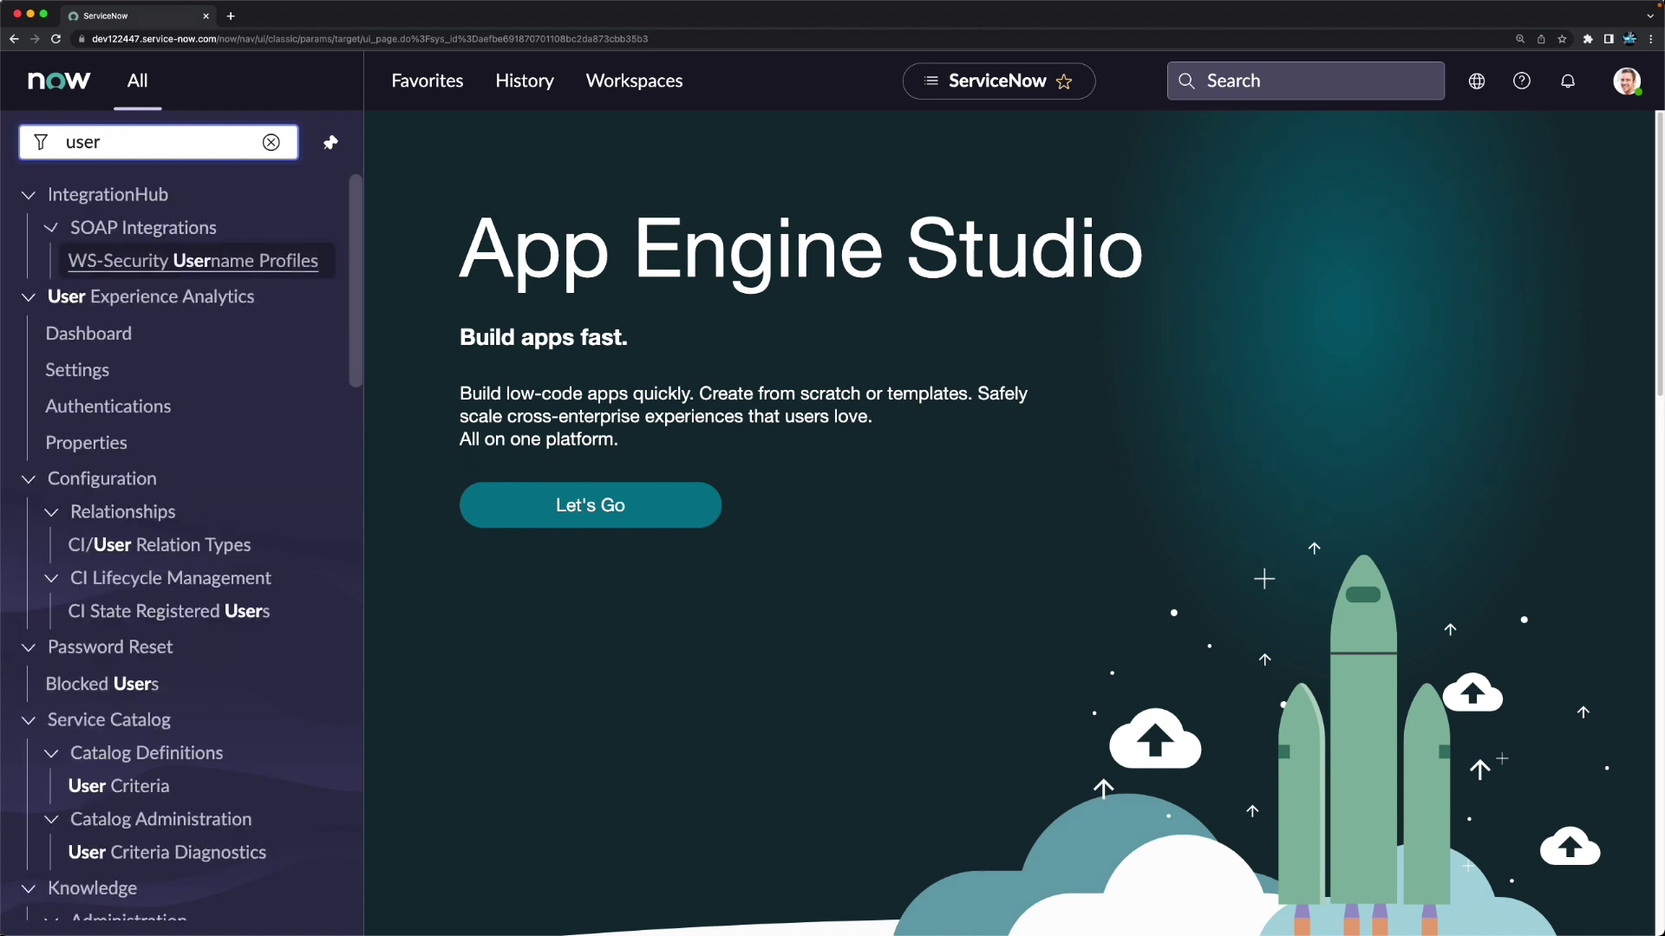
{"action": "type", "text": "ad"}
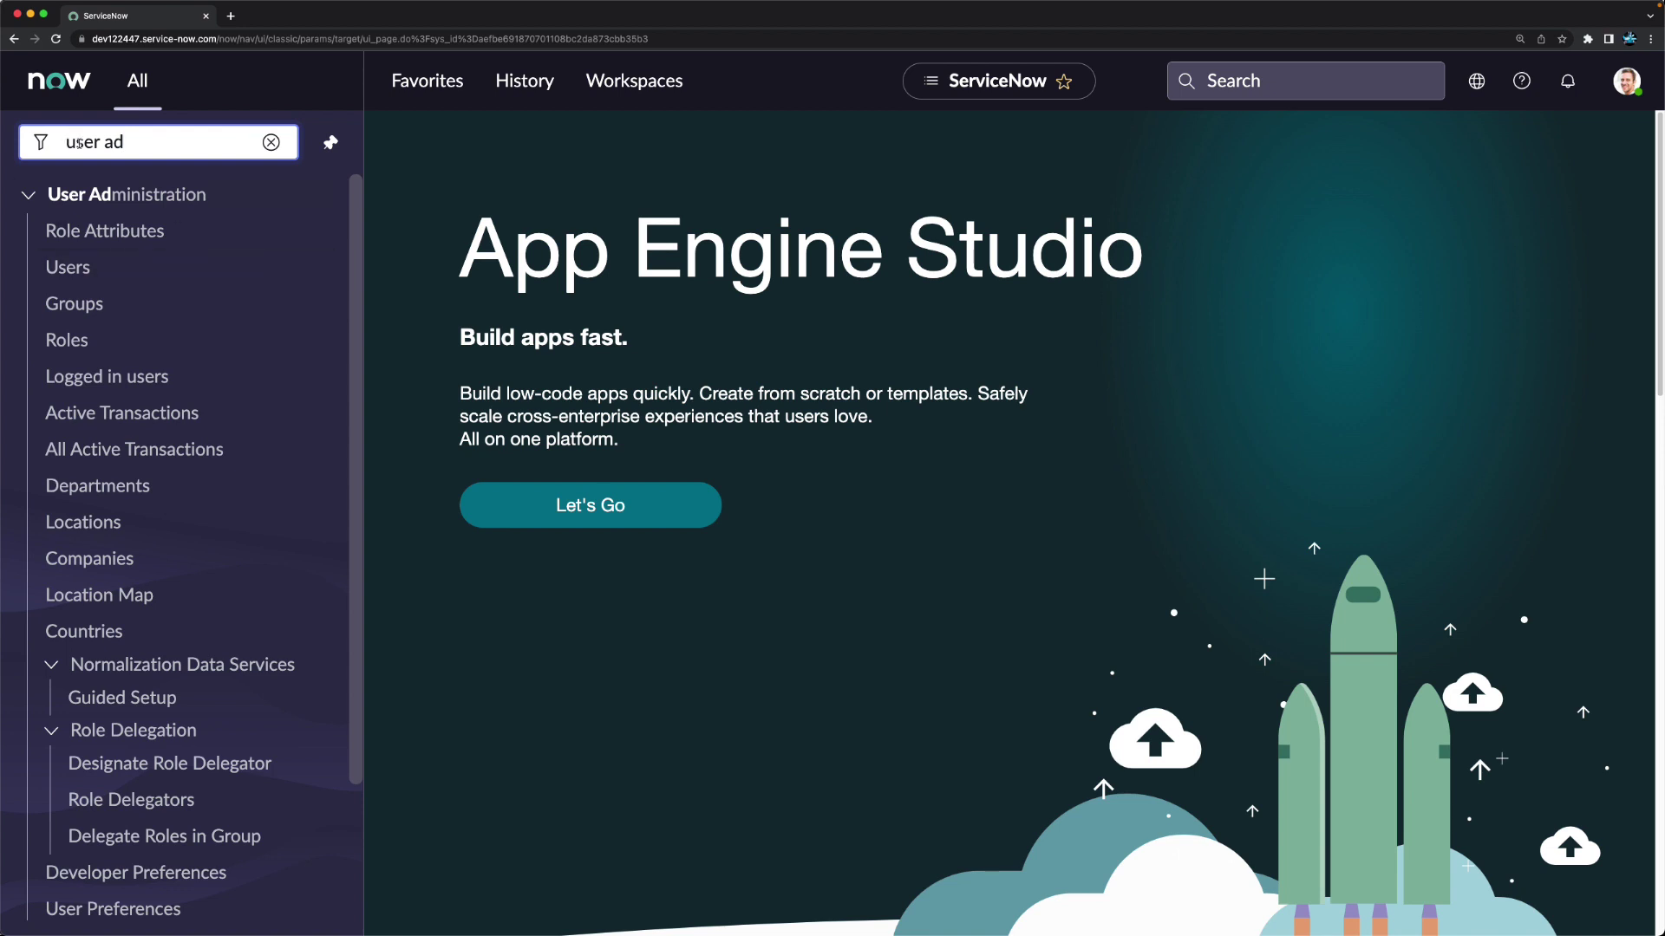
{"action": "type", "text": "in"}
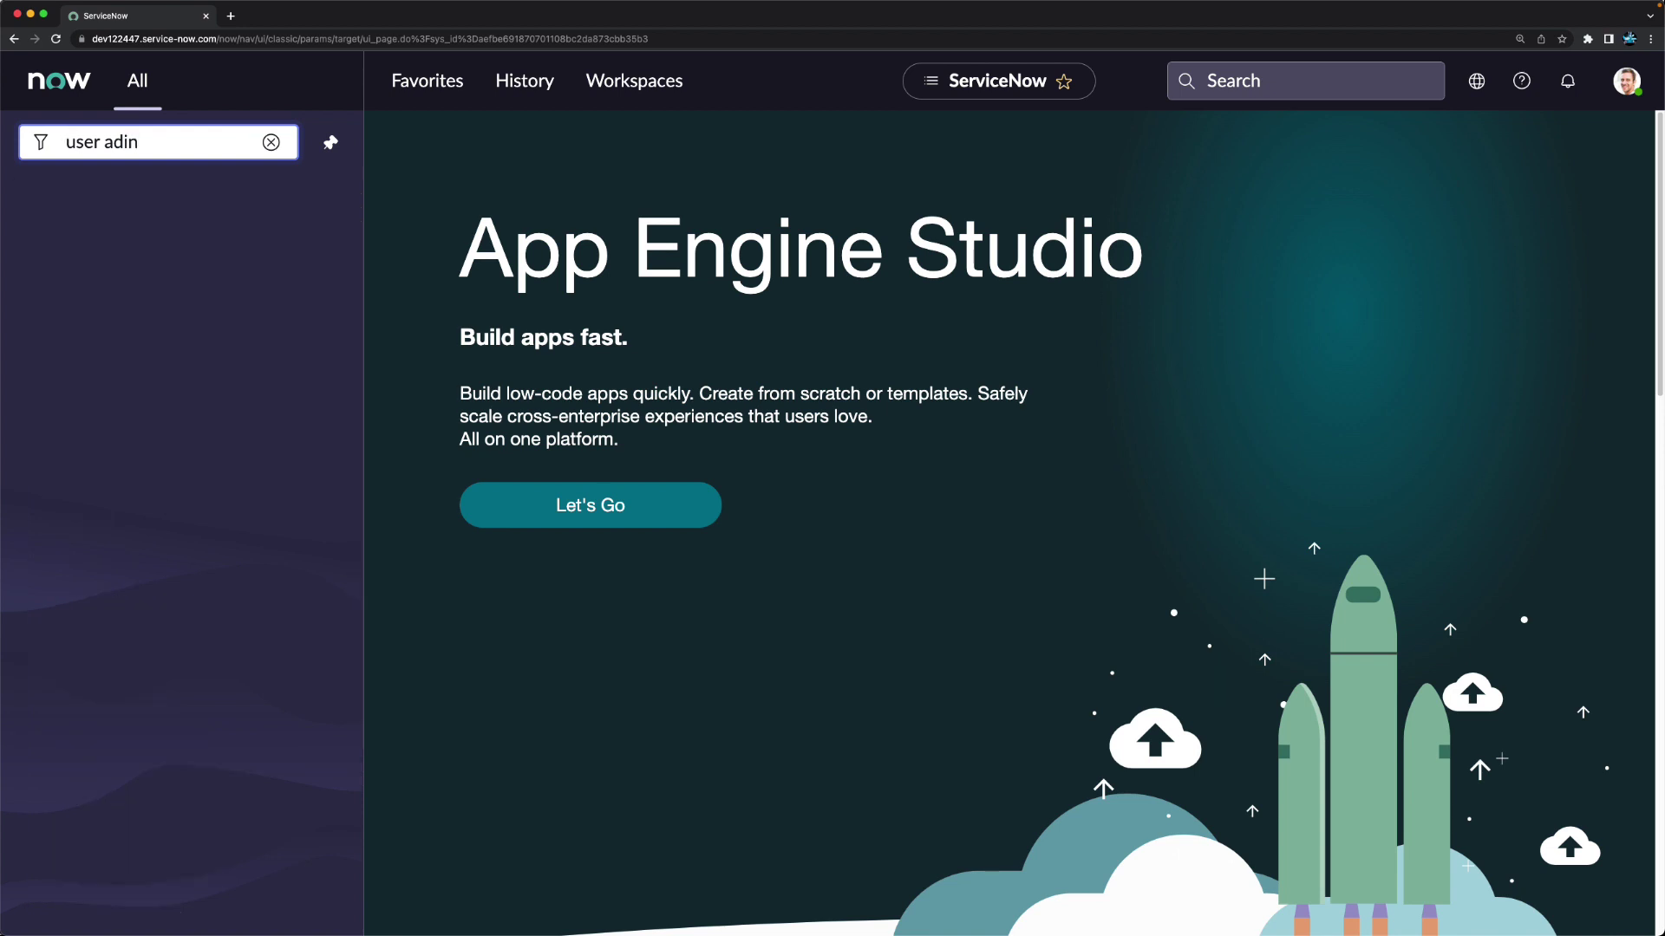
{"action": "key", "text": "BackSpace"}
{"action": "key", "text": "BackSpace"}
{"action": "type", "text": "min"}
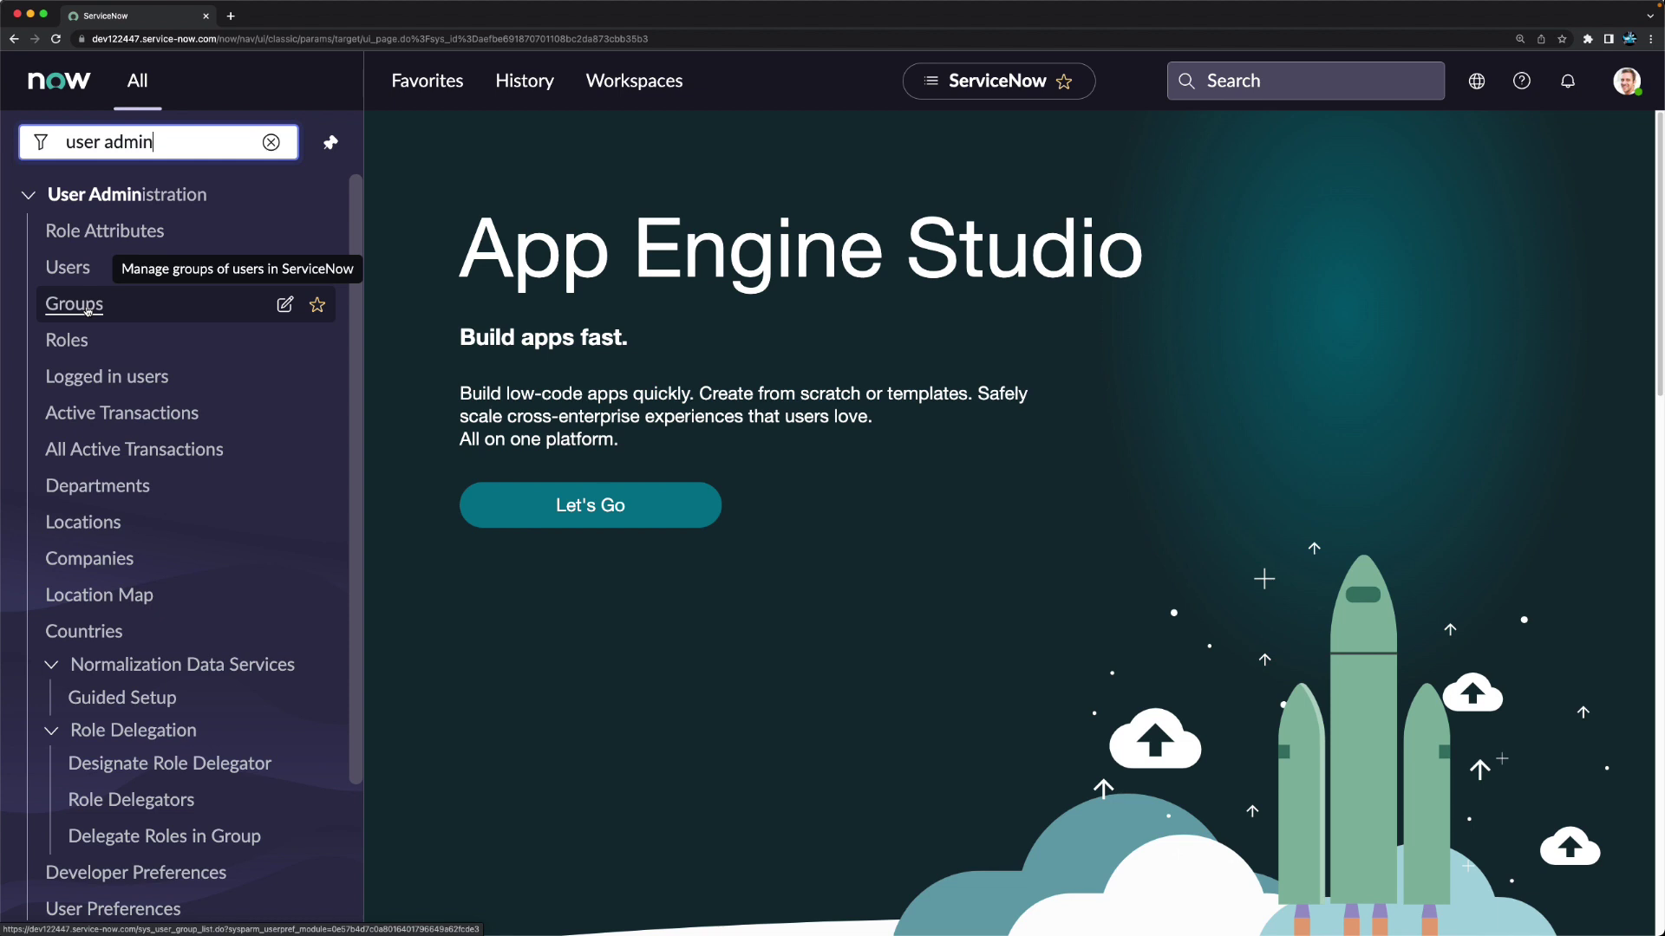
{"action": "left_click", "coordinate": [87, 310]}
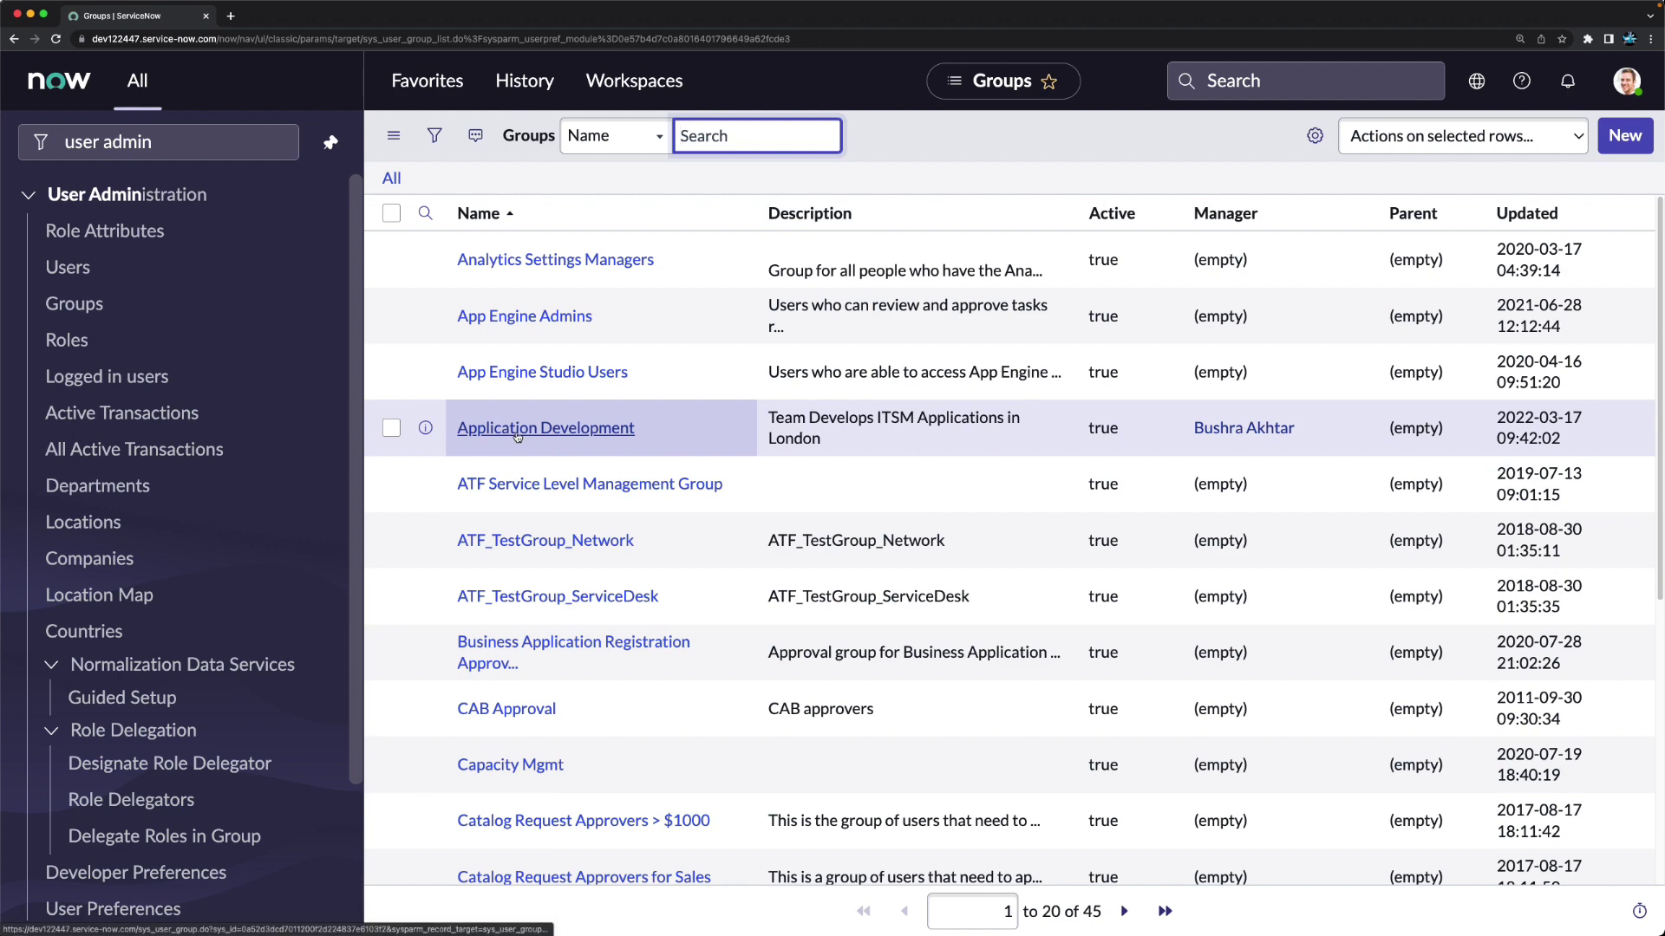
{"action": "left_click", "coordinate": [518, 435]}
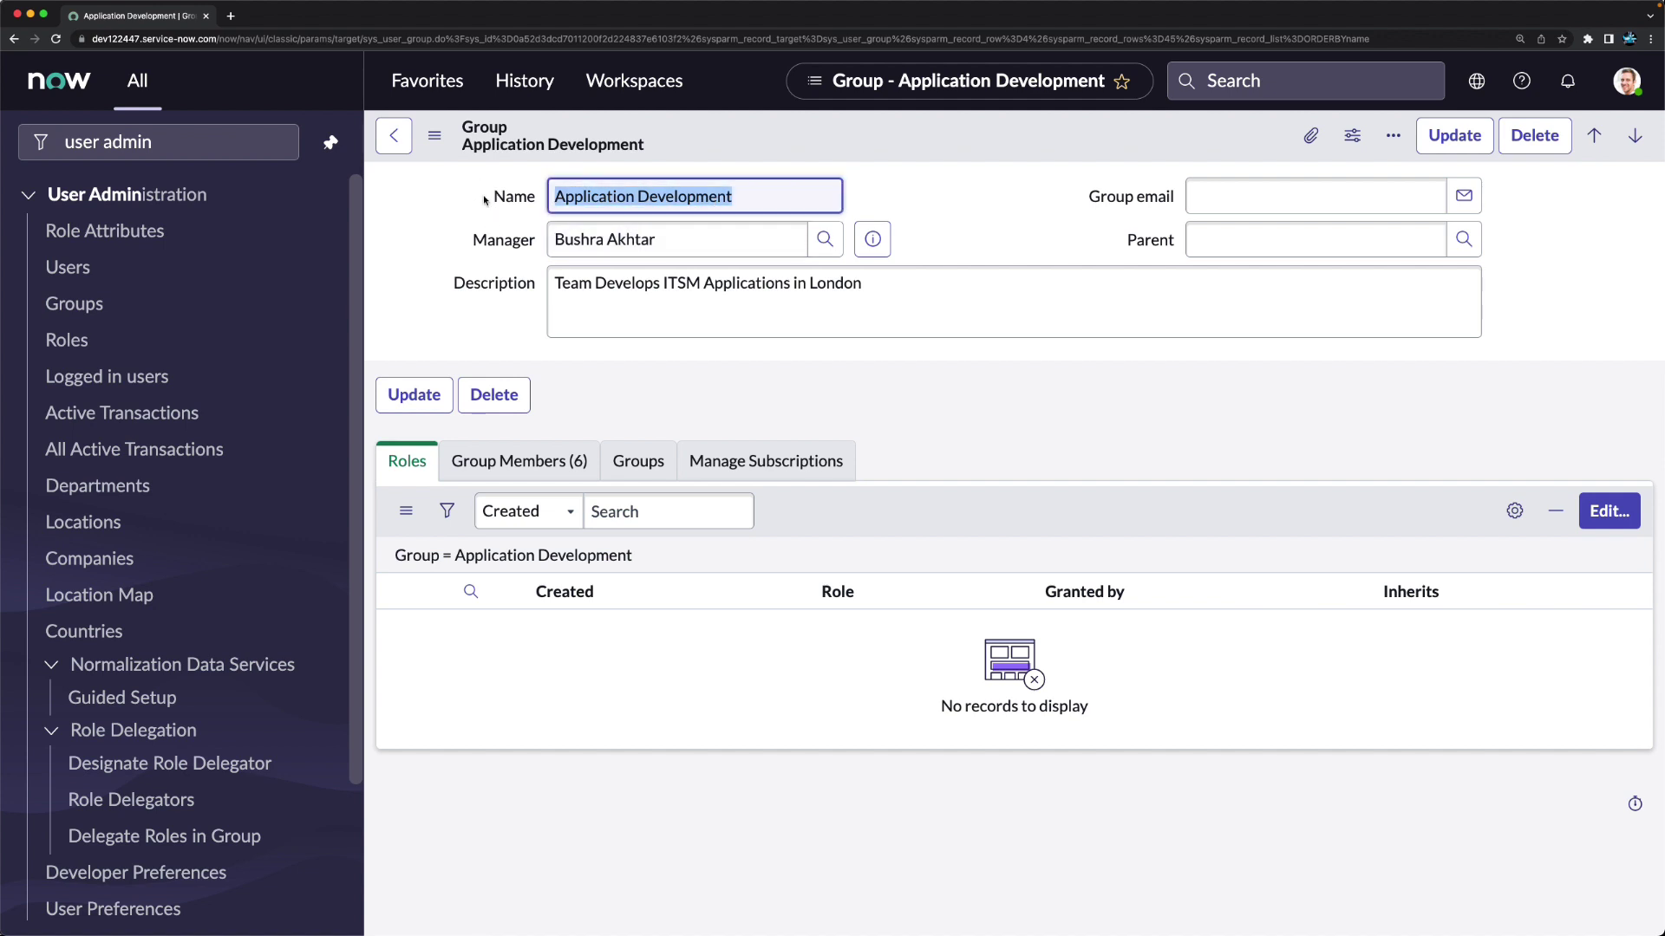
{"action": "left_click", "coordinate": [751, 201]}
{"action": "key", "text": "super+a"}
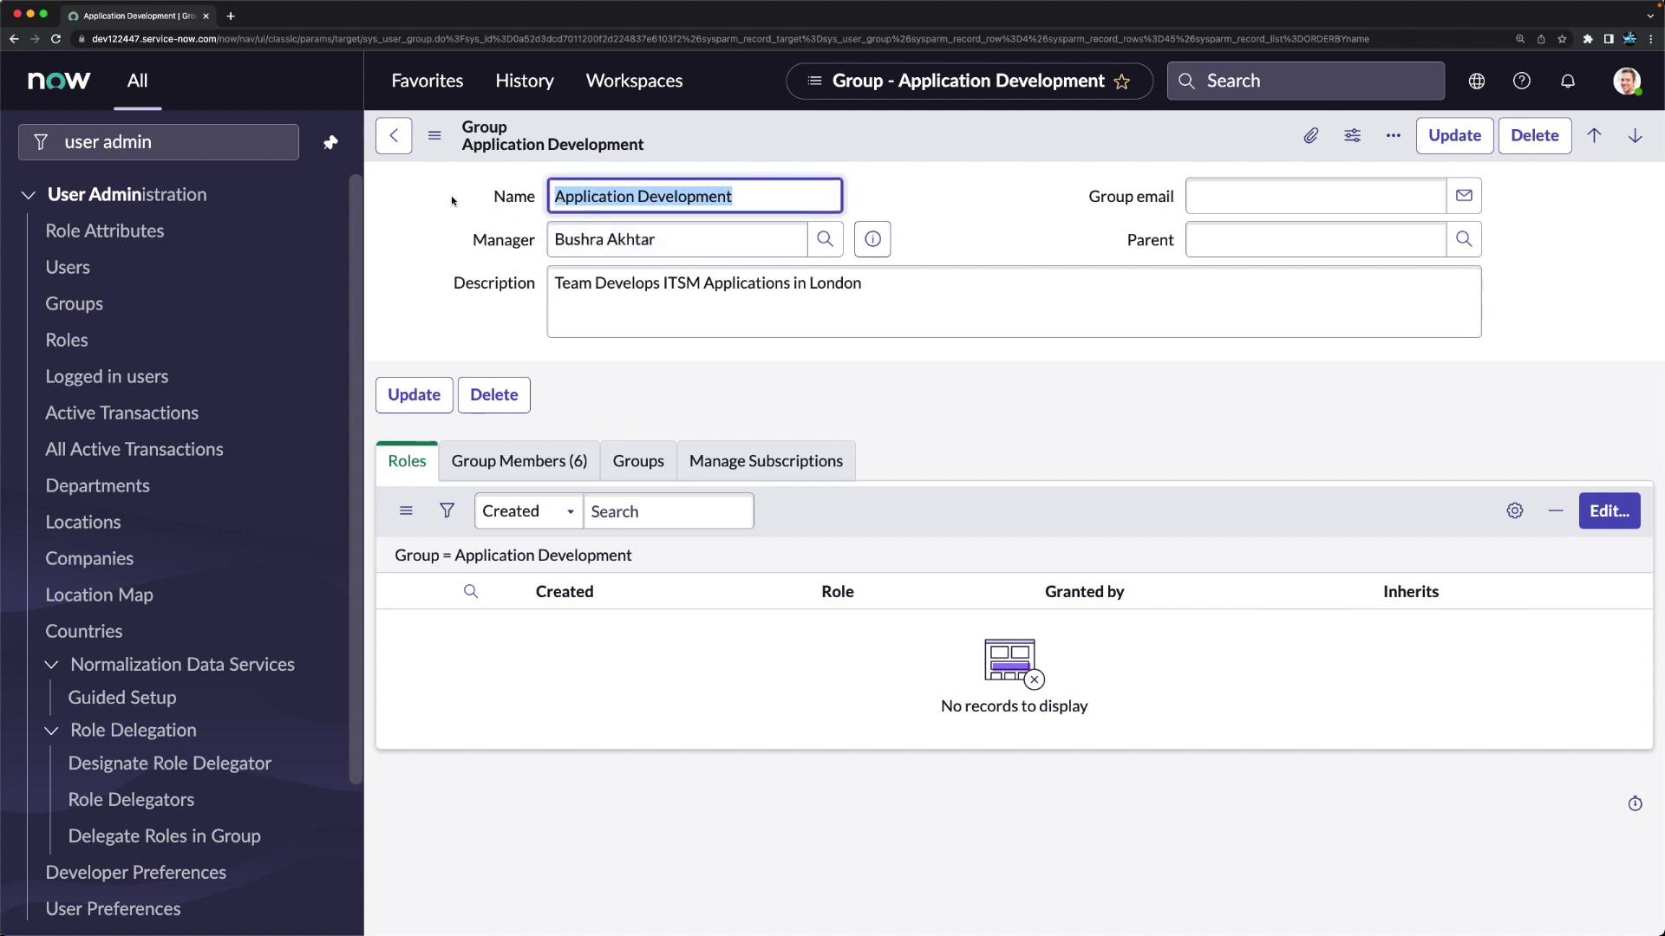
{"action": "left_click_drag", "start_coordinate": [451, 201], "coordinate": [627, 301]}
{"action": "left_click", "coordinate": [585, 286]}
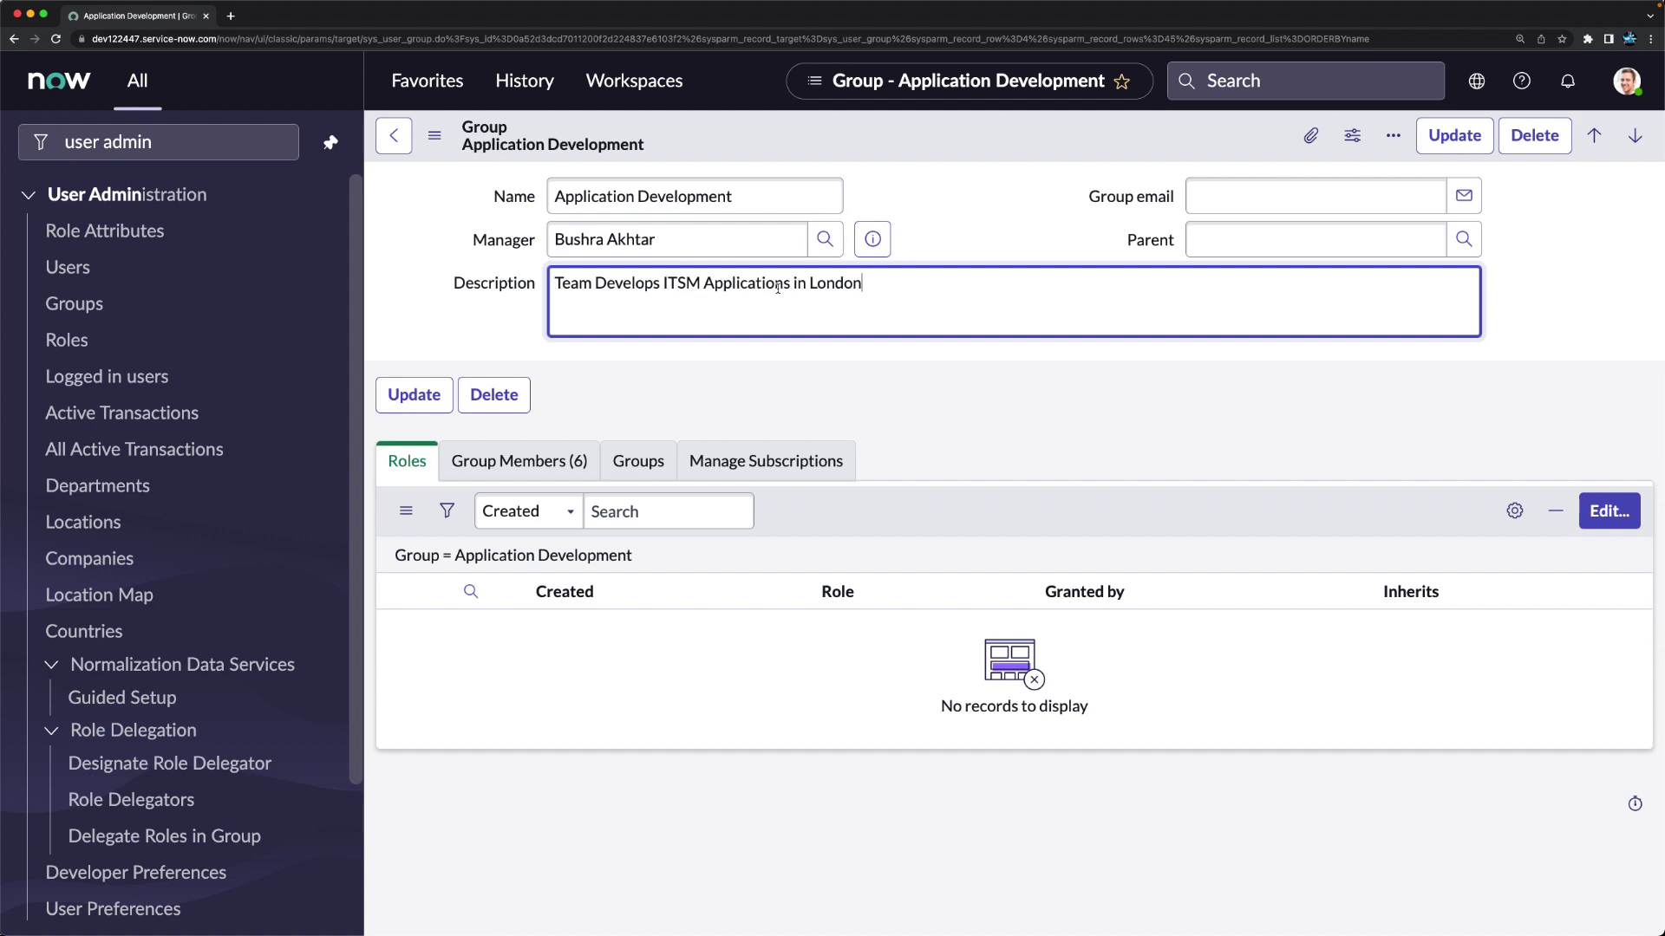
{"action": "key", "text": "shift+Tab"}
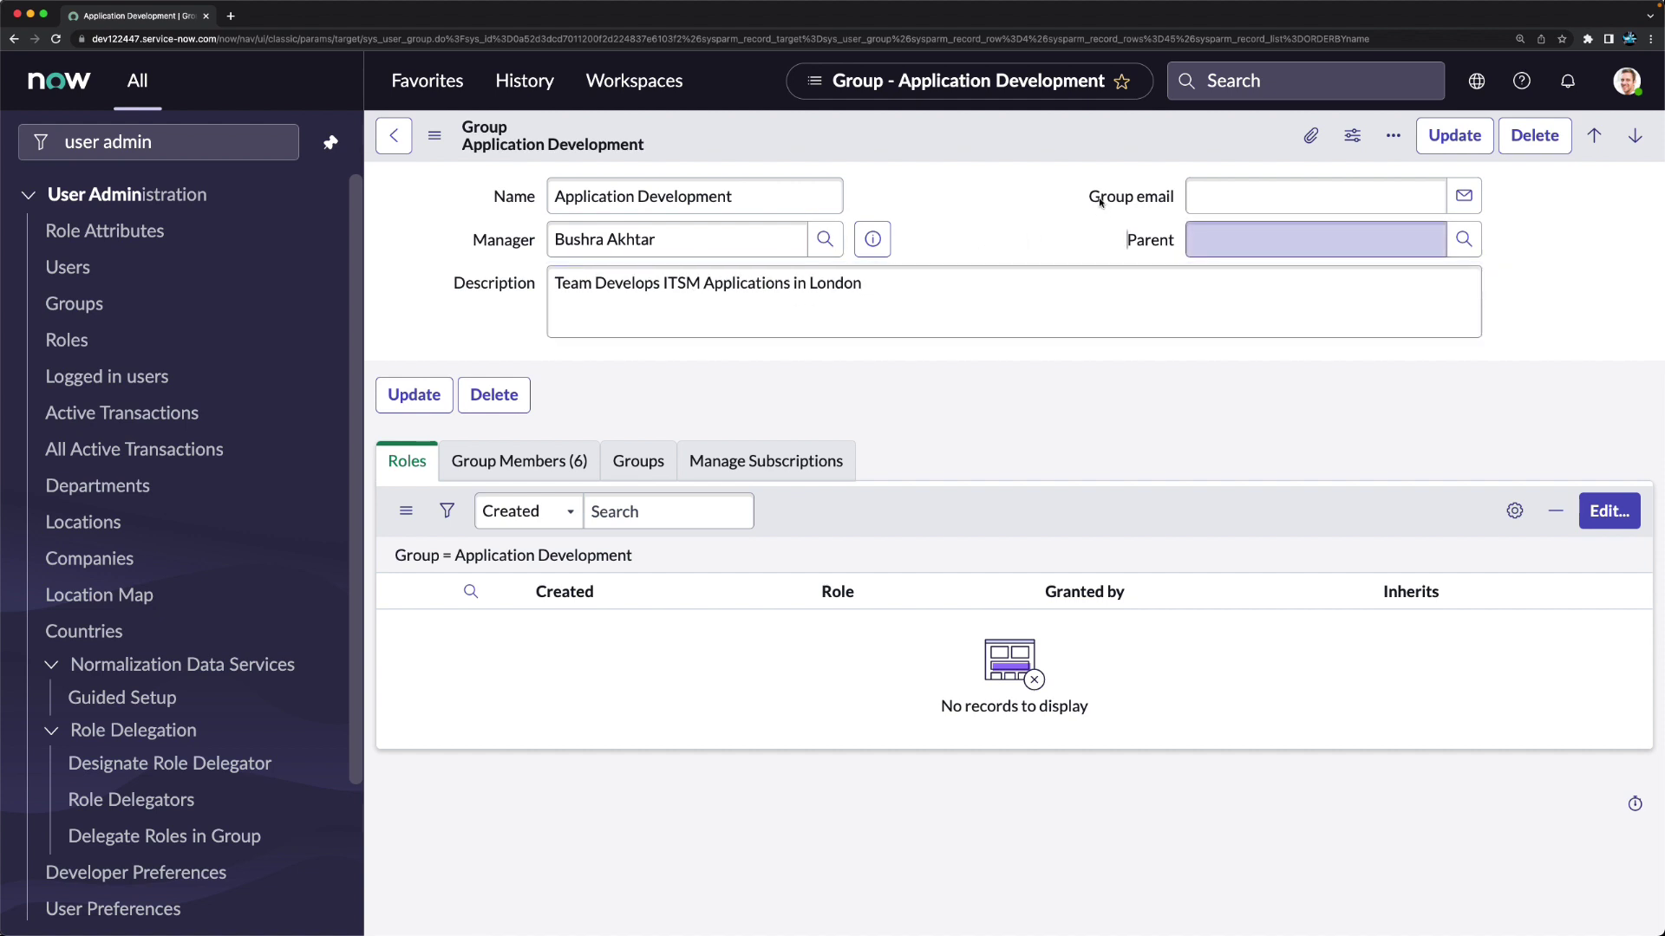
{"action": "left_click", "coordinate": [1085, 194]}
{"action": "left_click_drag", "start_coordinate": [1085, 194], "coordinate": [1182, 205]}
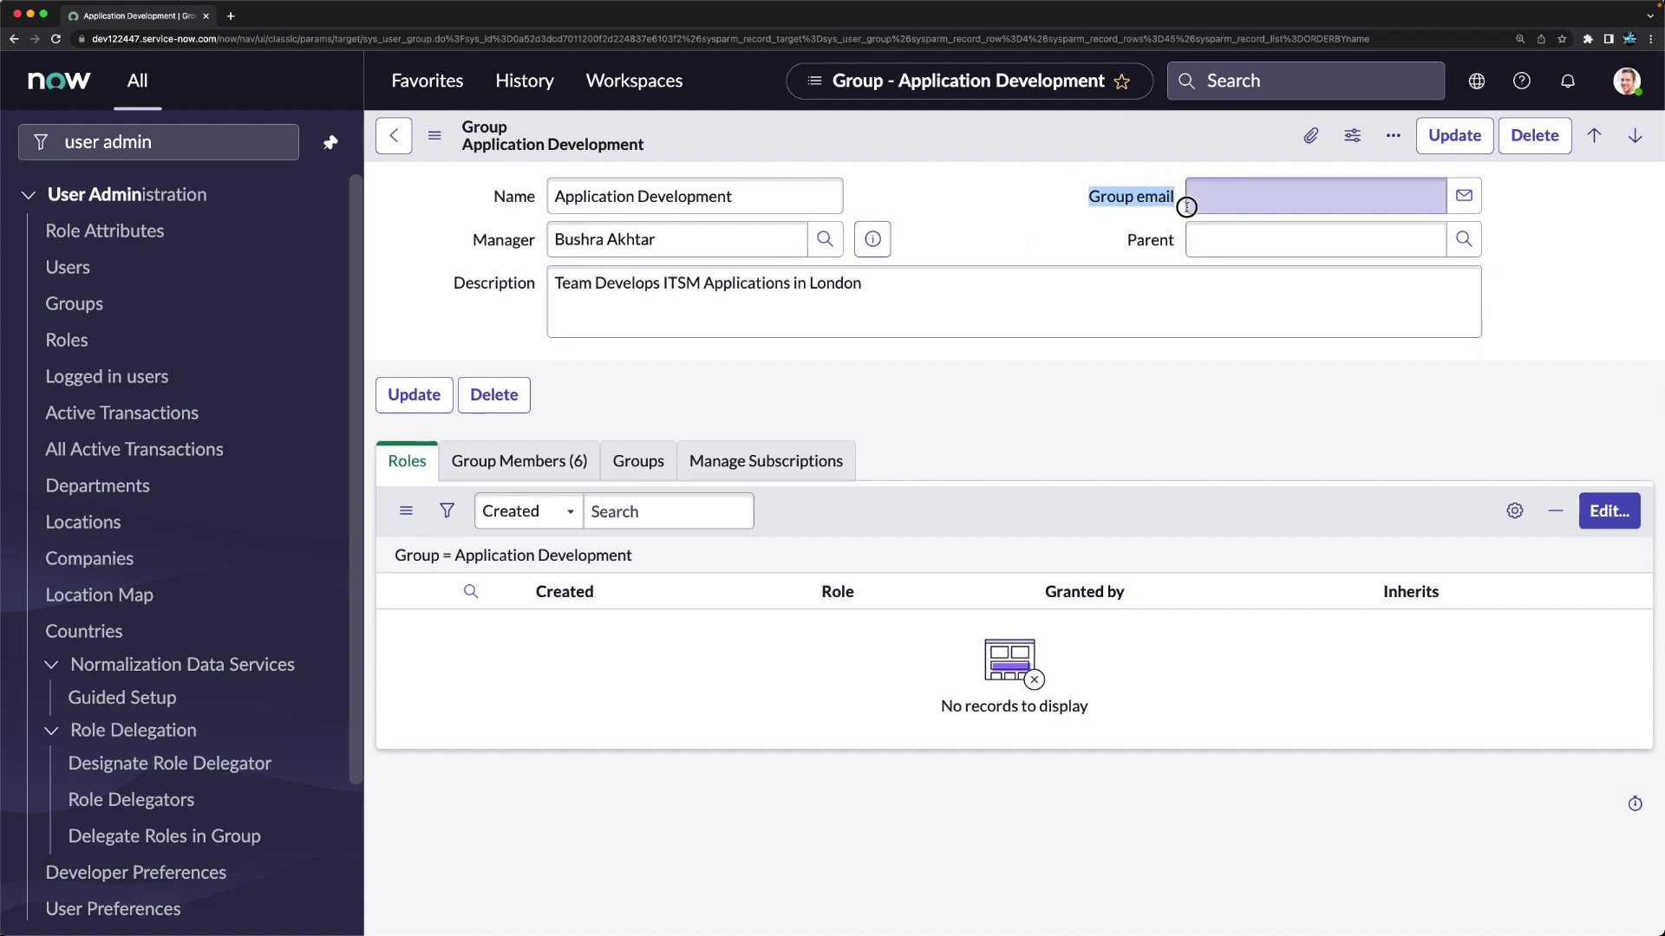
{"action": "left_click", "coordinate": [1128, 241]}
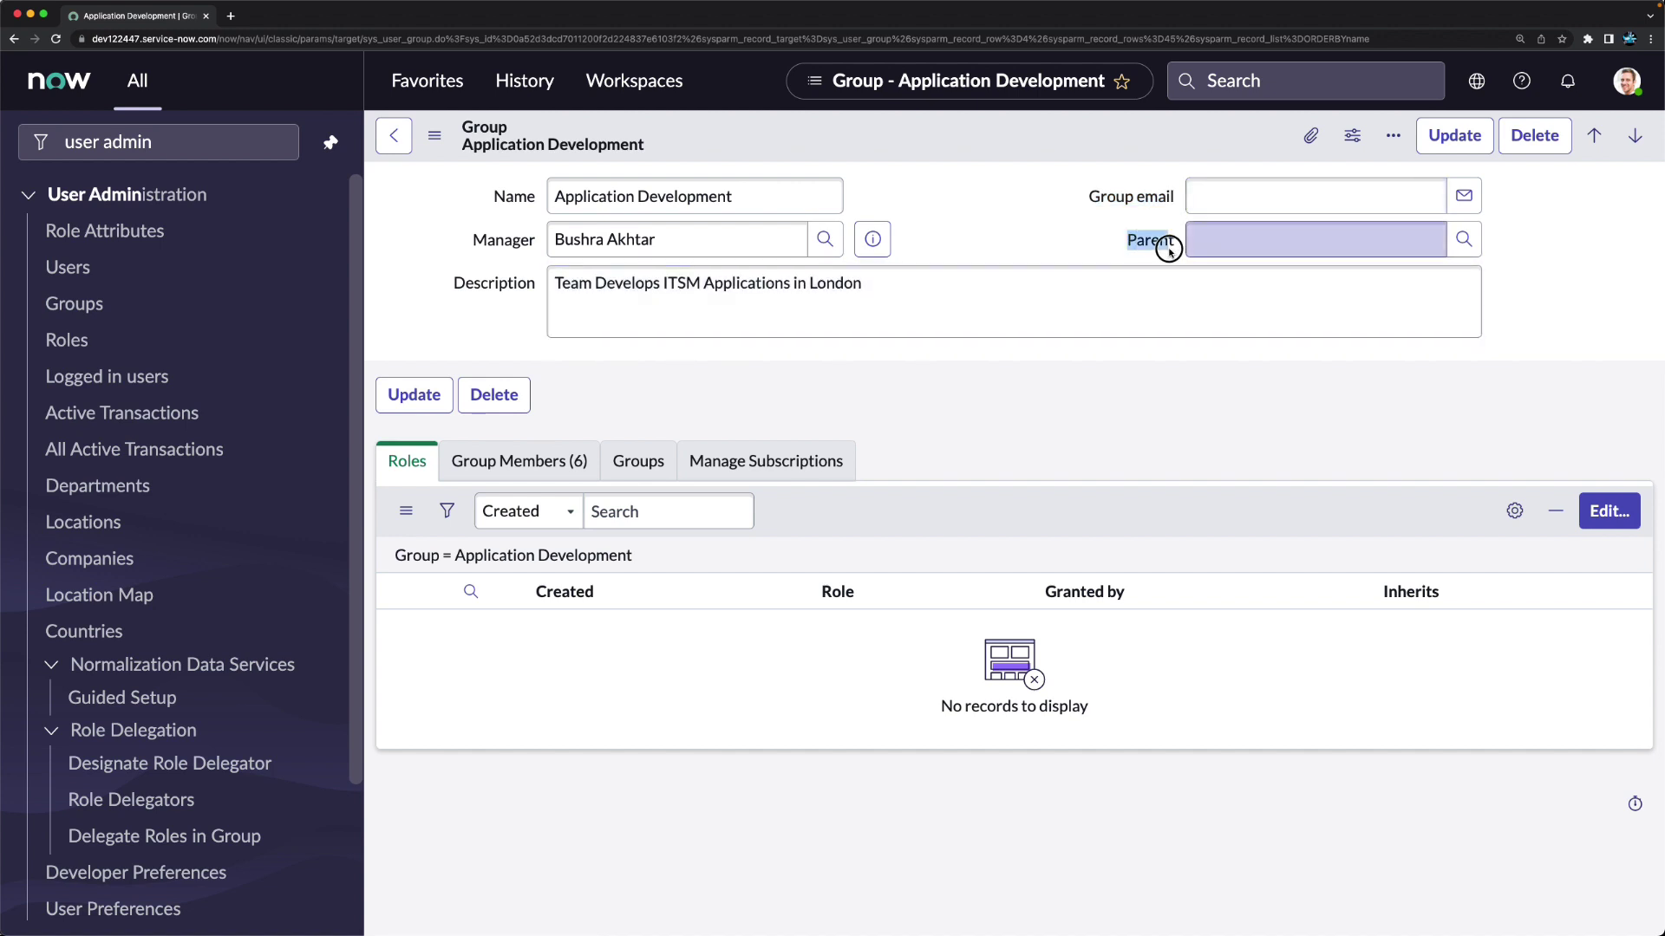
{"action": "left_click", "coordinate": [1157, 242]}
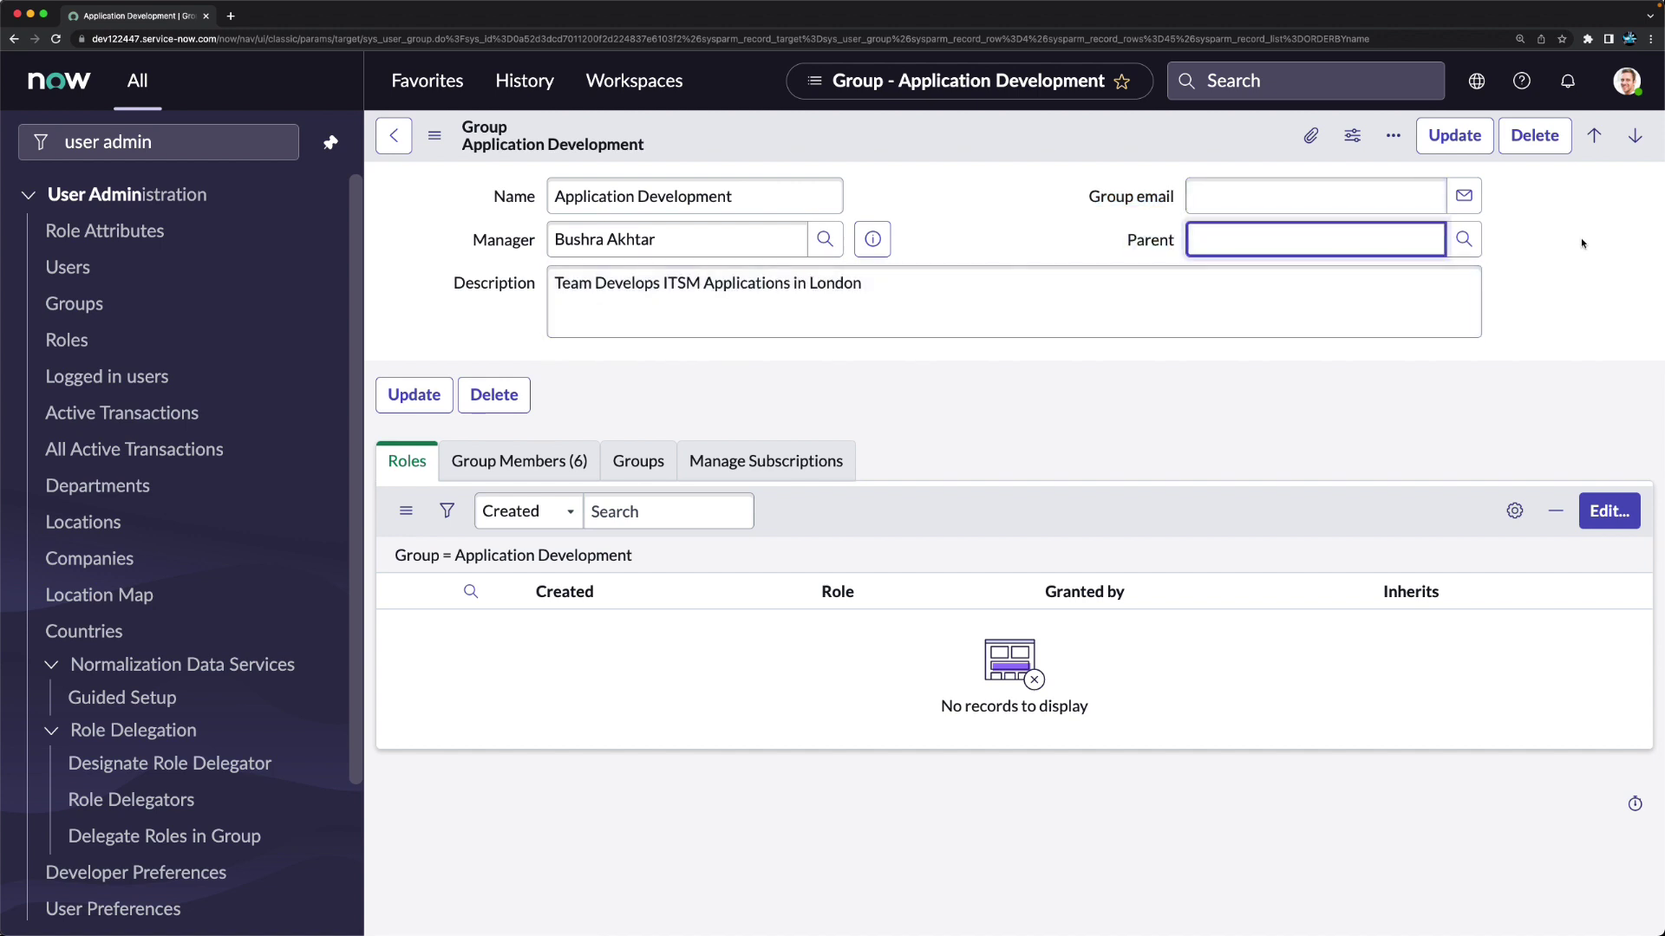
{"action": "left_click", "coordinate": [1465, 244]}
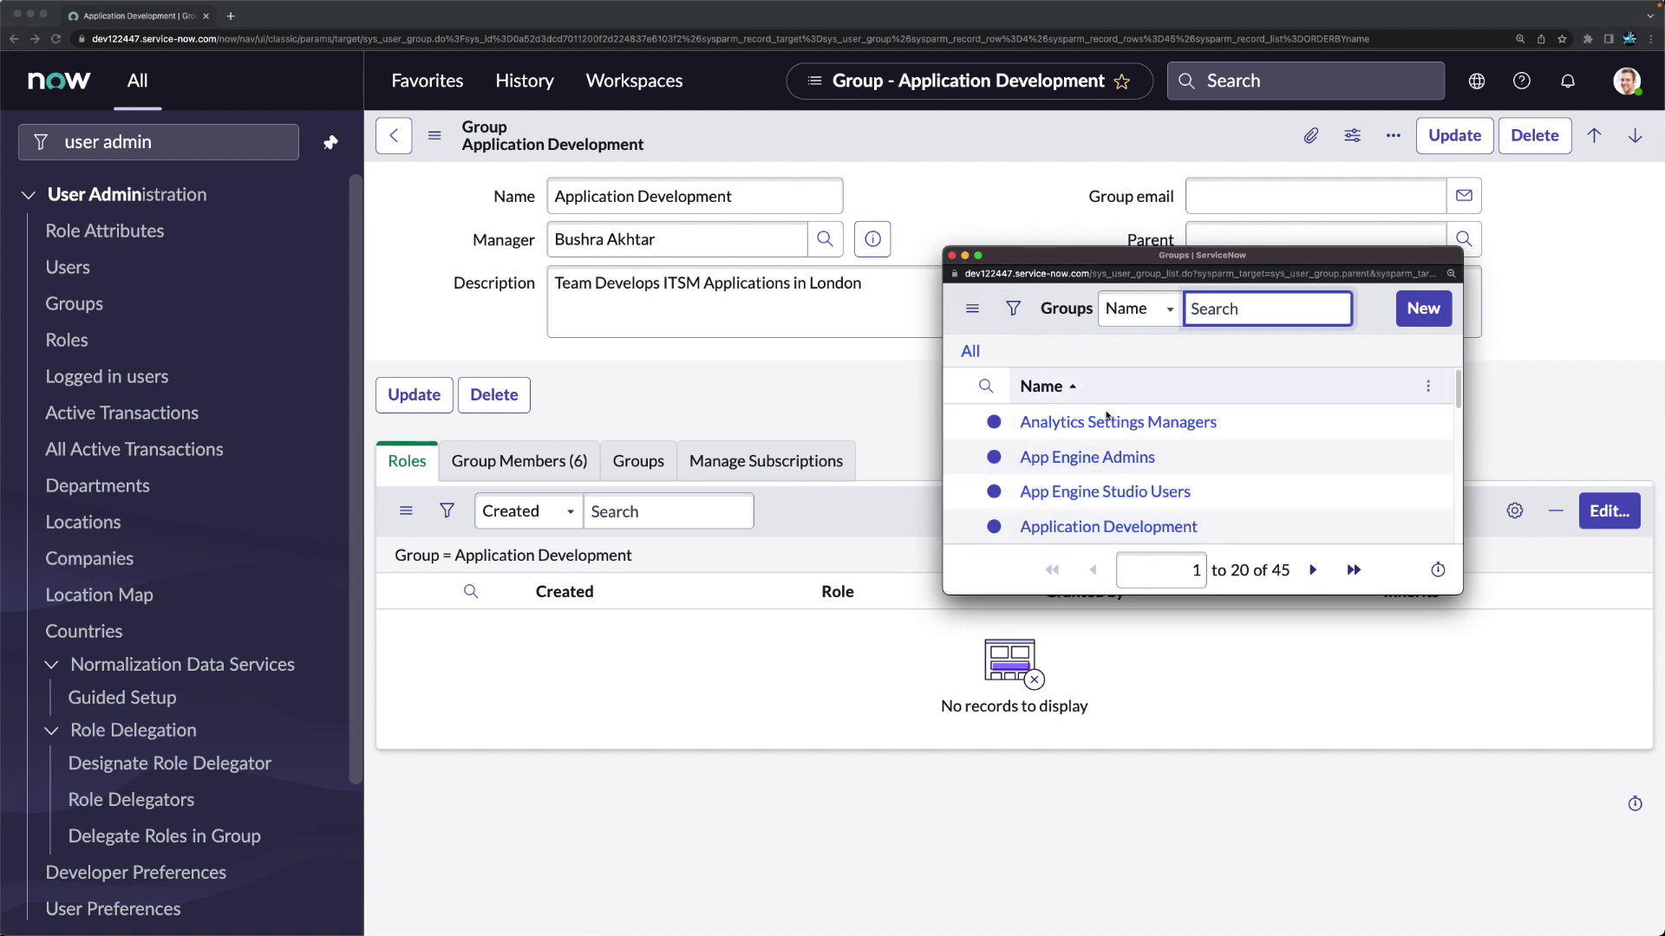
{"action": "left_click", "coordinate": [1088, 459]}
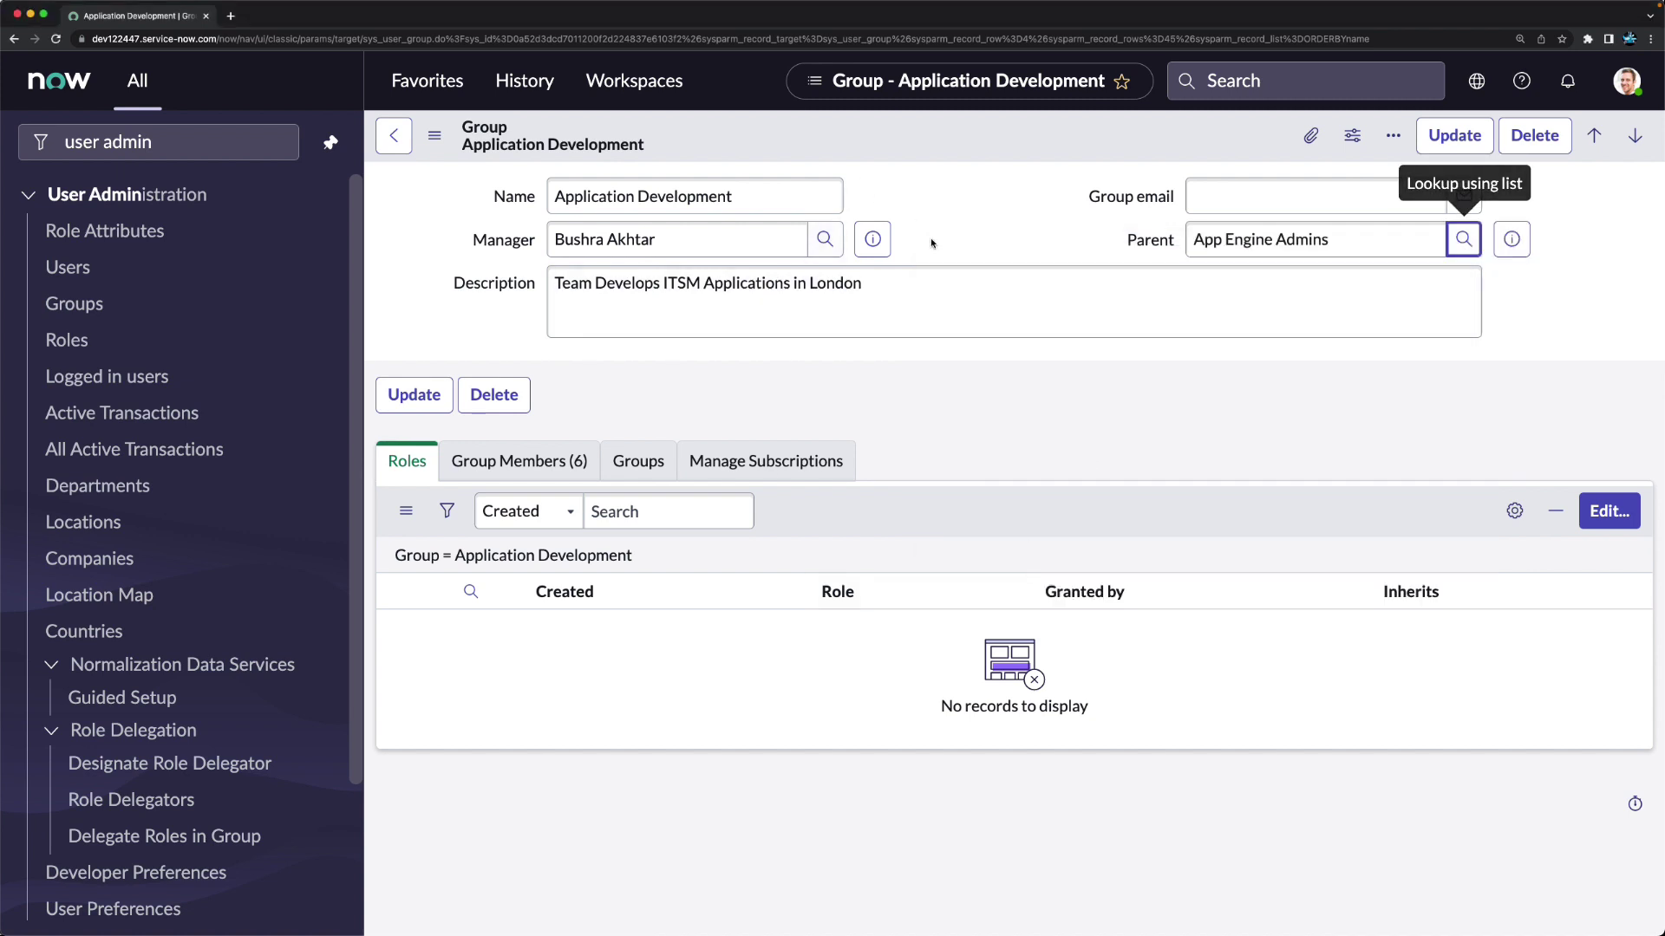
{"action": "right_click", "coordinate": [938, 145]}
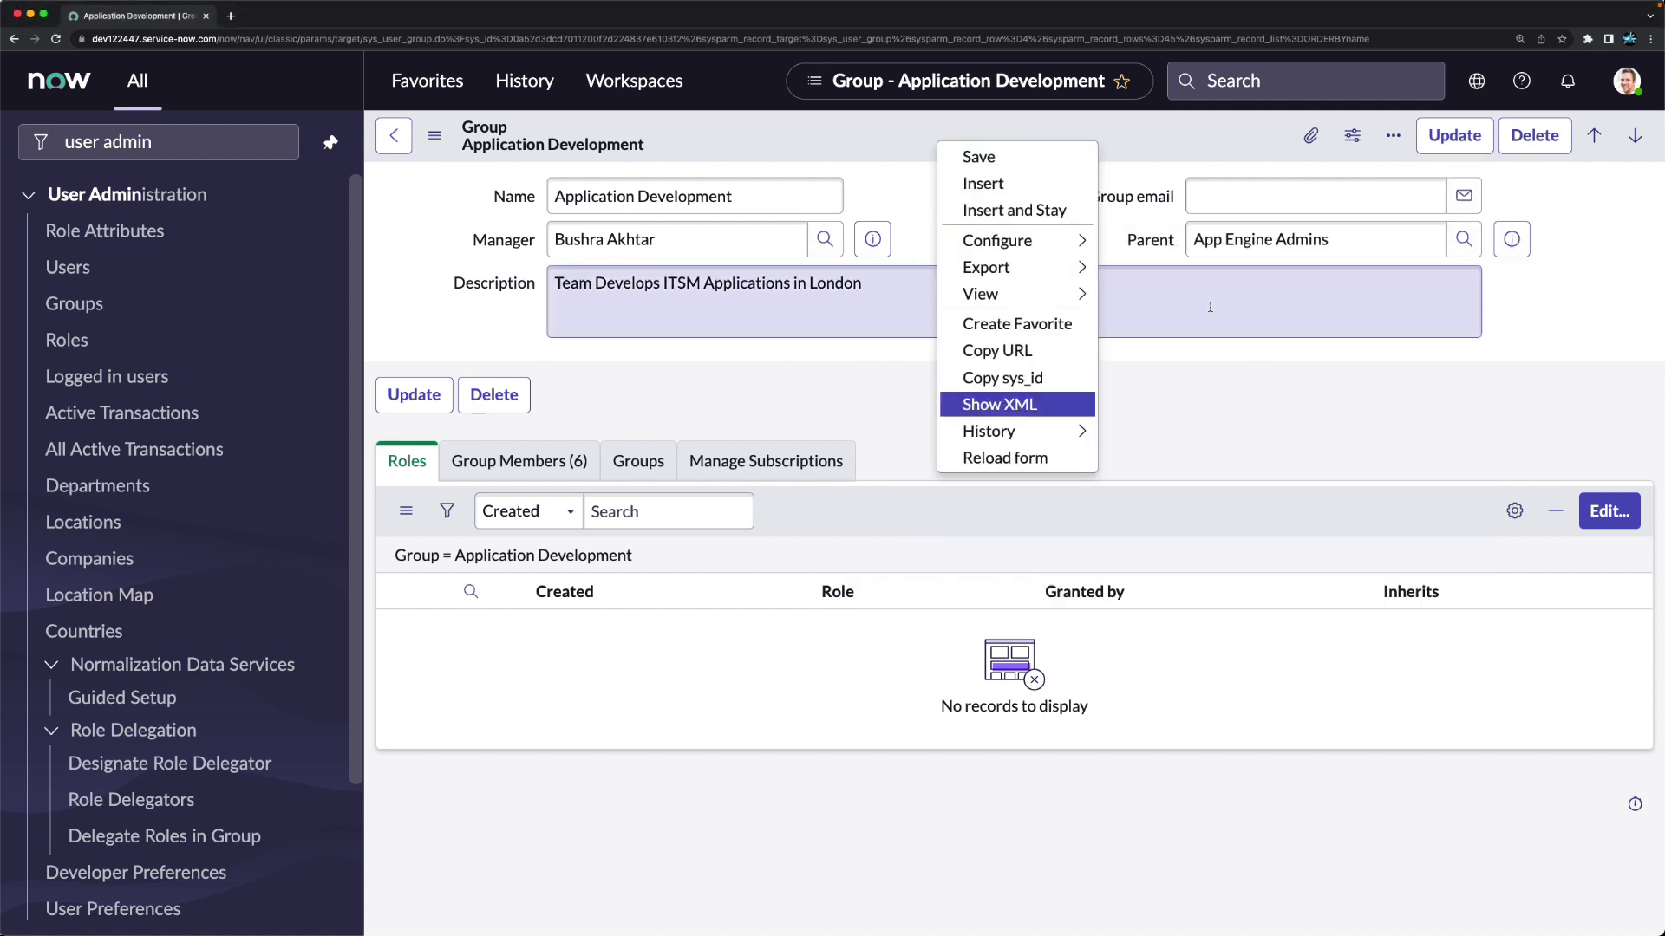
{"action": "left_click", "coordinate": [918, 123]}
{"action": "right_click", "coordinate": [899, 165]}
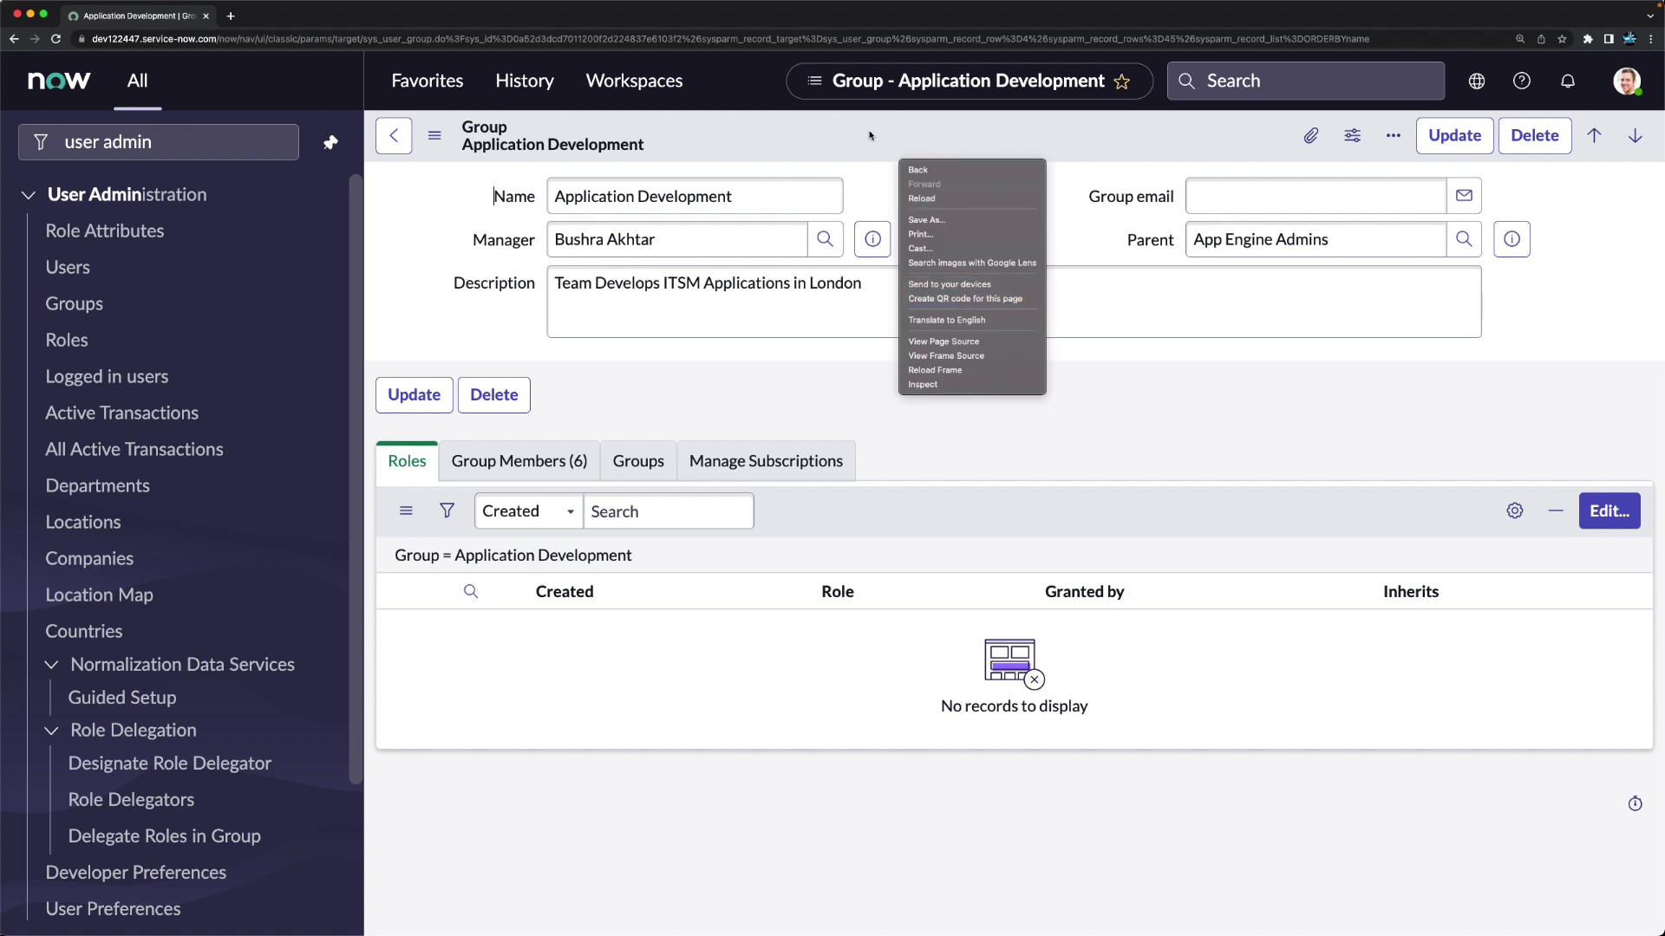
{"action": "right_click", "coordinate": [871, 136]}
{"action": "left_click", "coordinate": [919, 449]}
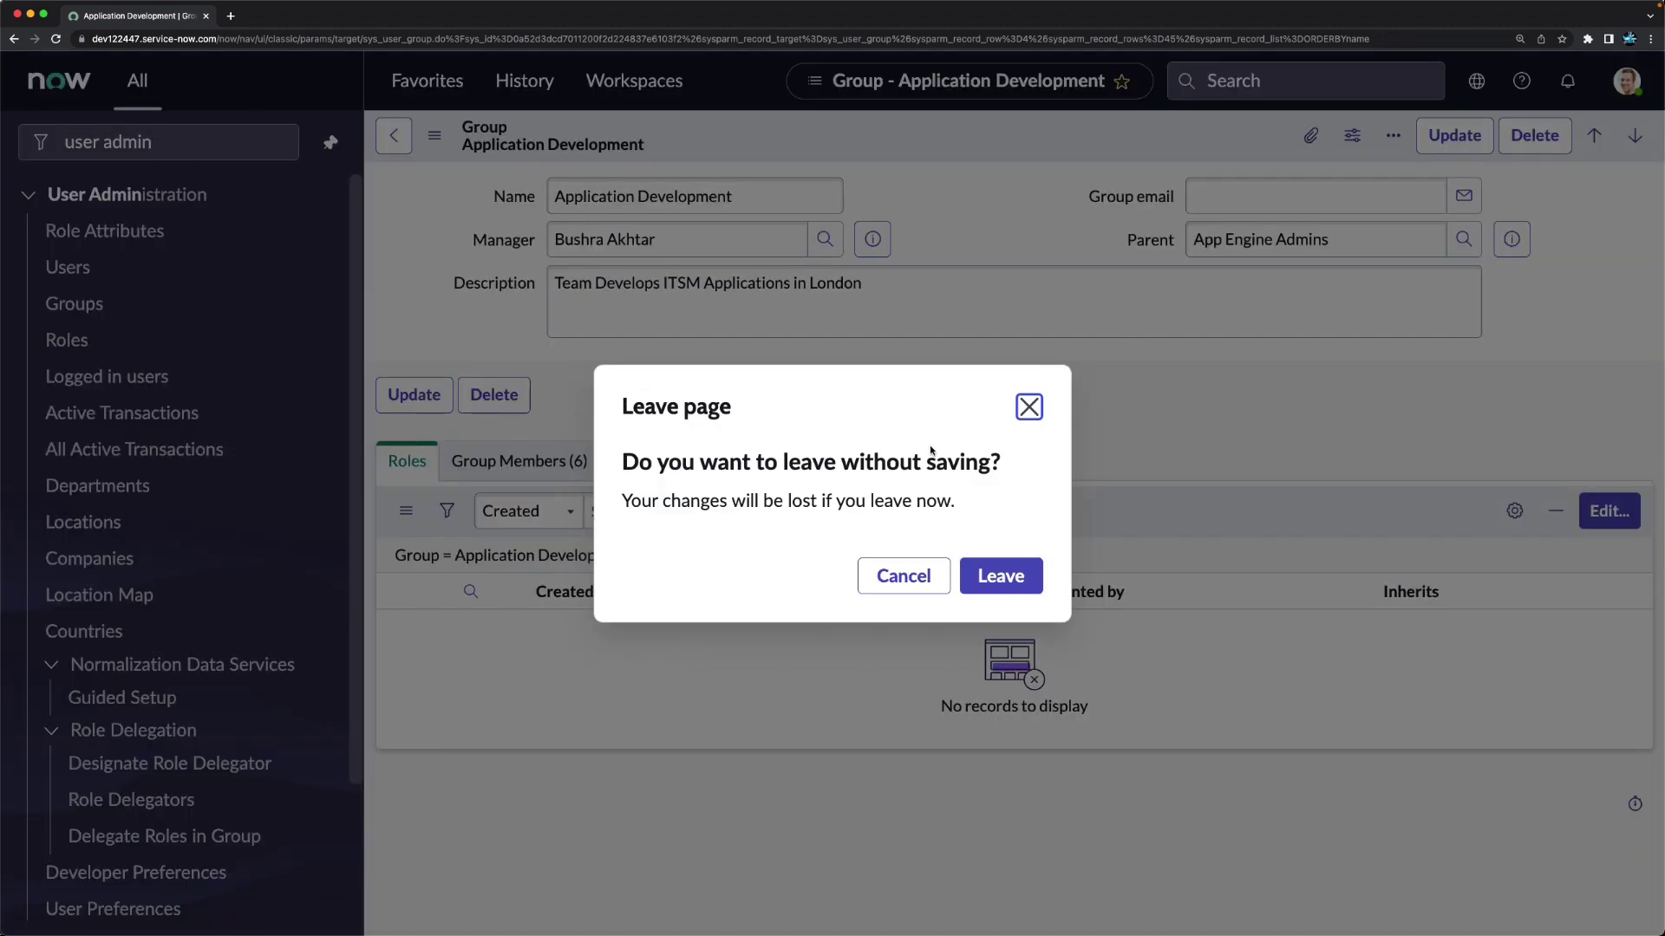
{"action": "left_click", "coordinate": [998, 579]}
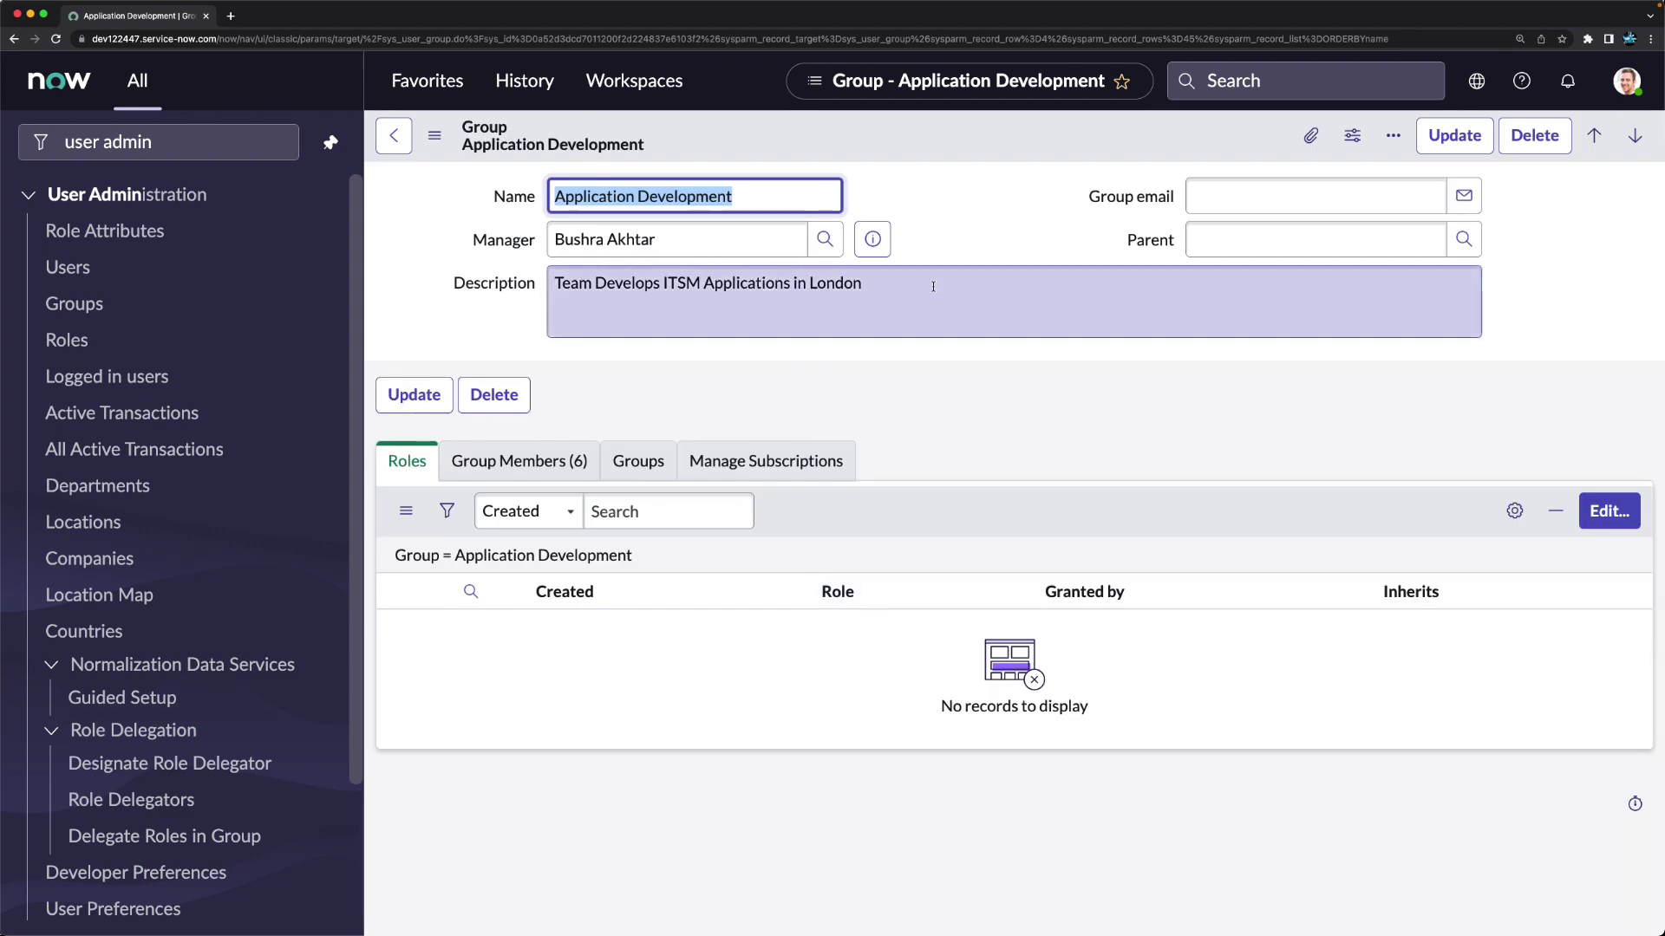
- Browse the group's Members, Roles and Groups related lists, confirming it has no child groups
{"action": "left_click", "coordinate": [997, 225]}
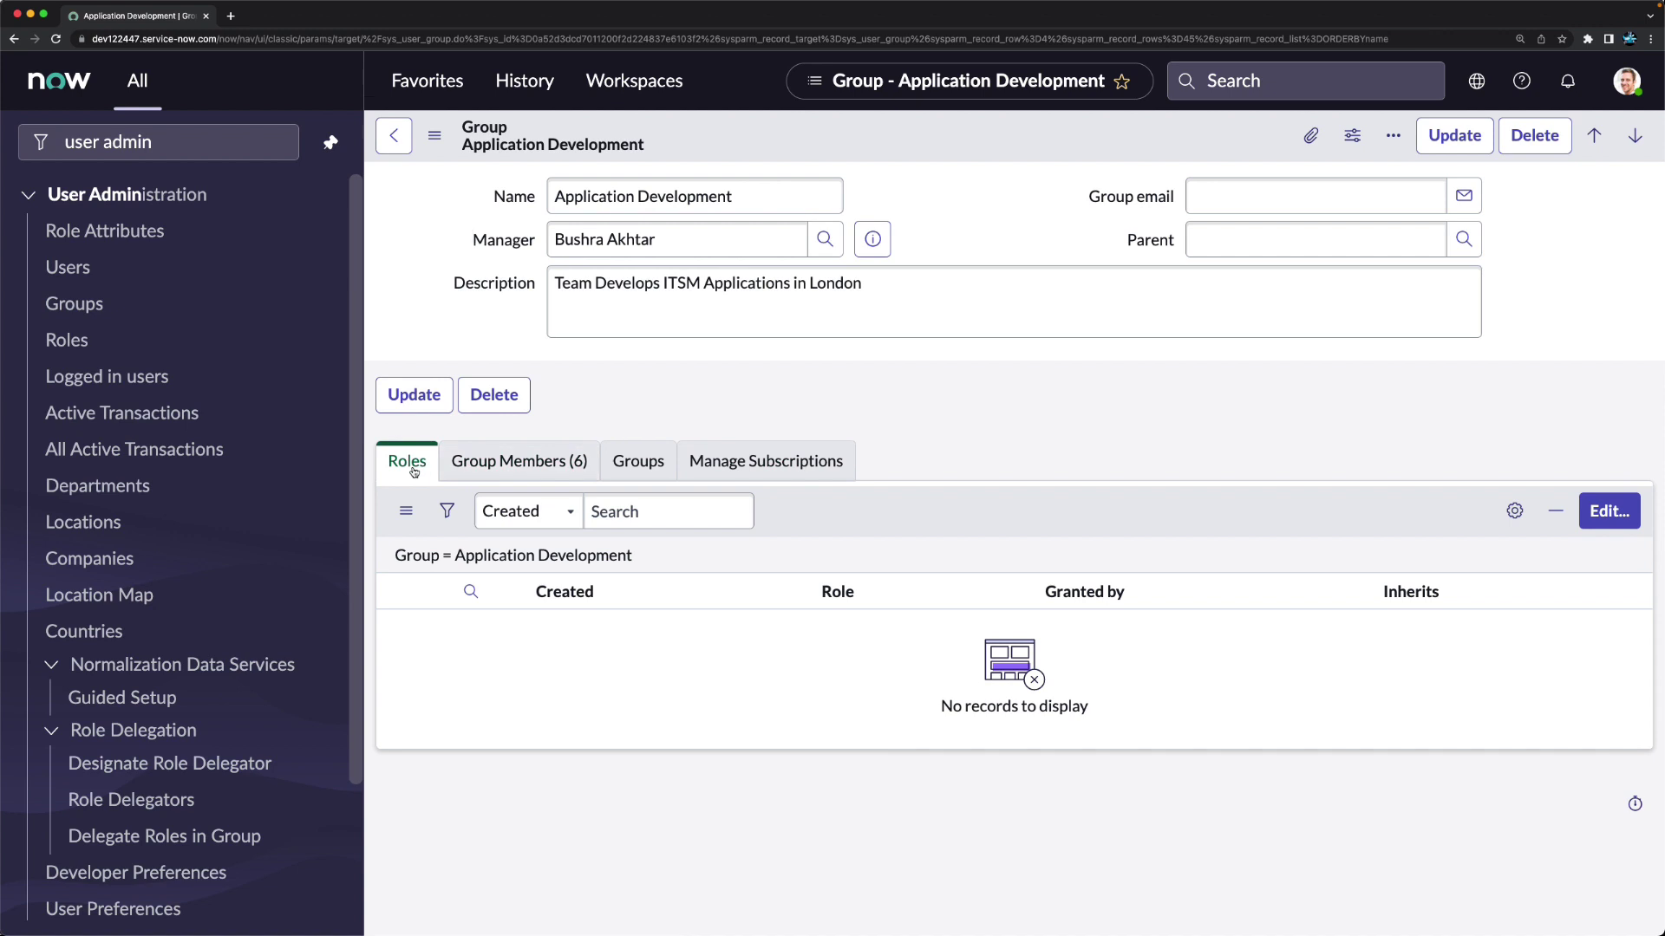
{"action": "left_click", "coordinate": [521, 463]}
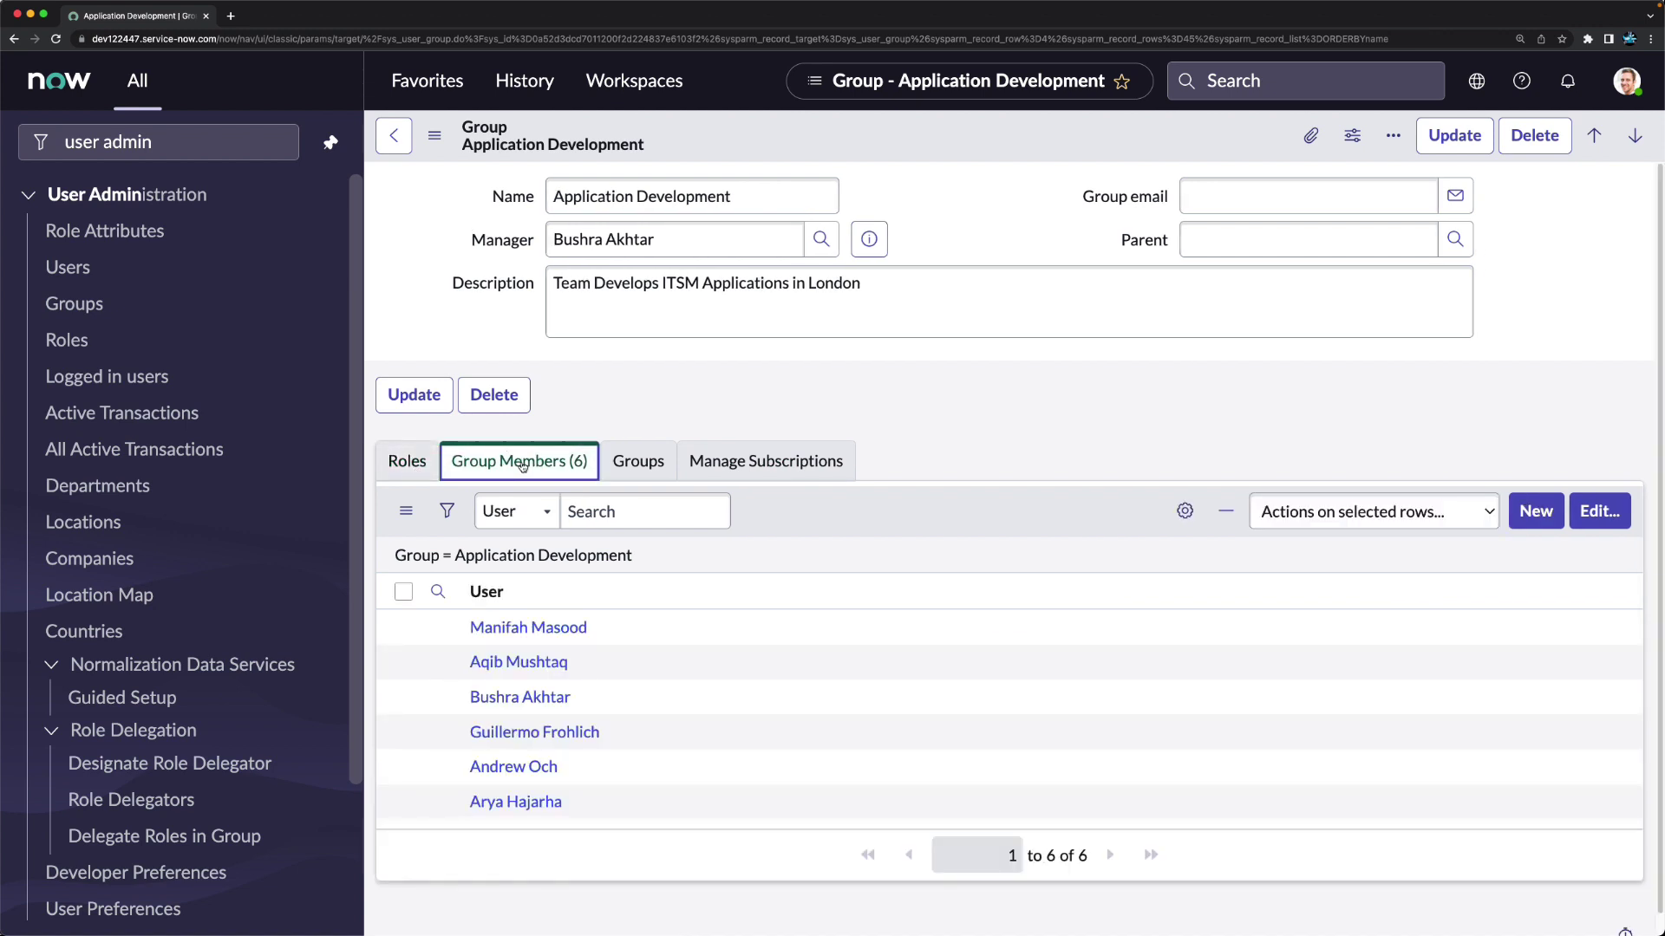
{"action": "scroll", "coordinate": [758, 479], "scroll_direction": "down", "scroll_amount": 1}
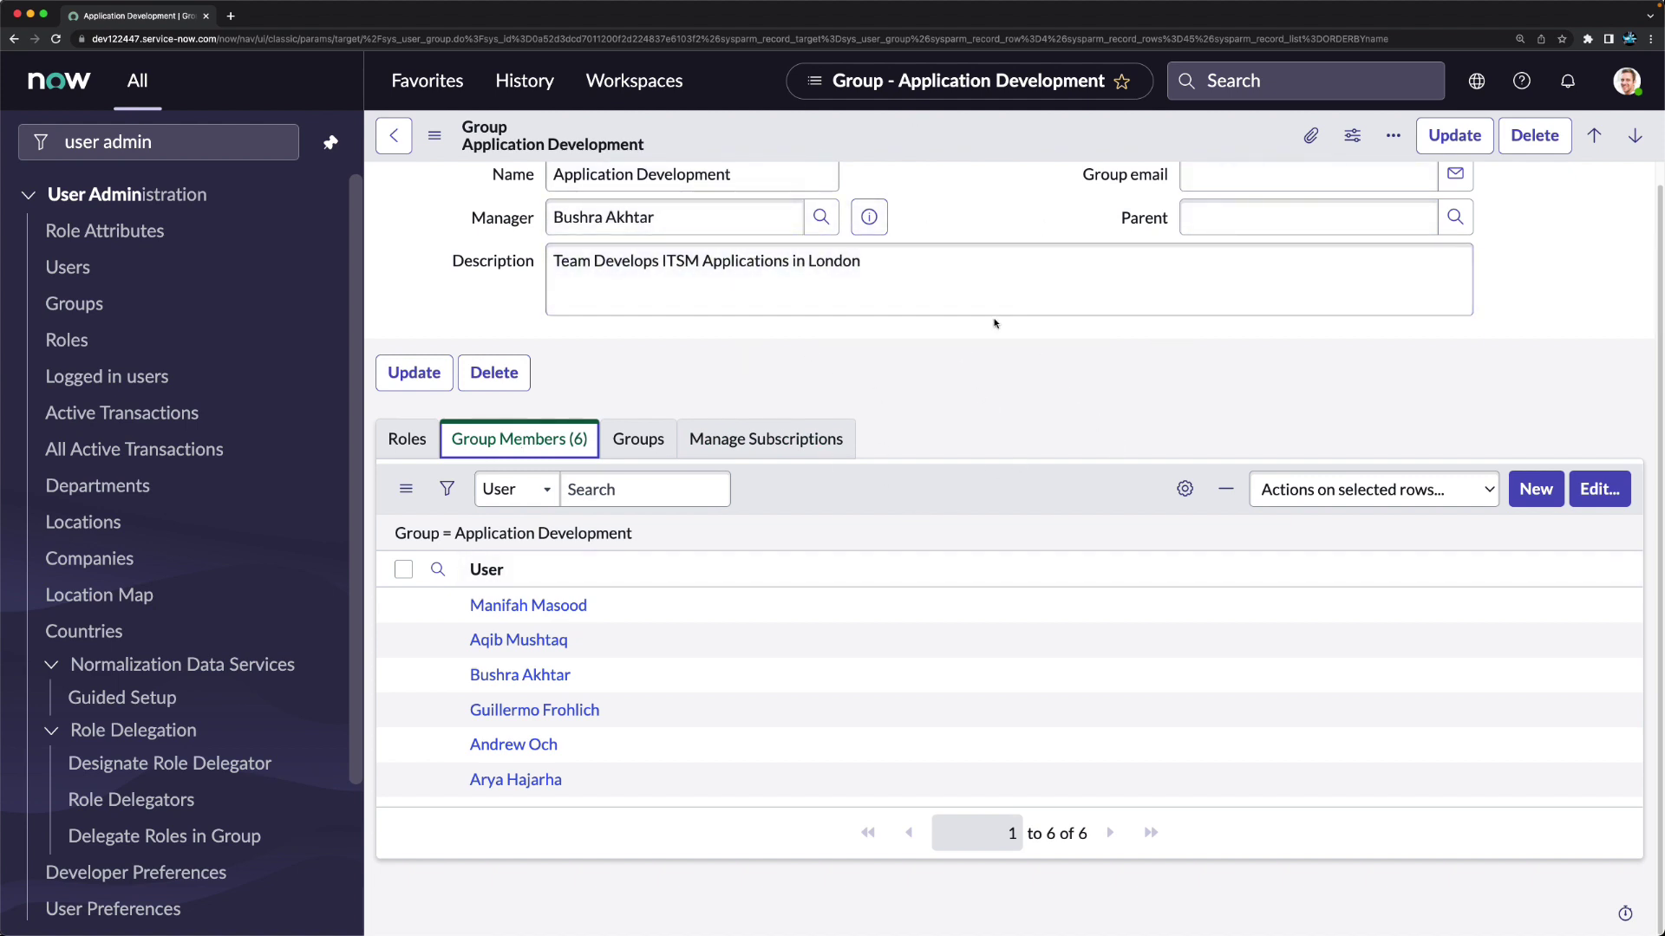
{"action": "left_click", "coordinate": [637, 445]}
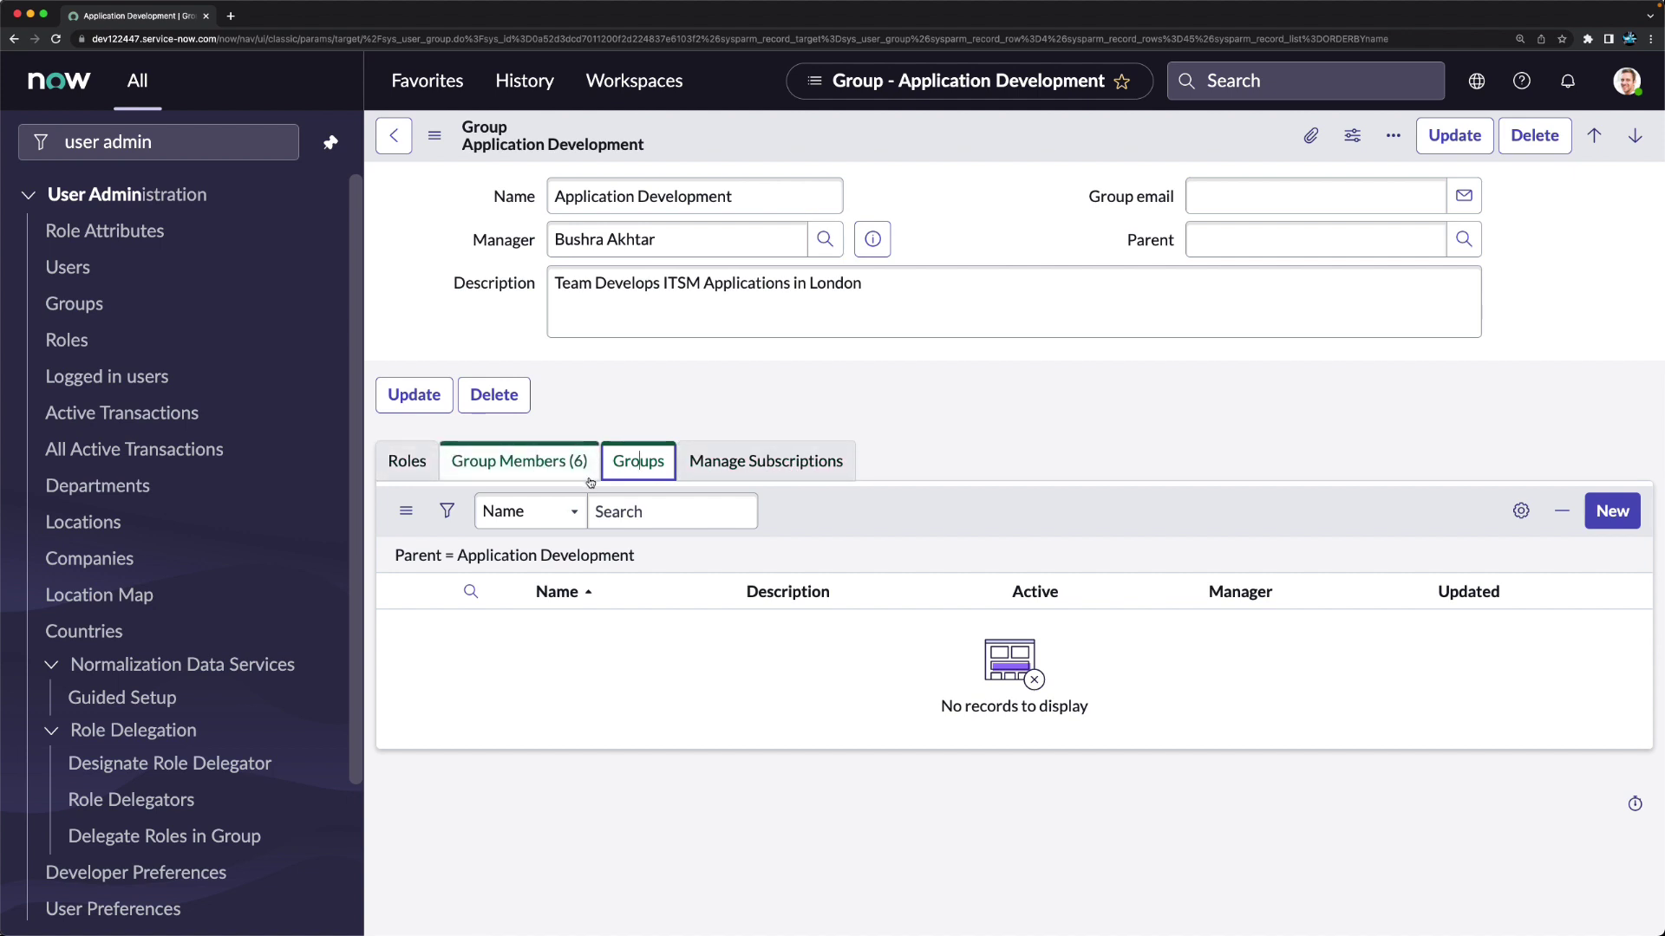
{"action": "left_click", "coordinate": [407, 461]}
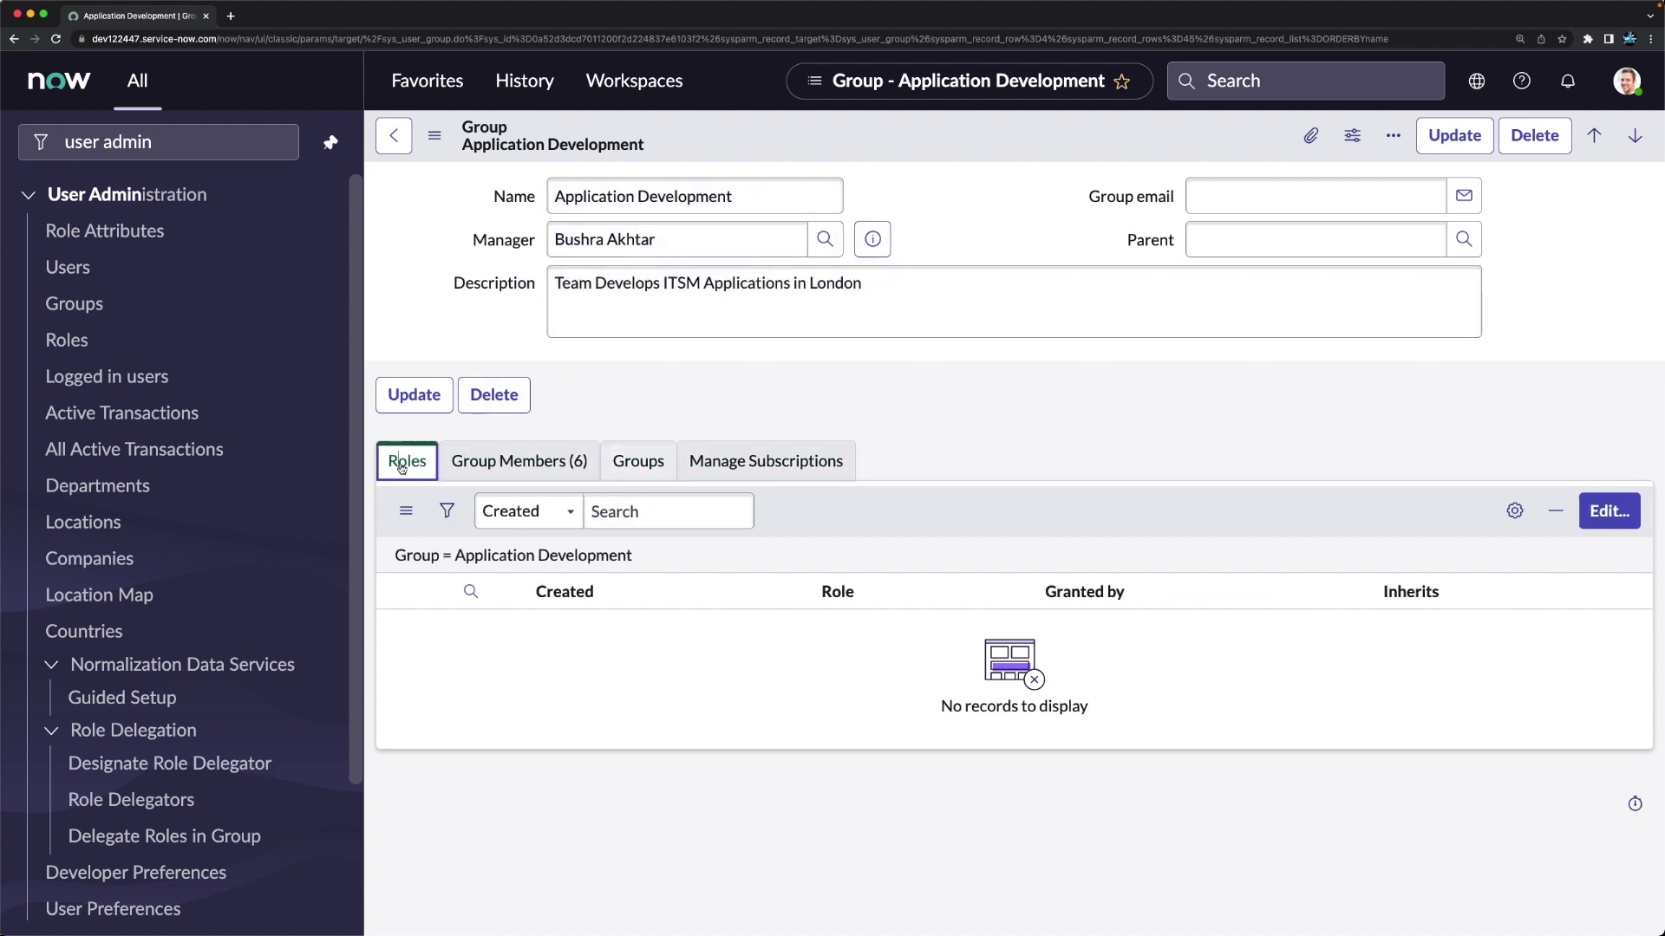
{"action": "left_click", "coordinate": [516, 473]}
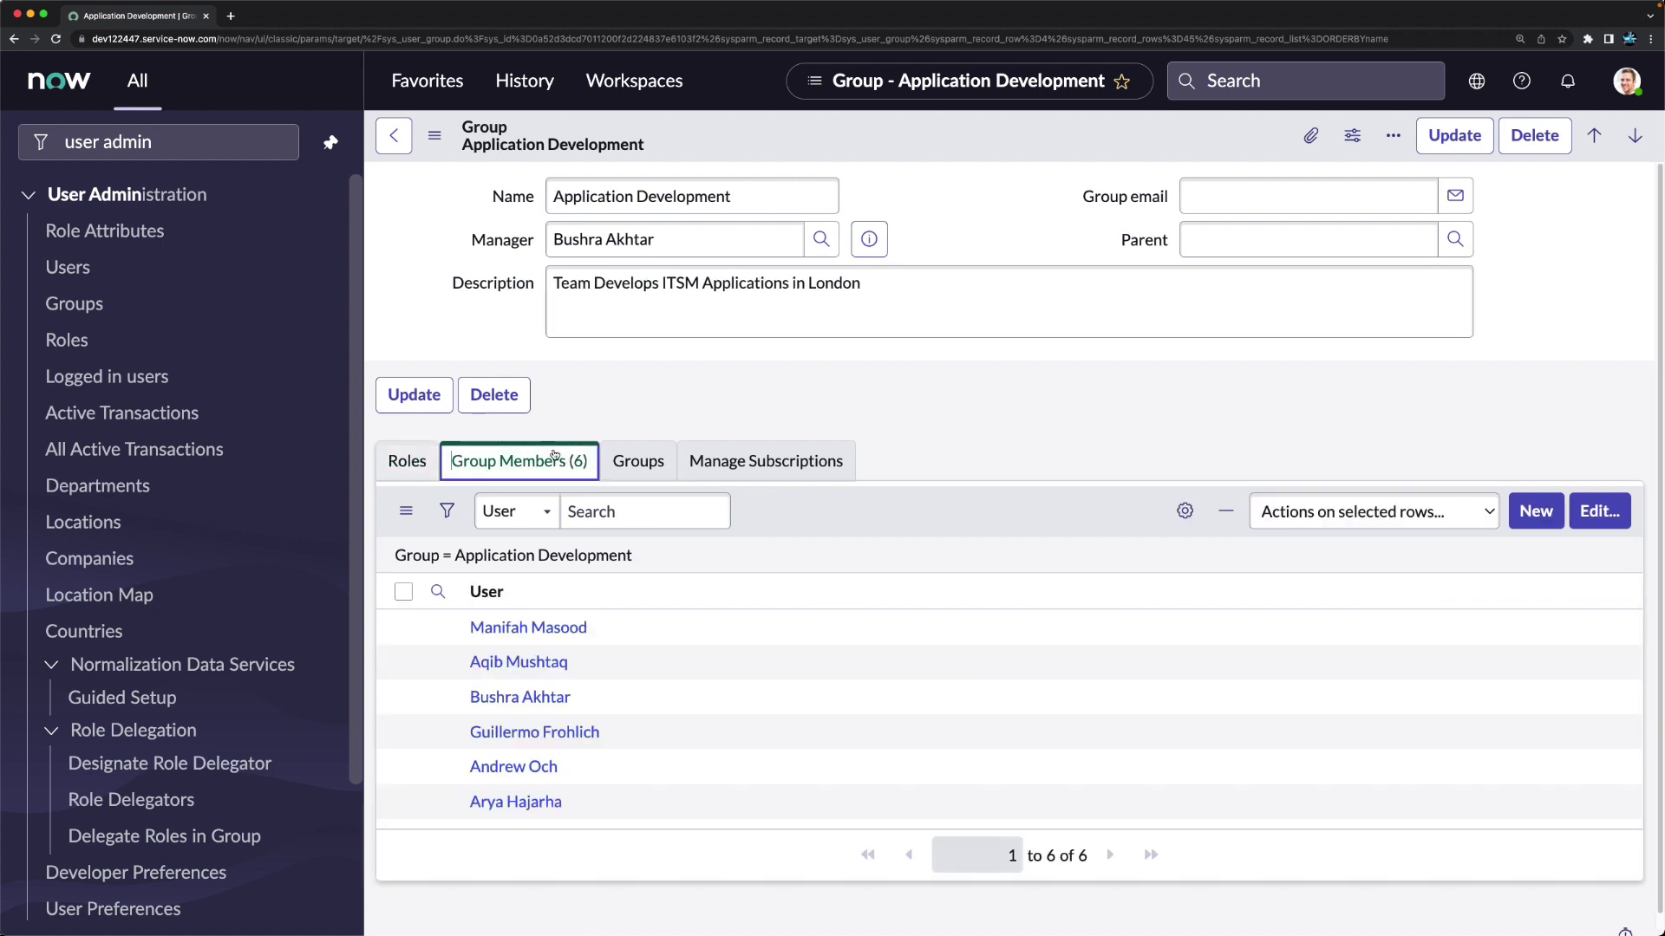
{"action": "left_click", "coordinate": [644, 466]}
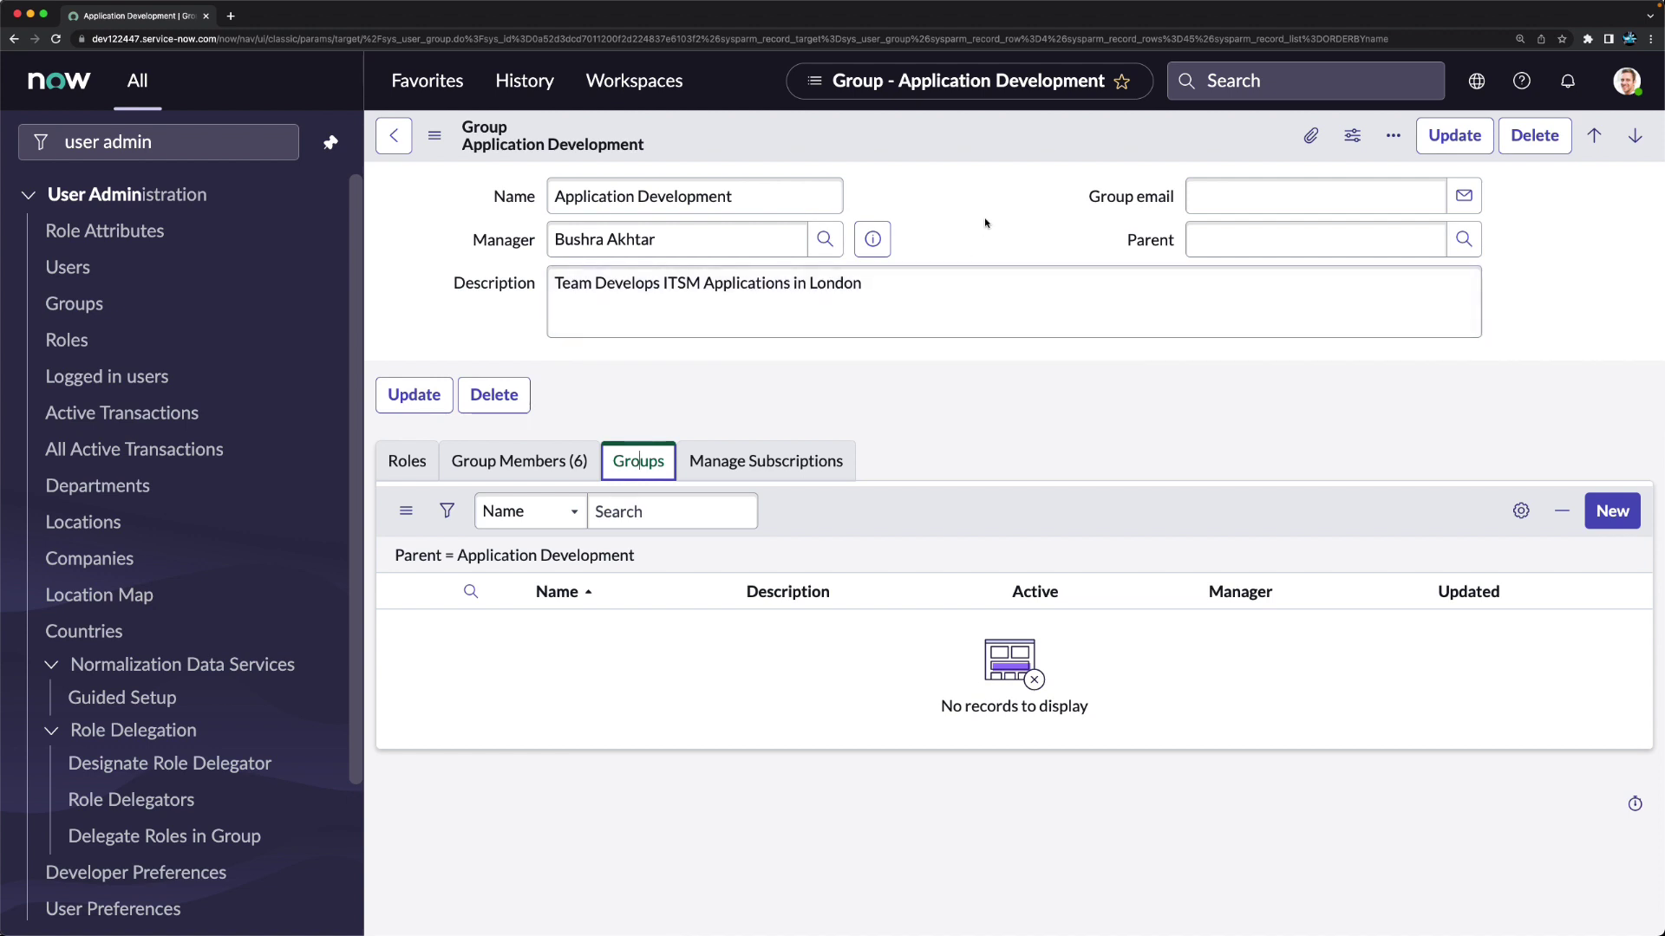
- Add the Type and Source columns to the Groups list through the list column settings
{"action": "left_click", "coordinate": [74, 304]}
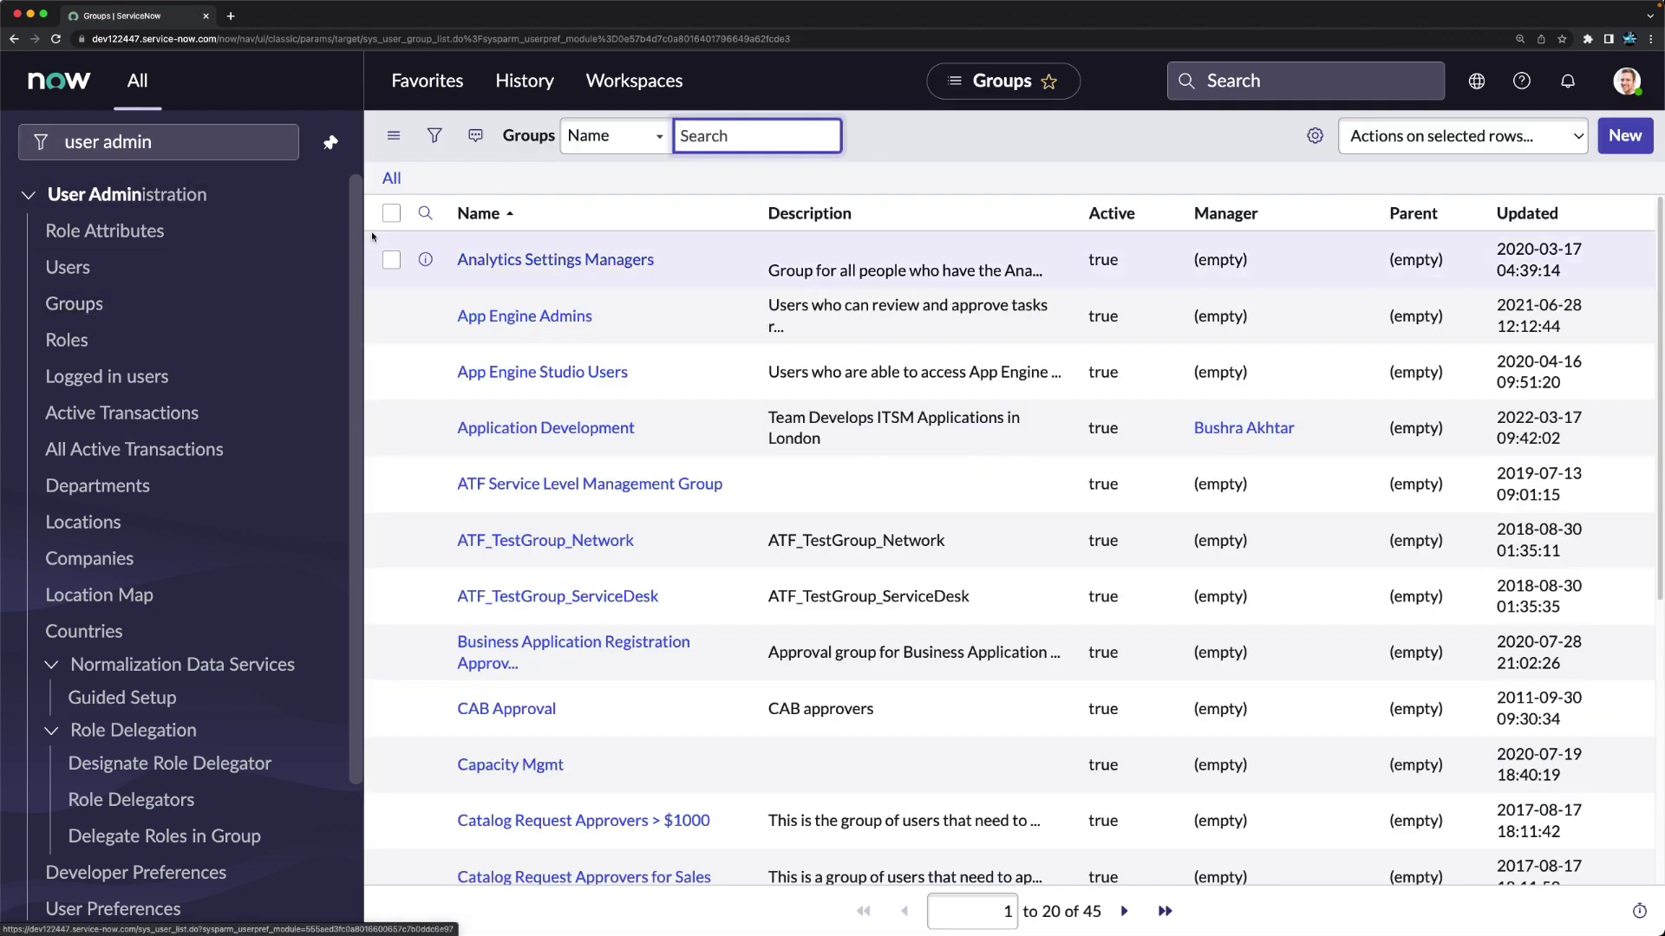
{"action": "left_click", "coordinate": [1316, 137]}
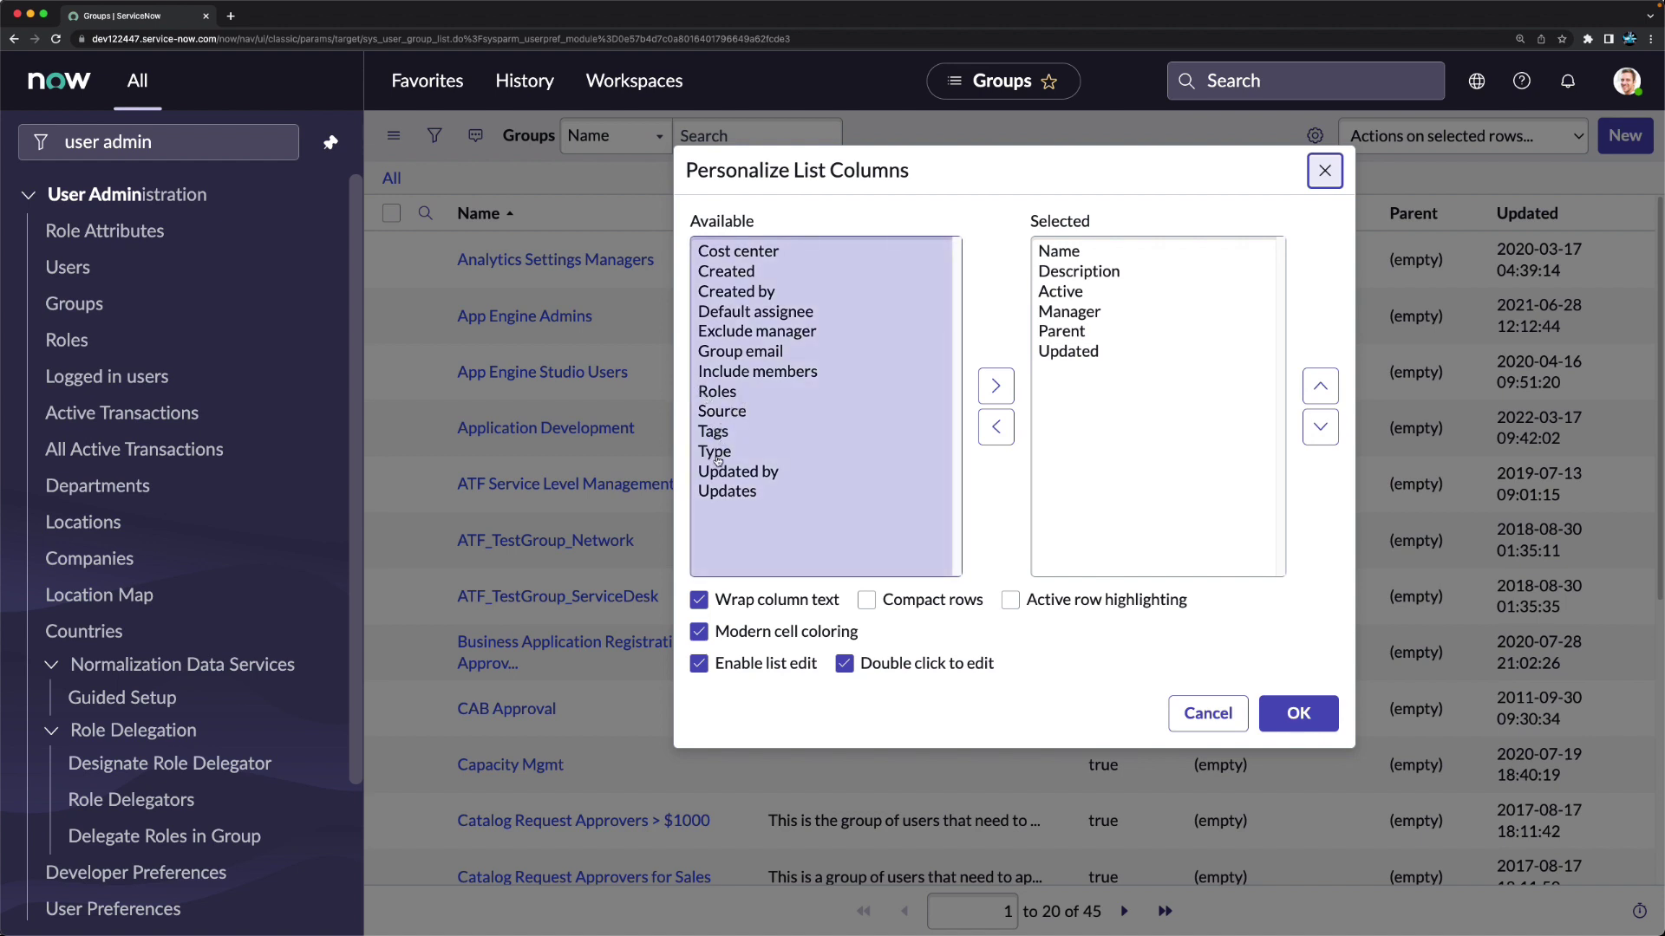
{"action": "double_click", "coordinate": [717, 460]}
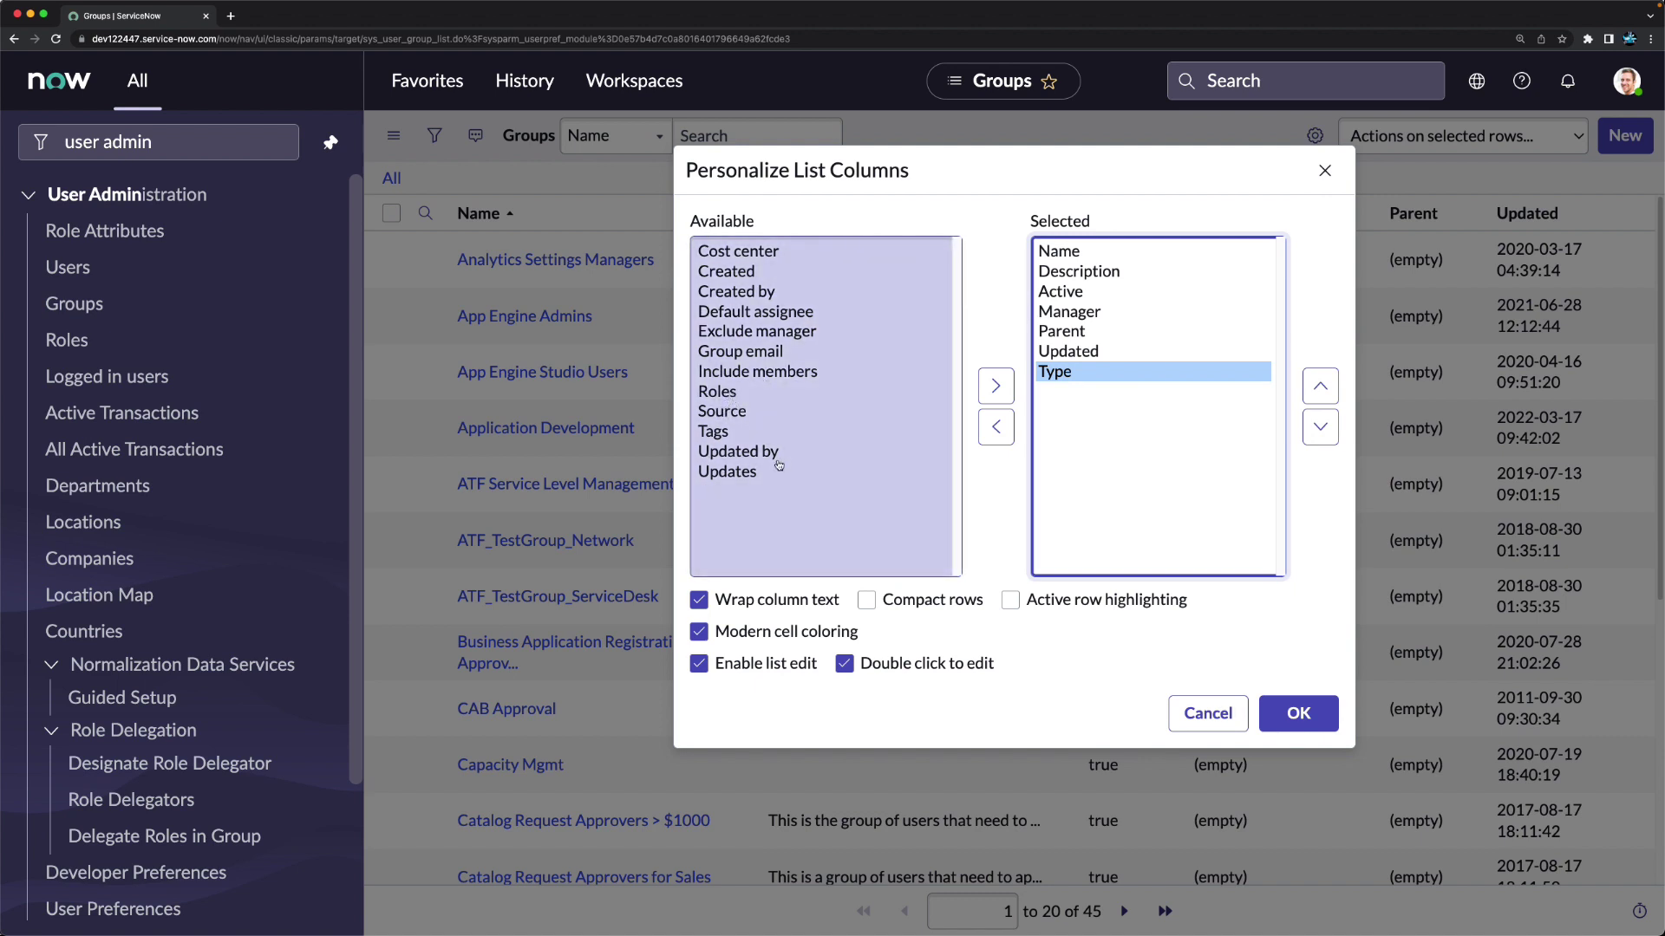
{"action": "double_click", "coordinate": [722, 413]}
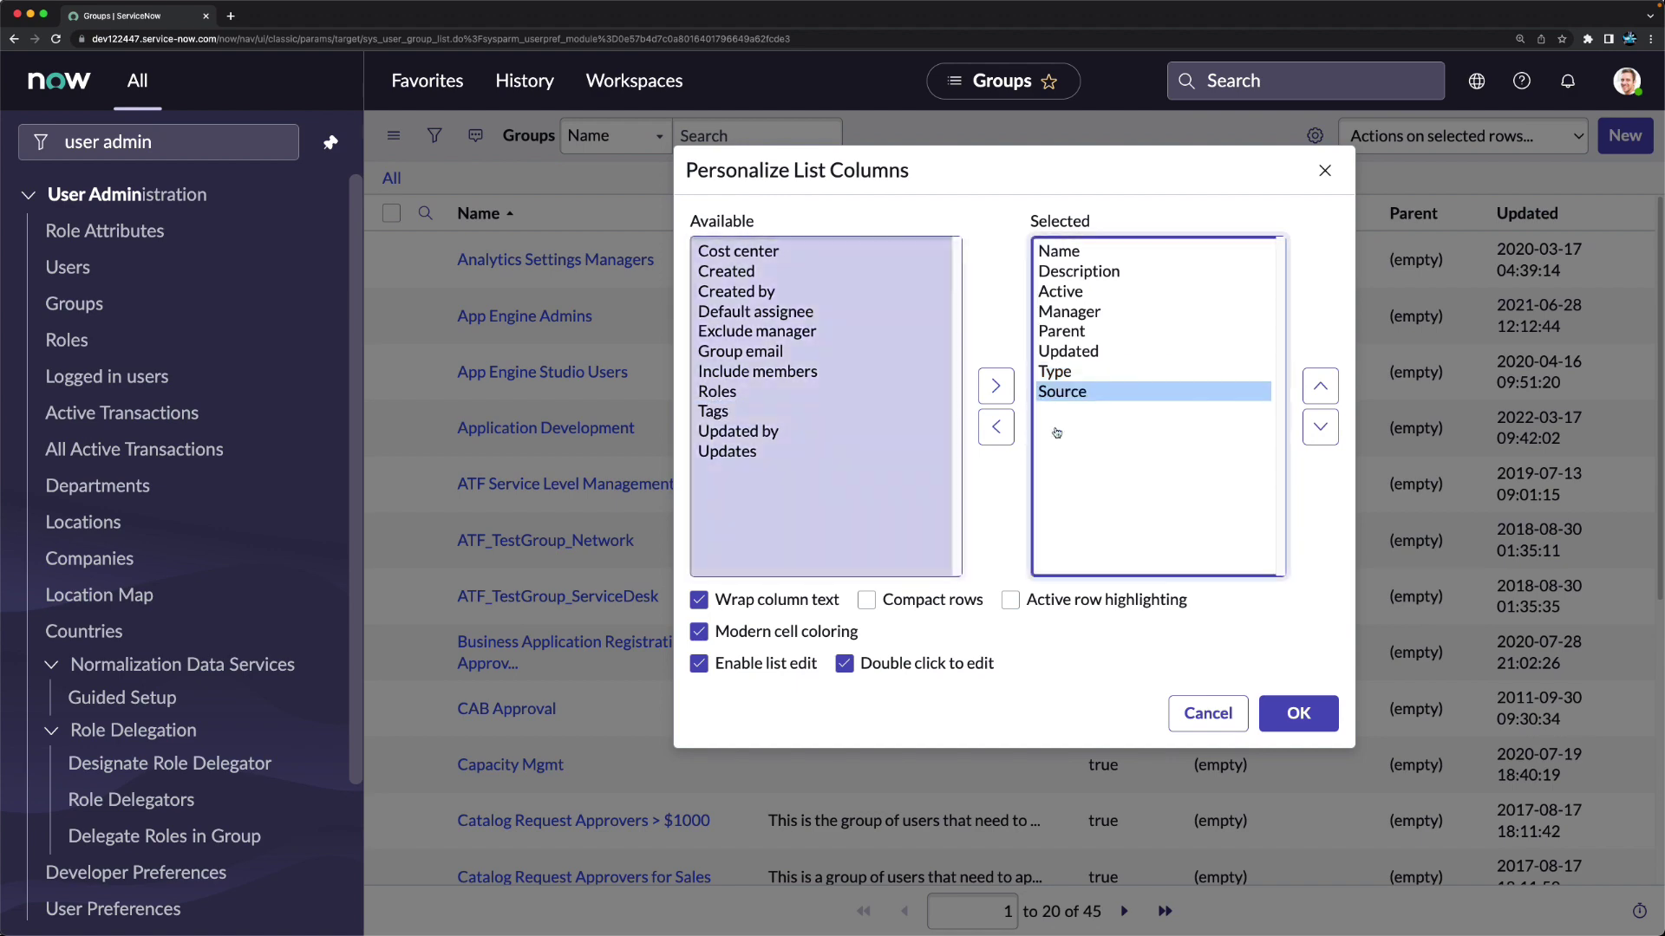
{"action": "left_click", "coordinate": [1298, 714]}
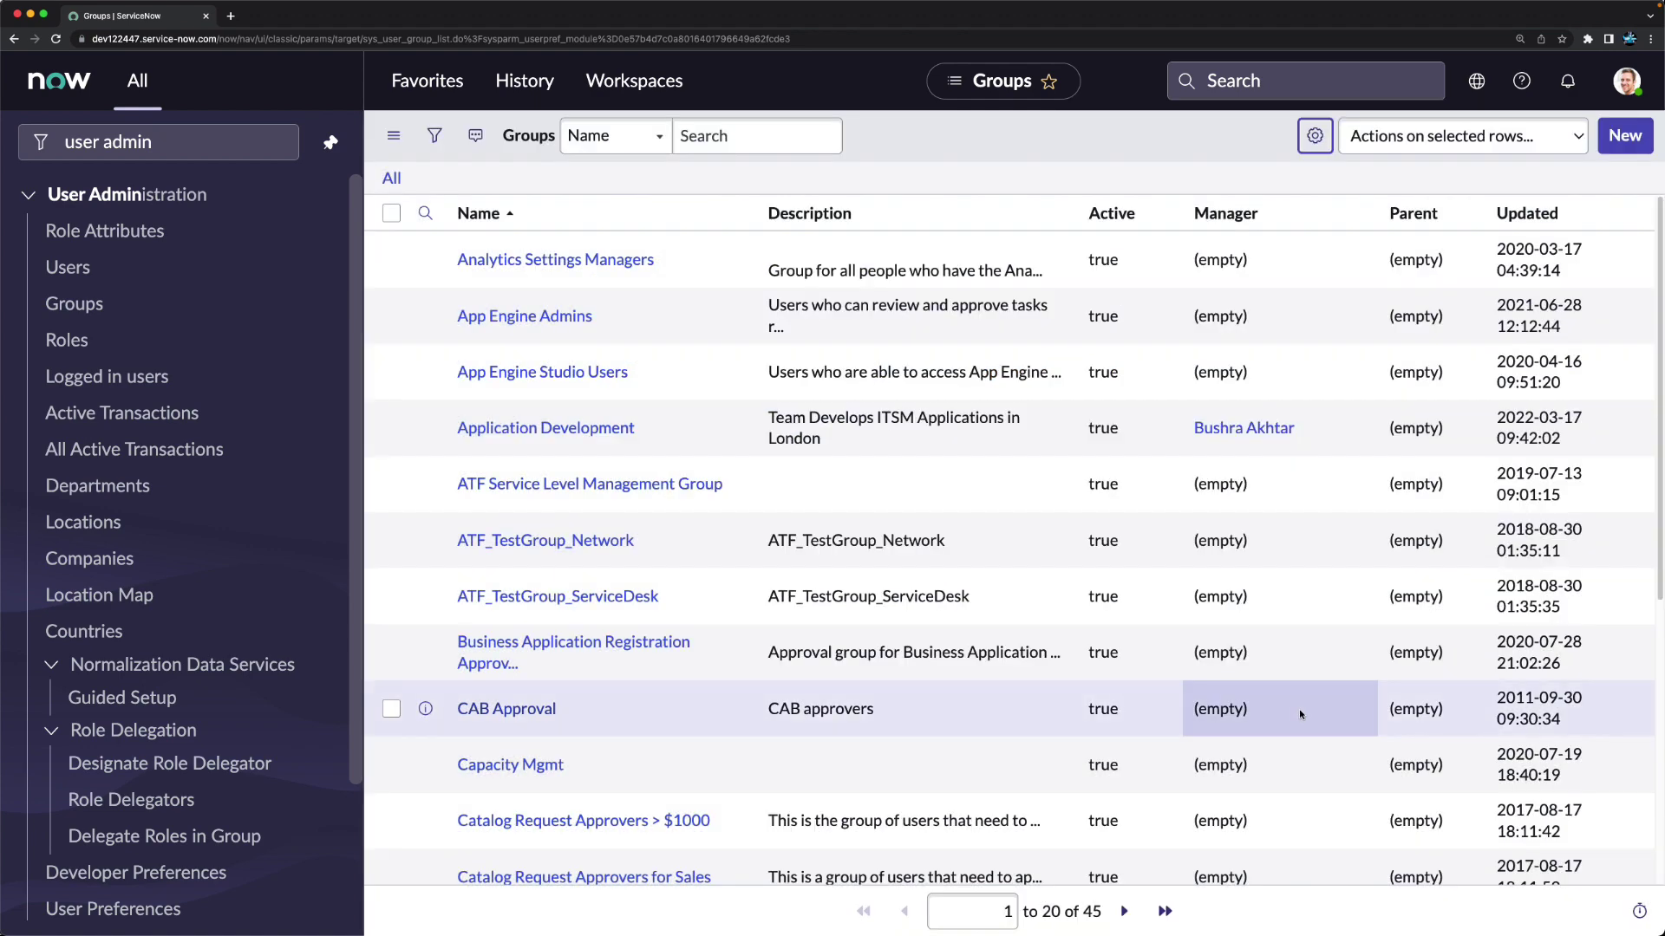
- Scroll through the Groups list to inspect the new Type and Source columns, e.g. itil and catalog
{"action": "scroll", "coordinate": [1120, 541], "scroll_direction": "down", "scroll_amount": 6}
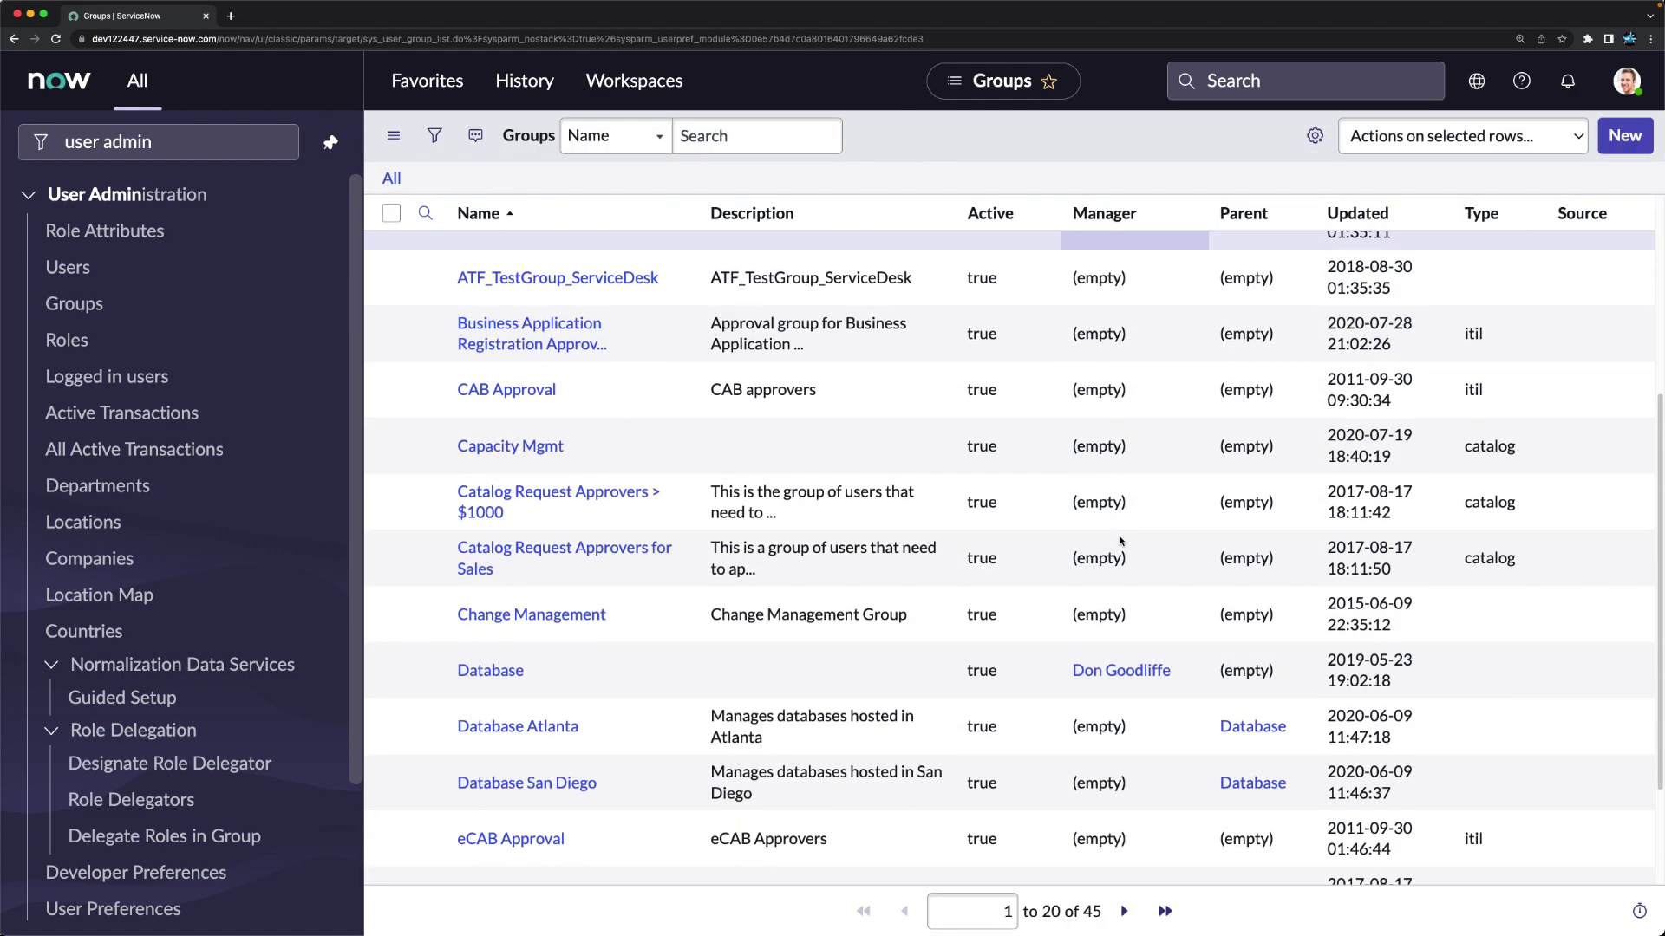
{"action": "scroll", "coordinate": [1119, 537], "scroll_direction": "up", "scroll_amount": 6}
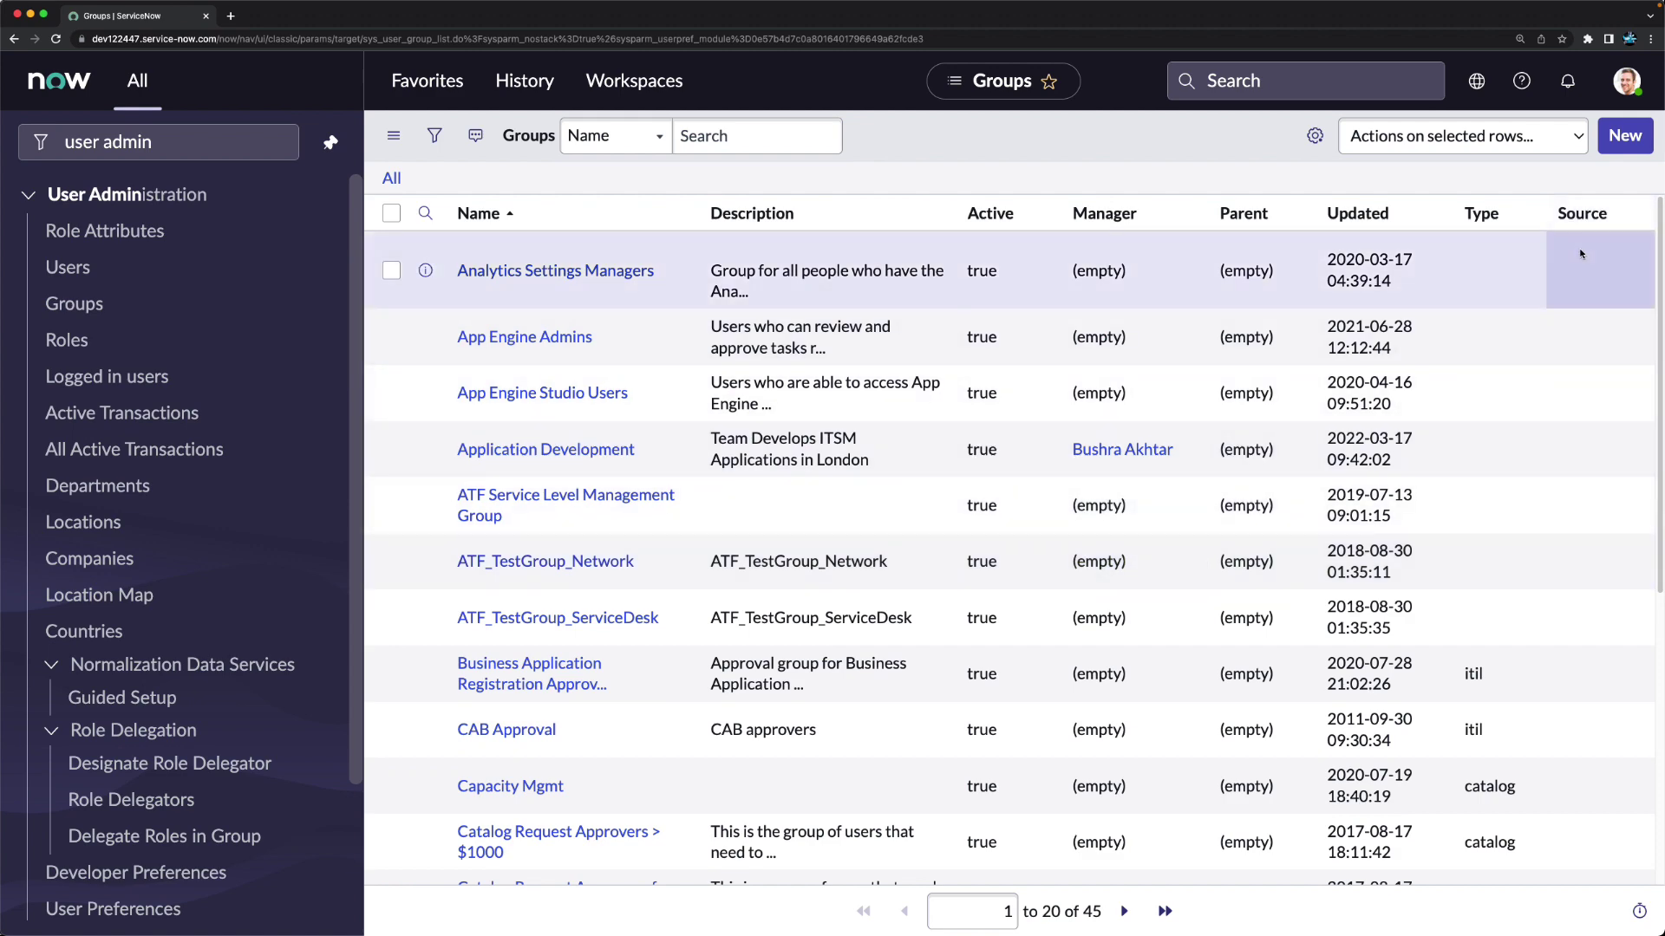
{"action": "scroll", "coordinate": [1298, 455], "scroll_direction": "down", "scroll_amount": 5}
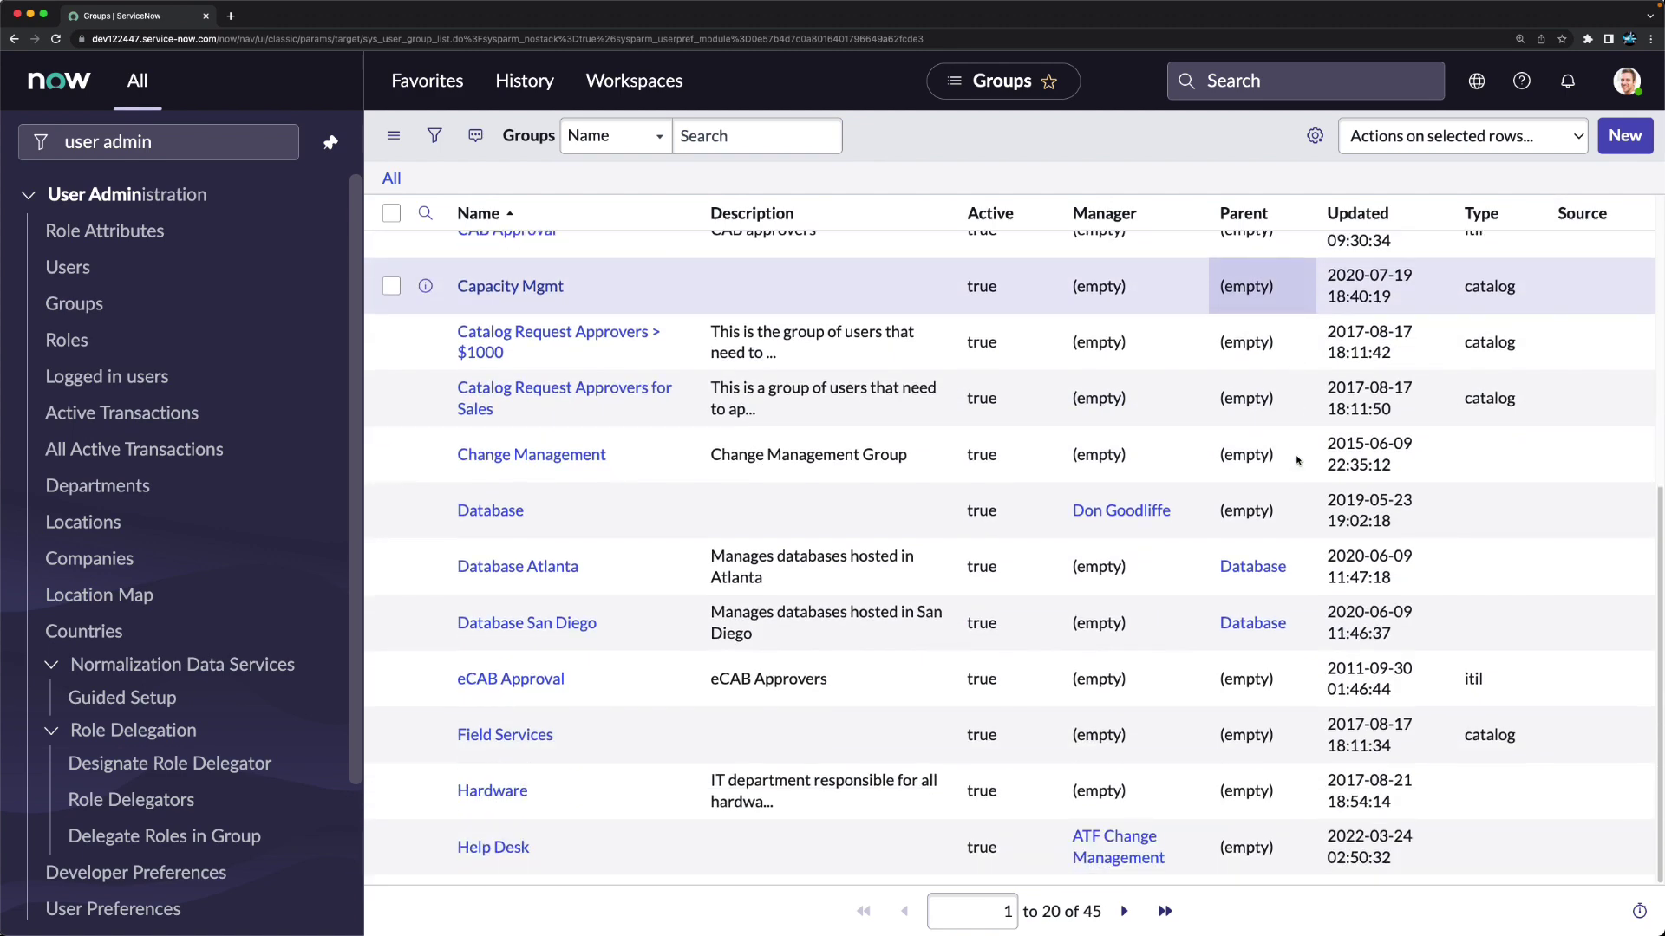
{"action": "scroll", "coordinate": [1474, 412], "scroll_direction": "up", "scroll_amount": 3}
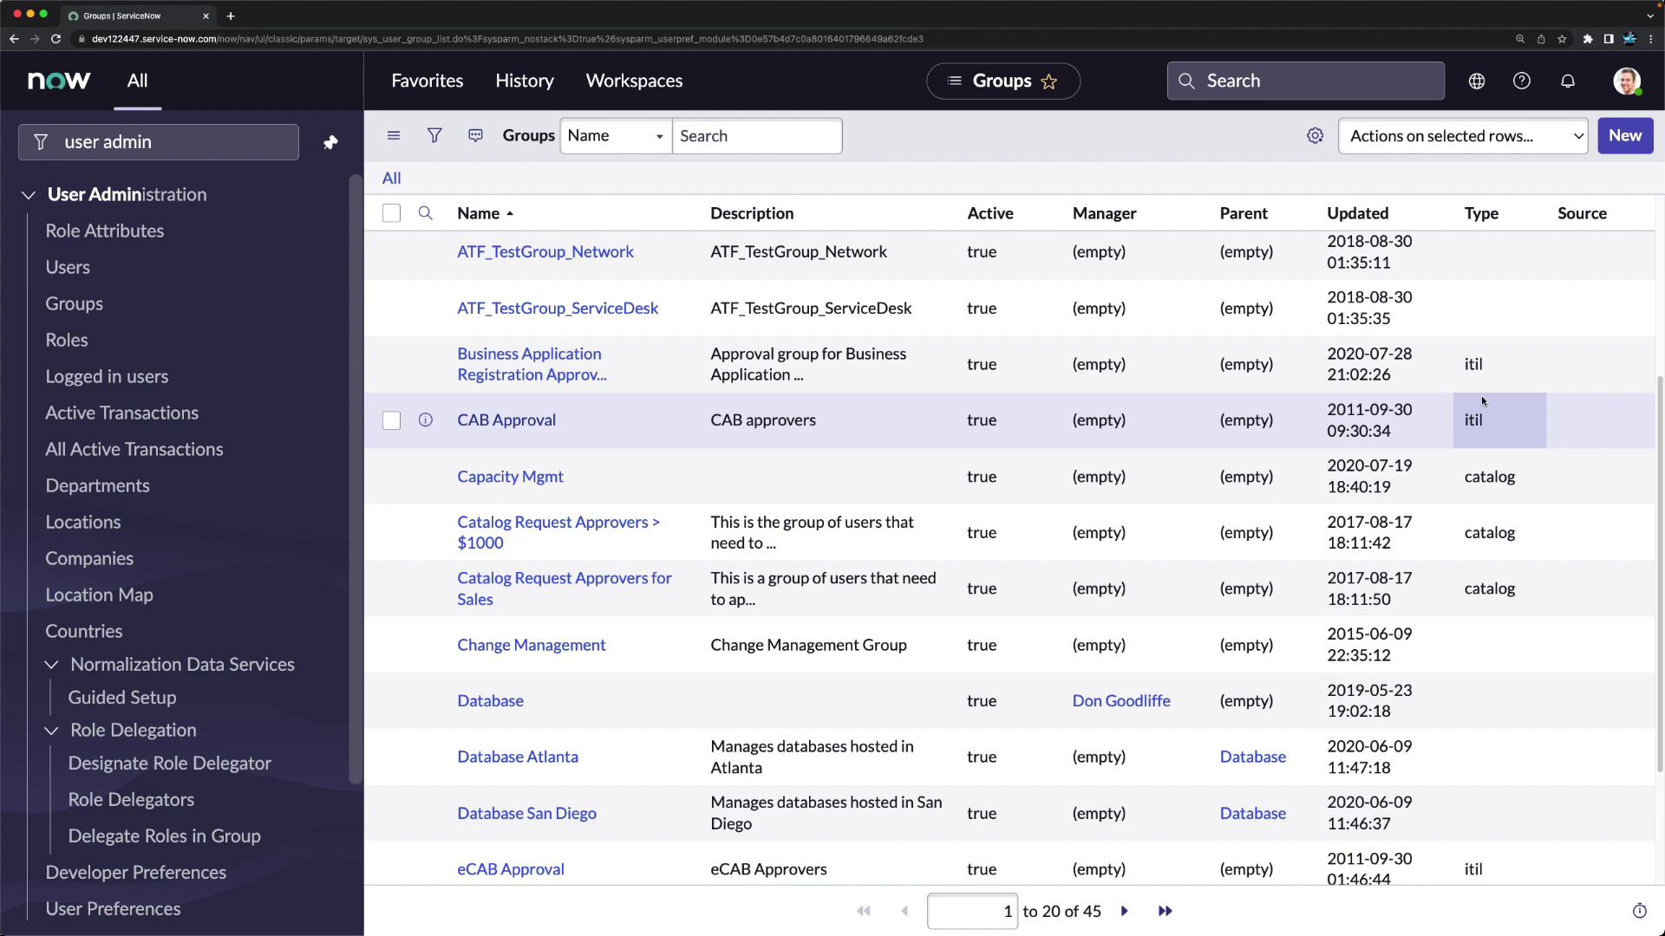
{"action": "scroll", "coordinate": [1210, 600], "scroll_direction": "down", "scroll_amount": 3}
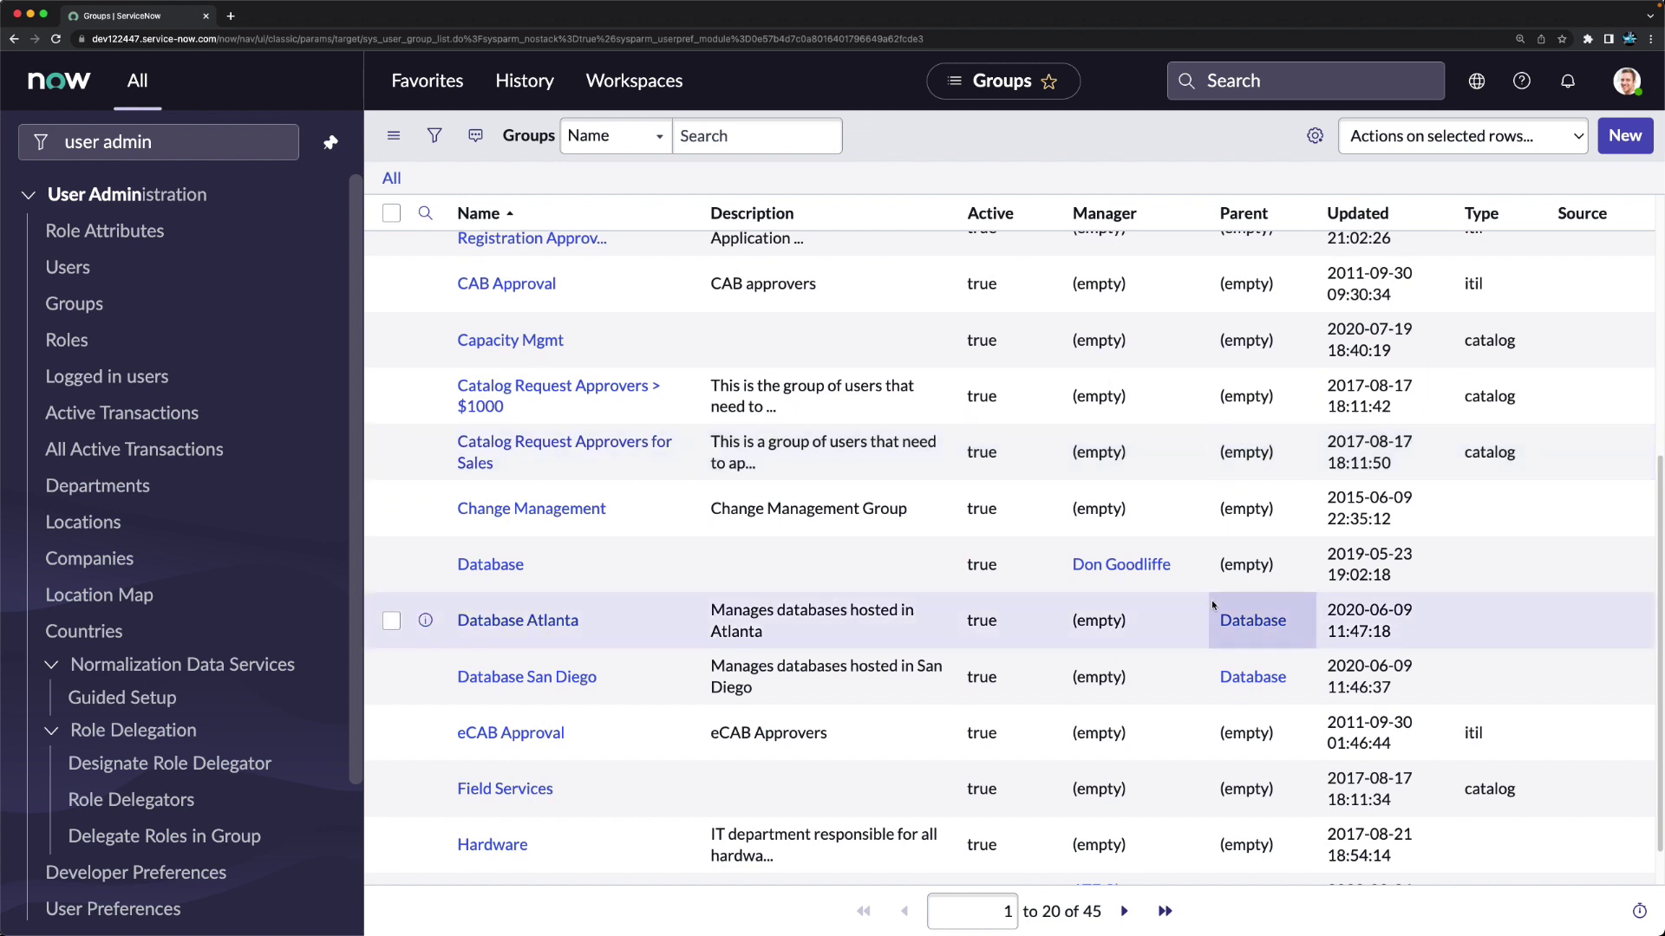
{"action": "scroll", "coordinate": [889, 554], "scroll_direction": "up", "scroll_amount": 10}
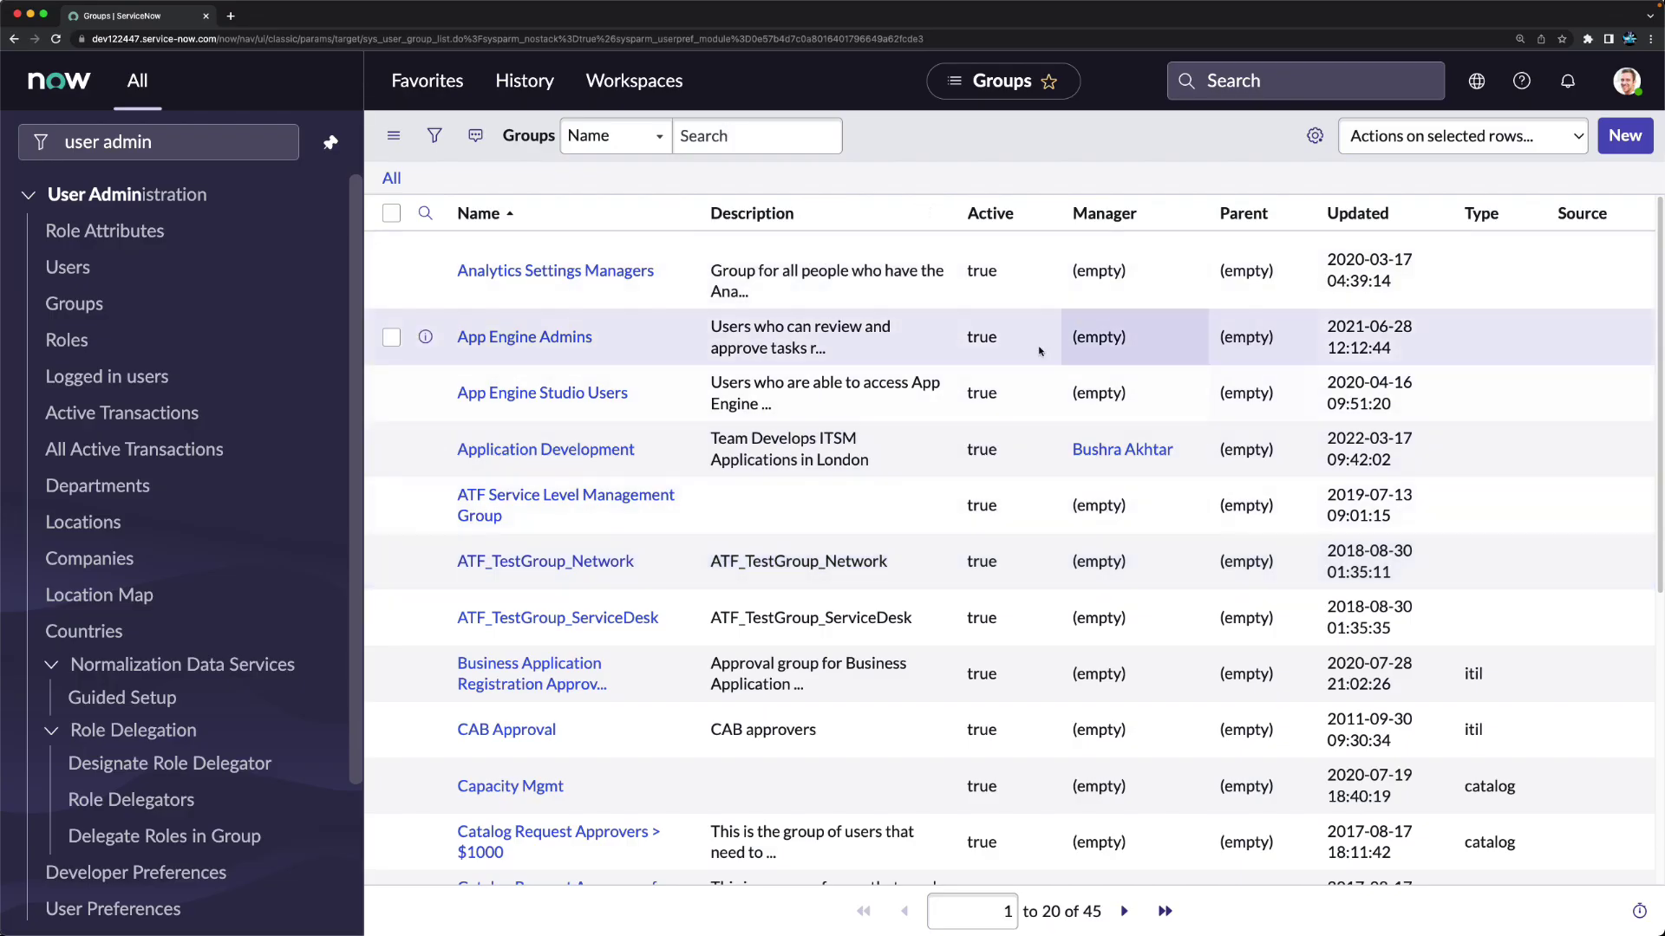
- Create a new group named 'Demo Group' and pick its manager from the user suggestions
{"action": "left_click", "coordinate": [1625, 137]}
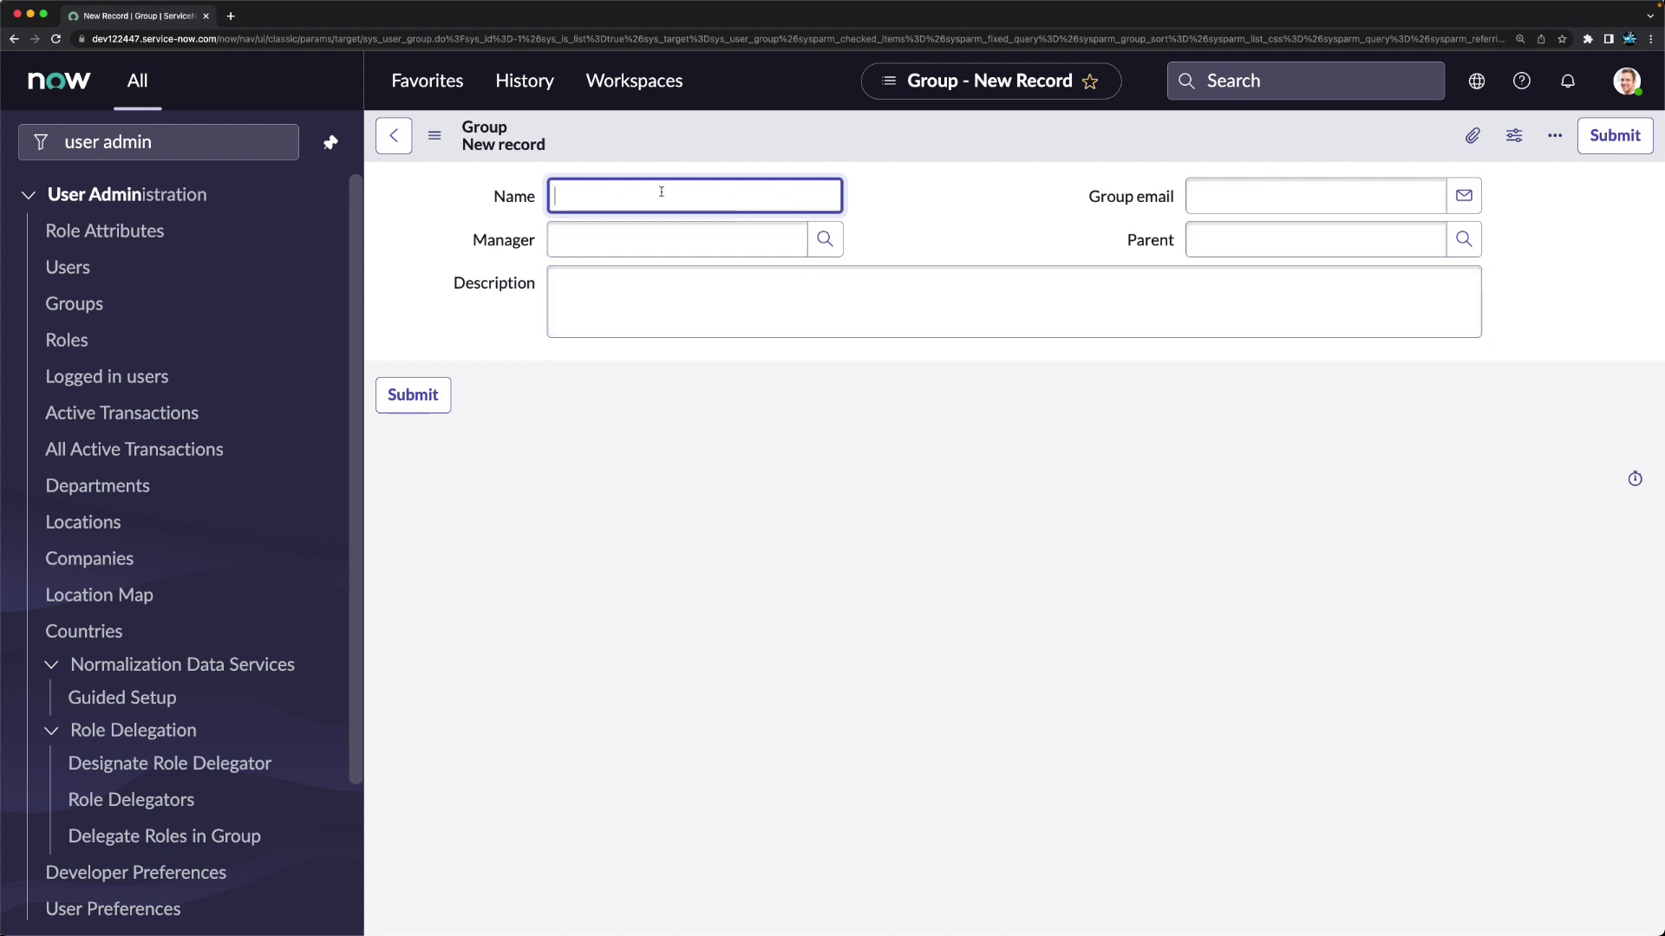
{"action": "type", "text": "Demo Group"}
{"action": "left_click", "coordinate": [676, 239]}
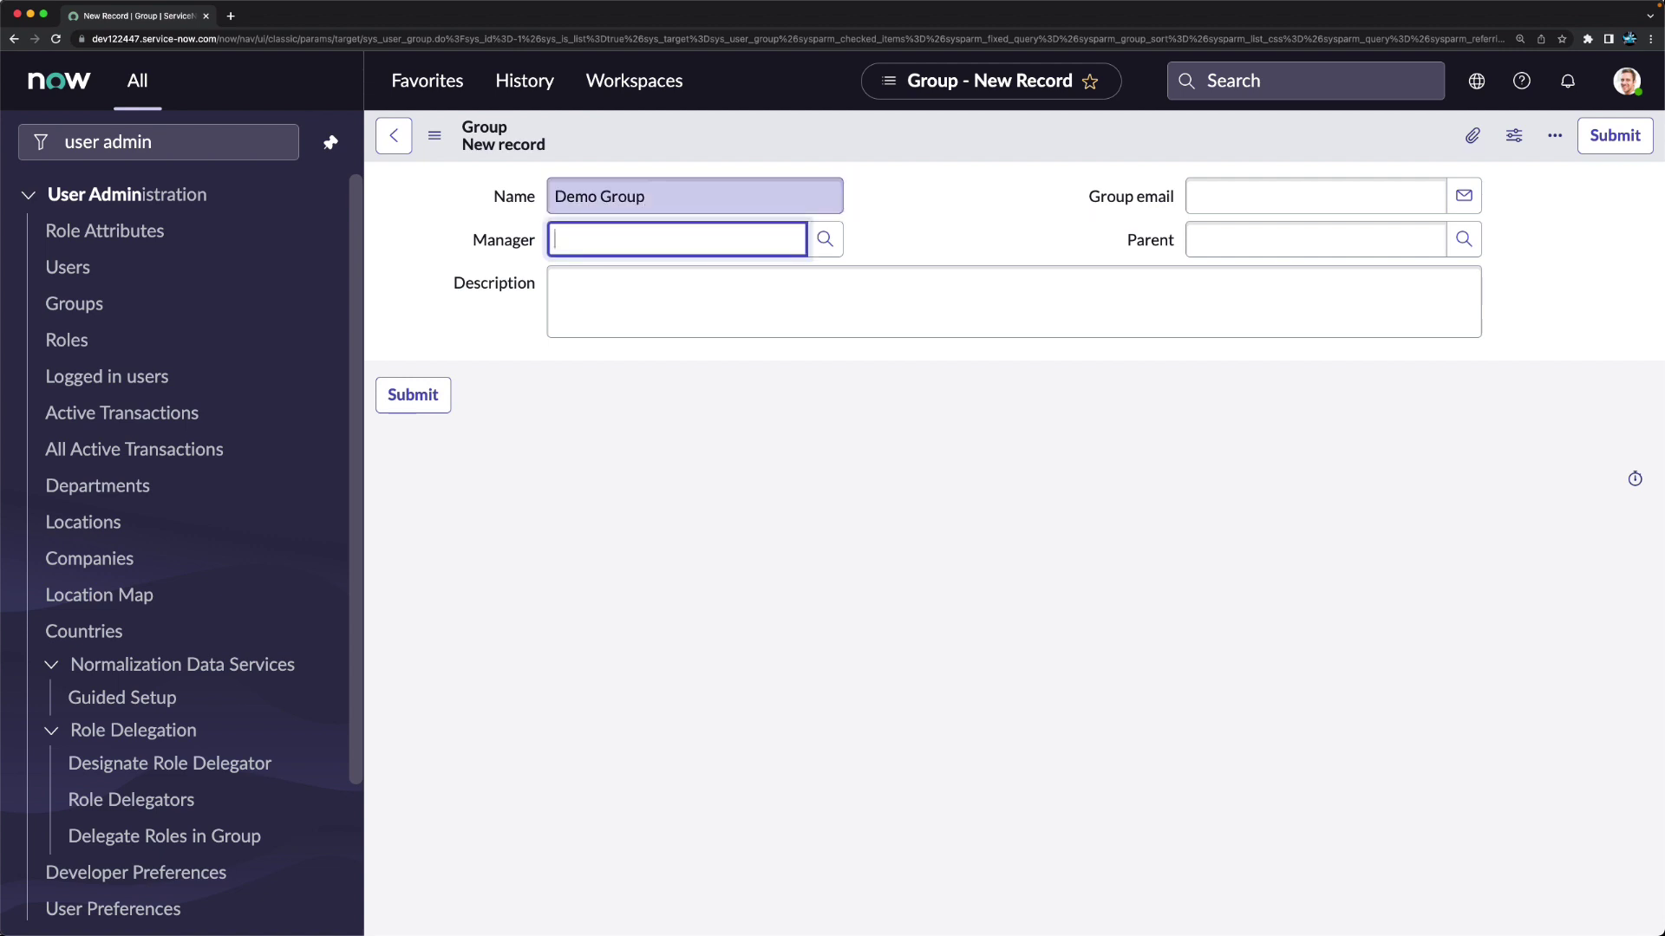
{"action": "type", "text": "abel"}
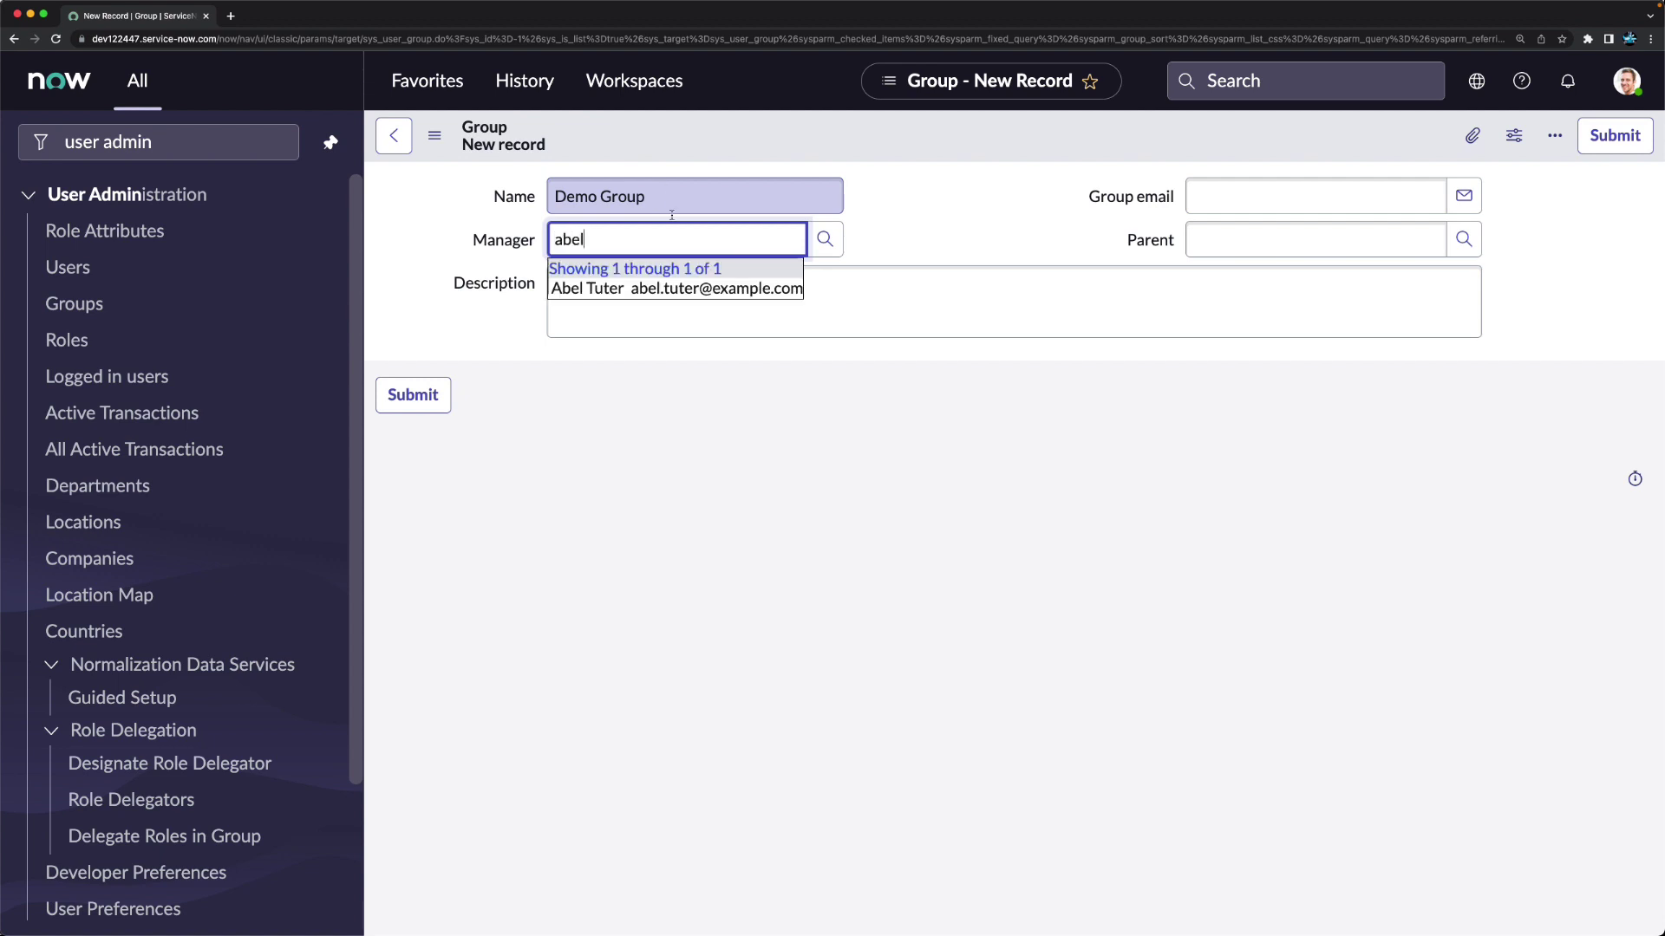
{"action": "left_click", "coordinate": [607, 288]}
- Enter the description 'Demo Group', leaving Group email and Parent blank
{"action": "left_click", "coordinate": [800, 290]}
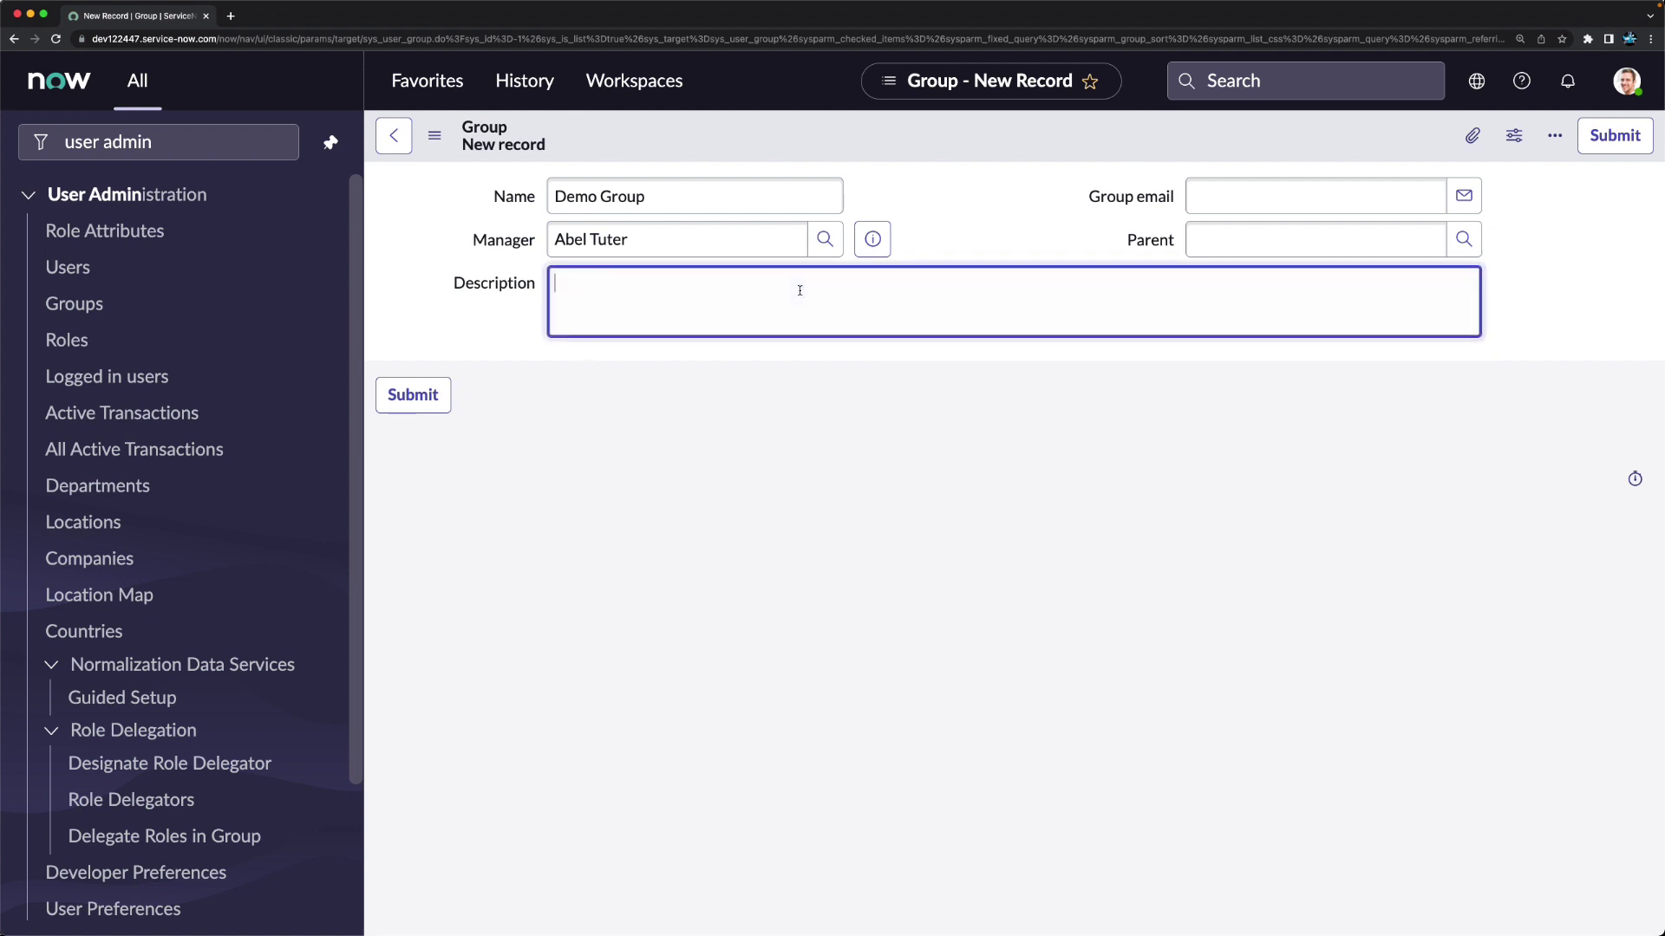
{"action": "type", "text": "Demo Group"}
{"action": "key", "text": "Tab"}
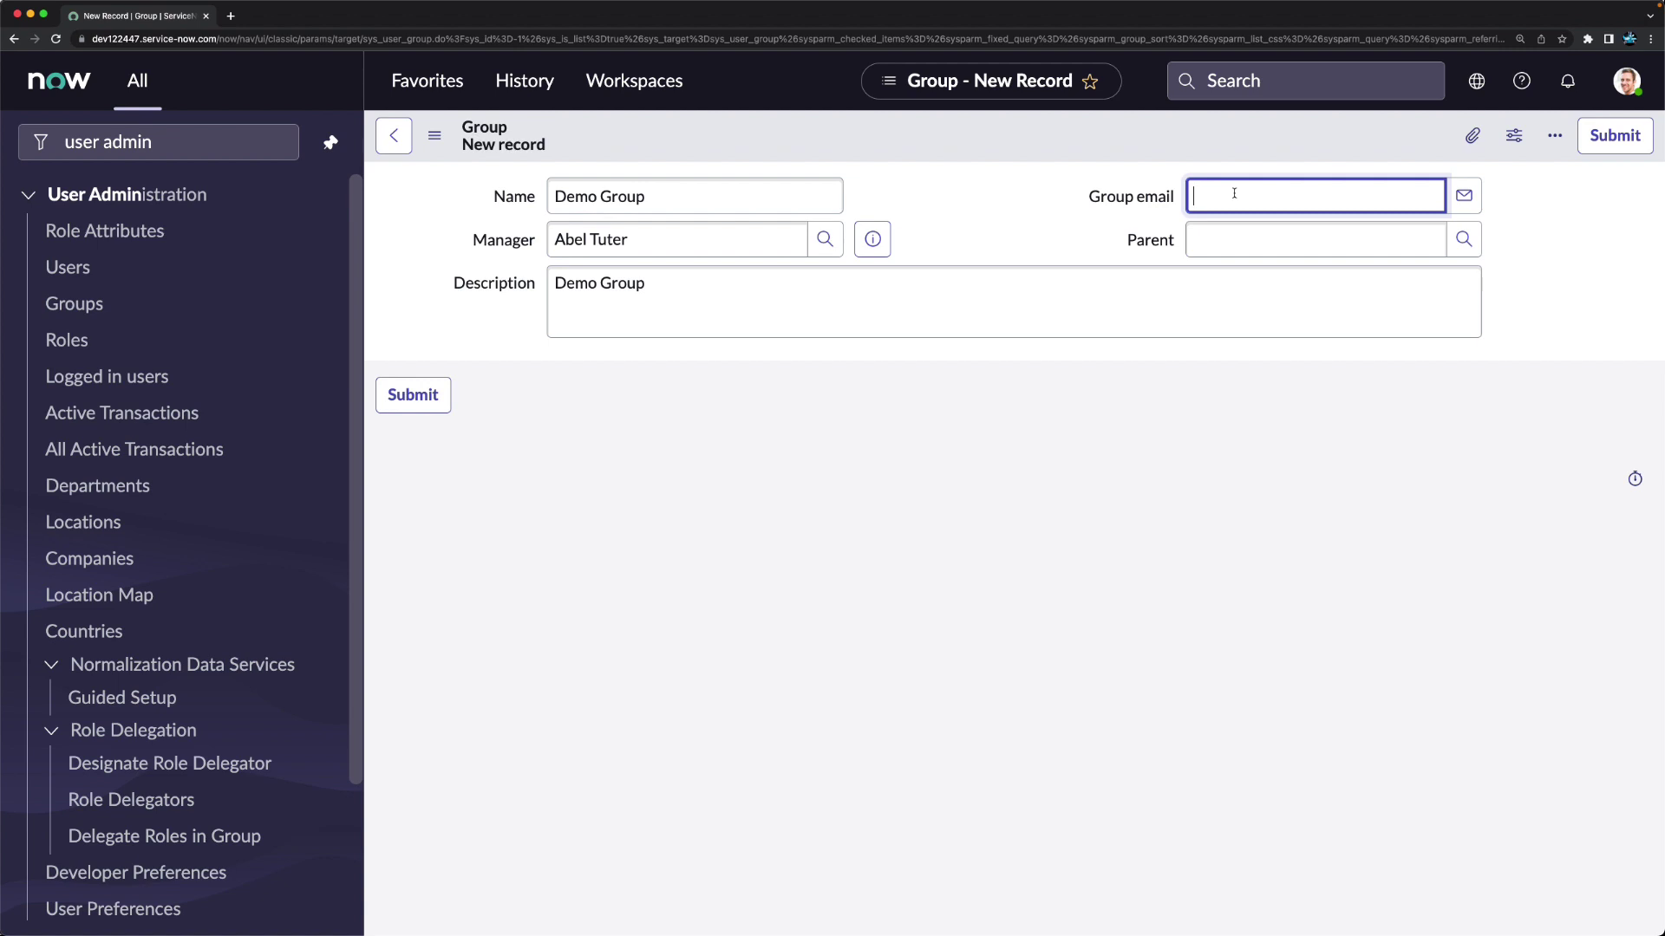
{"action": "left_click", "coordinate": [1231, 240]}
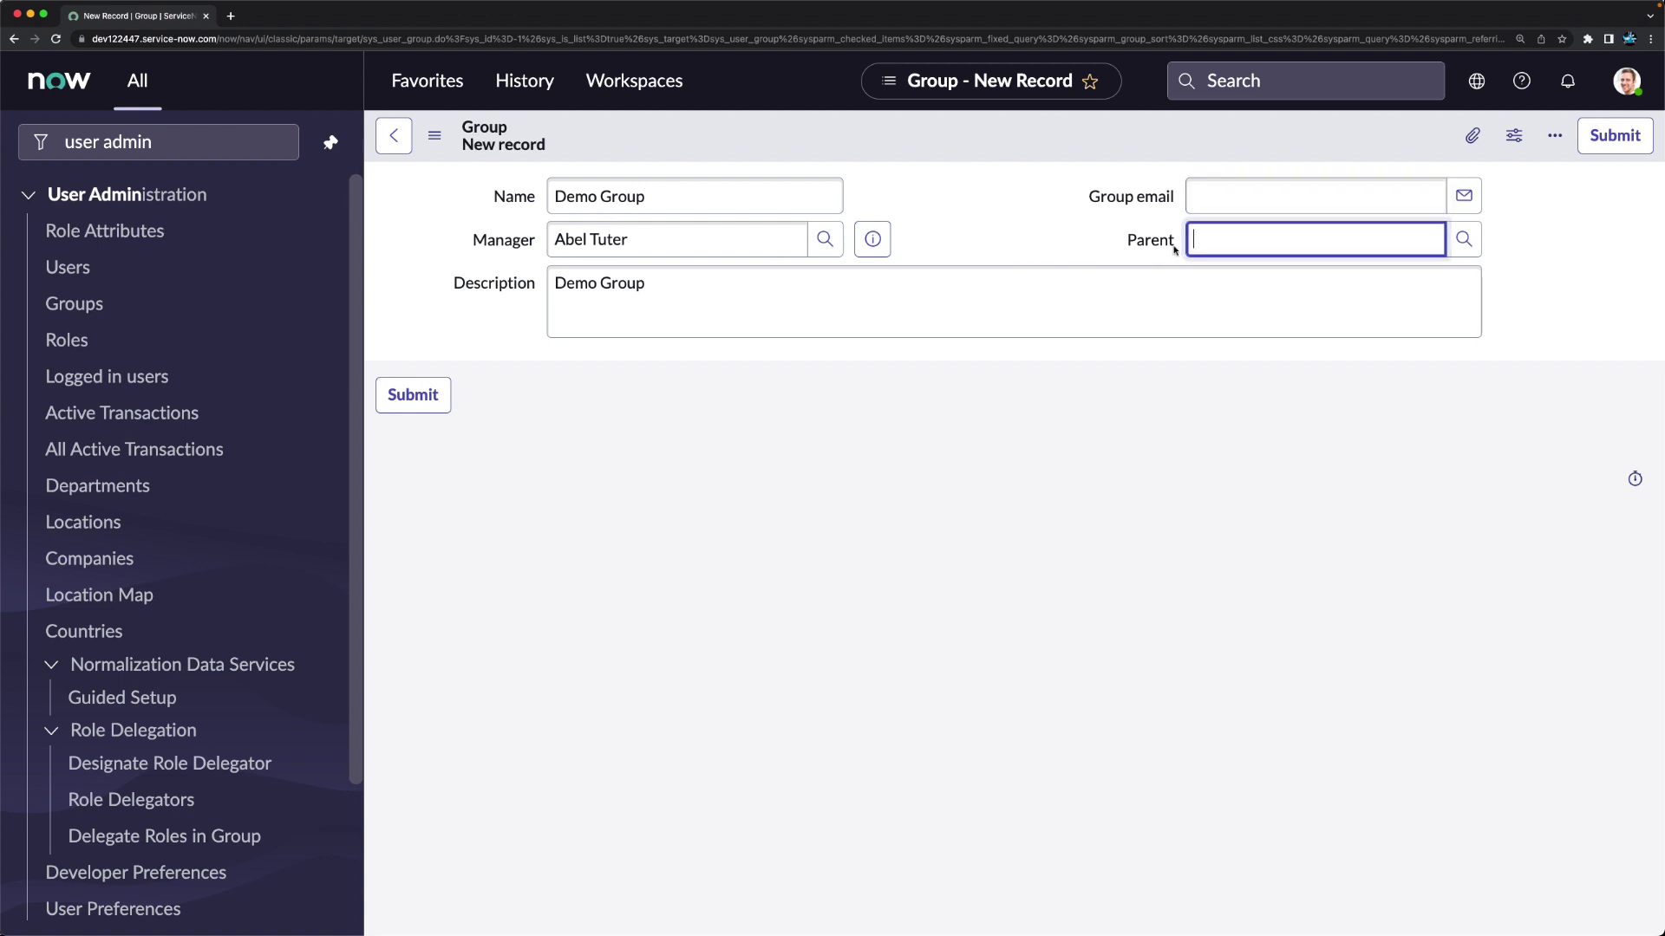
{"action": "left_click", "coordinate": [995, 240]}
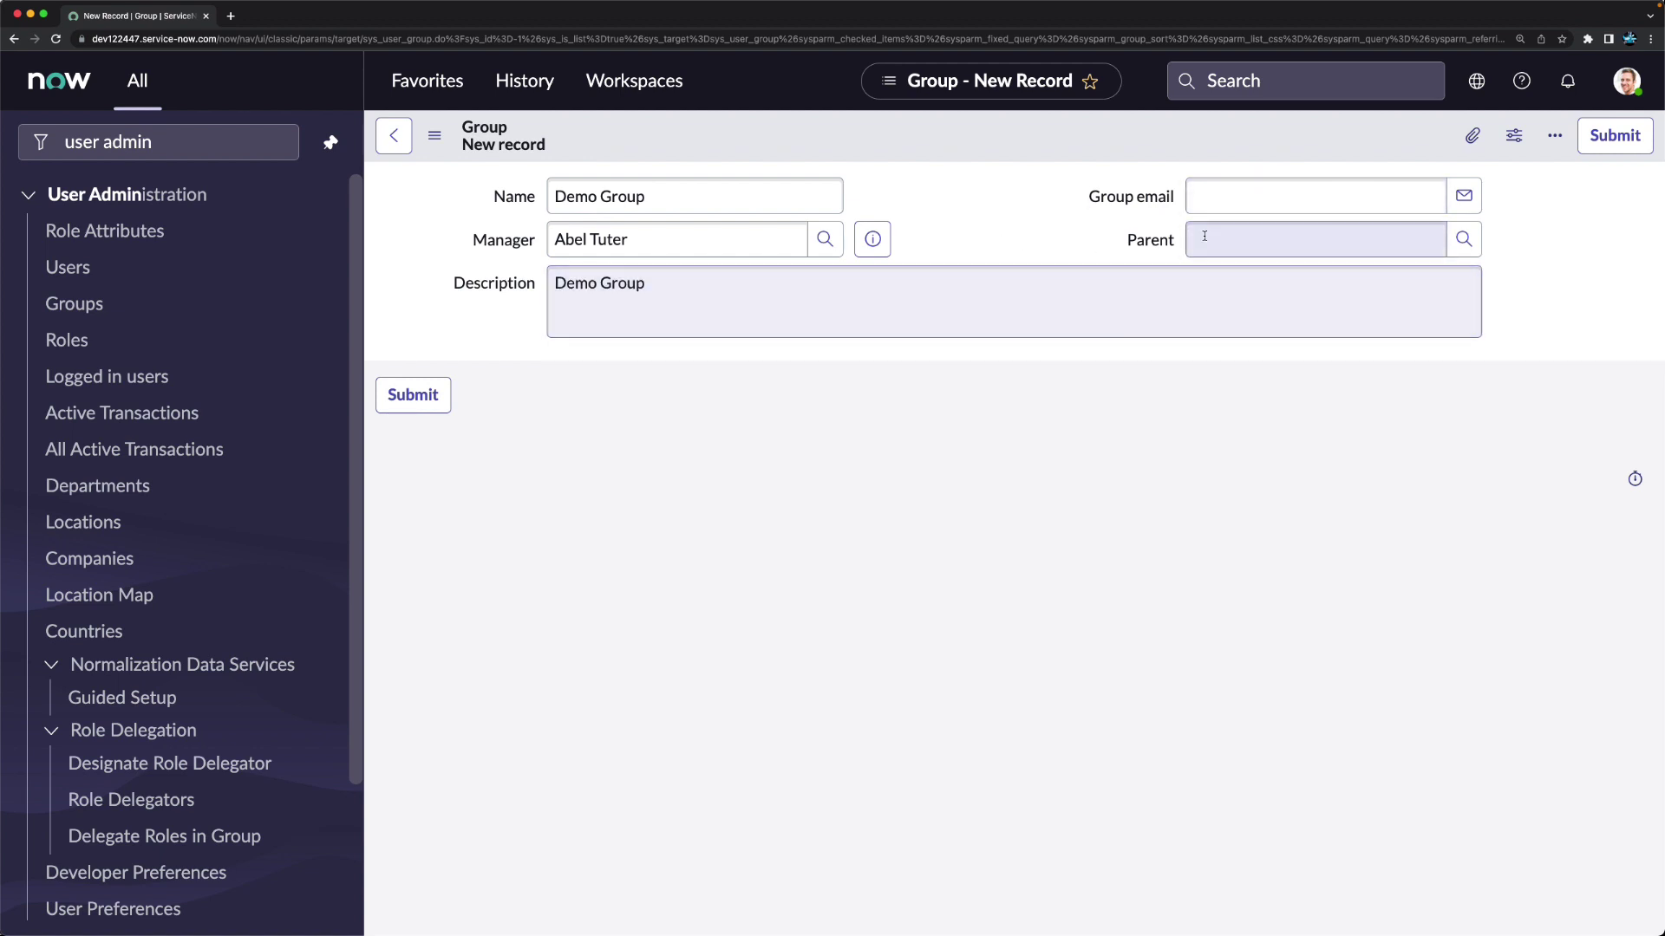
- Save Demo Group from the header menu and check its empty Roles, Members and Groups lists
{"action": "right_click", "coordinate": [983, 139]}
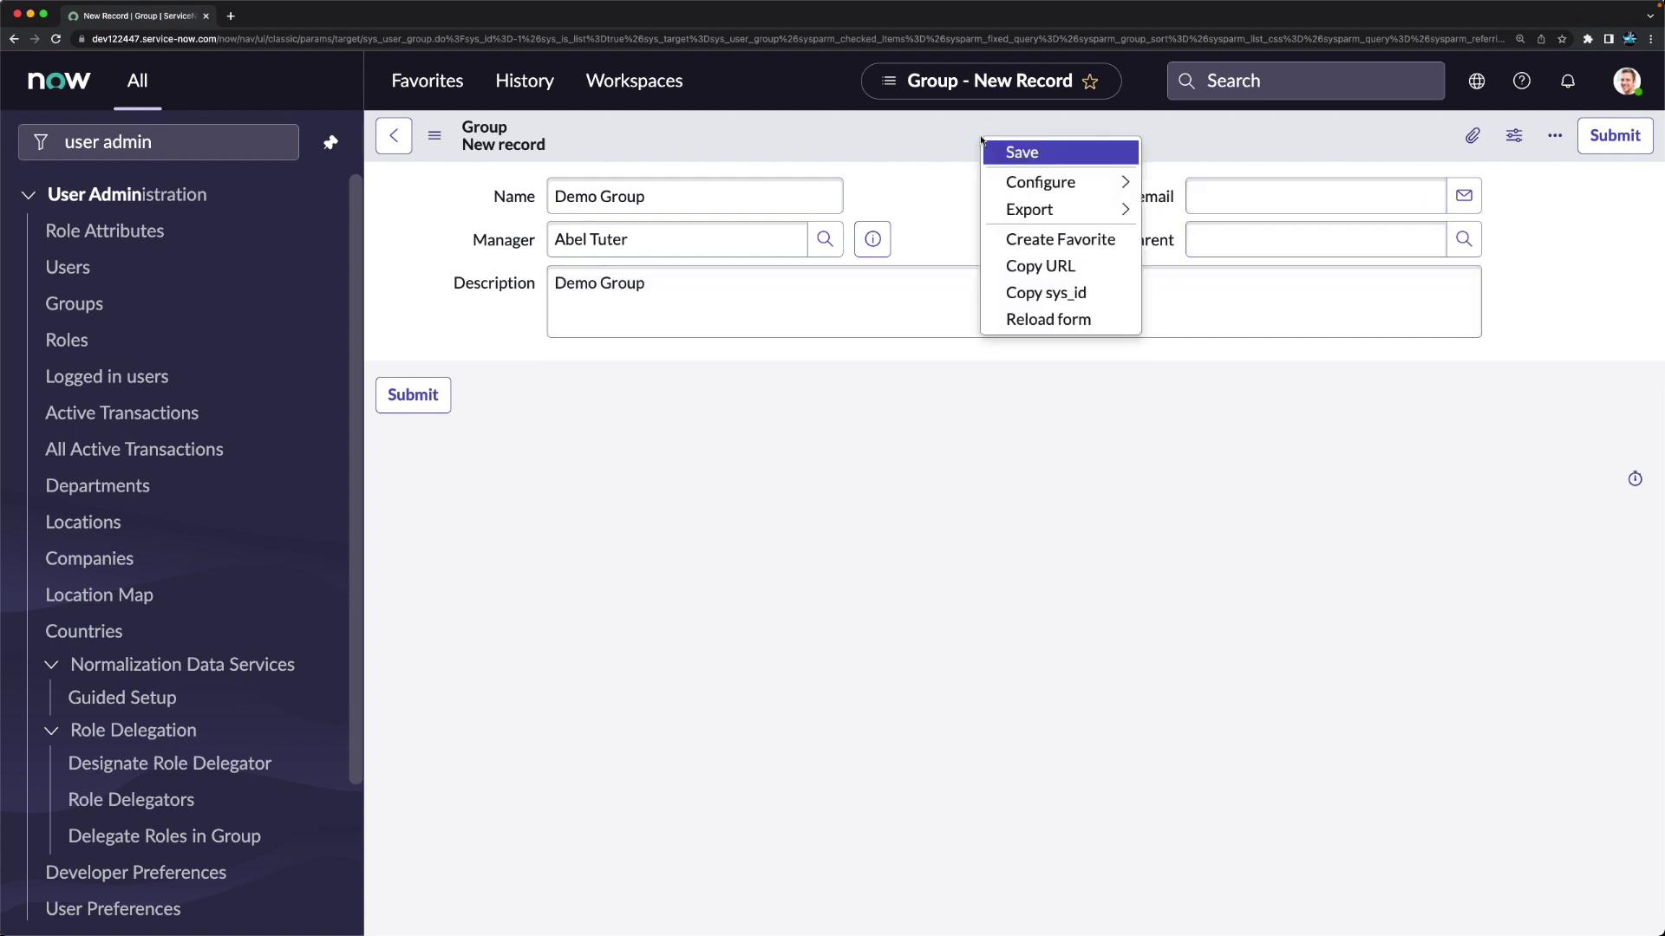
{"action": "left_click", "coordinate": [1036, 156]}
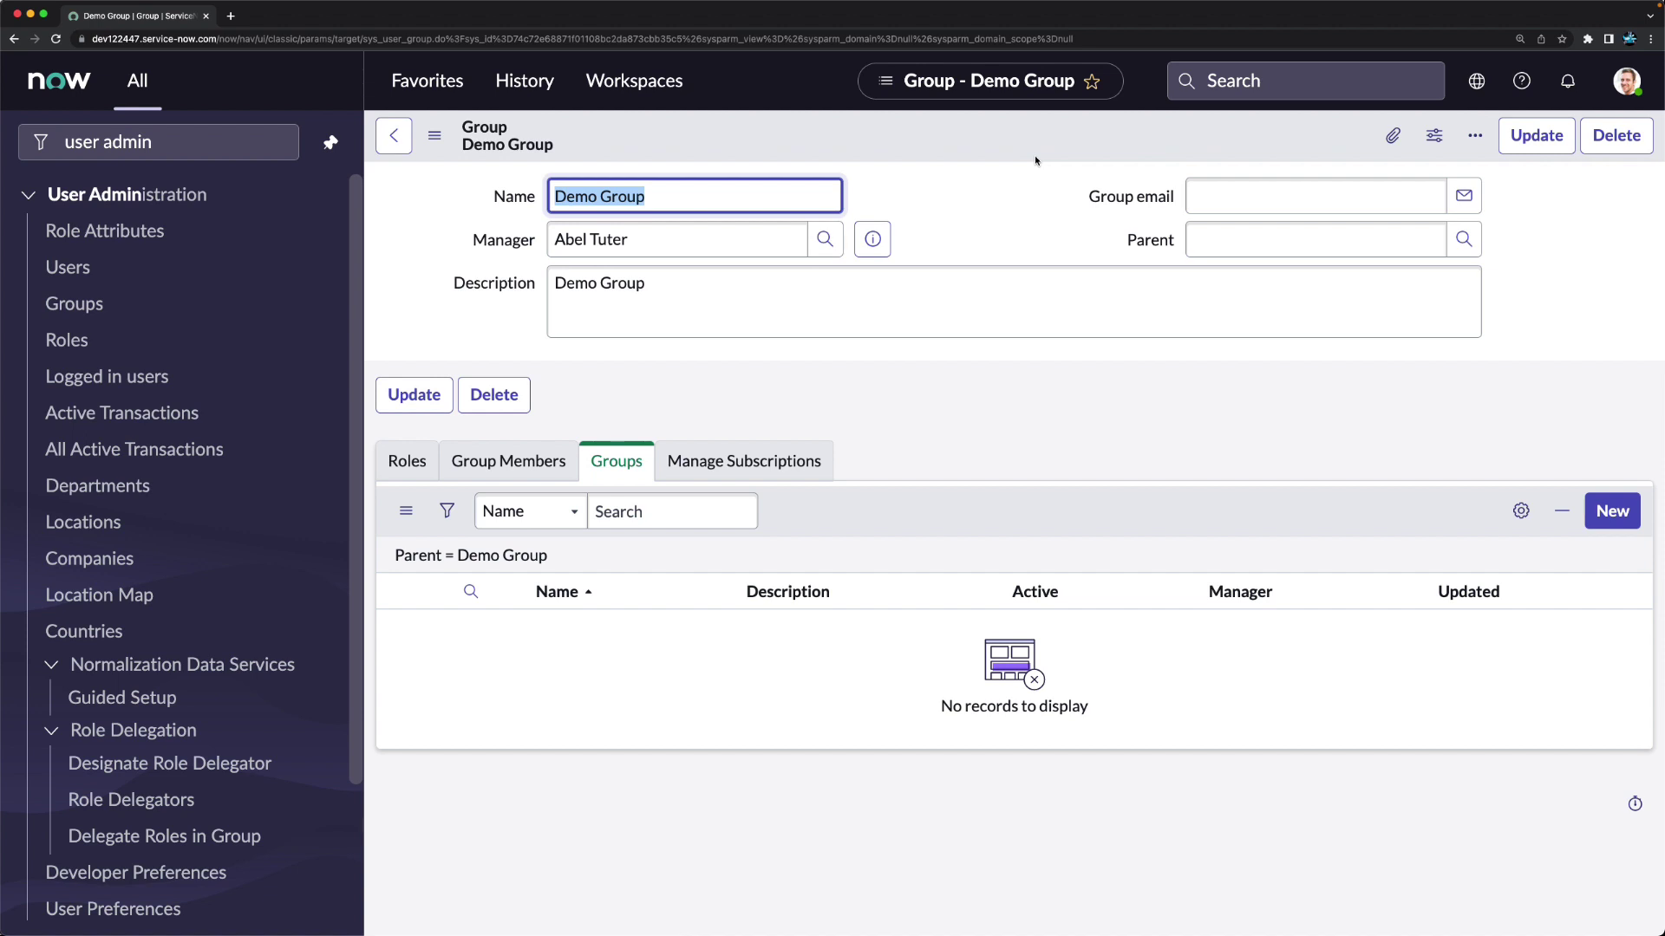
{"action": "left_click", "coordinate": [418, 461]}
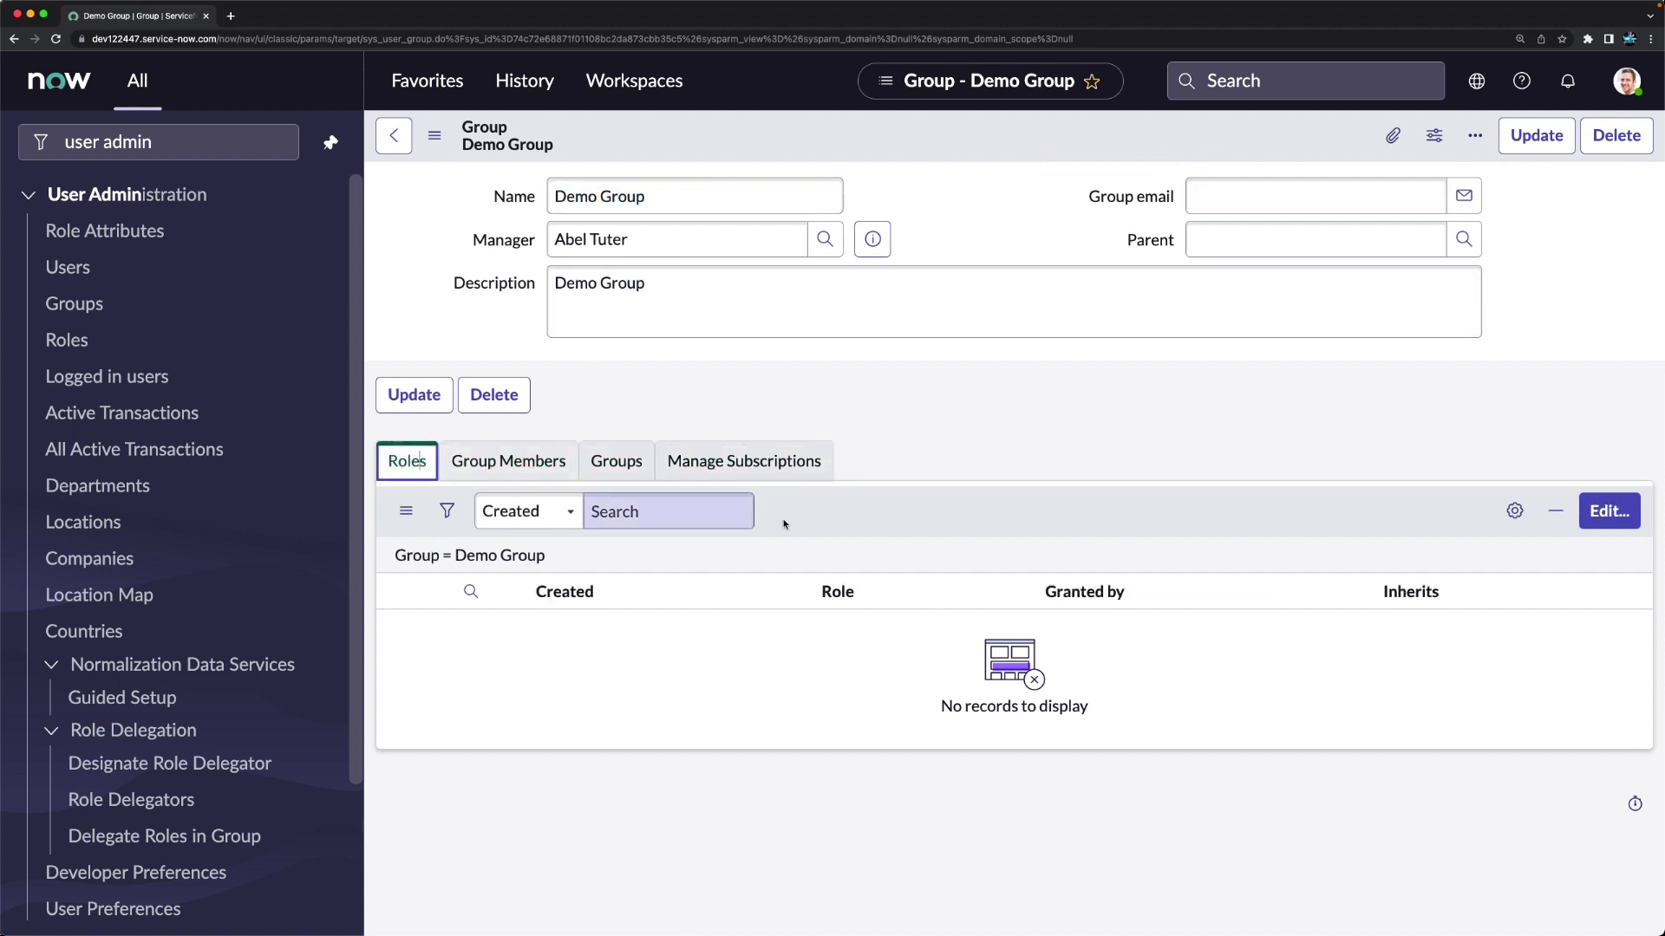
{"action": "left_click", "coordinate": [529, 469]}
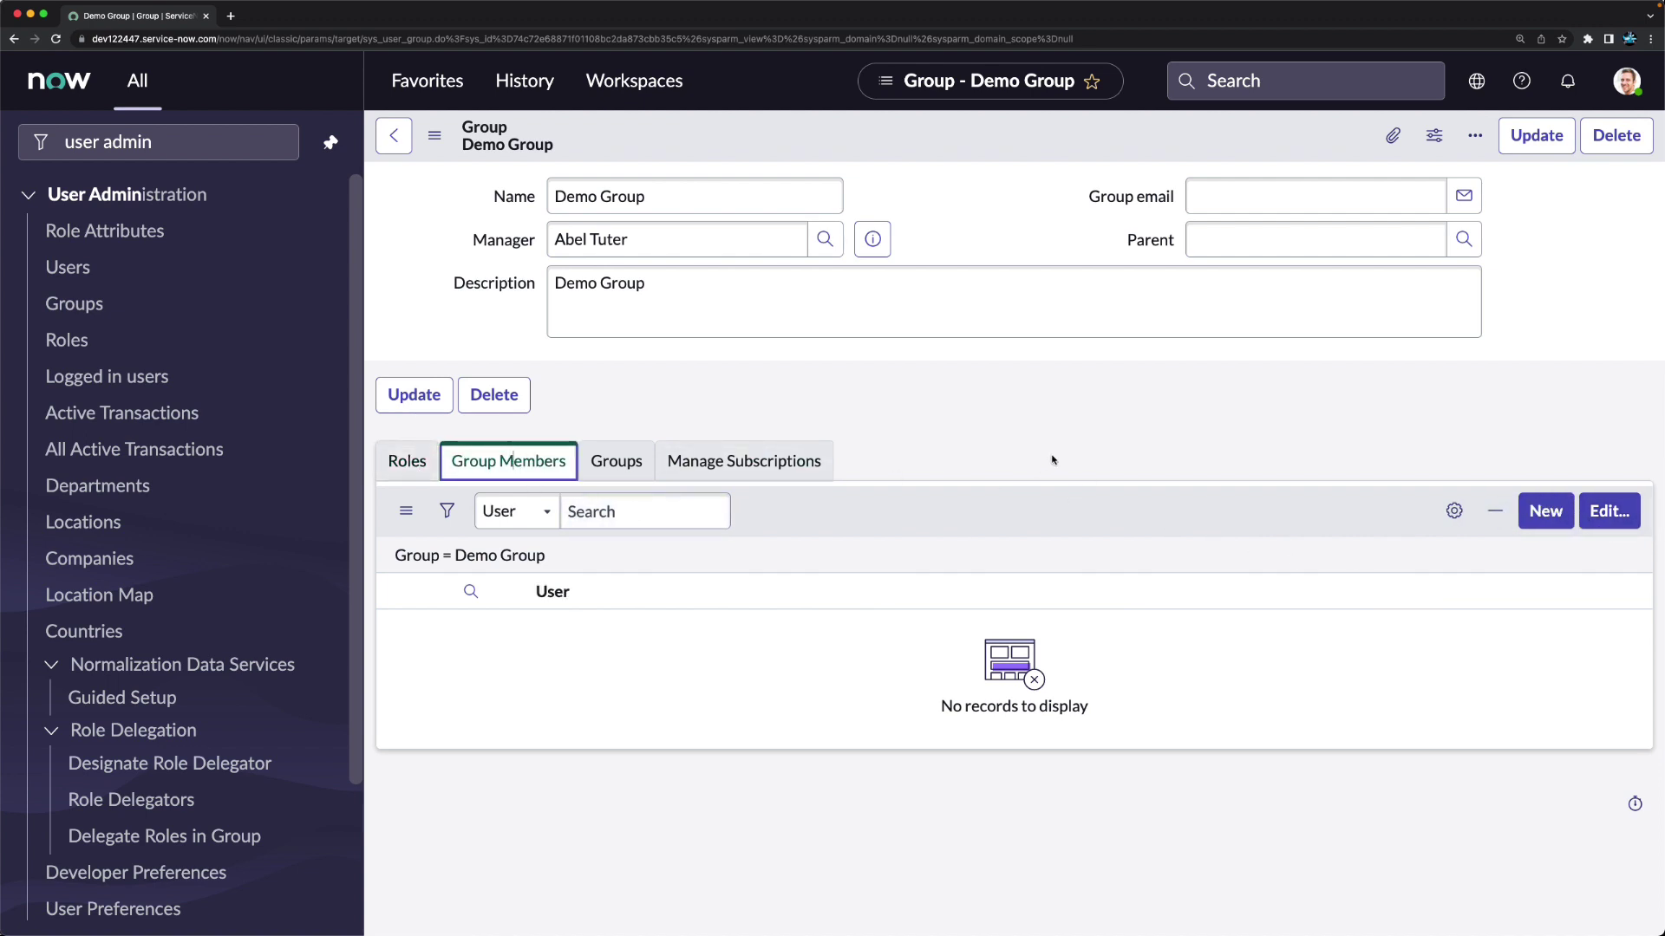
{"action": "left_click", "coordinate": [618, 475]}
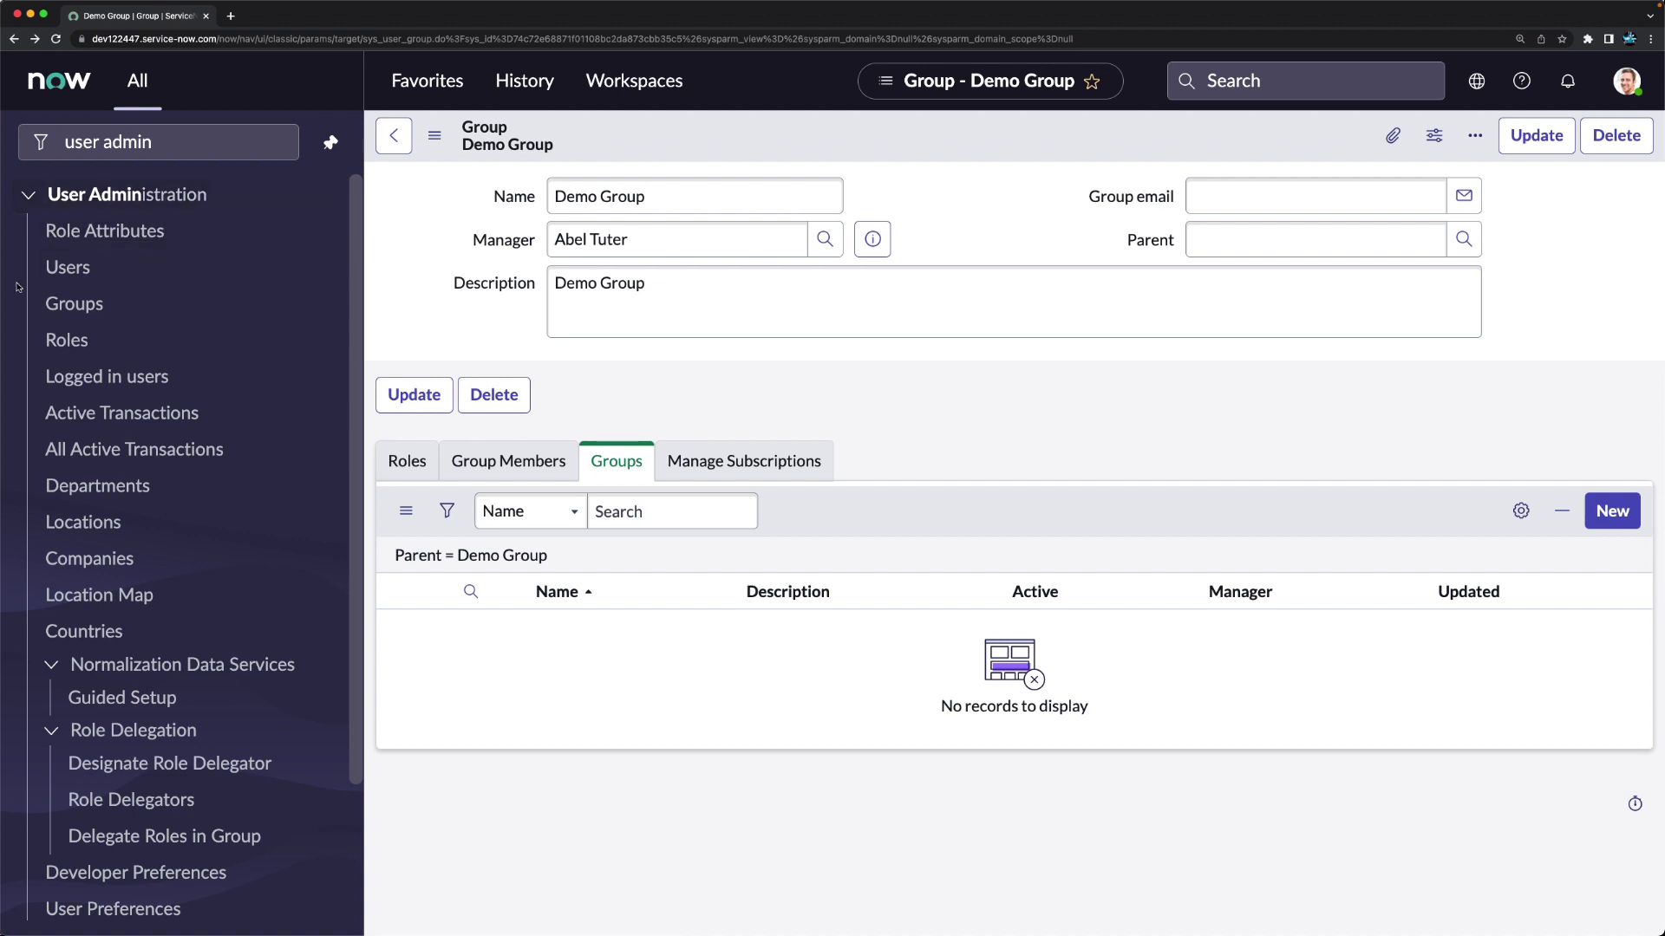
- Open User Administration > Roles to list all 409 roles on the instance
{"action": "left_click", "coordinate": [62, 342]}
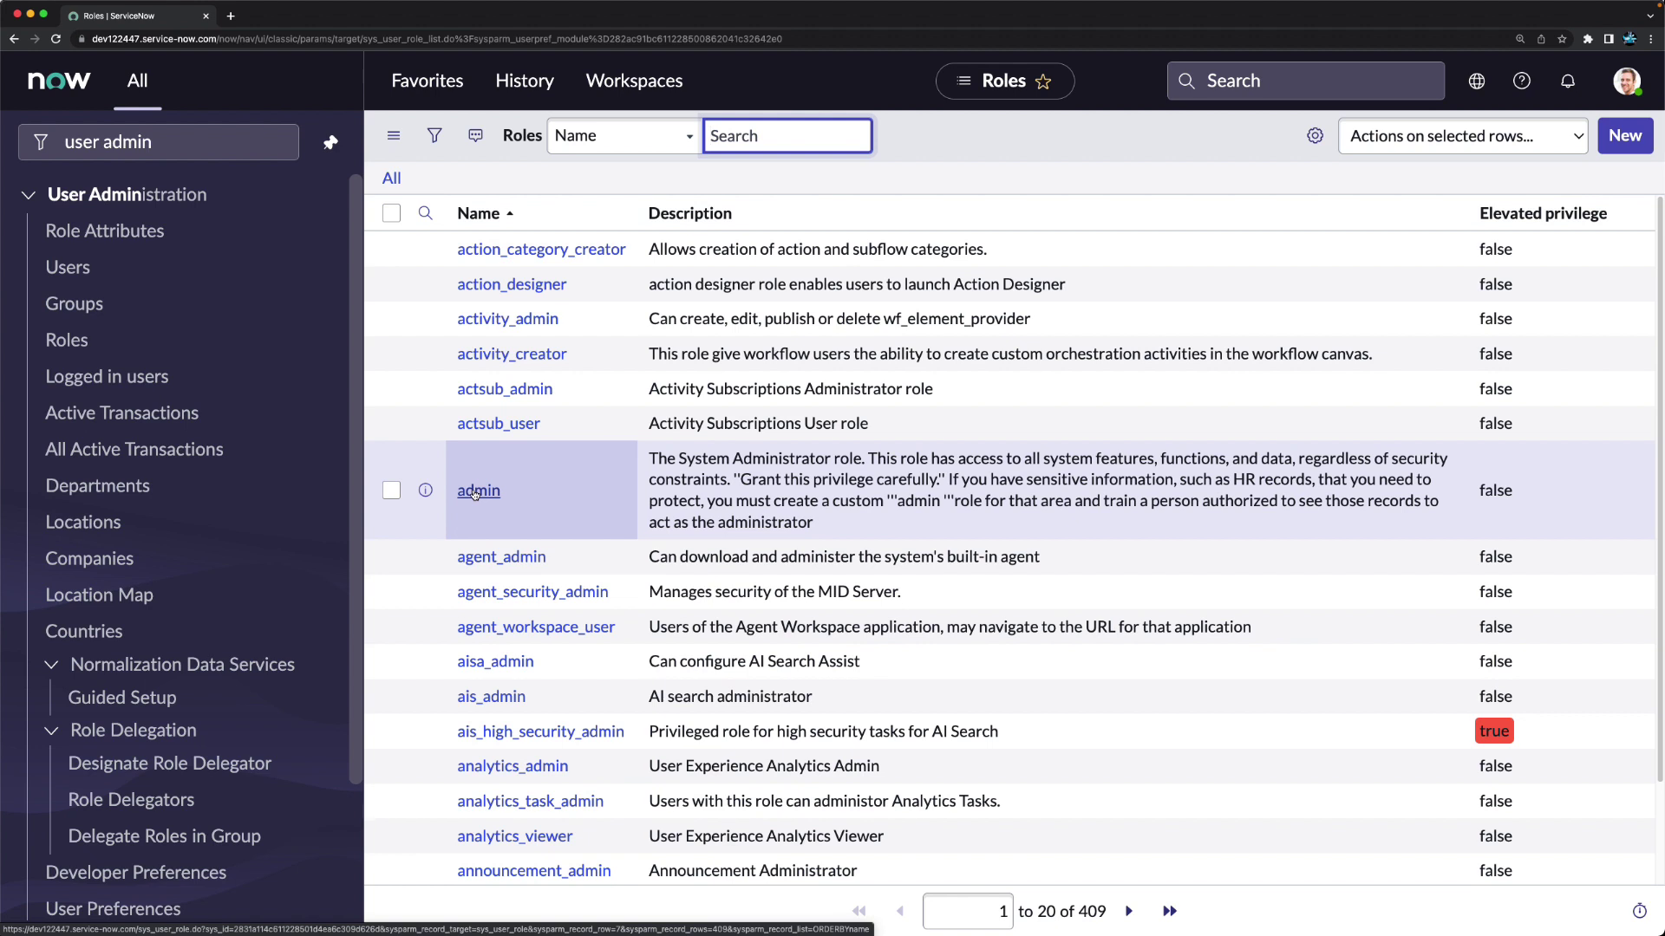
- Open the admin role and review its Description, Global application and Elevated privilege fields
{"action": "left_click", "coordinate": [474, 493]}
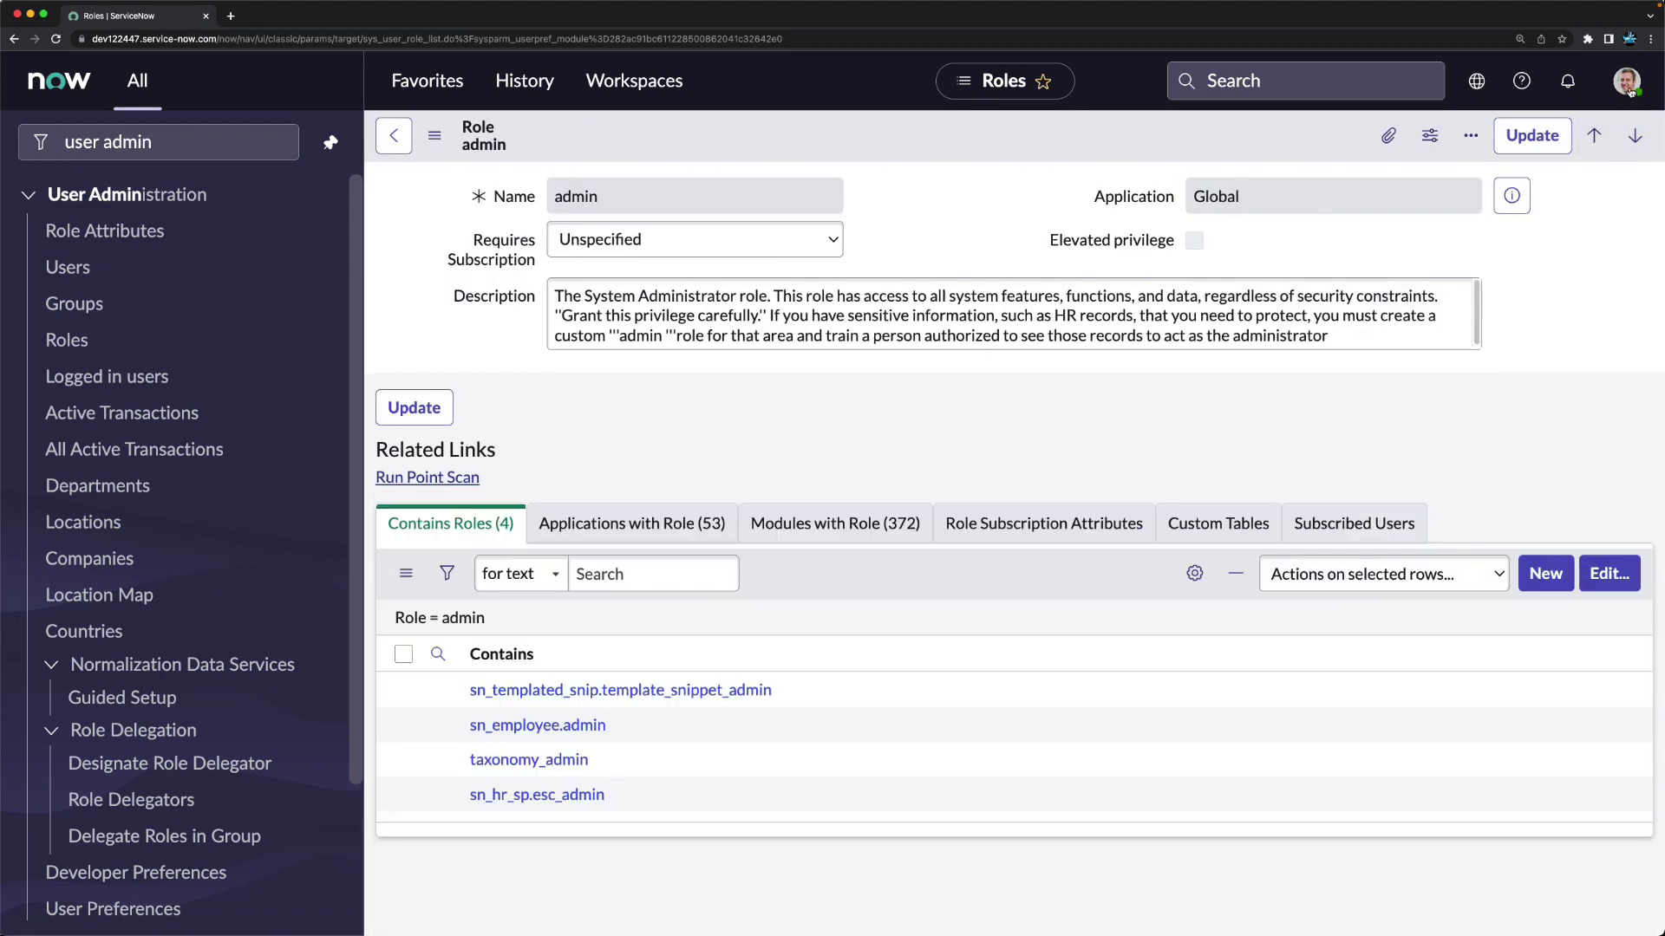
{"action": "left_click", "coordinate": [1628, 87]}
{"action": "left_click", "coordinate": [1628, 87]}
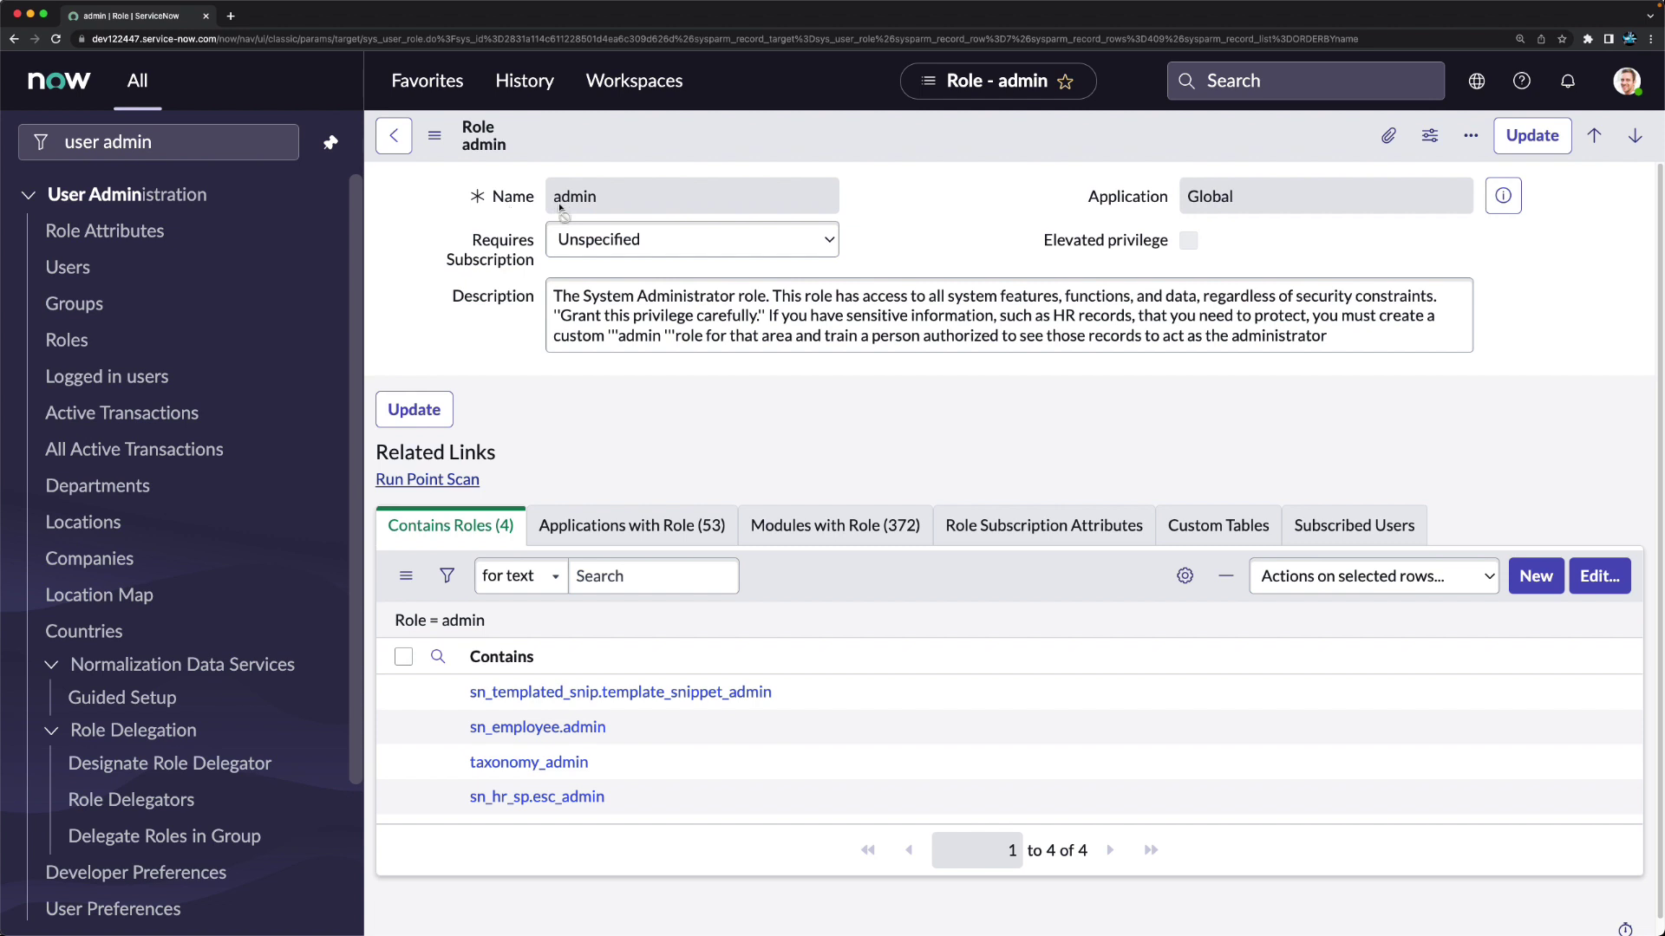
{"action": "mouse_move", "coordinate": [457, 295]}
{"action": "left_mouse_down"}
{"action": "mouse_move", "coordinate": [1074, 301]}
{"action": "mouse_move", "coordinate": [1353, 337]}
{"action": "left_mouse_up"}
{"action": "left_click", "coordinate": [700, 315]}
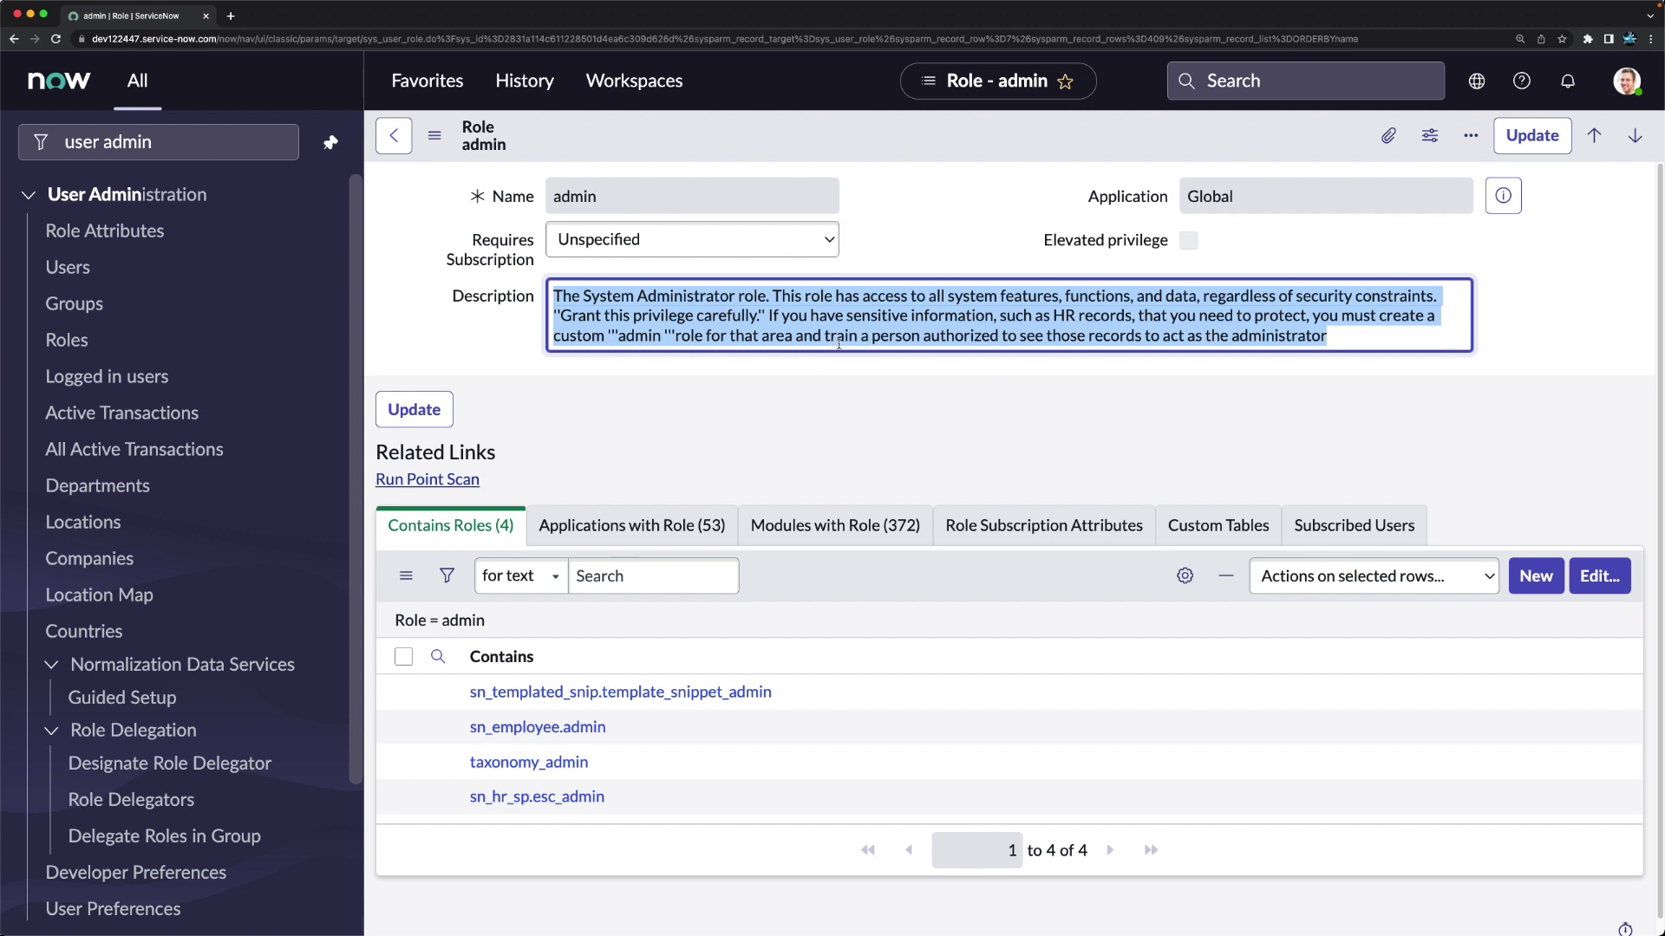
{"action": "left_click_drag", "start_coordinate": [1079, 198], "coordinate": [1159, 198]}
{"action": "left_click", "coordinate": [1249, 203]}
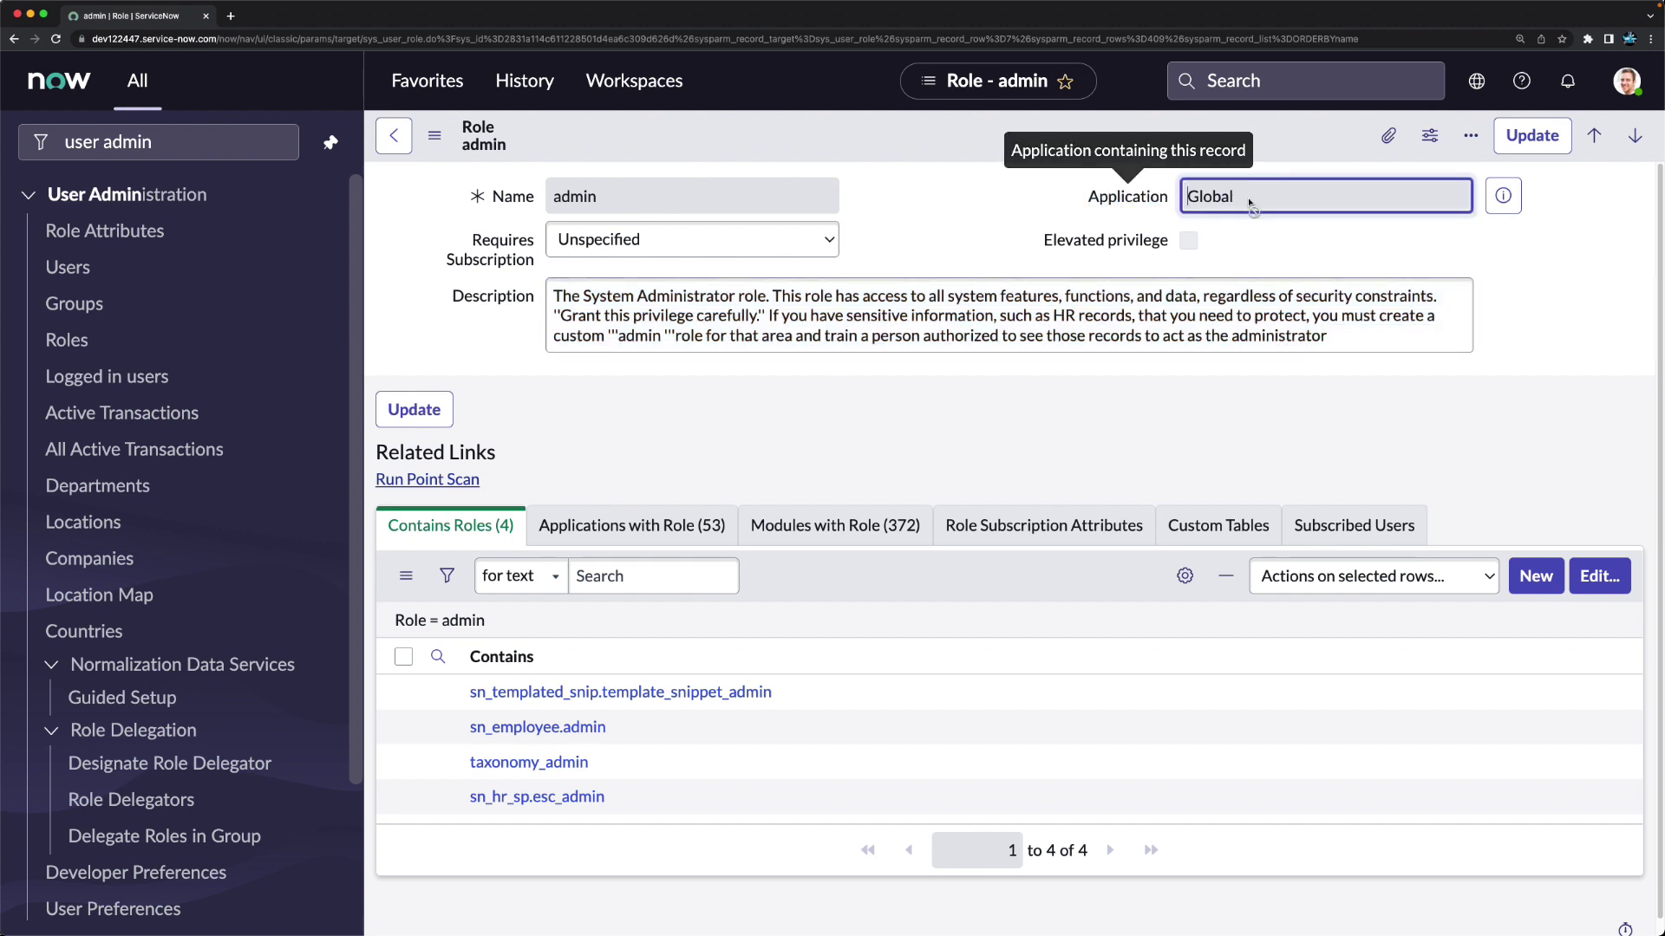
{"action": "left_click_drag", "start_coordinate": [1041, 240], "coordinate": [1182, 247]}
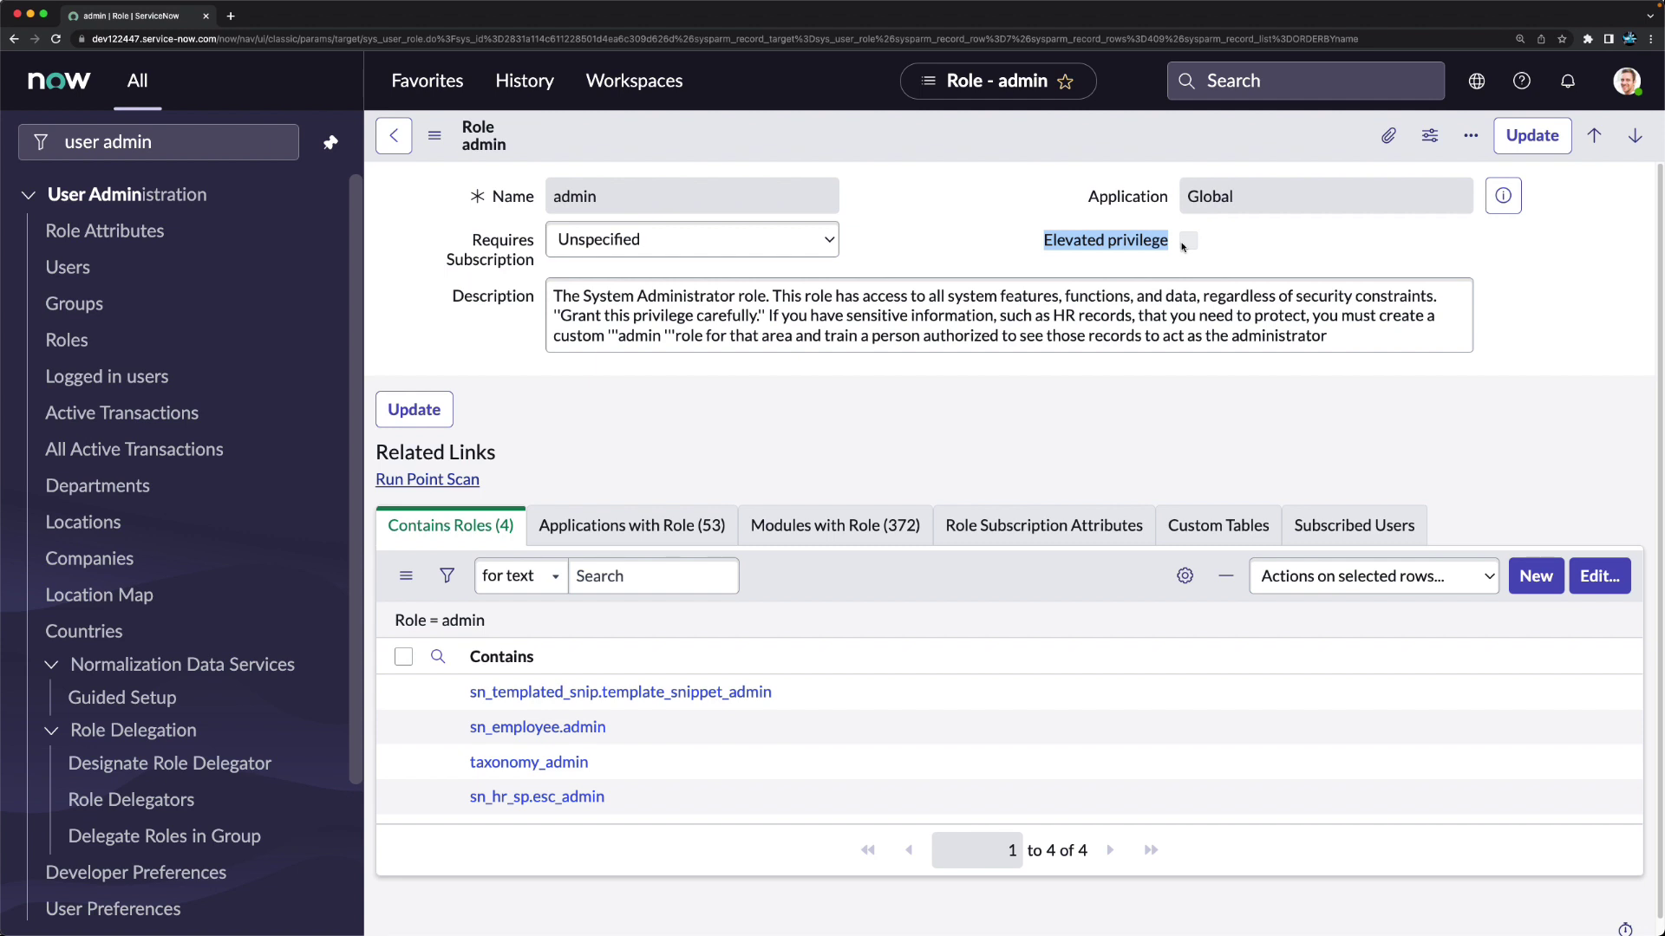
- Check the admin role's 53 applications, 372 modules, custom tables, and empty subscribed users
{"action": "right_click", "coordinate": [890, 139]}
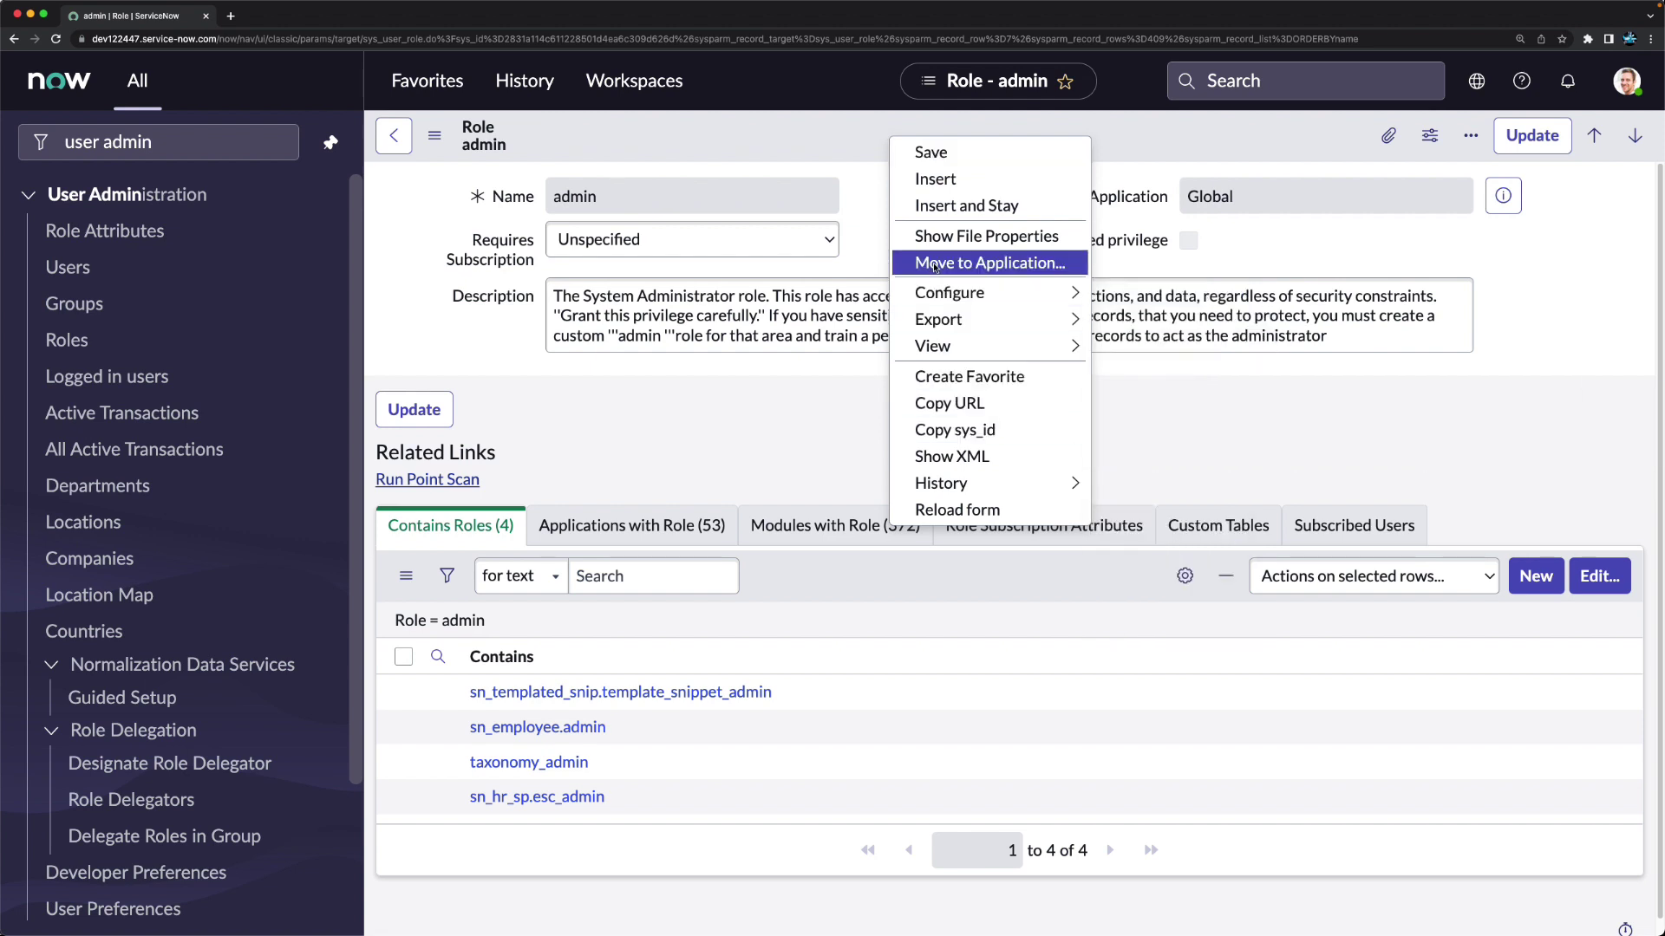
{"action": "left_click", "coordinate": [703, 431]}
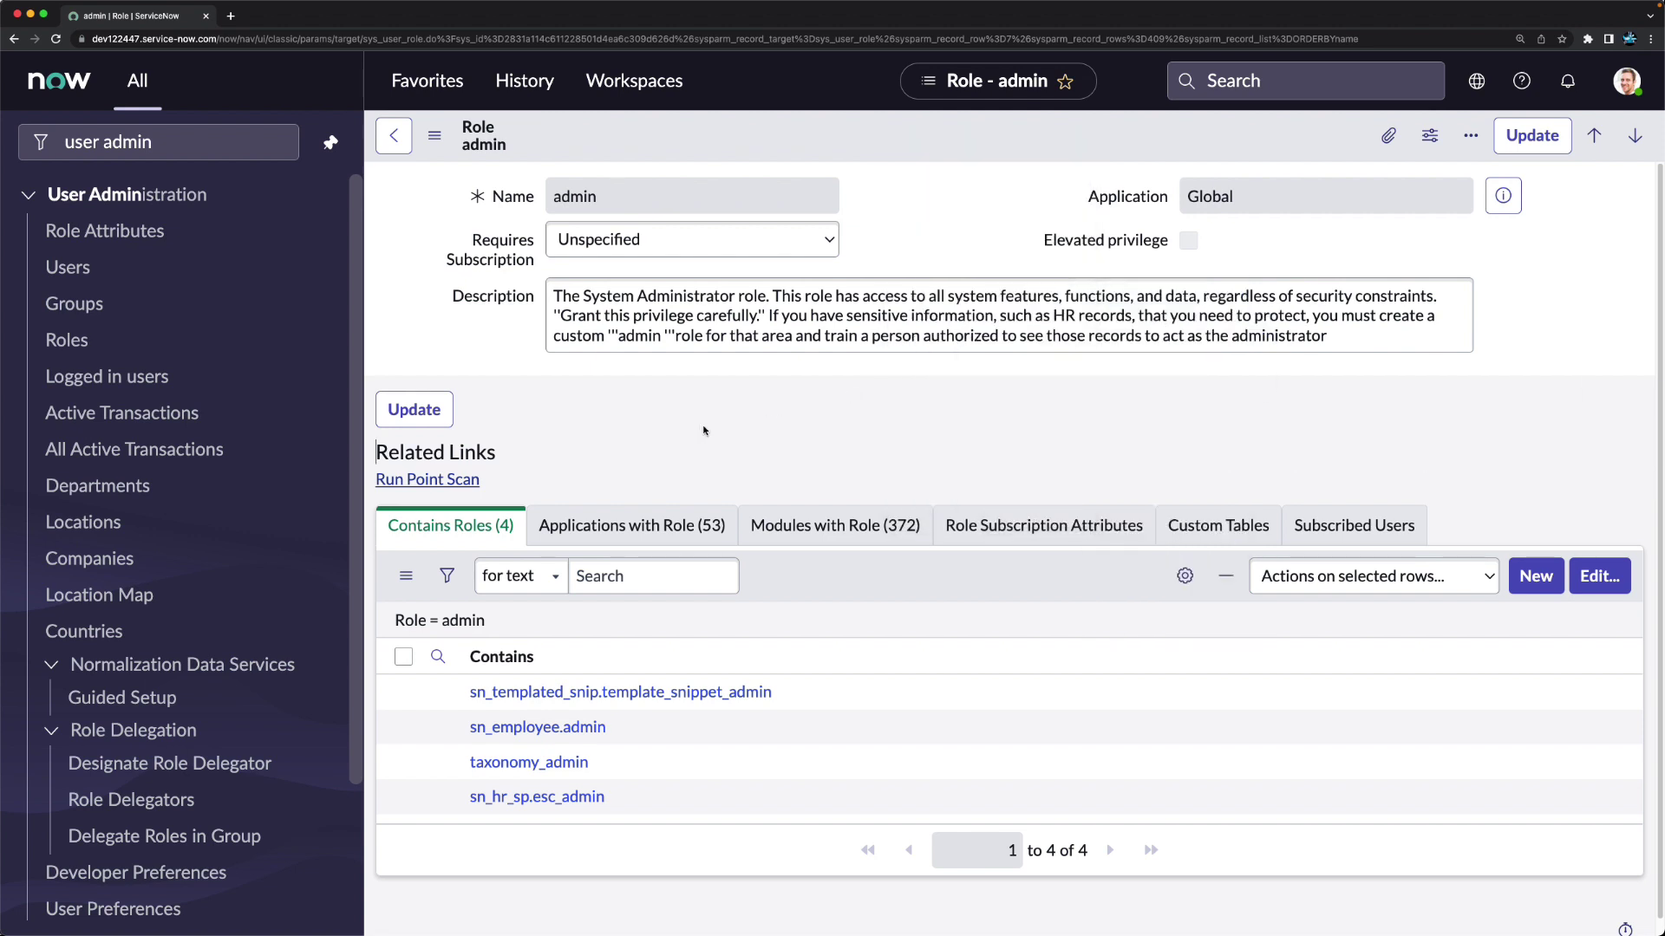
{"action": "scroll", "coordinate": [699, 428], "scroll_direction": "down", "scroll_amount": 1}
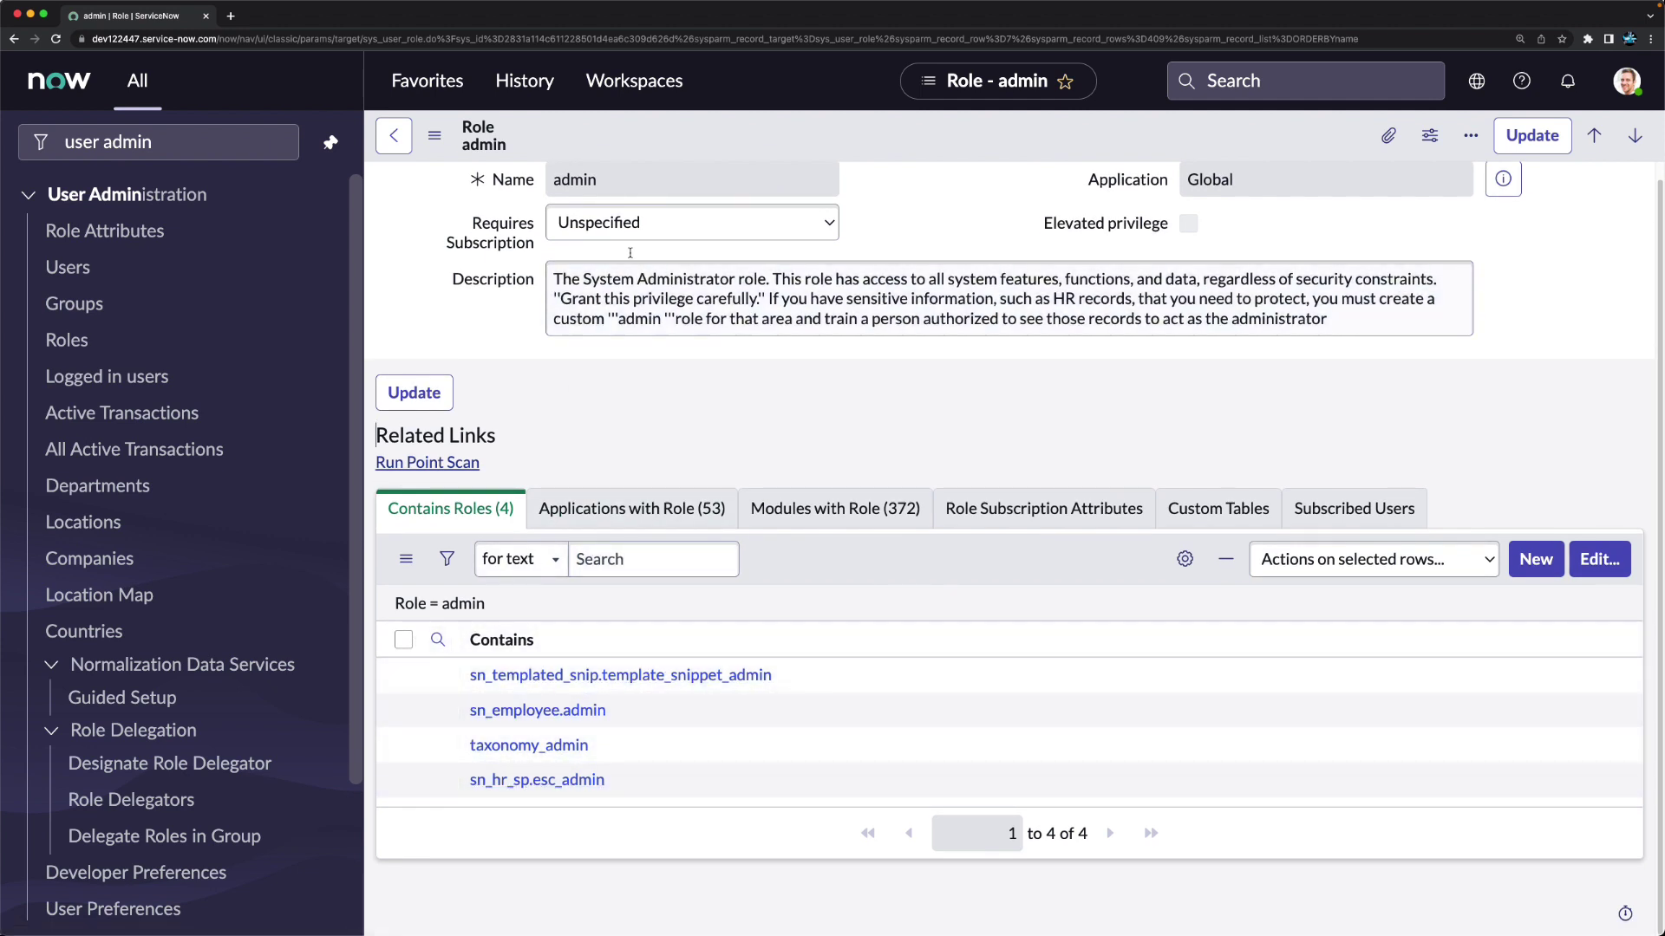
{"action": "scroll", "coordinate": [937, 282], "scroll_direction": "up", "scroll_amount": 1}
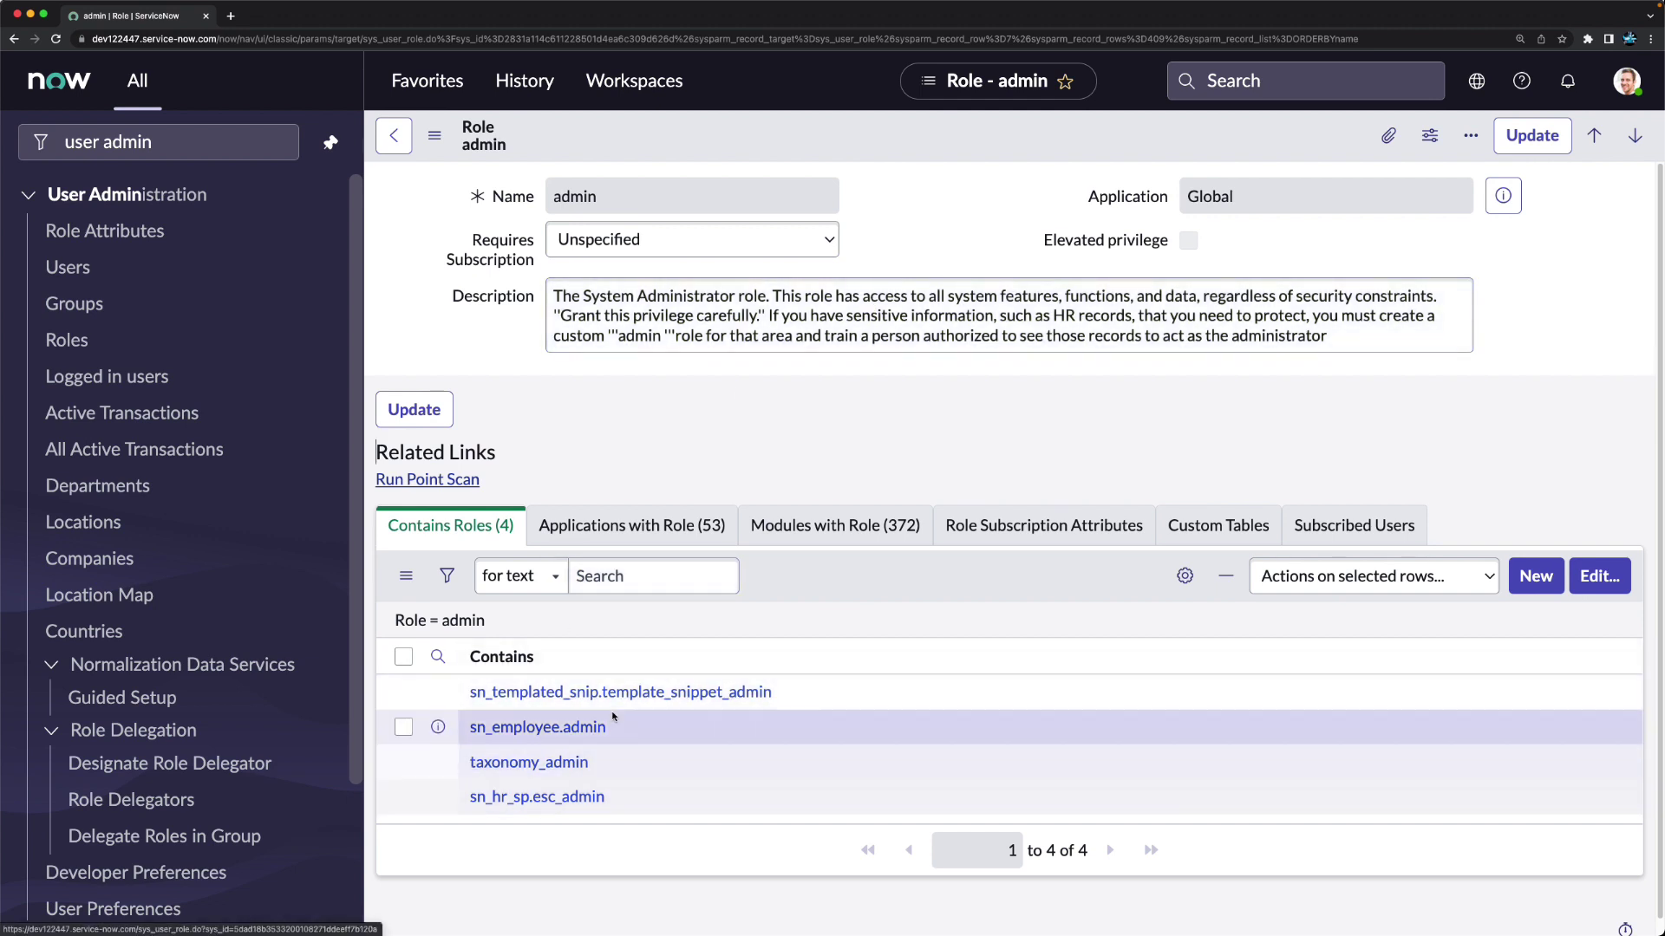
{"action": "left_click", "coordinate": [610, 524]}
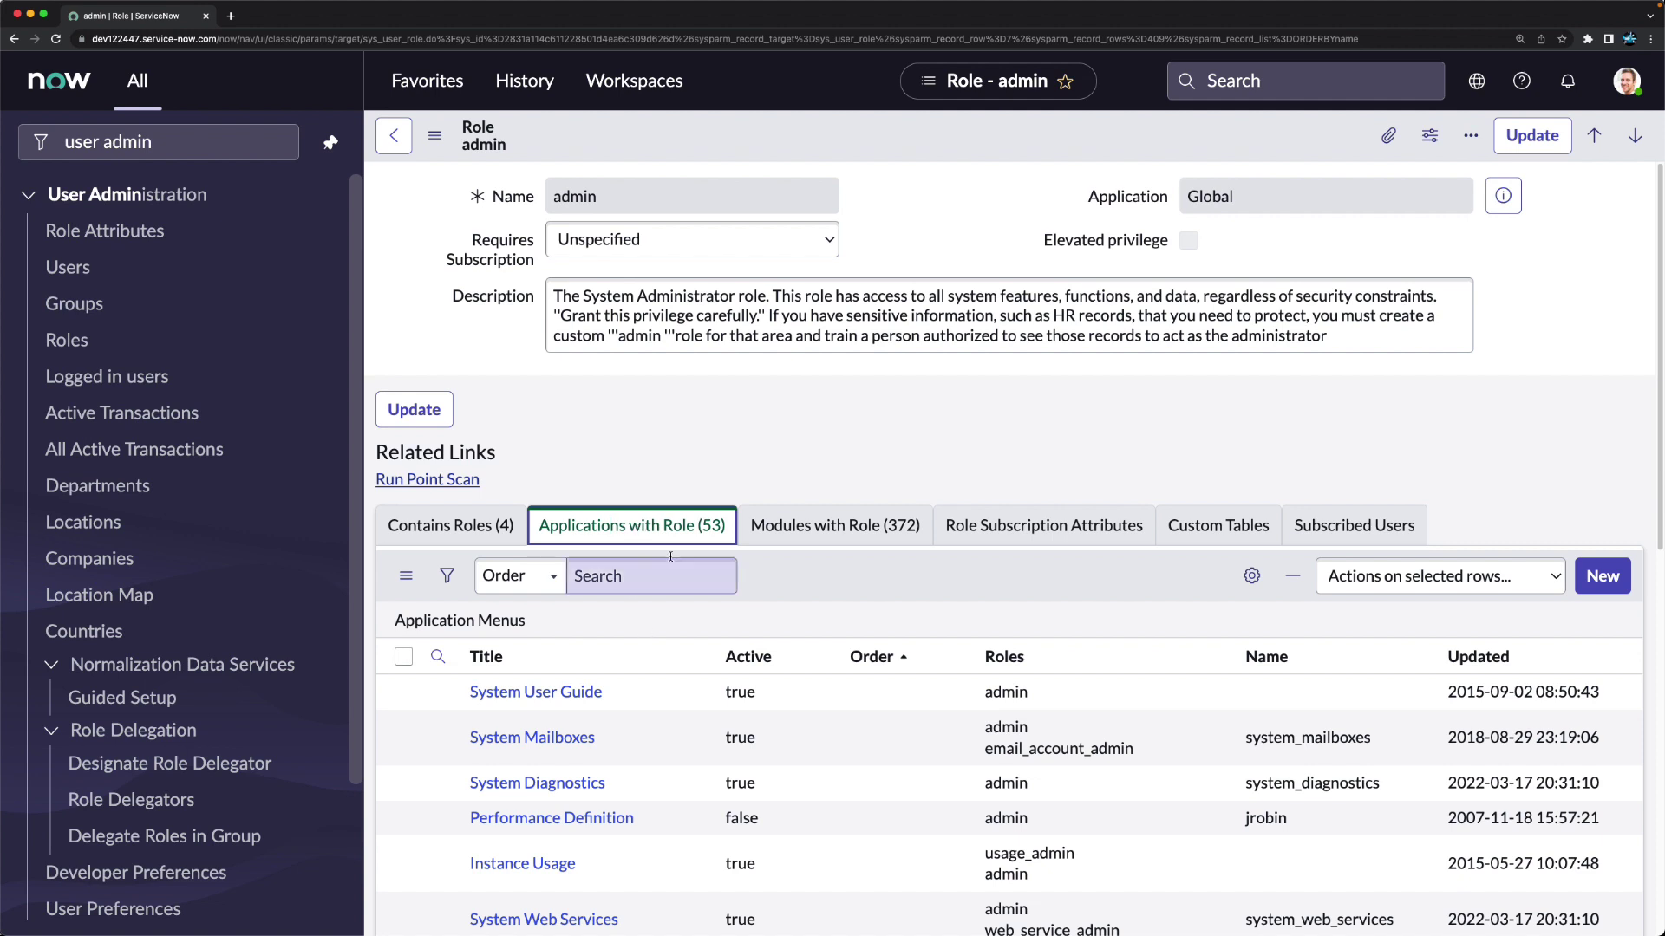
{"action": "left_click_drag", "start_coordinate": [606, 192], "coordinate": [546, 194]}
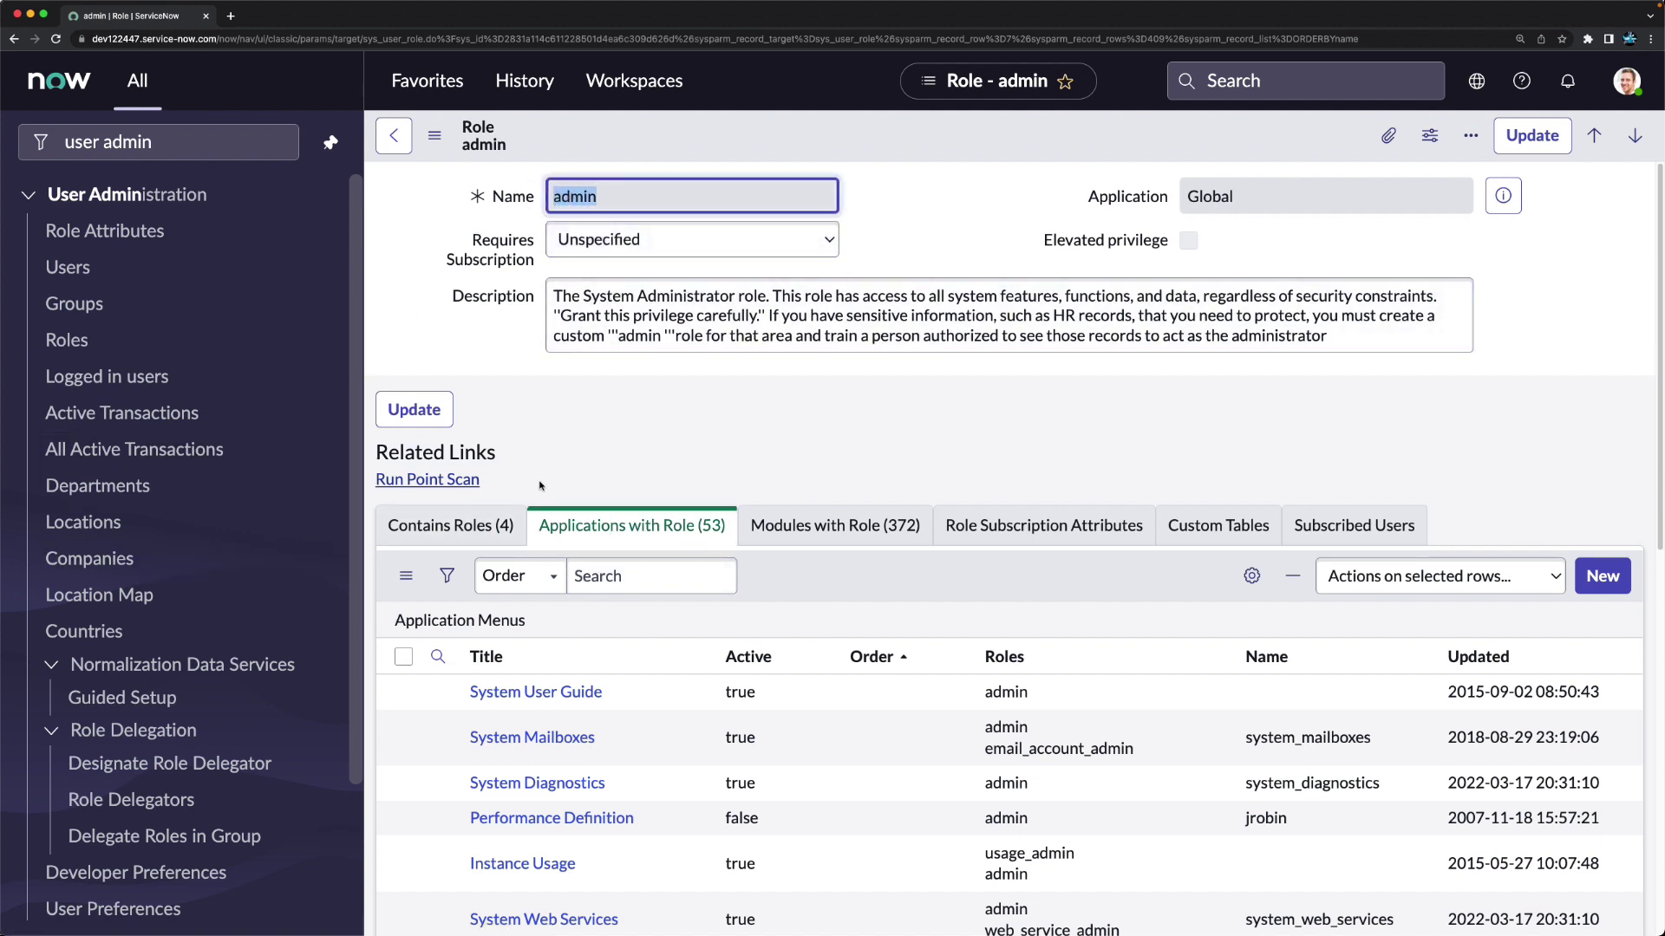
{"action": "left_click", "coordinate": [849, 523]}
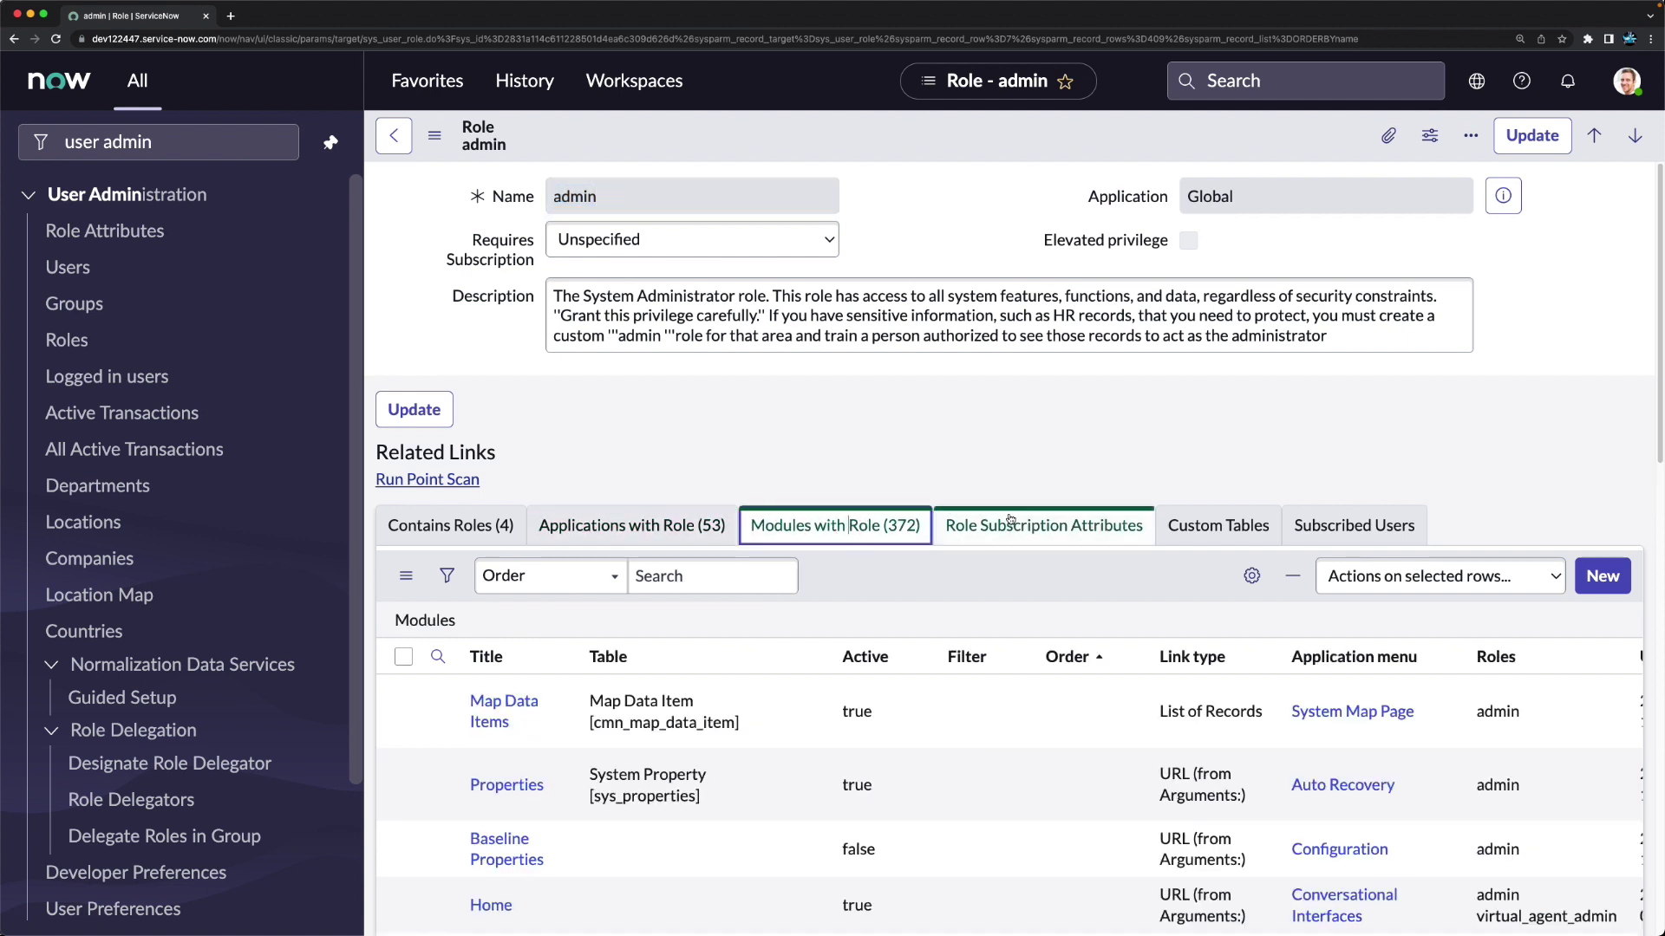
{"action": "left_click", "coordinate": [1210, 539]}
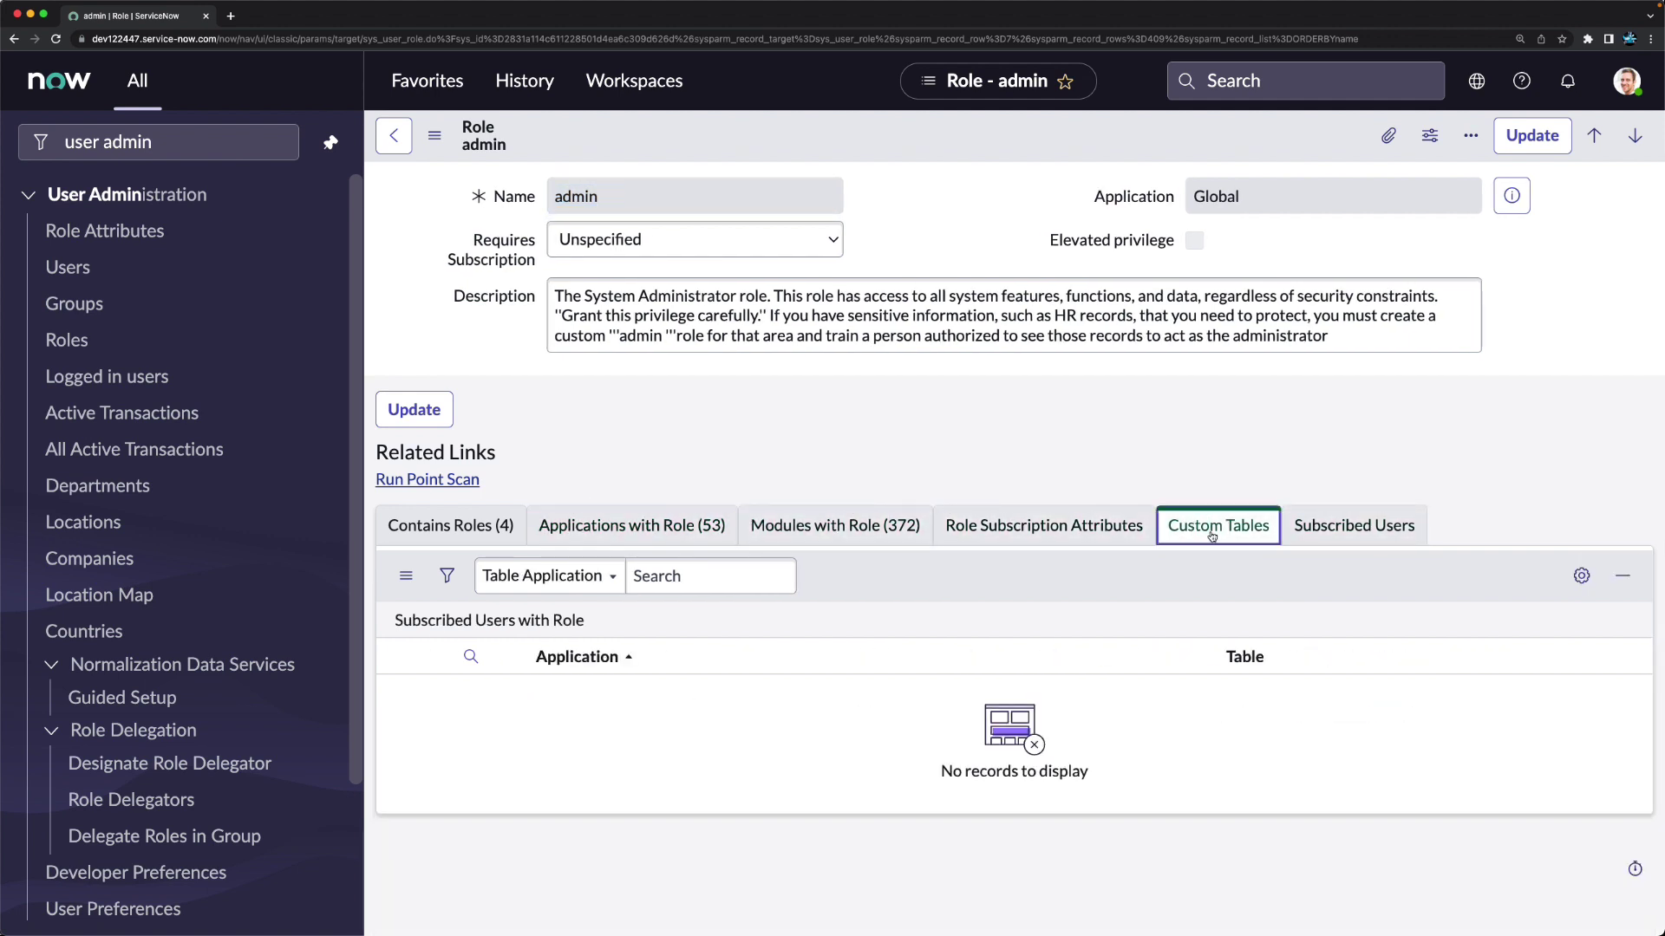
{"action": "left_click", "coordinate": [1343, 531]}
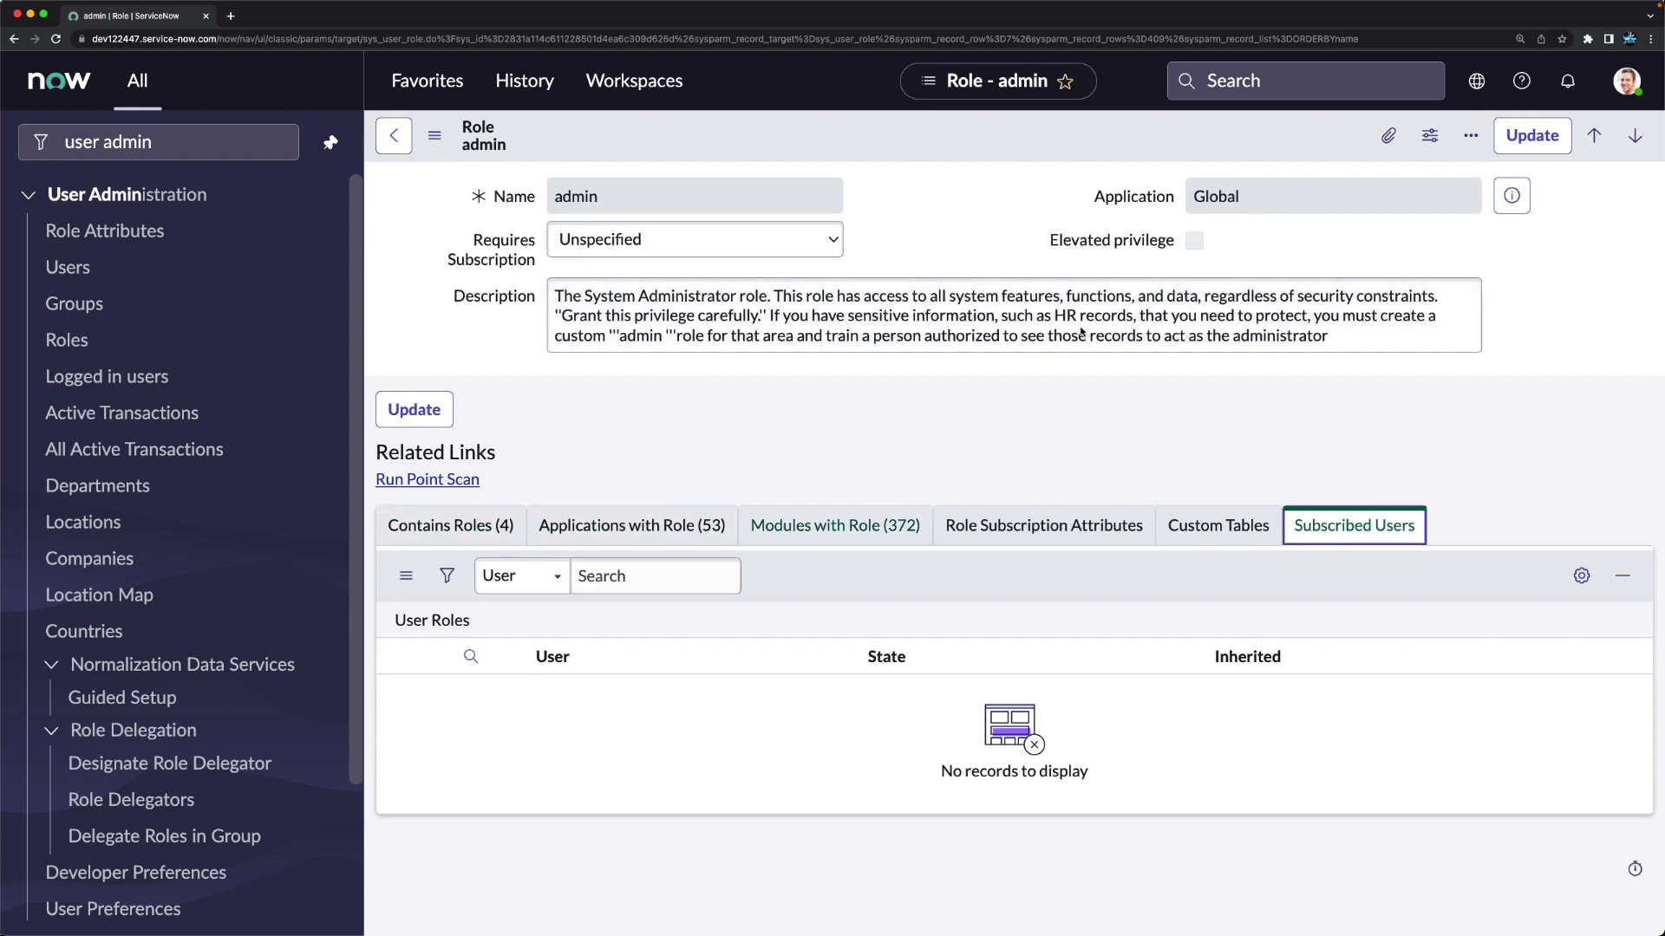
- Use Configure > Related Lists to add Users and Groups to the admin role form, then save
{"action": "right_click", "coordinate": [849, 139]}
{"action": "mouse_move", "coordinate": [980, 293]}
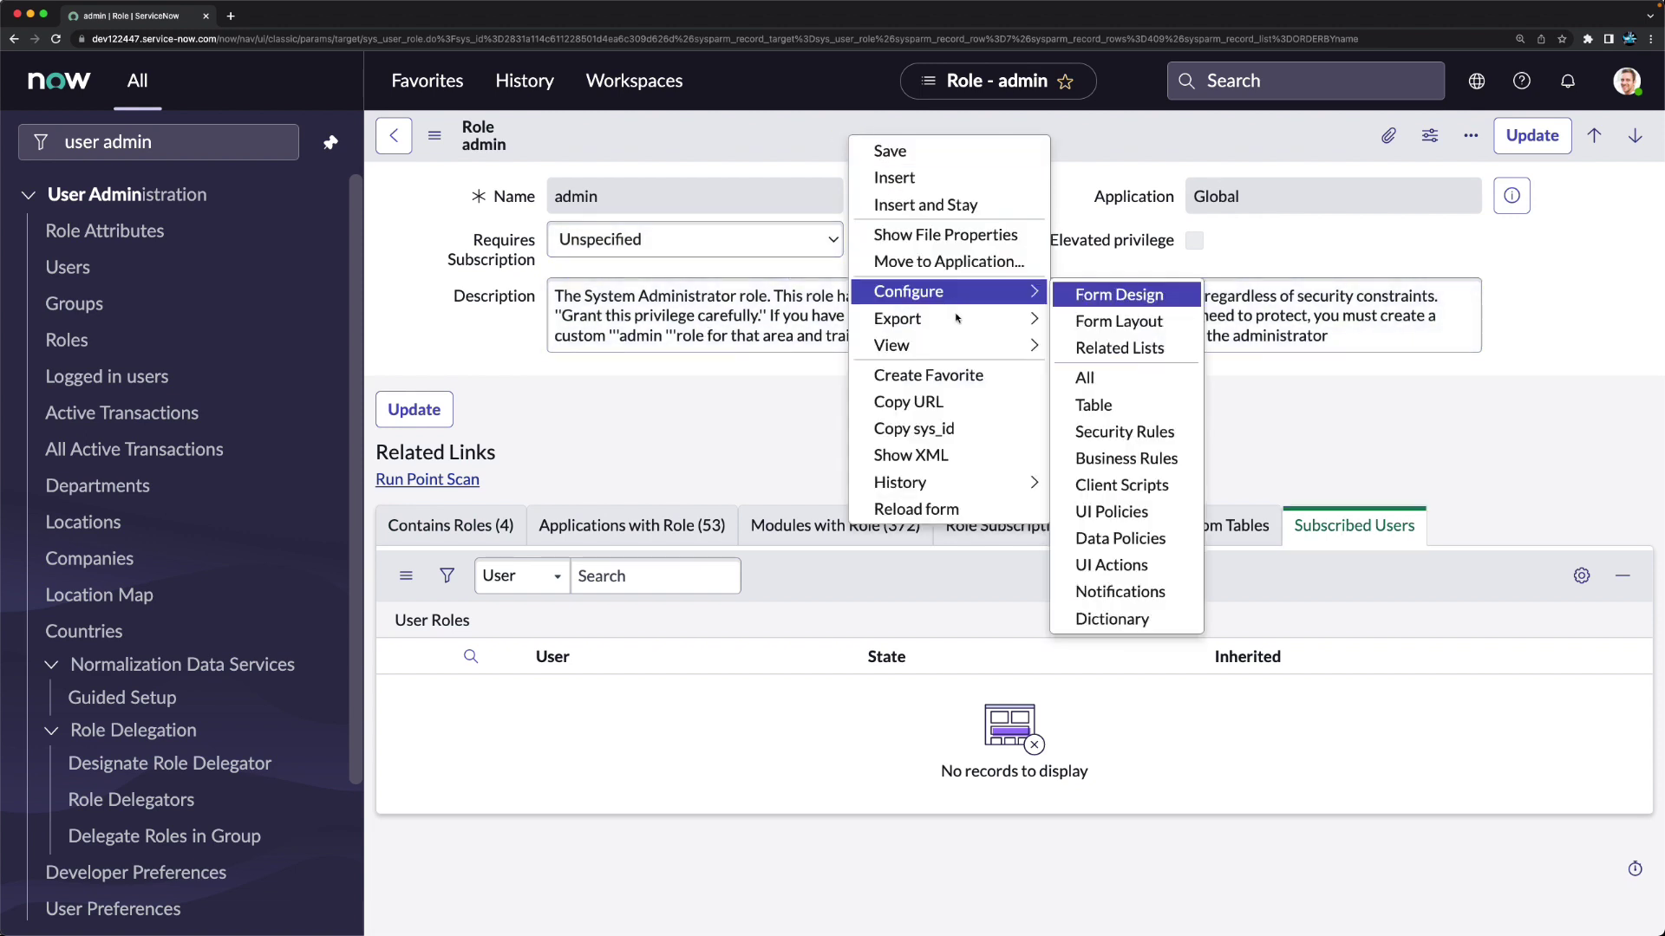
{"action": "left_click", "coordinate": [1136, 346]}
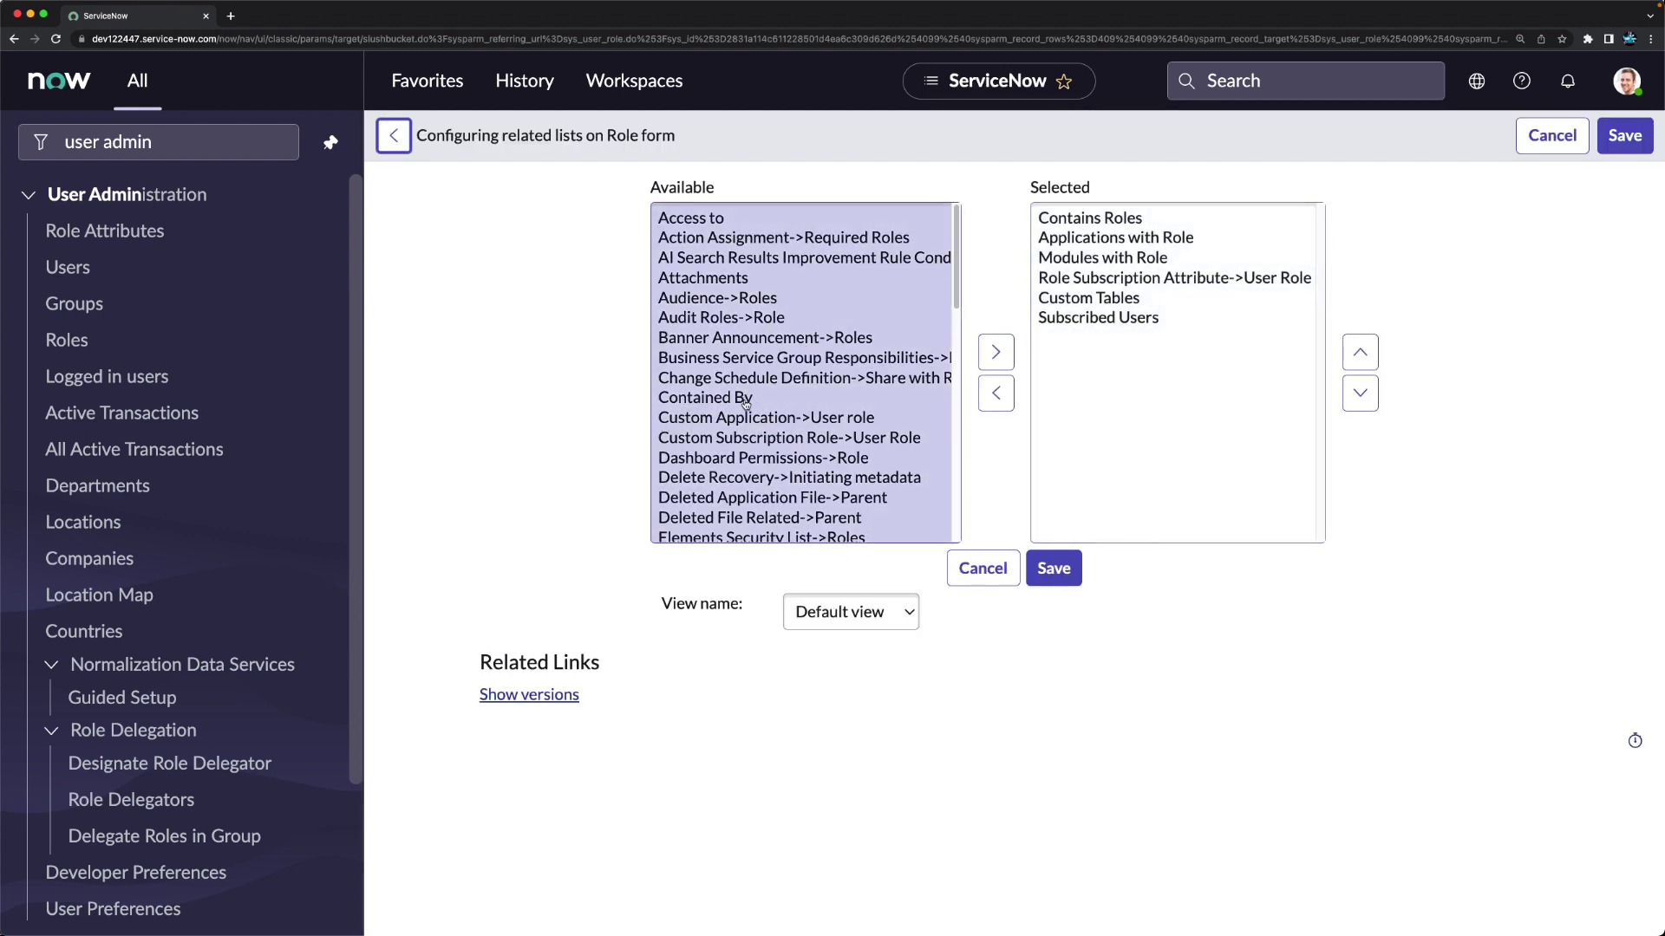
{"action": "scroll", "coordinate": [691, 418], "scroll_direction": "down", "scroll_amount": 15}
{"action": "double_click", "coordinate": [698, 459]}
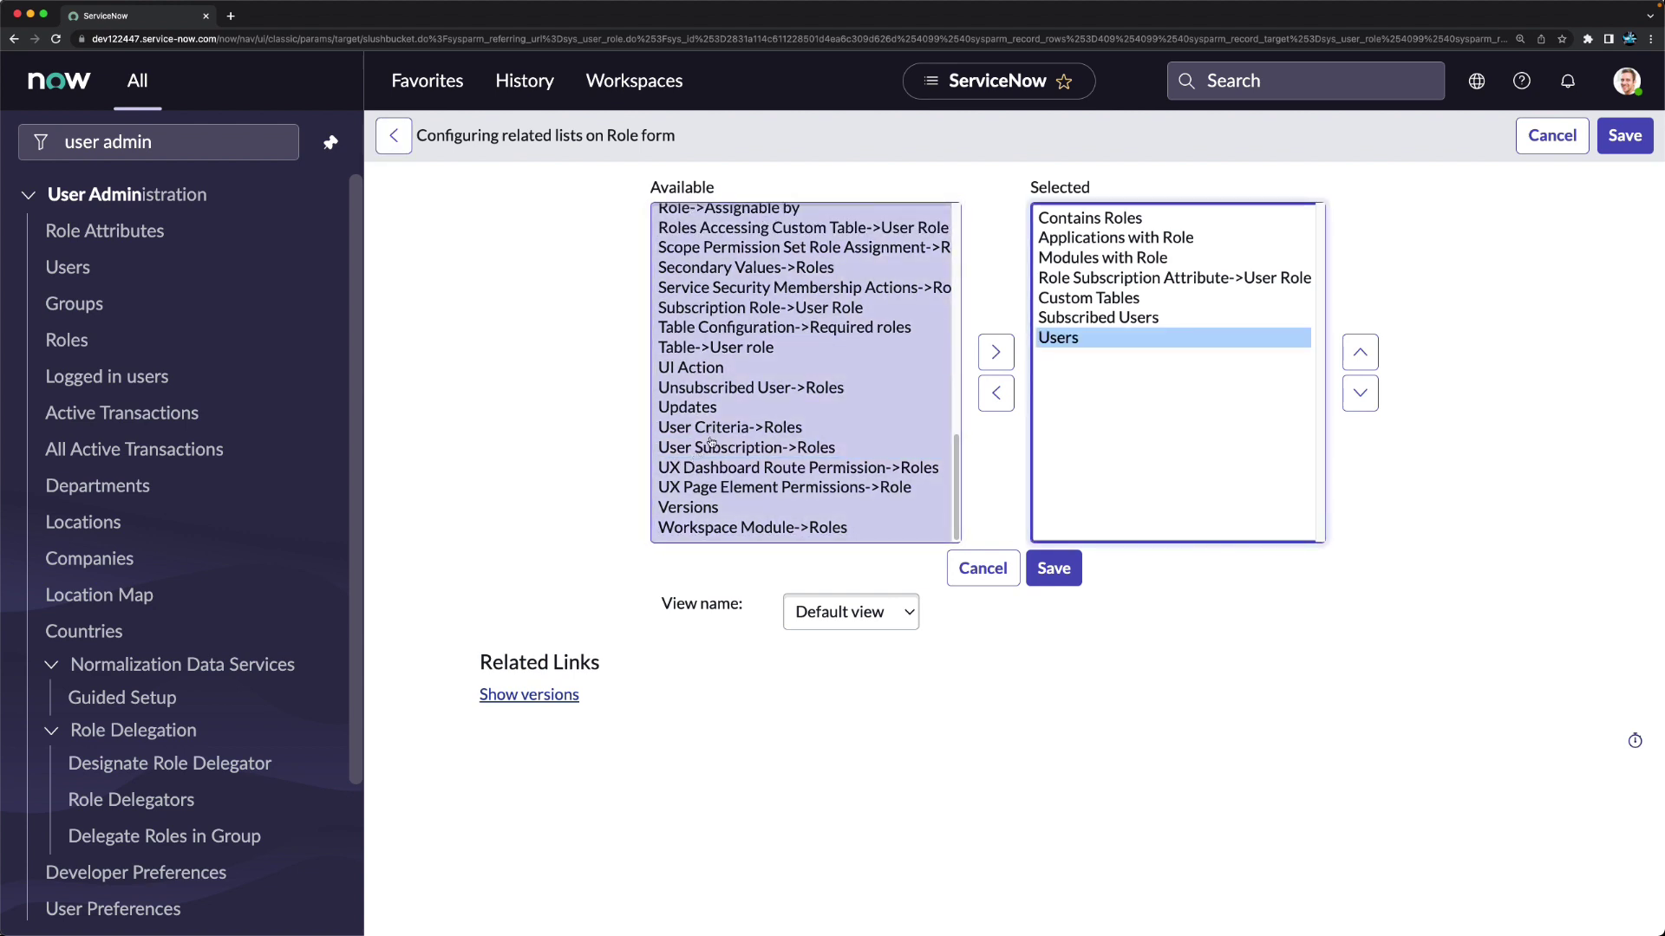
{"action": "scroll", "coordinate": [709, 390], "scroll_direction": "up", "scroll_amount": 8}
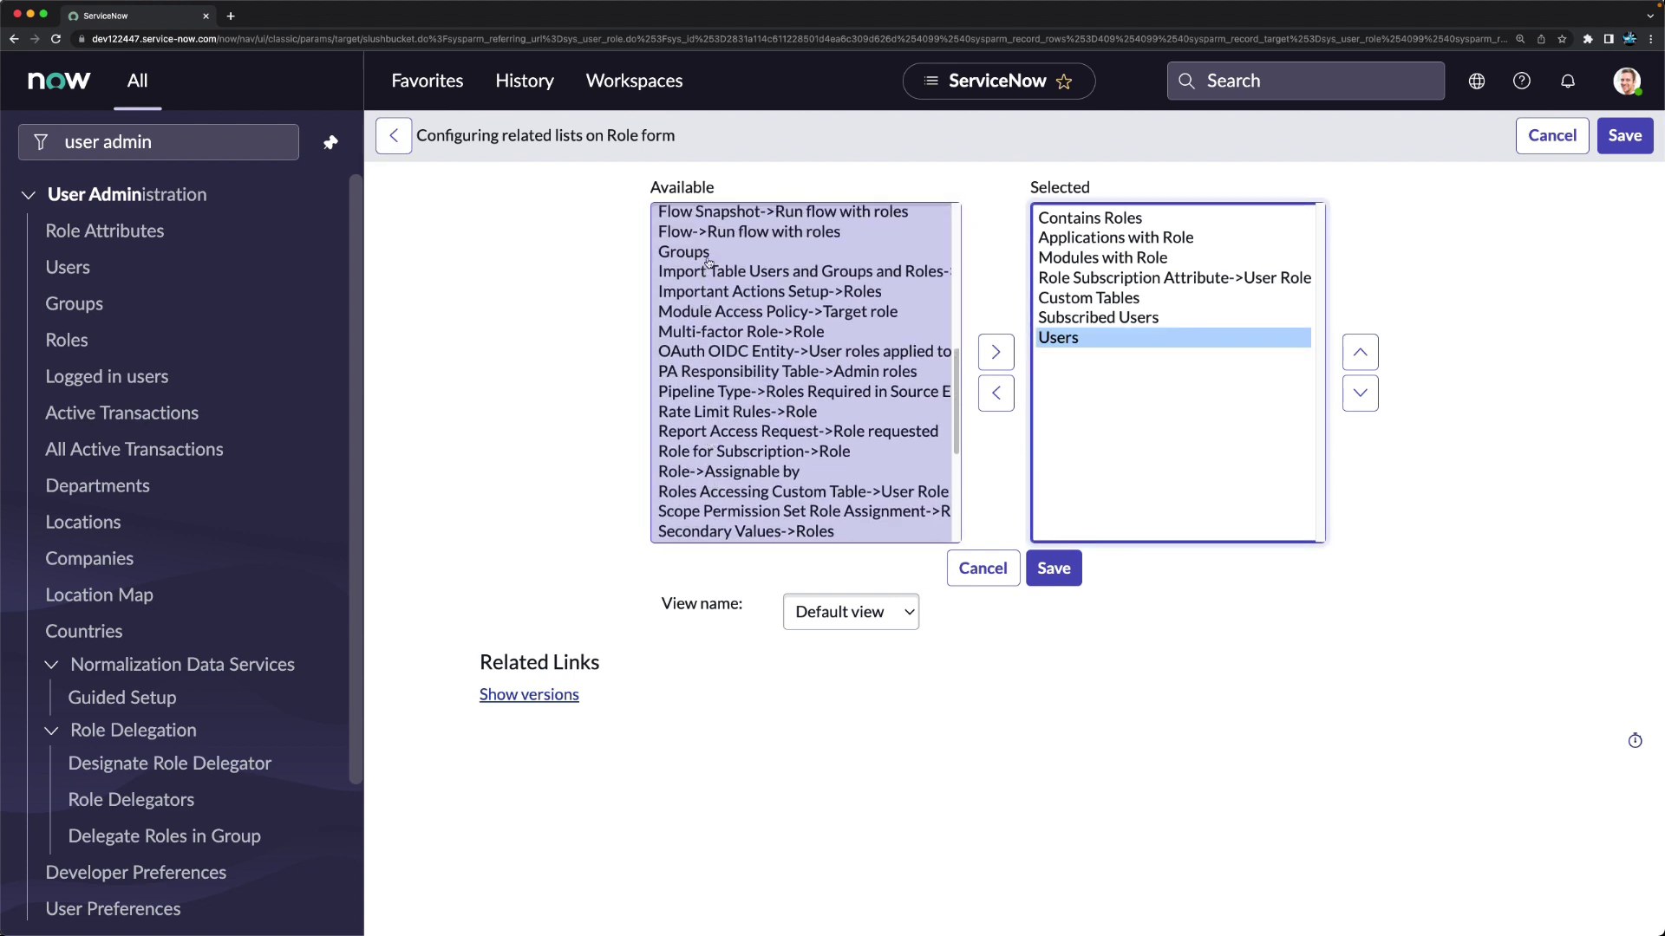
{"action": "double_click", "coordinate": [705, 253]}
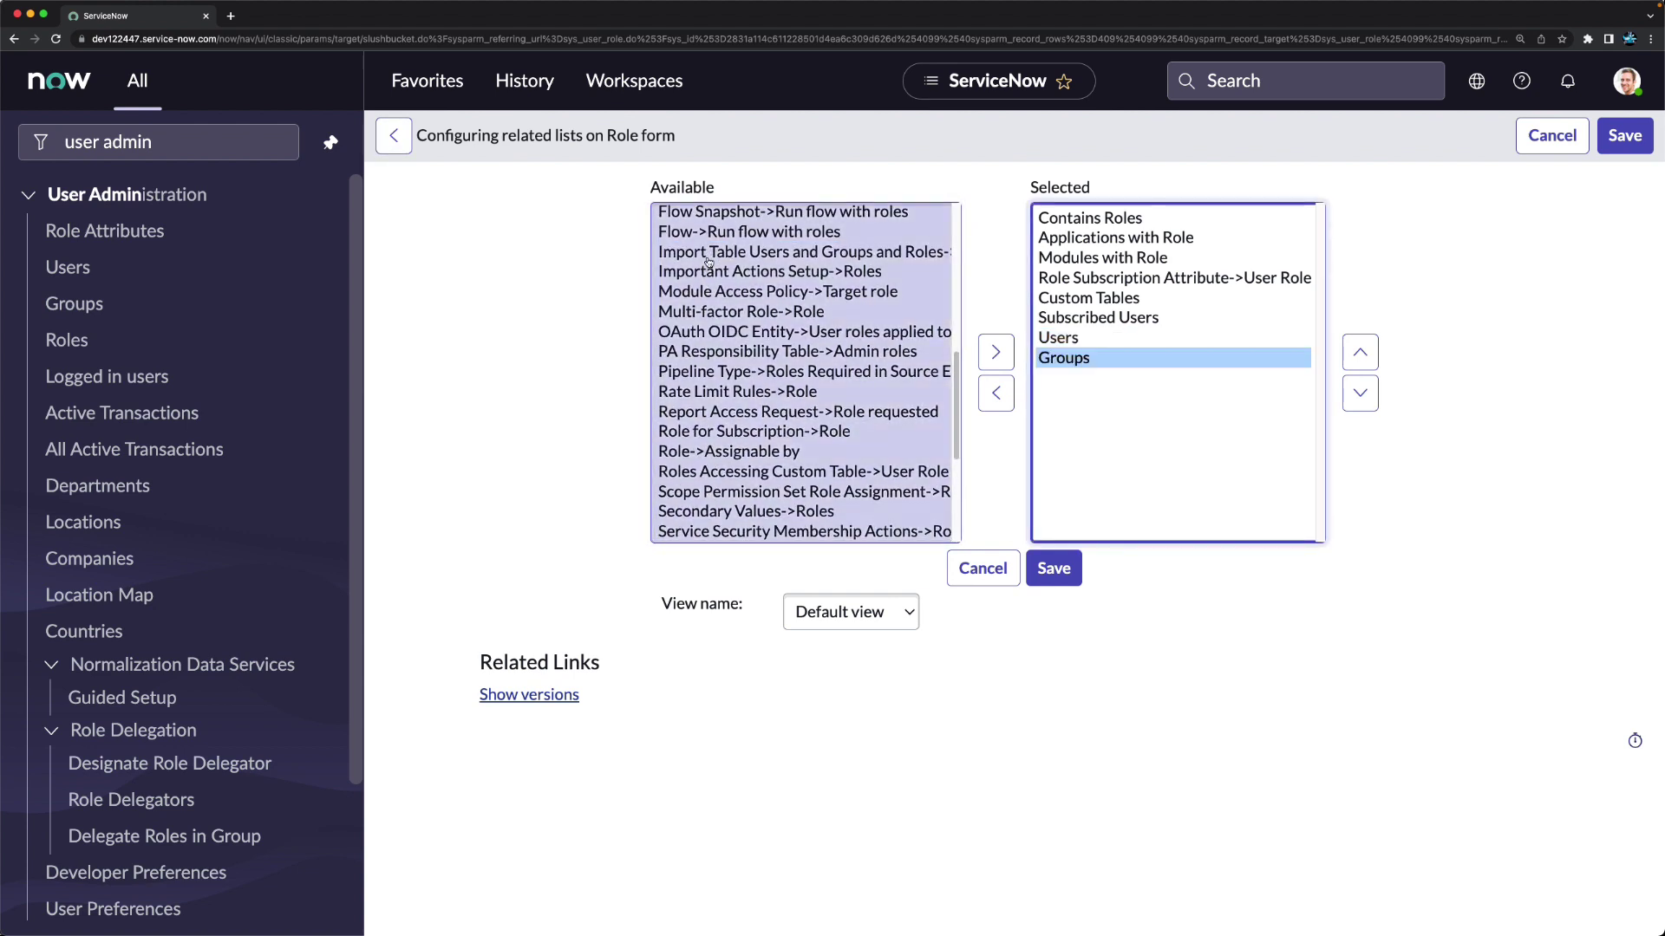
{"action": "left_click", "coordinate": [1054, 572]}
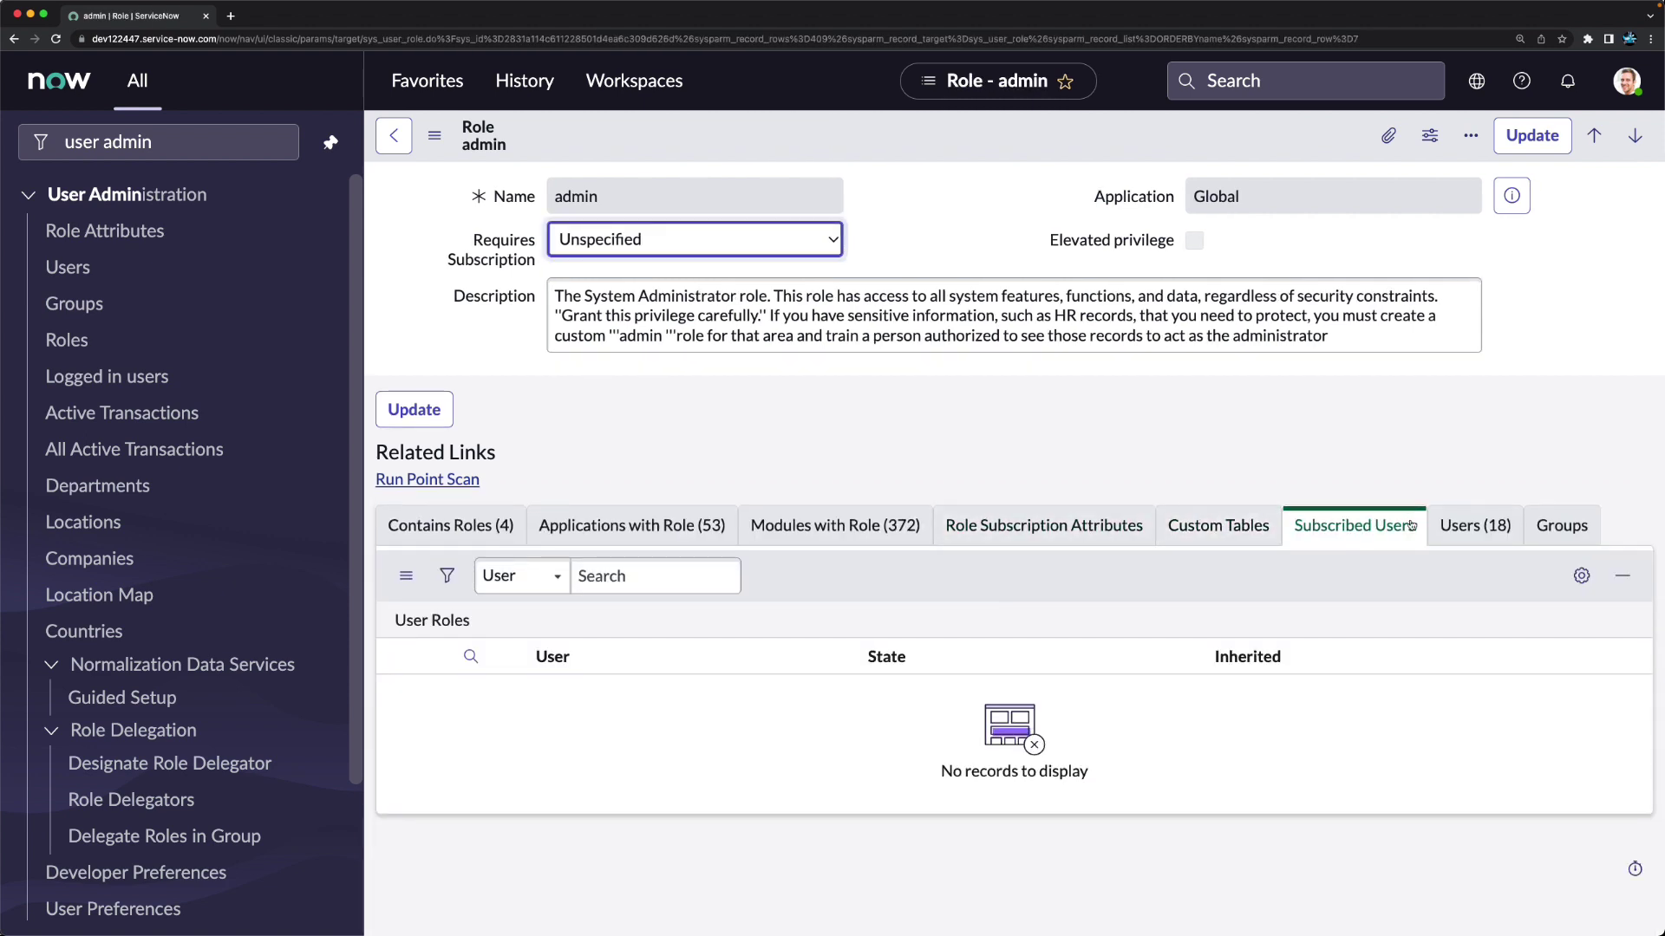
{"action": "left_click", "coordinate": [1475, 526]}
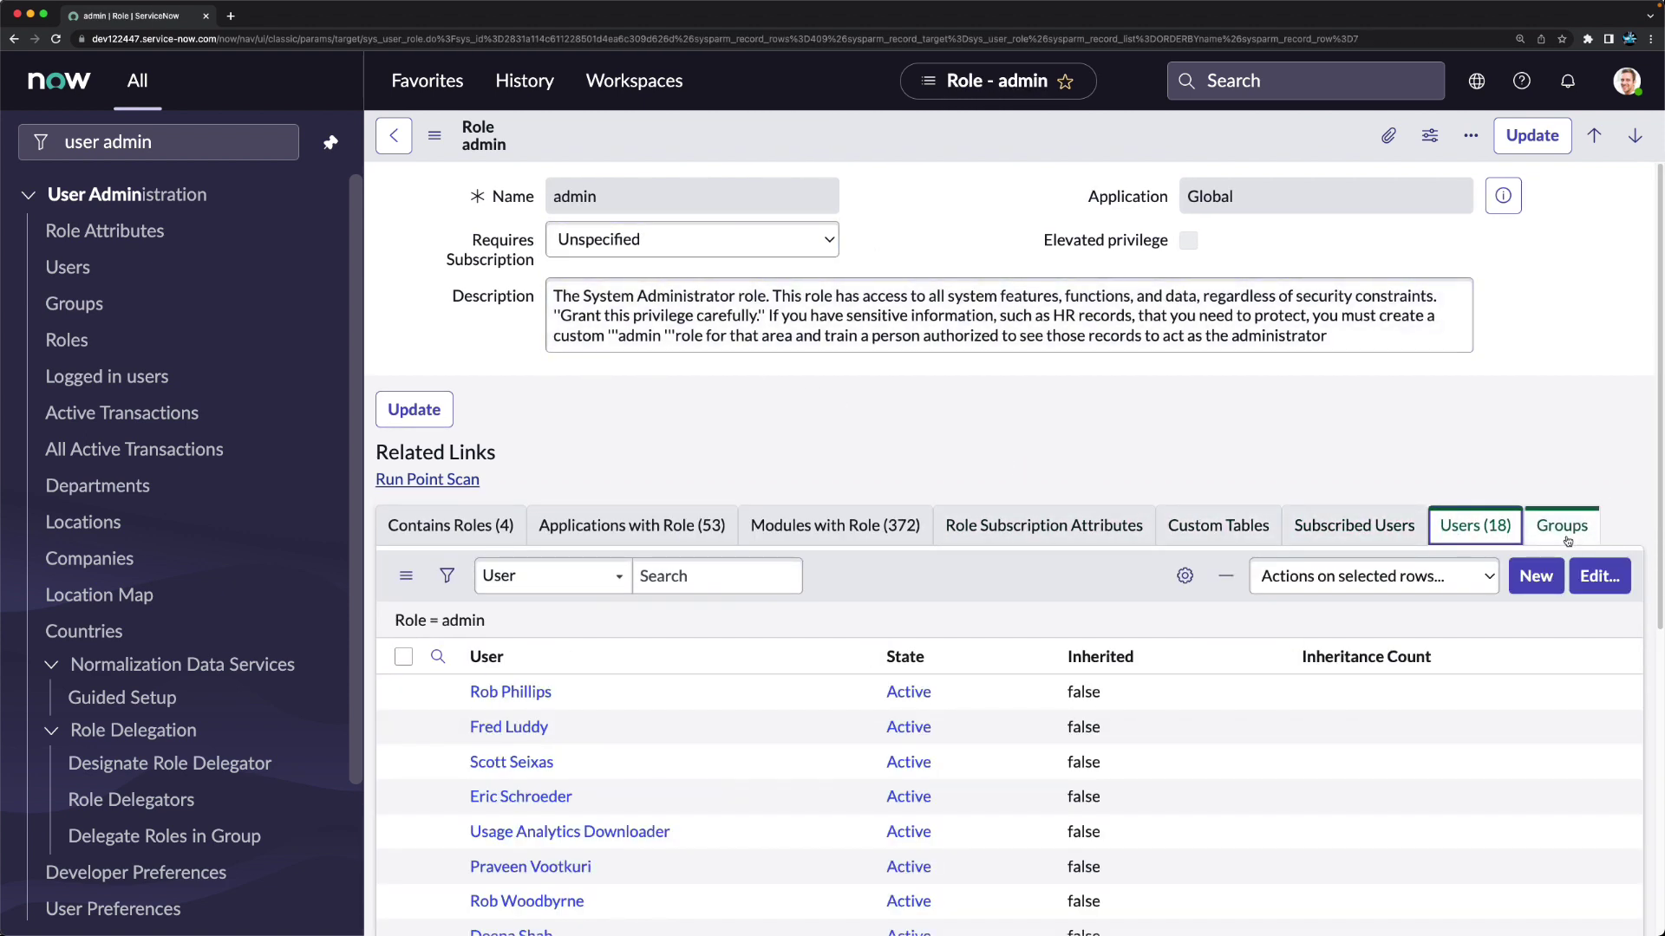
{"action": "left_click", "coordinate": [1562, 526]}
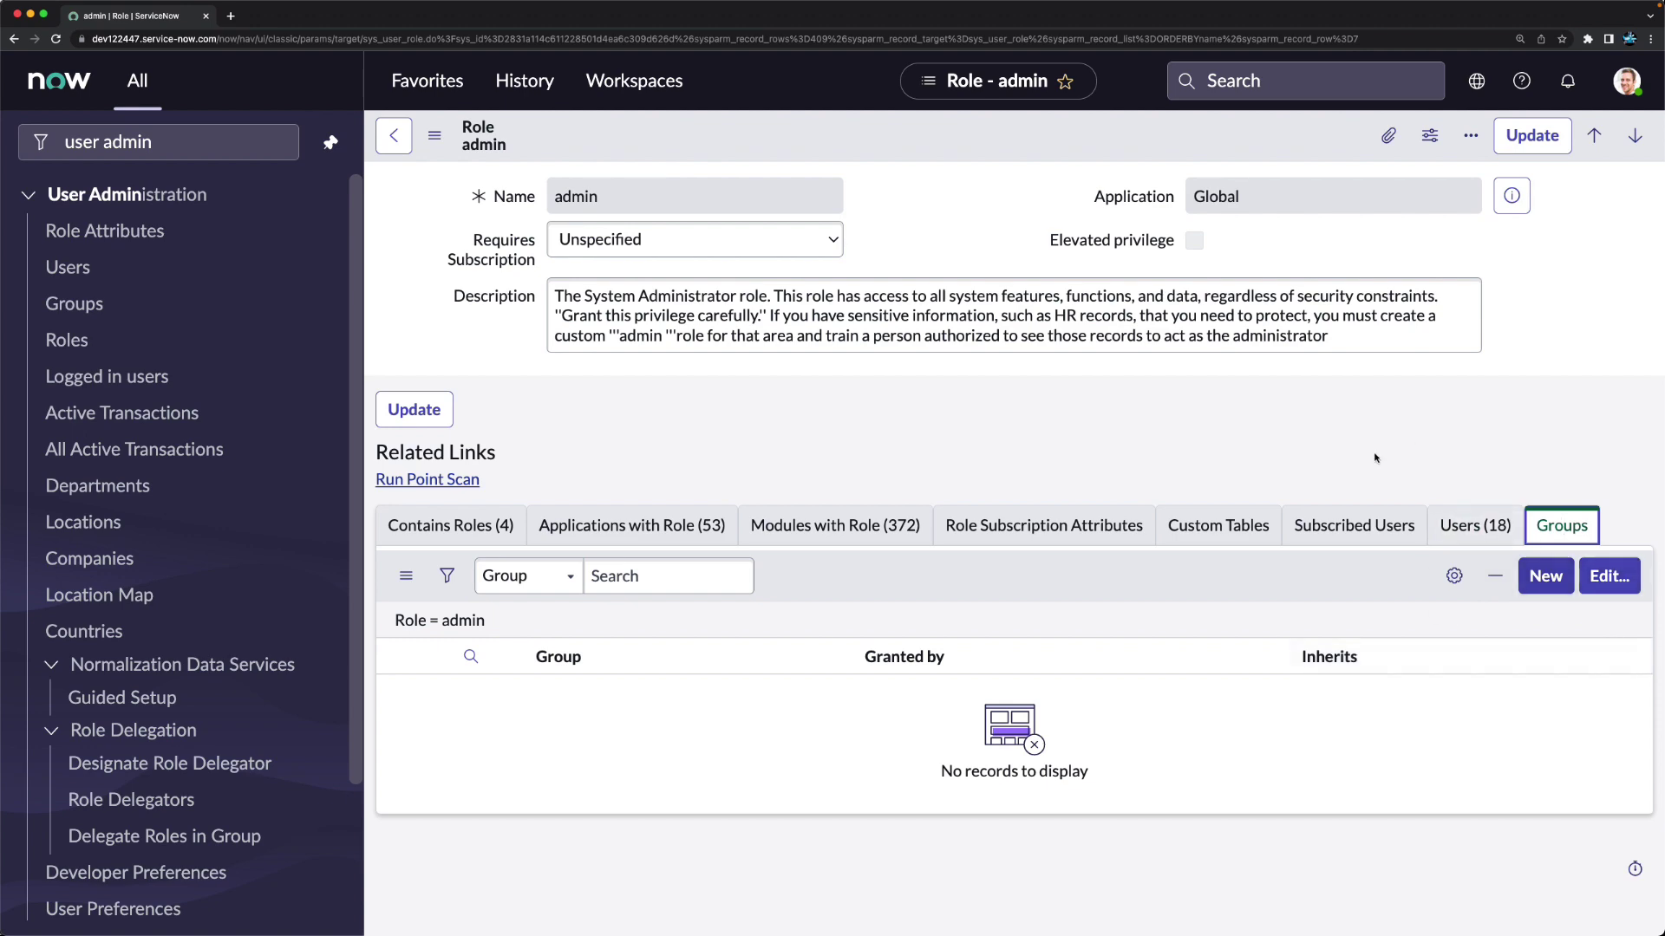
{"action": "left_click", "coordinate": [1471, 526]}
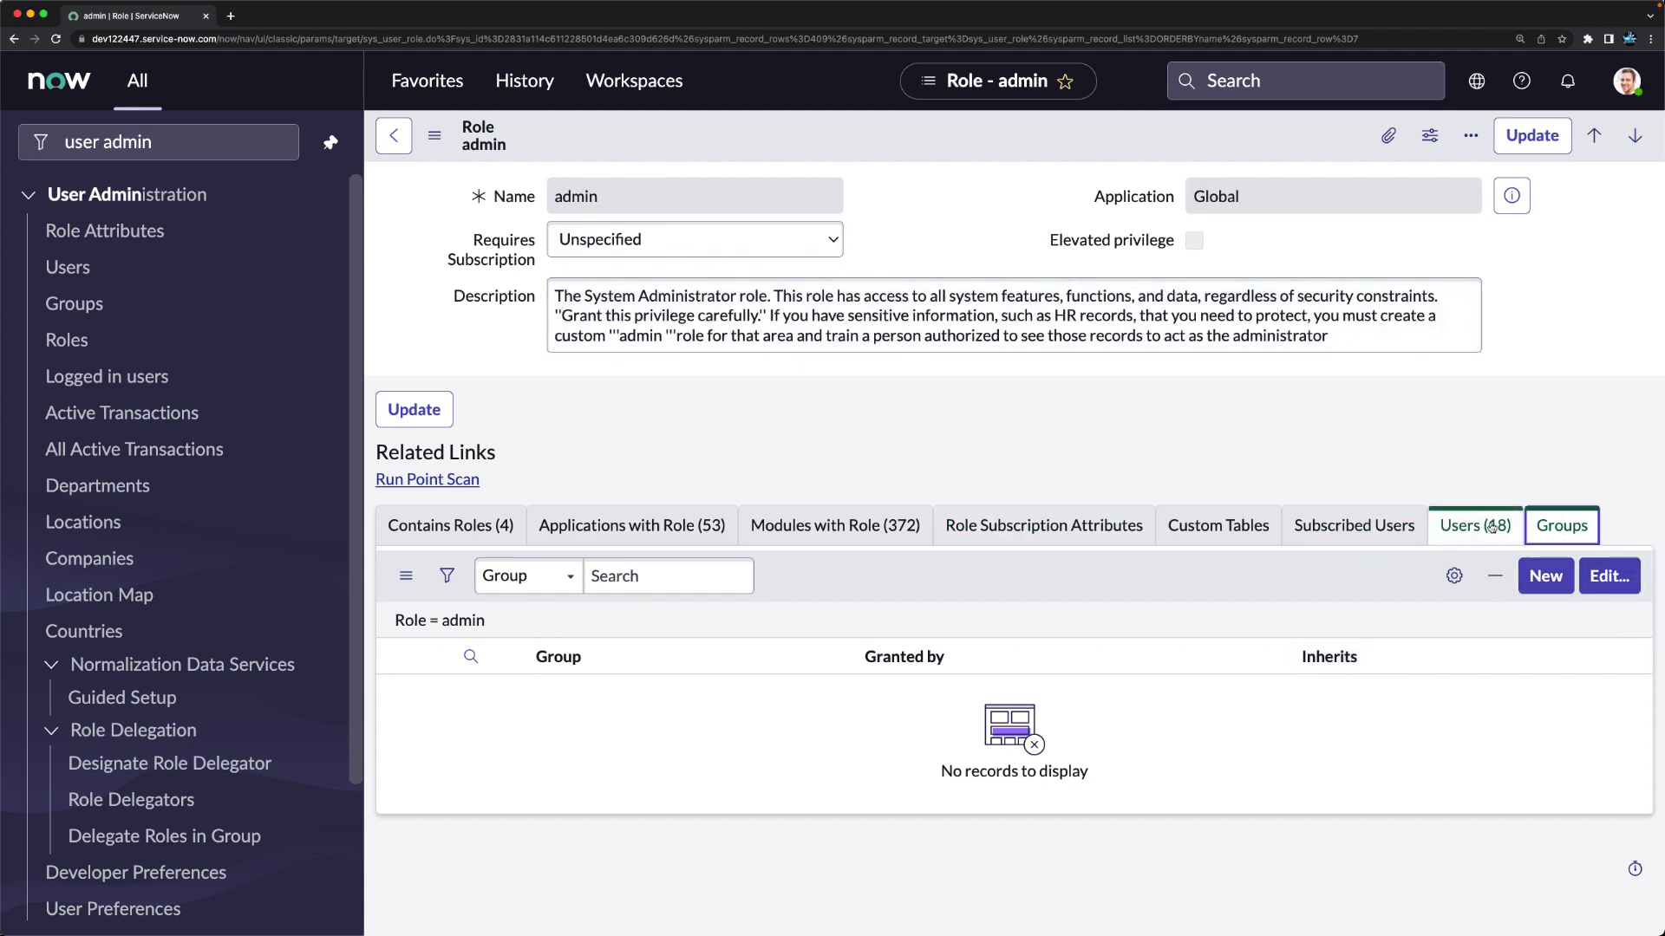
{"action": "scroll", "coordinate": [1014, 551], "scroll_direction": "down", "scroll_amount": 2}
{"action": "scroll", "coordinate": [1014, 550], "scroll_direction": "down", "scroll_amount": 5}
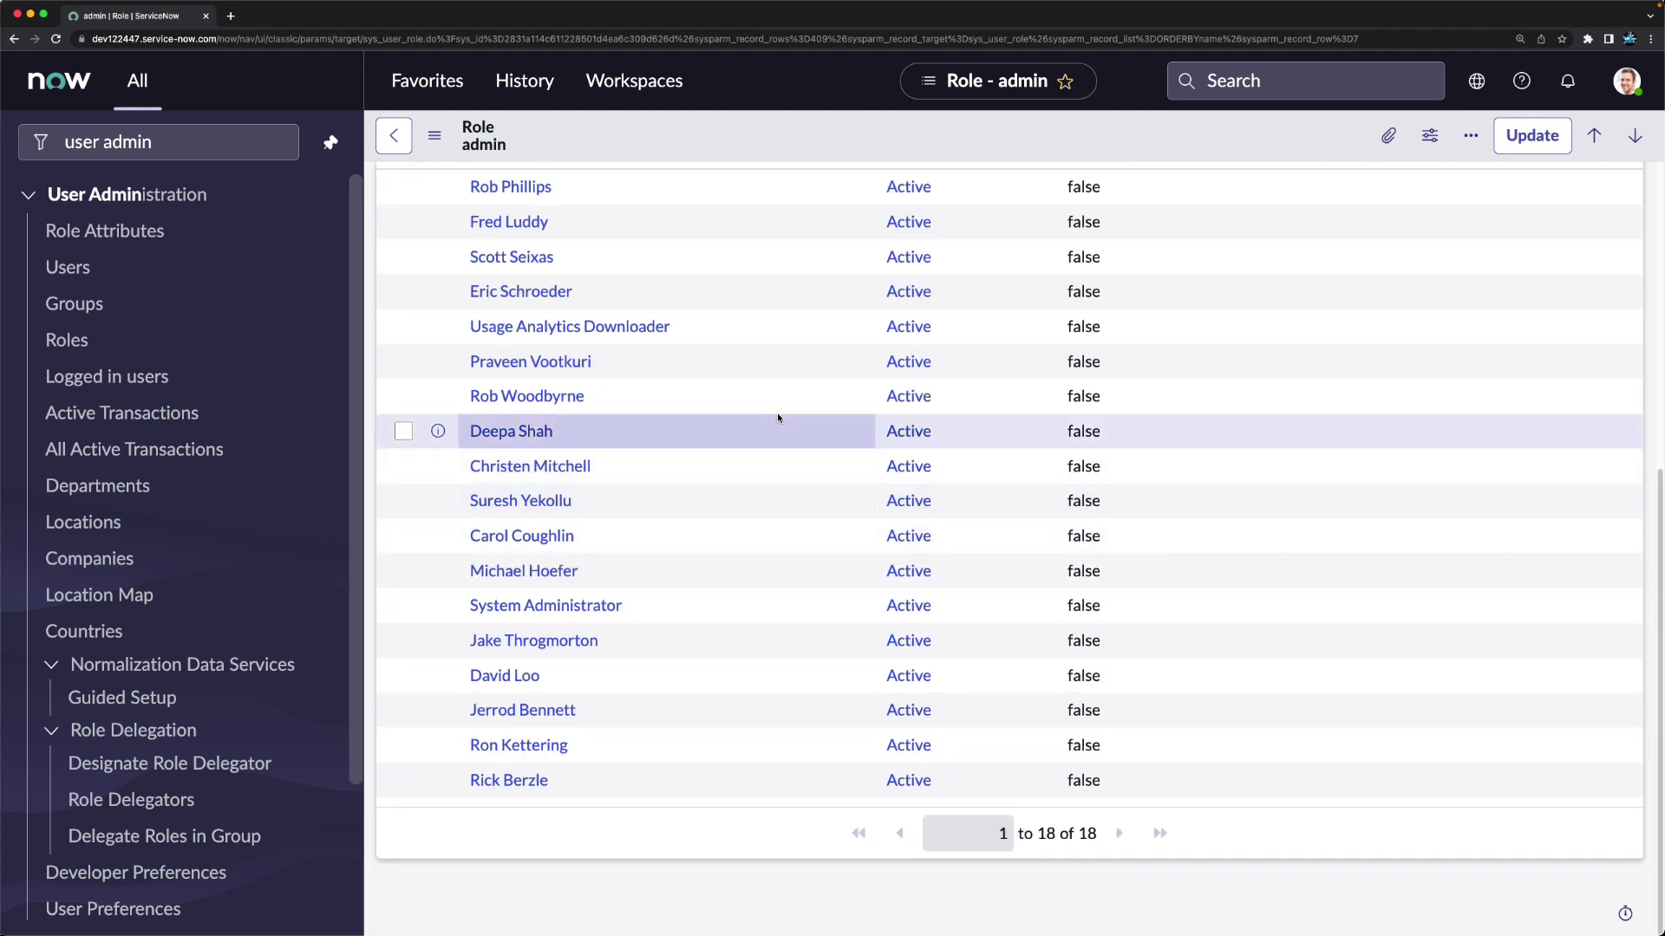
{"action": "scroll", "coordinate": [777, 413], "scroll_direction": "up", "scroll_amount": 3}
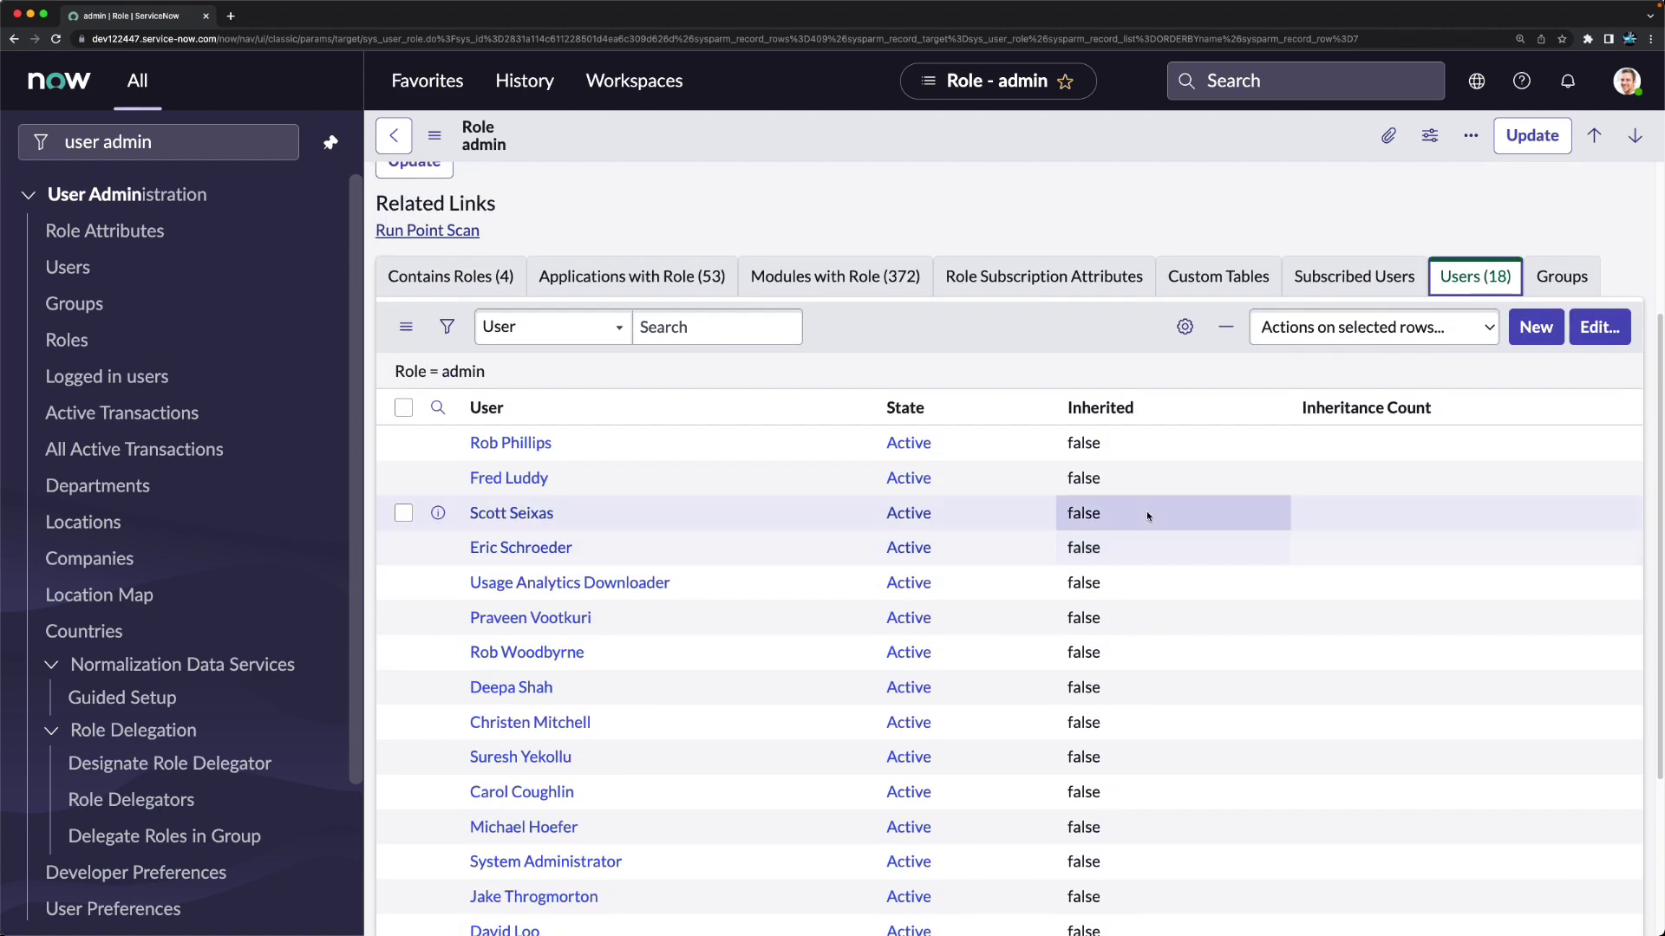
{"action": "scroll", "coordinate": [863, 411], "scroll_direction": "up", "scroll_amount": 3}
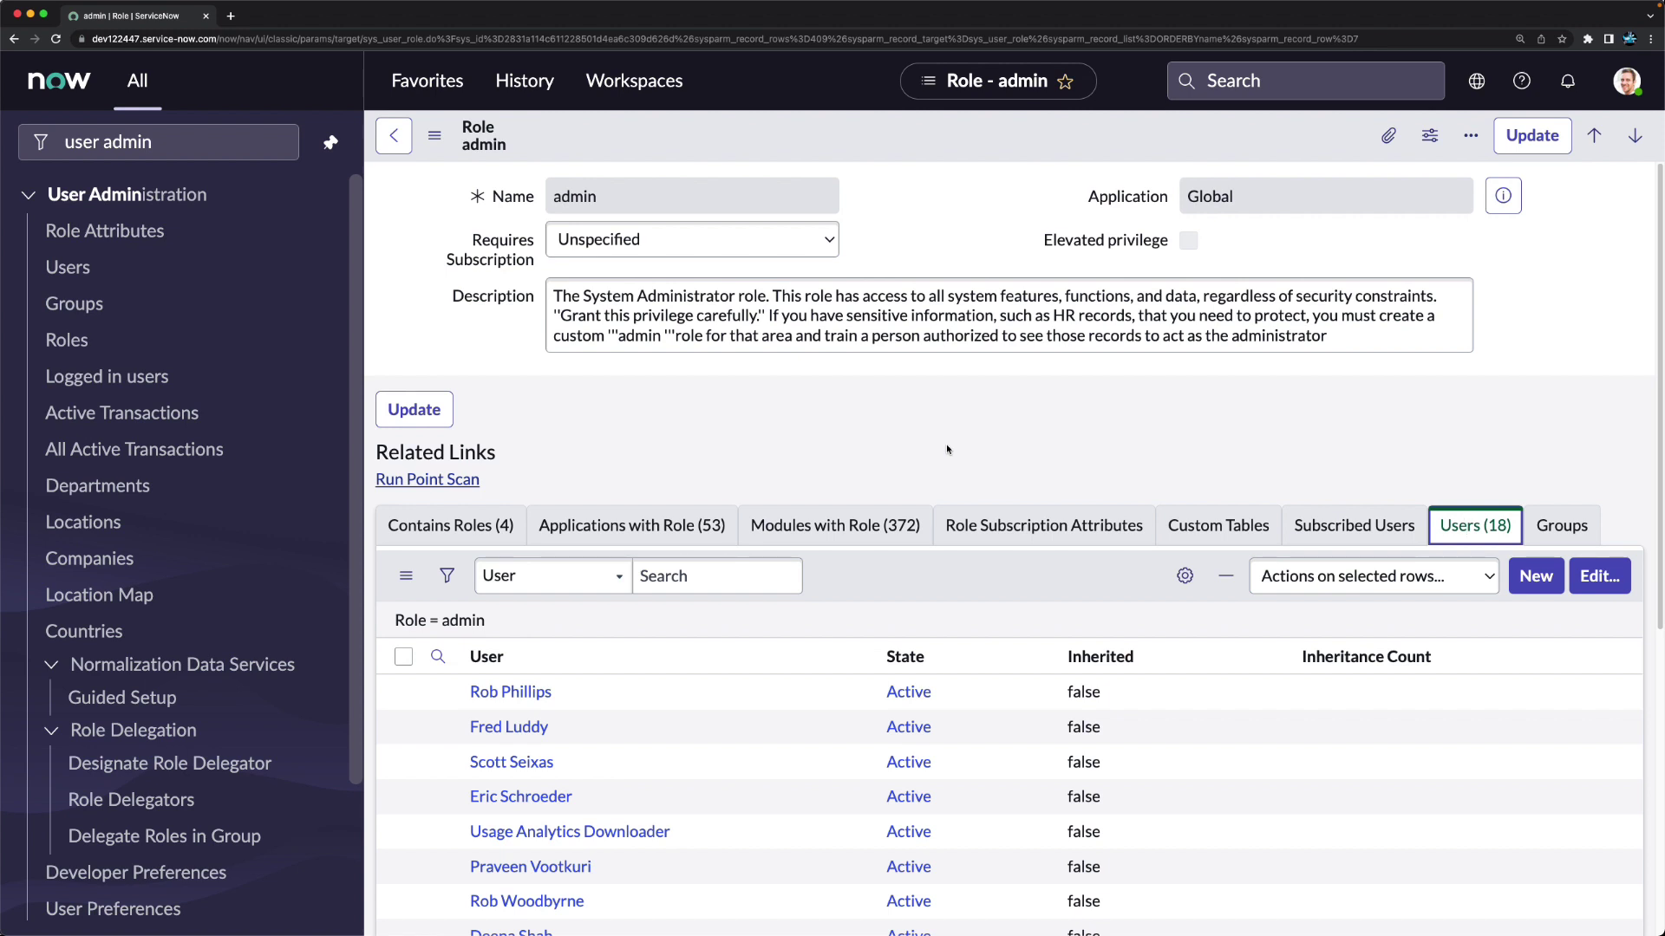
{"action": "left_click", "coordinate": [926, 257]}
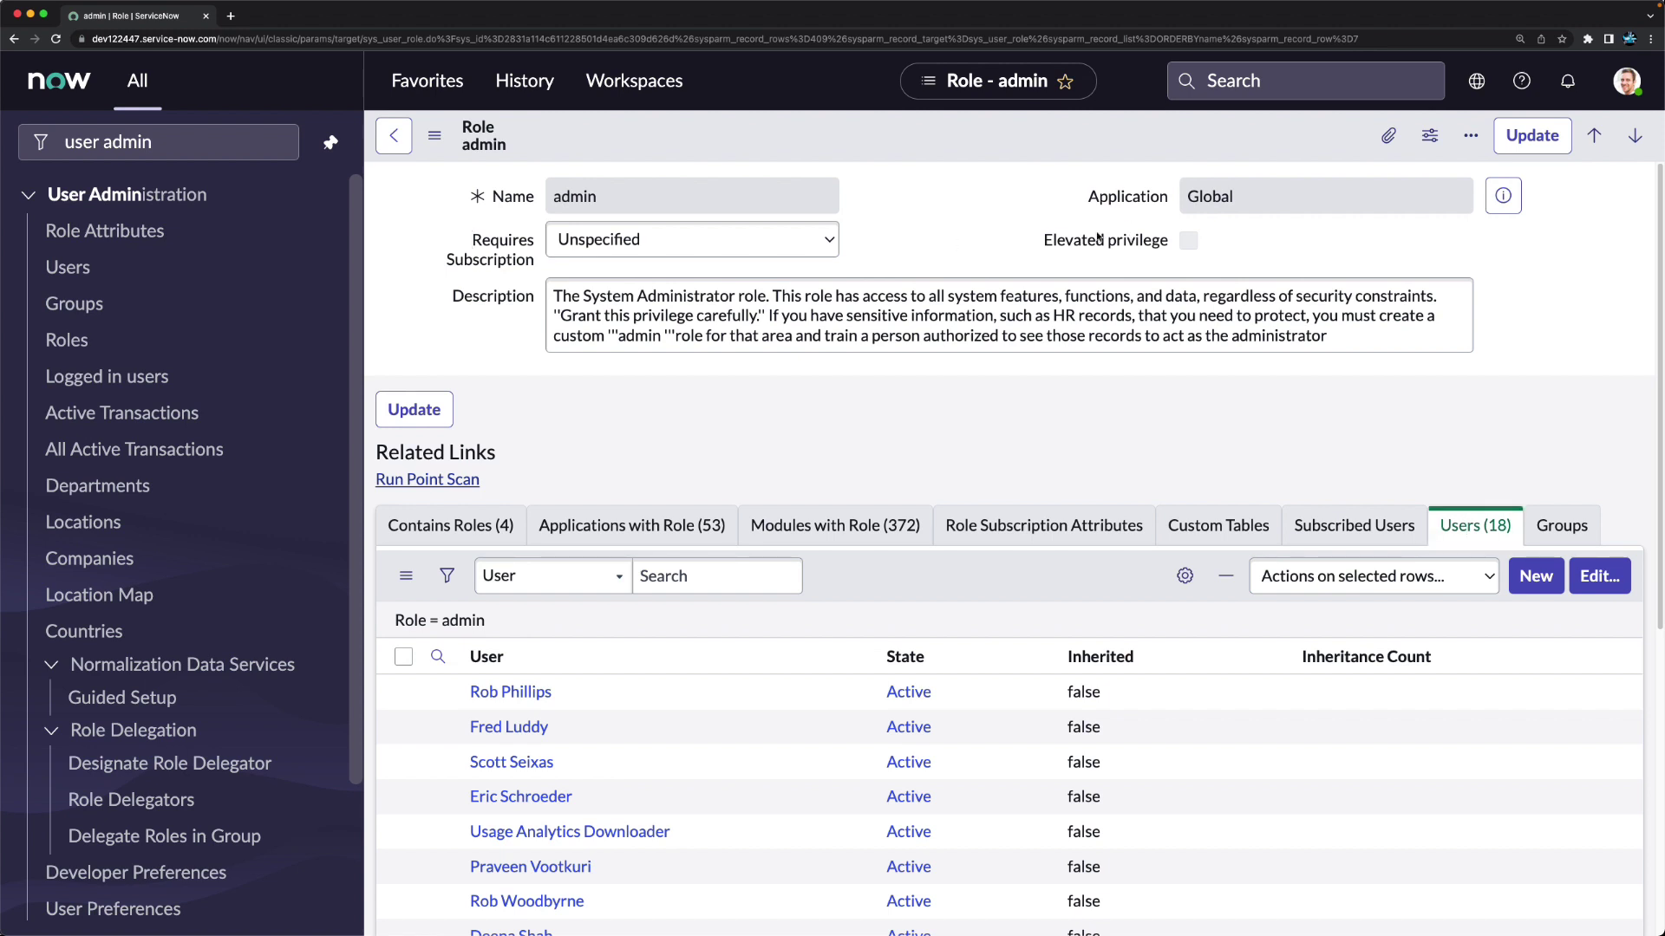
{"action": "left_click_drag", "start_coordinate": [1041, 233], "coordinate": [1158, 244]}
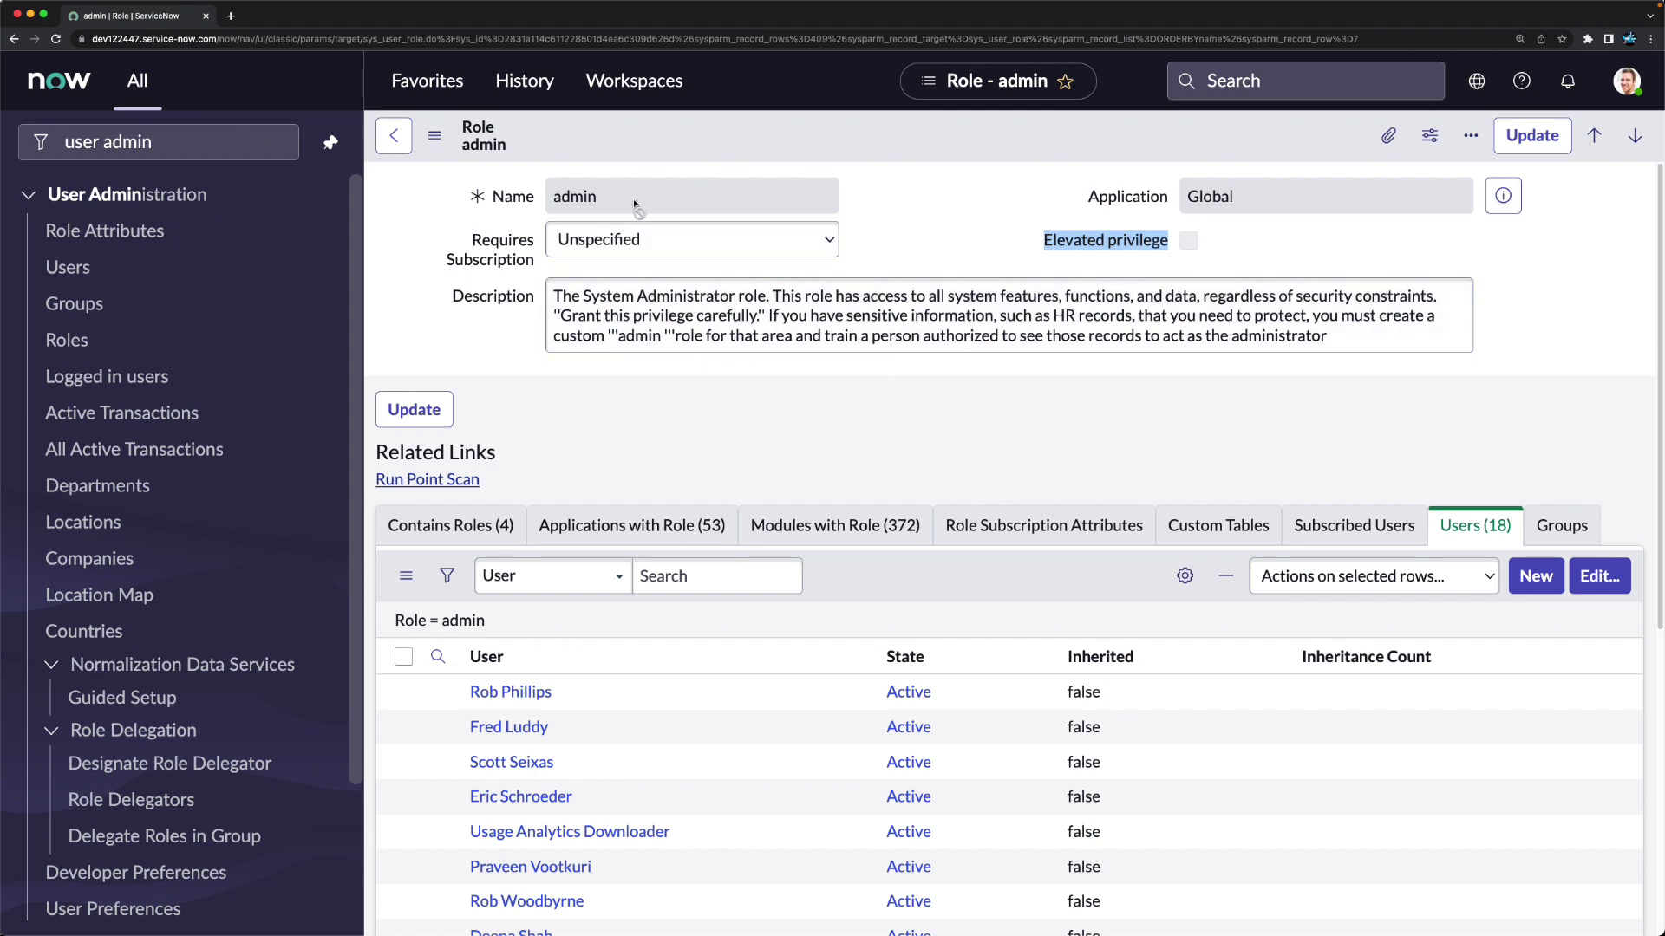
{"action": "left_click_drag", "start_coordinate": [632, 199], "coordinate": [557, 199]}
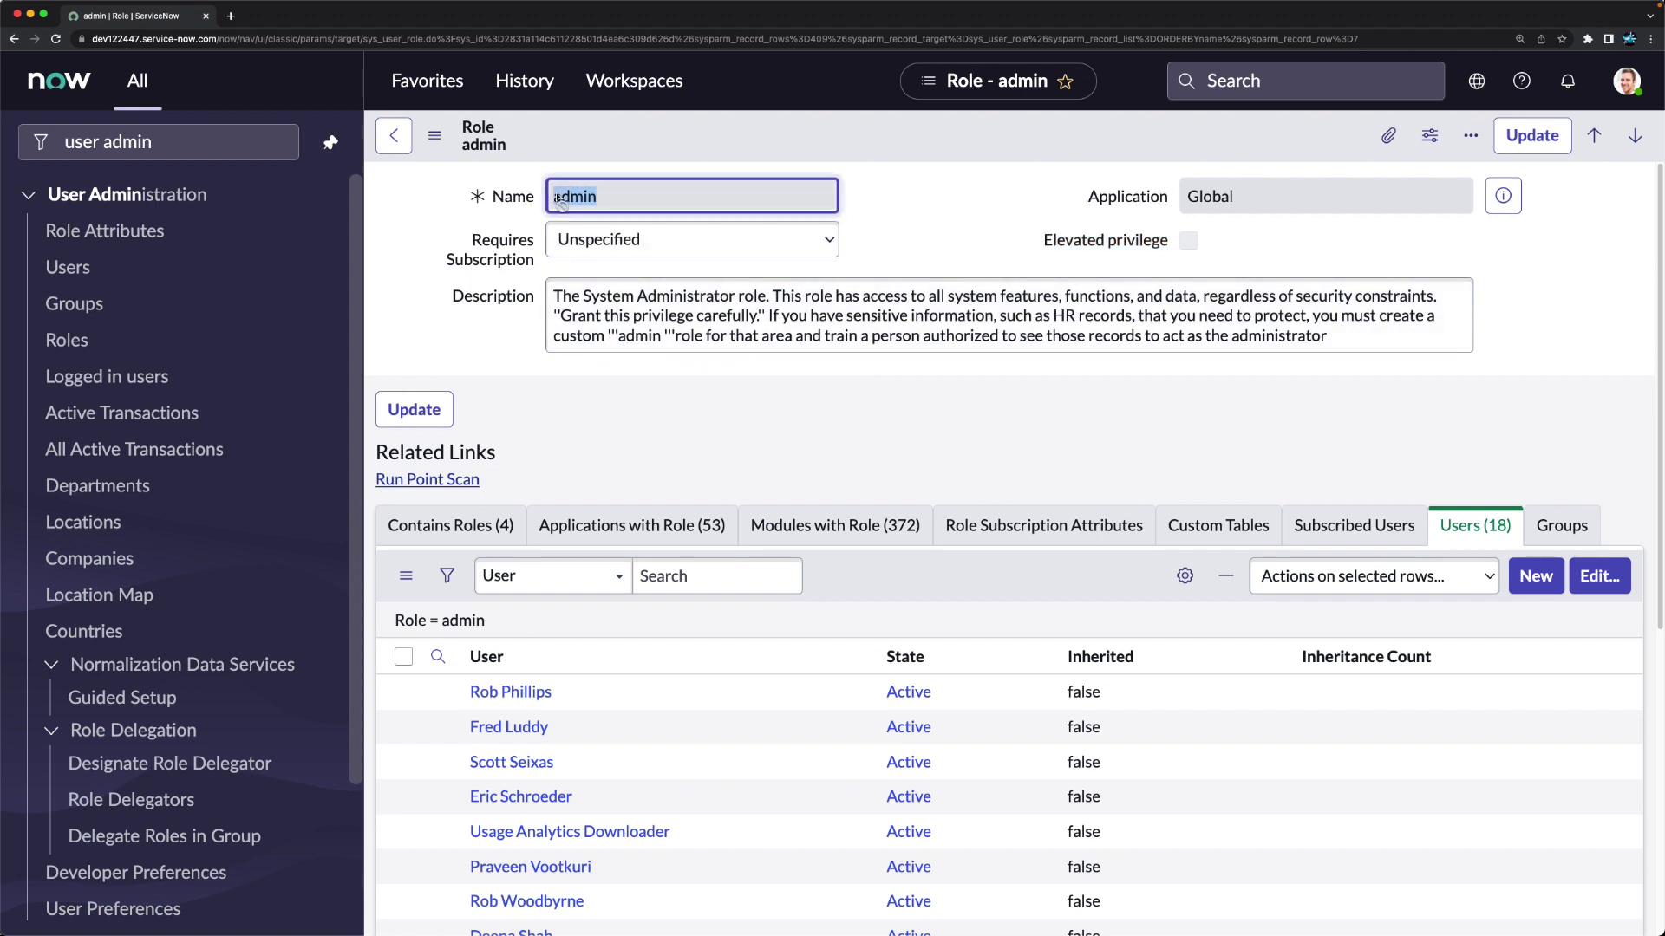
{"action": "left_click", "coordinate": [954, 223]}
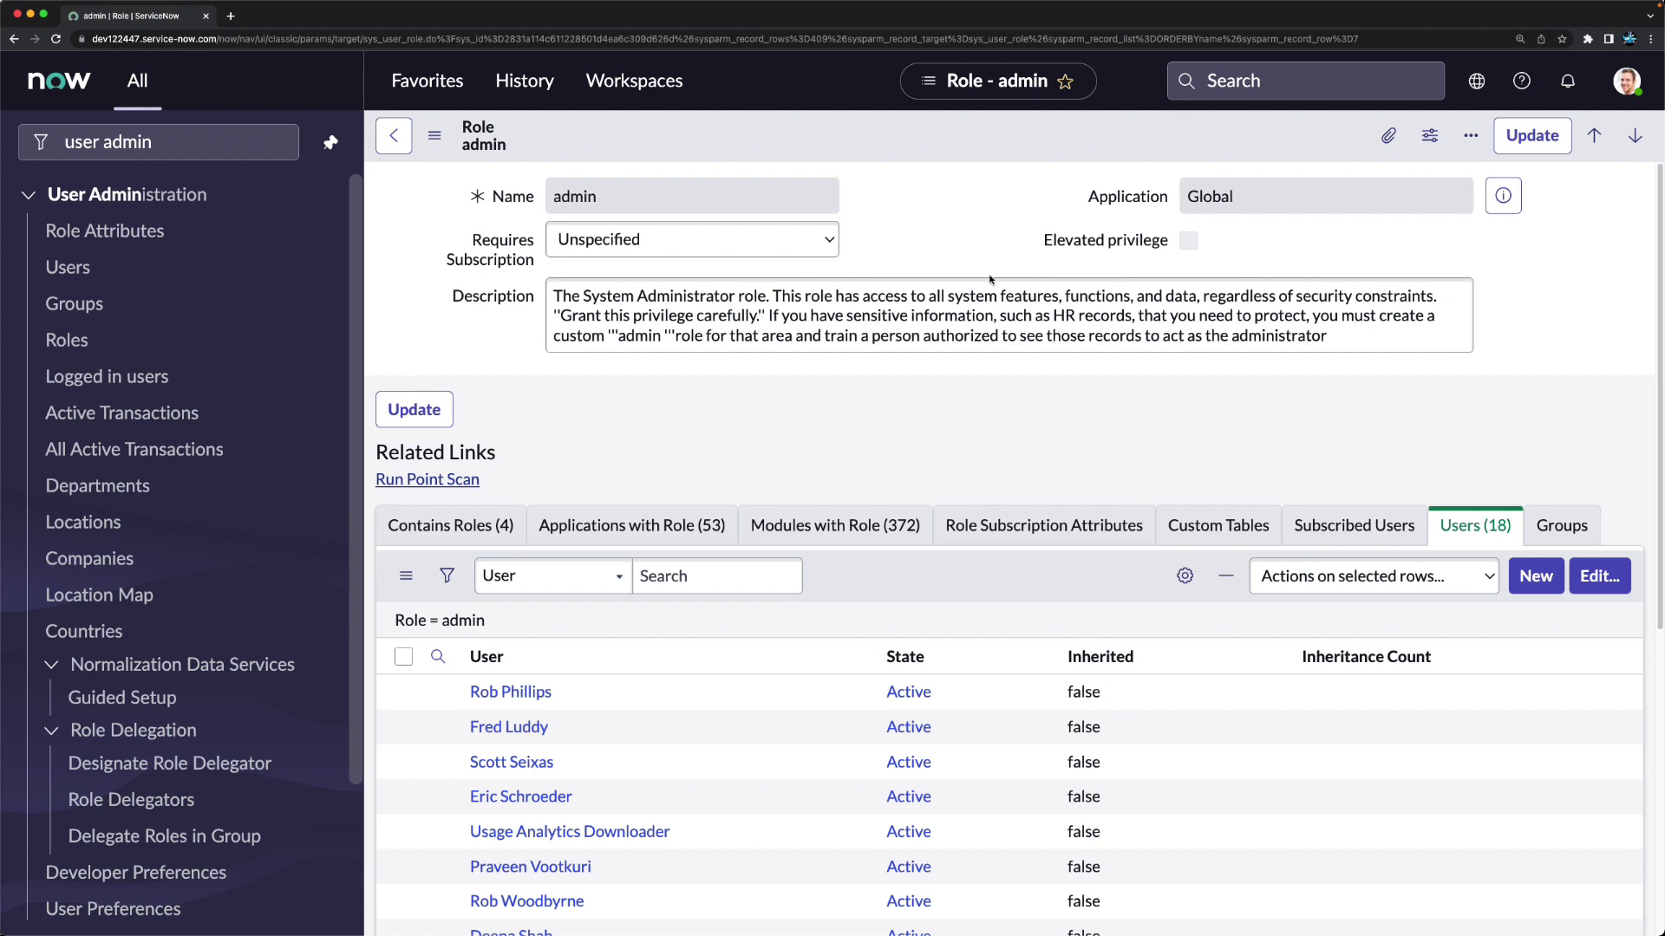
{"action": "left_click", "coordinate": [1626, 82]}
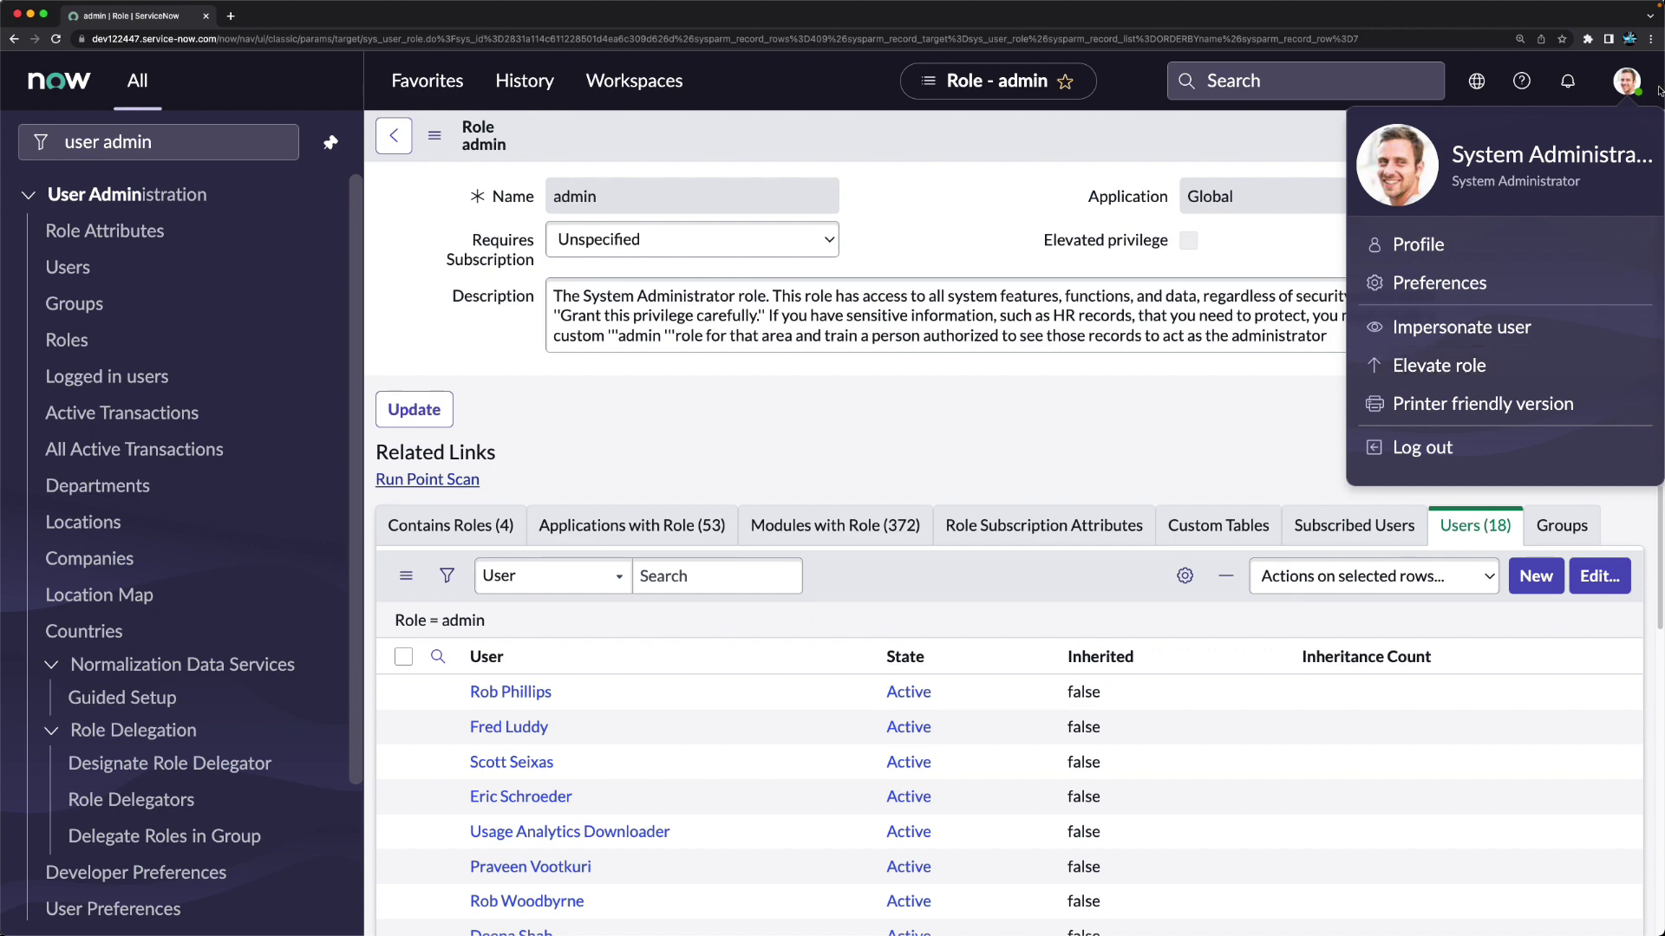
{"action": "left_click", "coordinate": [1427, 368]}
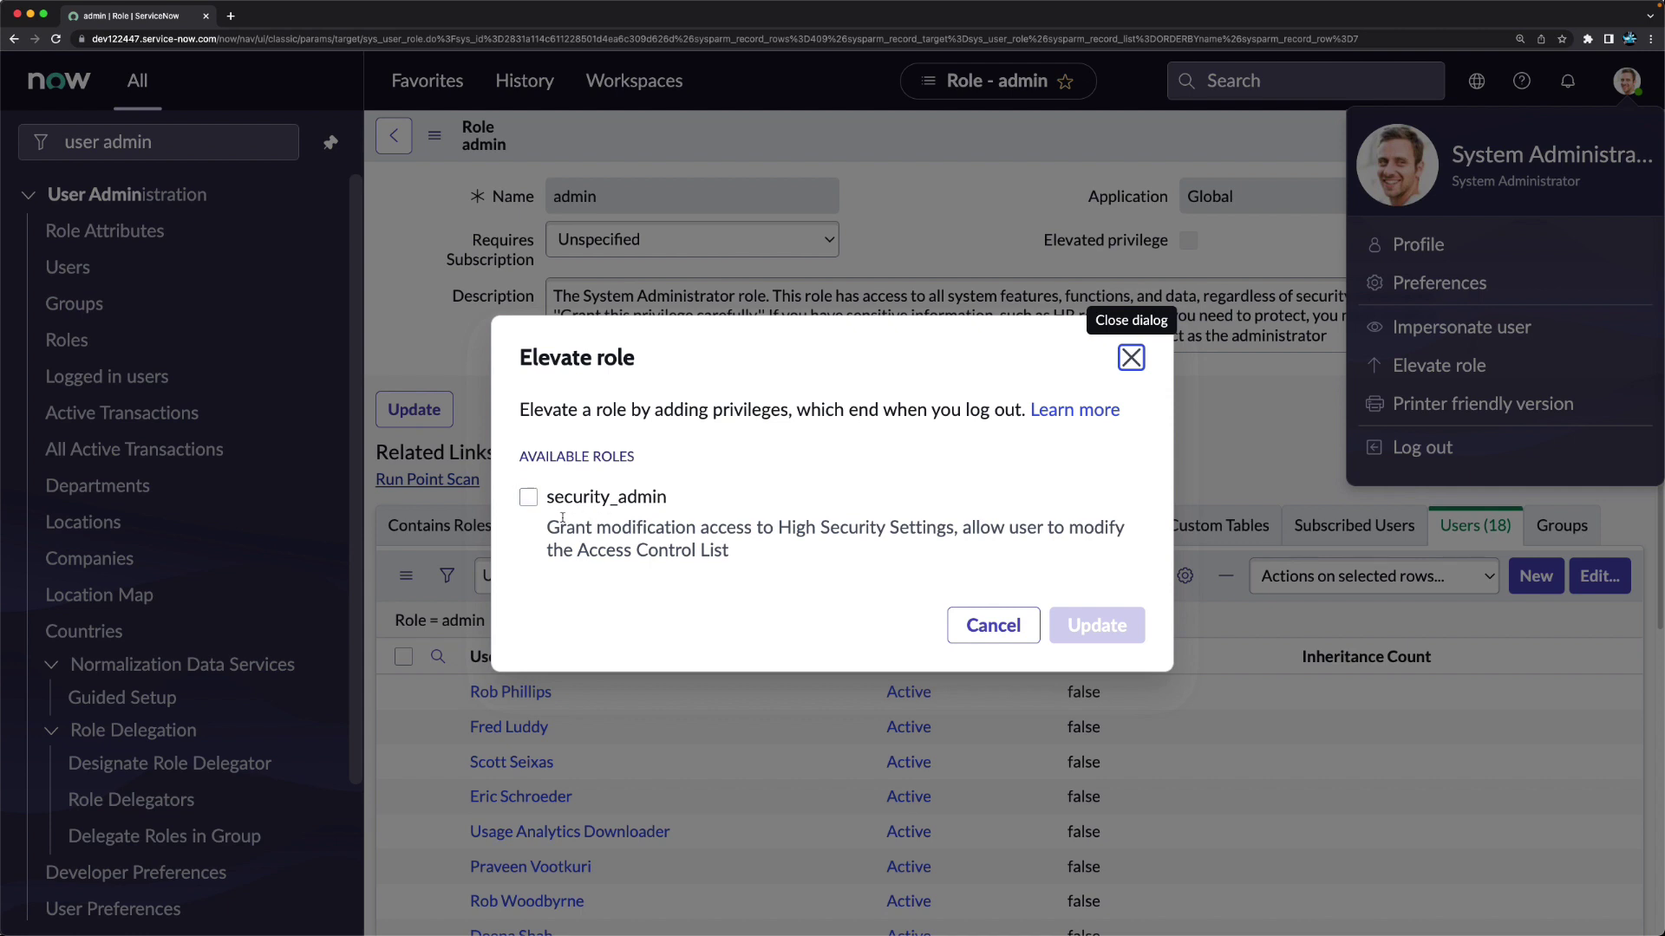
{"action": "left_click", "coordinate": [527, 498]}
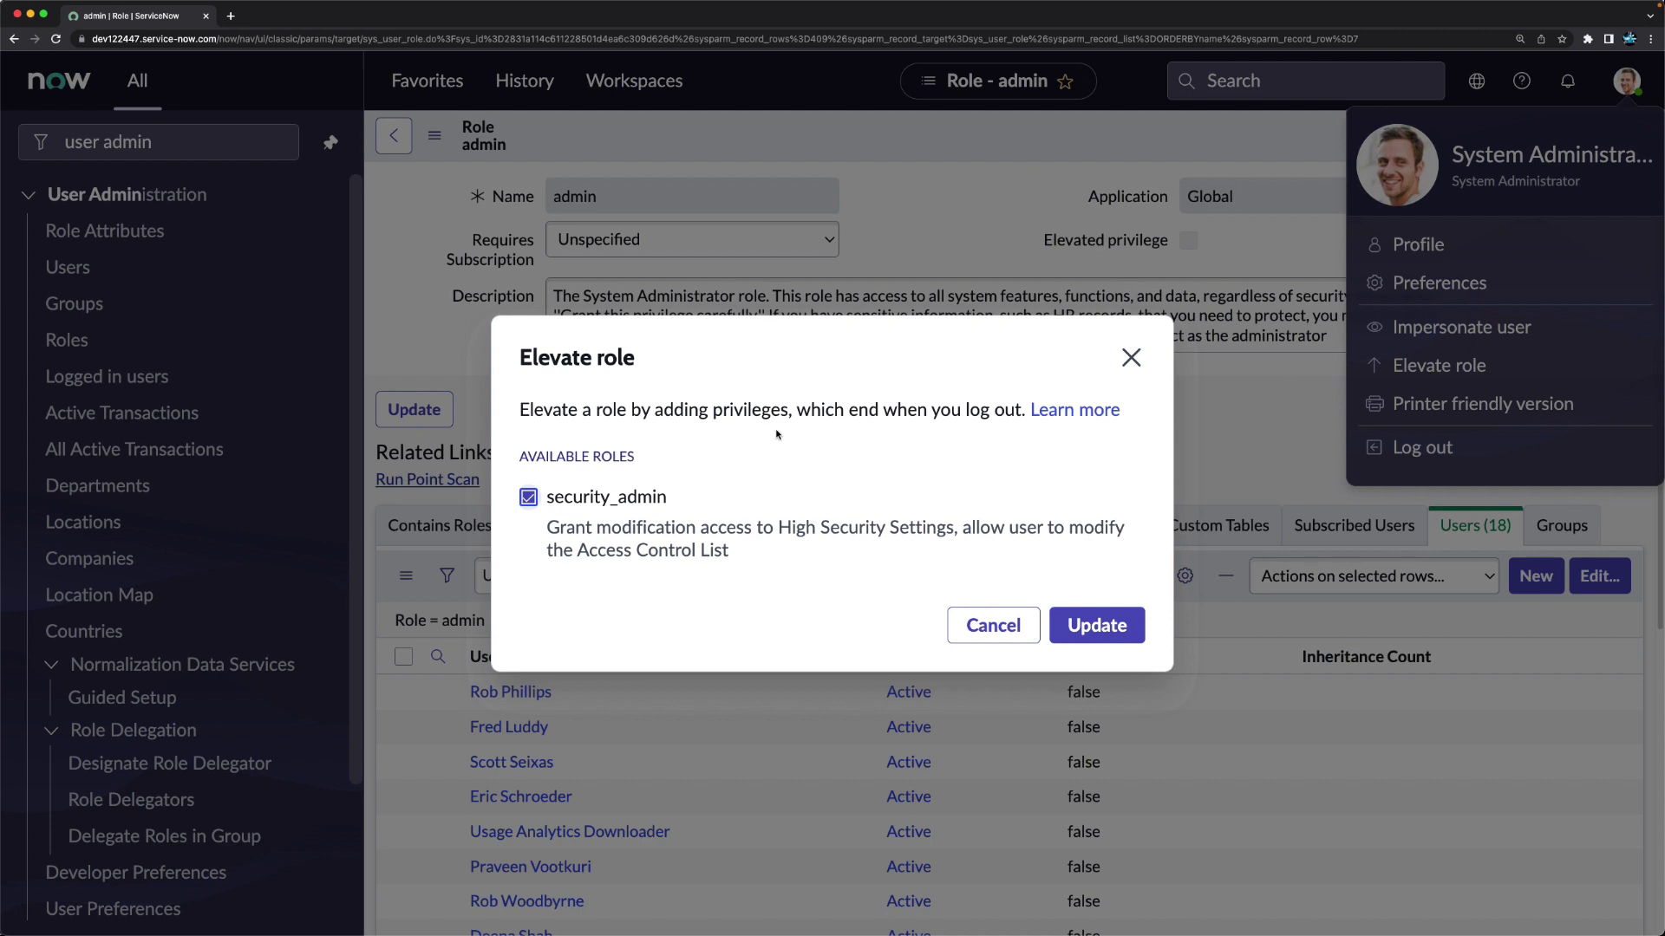
{"action": "left_click_drag", "start_coordinate": [554, 500], "coordinate": [674, 497]}
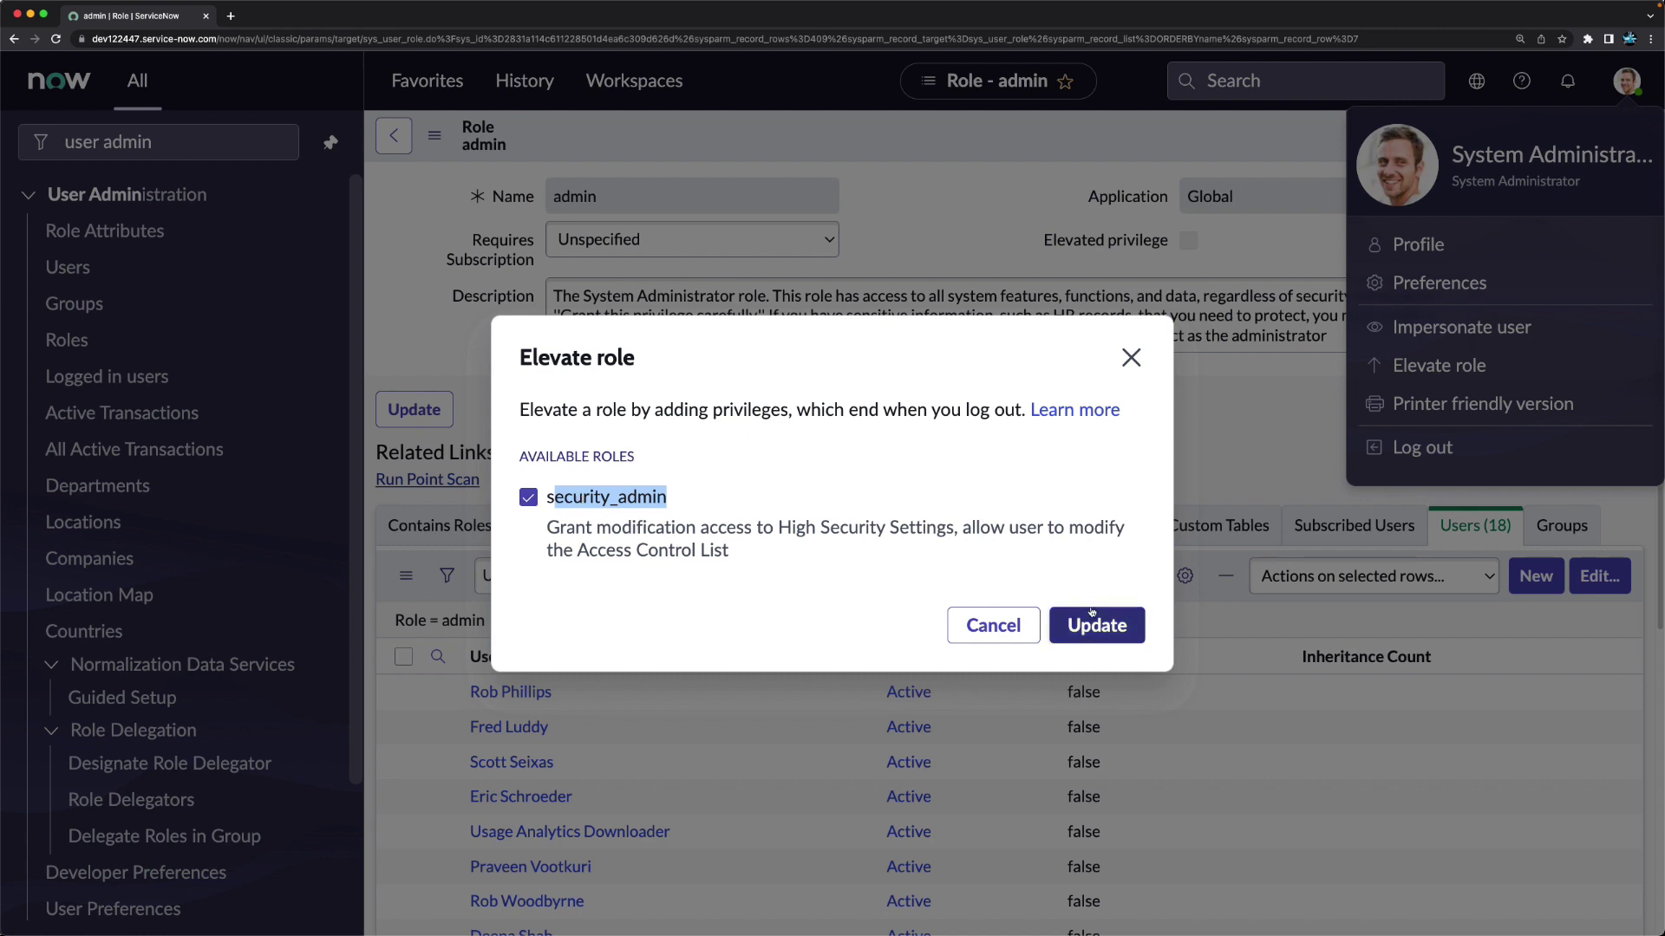
{"action": "left_click", "coordinate": [1131, 358]}
{"action": "left_click", "coordinate": [954, 180]}
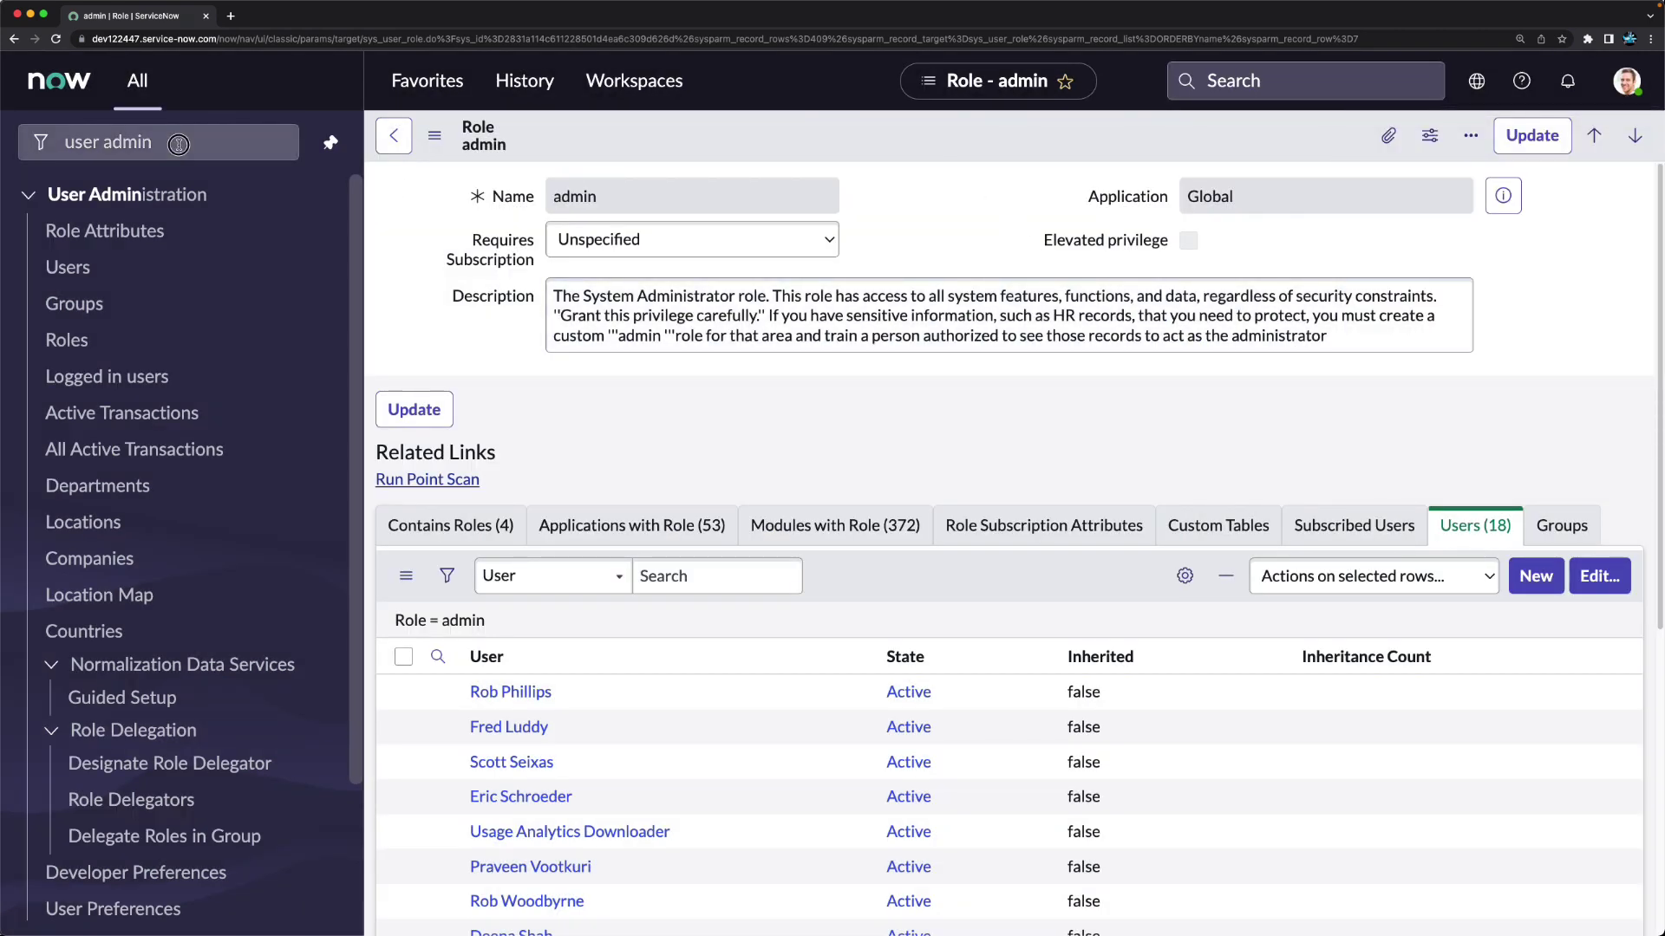
- Filter the navigator for 'acl' and open the Access Control (ACL) list
{"action": "left_click_drag", "start_coordinate": [155, 141], "coordinate": [3, 130]}
{"action": "type", "text": "acce"}
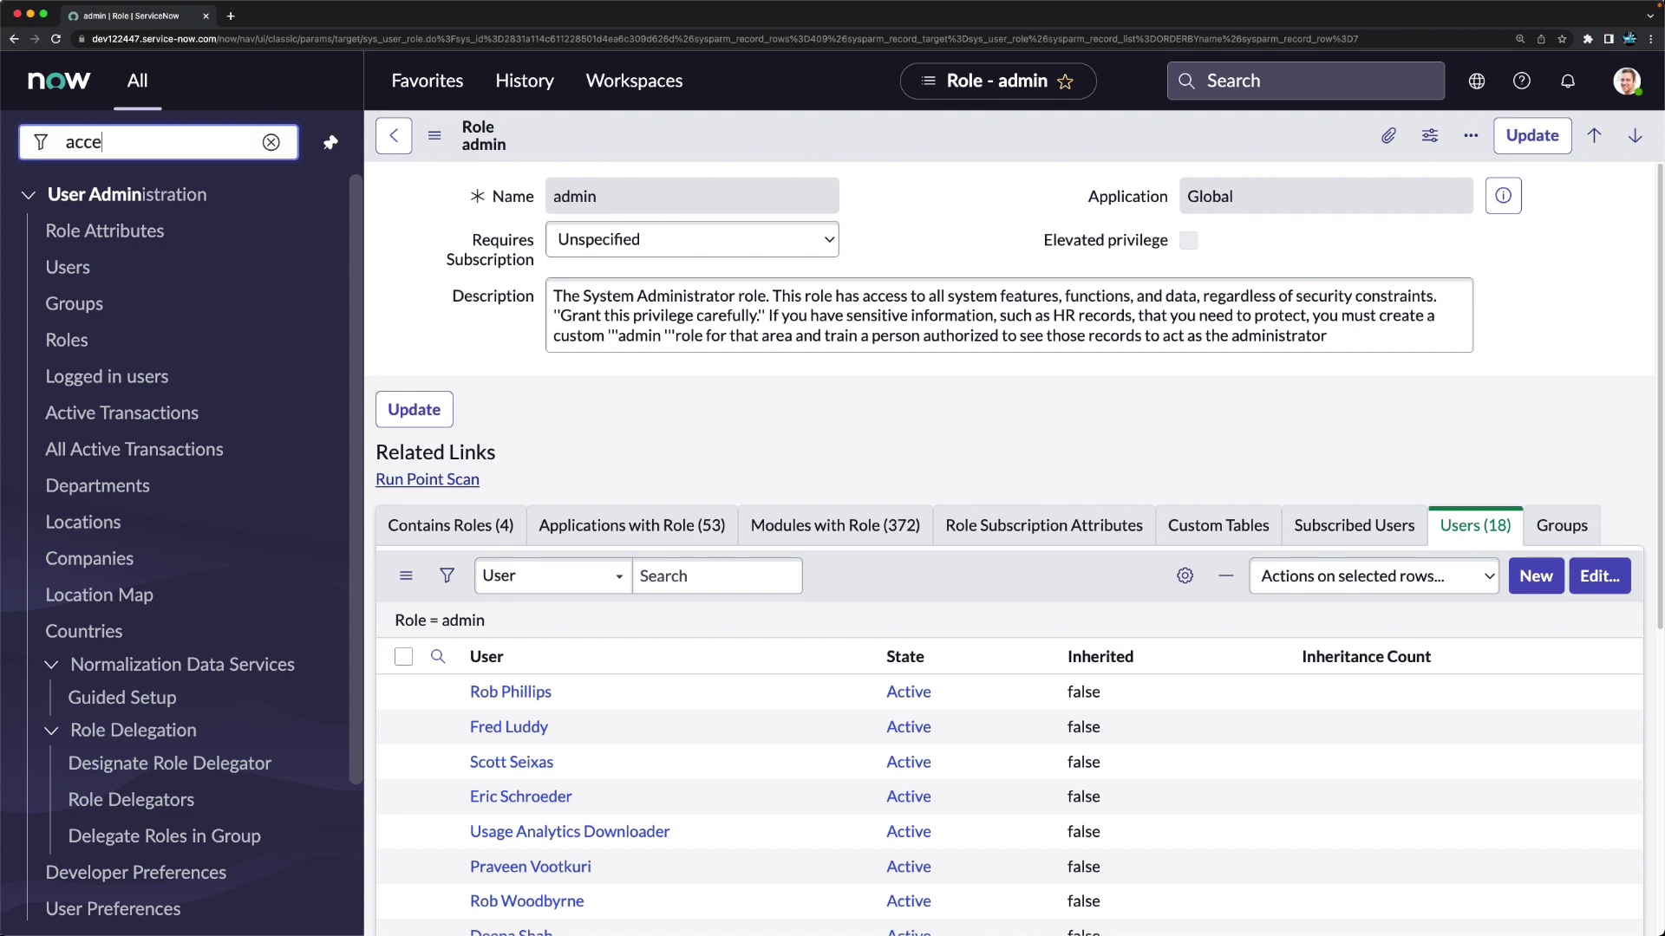
{"action": "key", "text": "BackSpace"}
{"action": "key", "text": "BackSpace"}
{"action": "type", "text": "l"}
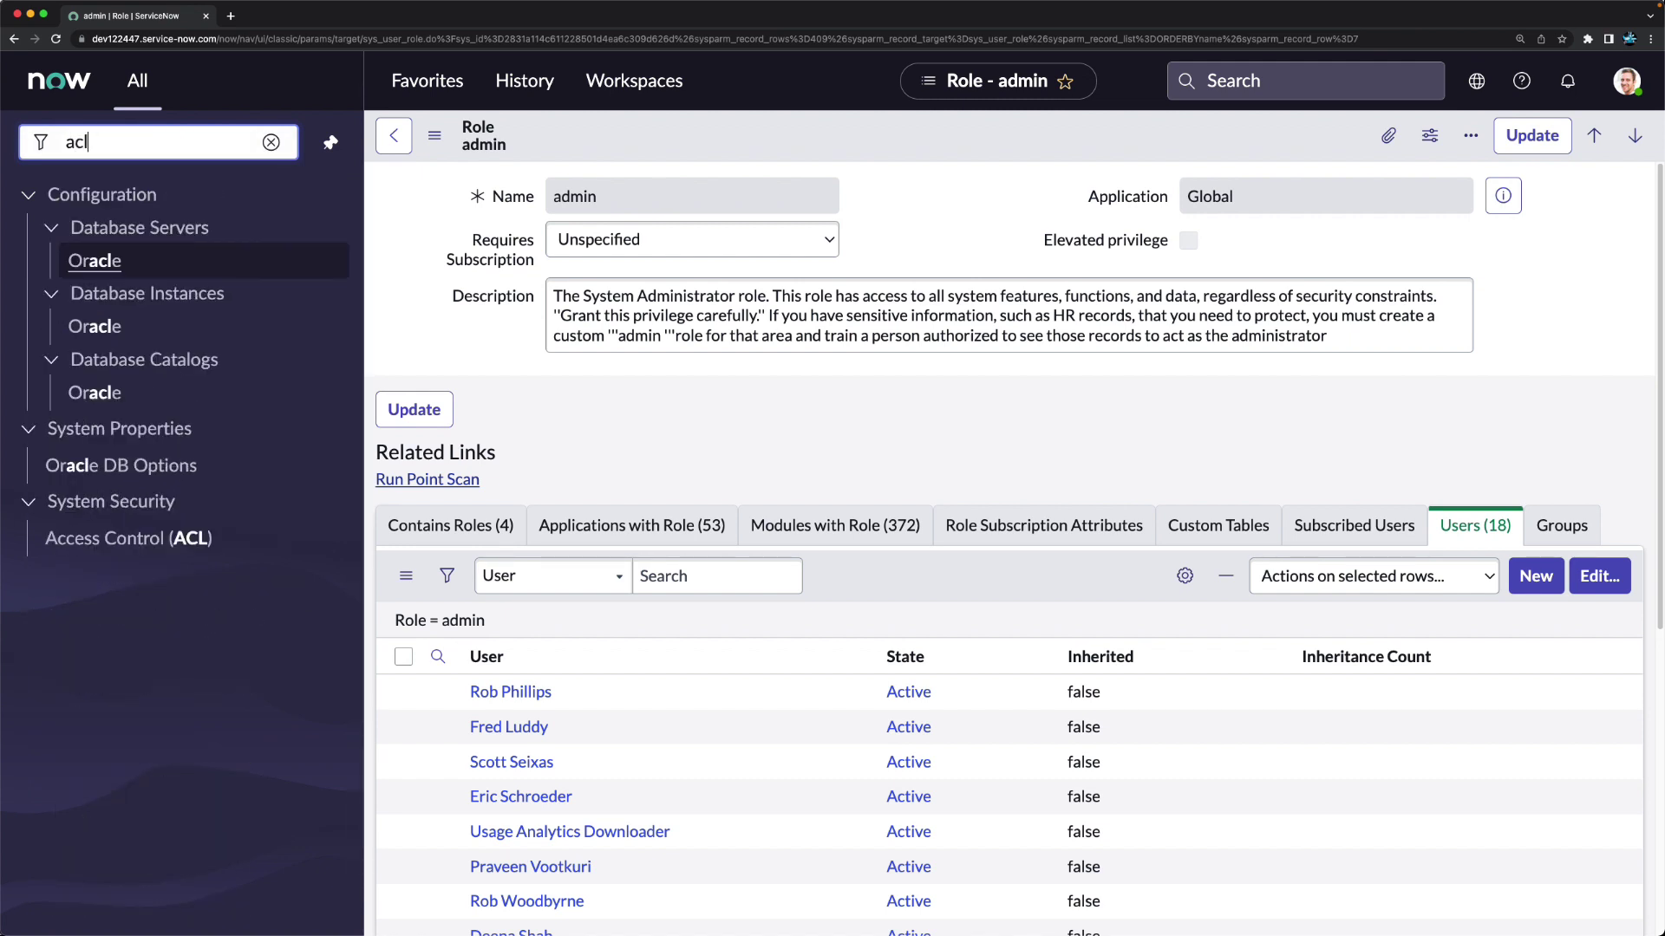
{"action": "left_click", "coordinate": [122, 539]}
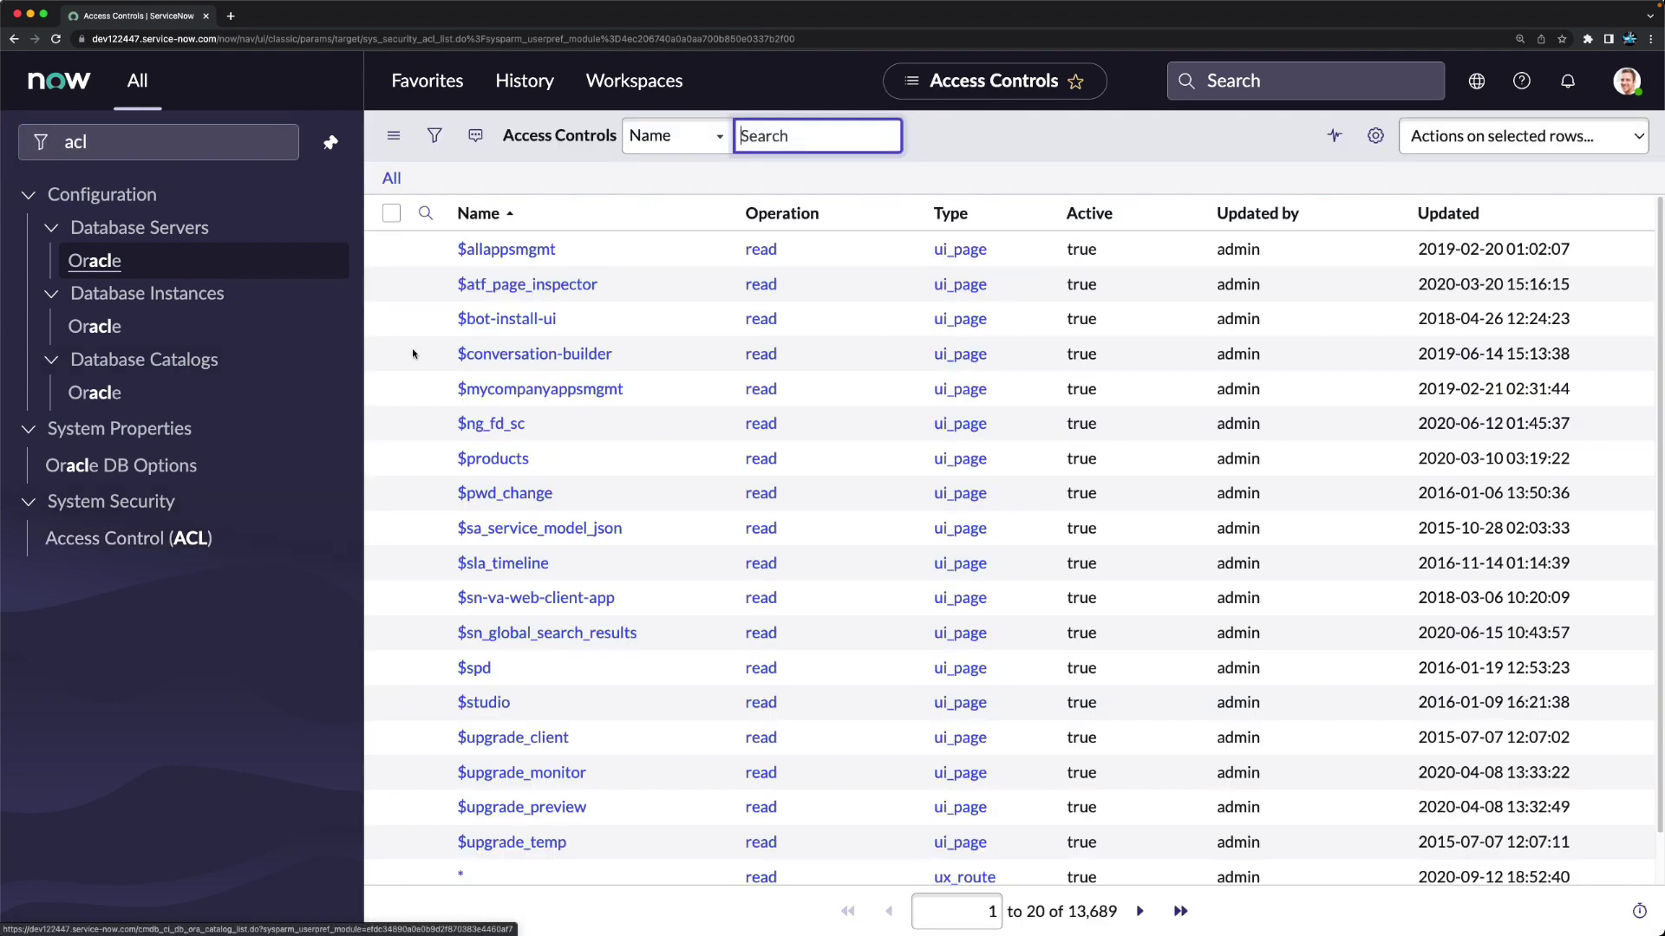
- View the $sla_timeline access rule, then go back to the Access Controls list
{"action": "scroll", "coordinate": [644, 449], "scroll_direction": "down", "scroll_amount": 1}
{"action": "scroll", "coordinate": [644, 449], "scroll_direction": "up", "scroll_amount": 1}
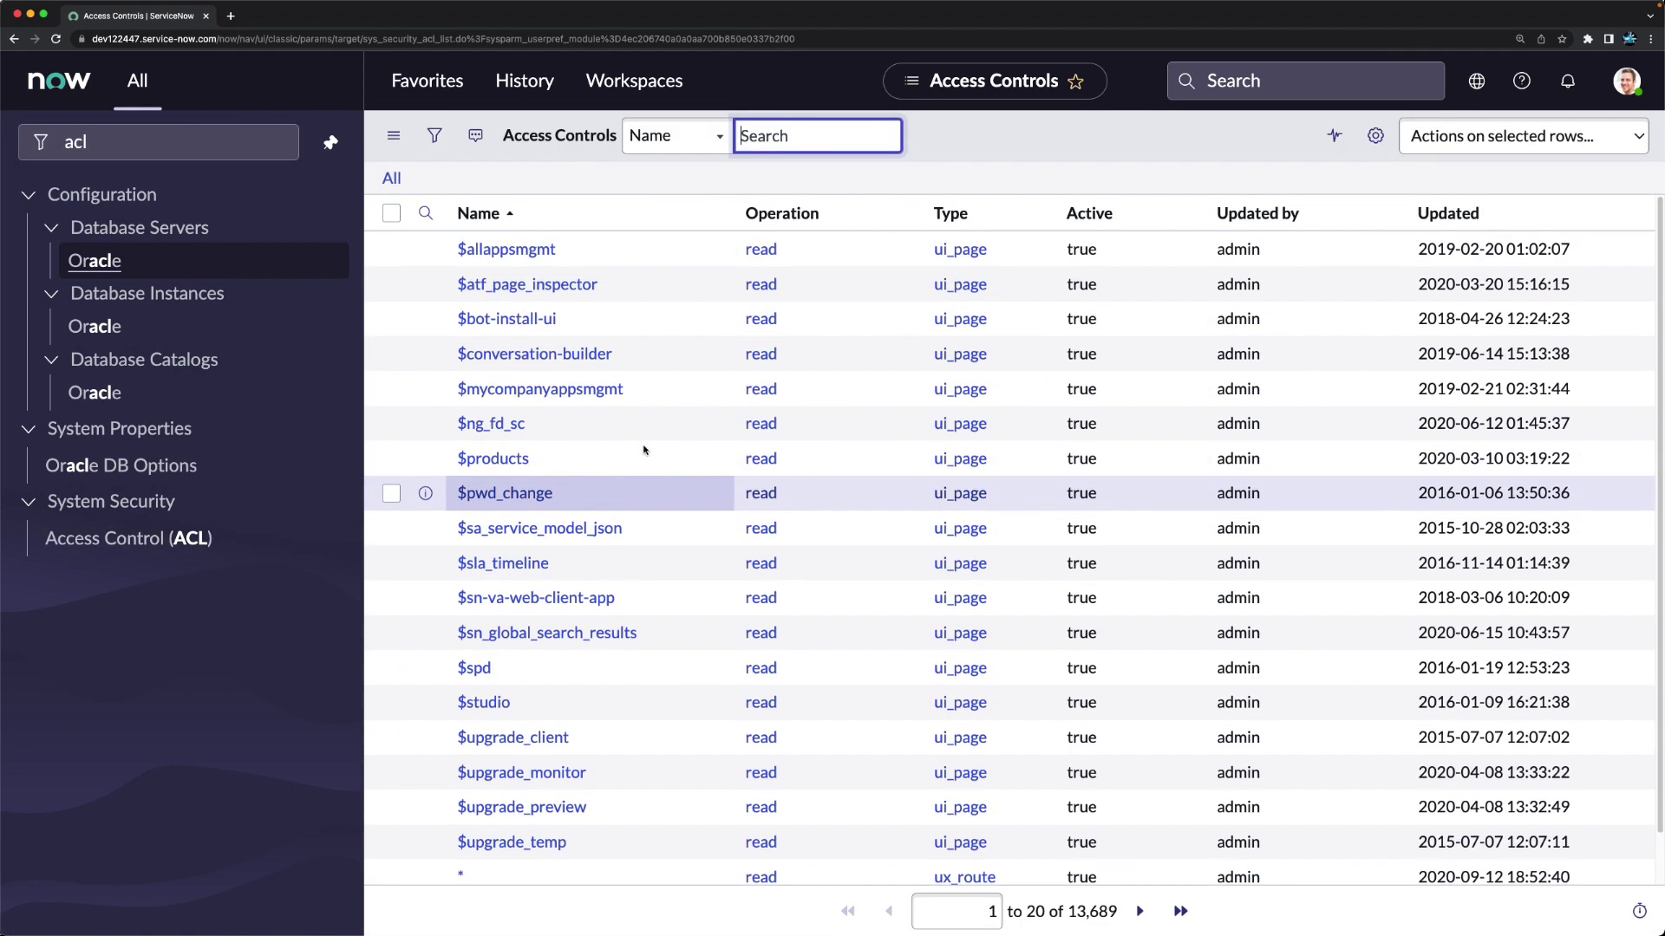
{"action": "left_click", "coordinate": [512, 568]}
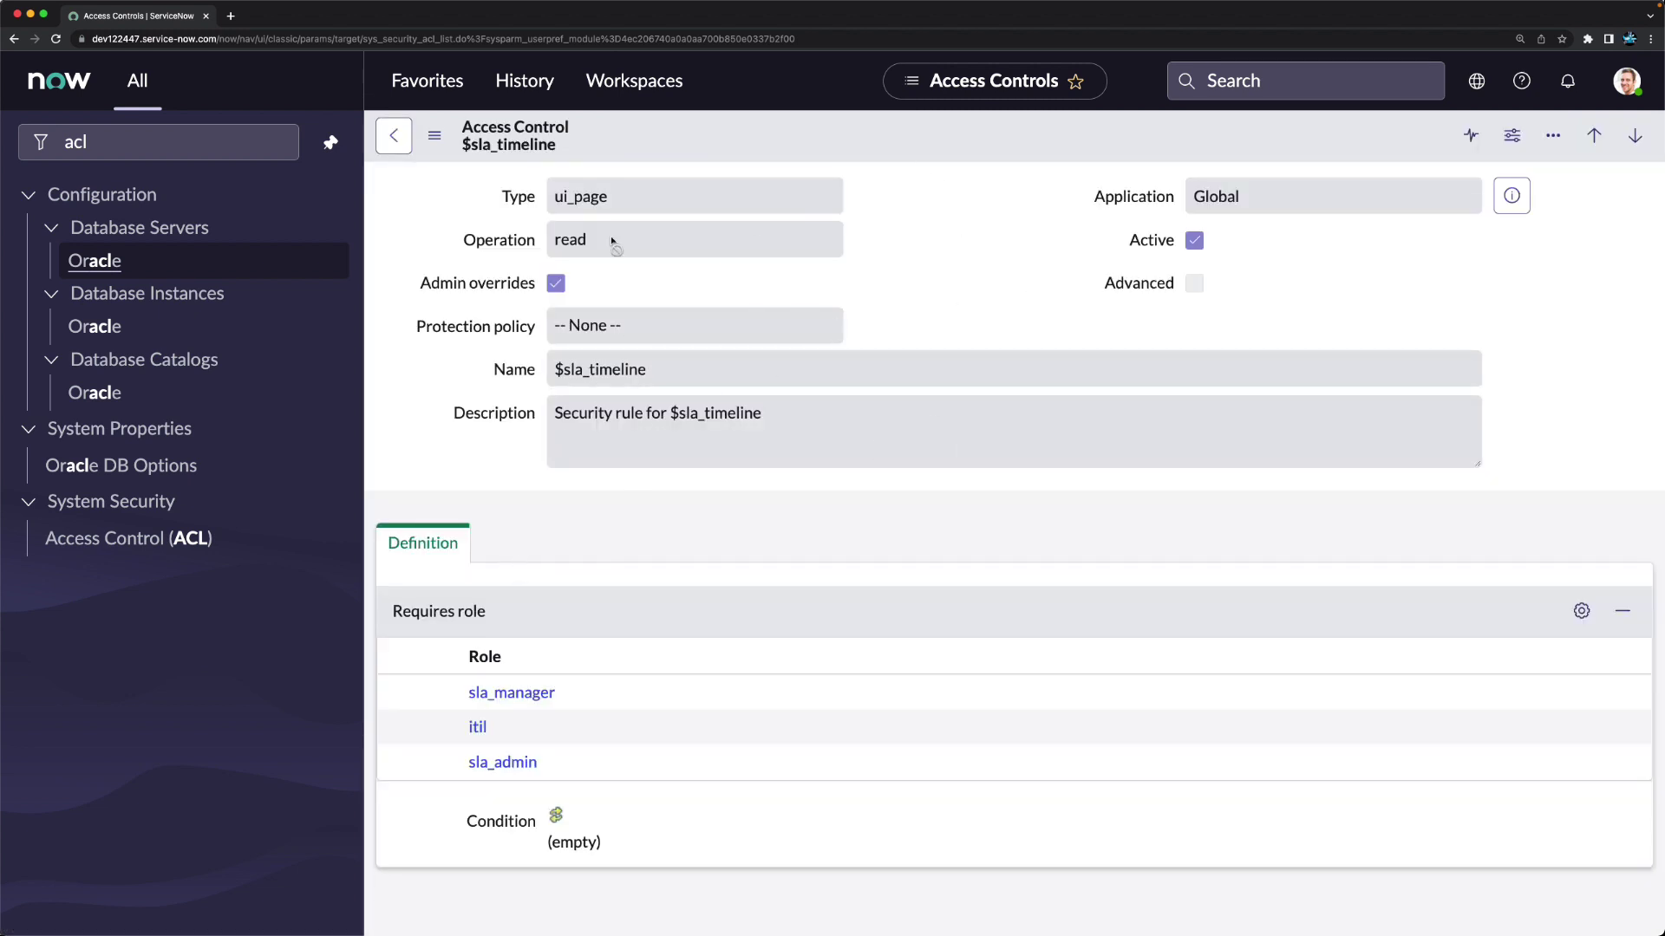
{"action": "left_click", "coordinate": [14, 39]}
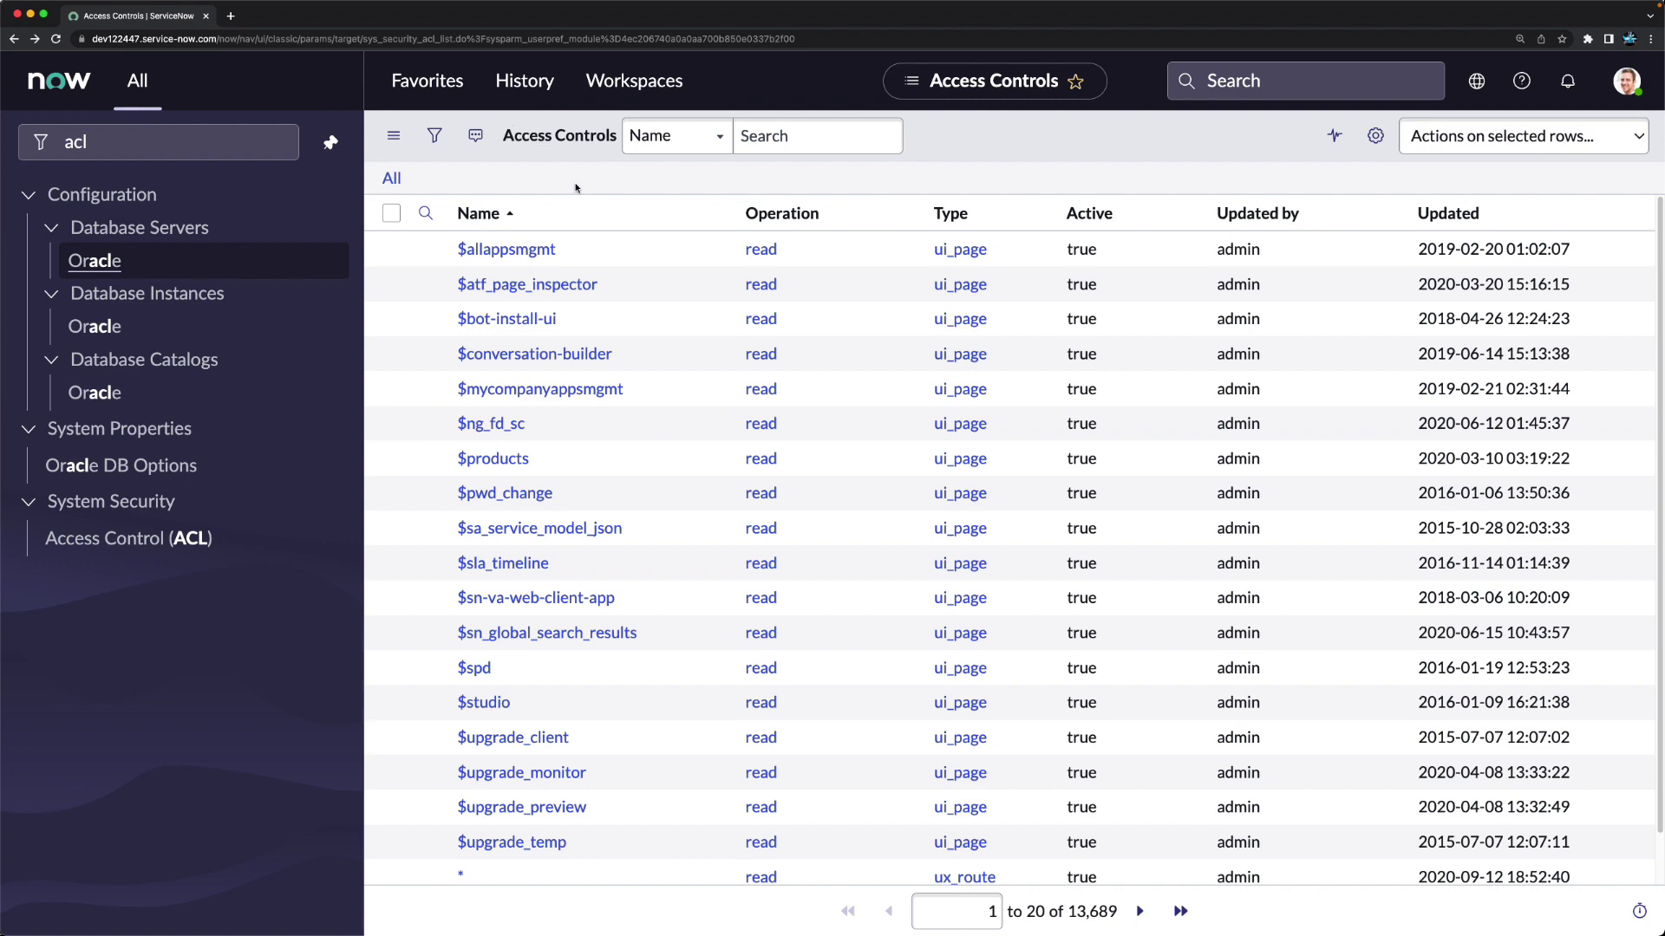
{"action": "left_click", "coordinate": [1626, 80]}
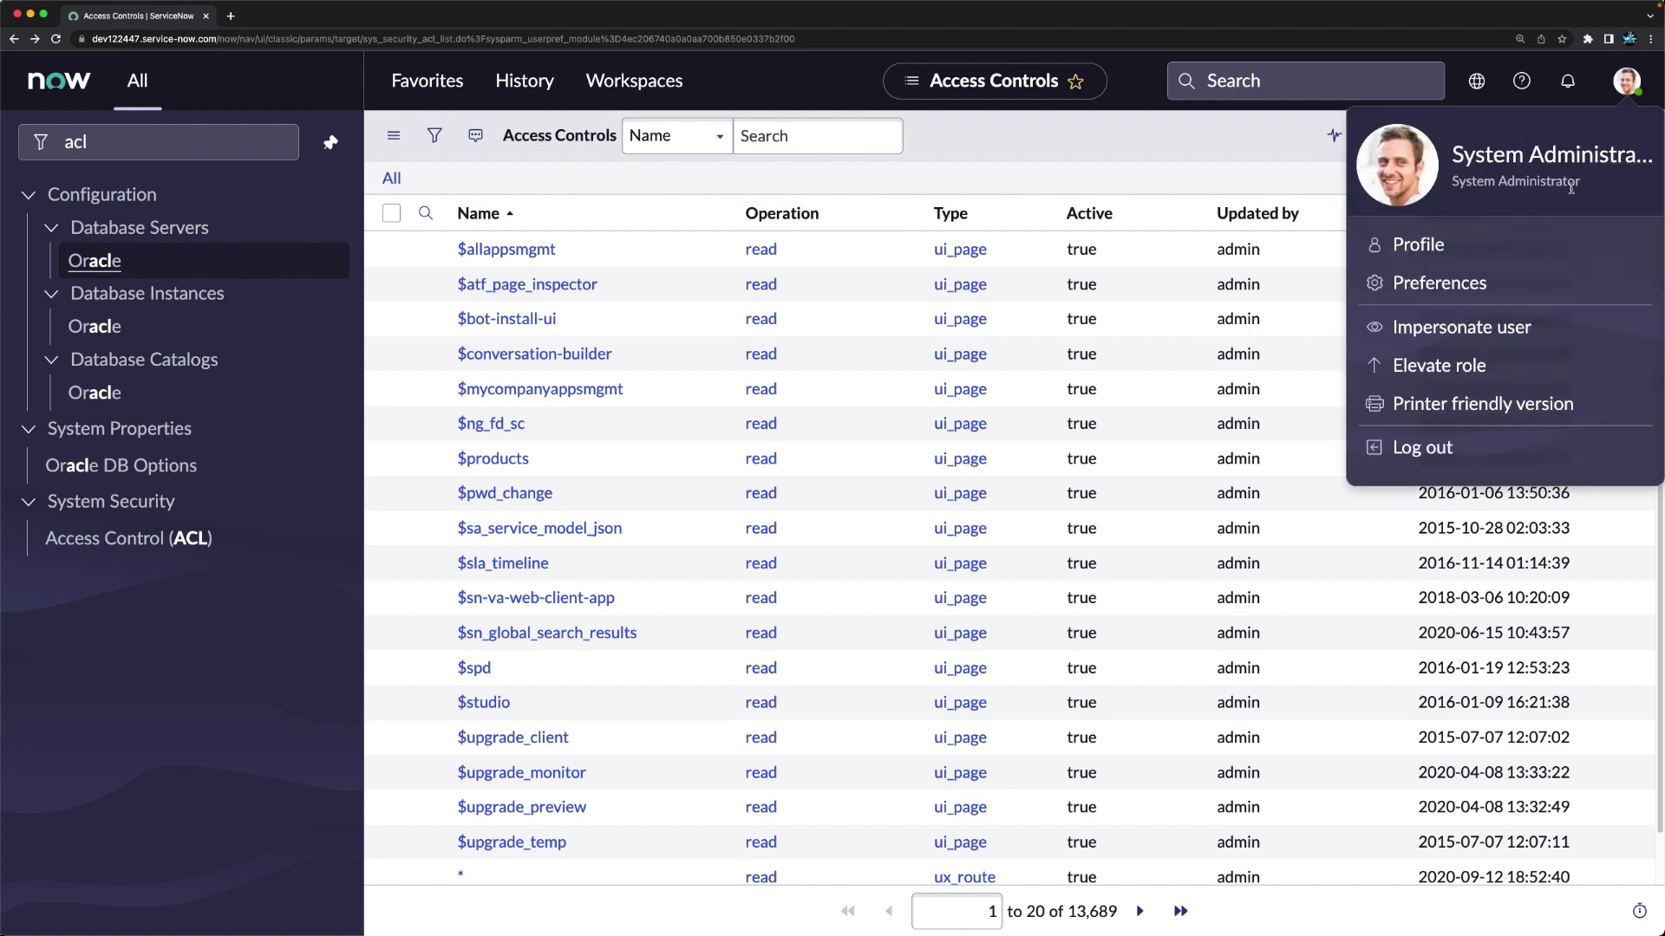
- Tick security_admin in the Elevate role dialog and apply the update
{"action": "left_click", "coordinate": [1453, 369]}
{"action": "left_click", "coordinate": [528, 499]}
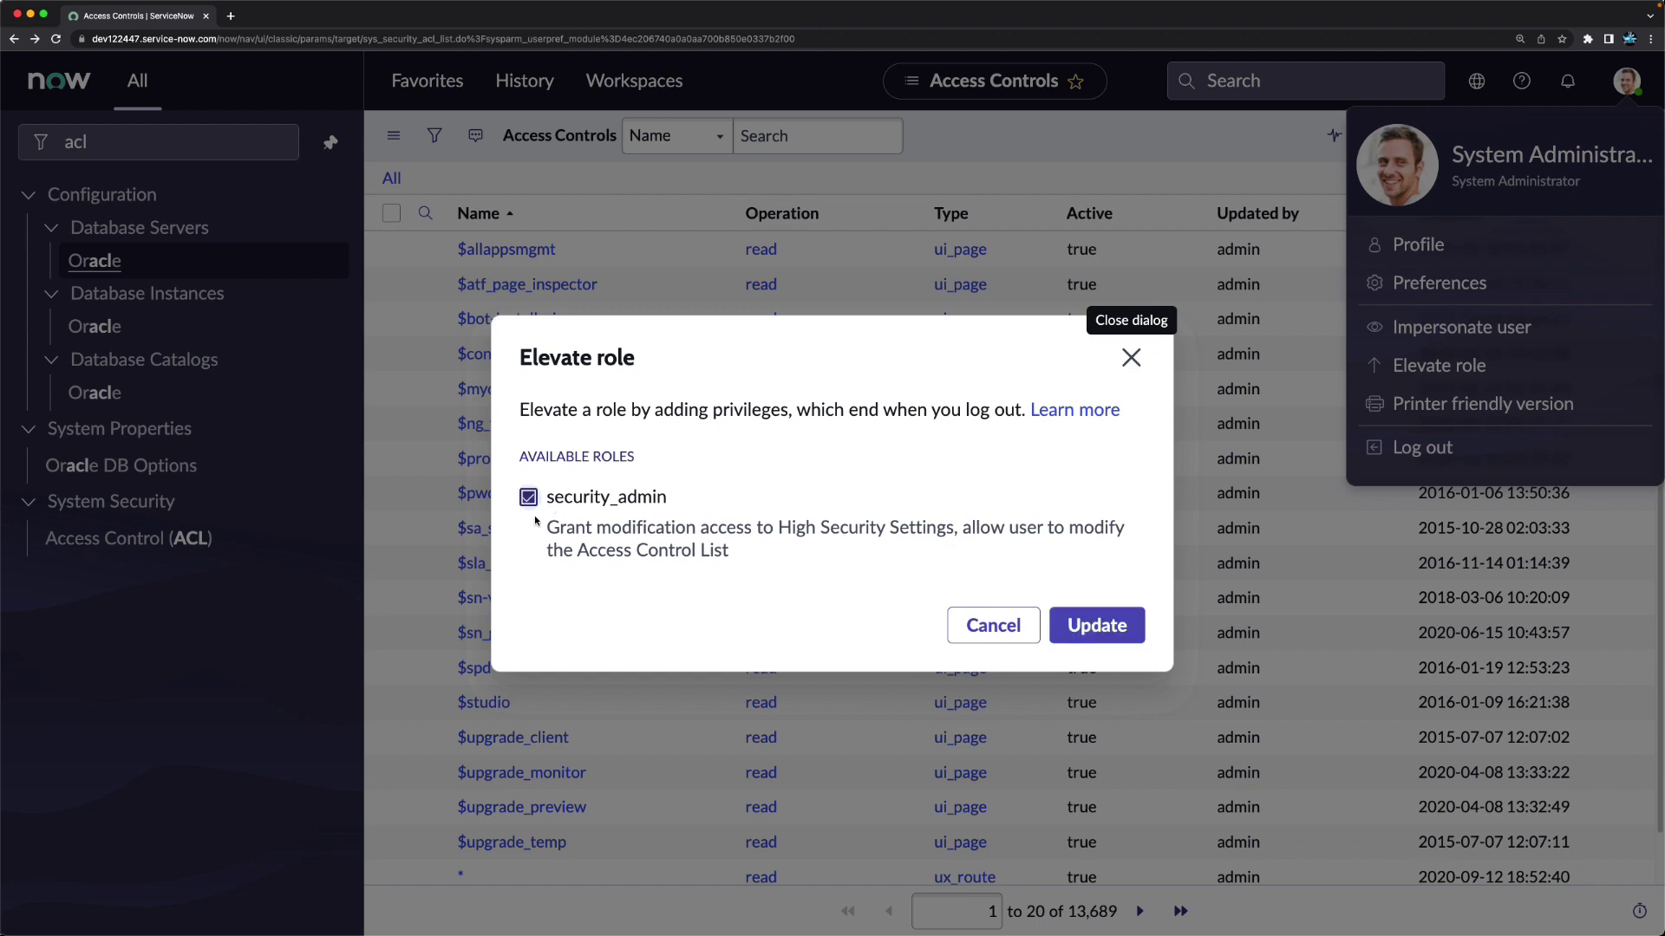
{"action": "left_click", "coordinate": [1108, 632]}
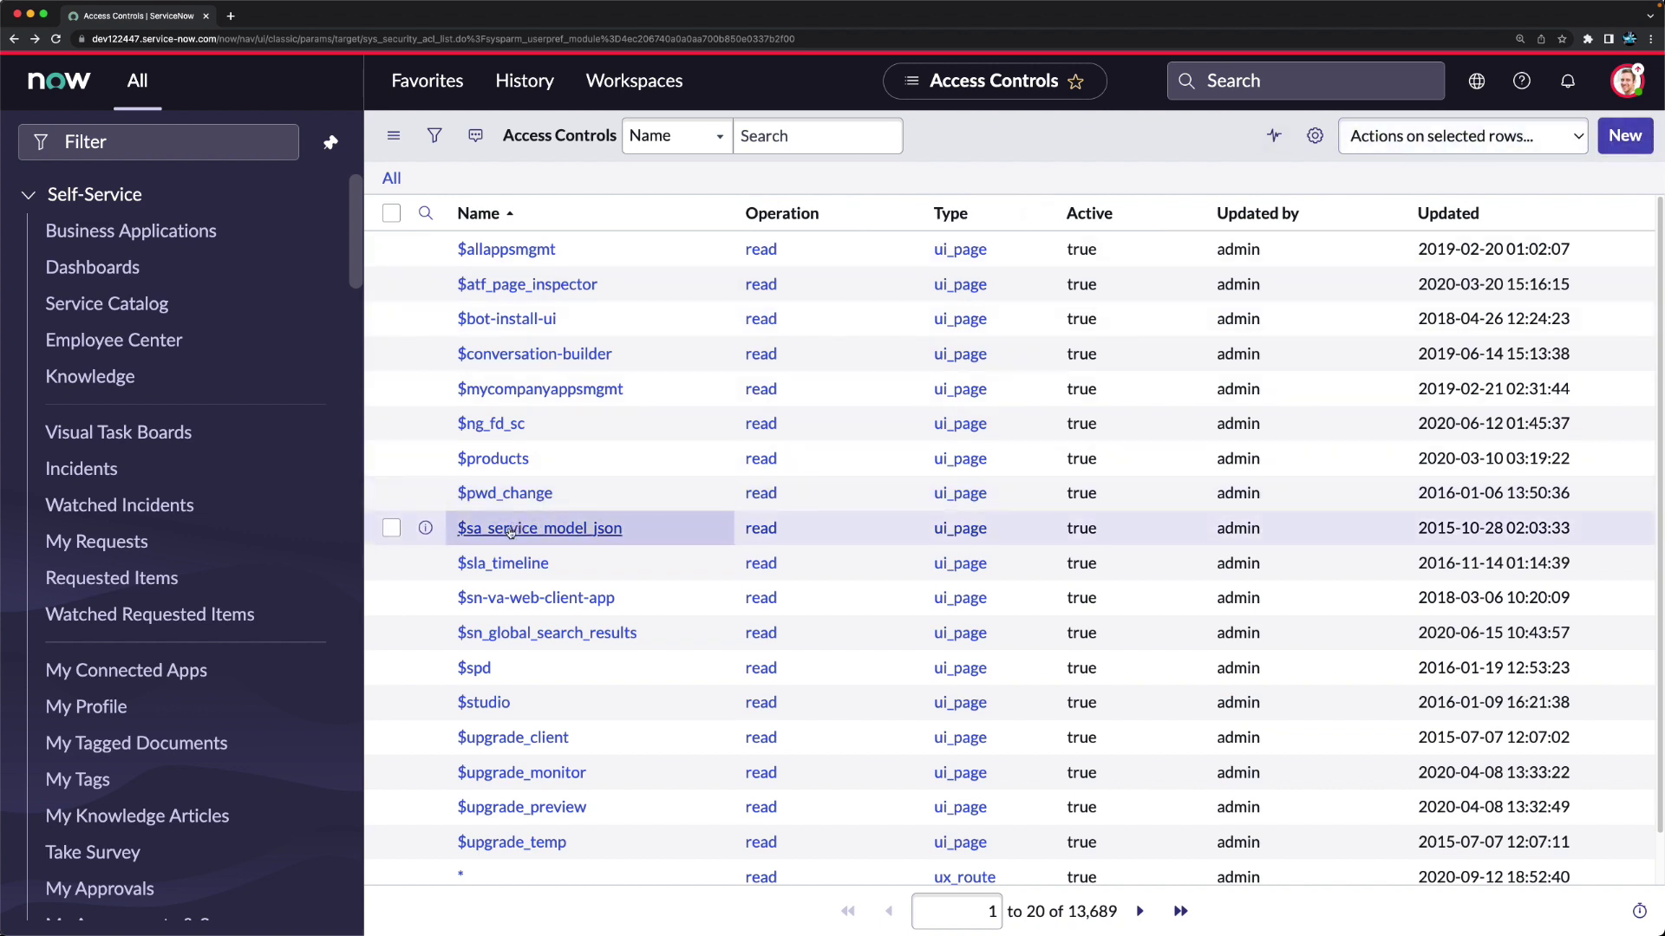
- Open the $sla_timeline ui_page read rule requiring sla_manager, itil or sla_admin
{"action": "left_click", "coordinate": [515, 567]}
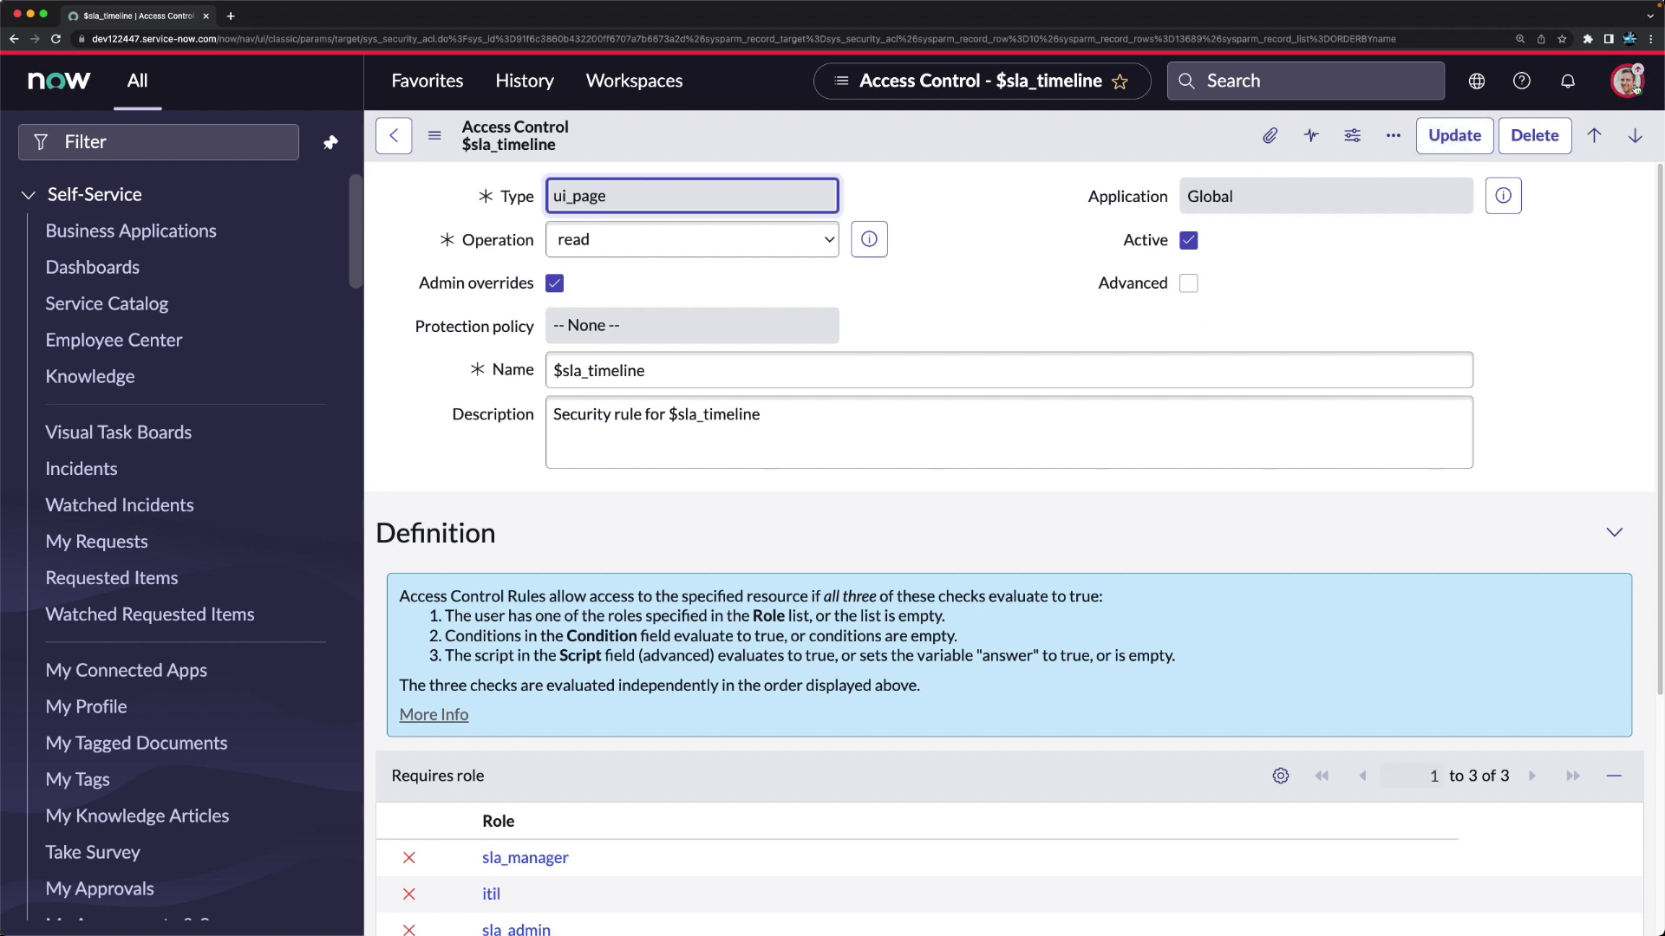
{"action": "left_click", "coordinate": [1628, 87]}
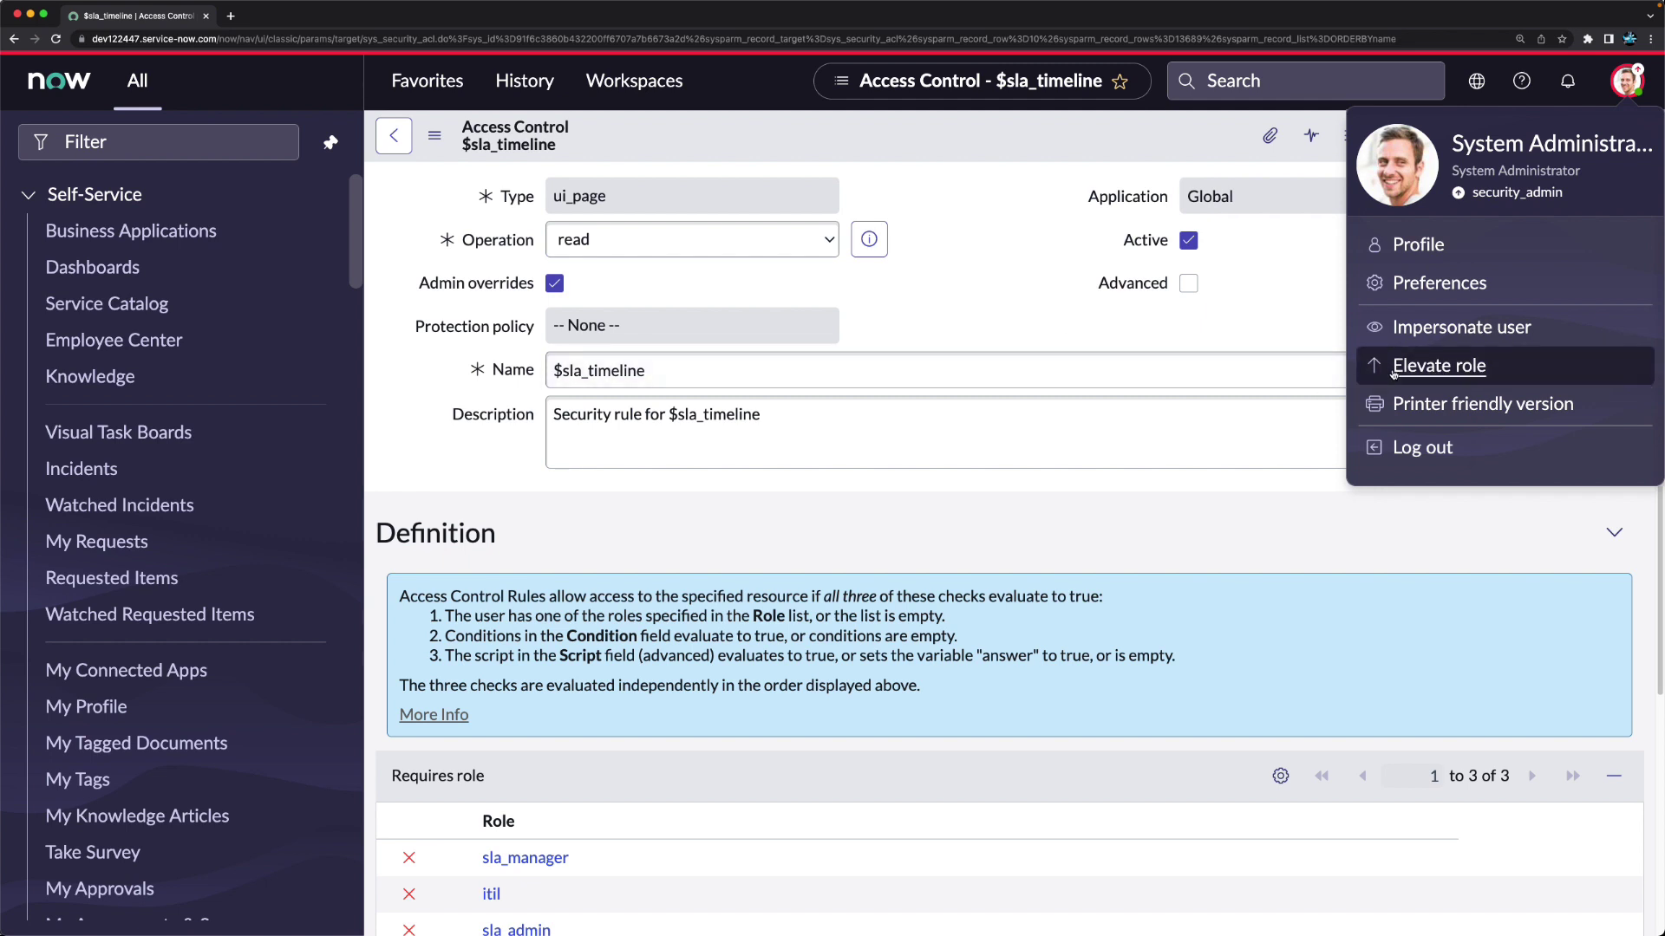
- Untick security_admin in the Elevate role dialog and apply the update
{"action": "left_click", "coordinate": [1396, 373]}
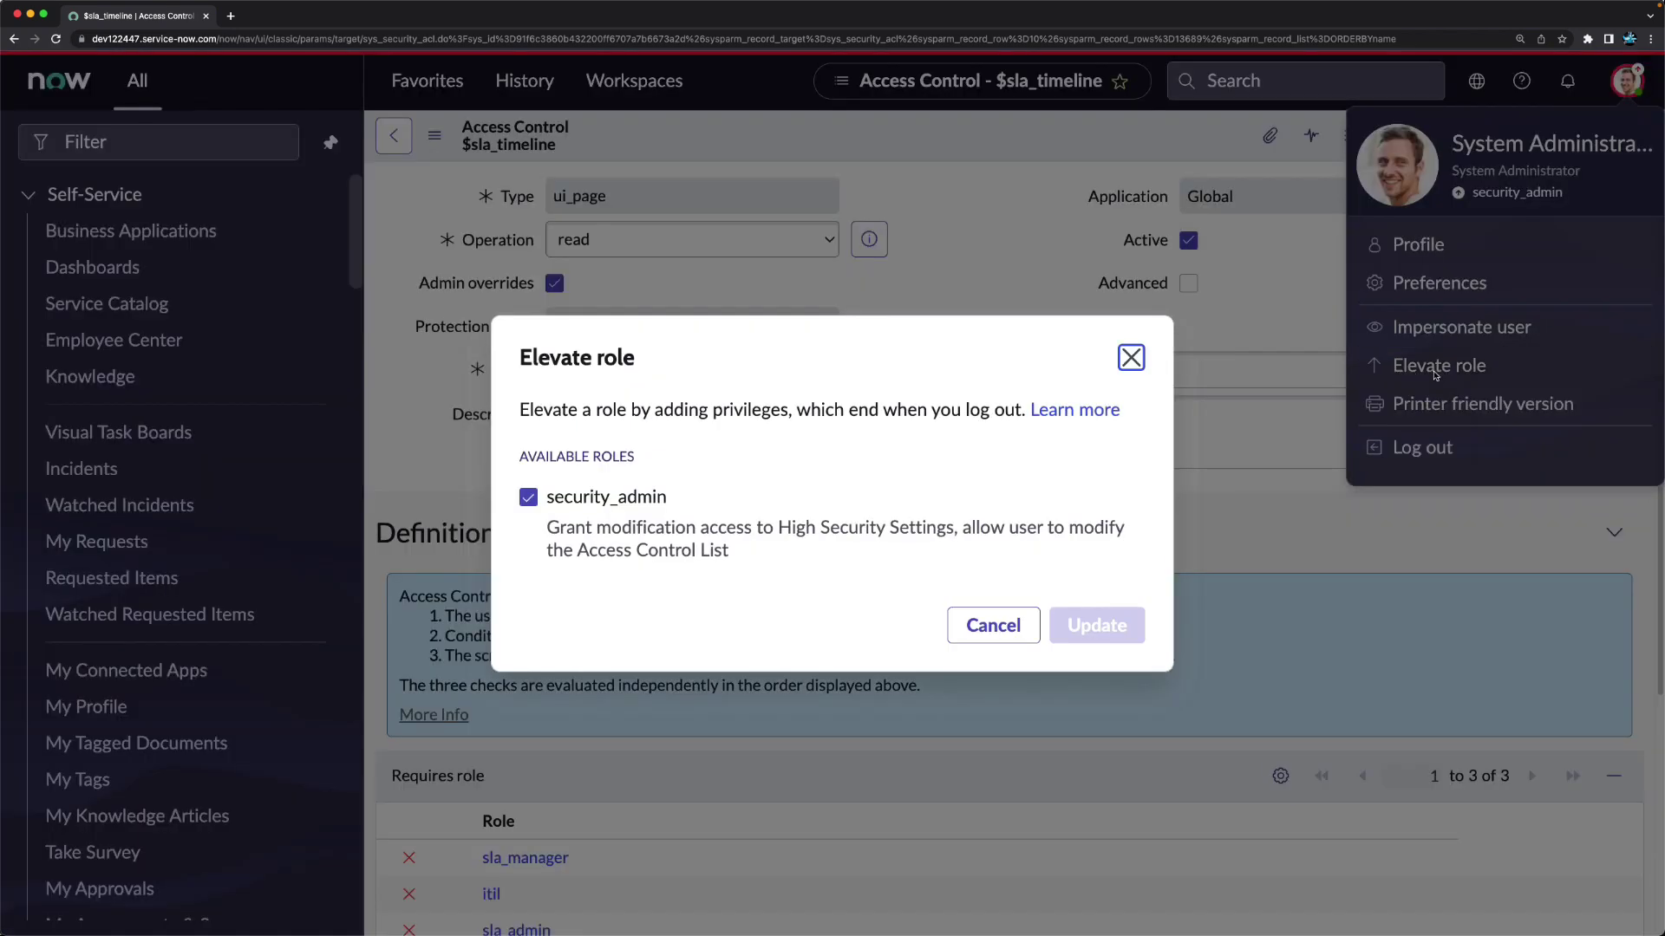
{"action": "left_click", "coordinate": [528, 497]}
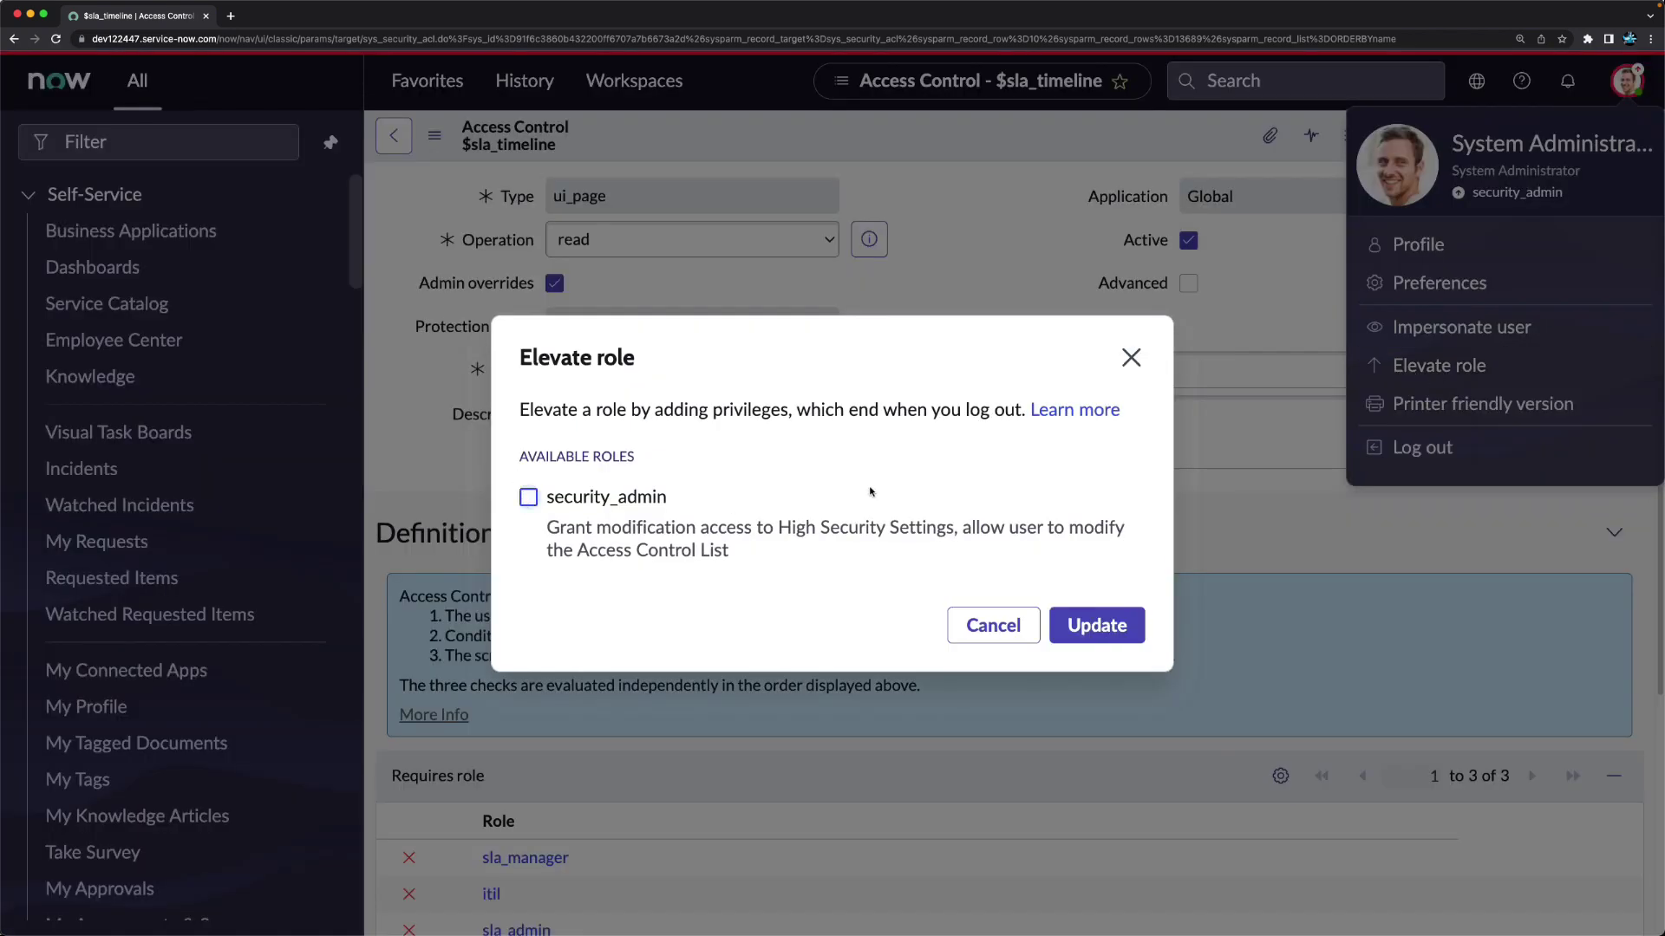
{"action": "left_click", "coordinate": [1099, 629]}
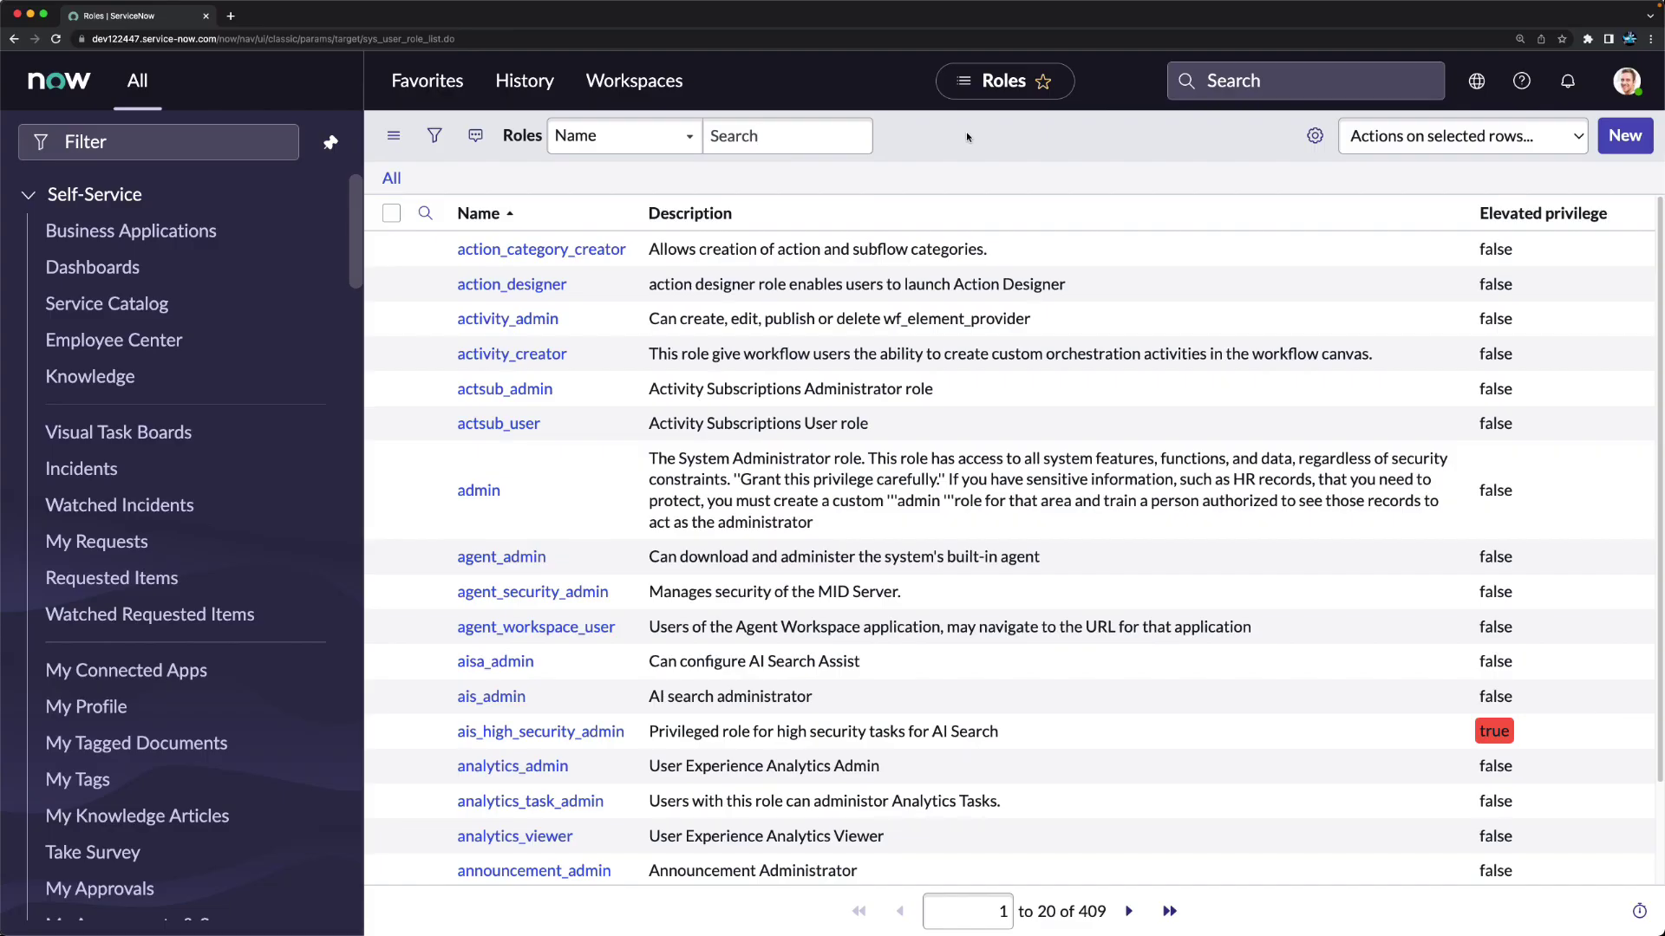
- Filter the navigator for 'user ad', open Roles, and start a new role record
{"action": "left_click", "coordinate": [178, 139]}
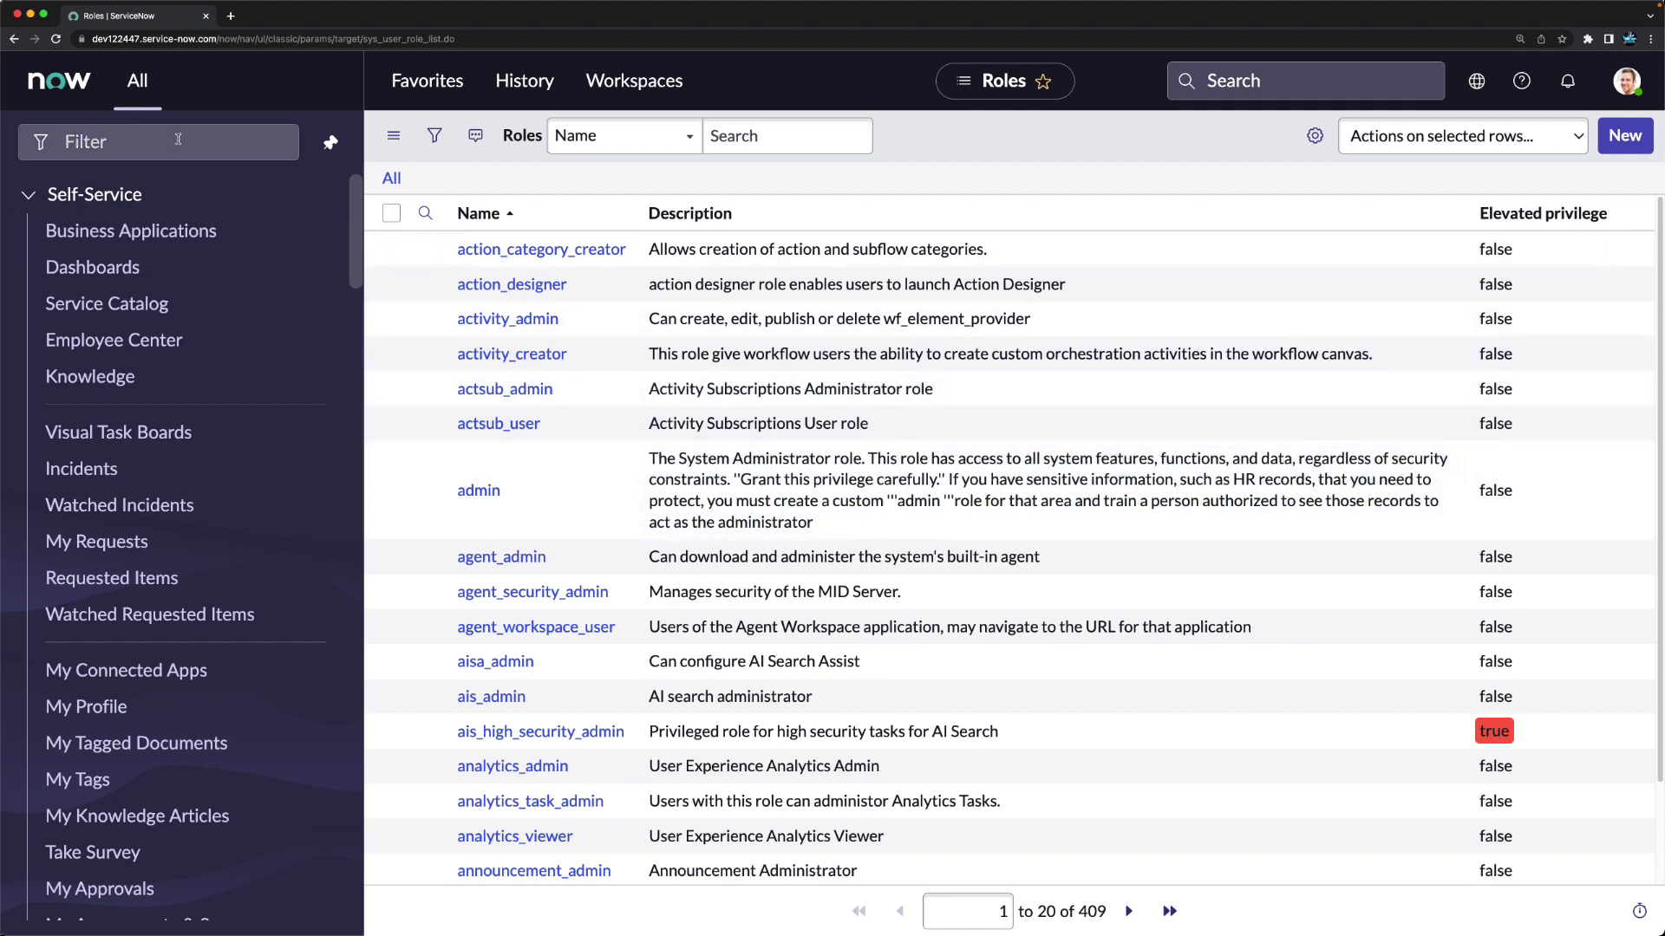
{"action": "type", "text": "user ad"}
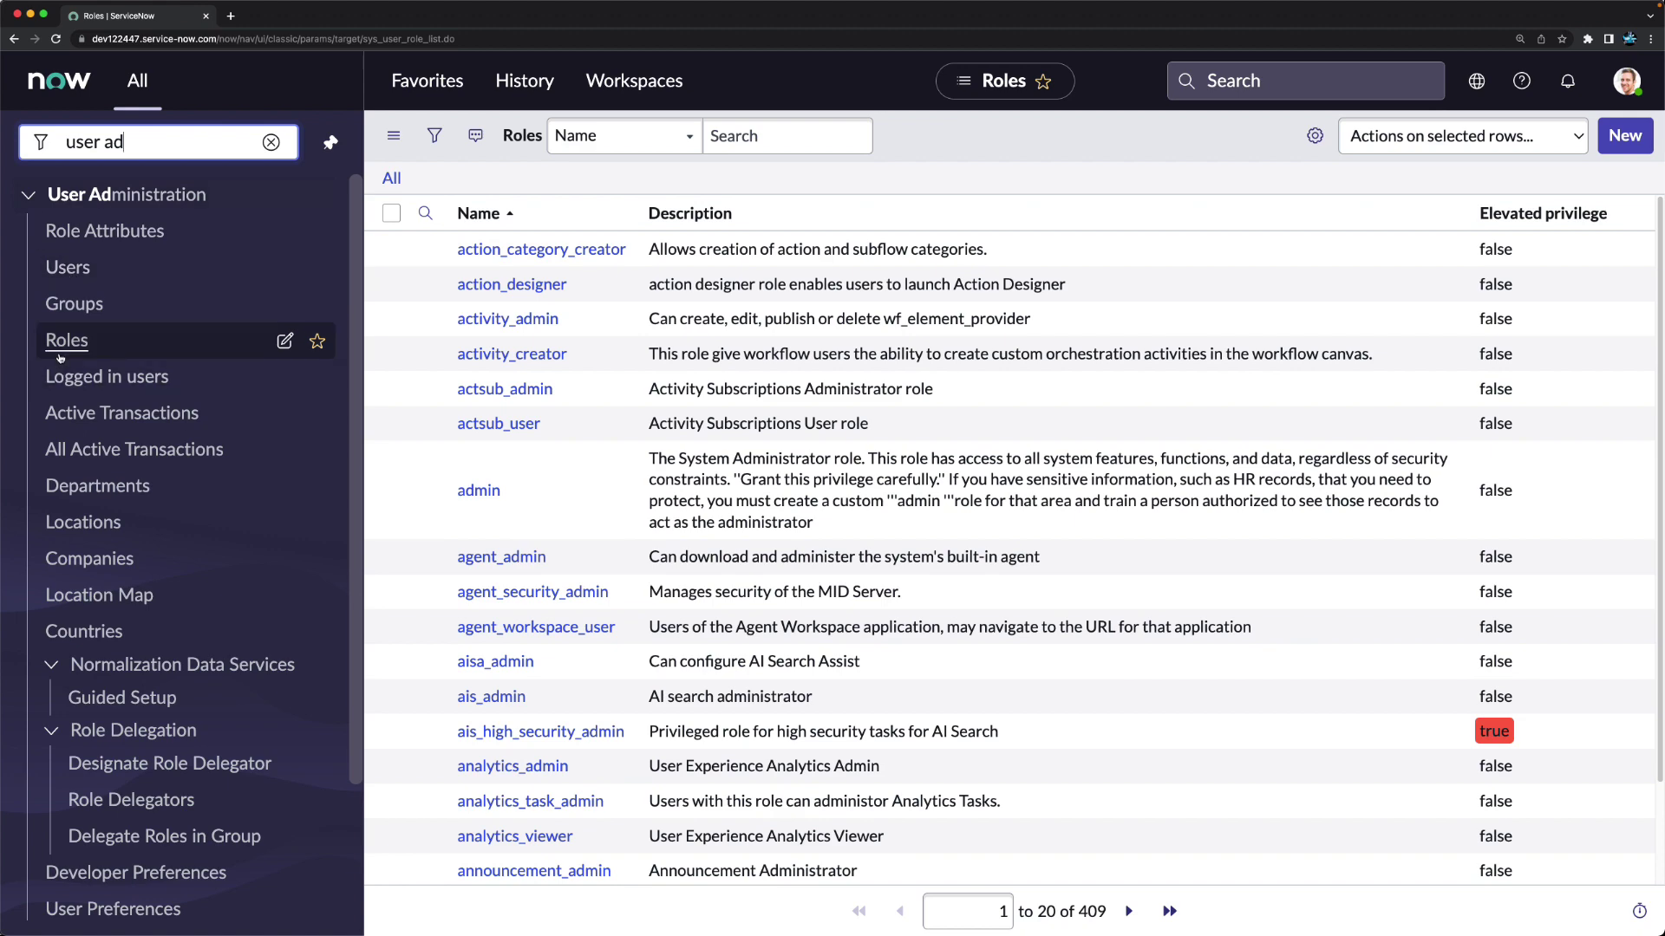
{"action": "left_click", "coordinate": [62, 349]}
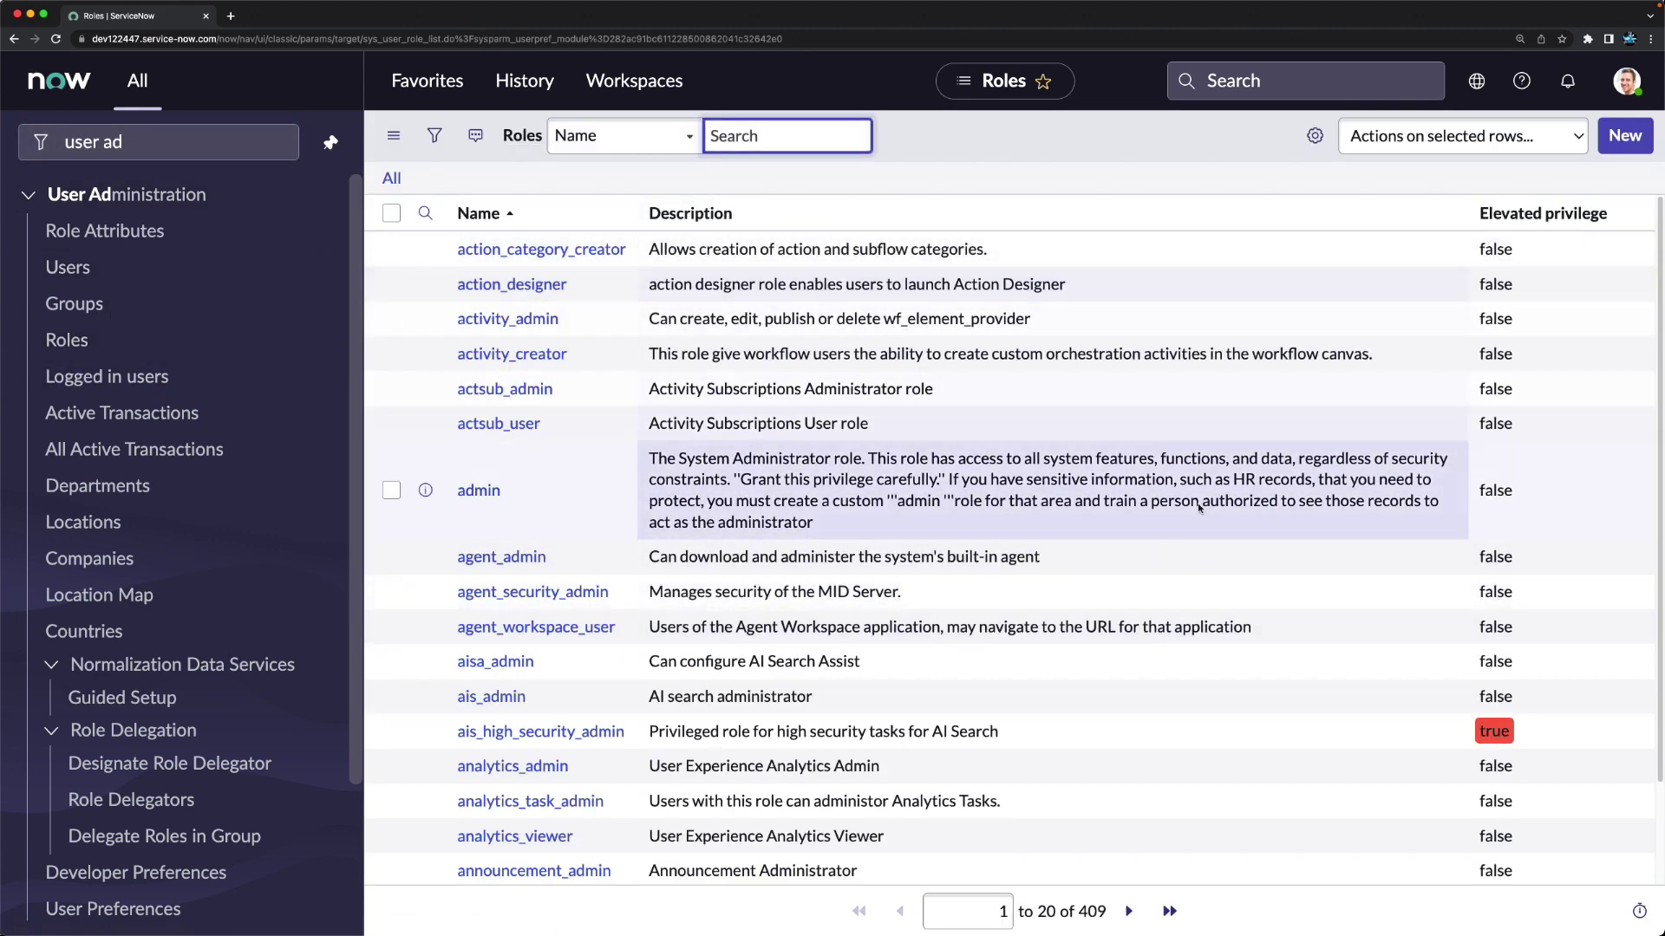
{"action": "left_click", "coordinate": [1638, 151]}
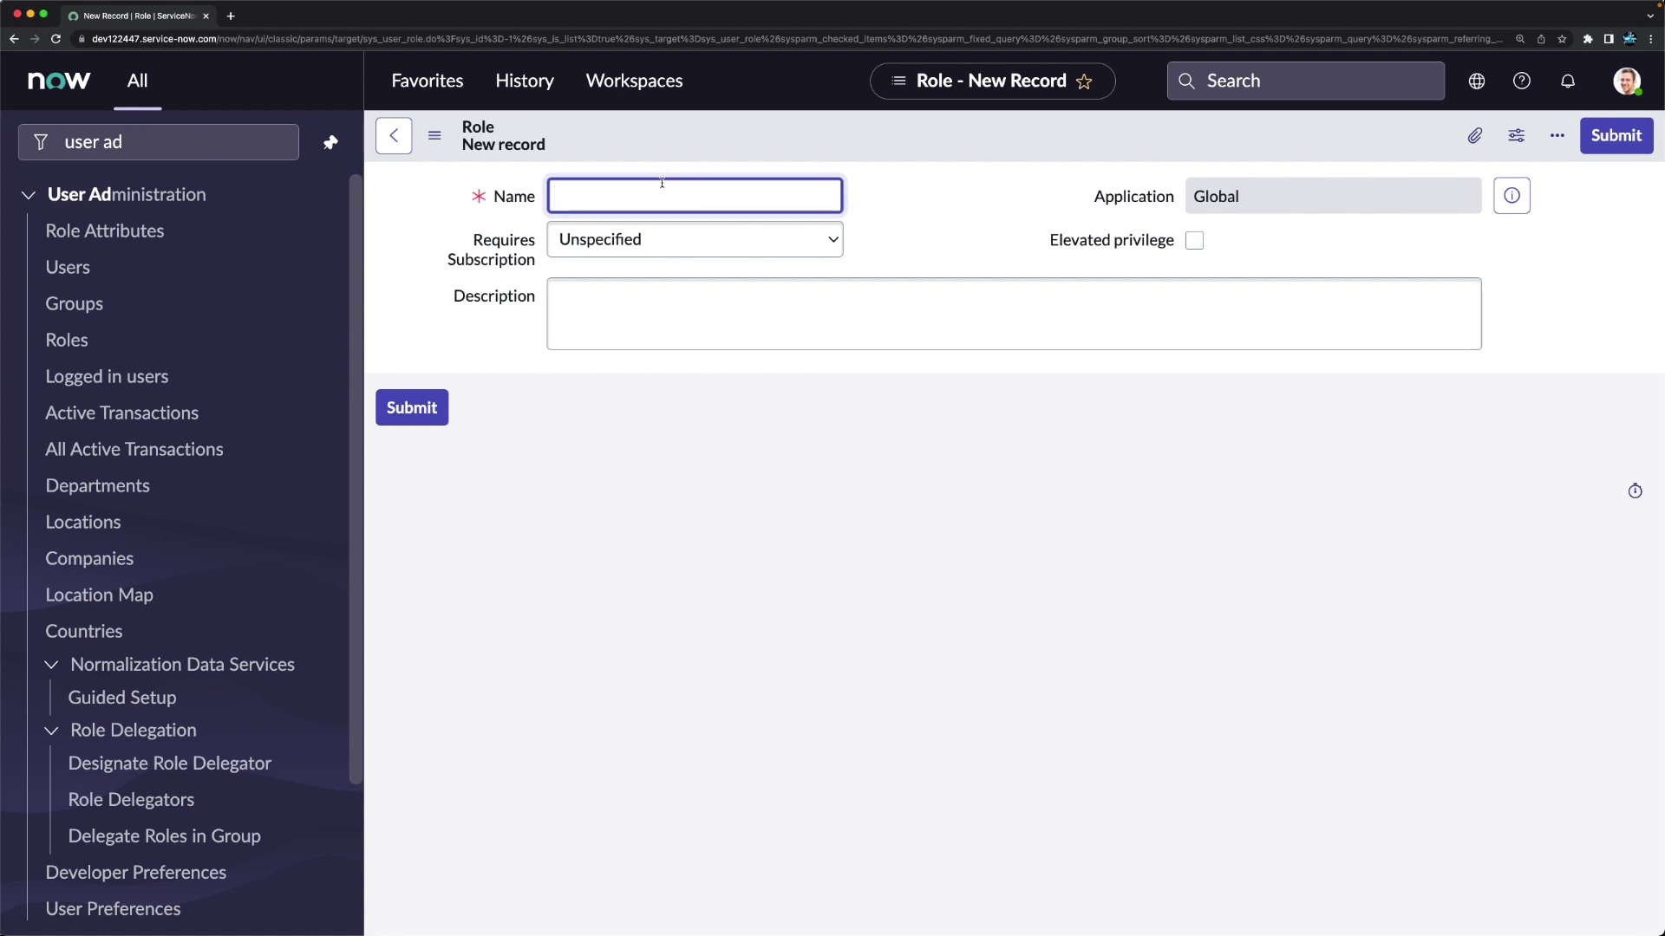
- Name the new role demo_role and save it in the Global application
{"action": "type", "text": "demo_role"}
{"action": "left_click", "coordinate": [940, 226]}
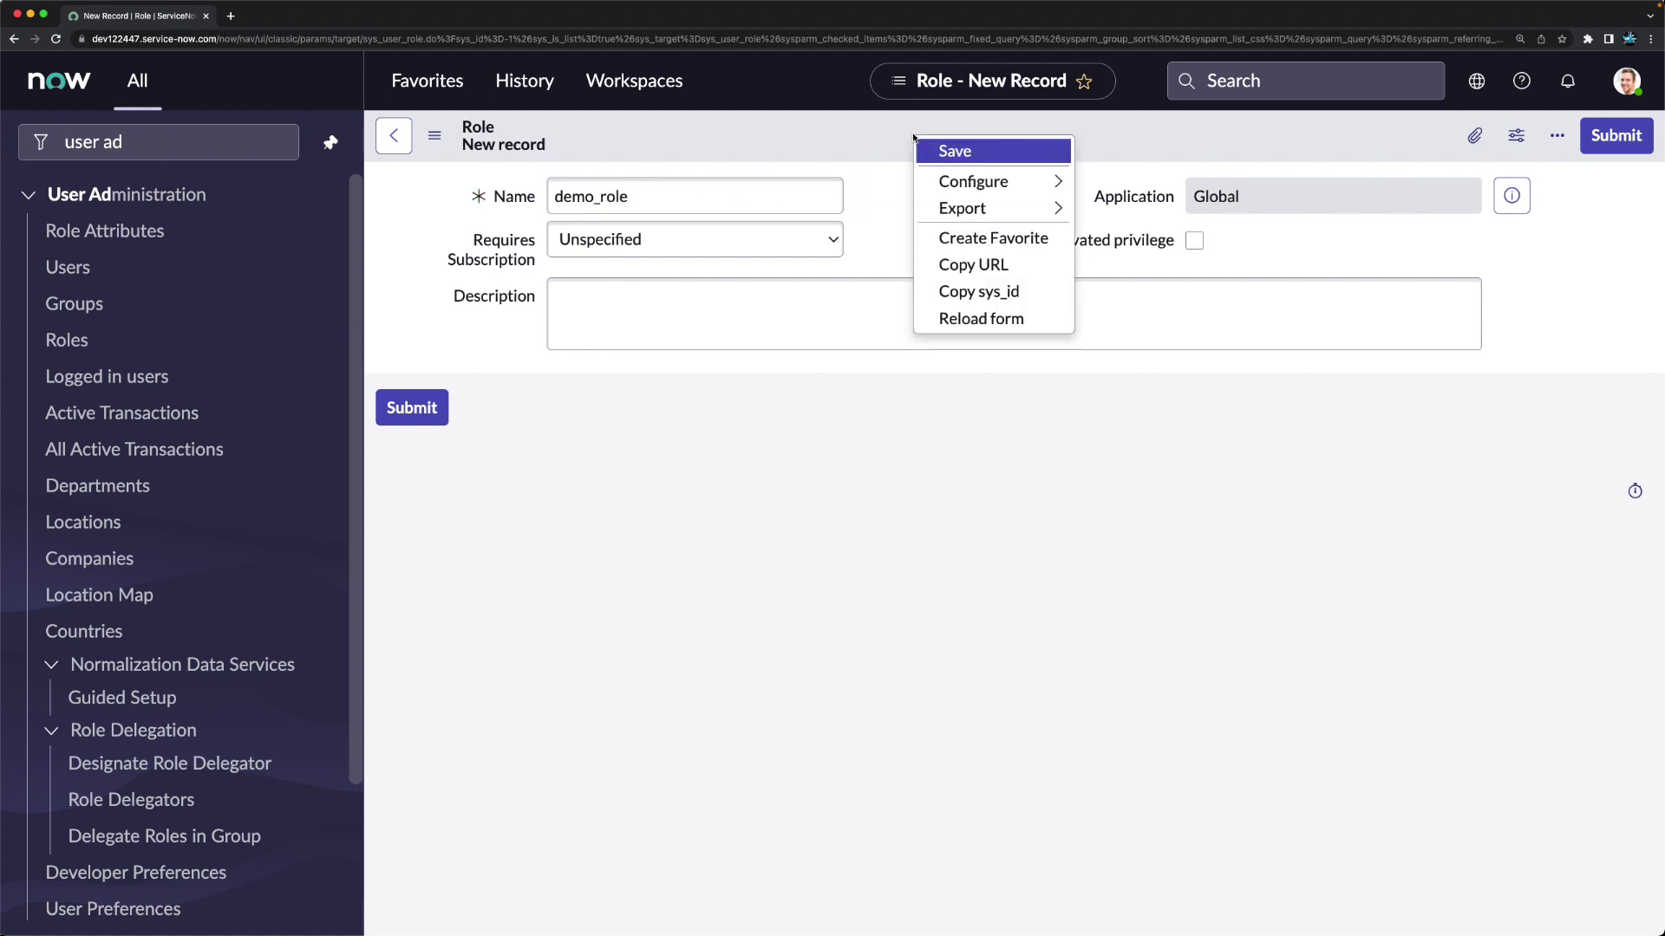
{"action": "right_click", "coordinate": [936, 158]}
{"action": "left_click", "coordinate": [942, 152]}
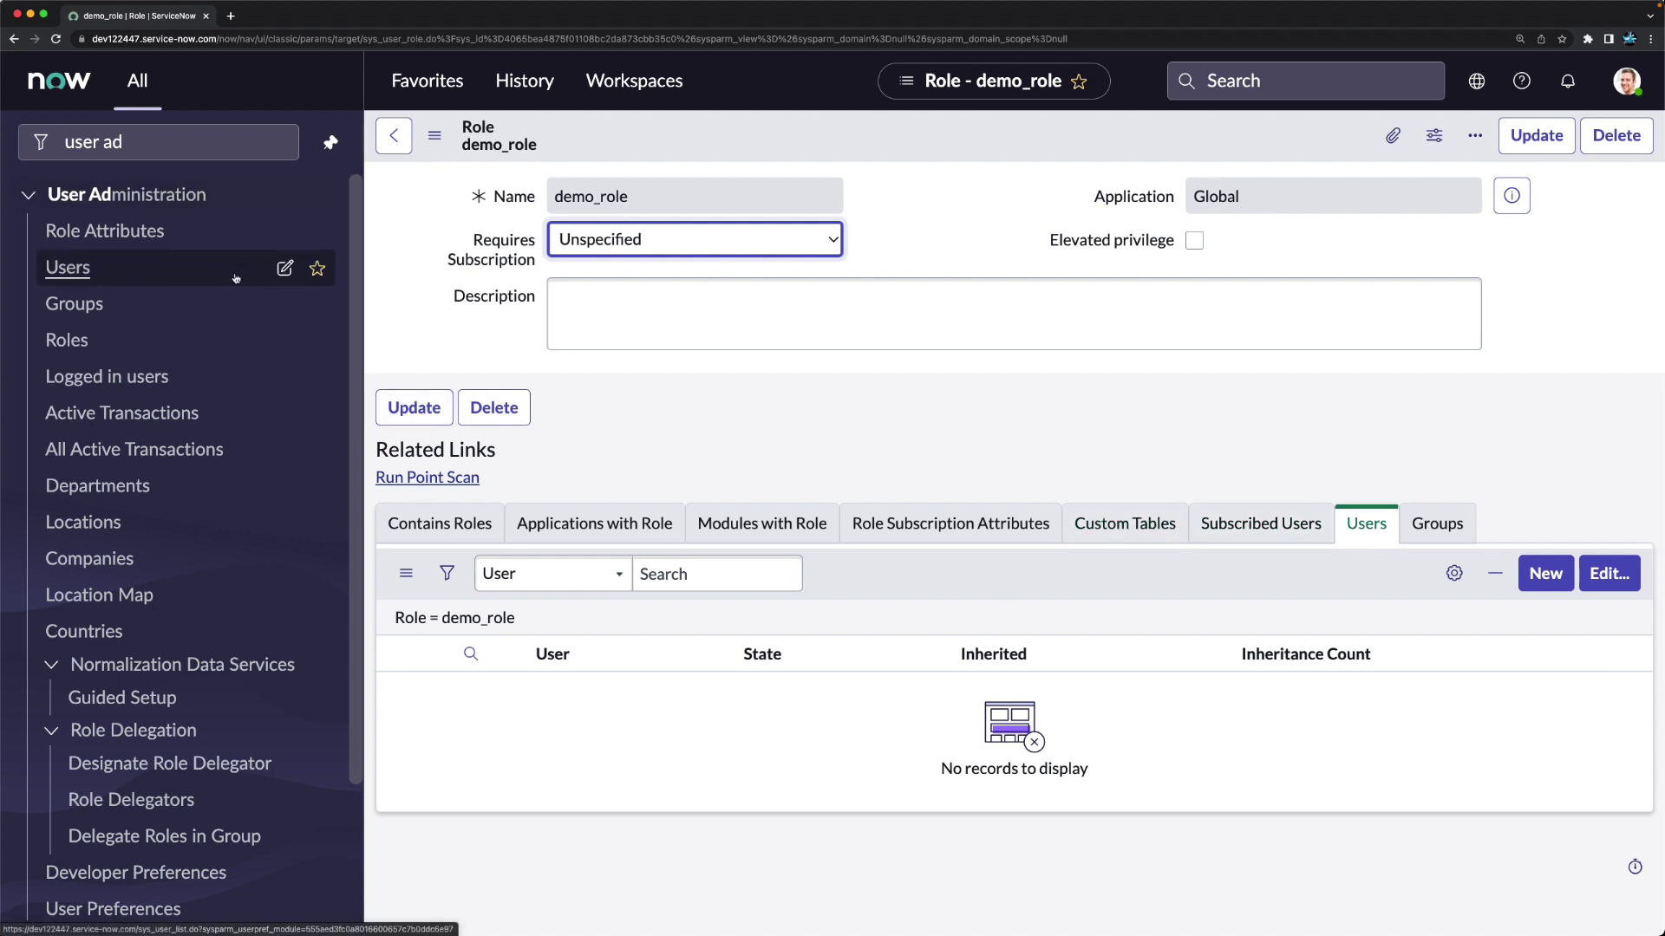
- Open the Users module record from the navigator, which requires the user_admin role
{"action": "left_click", "coordinate": [285, 267]}
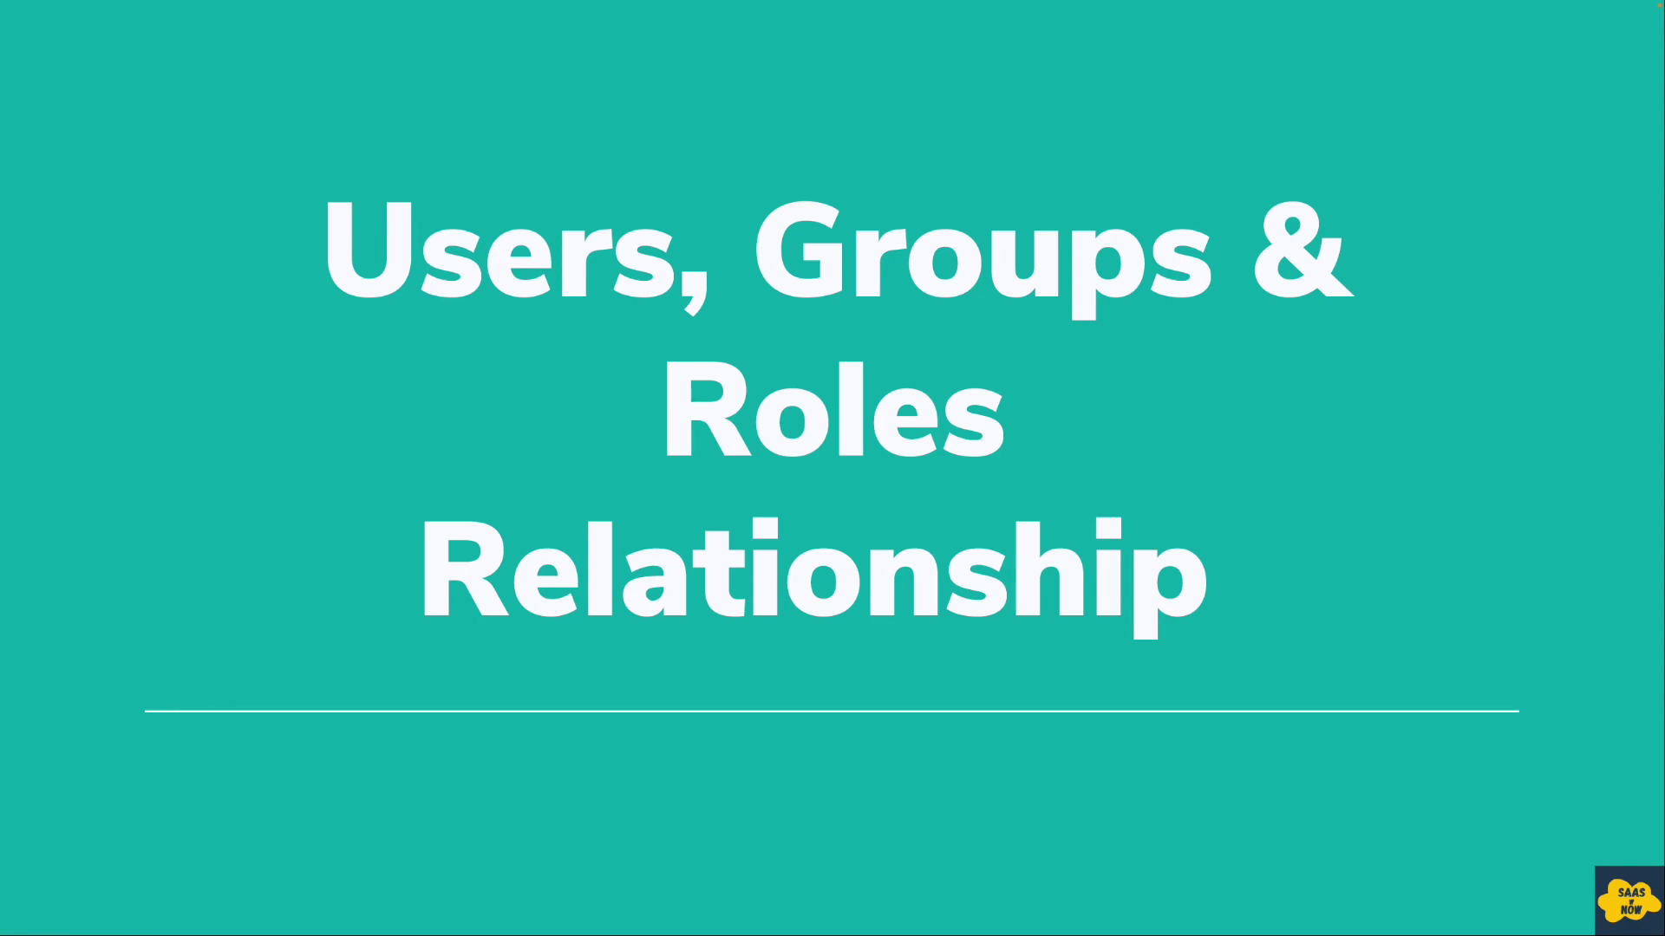
- Advance past the User and Group Table slide to the Group Members slide
{"action": "key", "text": "Right"}
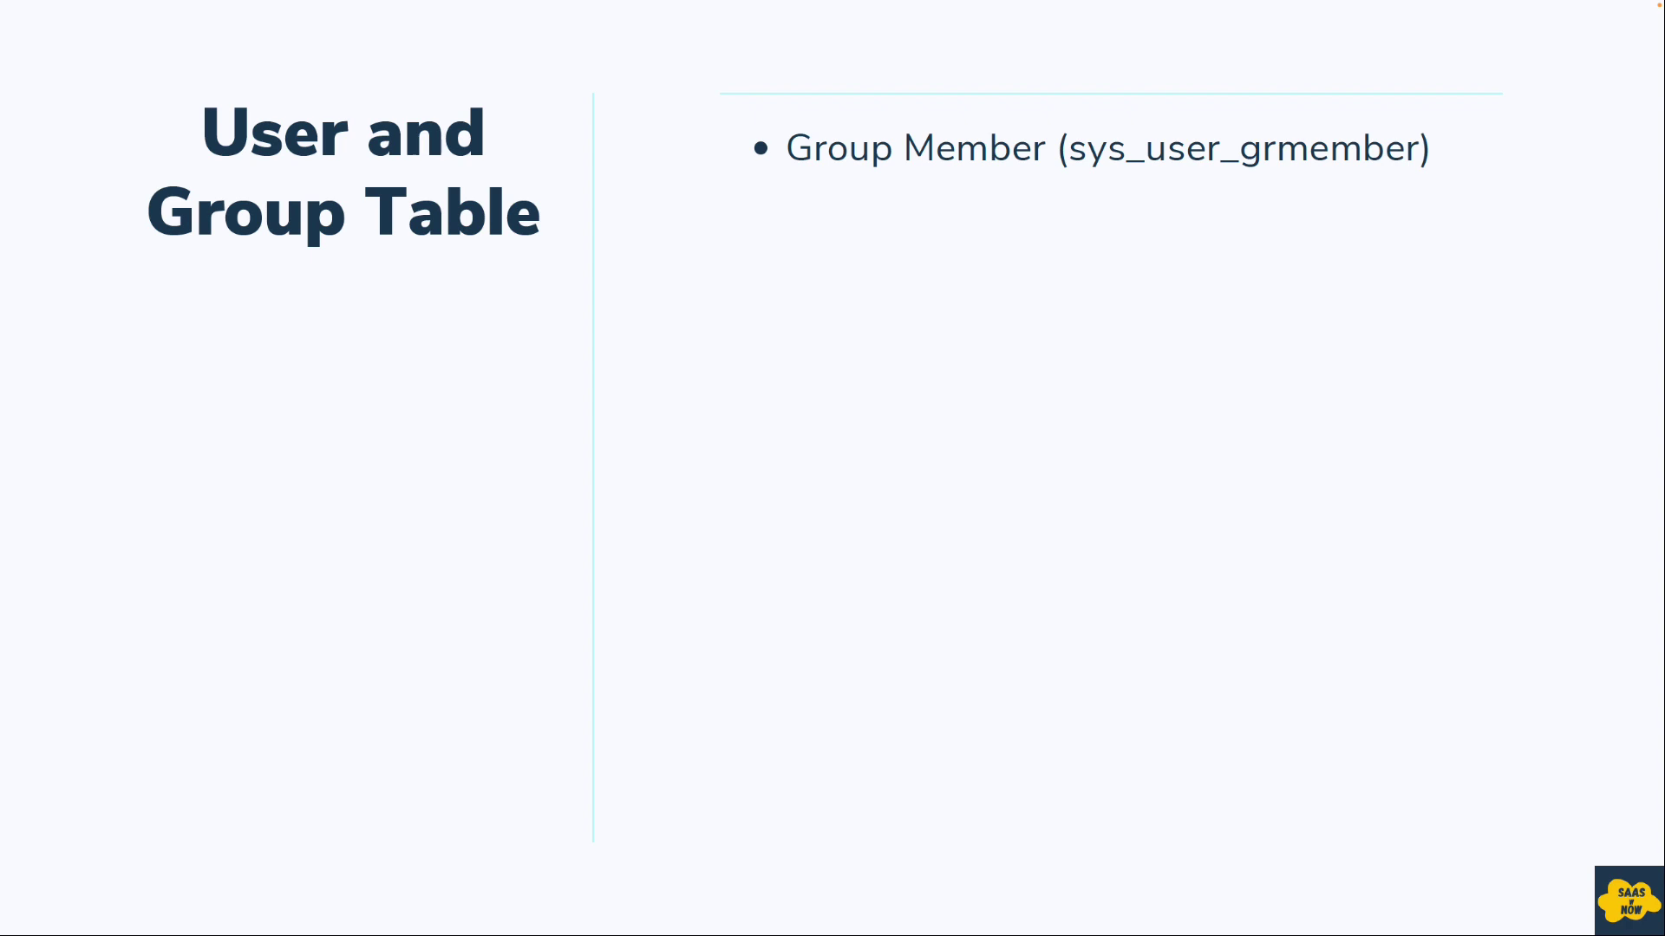
{"action": "key", "text": "Right"}
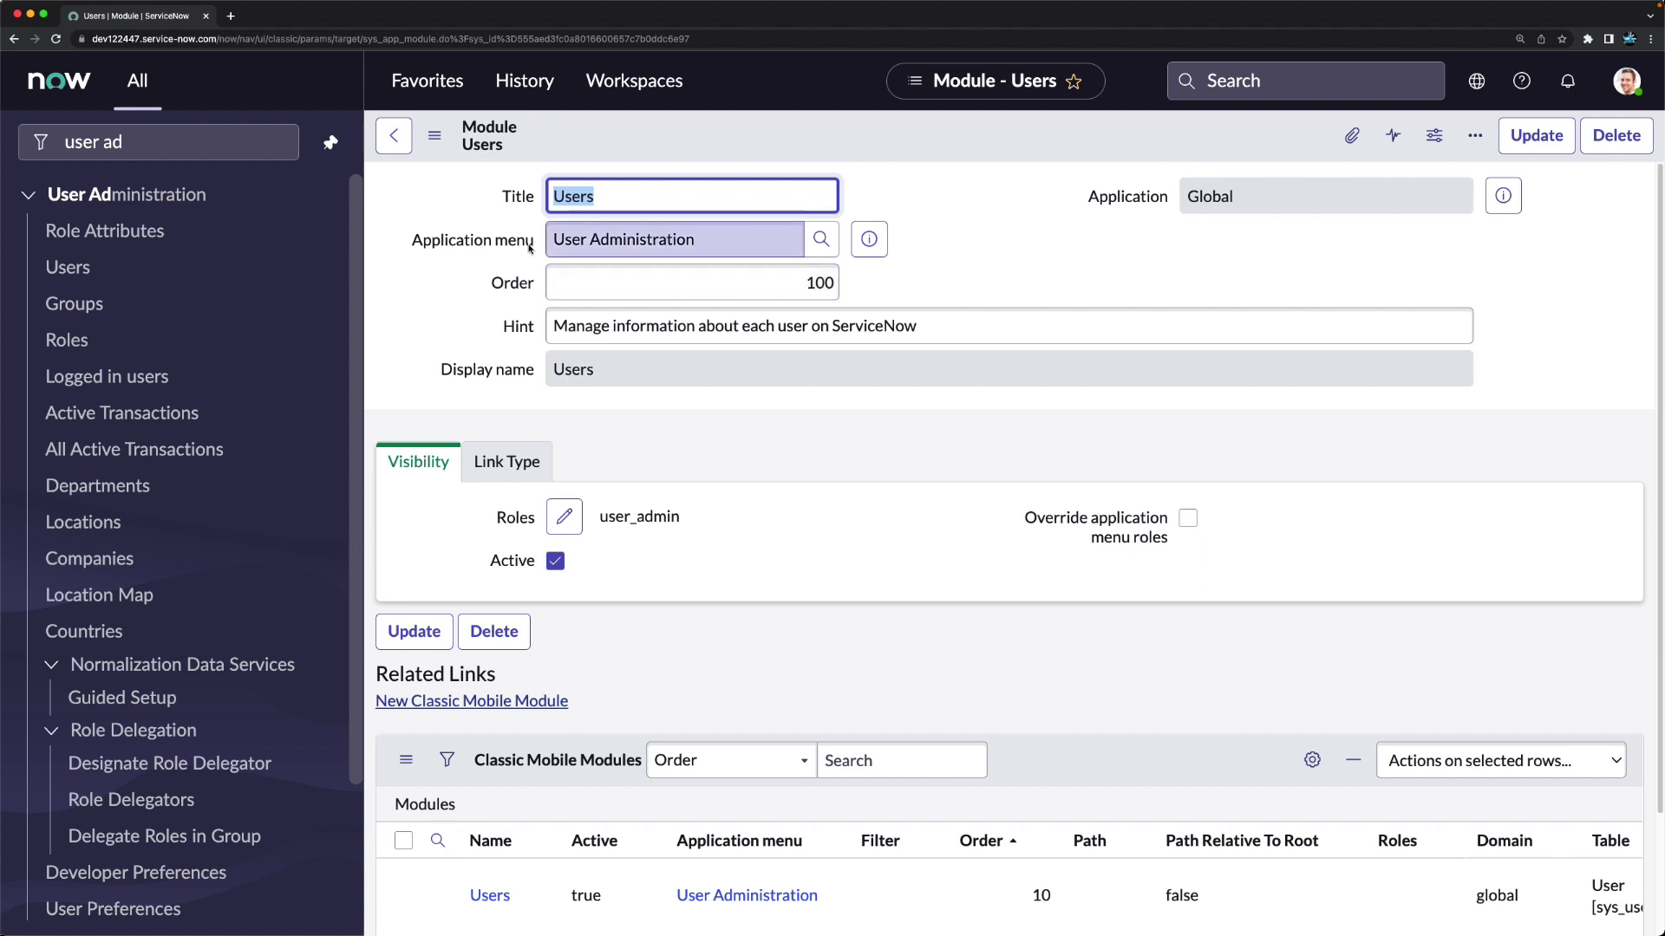
- Put focus back in the navigator filter box to leave the Users module record
{"action": "mouse_move", "coordinate": [530, 248]}
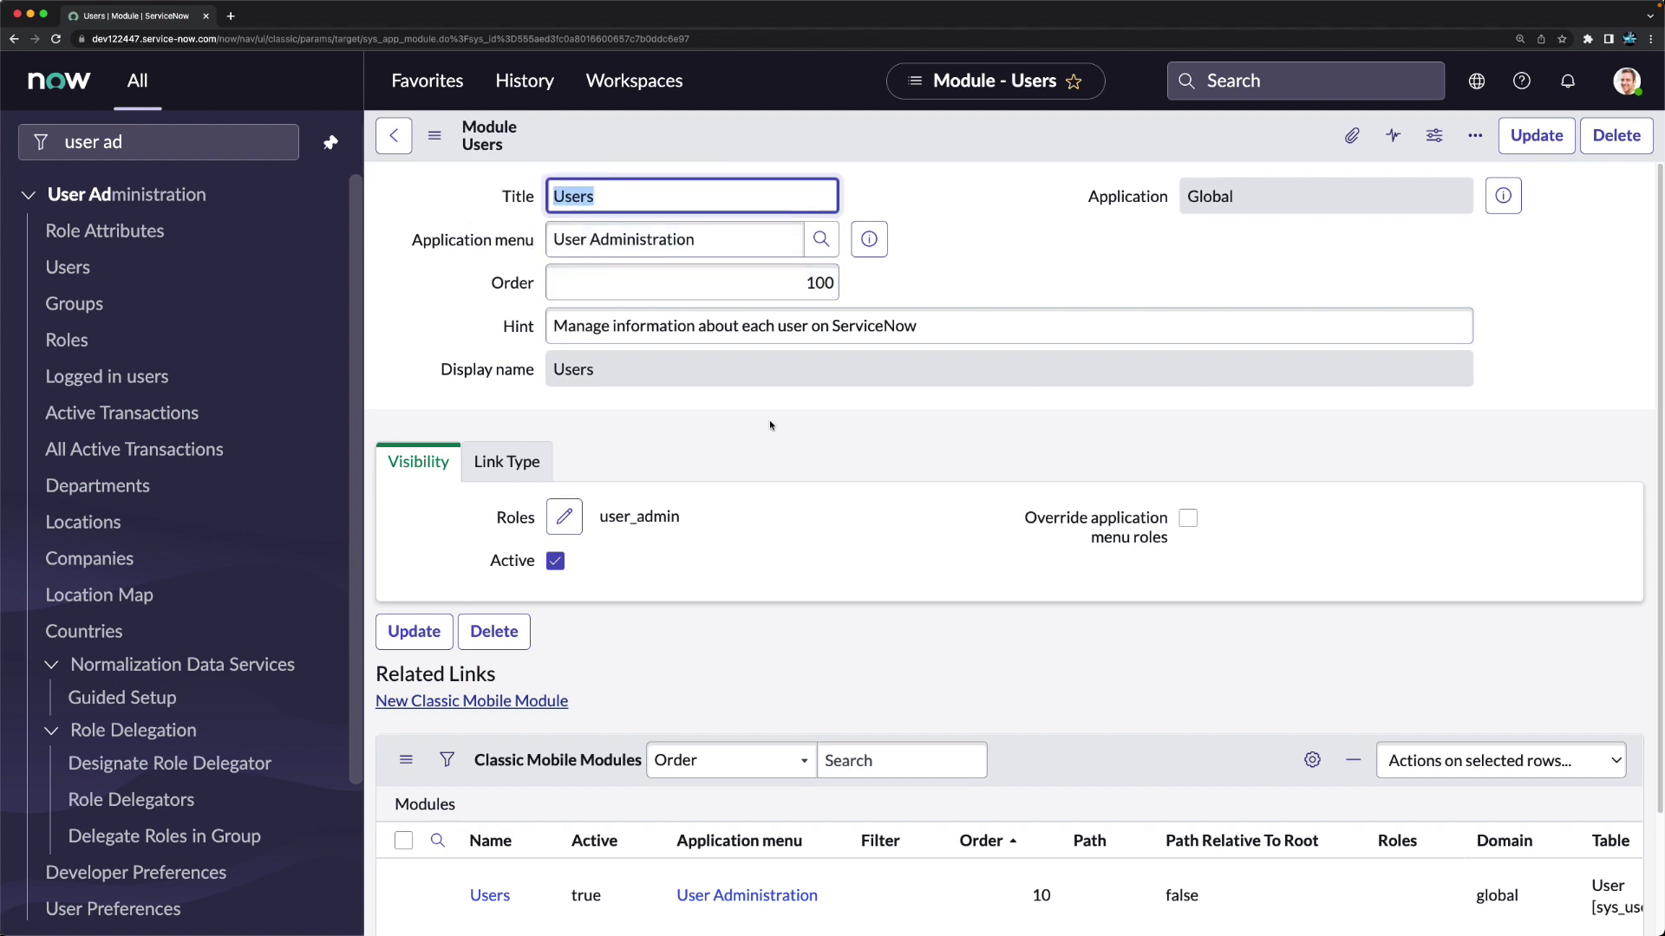
{"action": "left_click", "coordinate": [180, 148]}
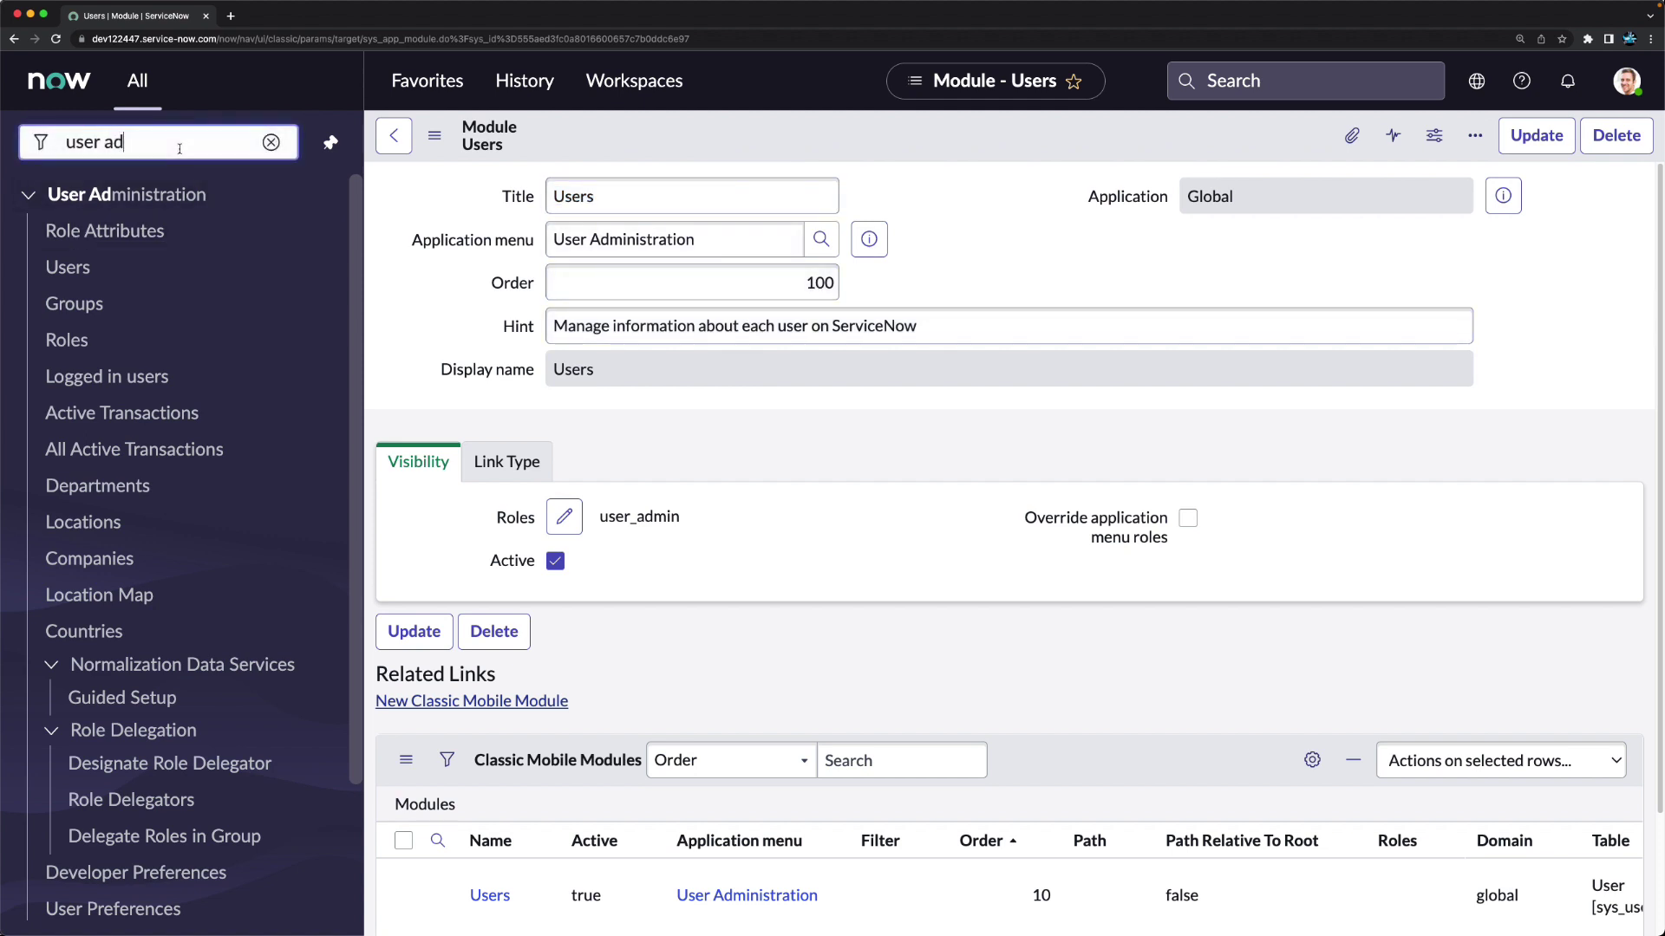
- Open demo.user from the Users list and start editing its Groups related list
{"action": "left_click", "coordinate": [79, 272]}
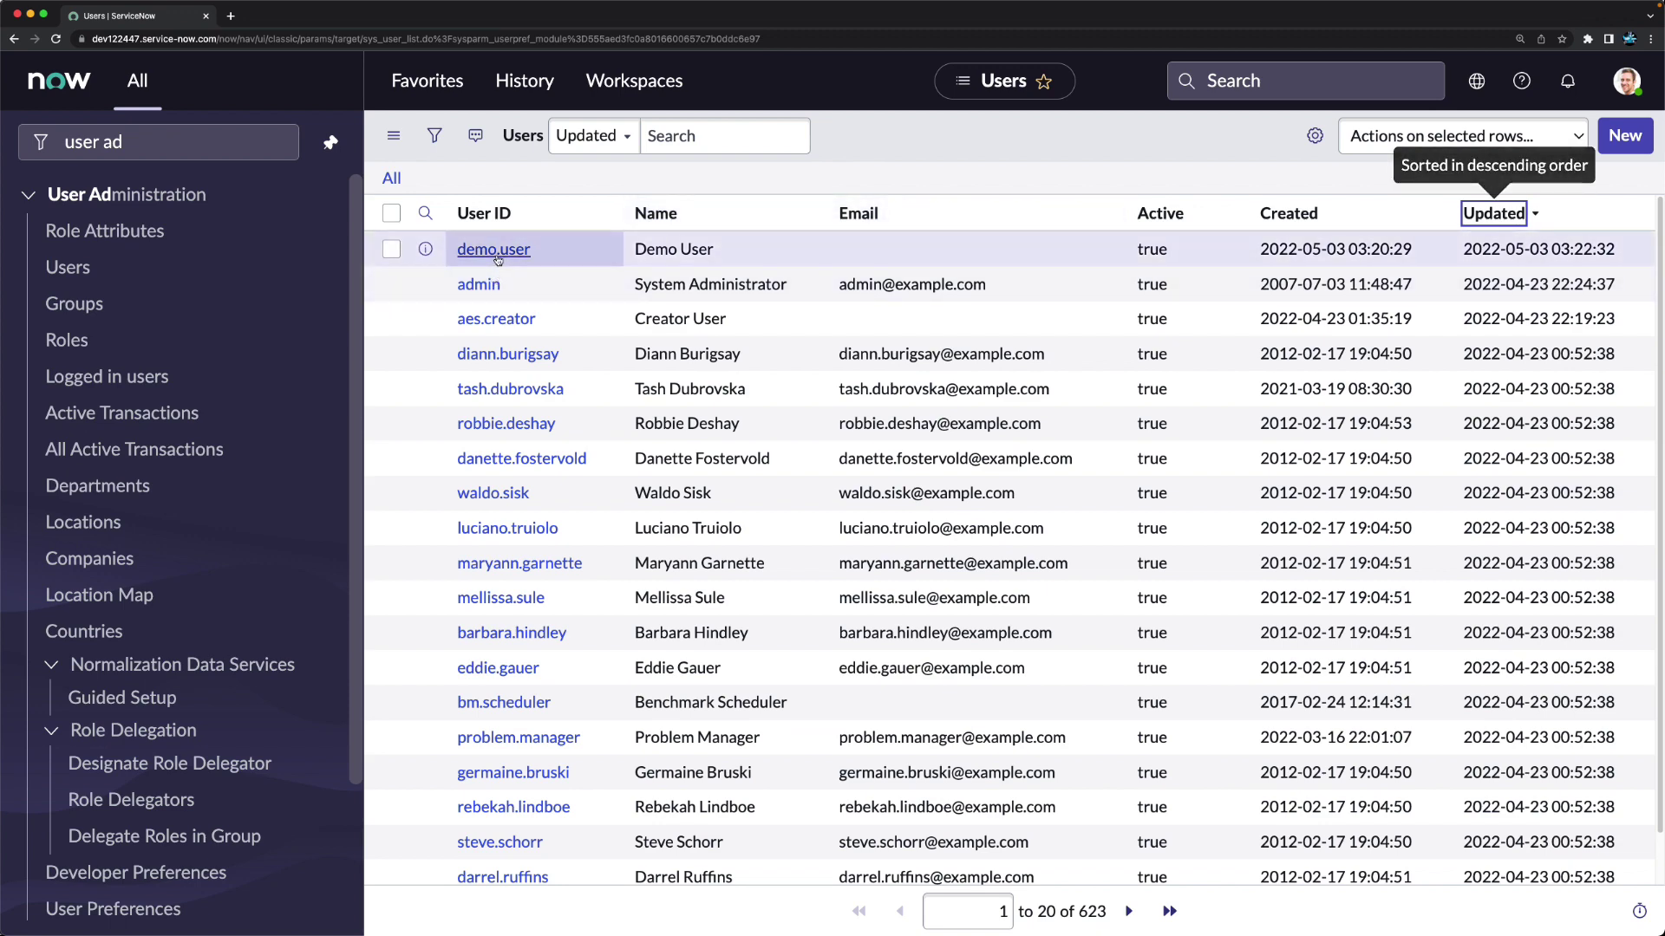
{"action": "left_click", "coordinate": [498, 252]}
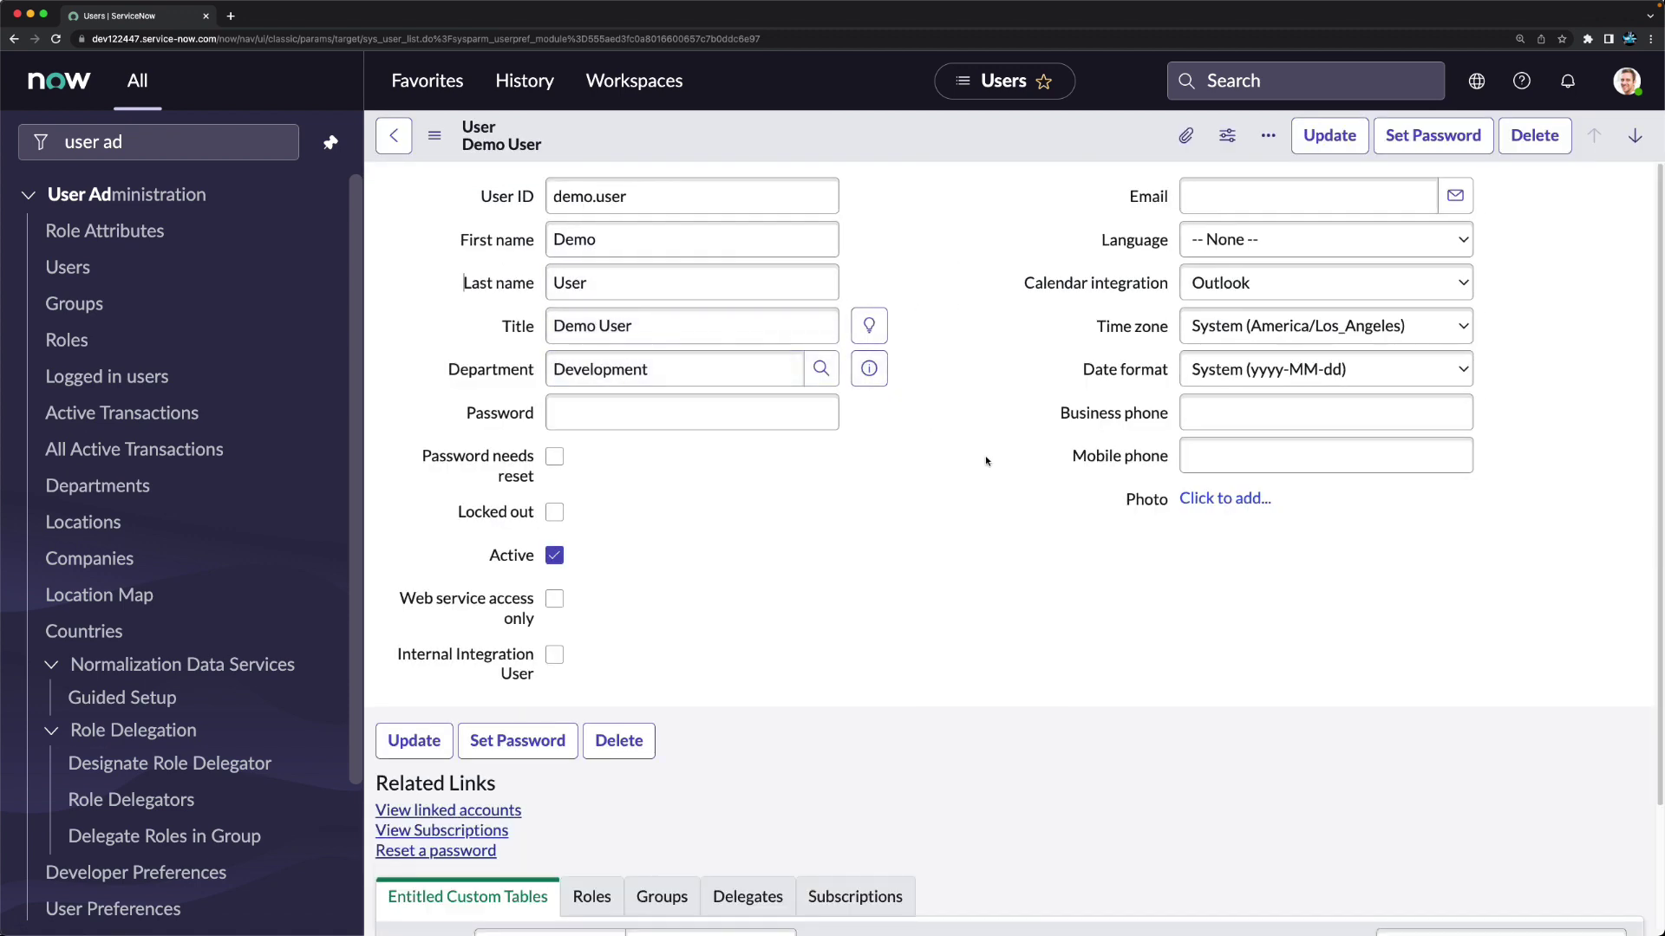
{"action": "scroll", "coordinate": [983, 460], "scroll_direction": "down", "scroll_amount": 4}
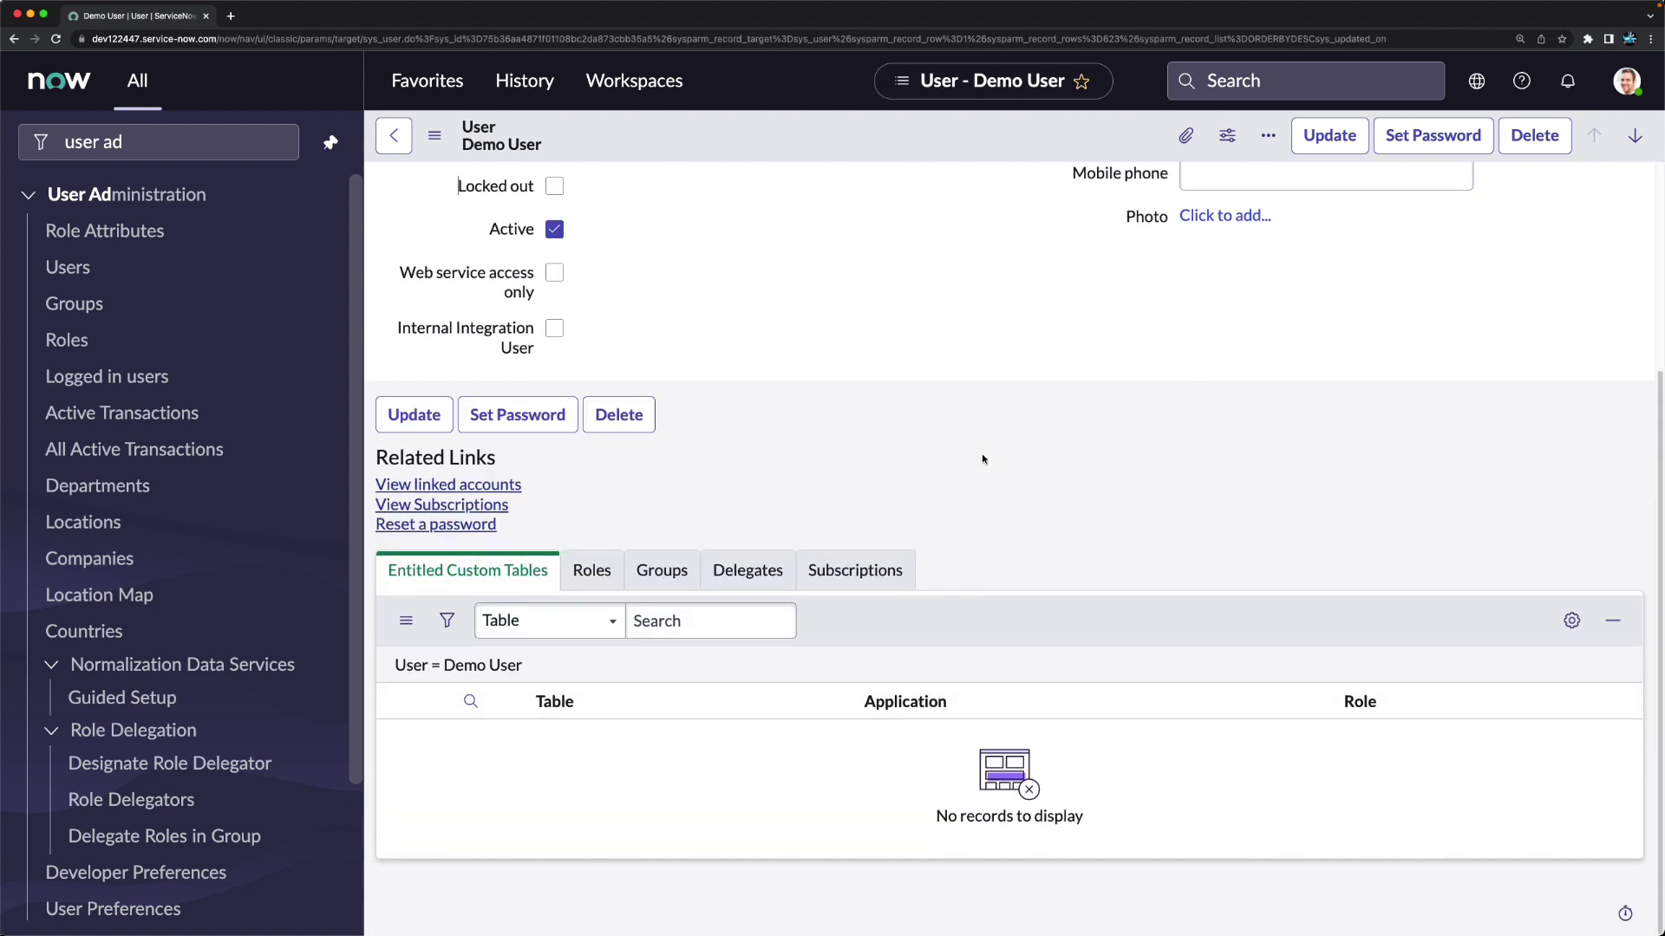
{"action": "left_click", "coordinate": [683, 574]}
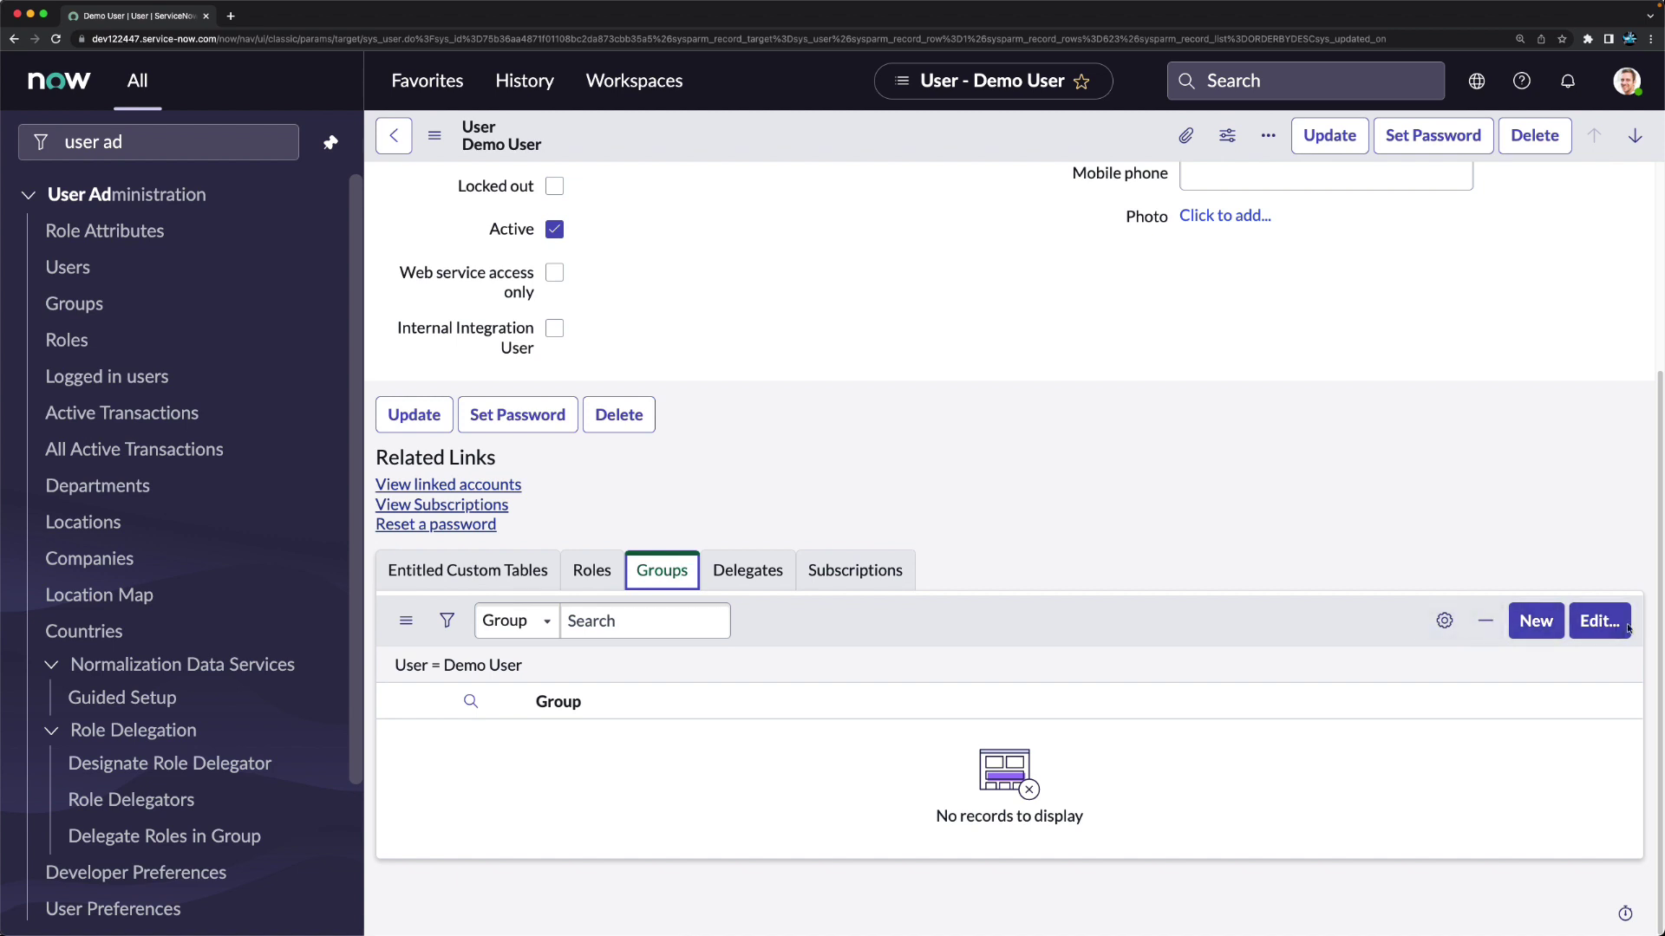
{"action": "left_click", "coordinate": [1604, 626]}
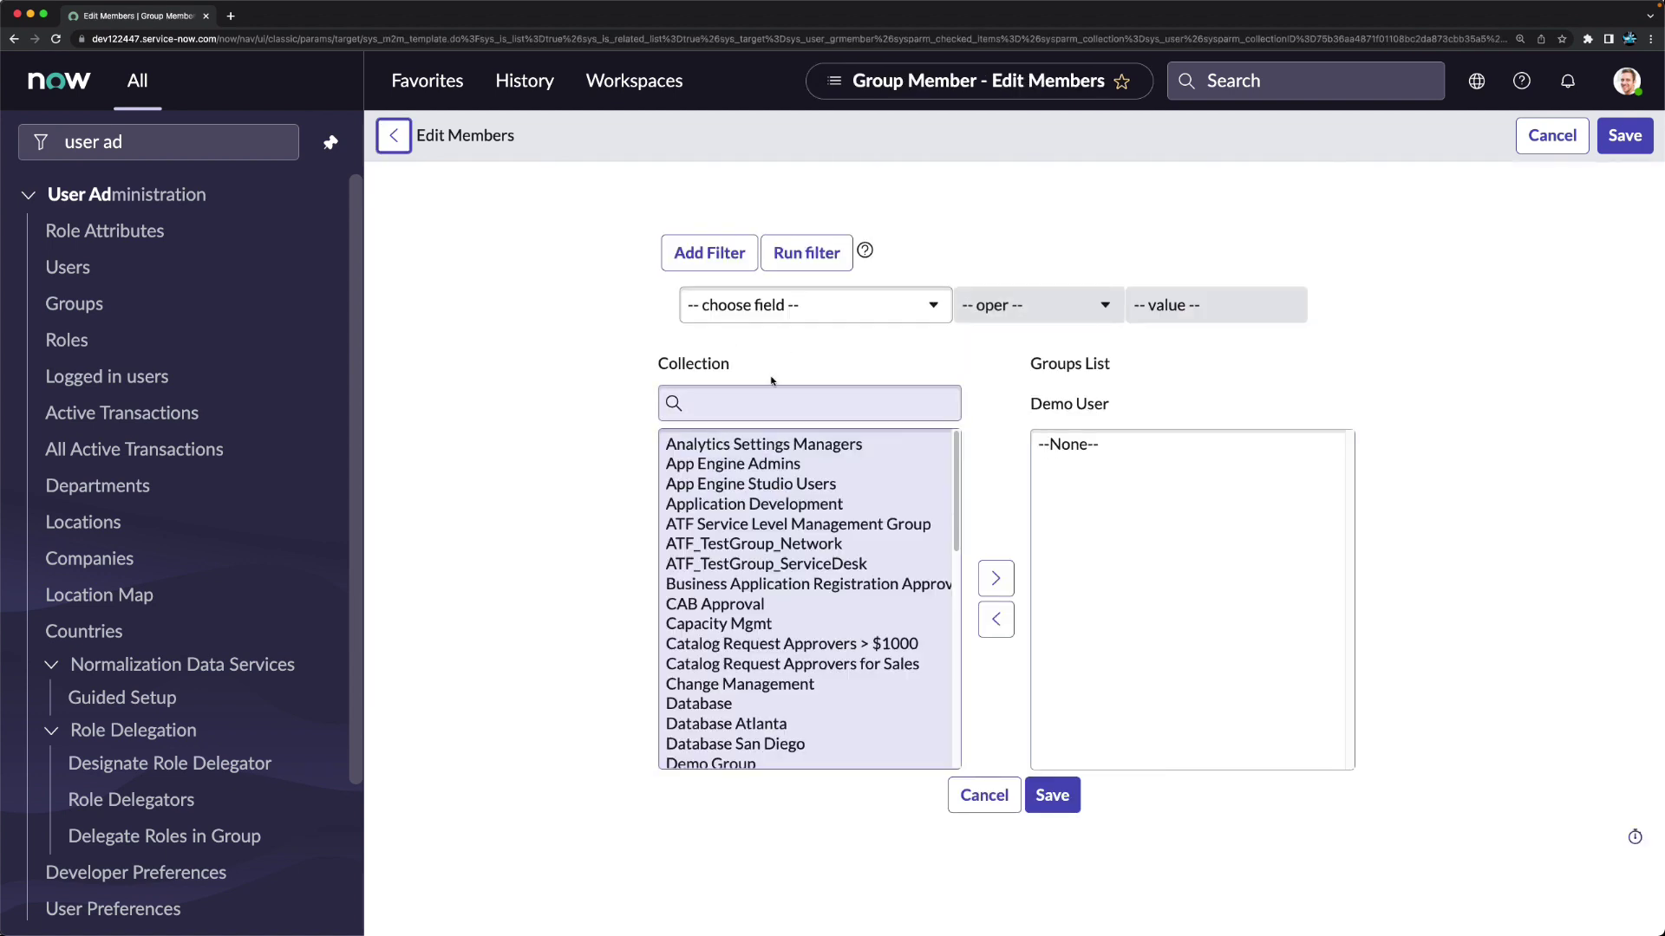
- Move Demo Group into Demo User's Groups List and save, giving Groups (1)
{"action": "left_click", "coordinate": [731, 490]}
{"action": "key", "text": "ctrl+a"}
{"action": "scroll", "coordinate": [731, 489], "scroll_direction": "down", "scroll_amount": 3}
{"action": "scroll", "coordinate": [731, 490], "scroll_direction": "down", "scroll_amount": 2}
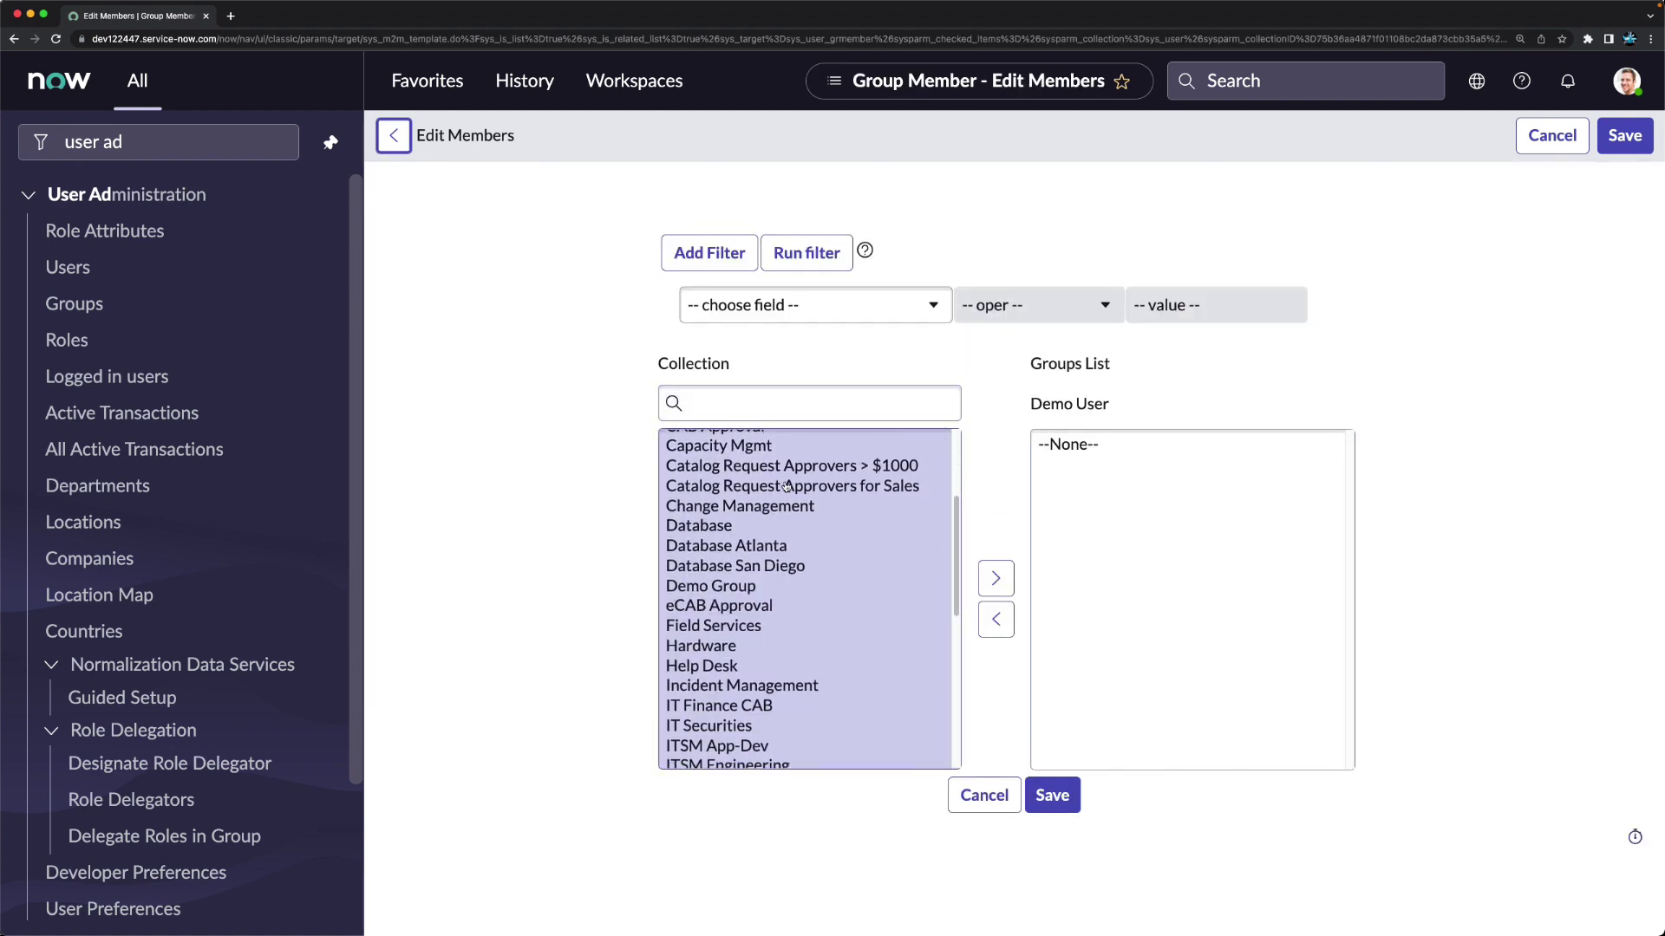
{"action": "left_click", "coordinate": [713, 587]}
{"action": "double_click", "coordinate": [713, 587]}
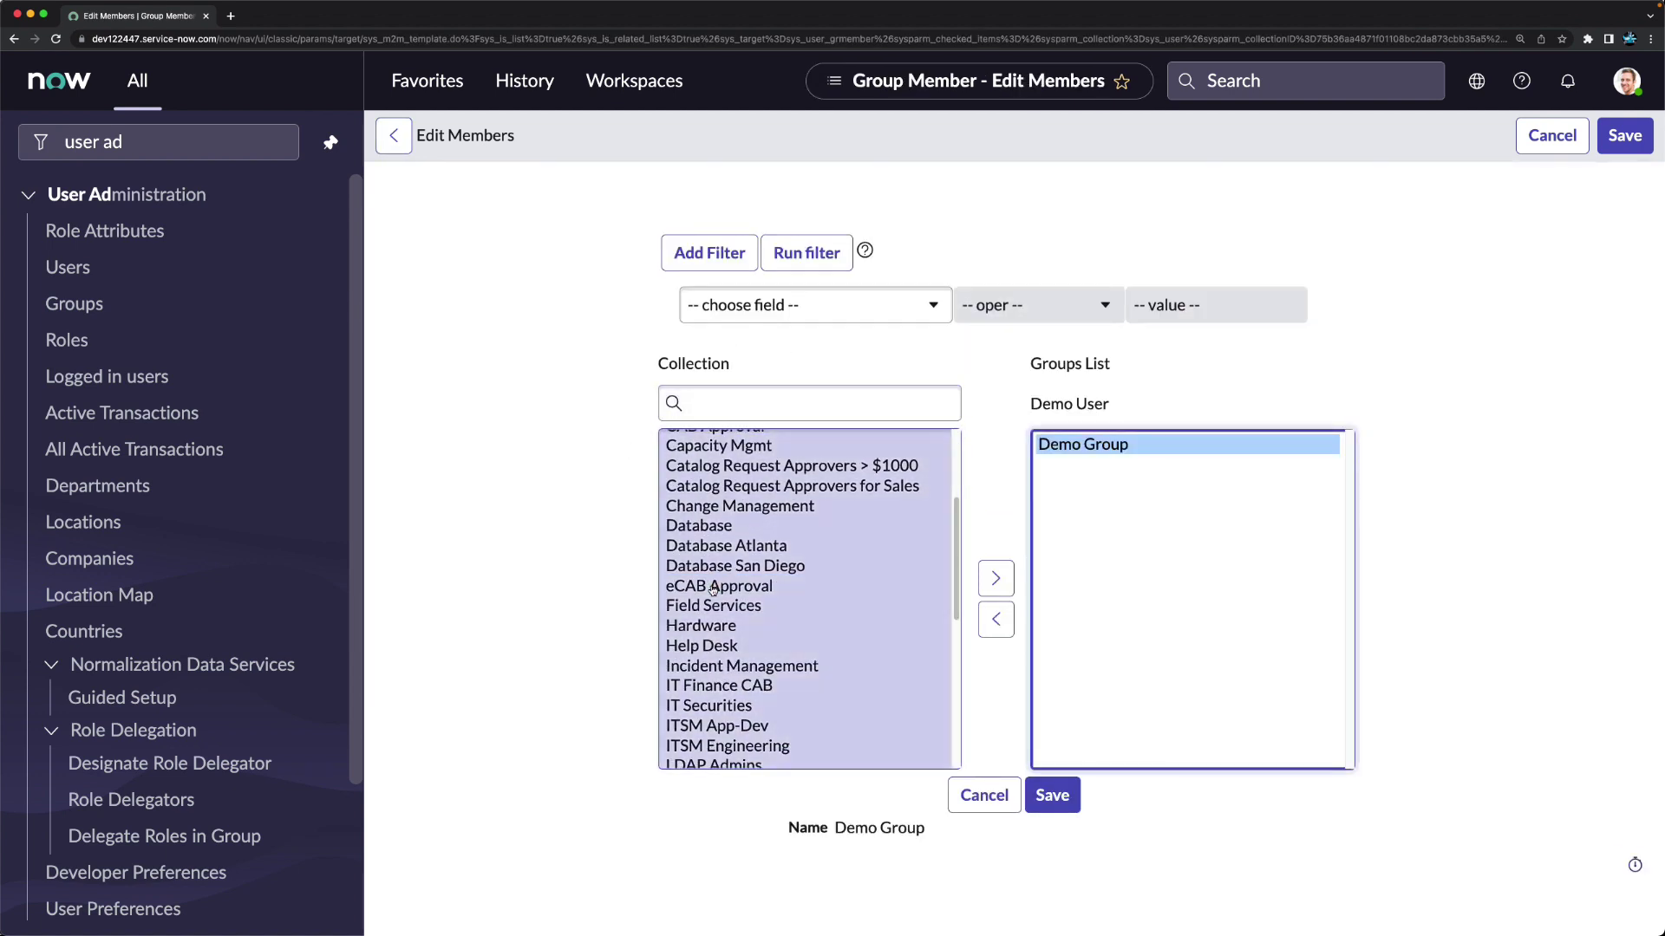
{"action": "left_click", "coordinate": [1048, 797]}
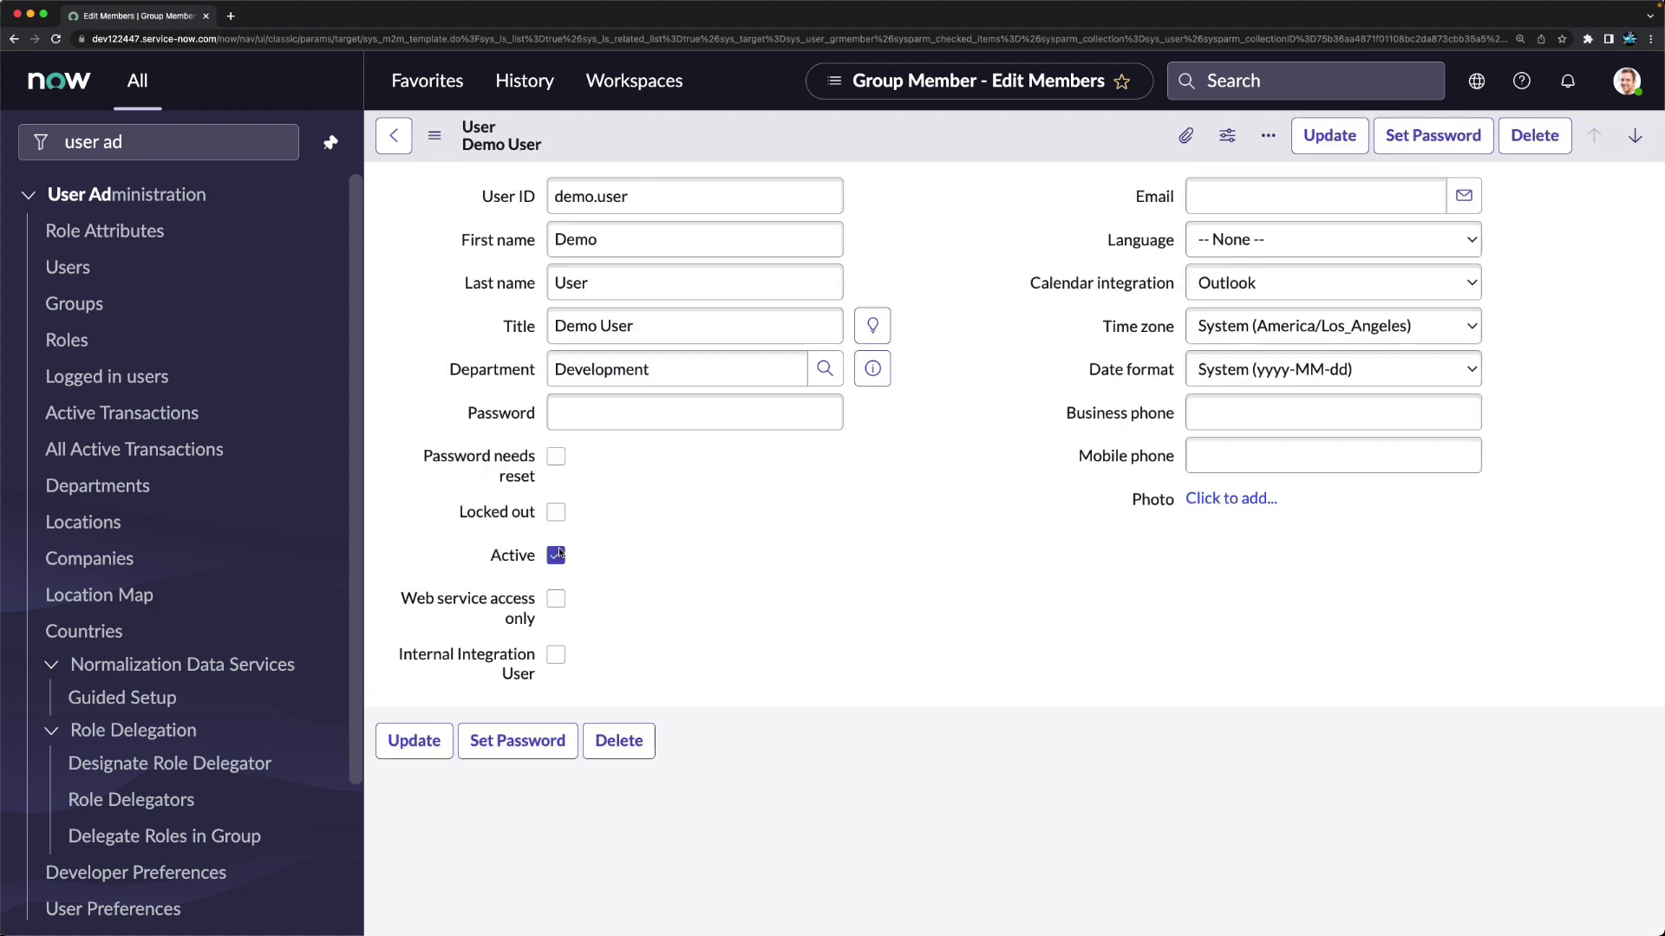
{"action": "scroll", "coordinate": [752, 553], "scroll_direction": "down", "scroll_amount": 4}
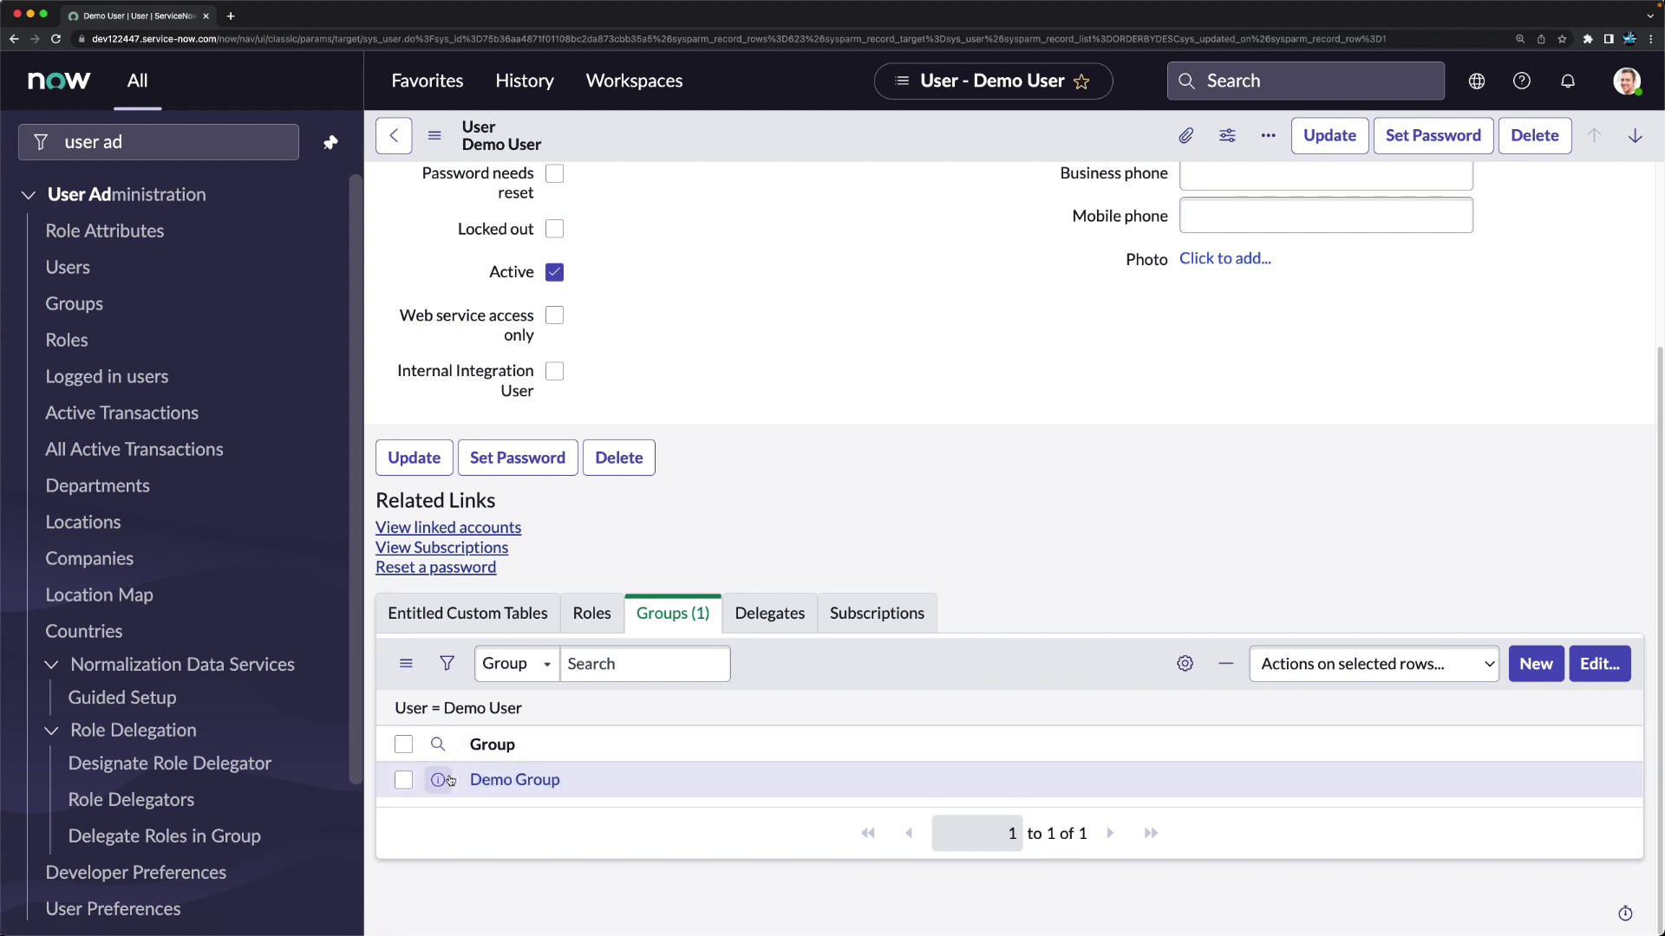
- Open Demo Group from Demo User's groups and show its Group Members (1) list
{"action": "left_click", "coordinate": [500, 782]}
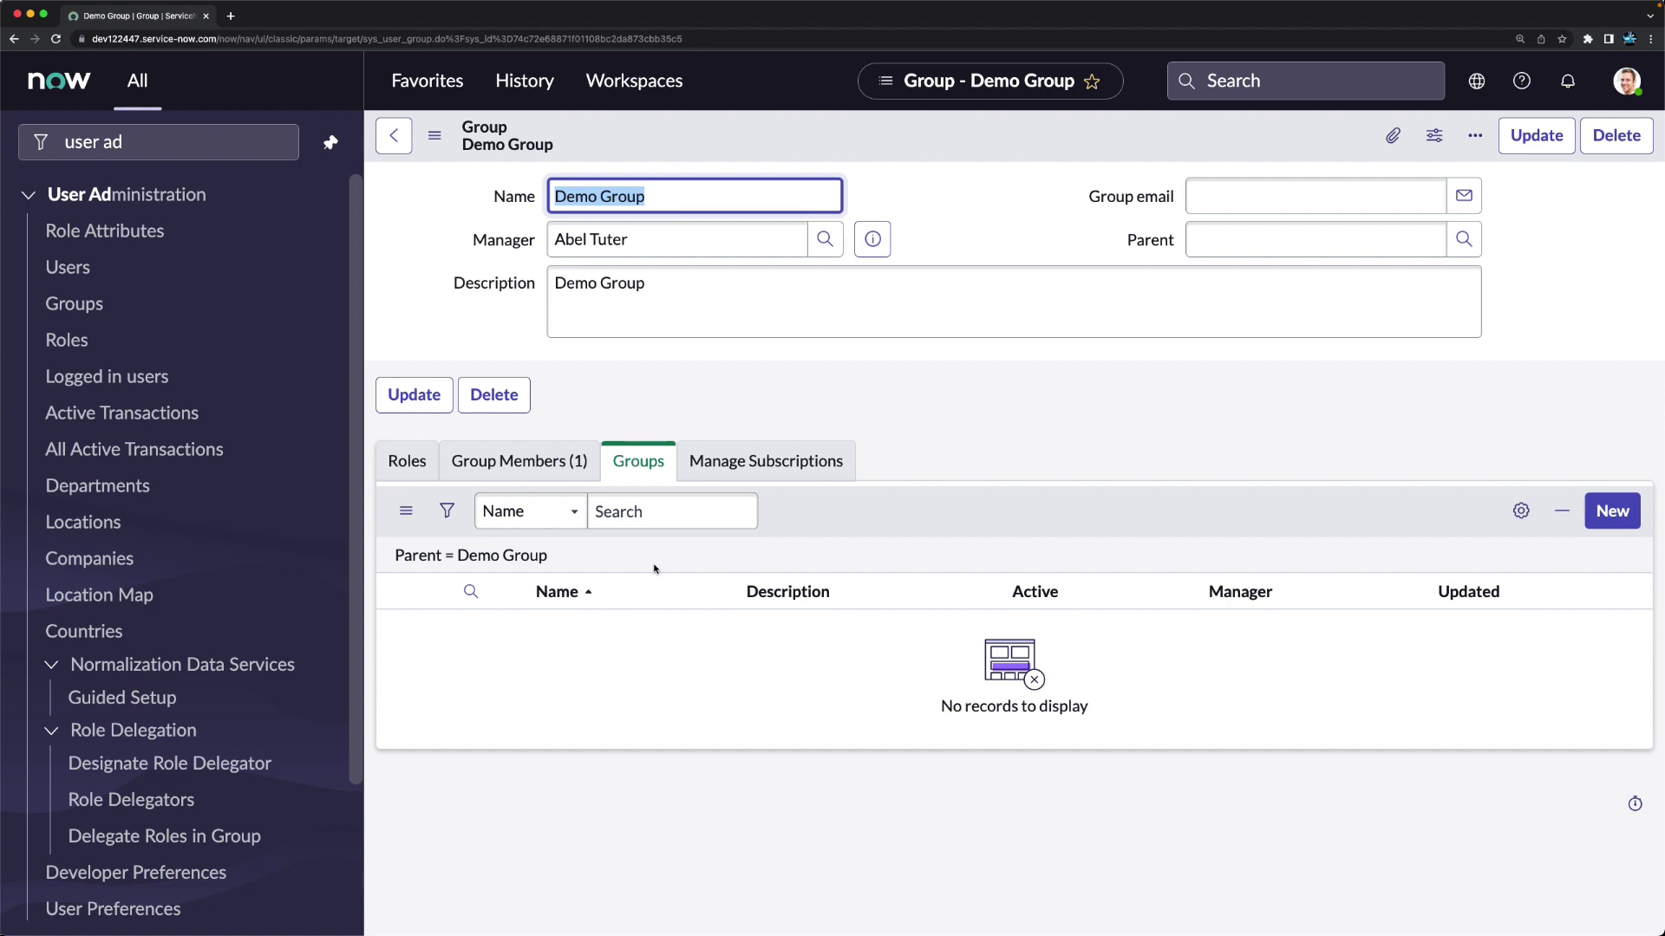
{"action": "left_click", "coordinate": [493, 474]}
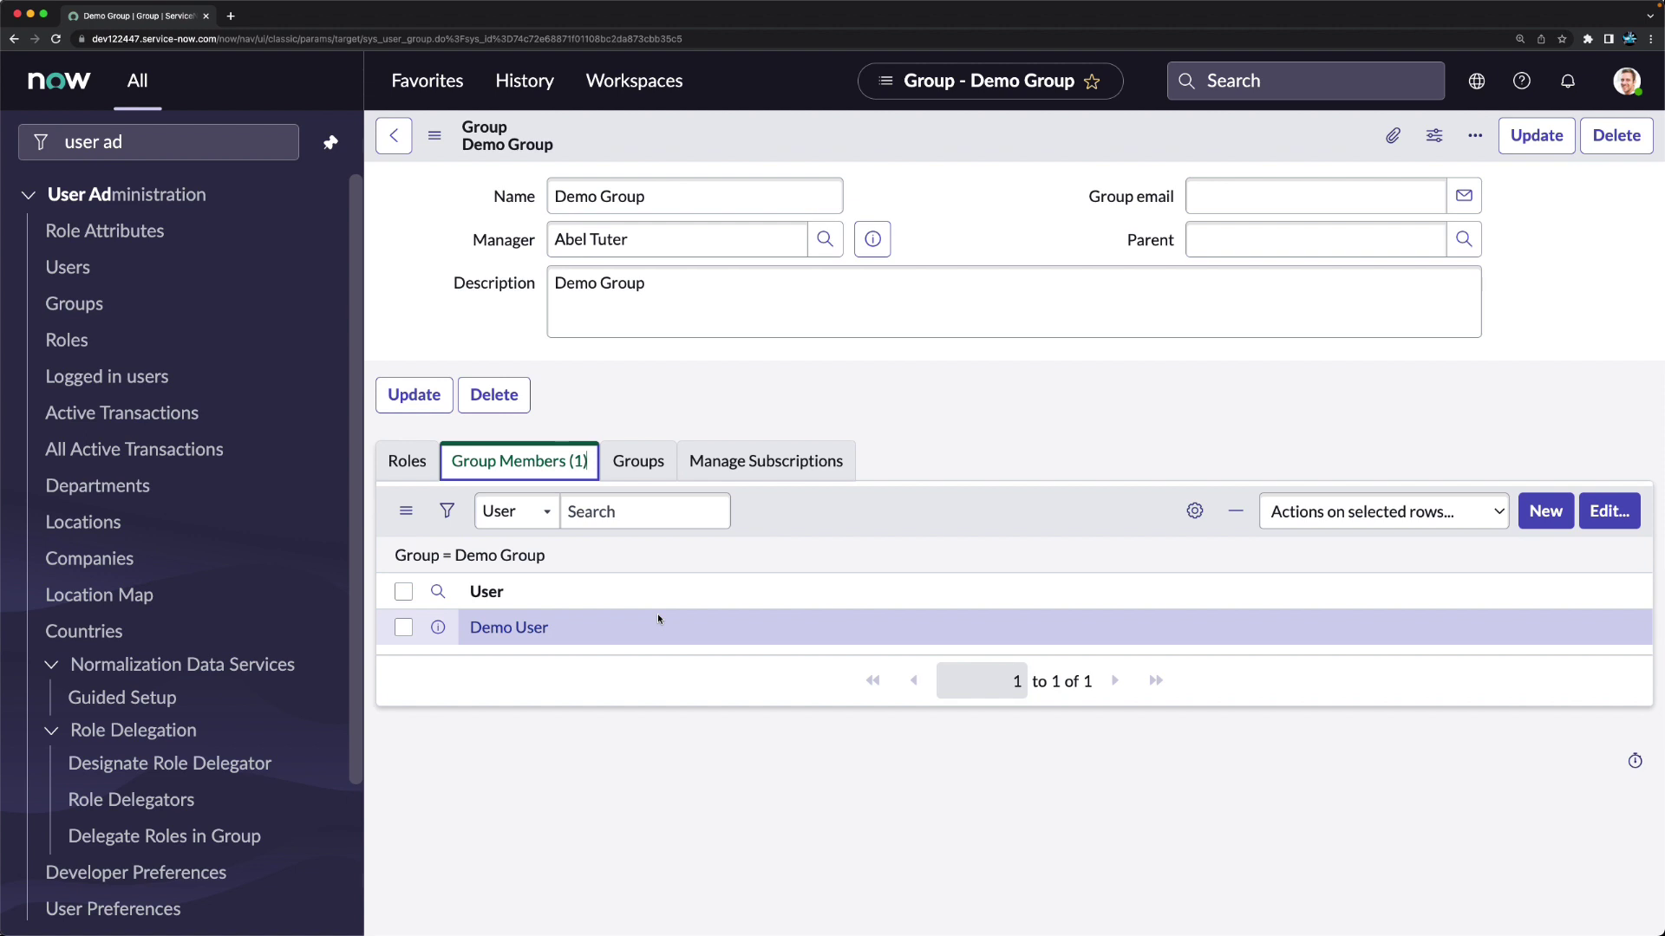
{"action": "right_click", "coordinate": [472, 554]}
- Open the Demo Group member list in a new tab, highlighting the sys_user_grmember table name
{"action": "left_click", "coordinate": [511, 571]}
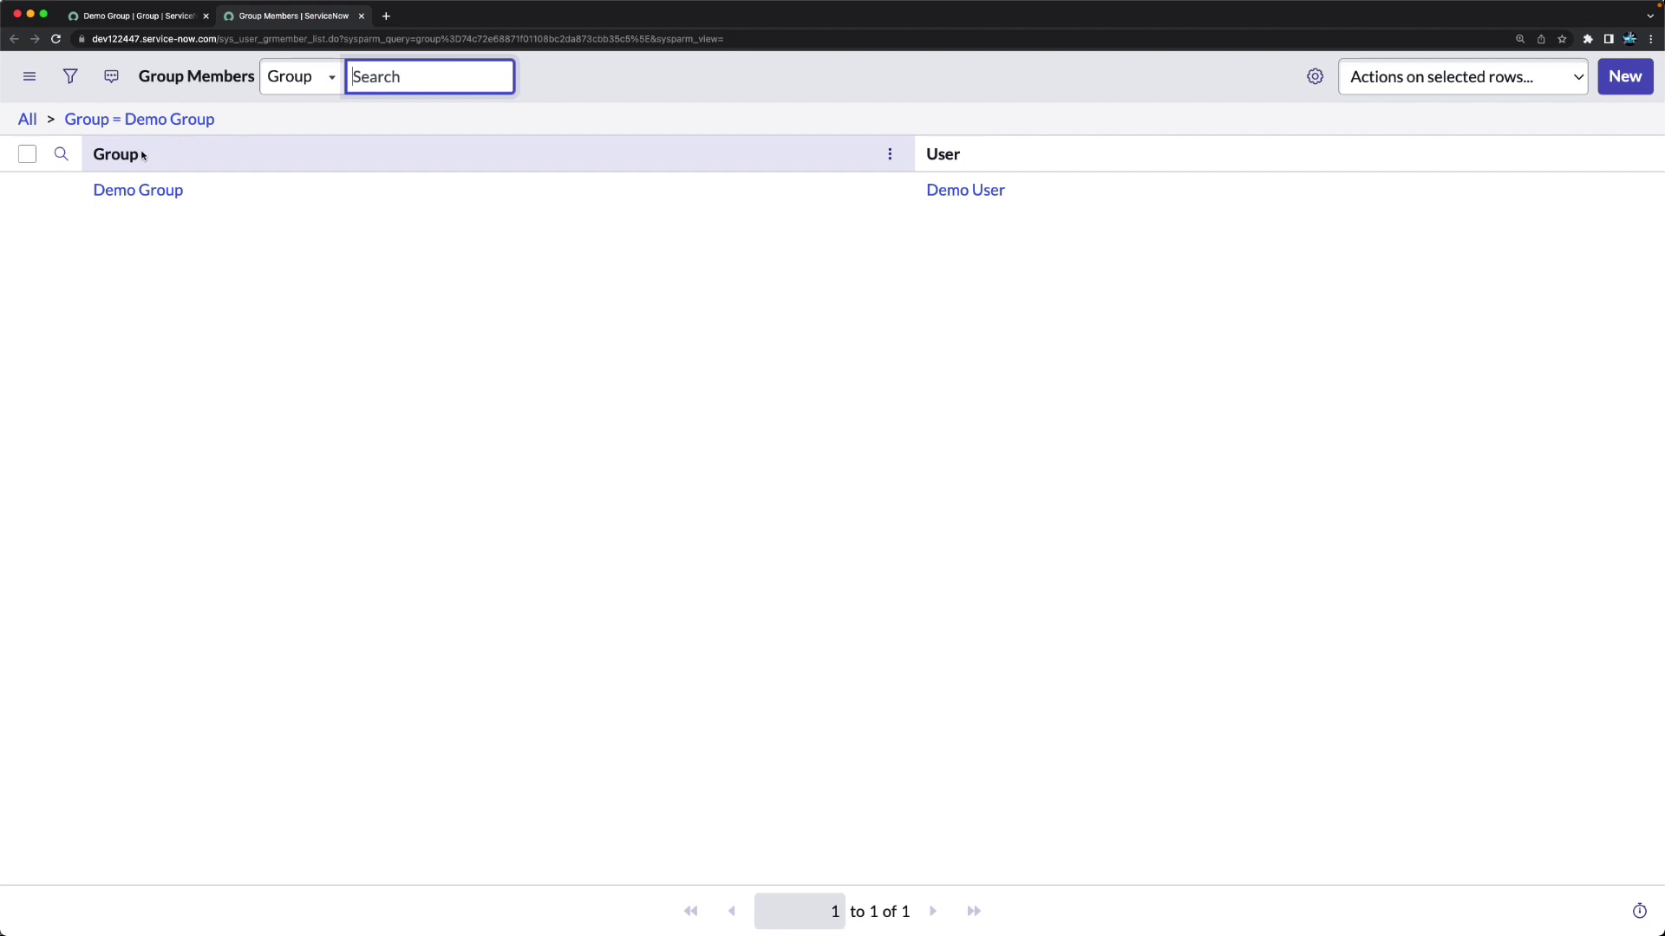
{"action": "left_click_drag", "start_coordinate": [219, 38], "coordinate": [314, 38]}
{"action": "left_click", "coordinate": [182, 301]}
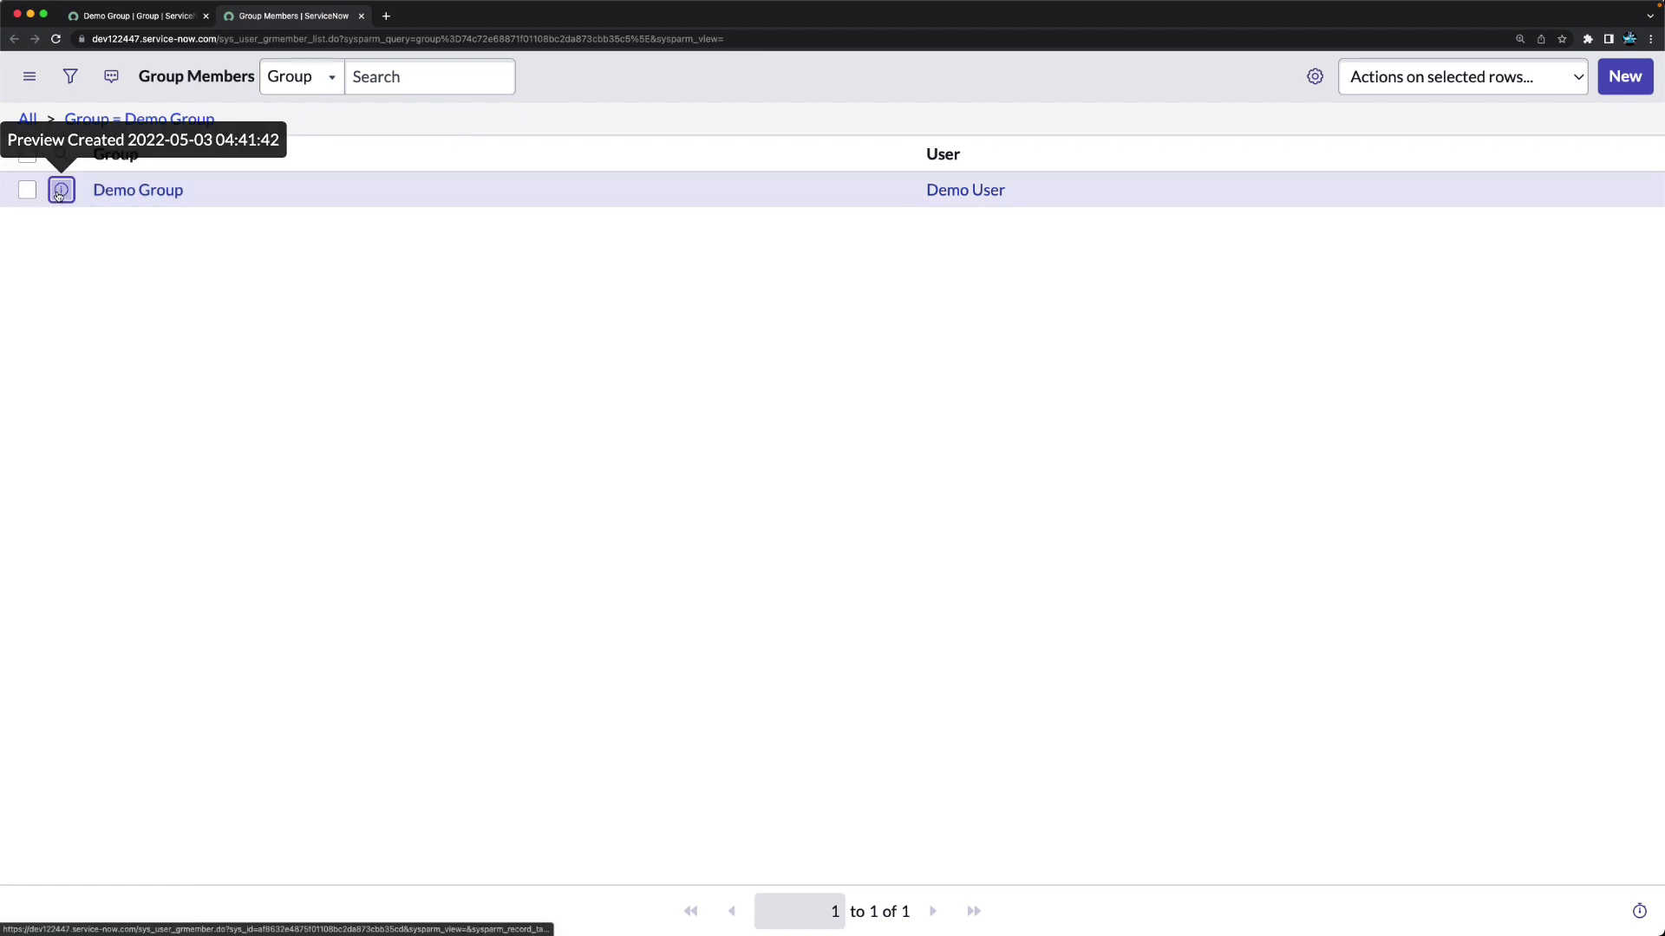
- Inspect the Demo User–Demo Group membership record, then return to the members list
{"action": "left_click", "coordinate": [60, 191]}
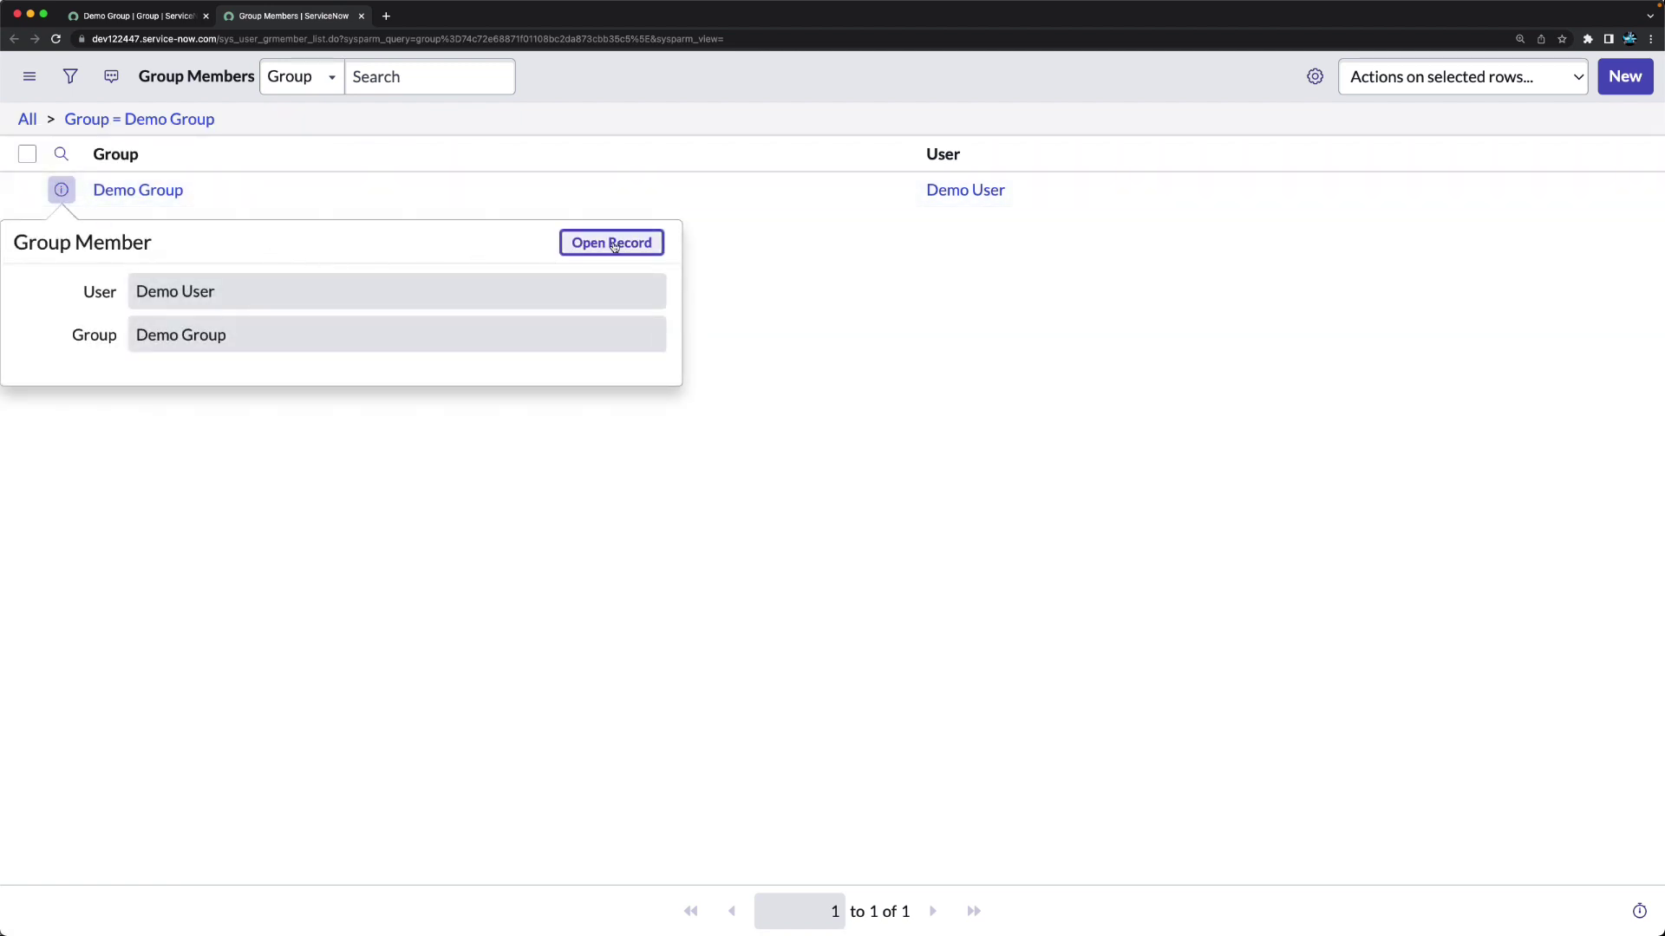
{"action": "left_click", "coordinate": [611, 244]}
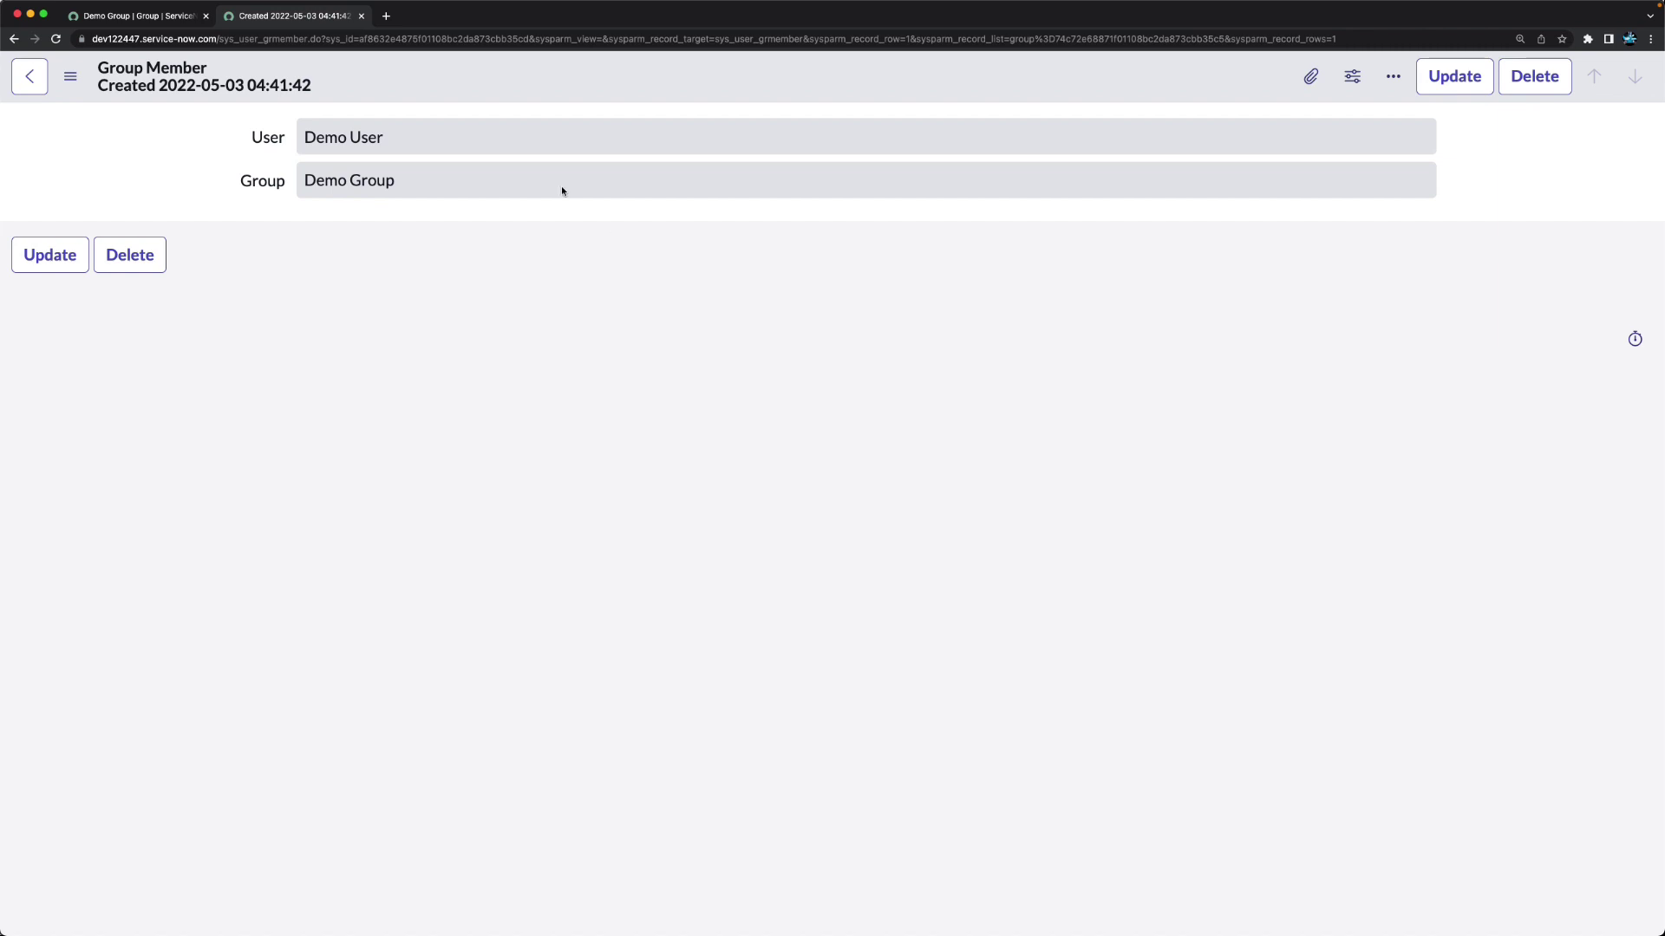
{"action": "left_click", "coordinate": [134, 16]}
{"action": "left_click", "coordinate": [338, 22]}
{"action": "left_click", "coordinate": [14, 40]}
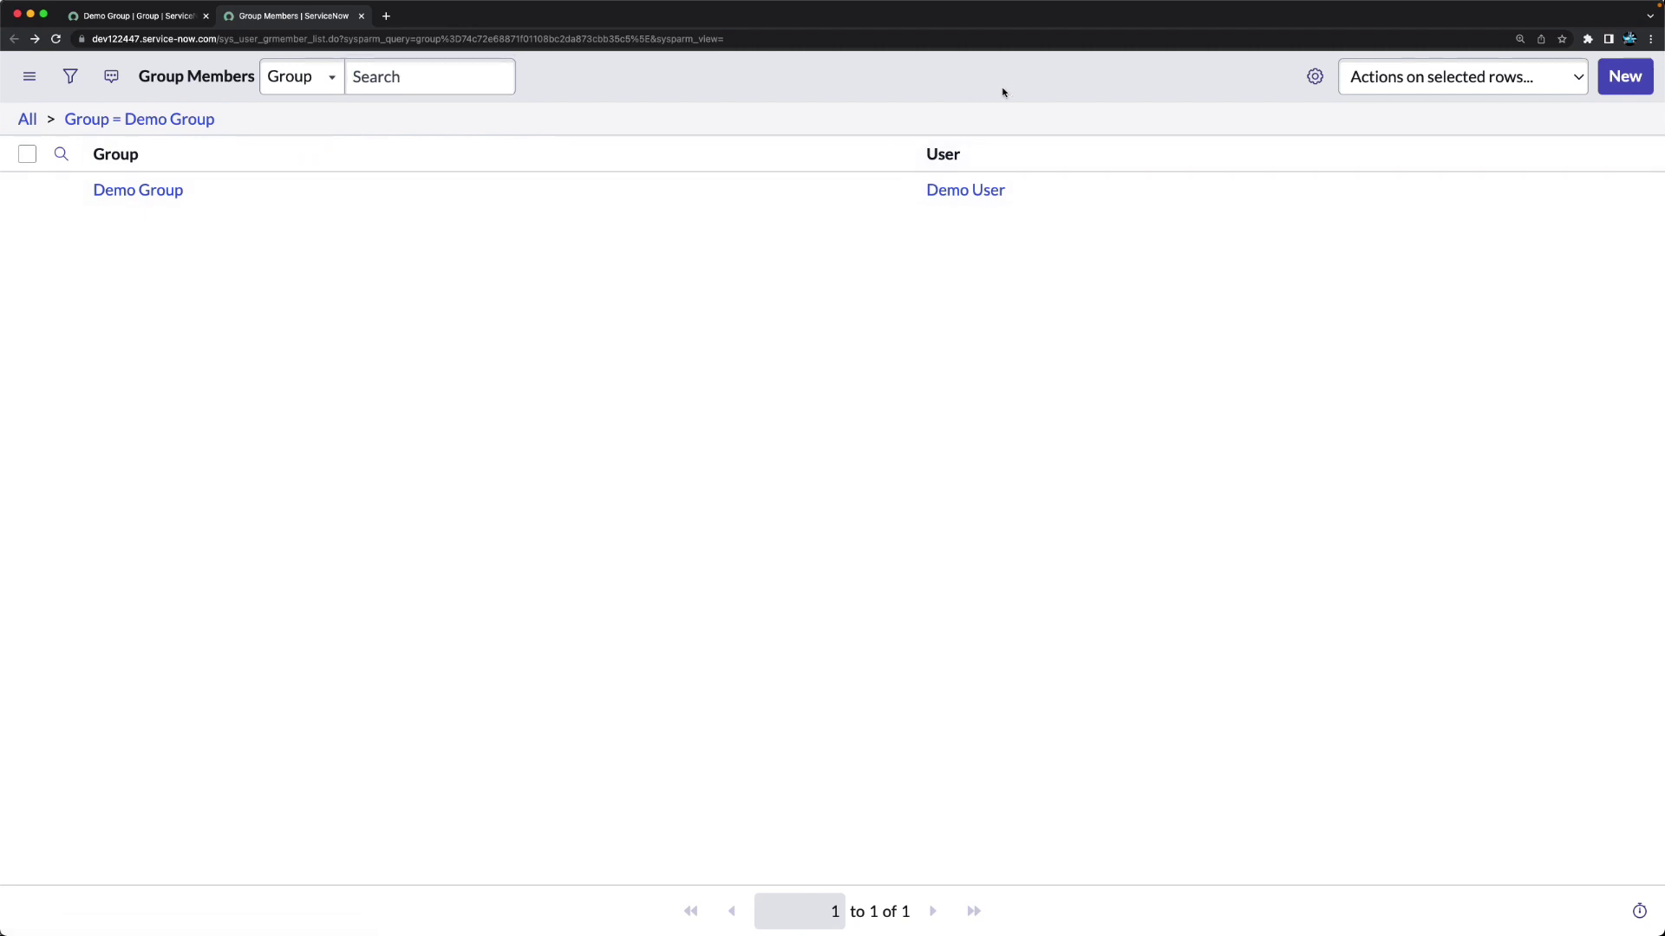
- Start a new group membership, then discard it by closing the extra tab
{"action": "left_click", "coordinate": [1620, 82]}
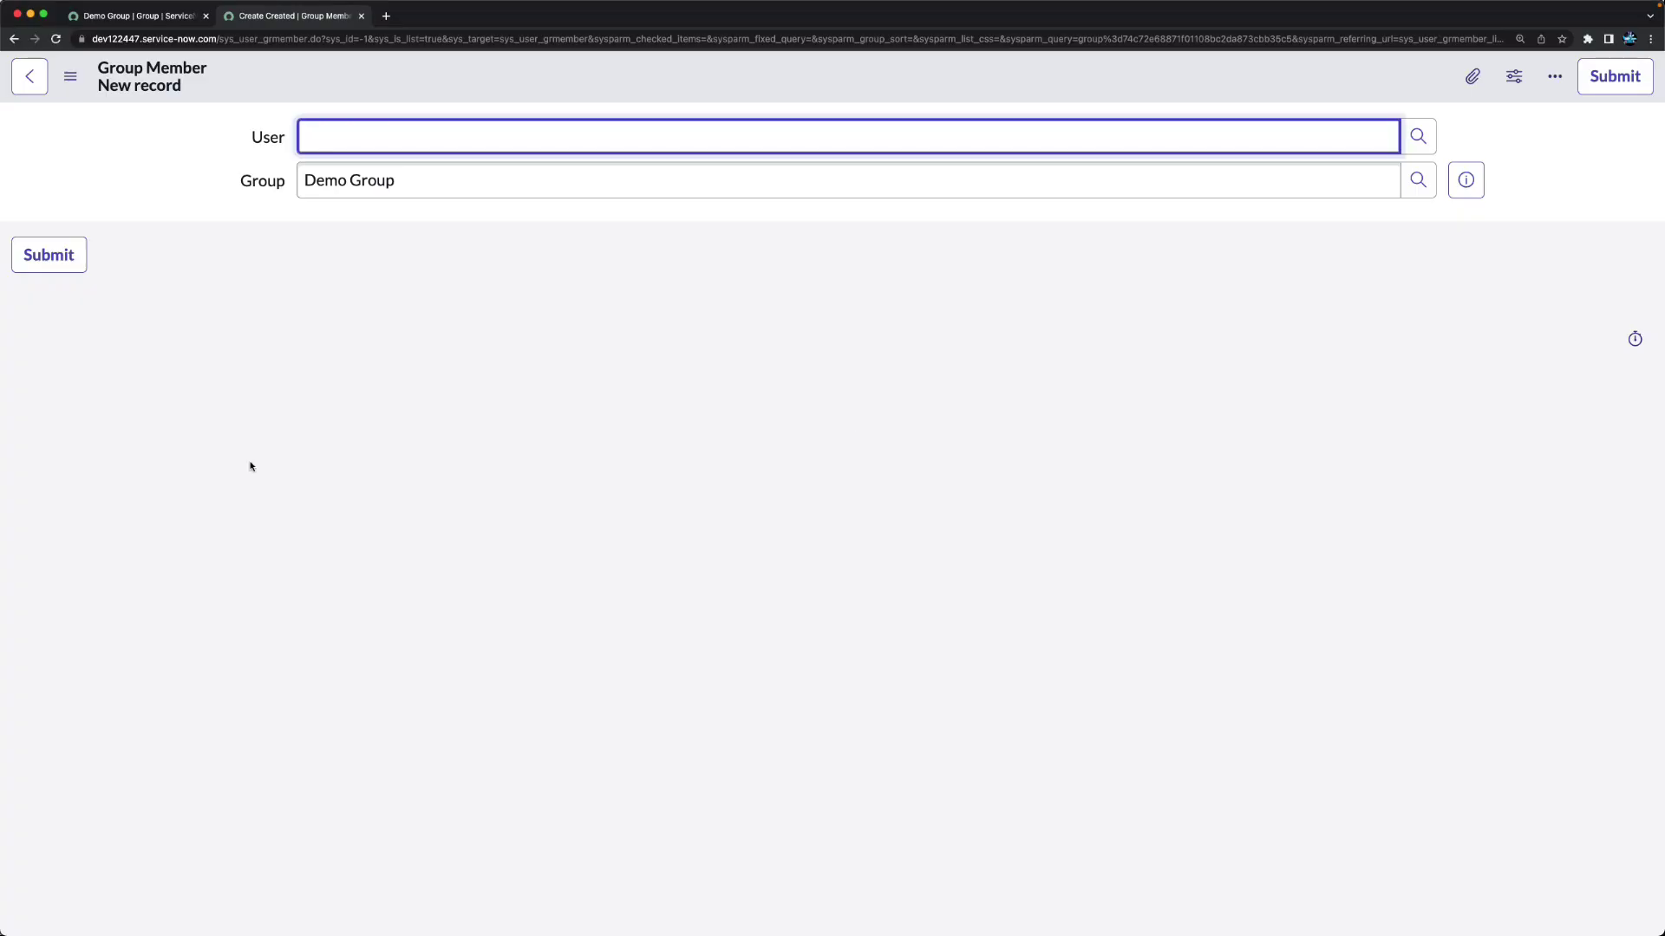
{"action": "left_click", "coordinate": [361, 15]}
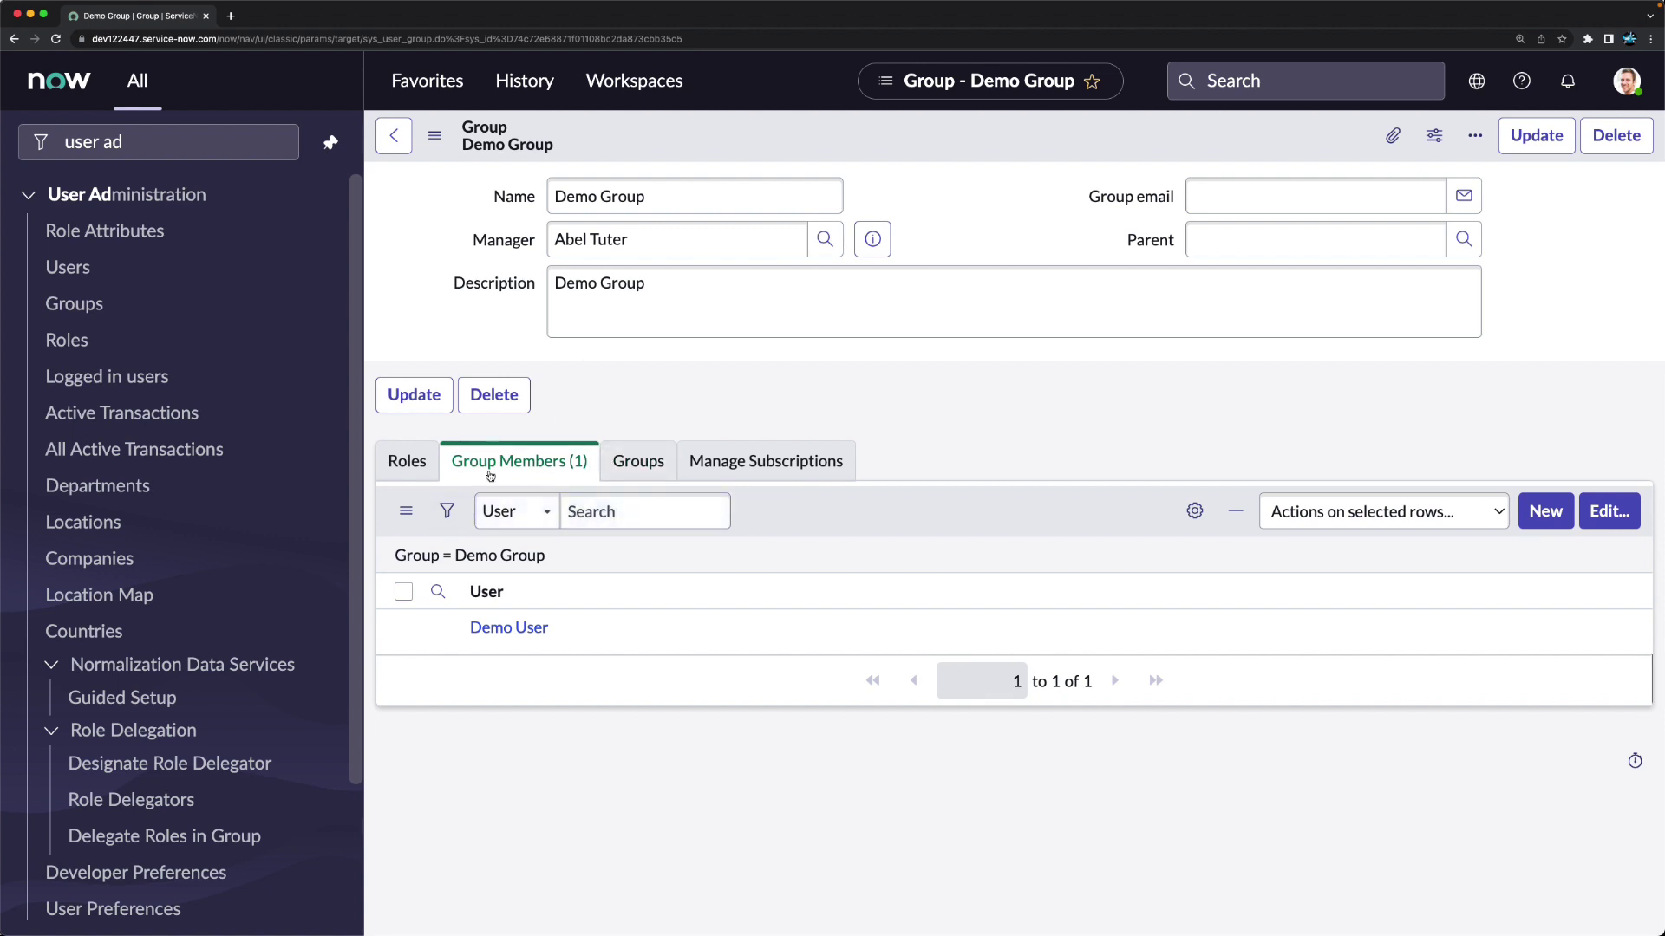
- Move Demo User from Demo Group's Group Members back to Collection and save
{"action": "left_click", "coordinate": [1607, 512]}
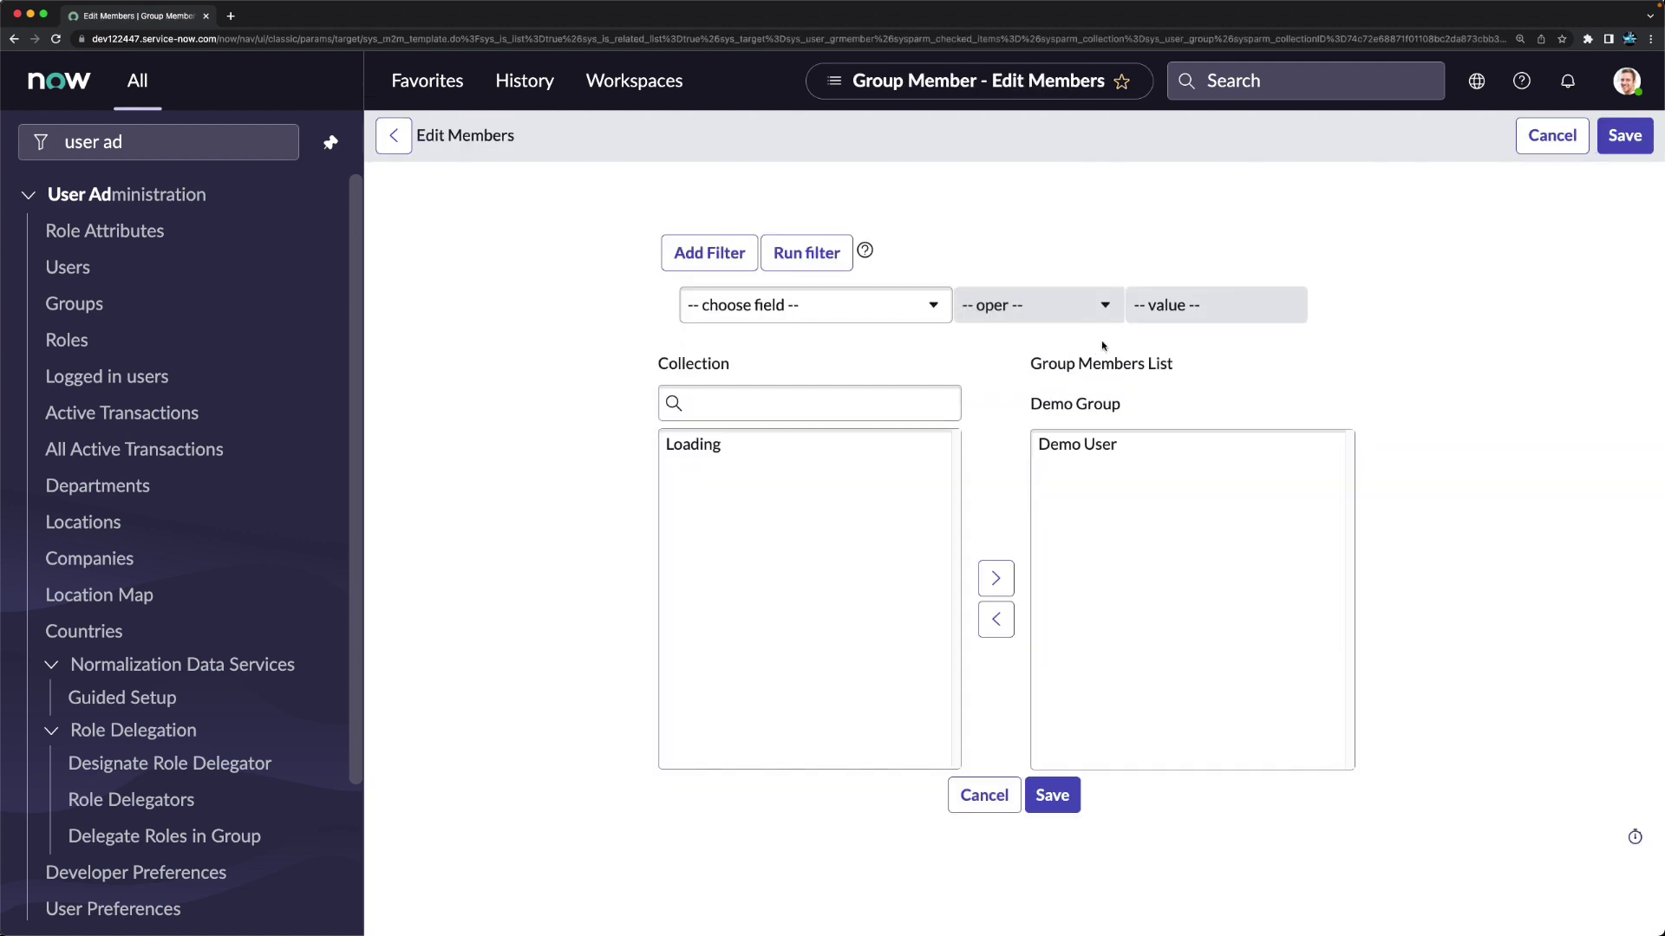
{"action": "left_click", "coordinate": [1075, 452]}
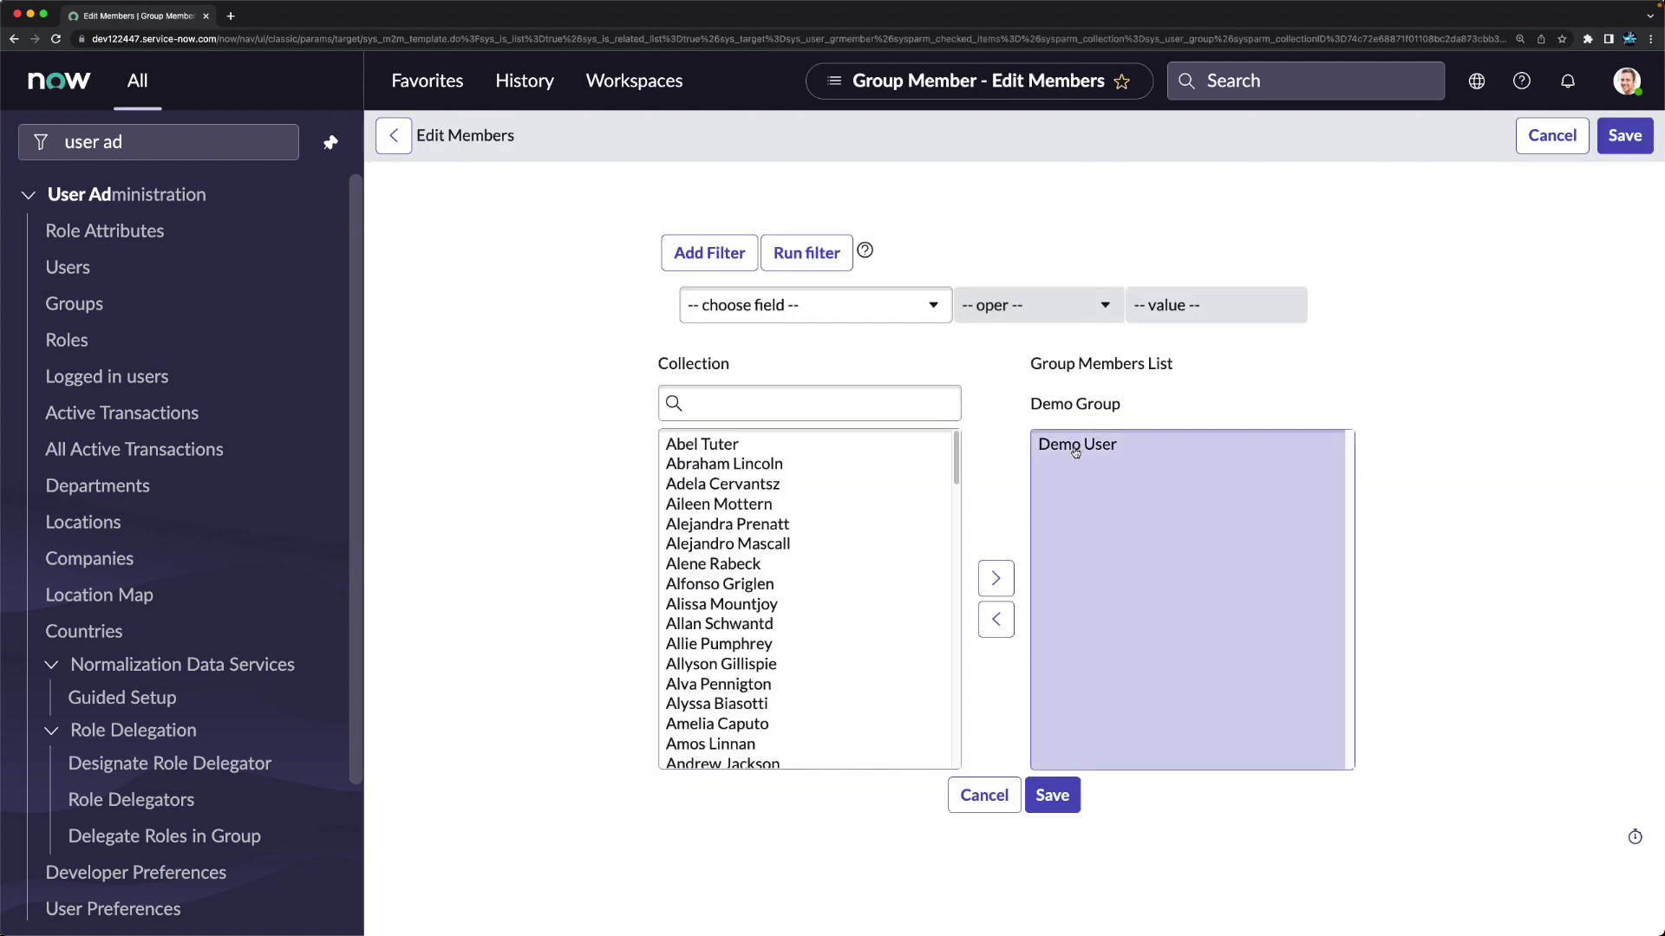
{"action": "double_click", "coordinate": [1075, 447]}
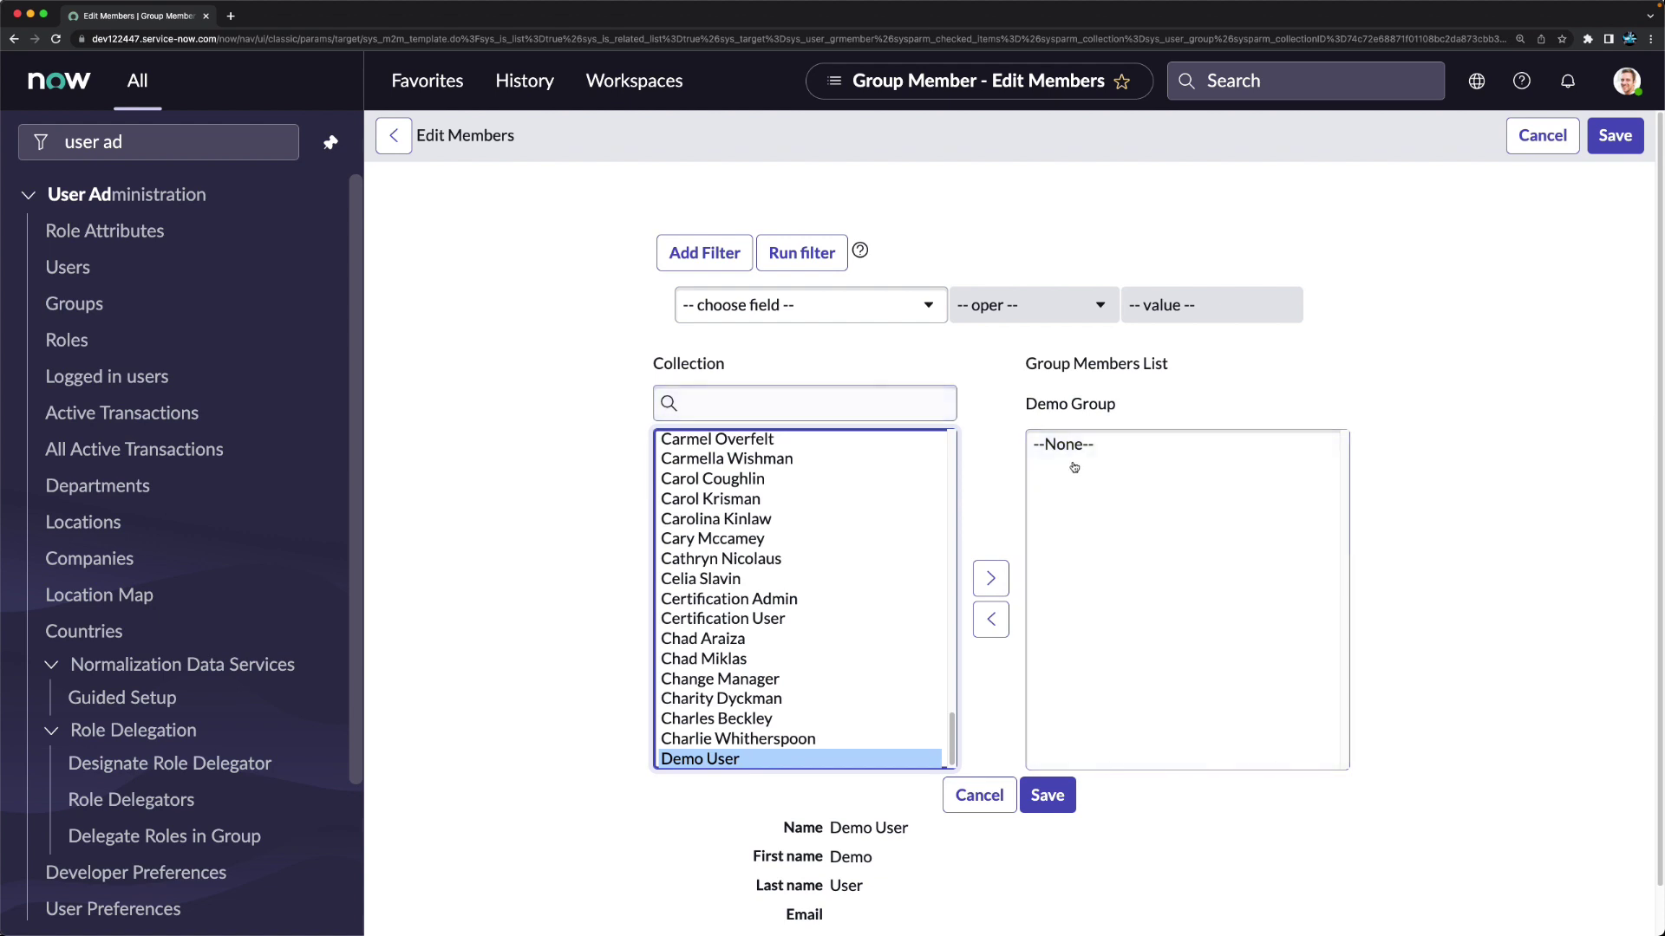
{"action": "left_click", "coordinate": [1159, 546]}
{"action": "scroll", "coordinate": [1158, 546], "scroll_direction": "down", "scroll_amount": 1}
{"action": "left_click", "coordinate": [1012, 759]}
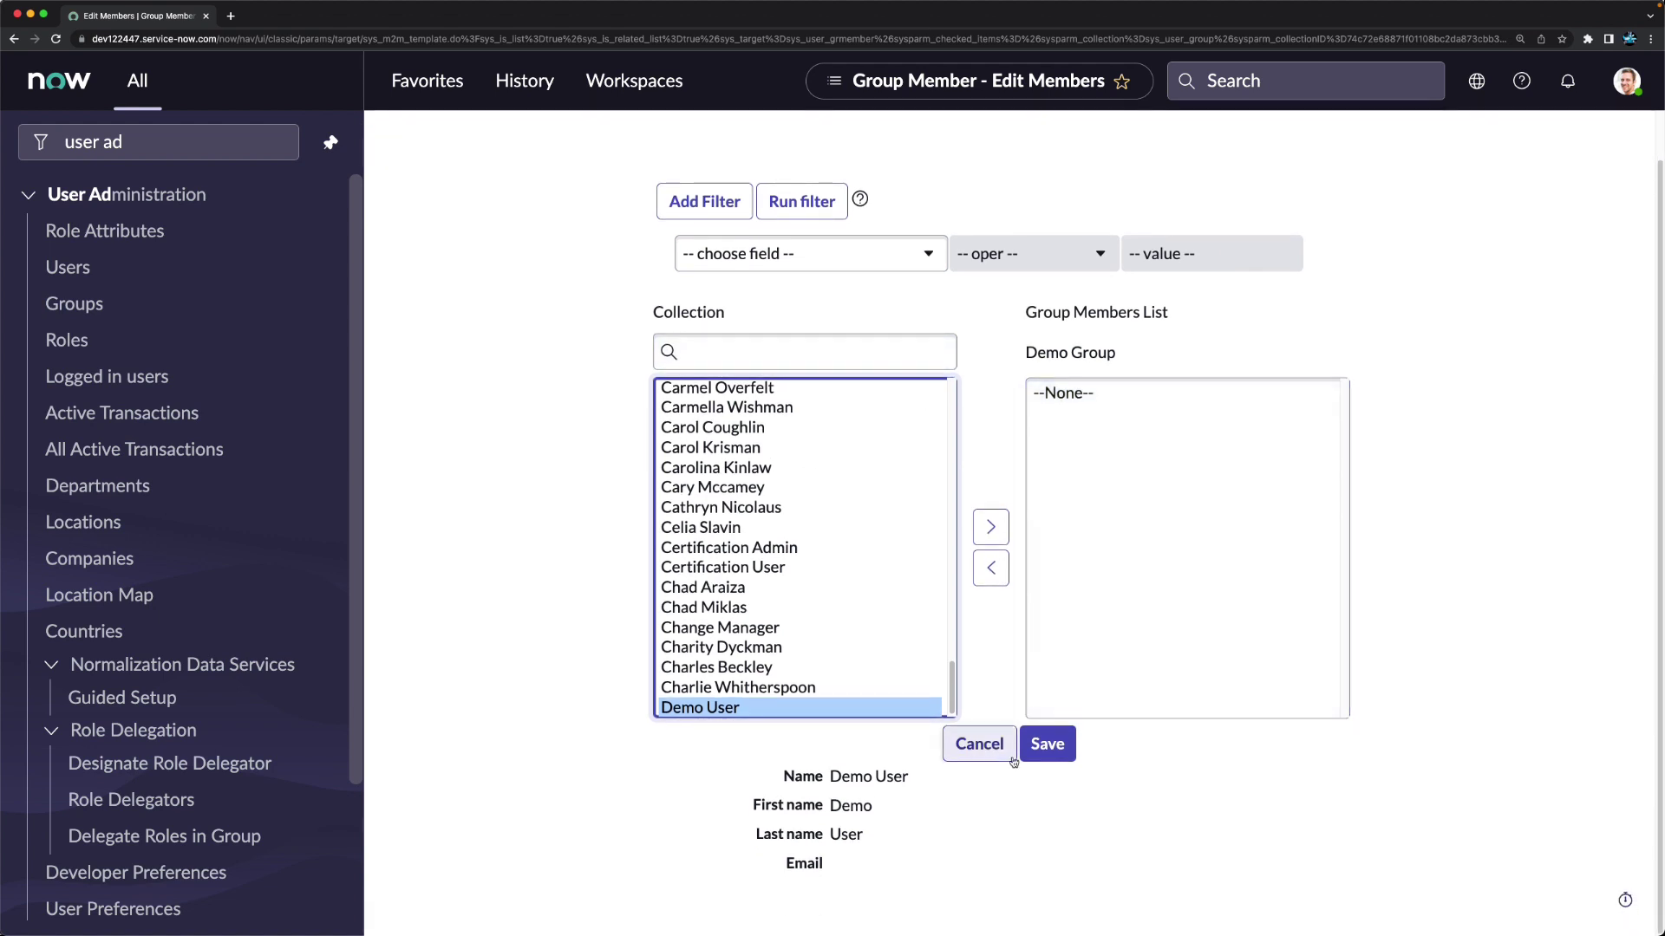
{"action": "left_click", "coordinate": [1046, 744]}
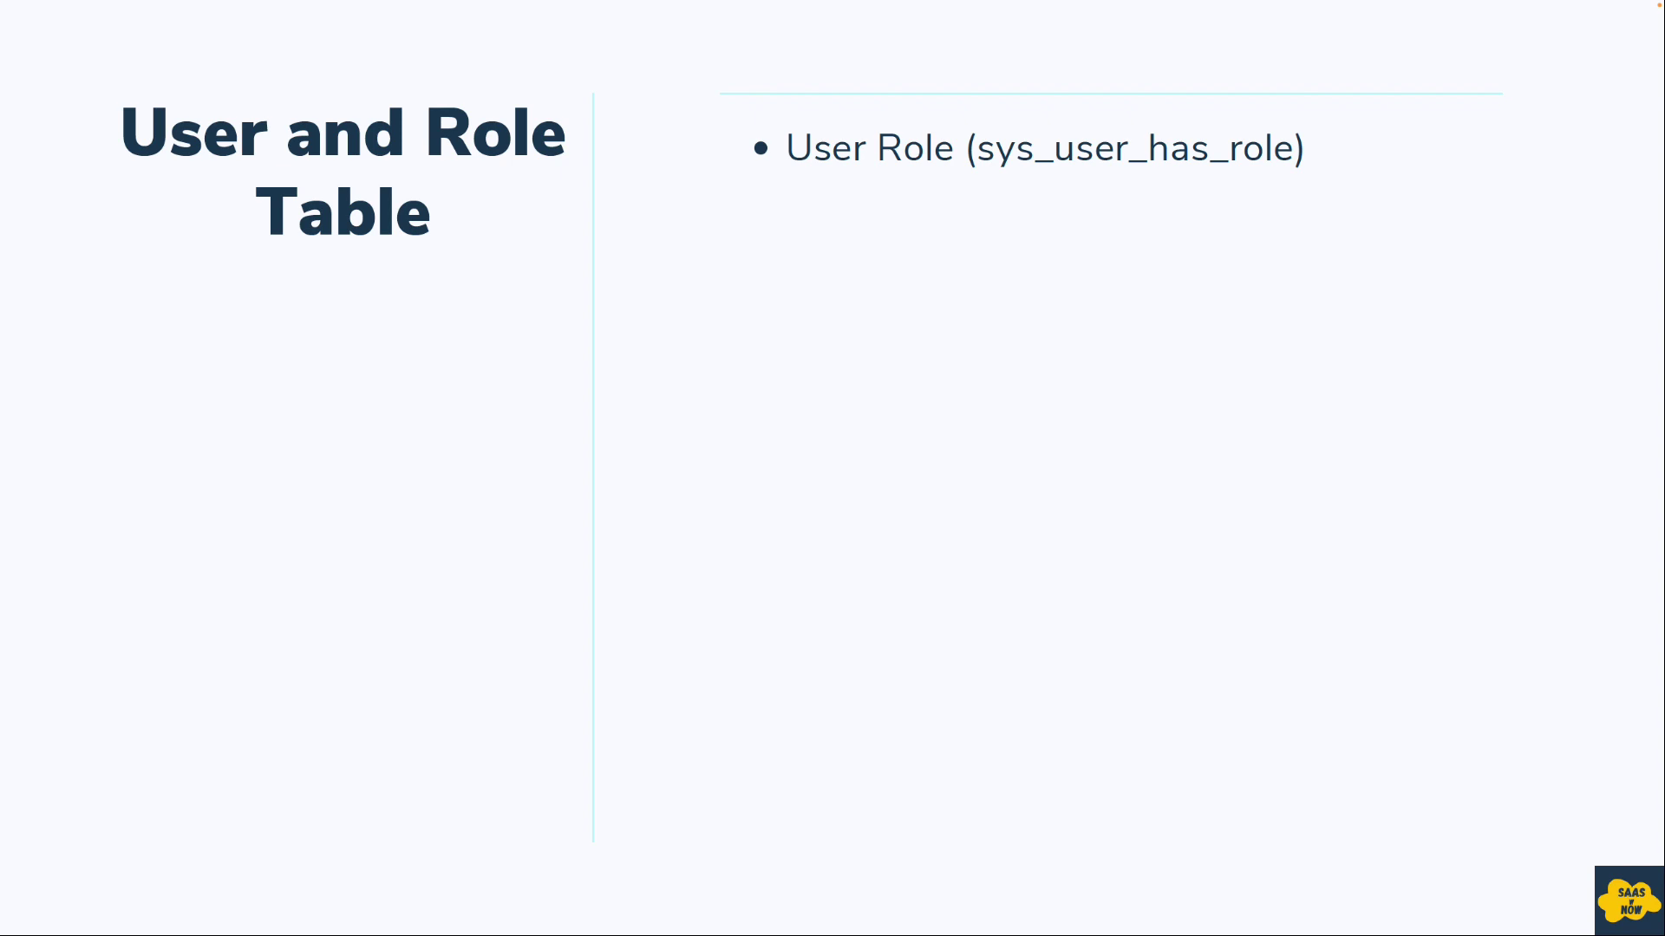
- Advance past the User Role table slide back to the now memberless Demo Group record
{"action": "key", "text": "Right"}
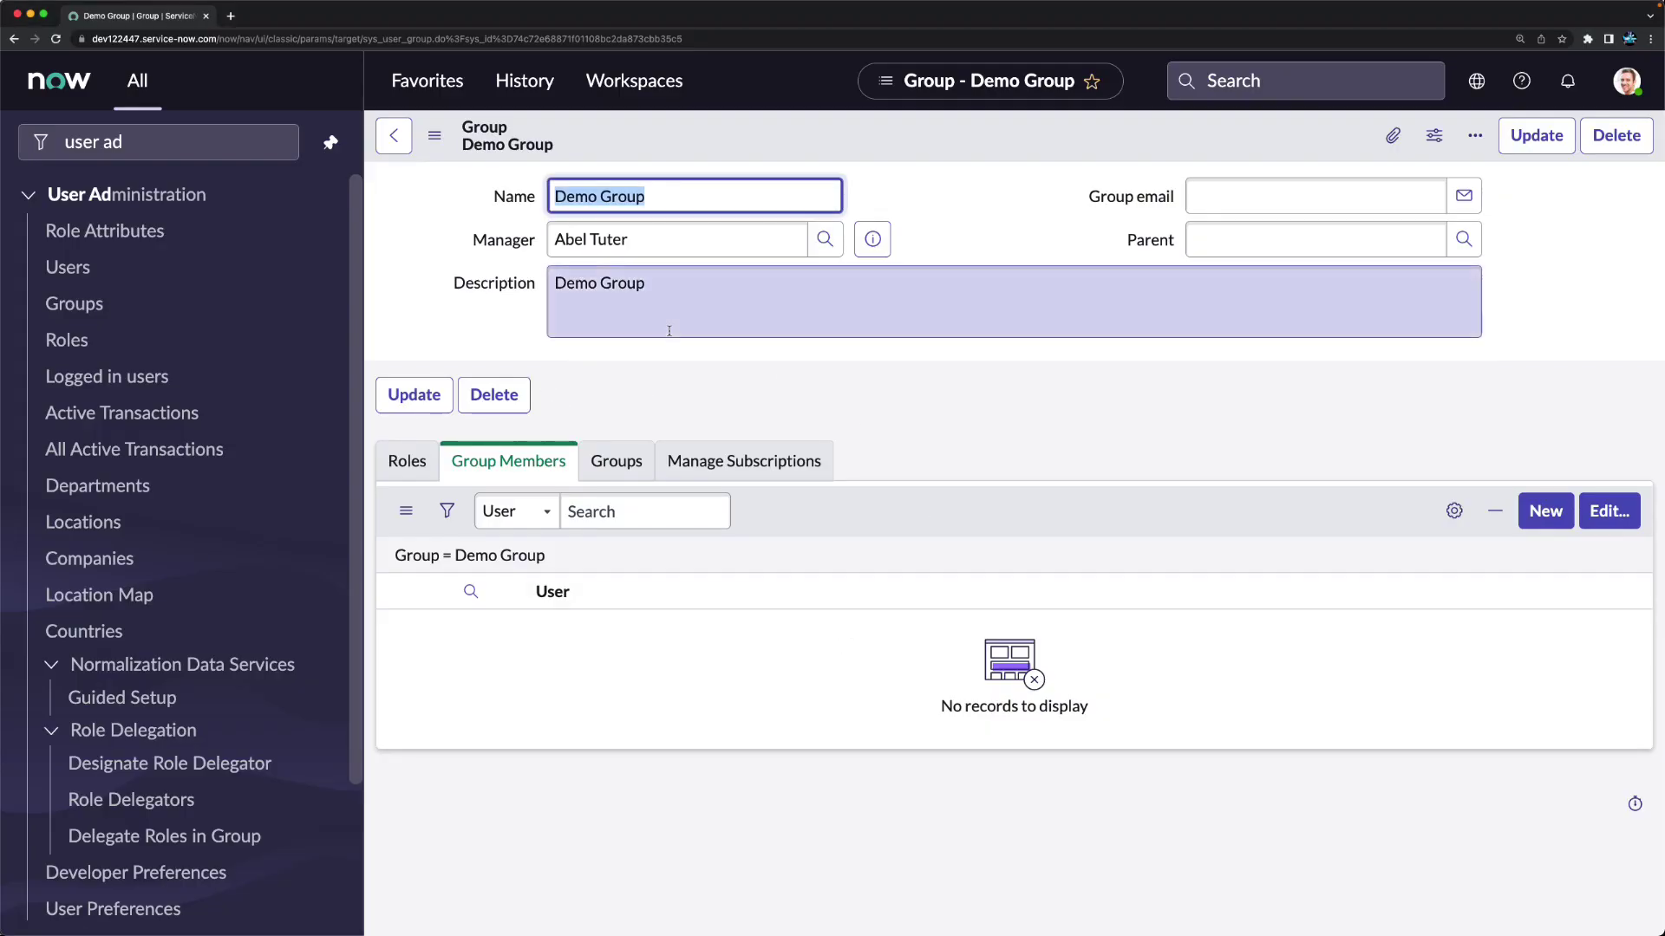
- Open demo.user from the Users list and show its empty Roles related list
{"action": "left_click", "coordinate": [75, 281]}
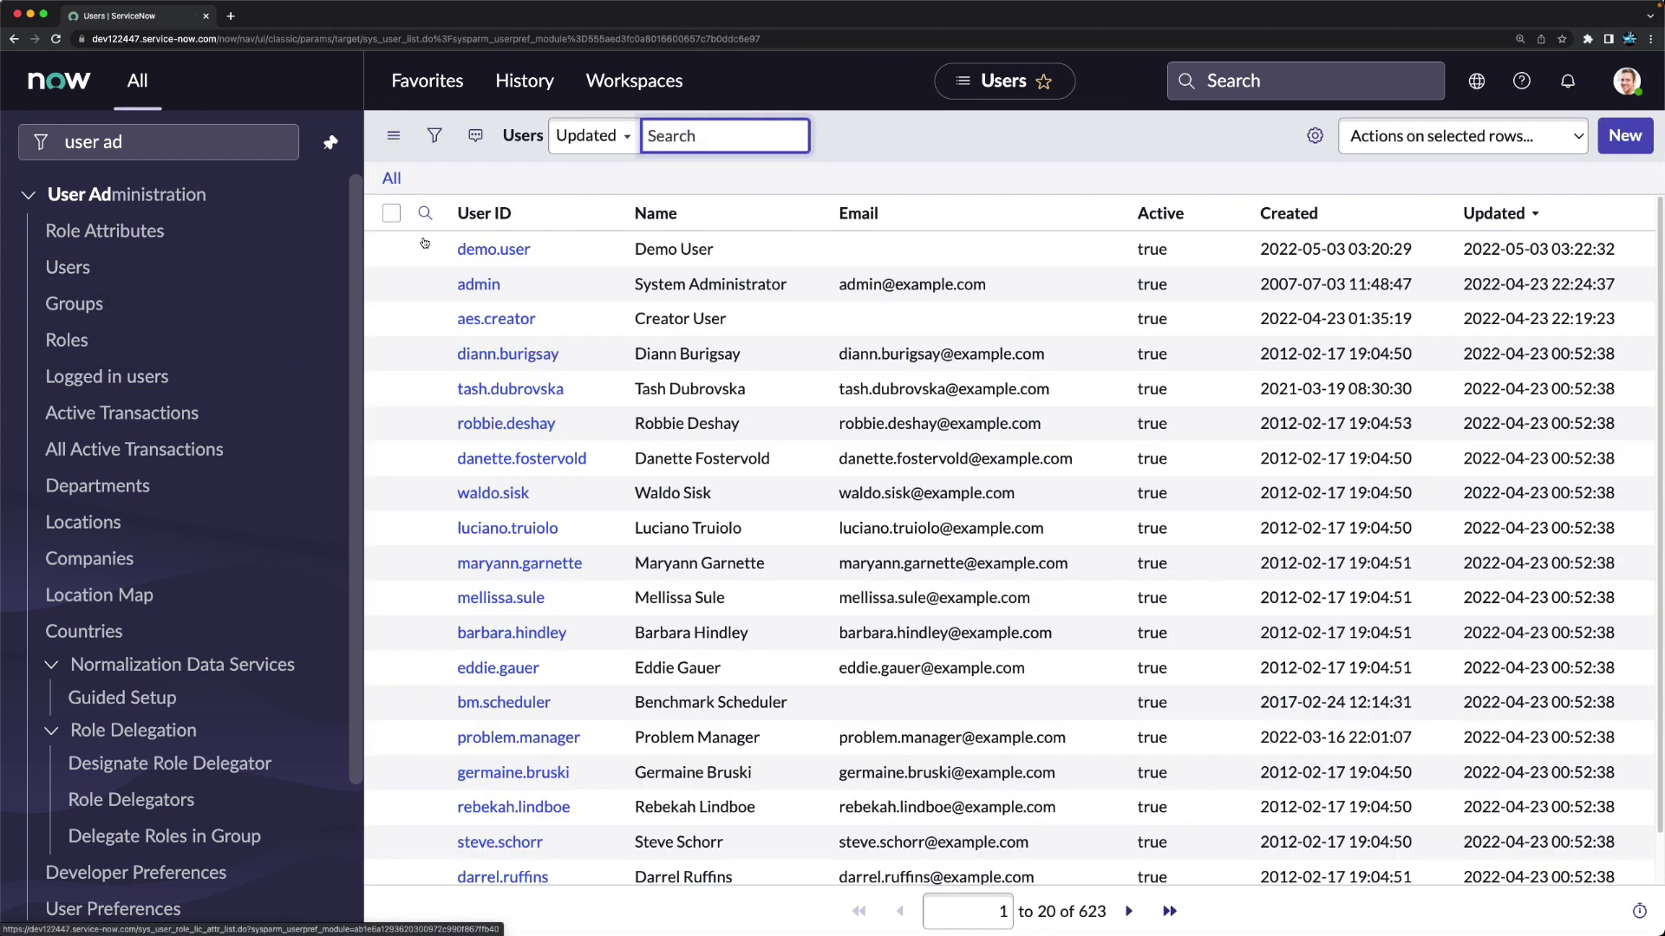
{"action": "left_click", "coordinate": [508, 250]}
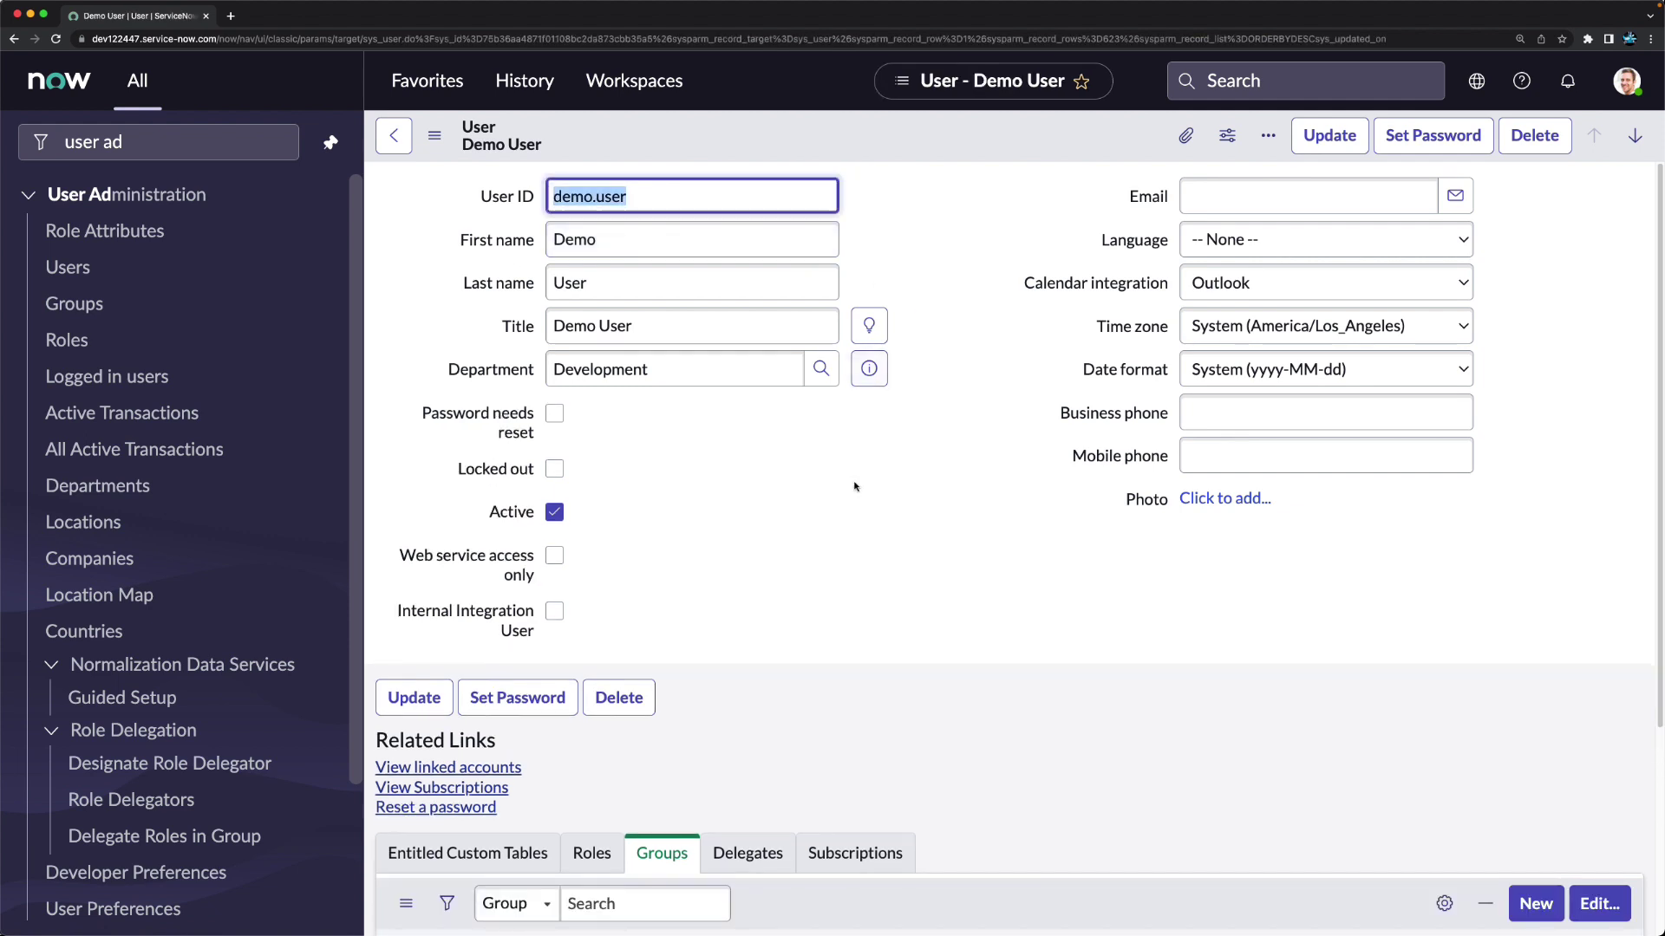
{"action": "scroll", "coordinate": [854, 485], "scroll_direction": "down", "scroll_amount": 5}
{"action": "left_click", "coordinate": [596, 583]}
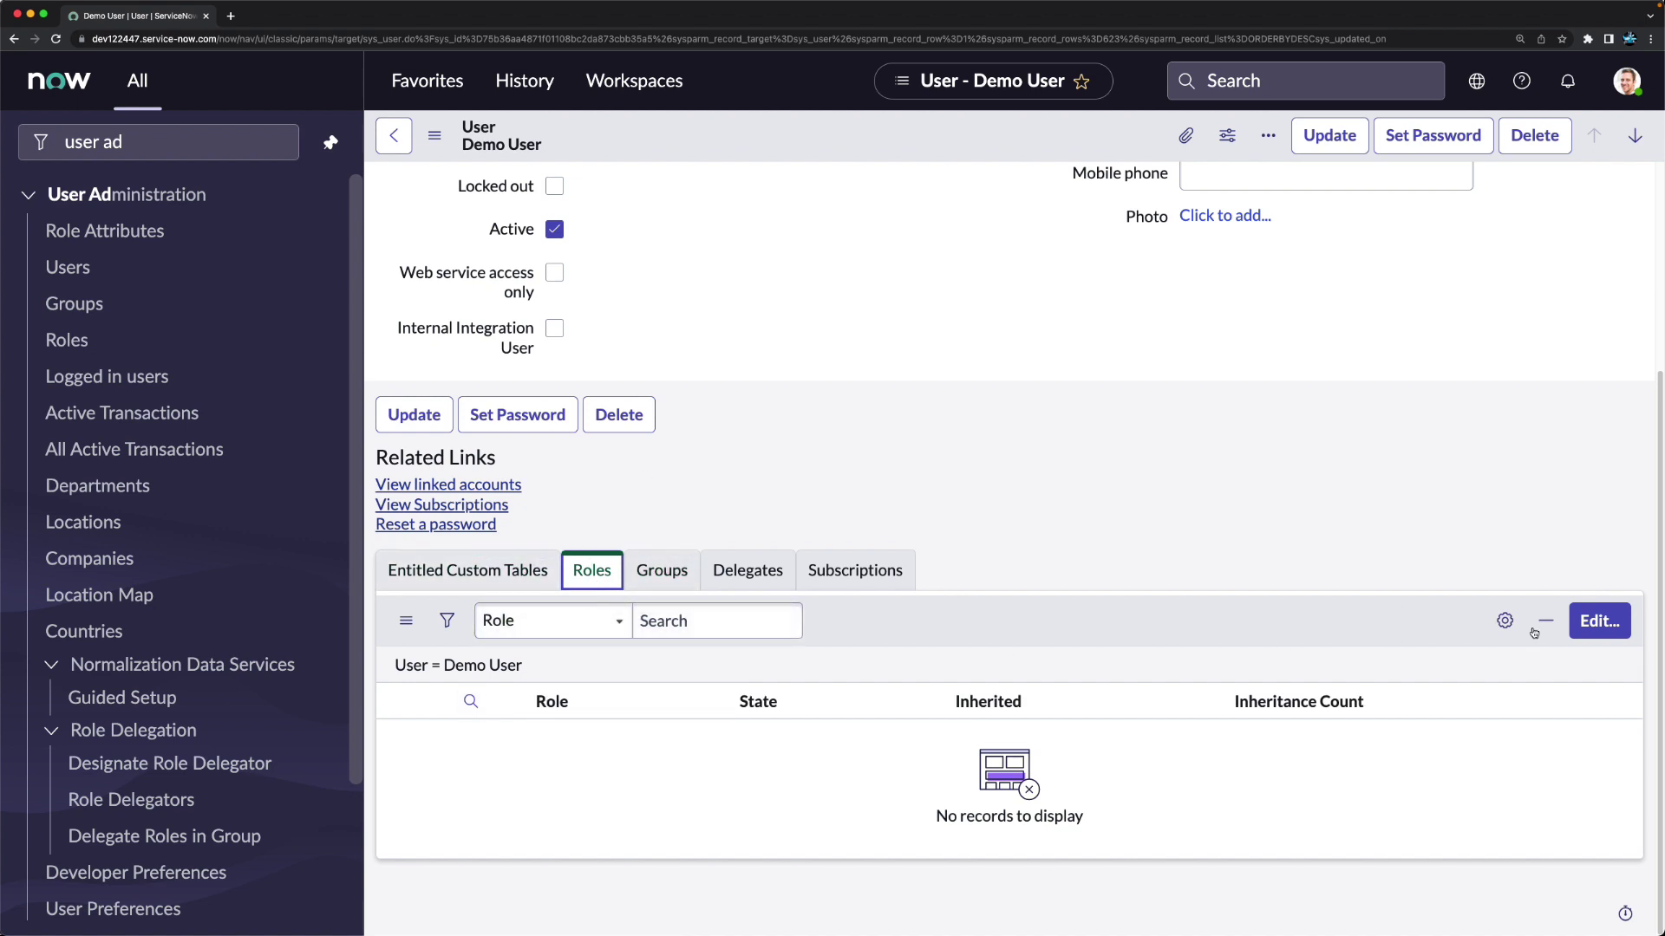
- Move admin into Demo User's Roles List and save the direct role assignment
{"action": "left_click", "coordinate": [1600, 627]}
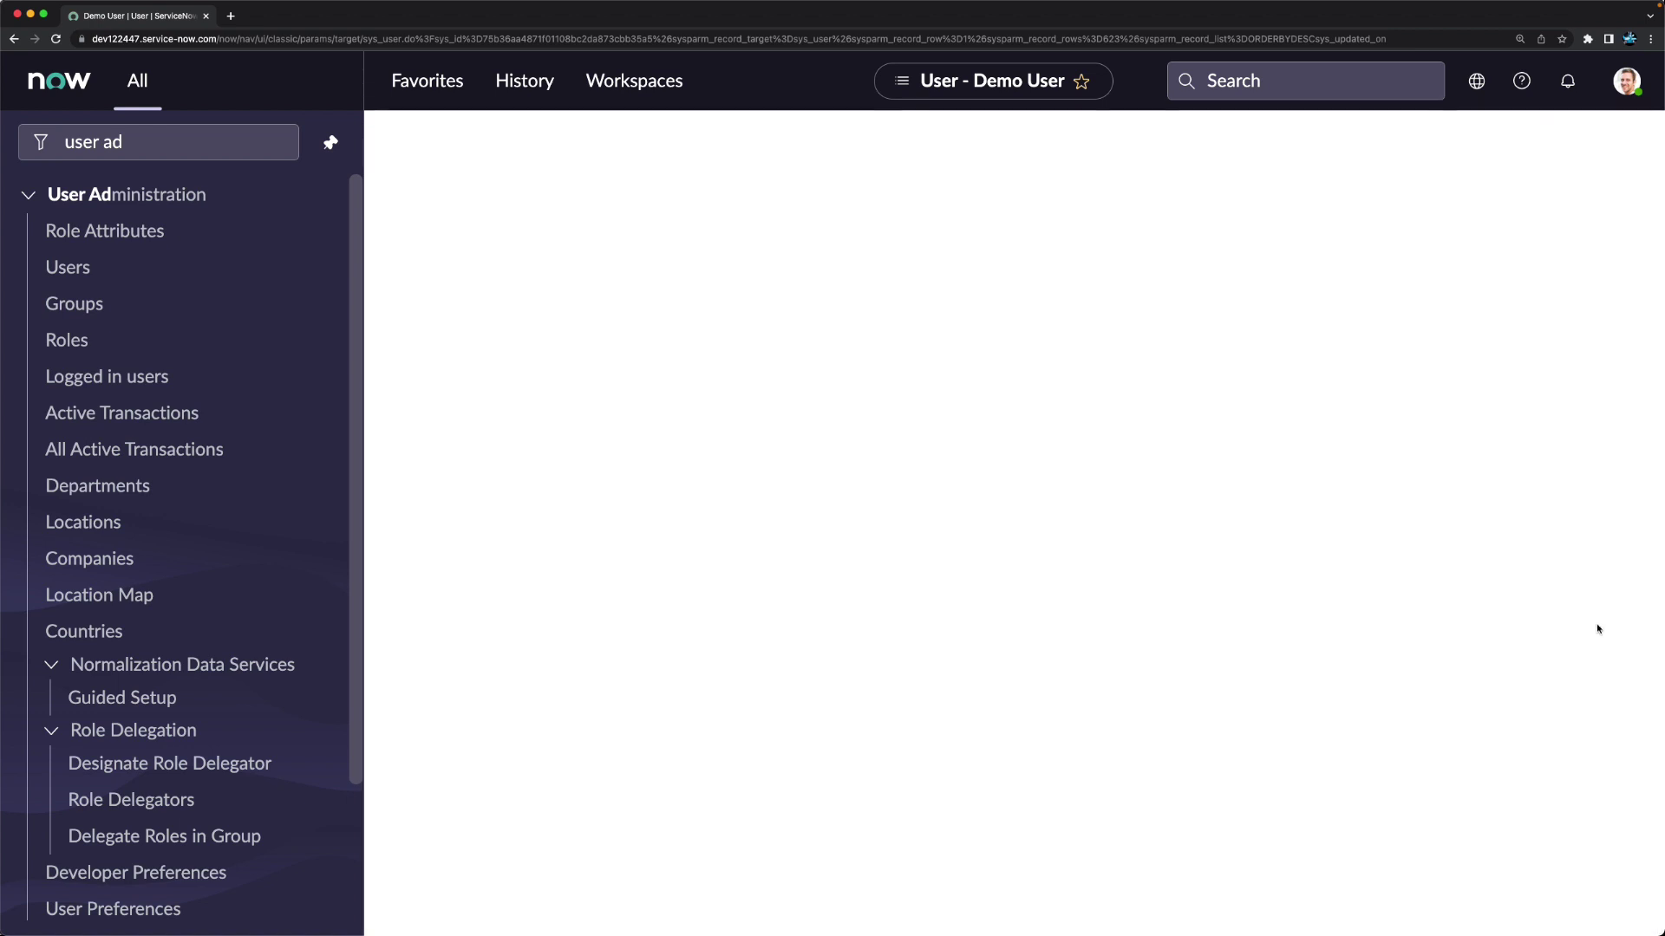
{"action": "left_click", "coordinate": [780, 405]}
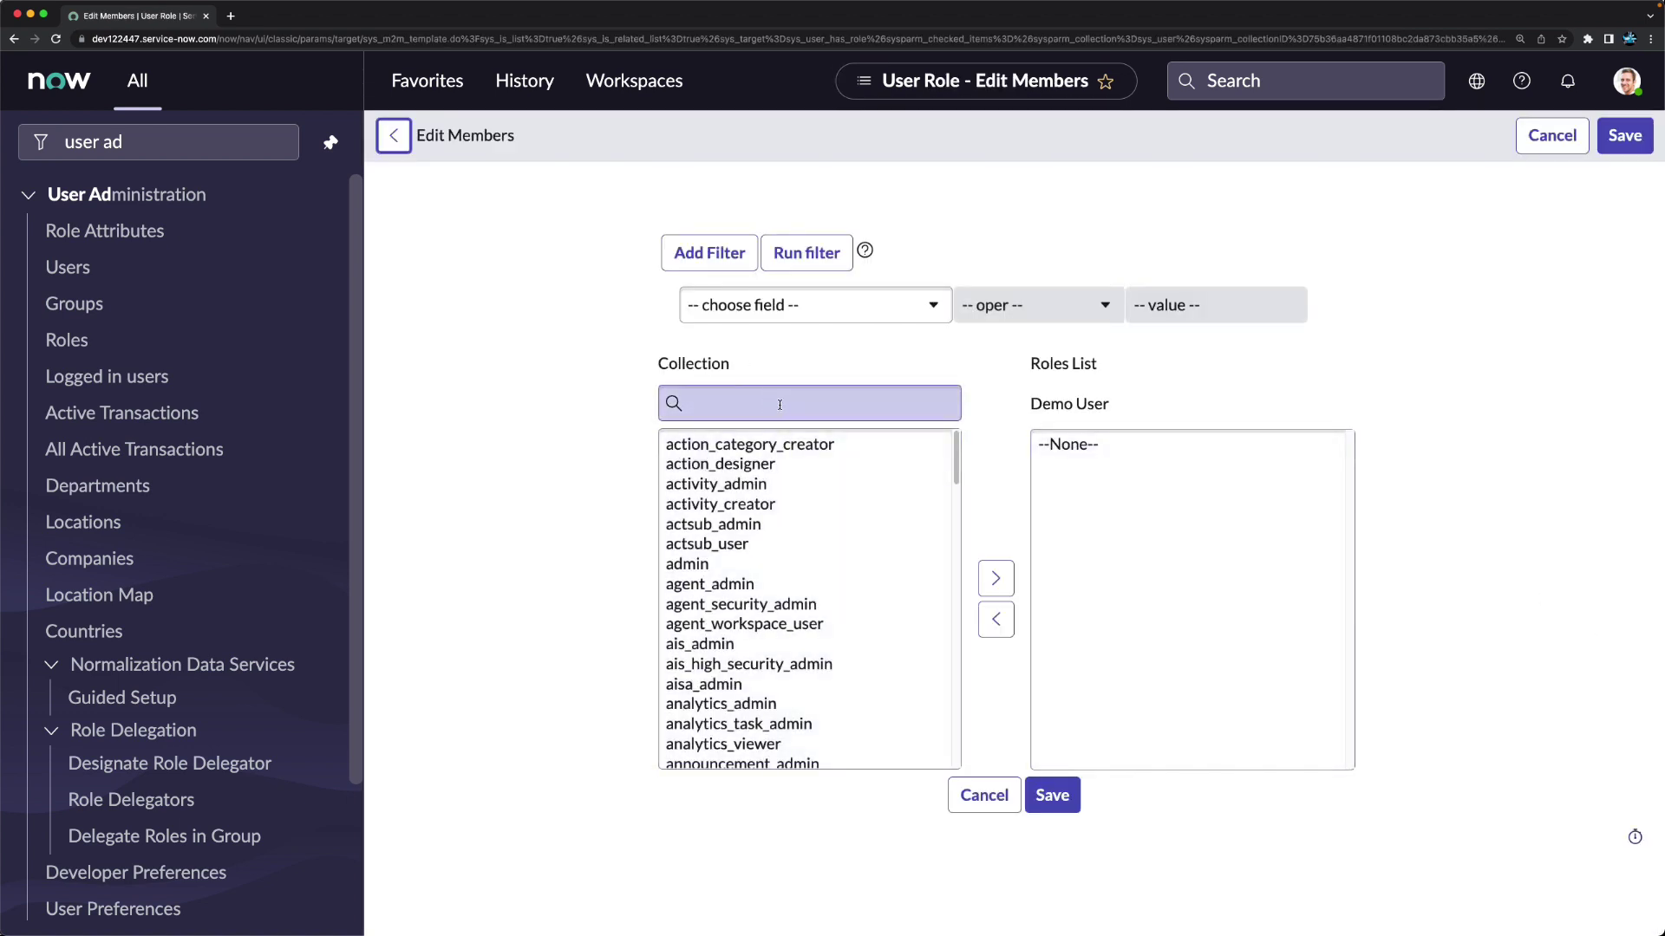
{"action": "left_click", "coordinate": [779, 405]}
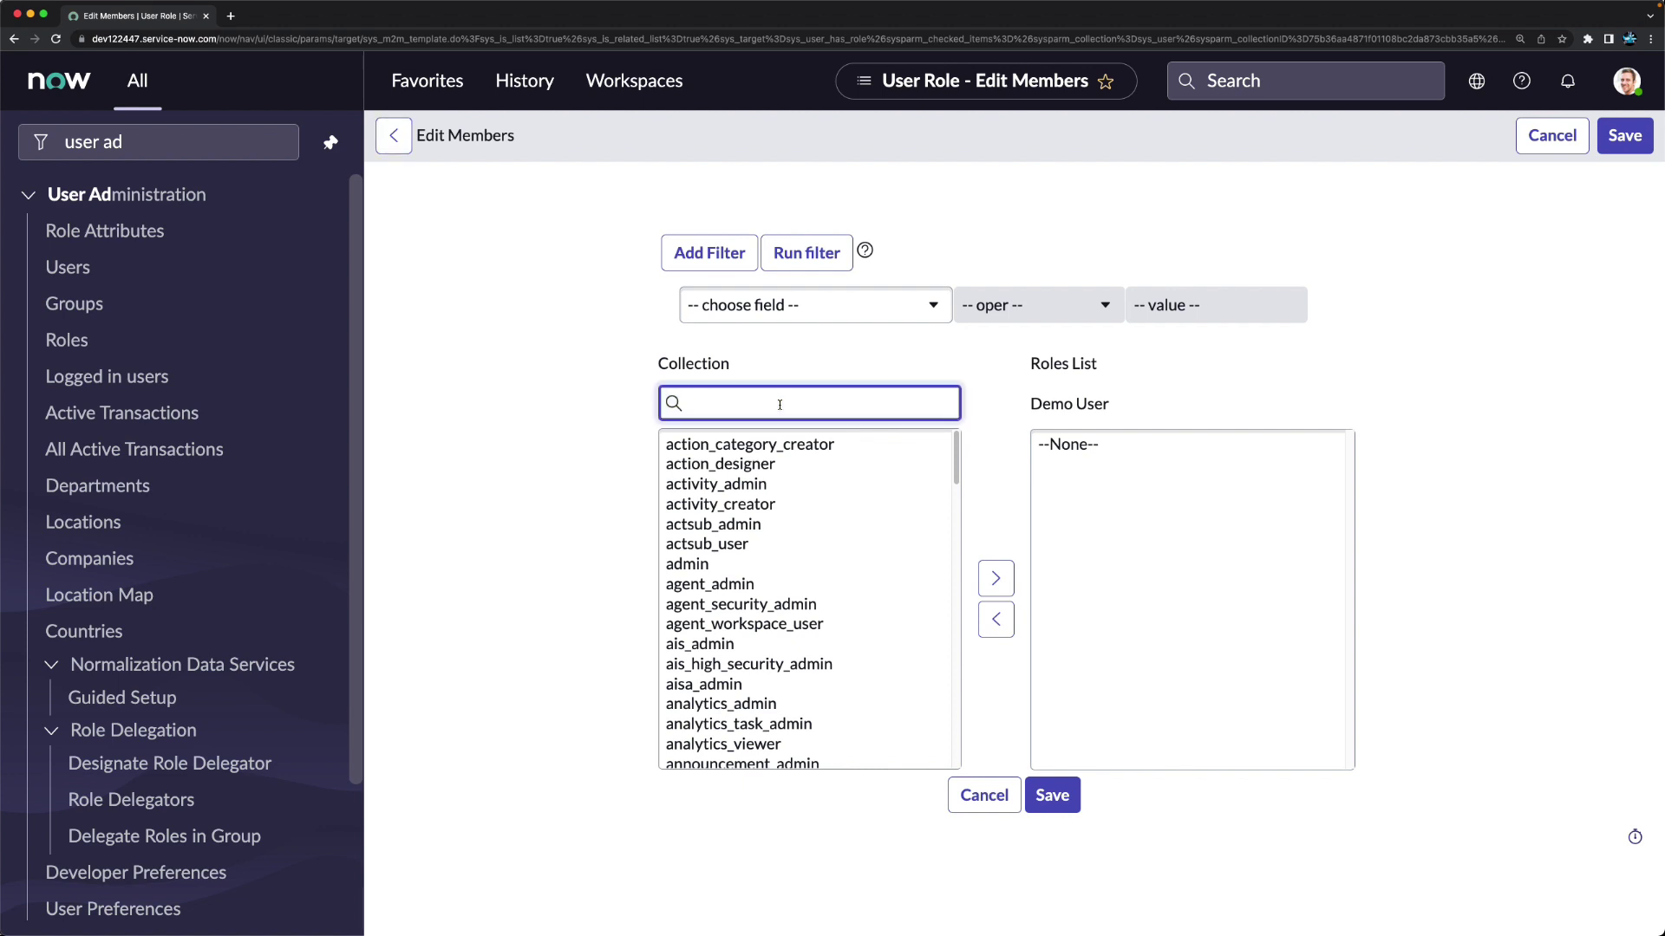
{"action": "double_click", "coordinate": [691, 565]}
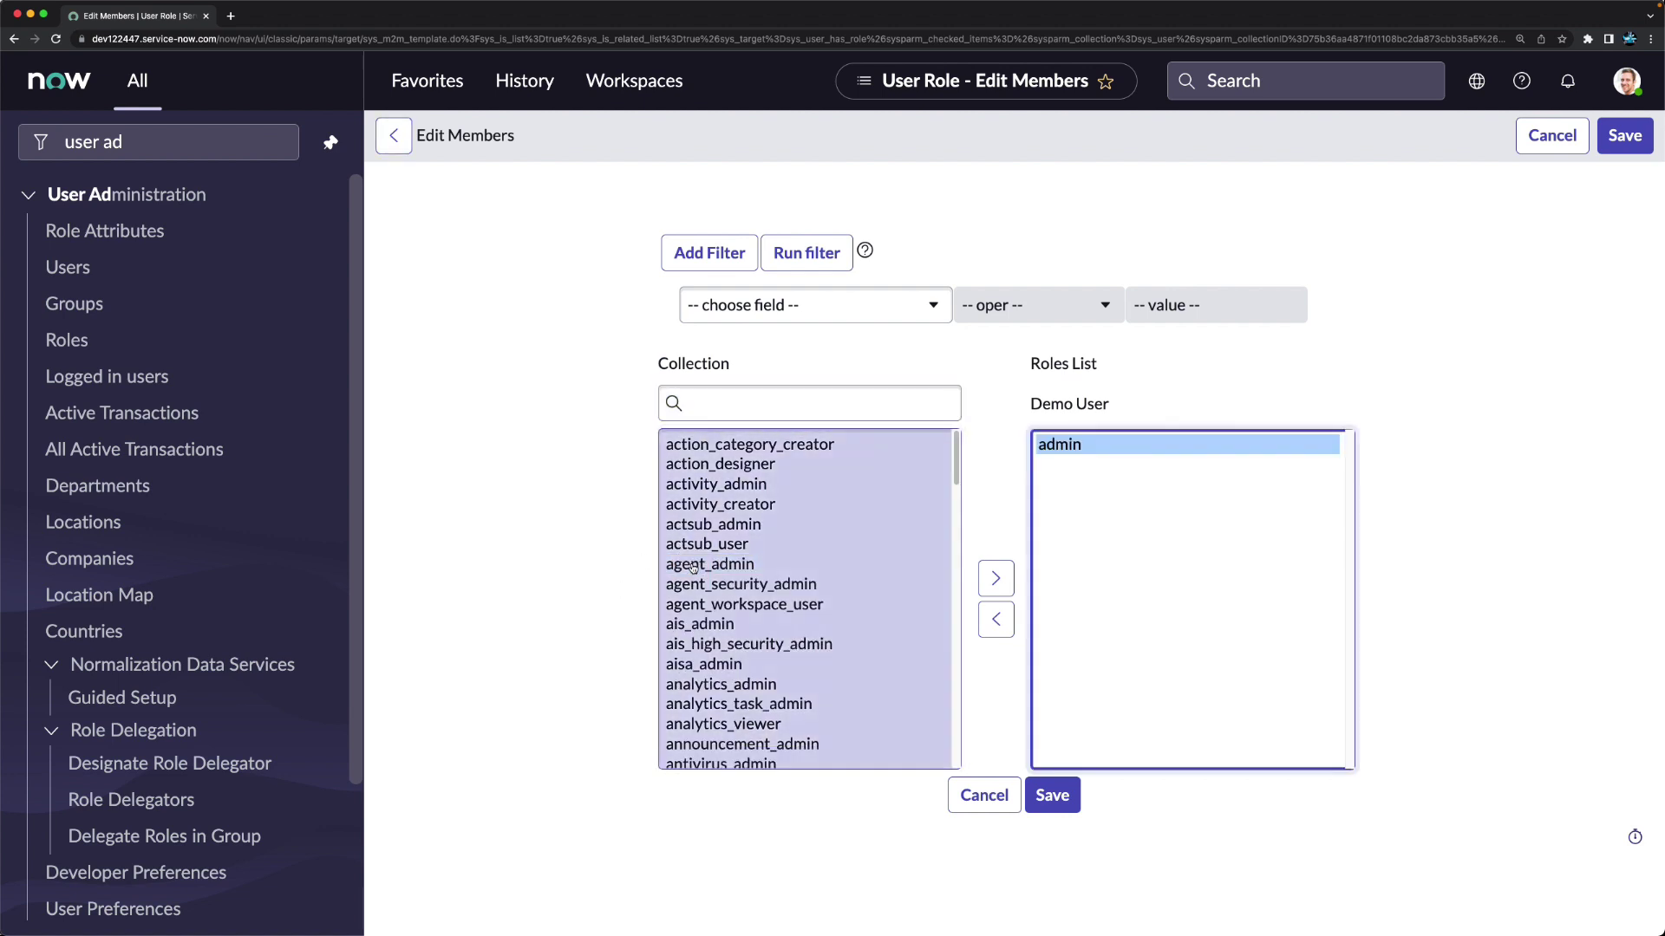
{"action": "left_click", "coordinate": [1049, 798]}
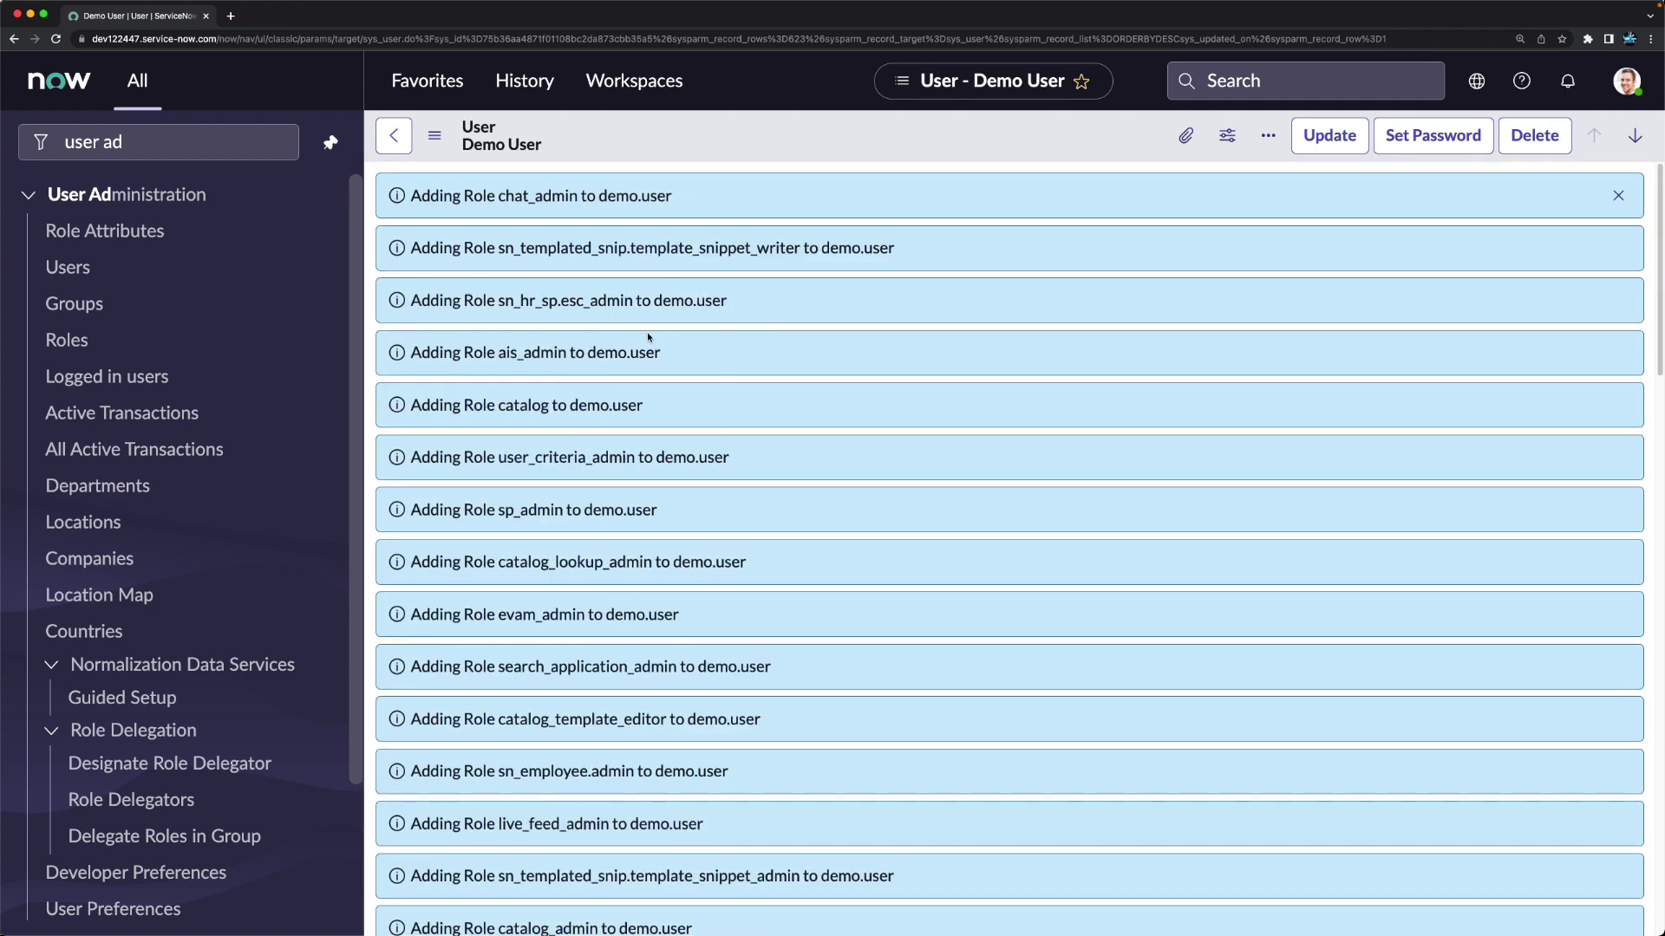
- Dismiss the Adding Role info messages on Demo User's record
{"action": "scroll", "coordinate": [647, 347], "scroll_direction": "down", "scroll_amount": 10}
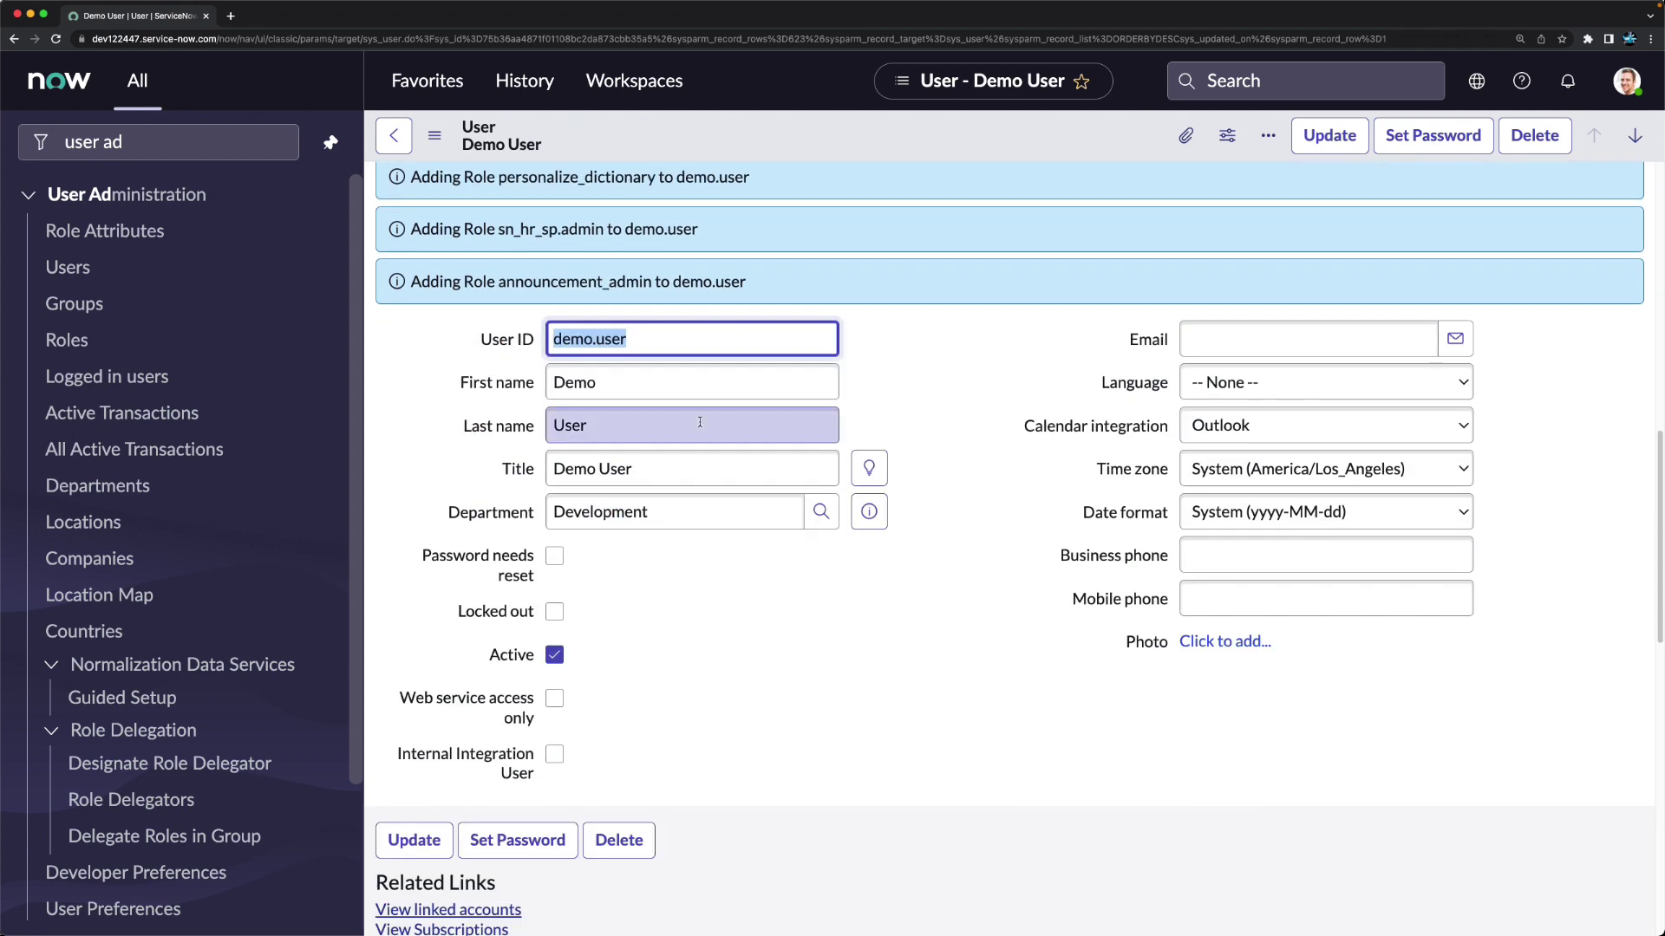
{"action": "scroll", "coordinate": [1059, 360], "scroll_direction": "up", "scroll_amount": 10}
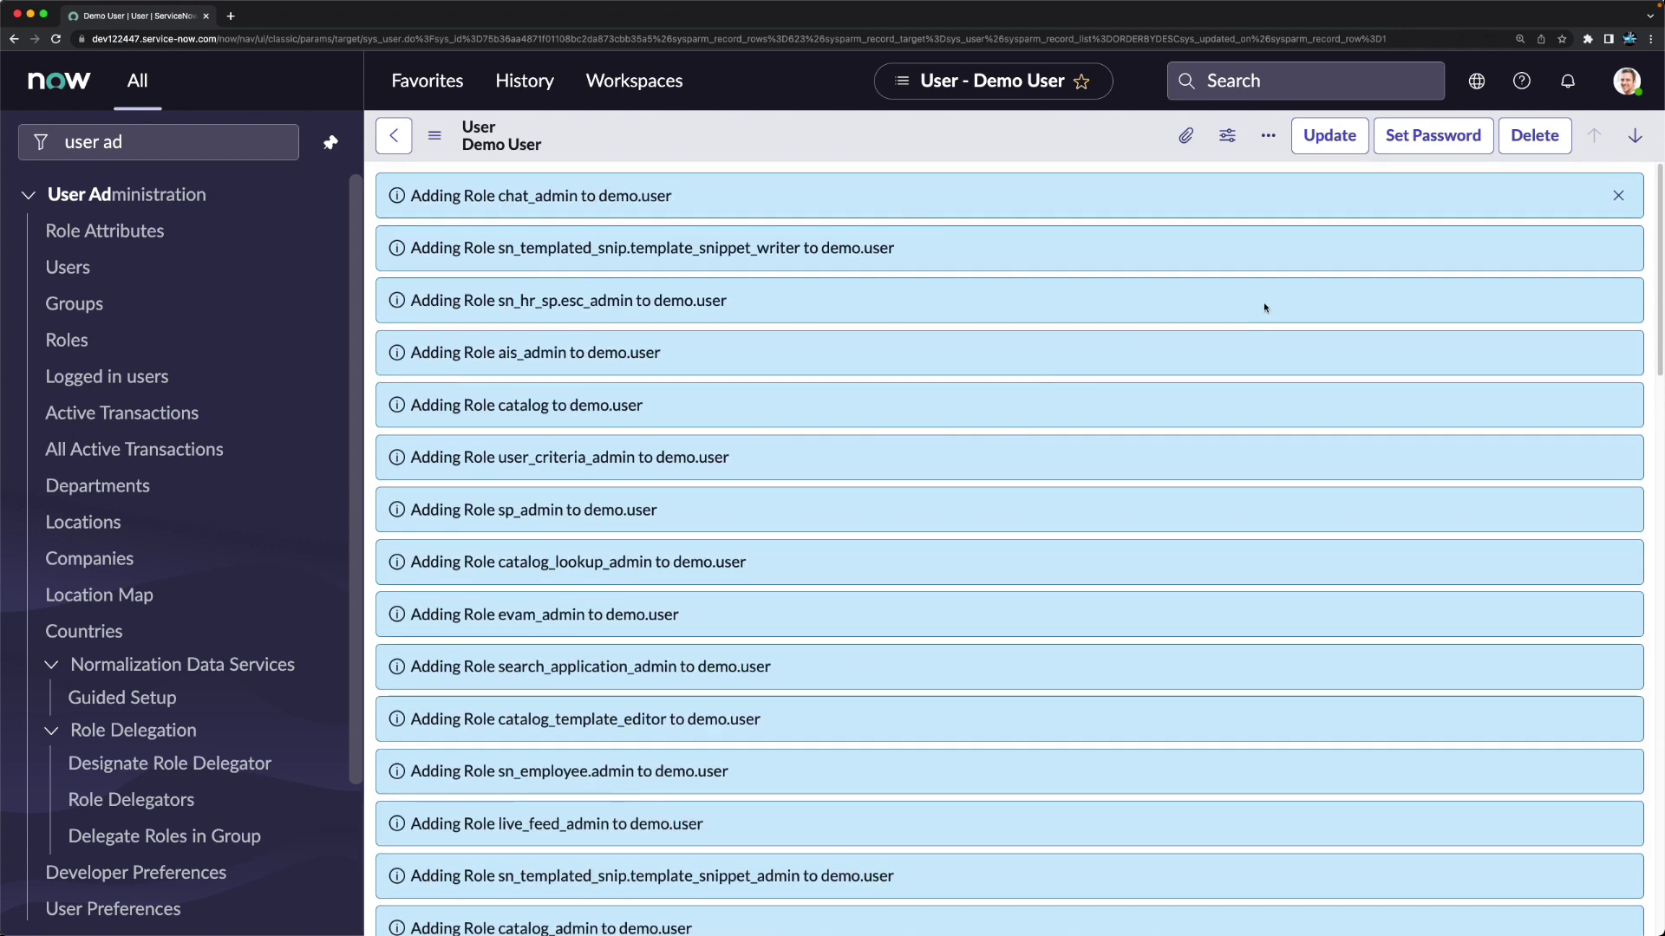
{"action": "left_click", "coordinate": [1616, 206]}
- Review the Roles (22) list, highlighting admin's Inherited value of false
{"action": "scroll", "coordinate": [884, 428], "scroll_direction": "down", "scroll_amount": 5}
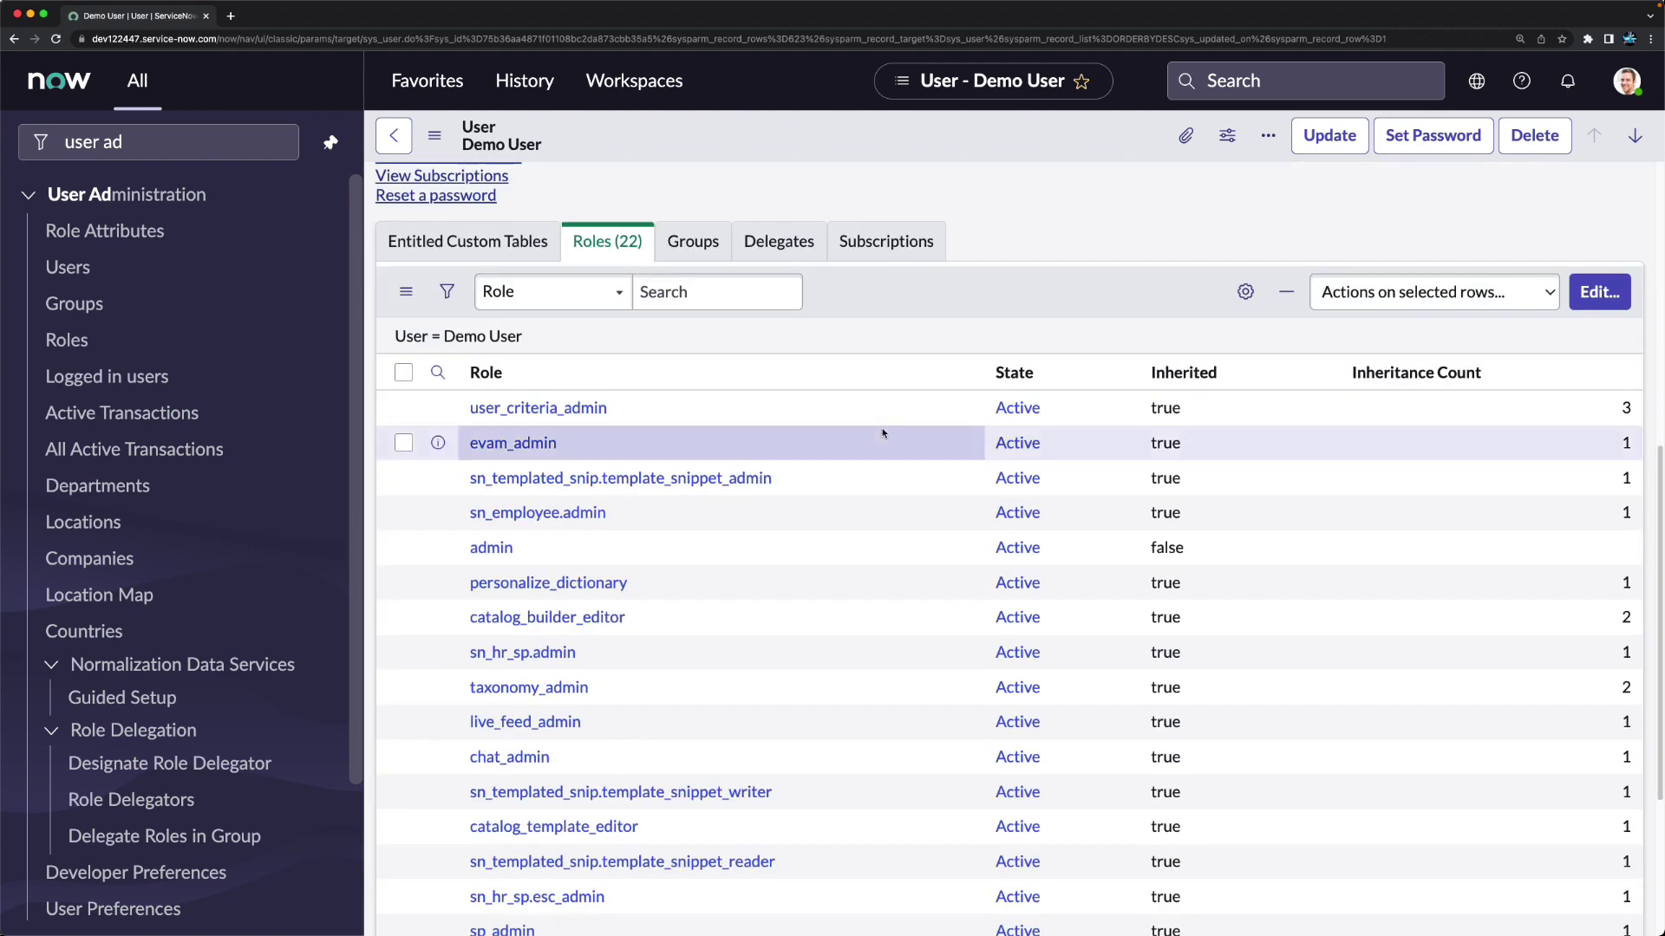
{"action": "scroll", "coordinate": [883, 433], "scroll_direction": "up", "scroll_amount": 8}
{"action": "scroll", "coordinate": [893, 431], "scroll_direction": "down", "scroll_amount": 10}
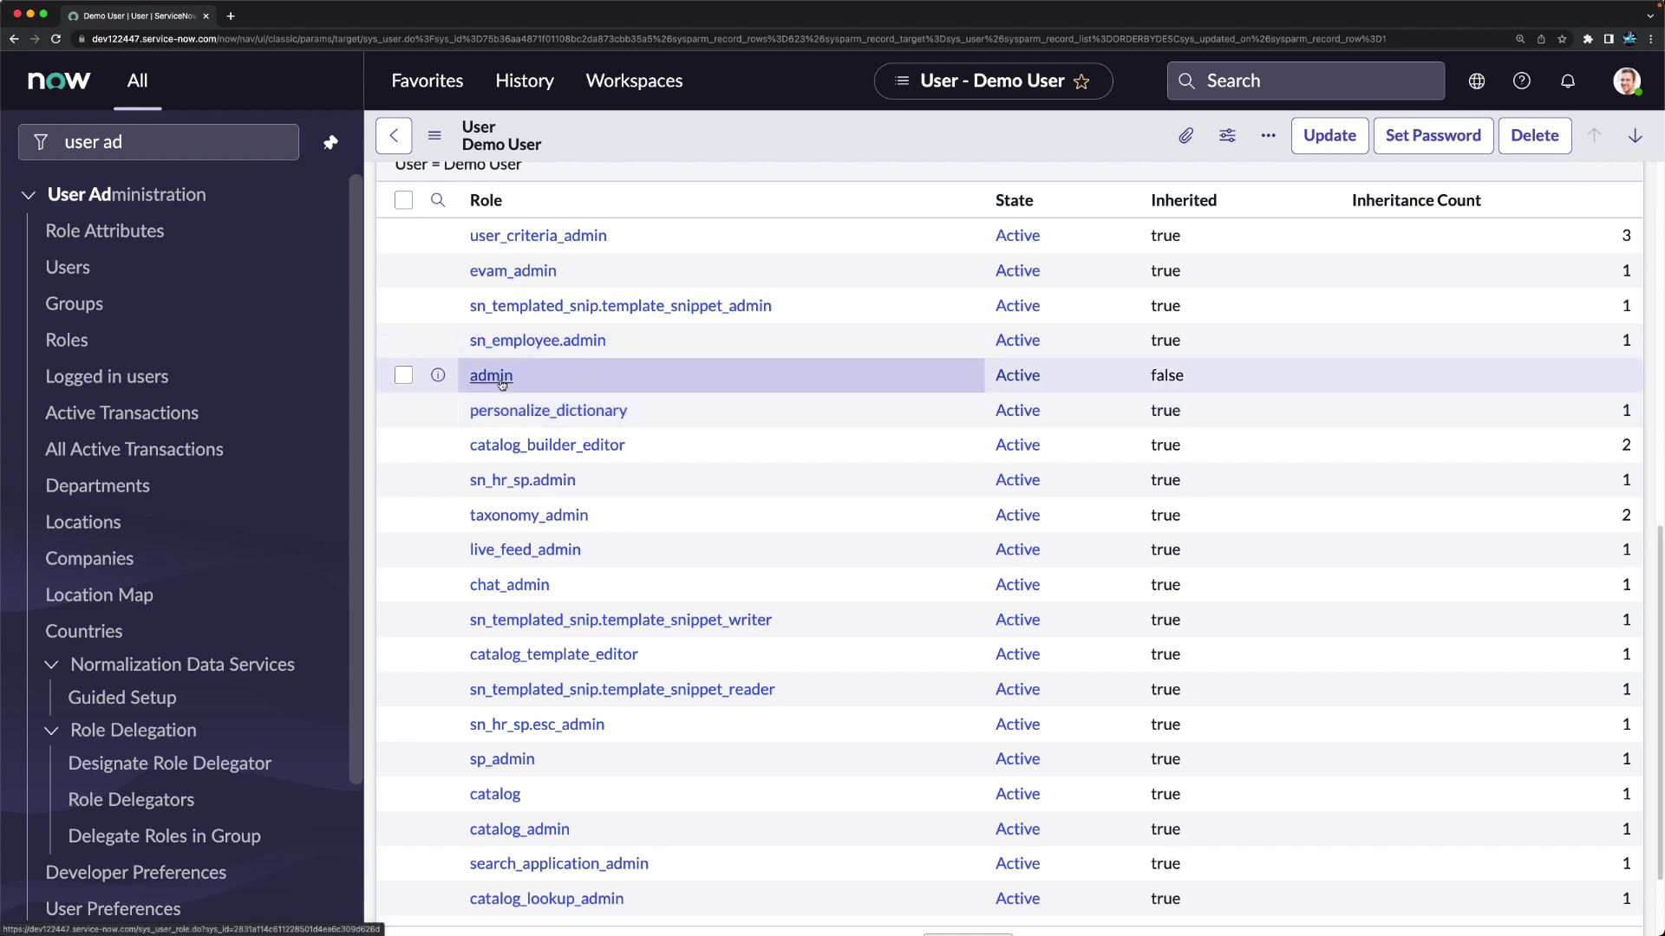
{"action": "scroll", "coordinate": [581, 416], "scroll_direction": "down", "scroll_amount": 2}
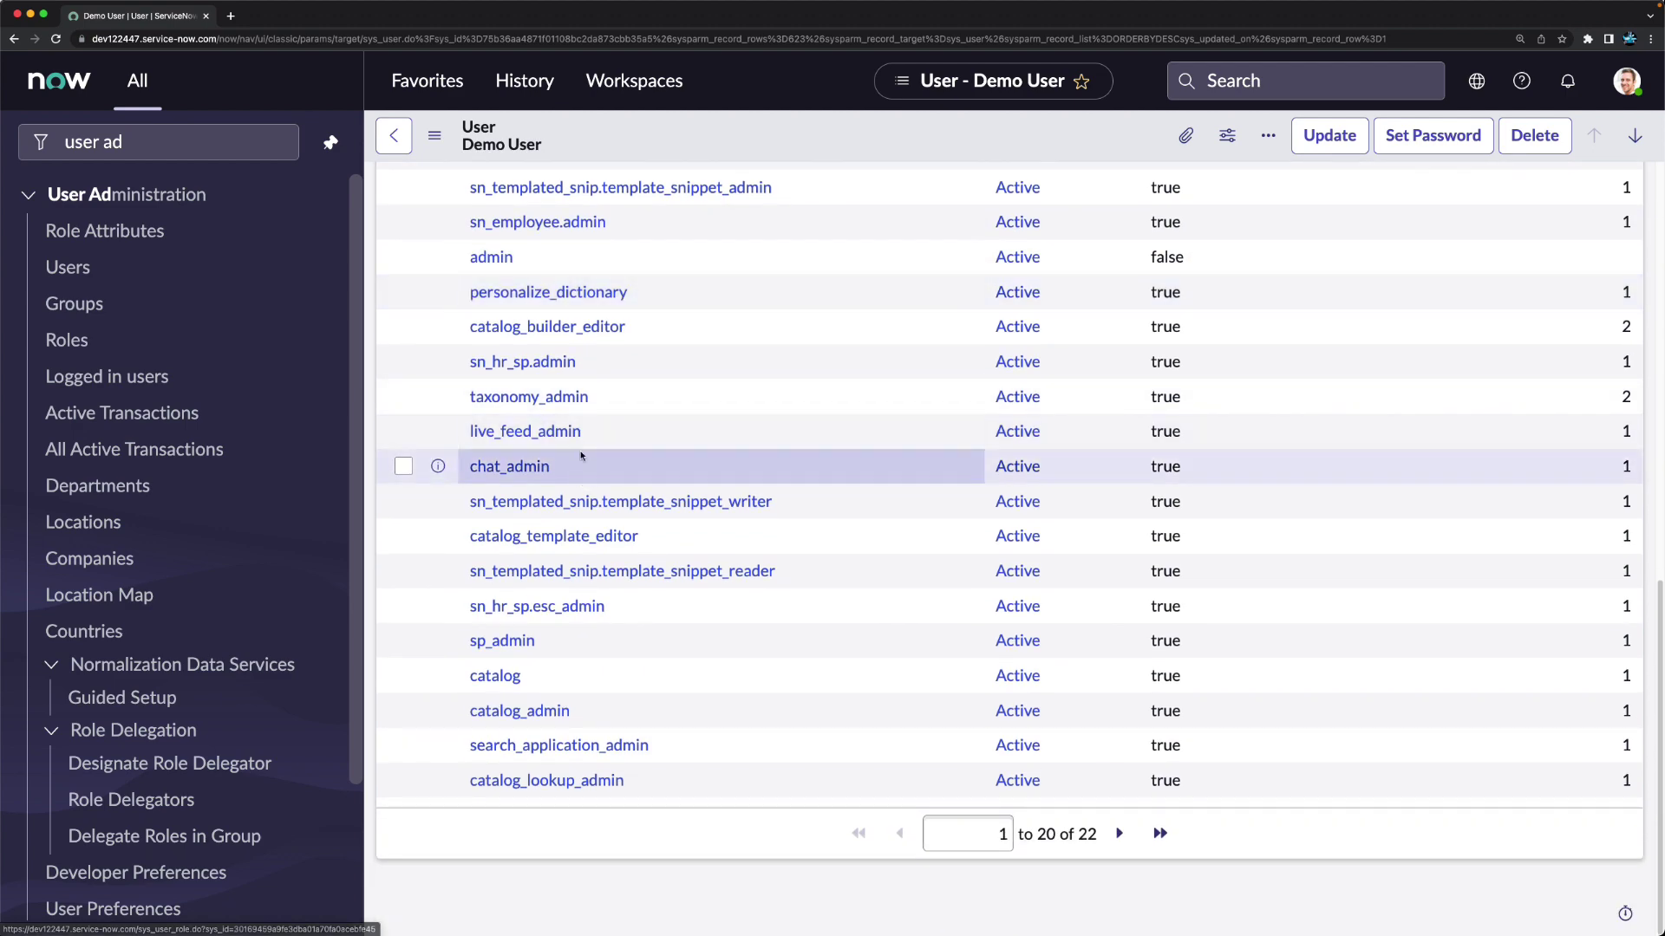
{"action": "scroll", "coordinate": [595, 372], "scroll_direction": "up", "scroll_amount": 6}
{"action": "scroll", "coordinate": [618, 517], "scroll_direction": "down", "scroll_amount": 5}
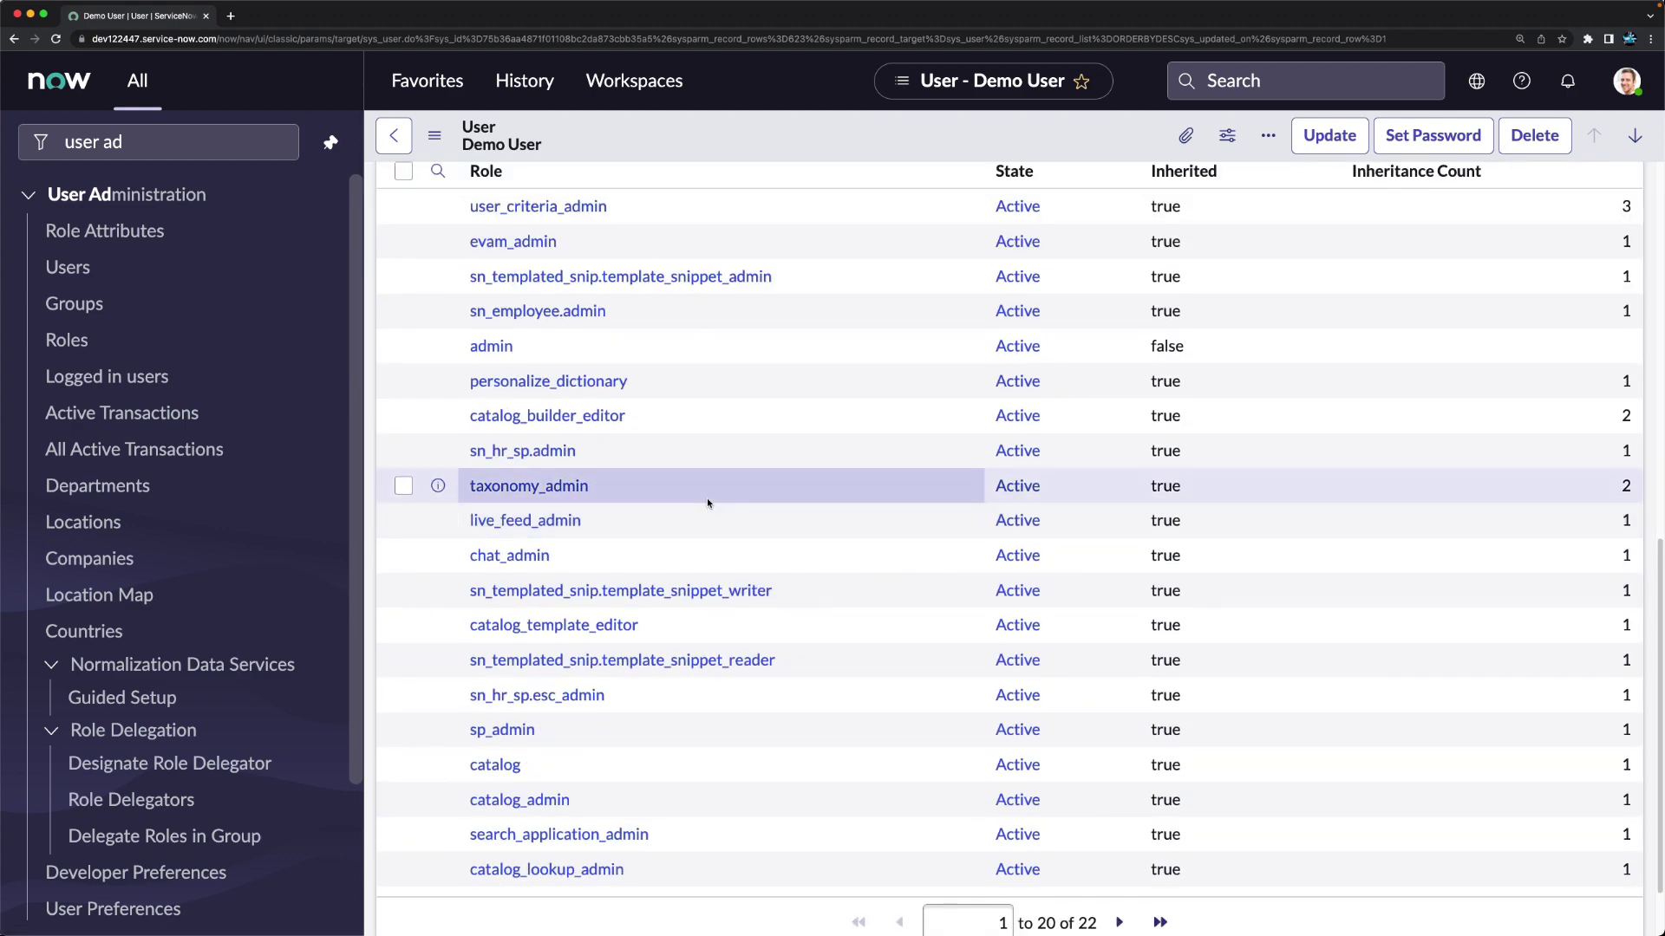
{"action": "scroll", "coordinate": [706, 498], "scroll_direction": "up", "scroll_amount": 4}
{"action": "scroll", "coordinate": [598, 503], "scroll_direction": "down", "scroll_amount": 3}
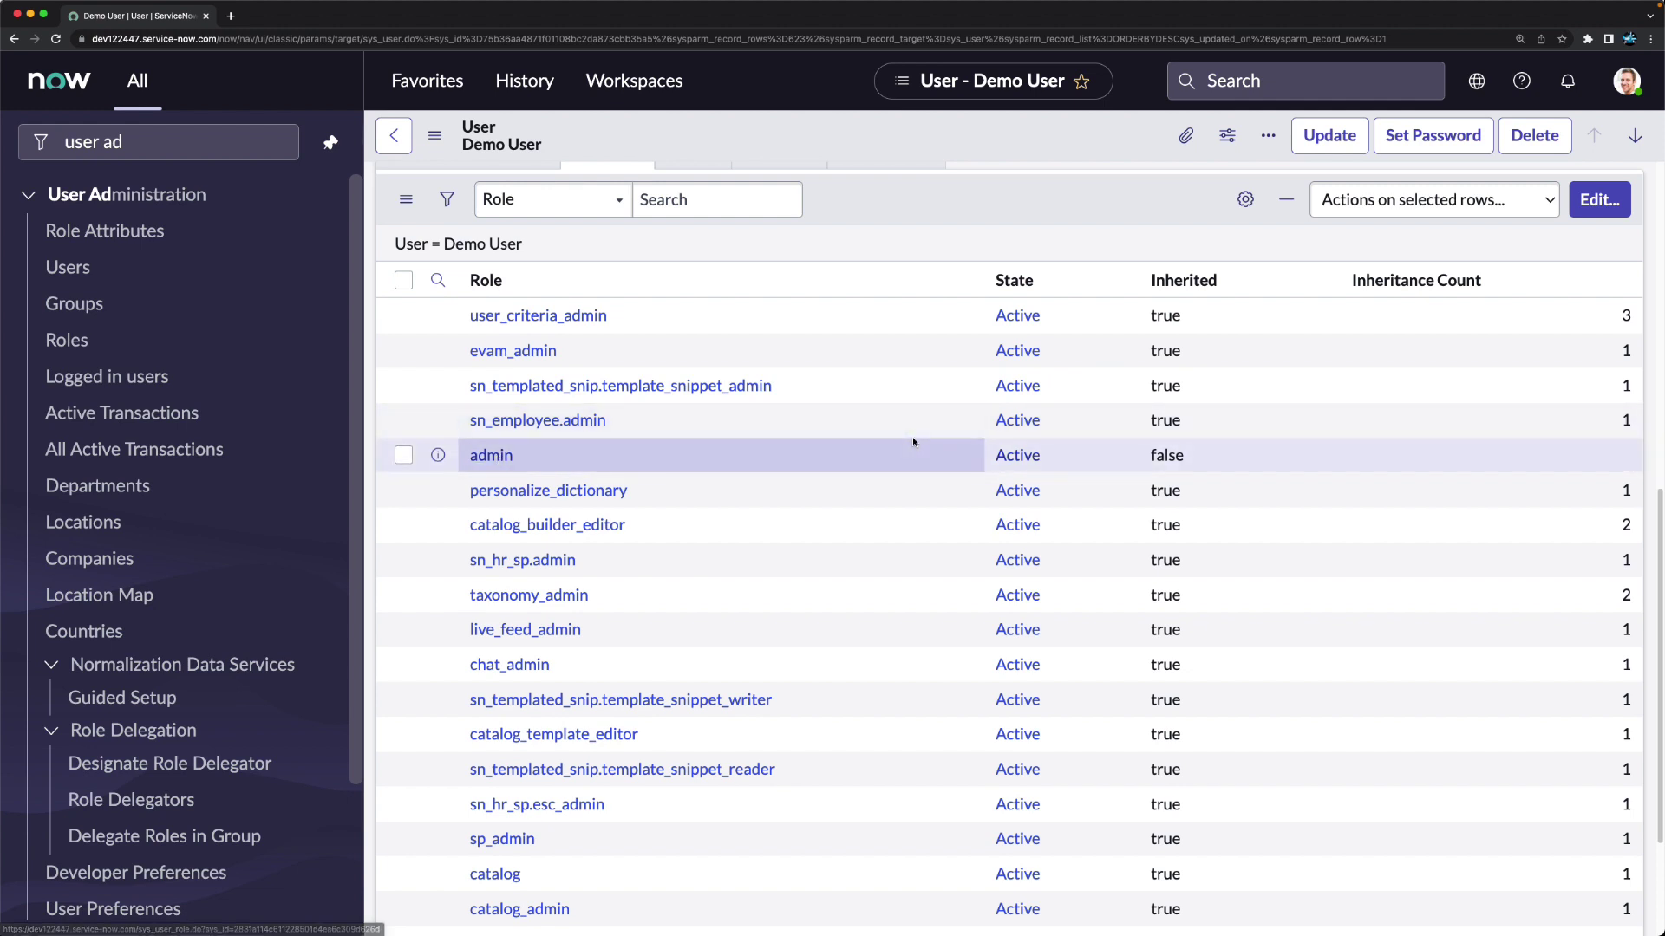
{"action": "left_click", "coordinate": [1191, 457]}
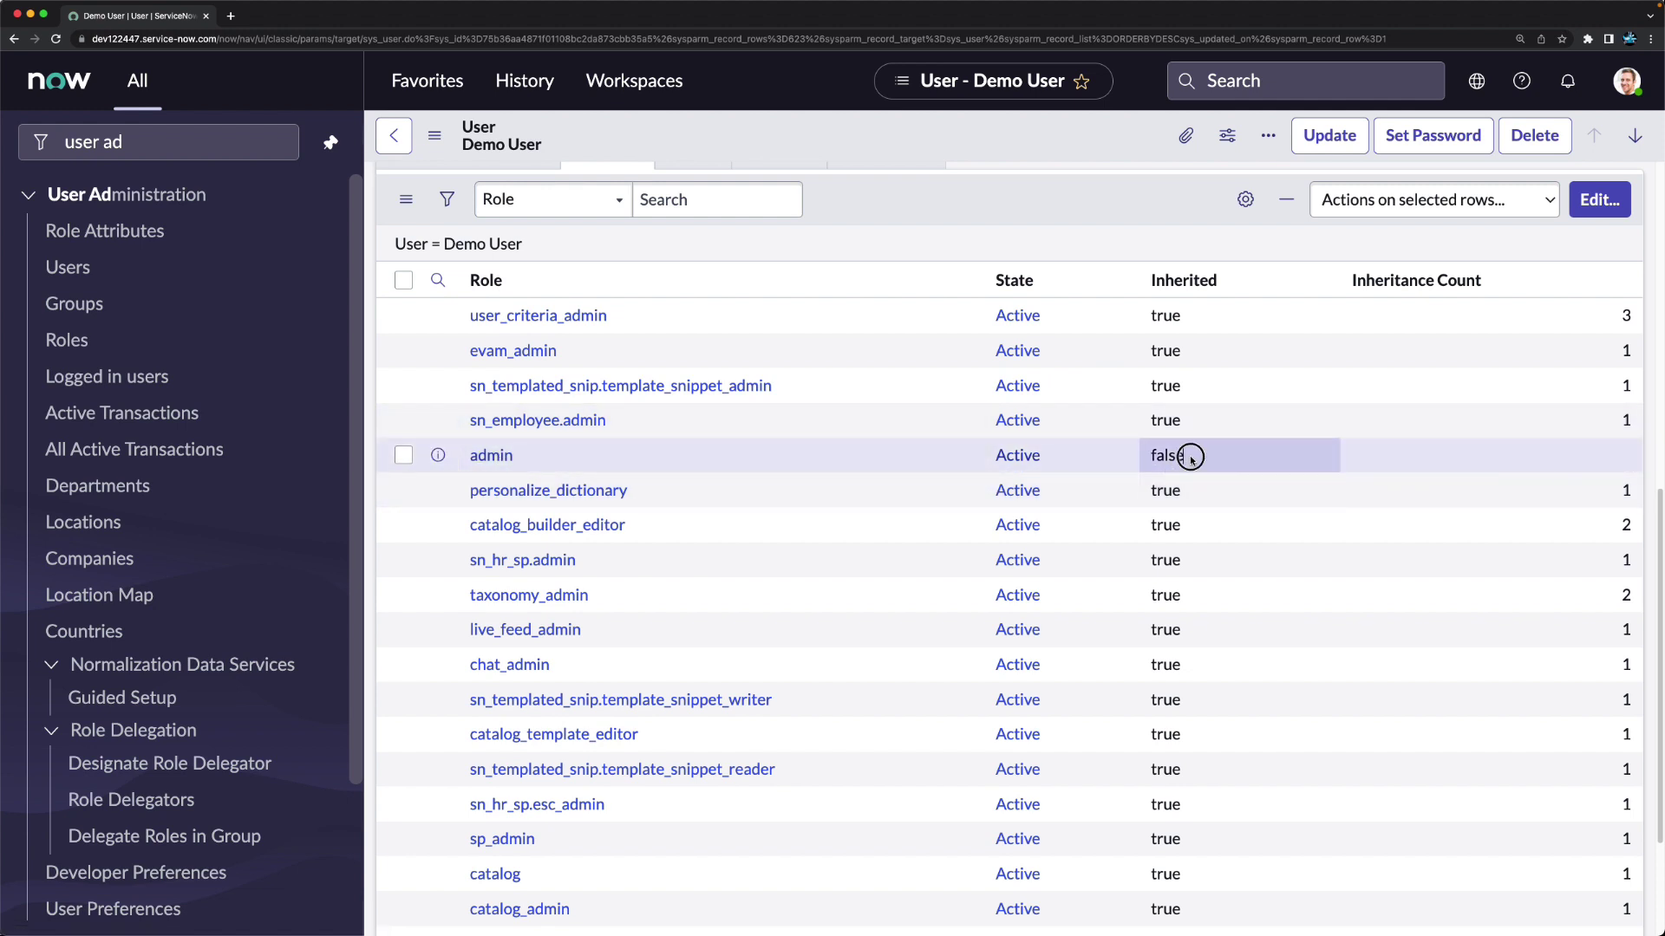
{"action": "double_click", "coordinate": [1145, 454]}
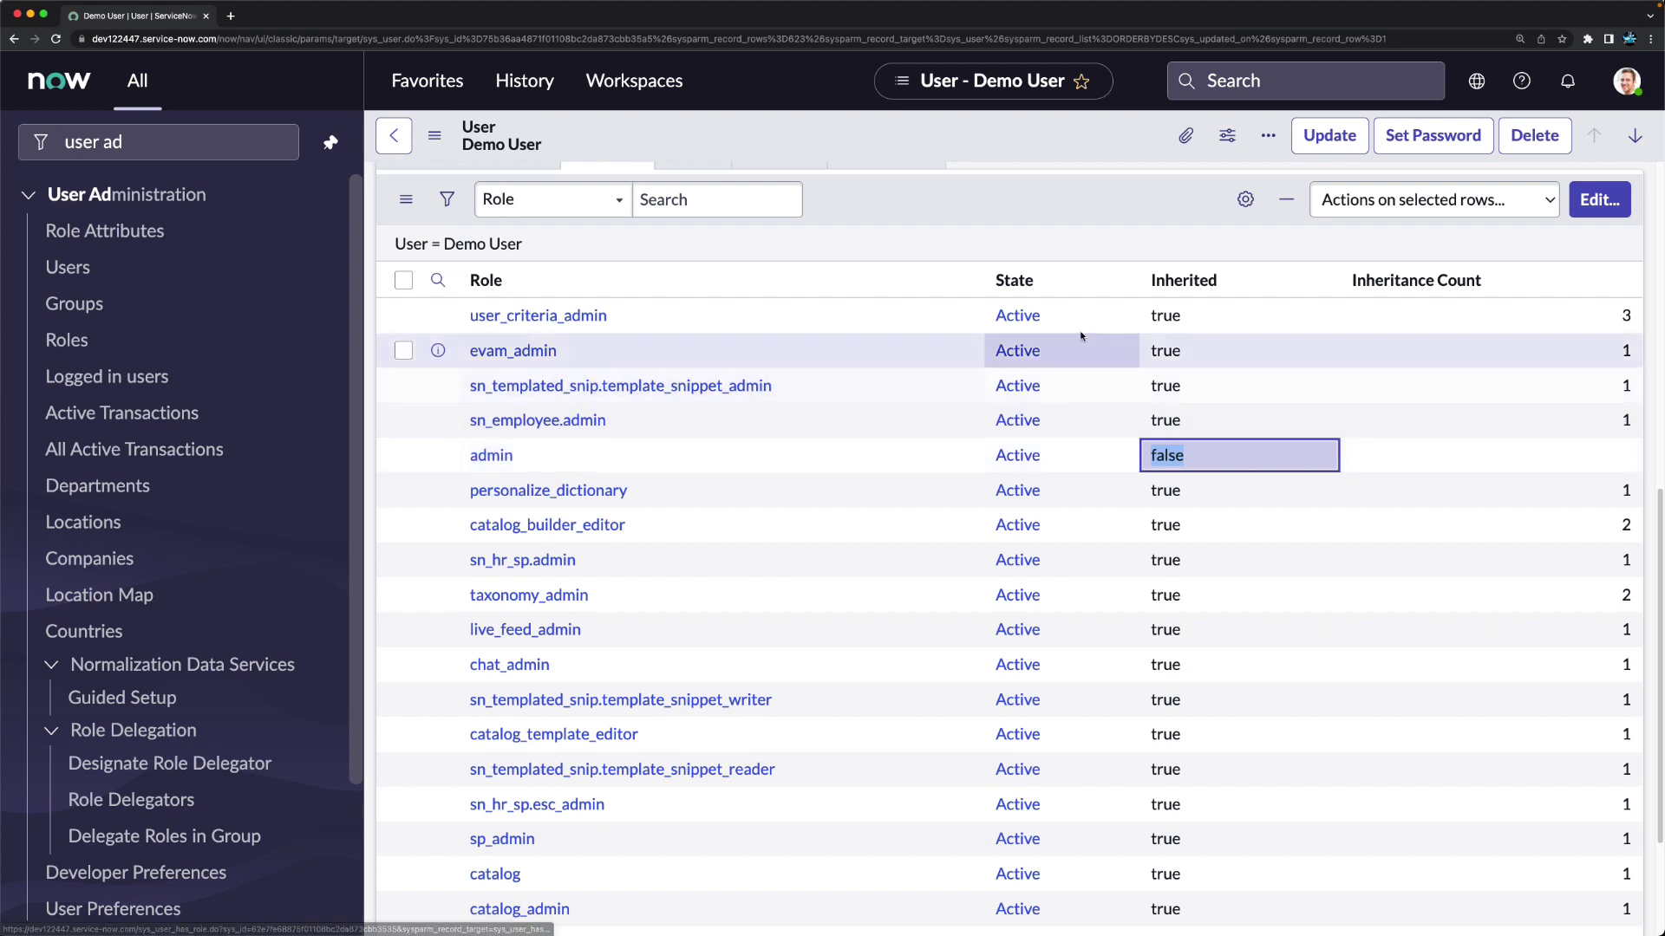
{"action": "scroll", "coordinate": [1127, 390], "scroll_direction": "down", "scroll_amount": 3}
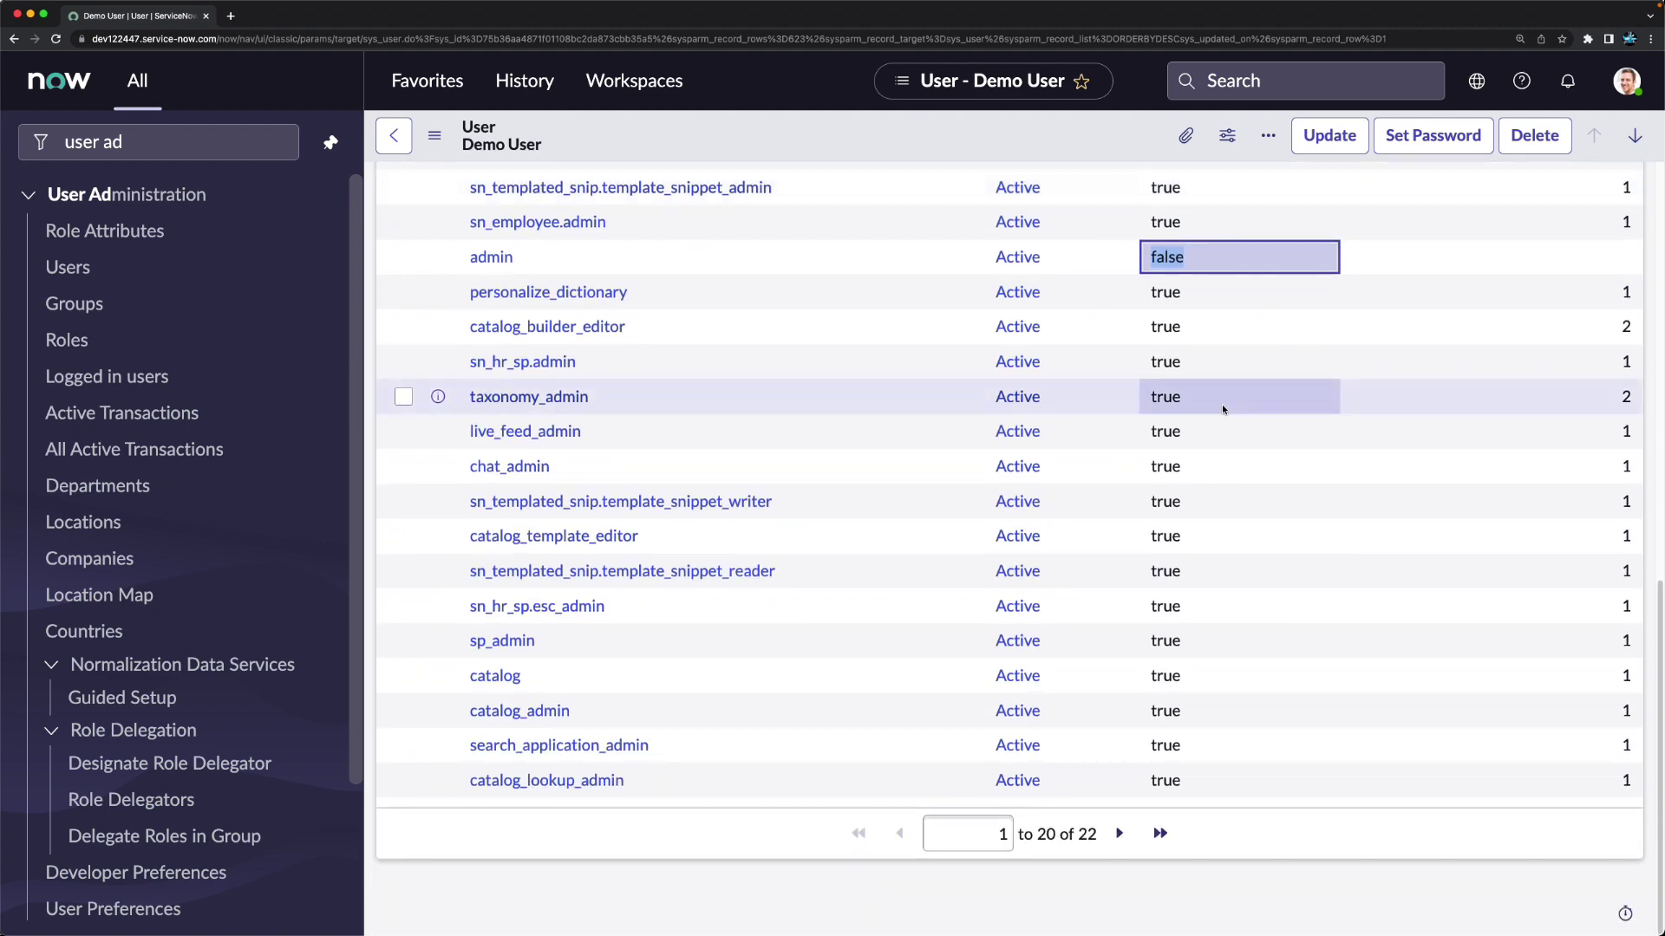
{"action": "scroll", "coordinate": [1199, 541], "scroll_direction": "up", "scroll_amount": 5}
{"action": "scroll", "coordinate": [1197, 503], "scroll_direction": "up", "scroll_amount": 2}
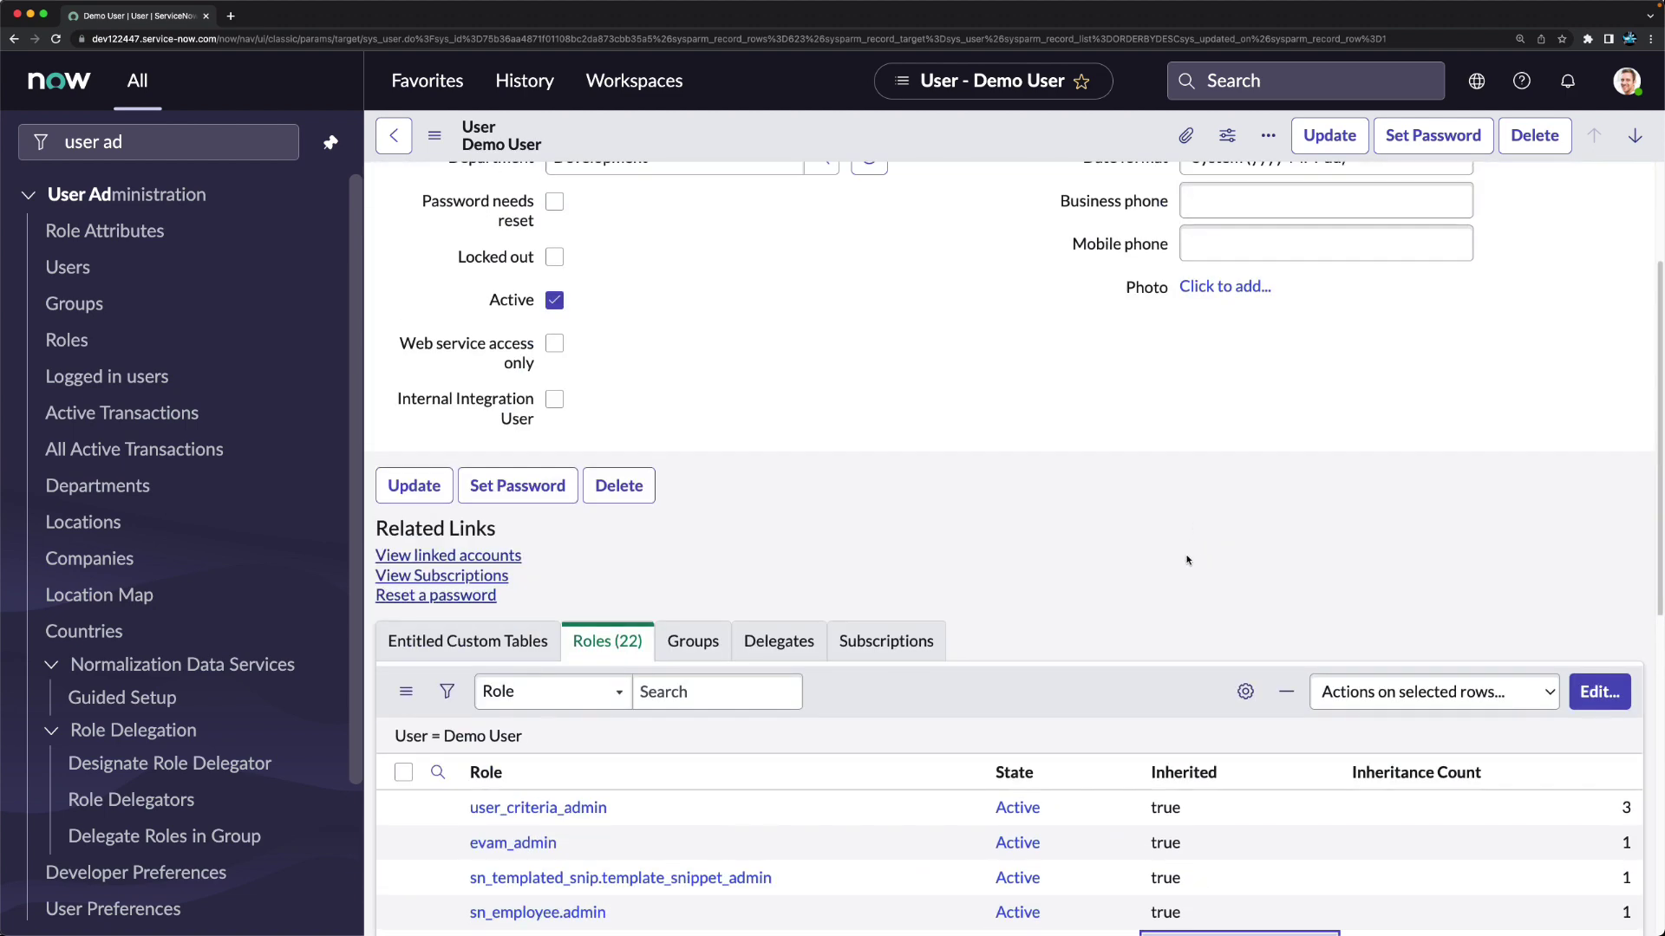
{"action": "scroll", "coordinate": [1189, 485], "scroll_direction": "down", "scroll_amount": 5}
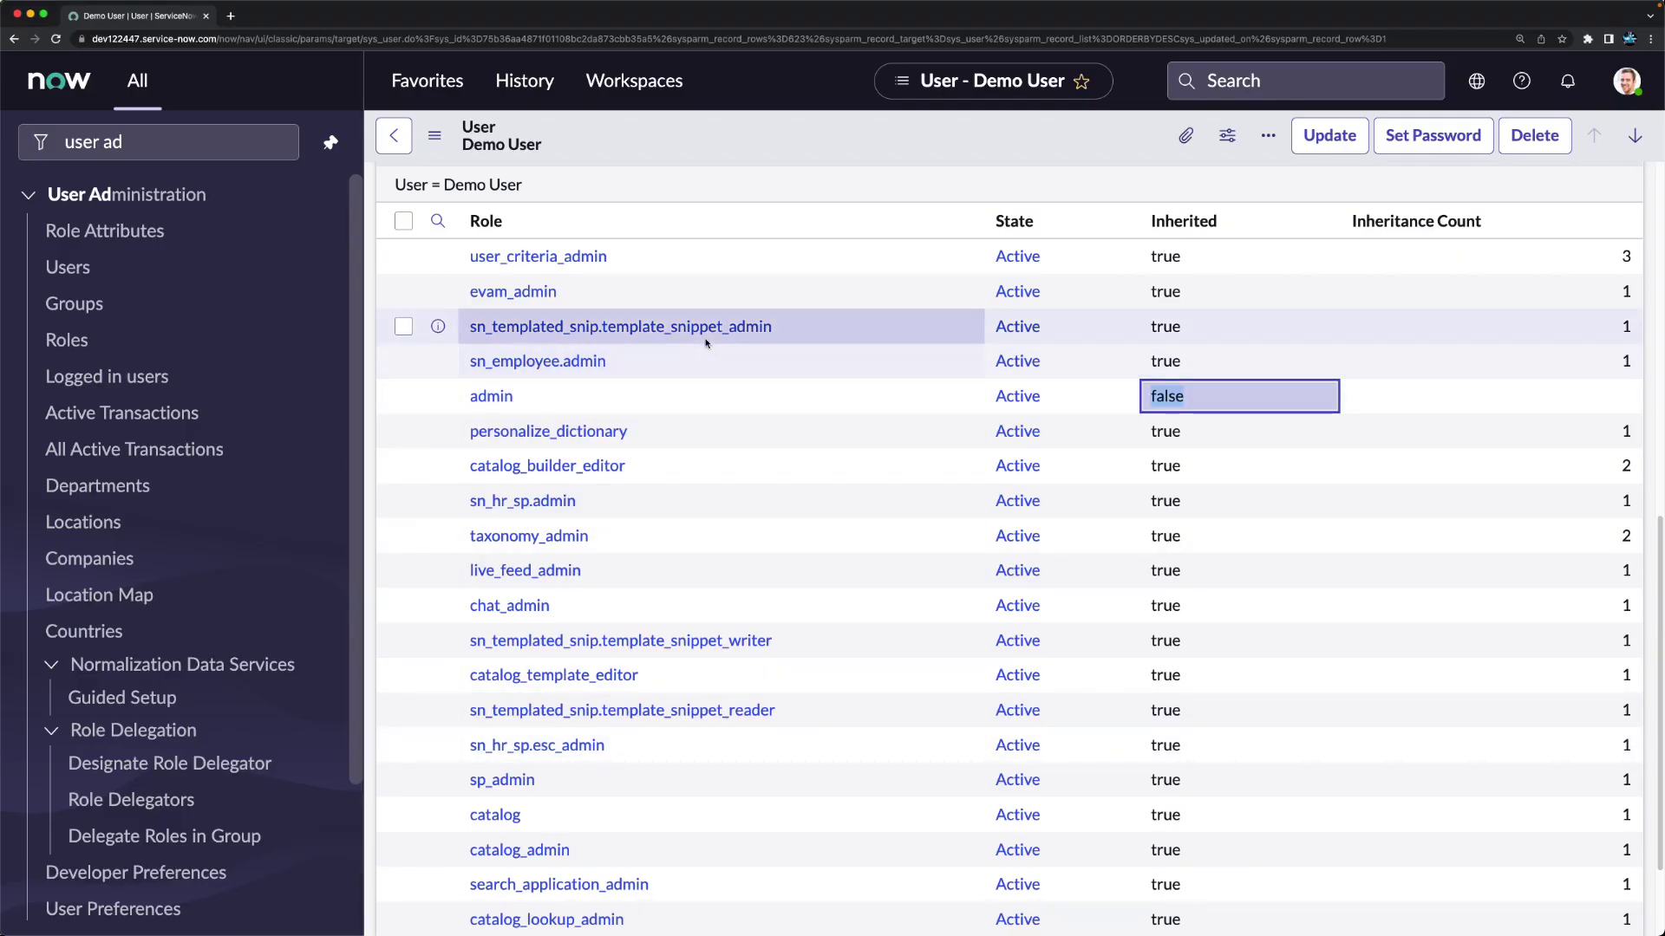
- Move admin out of Demo User's Roles List and save the removal
{"action": "scroll", "coordinate": [589, 479], "scroll_direction": "down", "scroll_amount": 1}
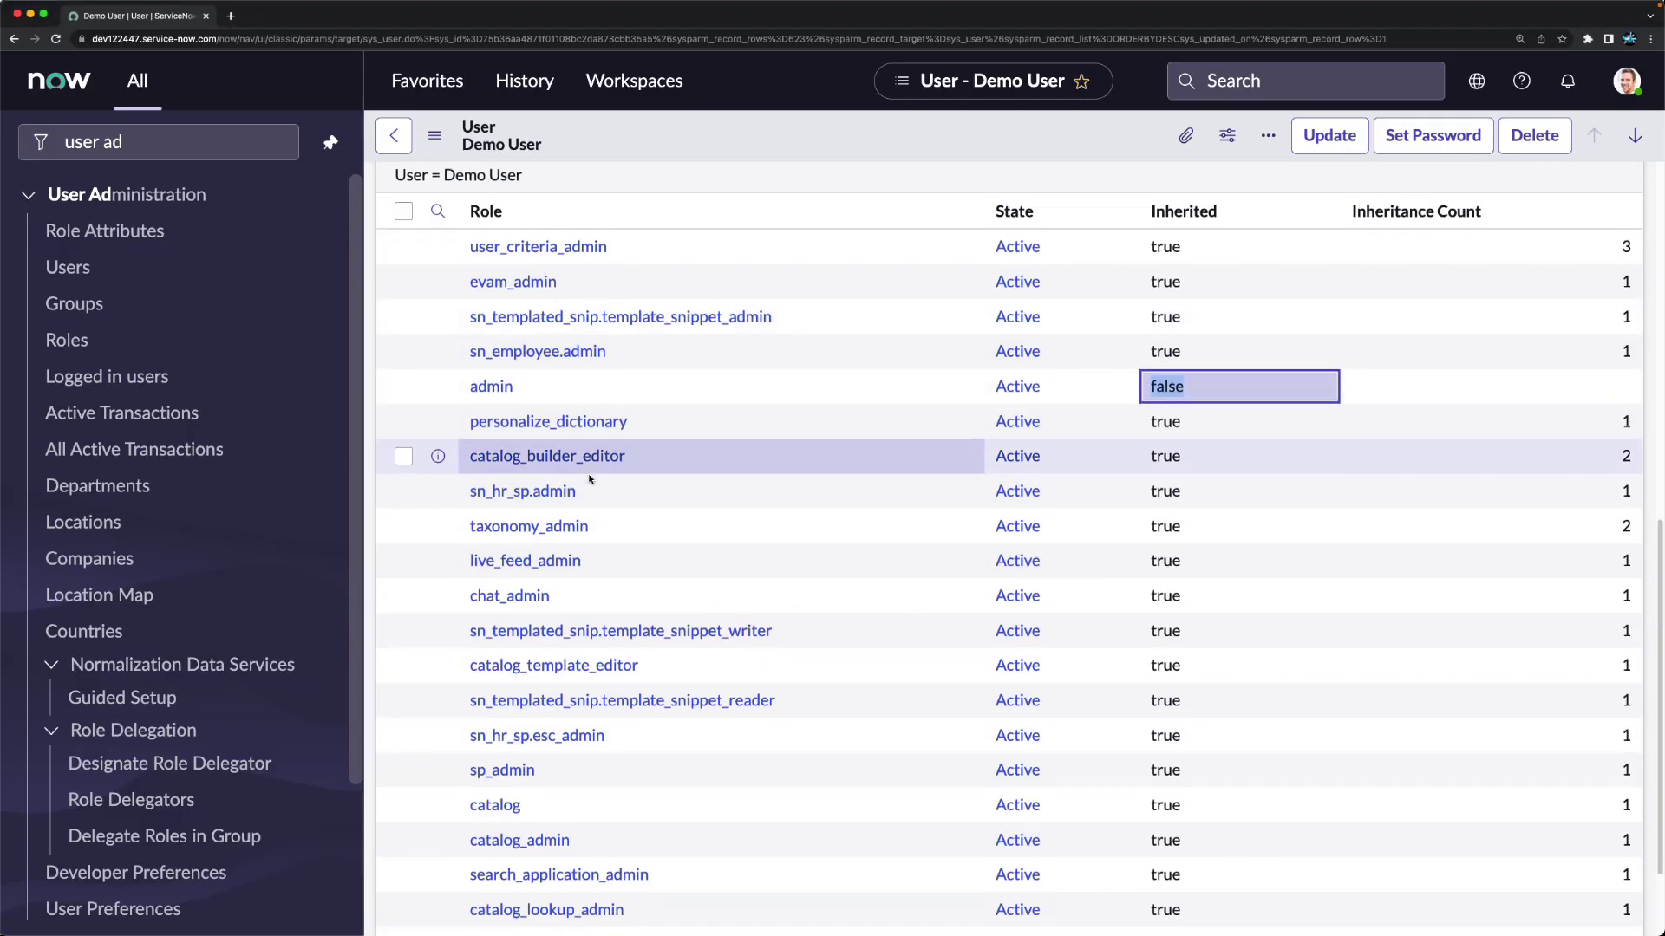
{"action": "scroll", "coordinate": [589, 479], "scroll_direction": "up", "scroll_amount": 8}
{"action": "scroll", "coordinate": [587, 482], "scroll_direction": "down", "scroll_amount": 3}
{"action": "scroll", "coordinate": [584, 484], "scroll_direction": "up", "scroll_amount": 3}
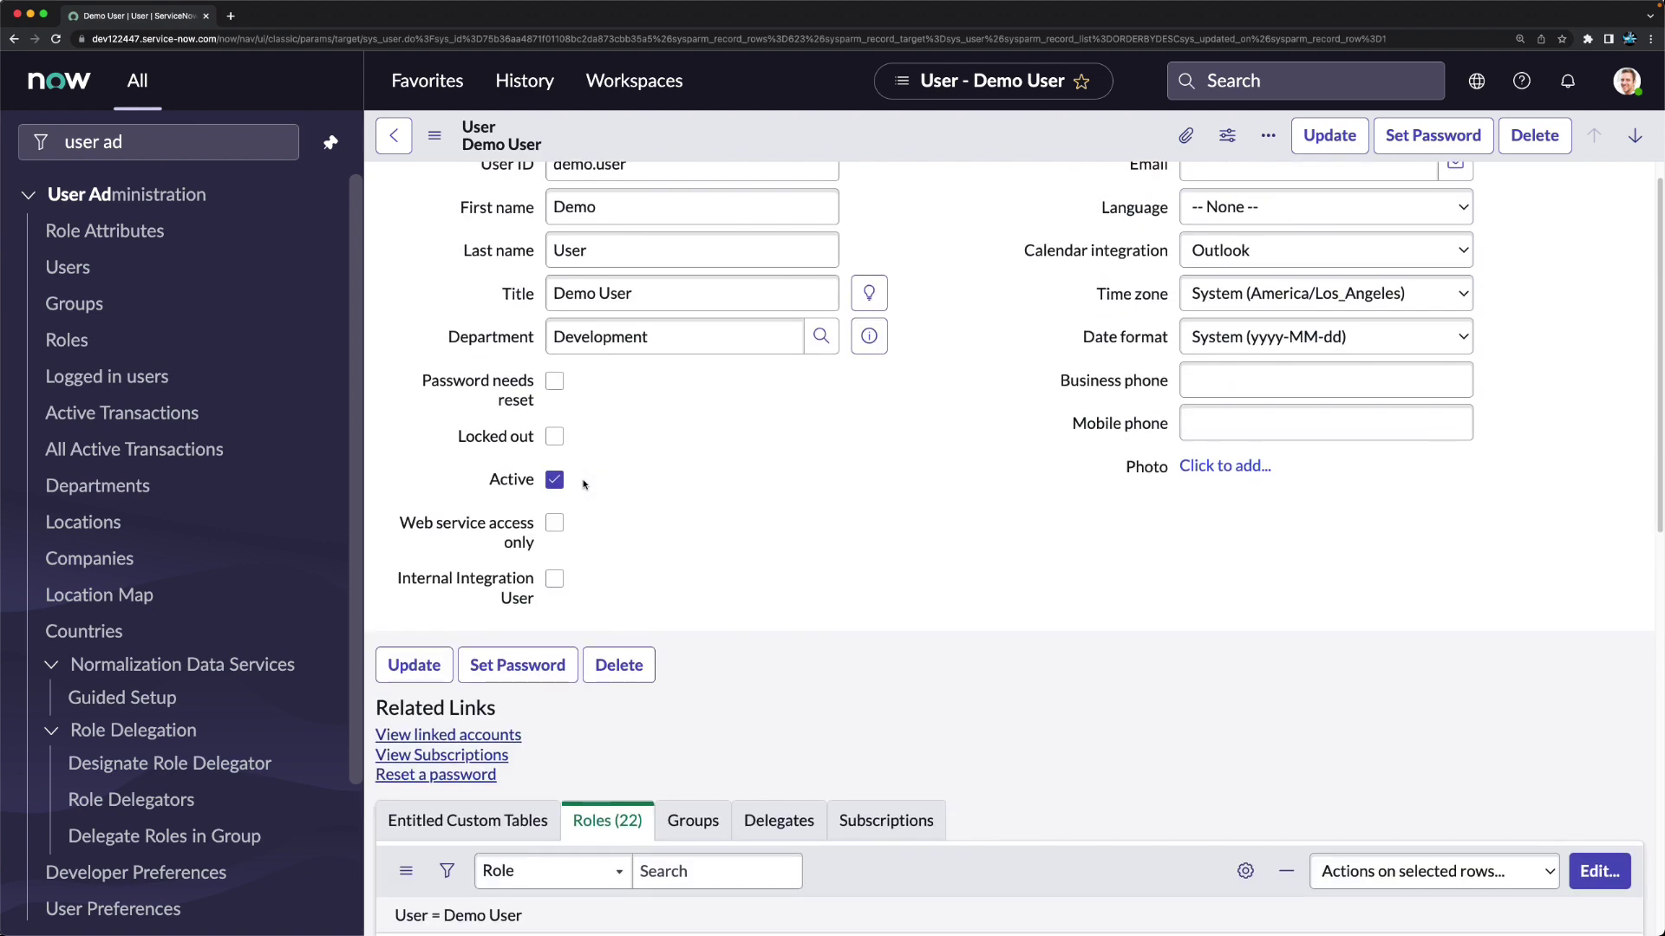
{"action": "scroll", "coordinate": [583, 484], "scroll_direction": "down", "scroll_amount": 2}
{"action": "scroll", "coordinate": [813, 446], "scroll_direction": "up", "scroll_amount": 3}
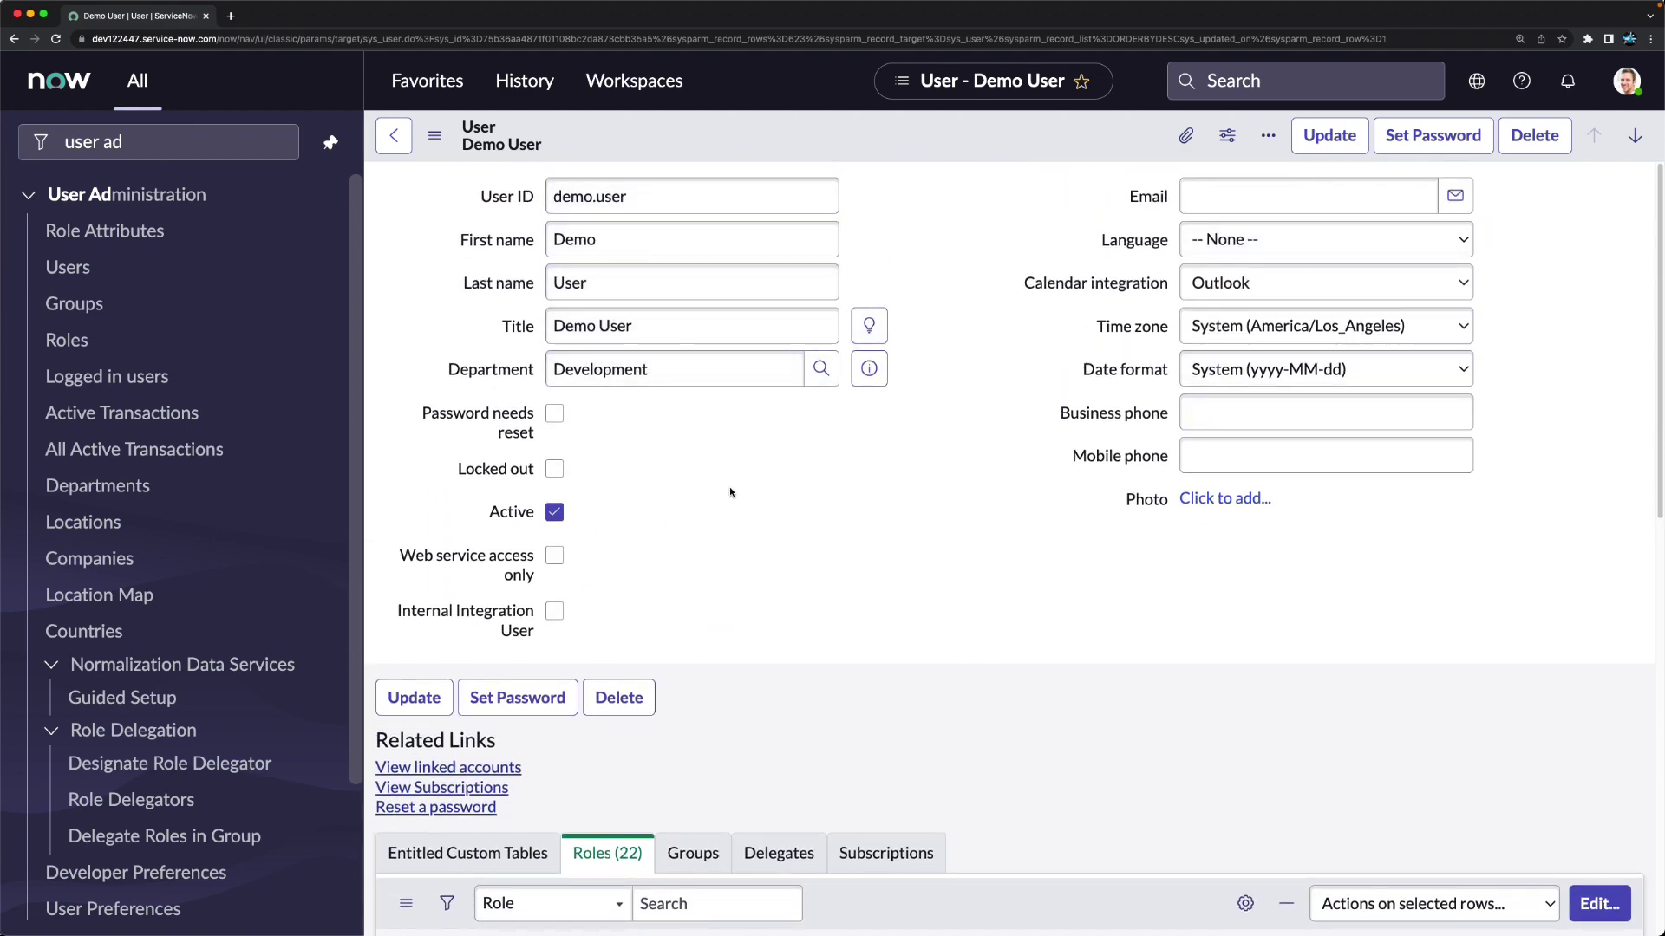
{"action": "scroll", "coordinate": [867, 477], "scroll_direction": "down", "scroll_amount": 10}
{"action": "scroll", "coordinate": [1027, 460], "scroll_direction": "up", "scroll_amount": 7}
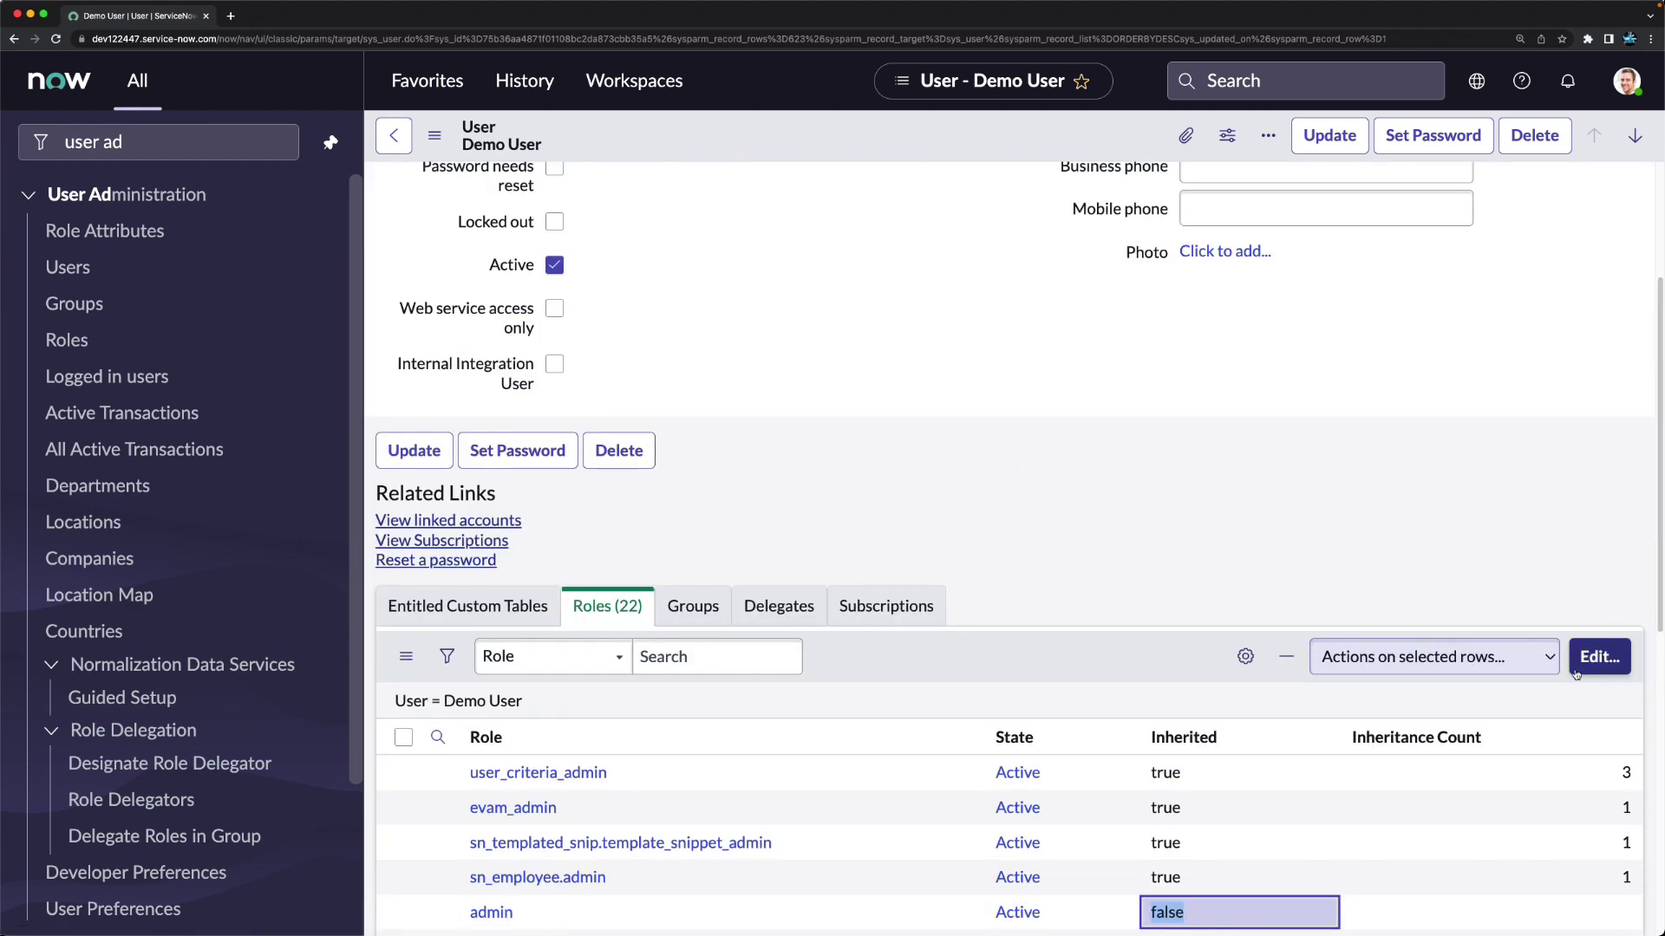
{"action": "left_click", "coordinate": [1598, 657]}
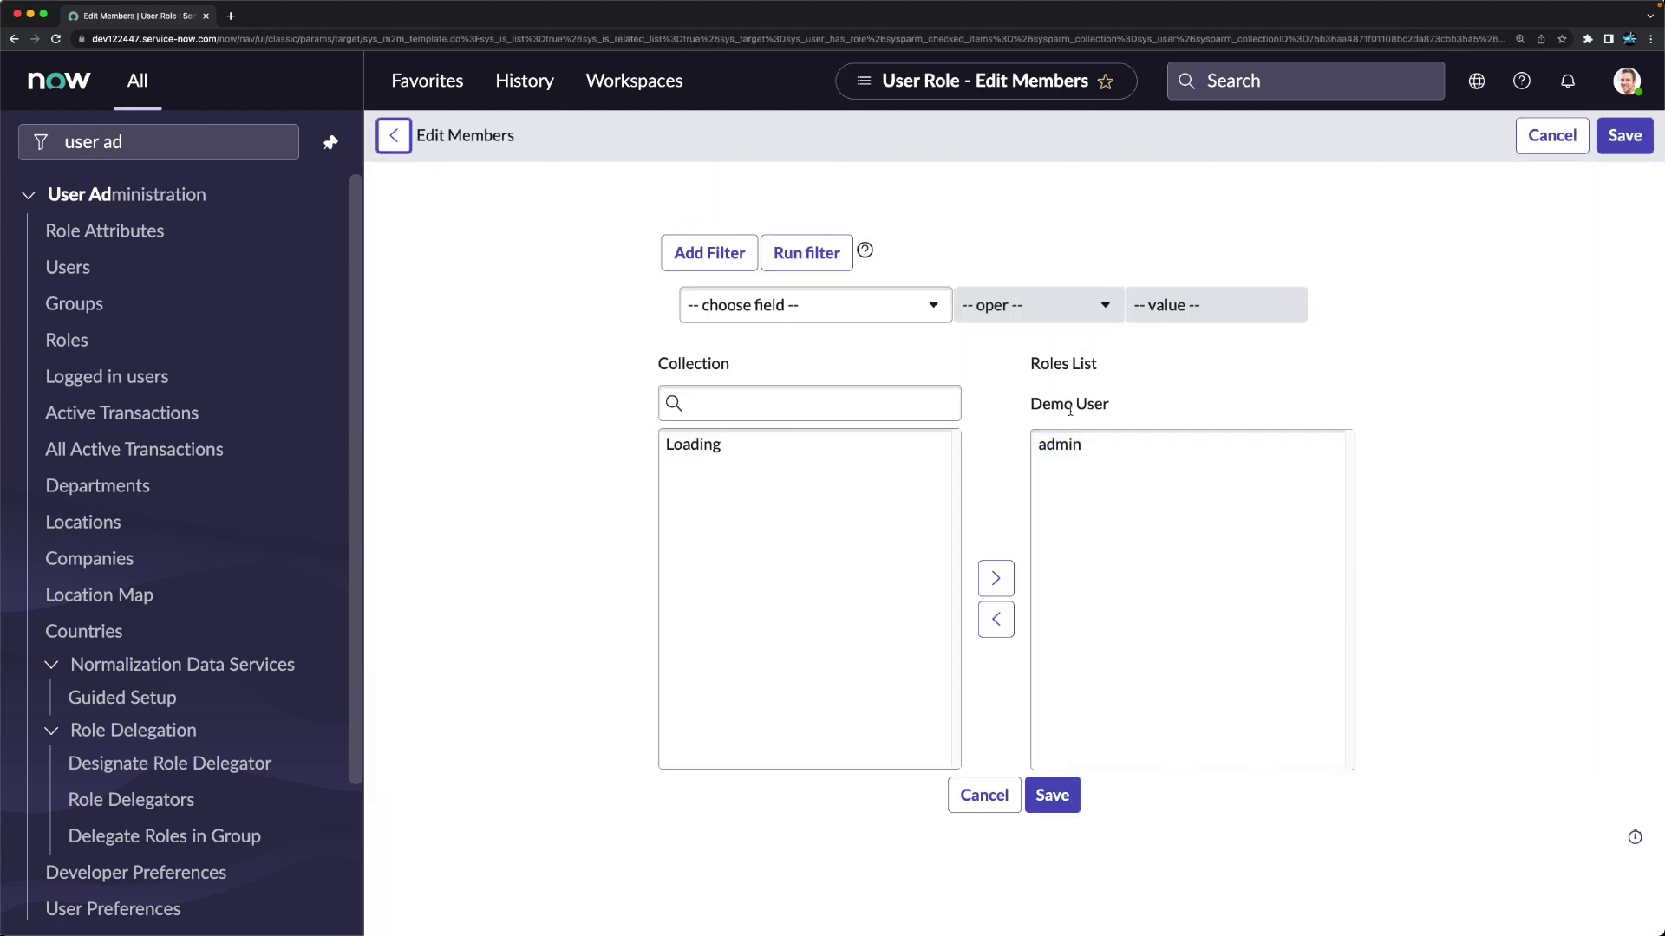
{"action": "left_click", "coordinate": [1070, 452]}
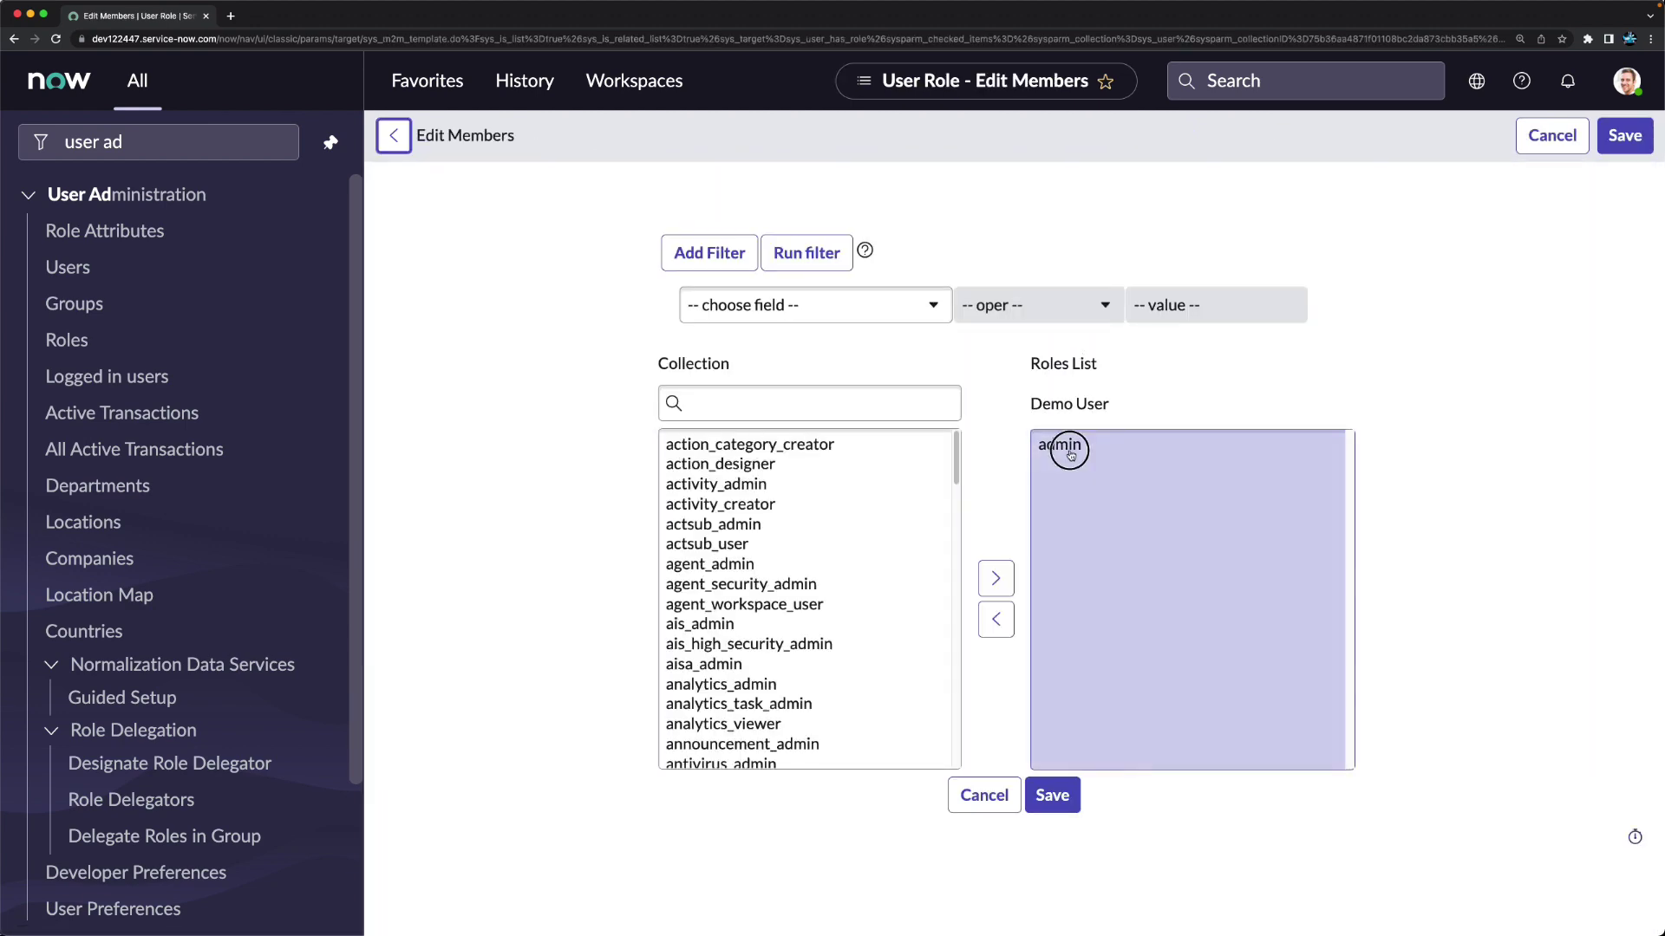
{"action": "double_click", "coordinate": [1070, 452]}
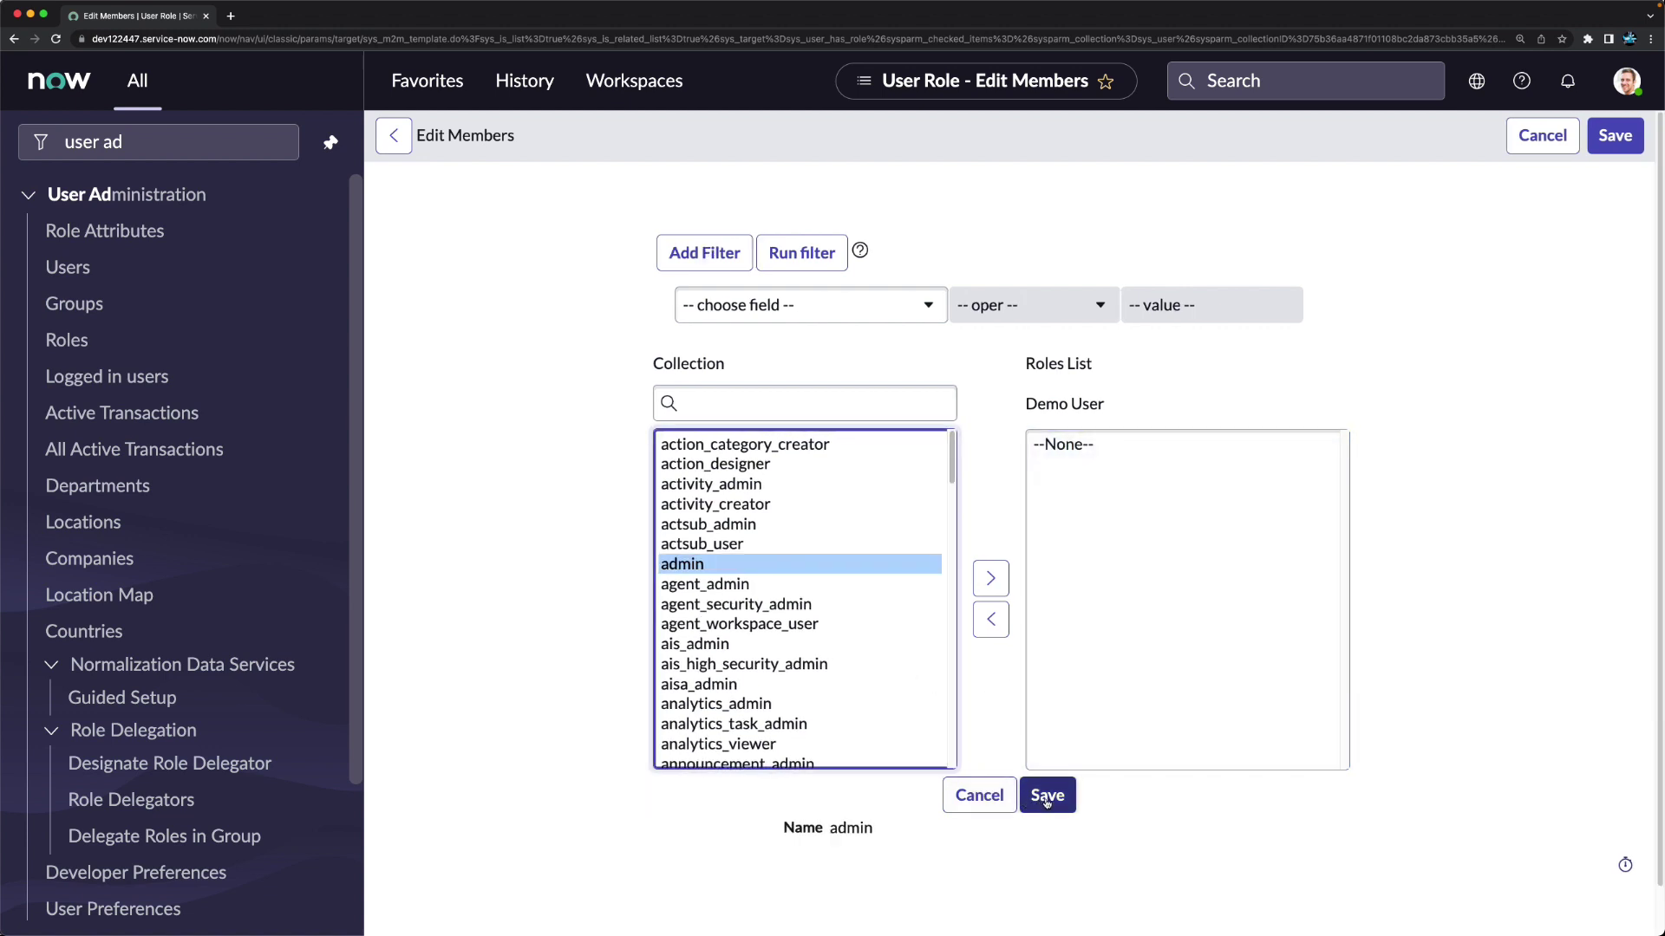
{"action": "left_click", "coordinate": [1047, 802]}
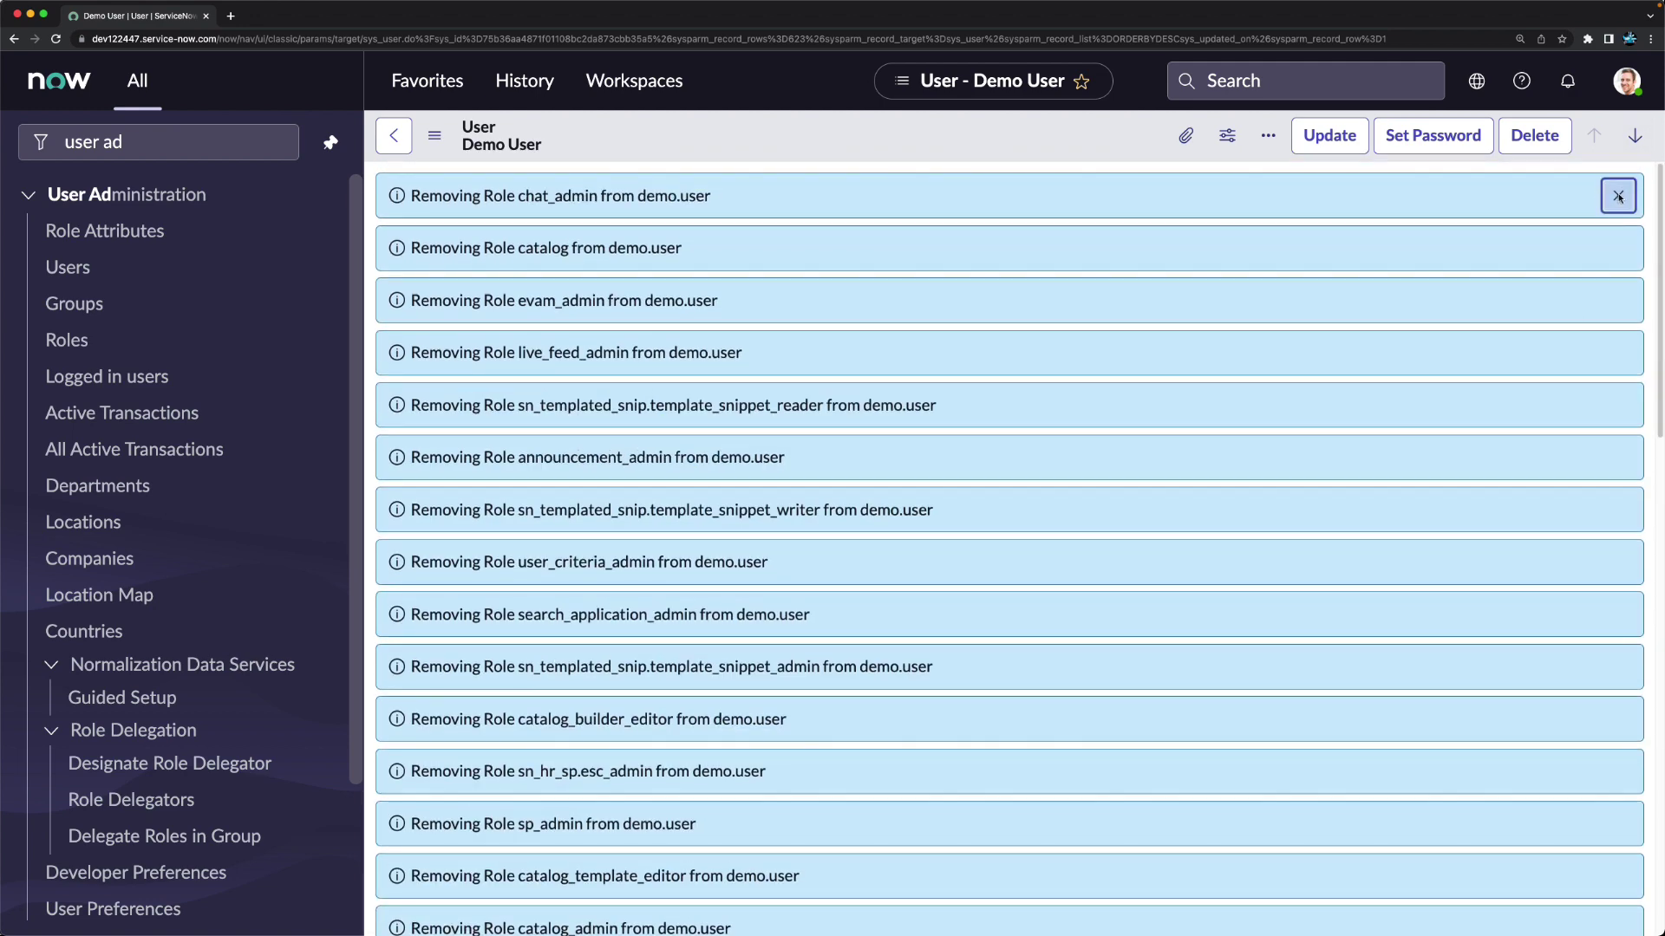
- Dismiss the role removal messages and reopen Demo User's role editor
{"action": "left_click", "coordinate": [1618, 196]}
{"action": "scroll", "coordinate": [855, 479], "scroll_direction": "down", "scroll_amount": 5}
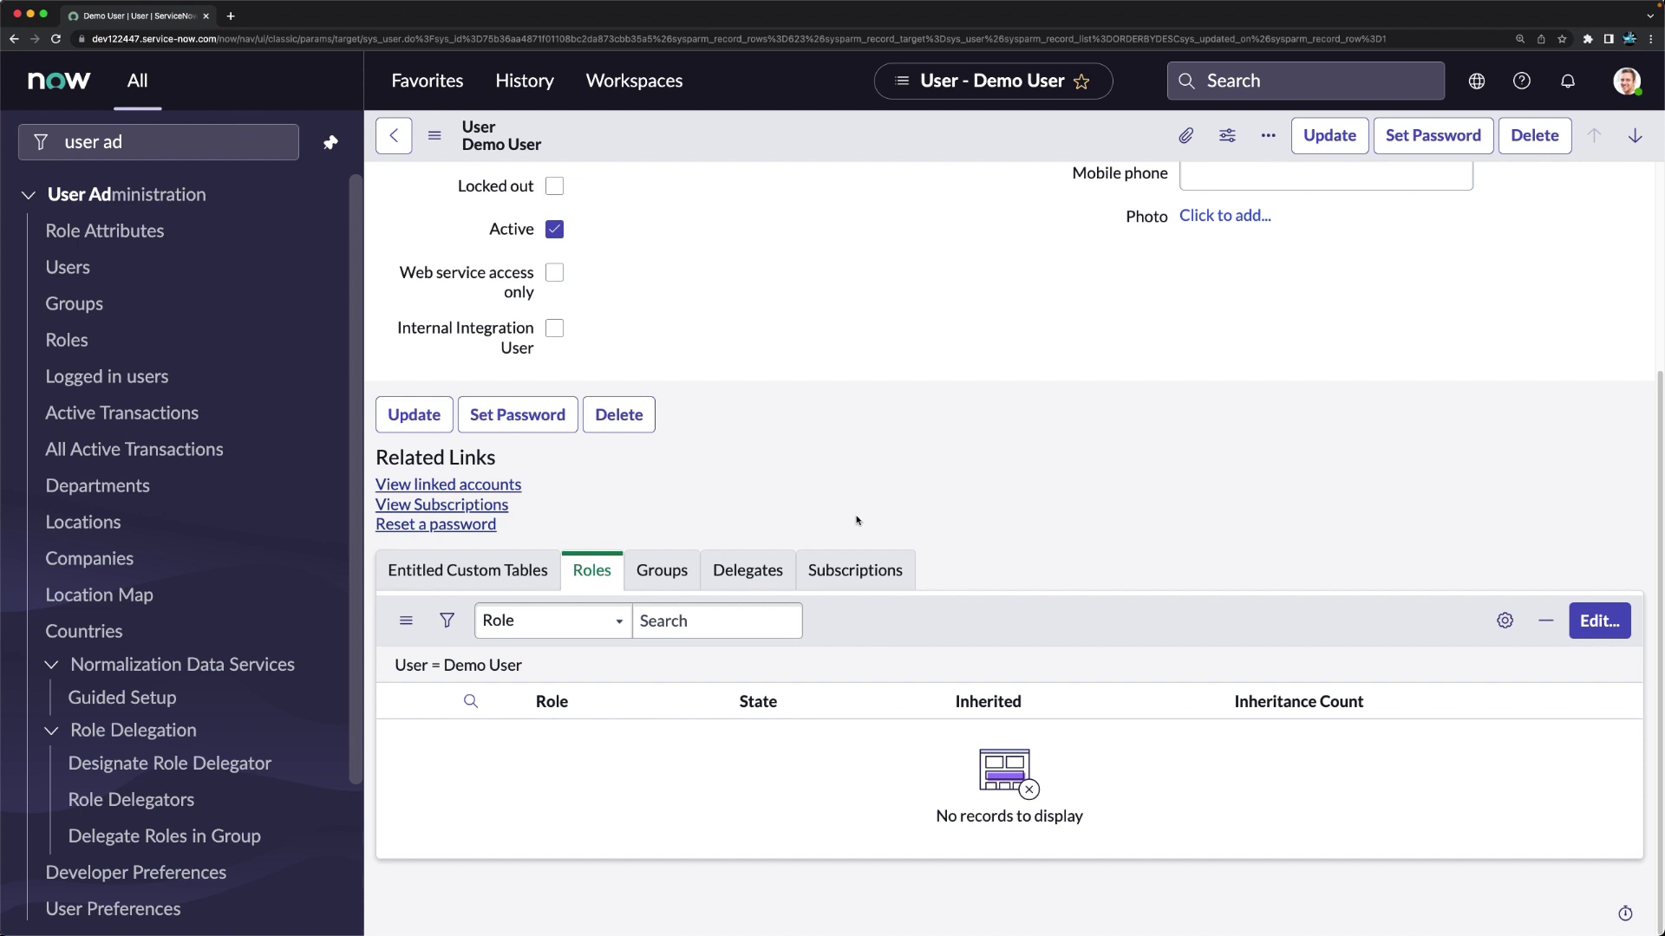
{"action": "left_click", "coordinate": [1602, 624]}
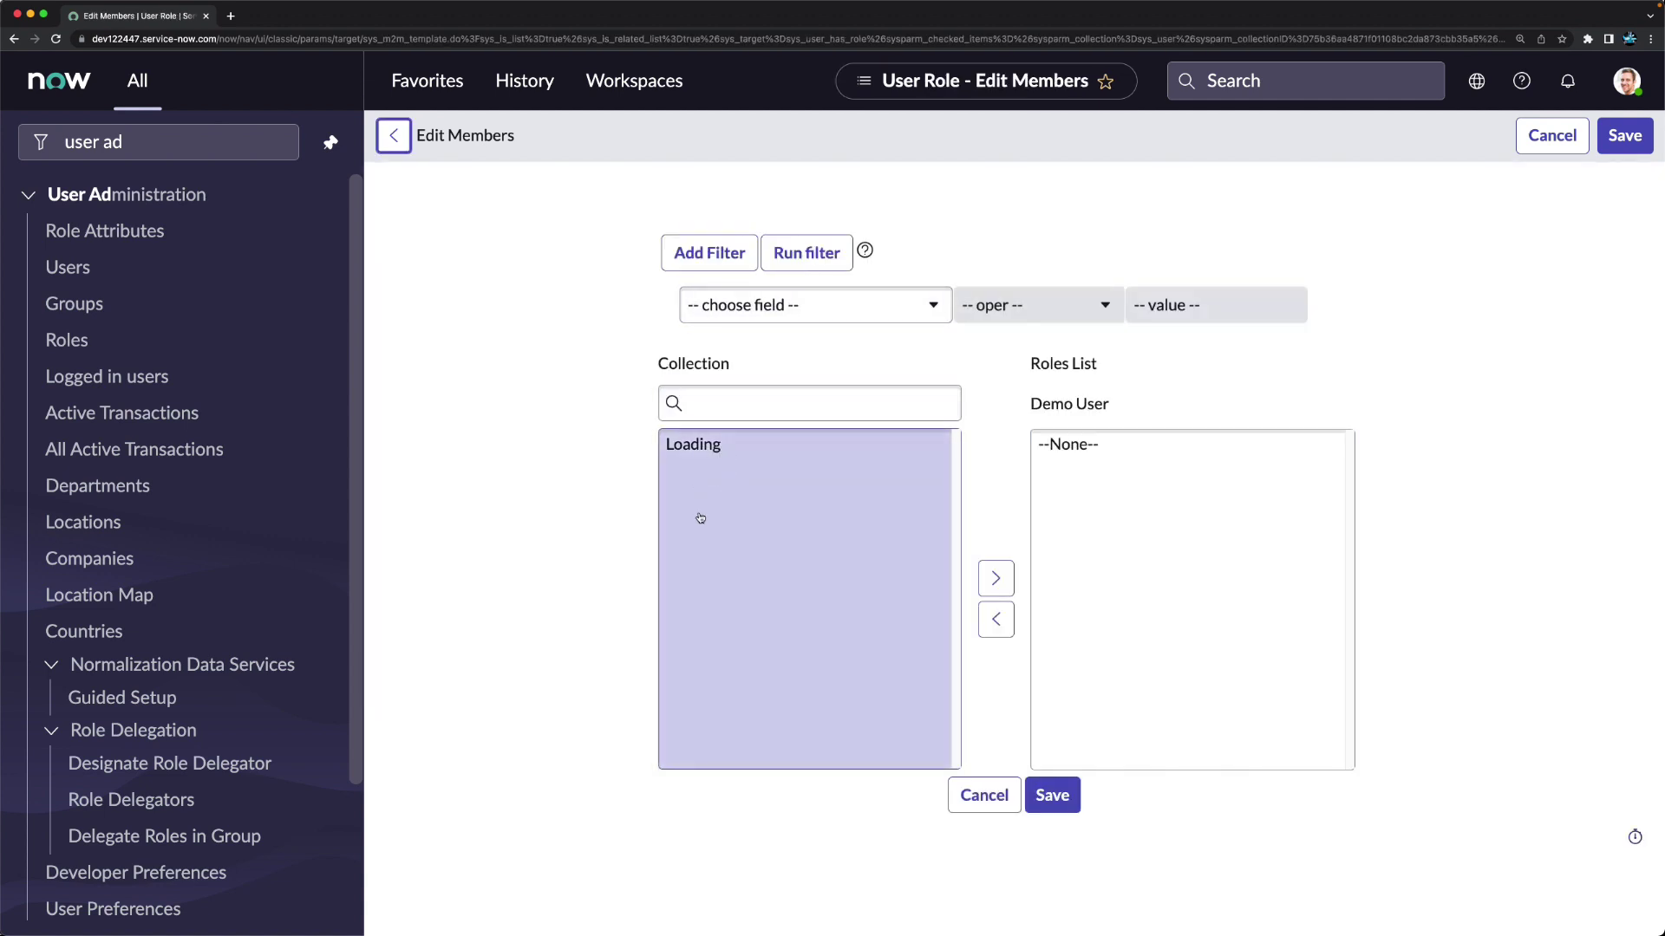
- Add admin back to Demo User's Roles List
{"action": "left_click", "coordinate": [694, 564]}
{"action": "left_click", "coordinate": [995, 578]}
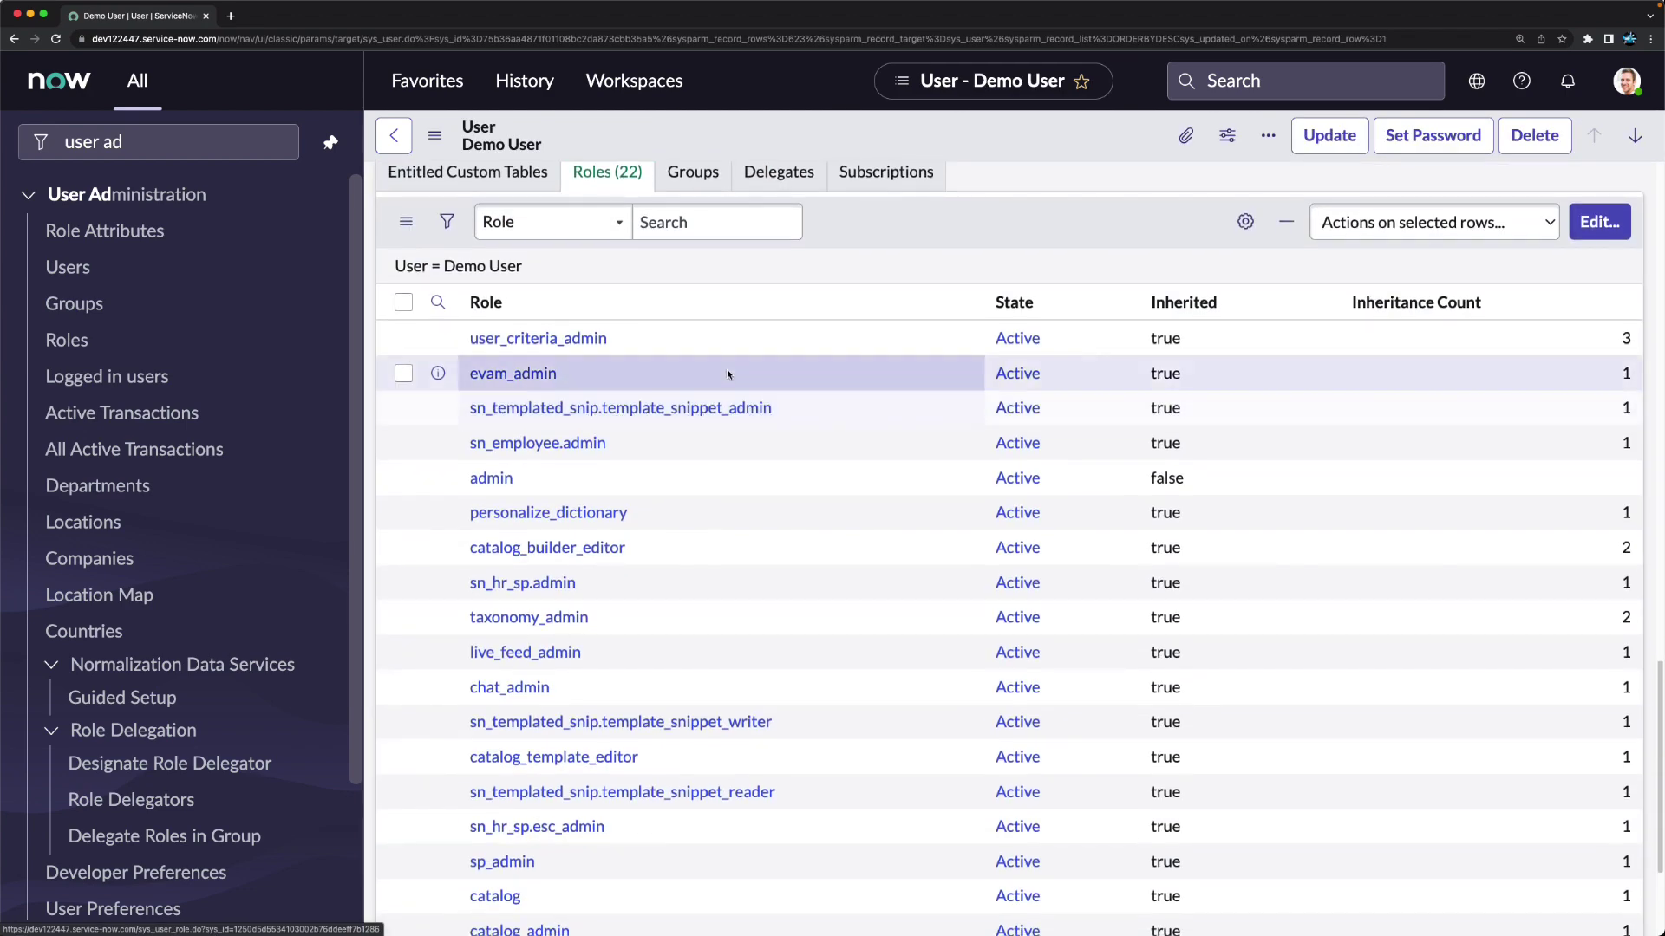
{"action": "scroll", "coordinate": [727, 374], "scroll_direction": "up", "scroll_amount": 2}
{"action": "scroll", "coordinate": [726, 374], "scroll_direction": "down", "scroll_amount": 5}
- Open the admin role record and review its details
{"action": "left_click", "coordinate": [498, 260]}
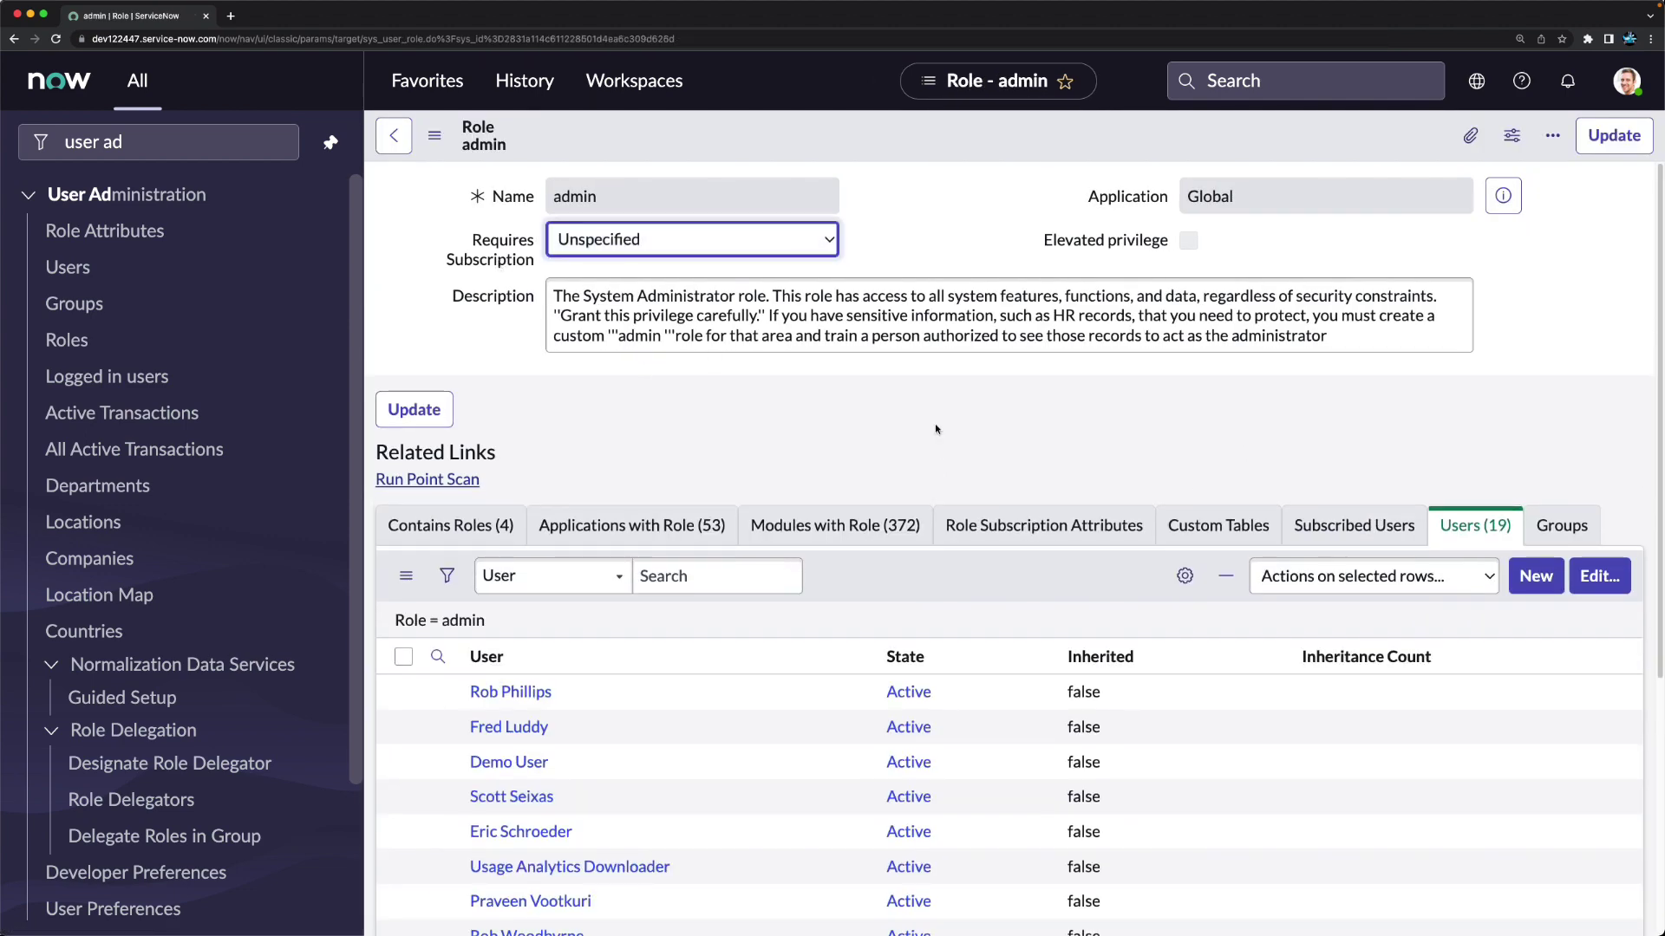
{"action": "scroll", "coordinate": [654, 380], "scroll_direction": "down", "scroll_amount": 5}
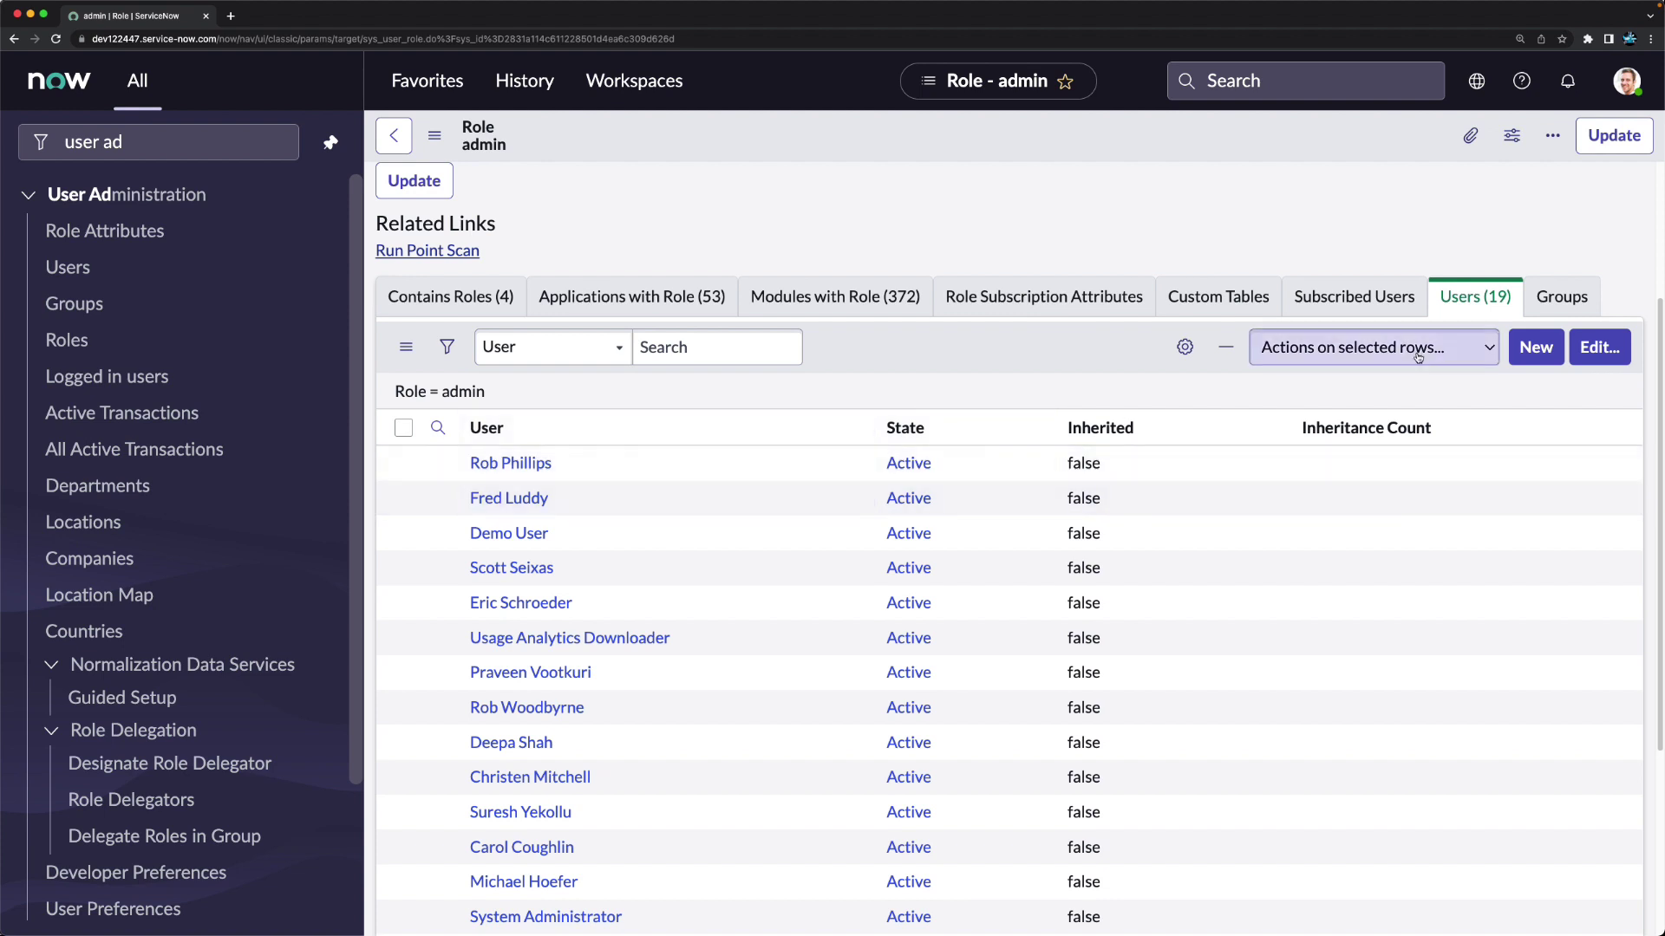
{"action": "scroll", "coordinate": [798, 483], "scroll_direction": "down", "scroll_amount": 5}
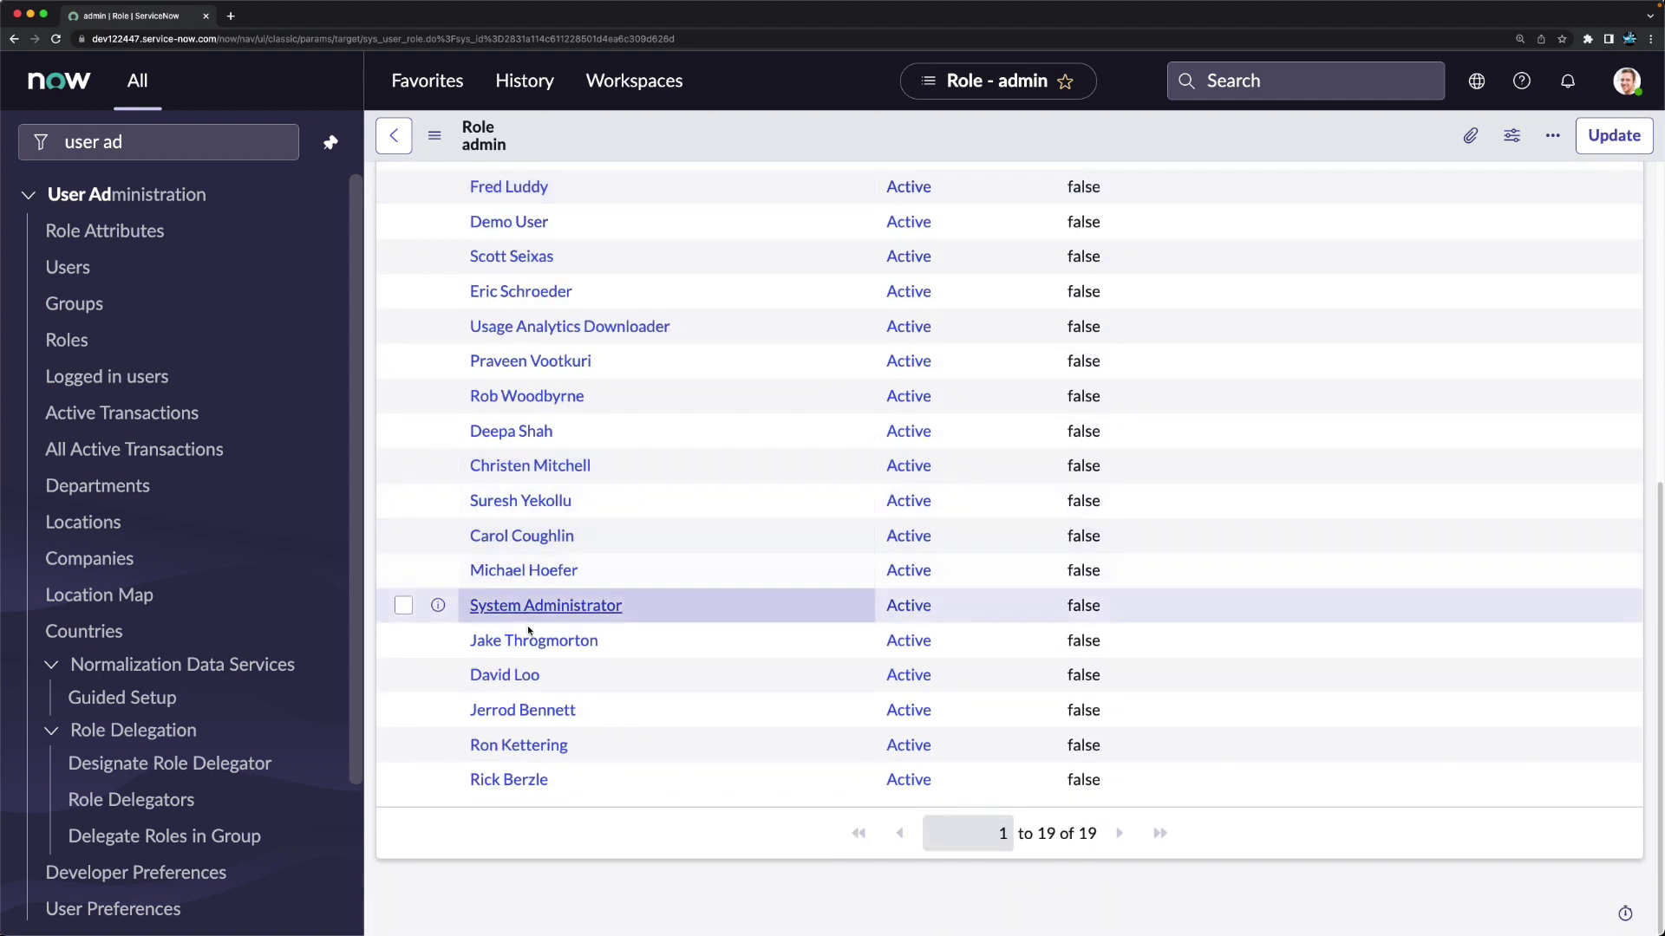
{"action": "scroll", "coordinate": [654, 576], "scroll_direction": "up", "scroll_amount": 3}
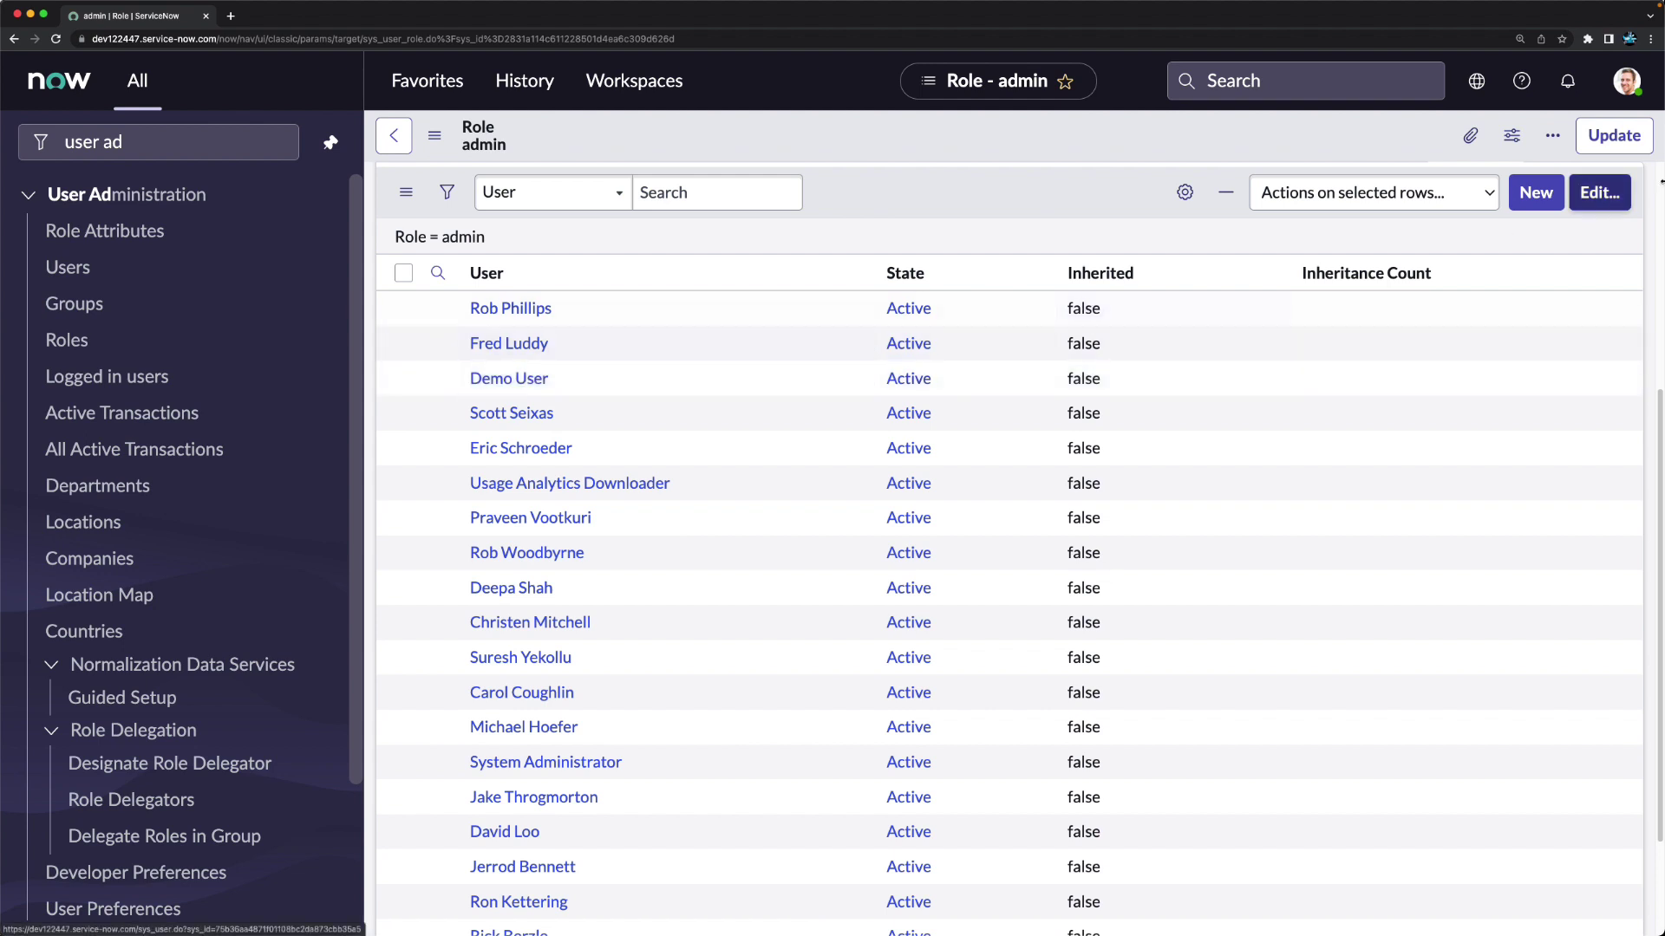
- Remove Demo User from the admin role's users and save, leaving 18 users
{"action": "left_click", "coordinate": [1602, 193]}
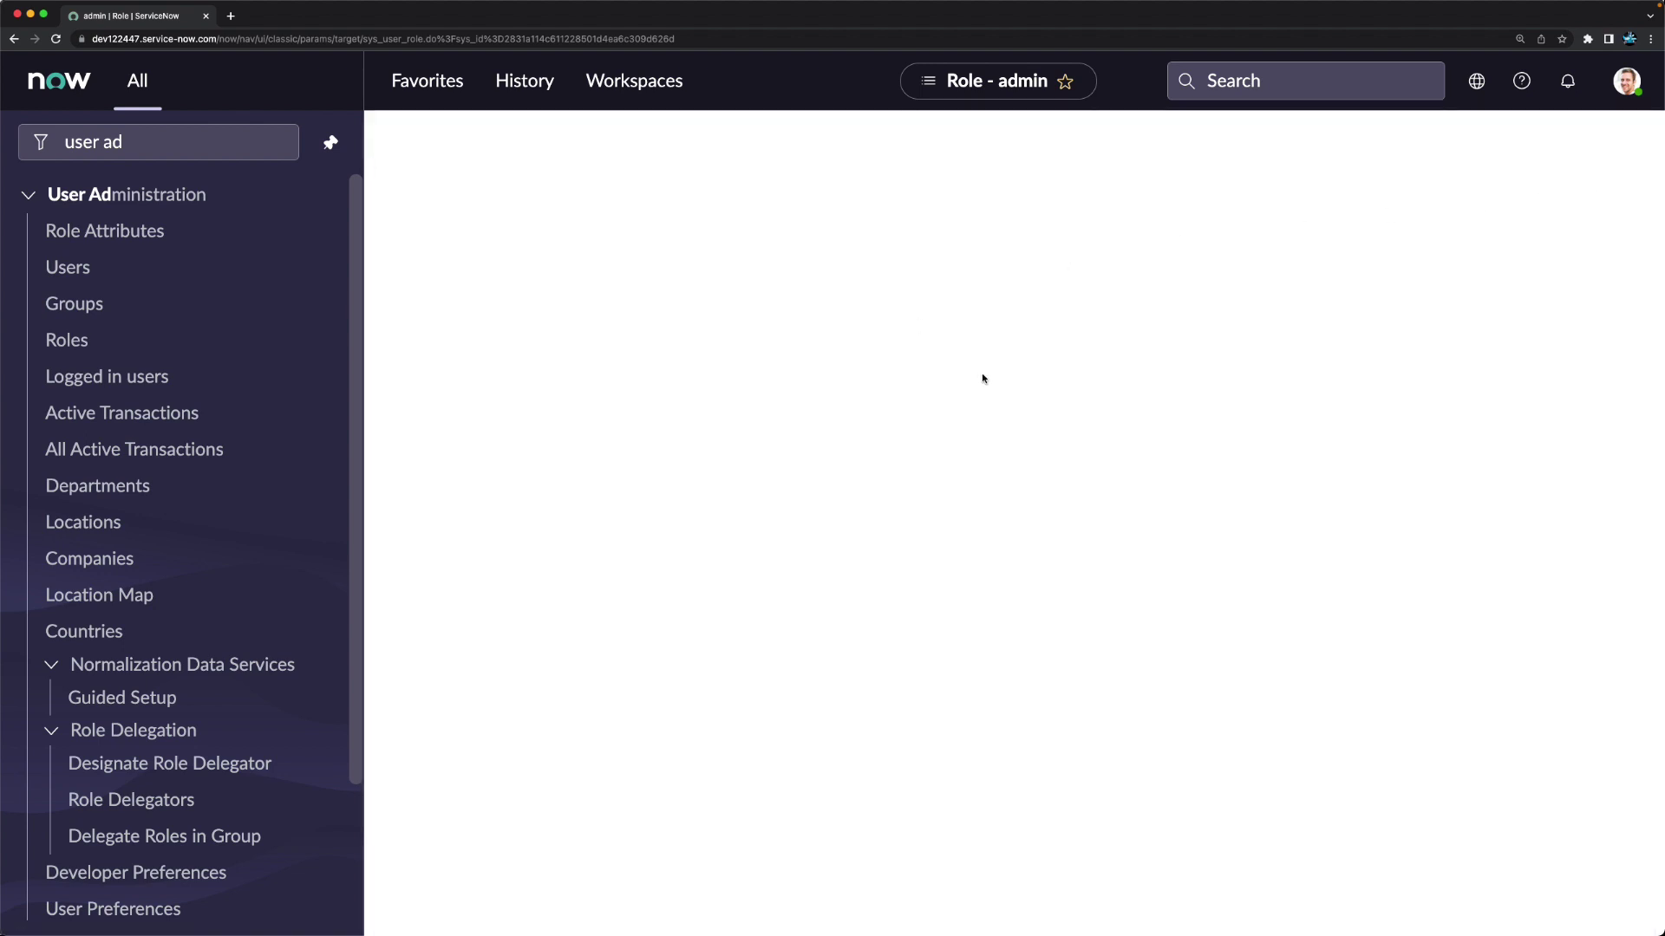
{"action": "scroll", "coordinate": [1118, 528], "scroll_direction": "down", "scroll_amount": 2}
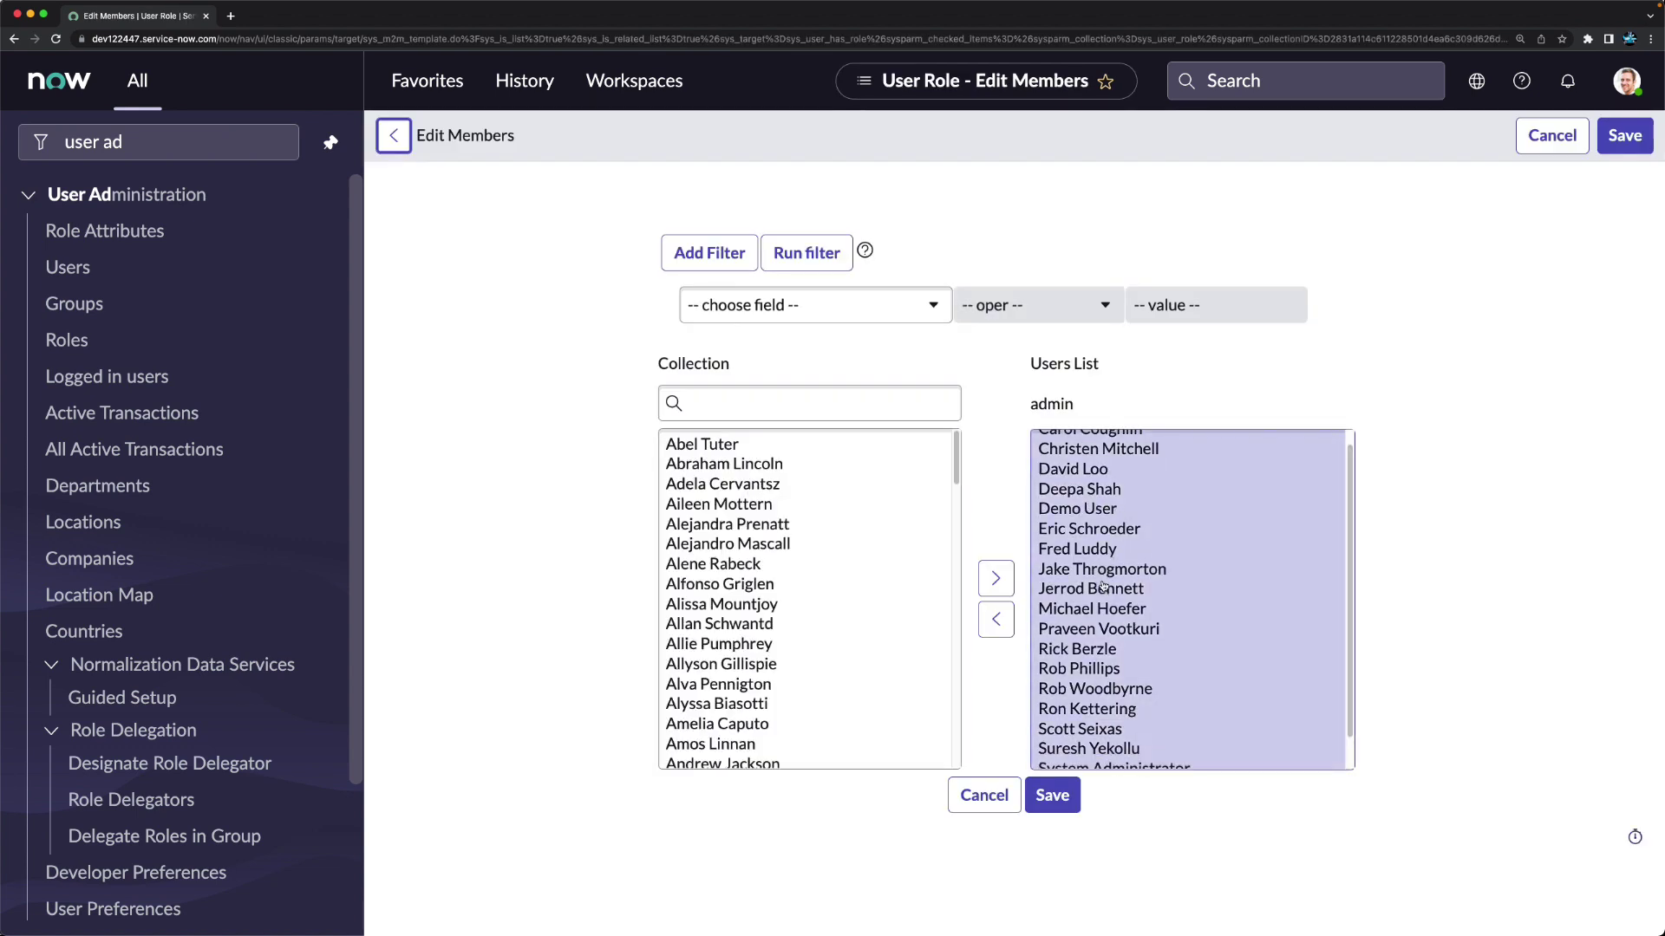
{"action": "scroll", "coordinate": [1101, 502], "scroll_direction": "up", "scroll_amount": 2}
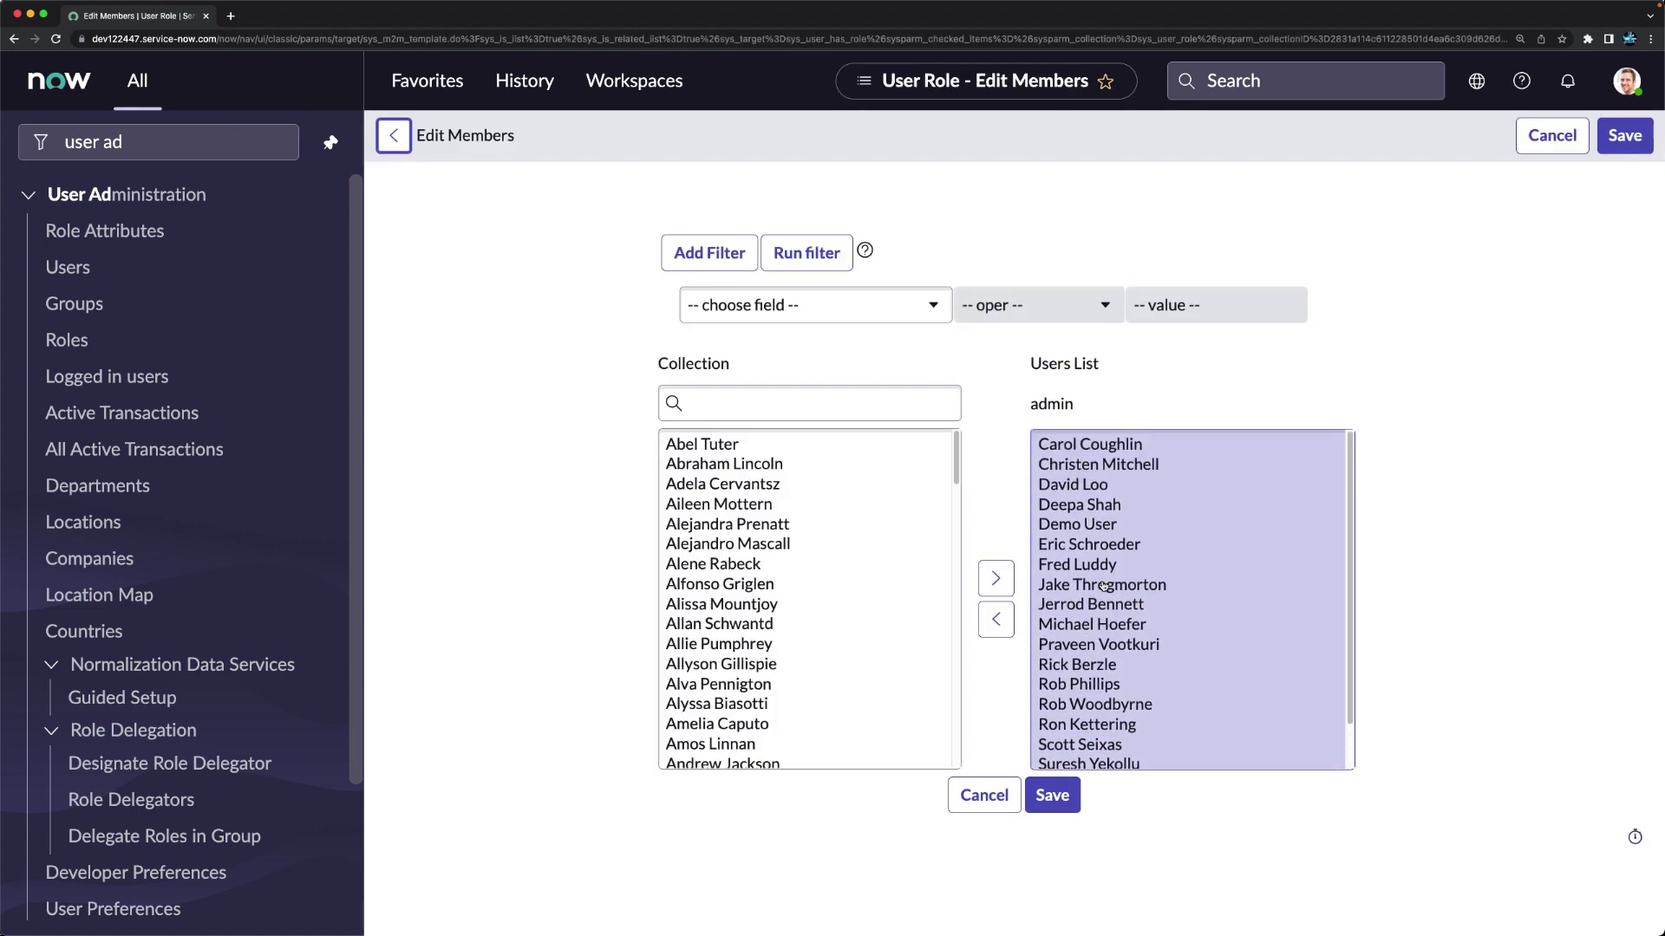
{"action": "left_click", "coordinate": [1084, 530]}
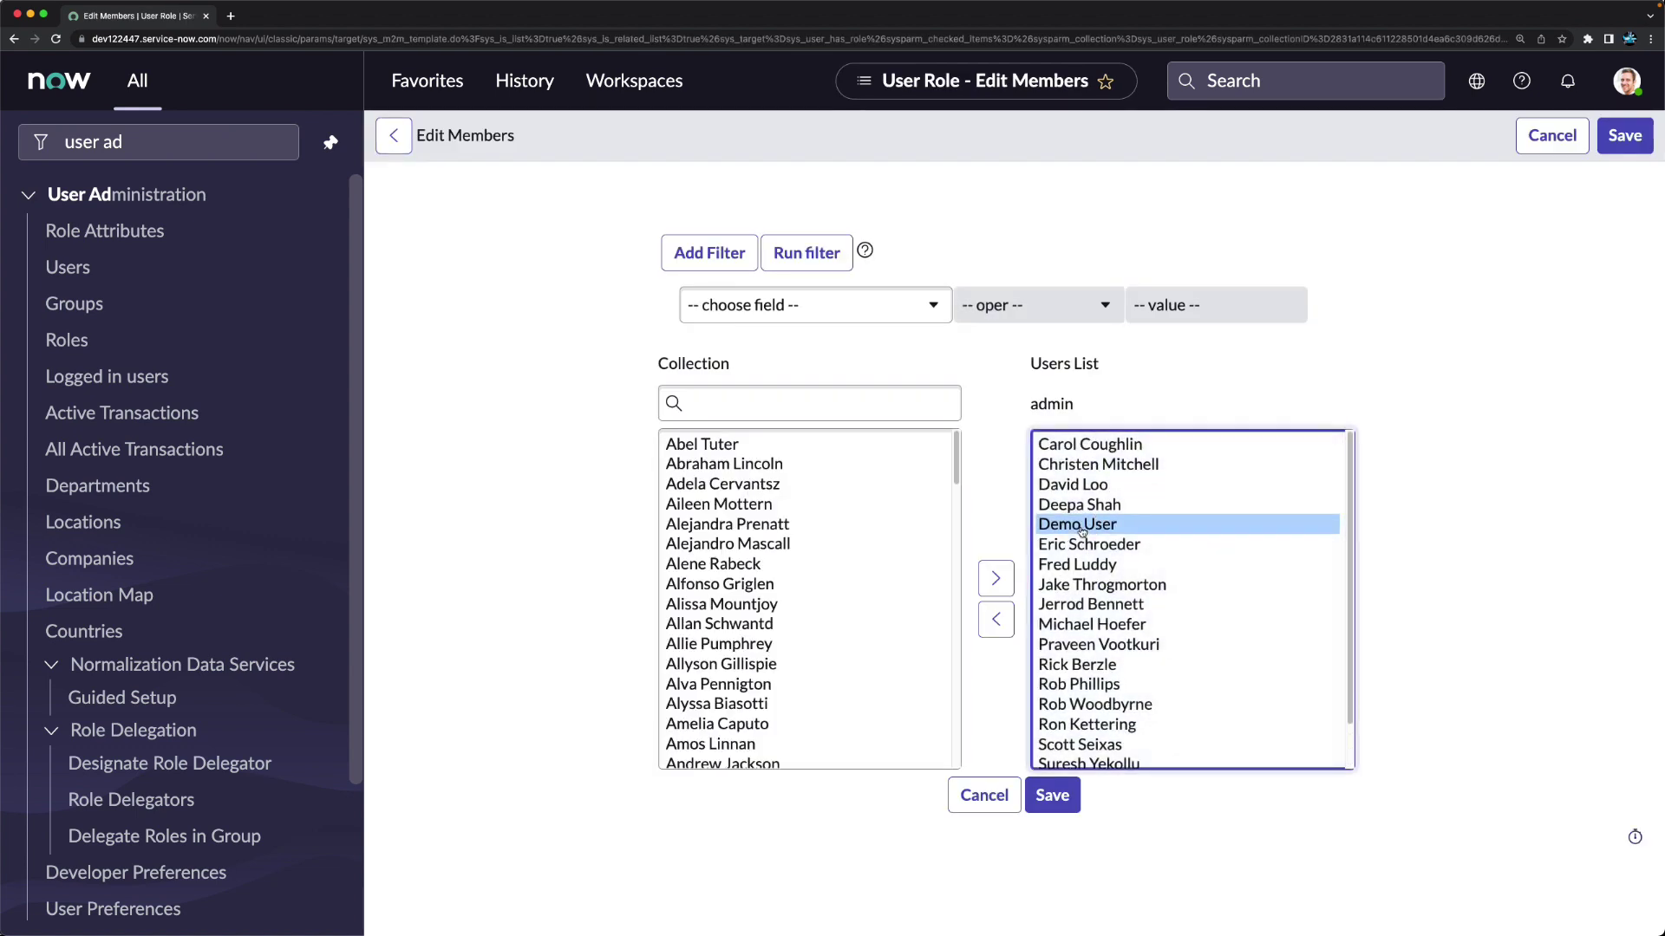
{"action": "left_click", "coordinate": [990, 619]}
{"action": "left_click", "coordinate": [1036, 795]}
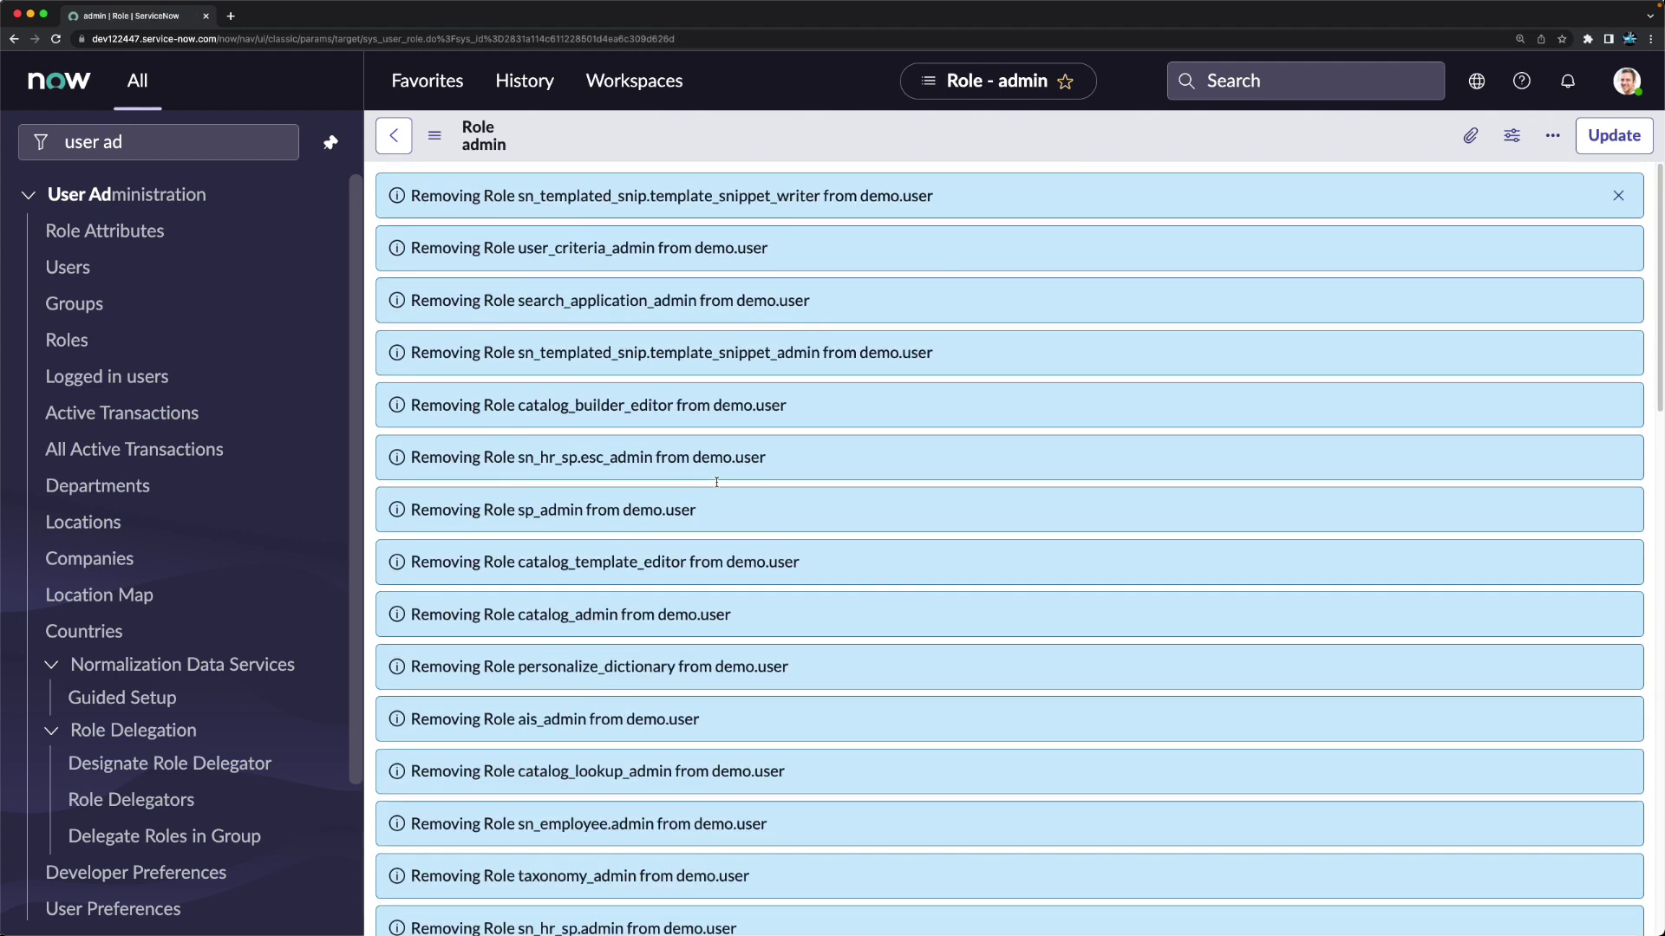
{"action": "left_click", "coordinate": [1603, 203]}
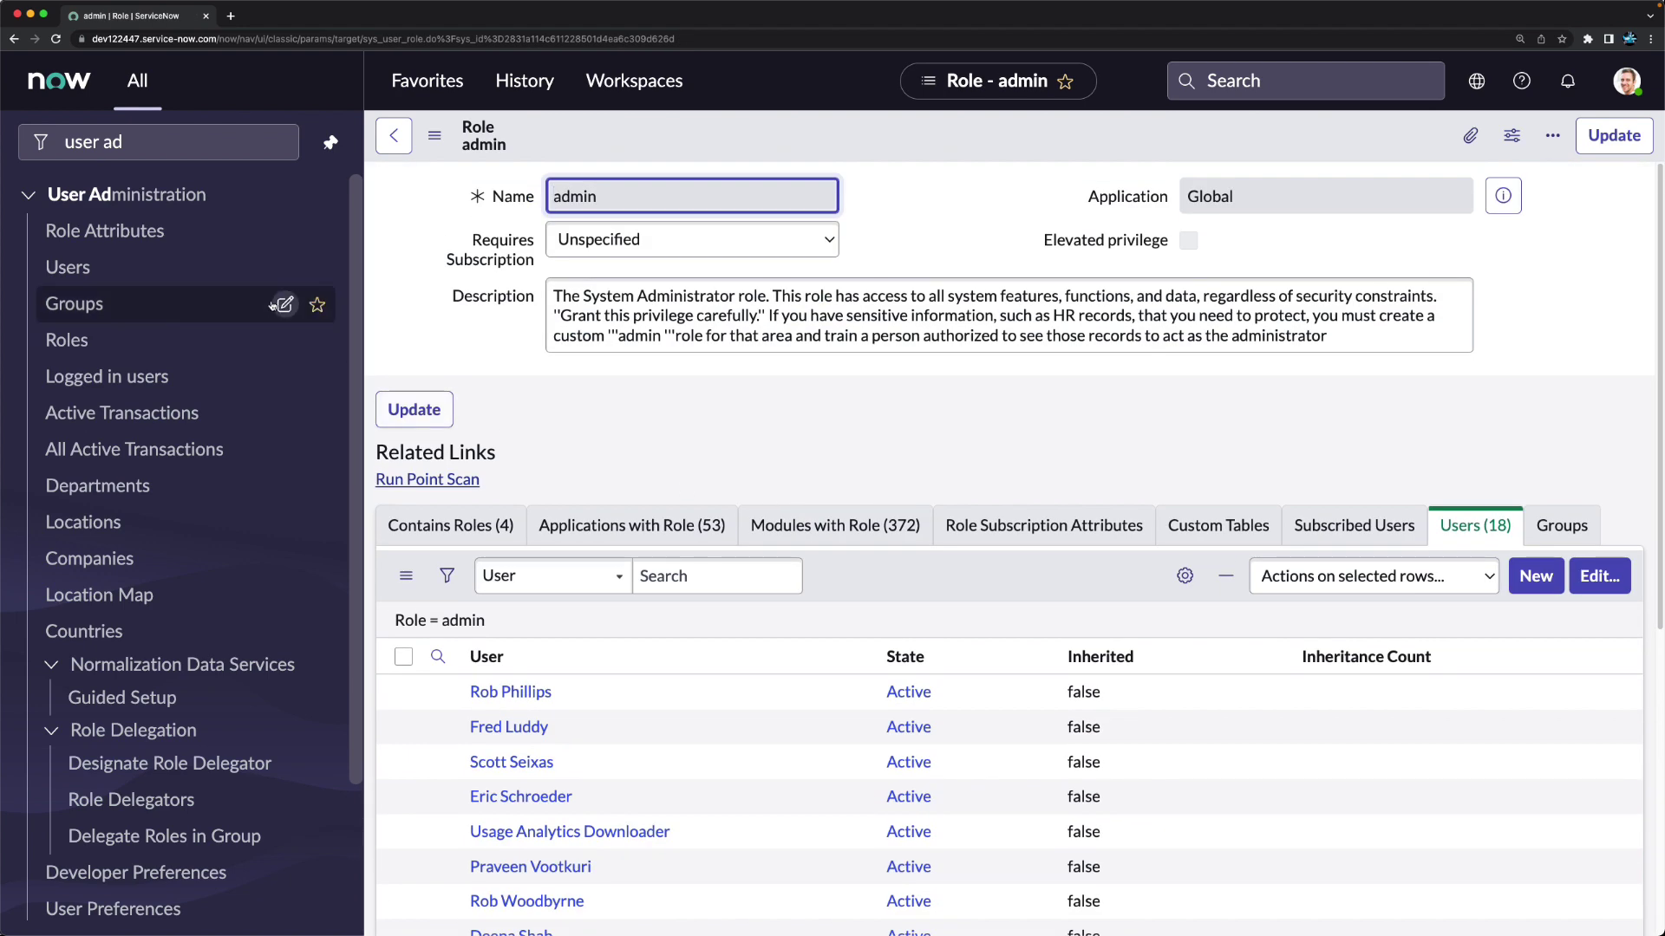
{"action": "left_click", "coordinate": [93, 275]}
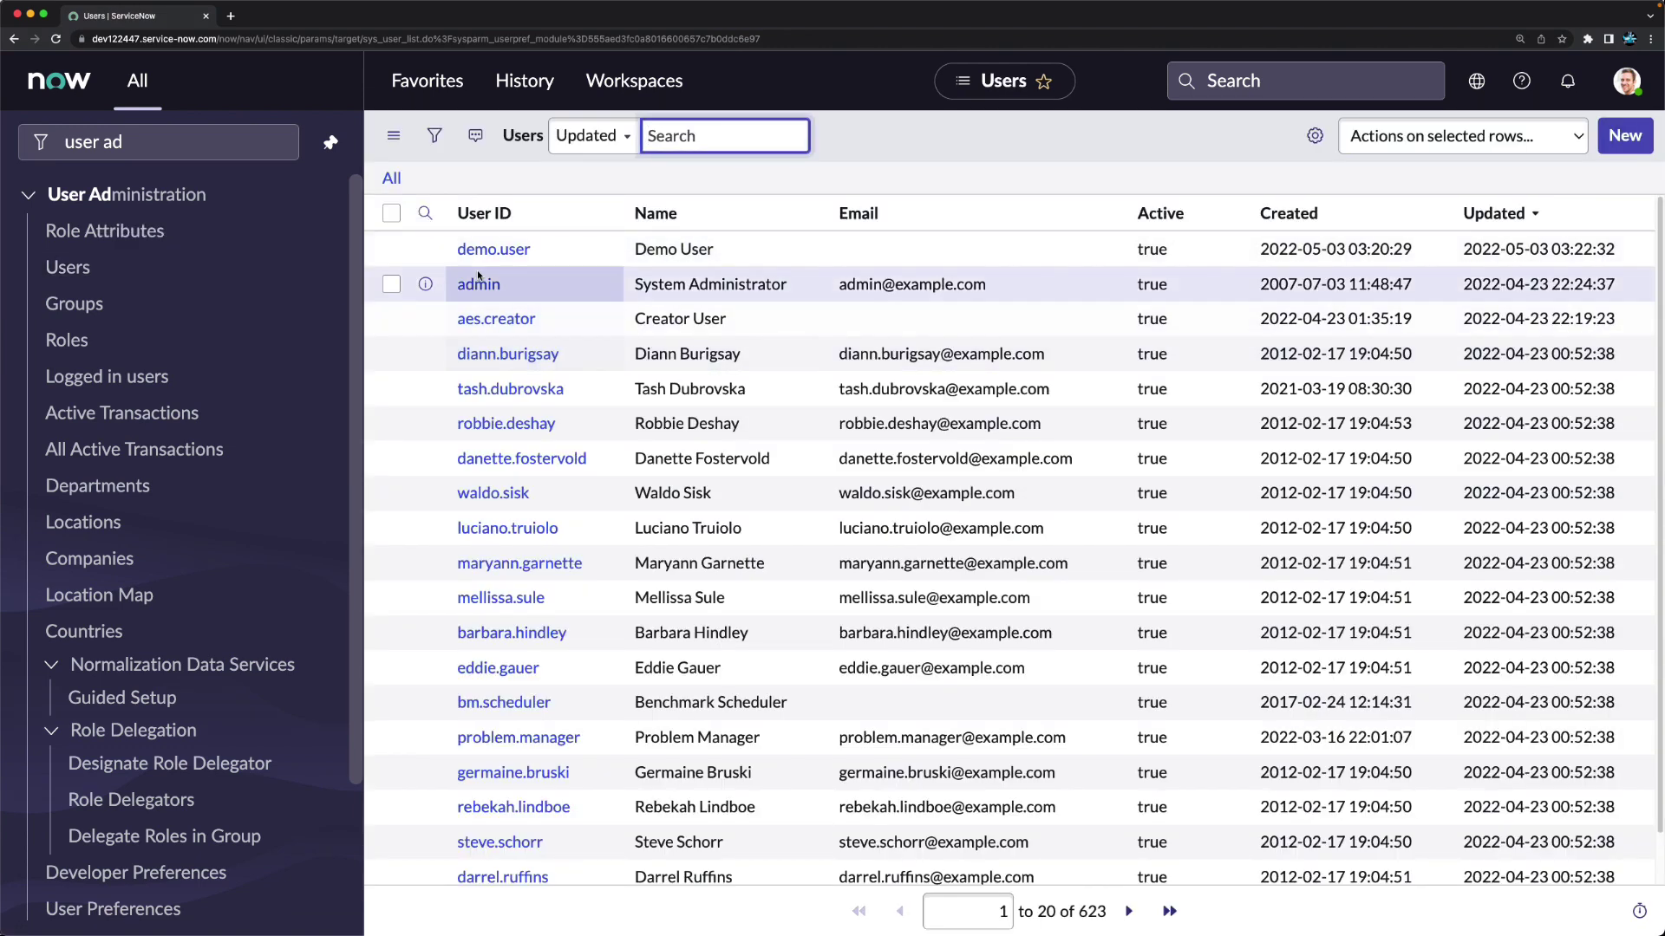
- Open the demo.user record from the Users list and scroll to its Roles
{"action": "double_click", "coordinate": [487, 261]}
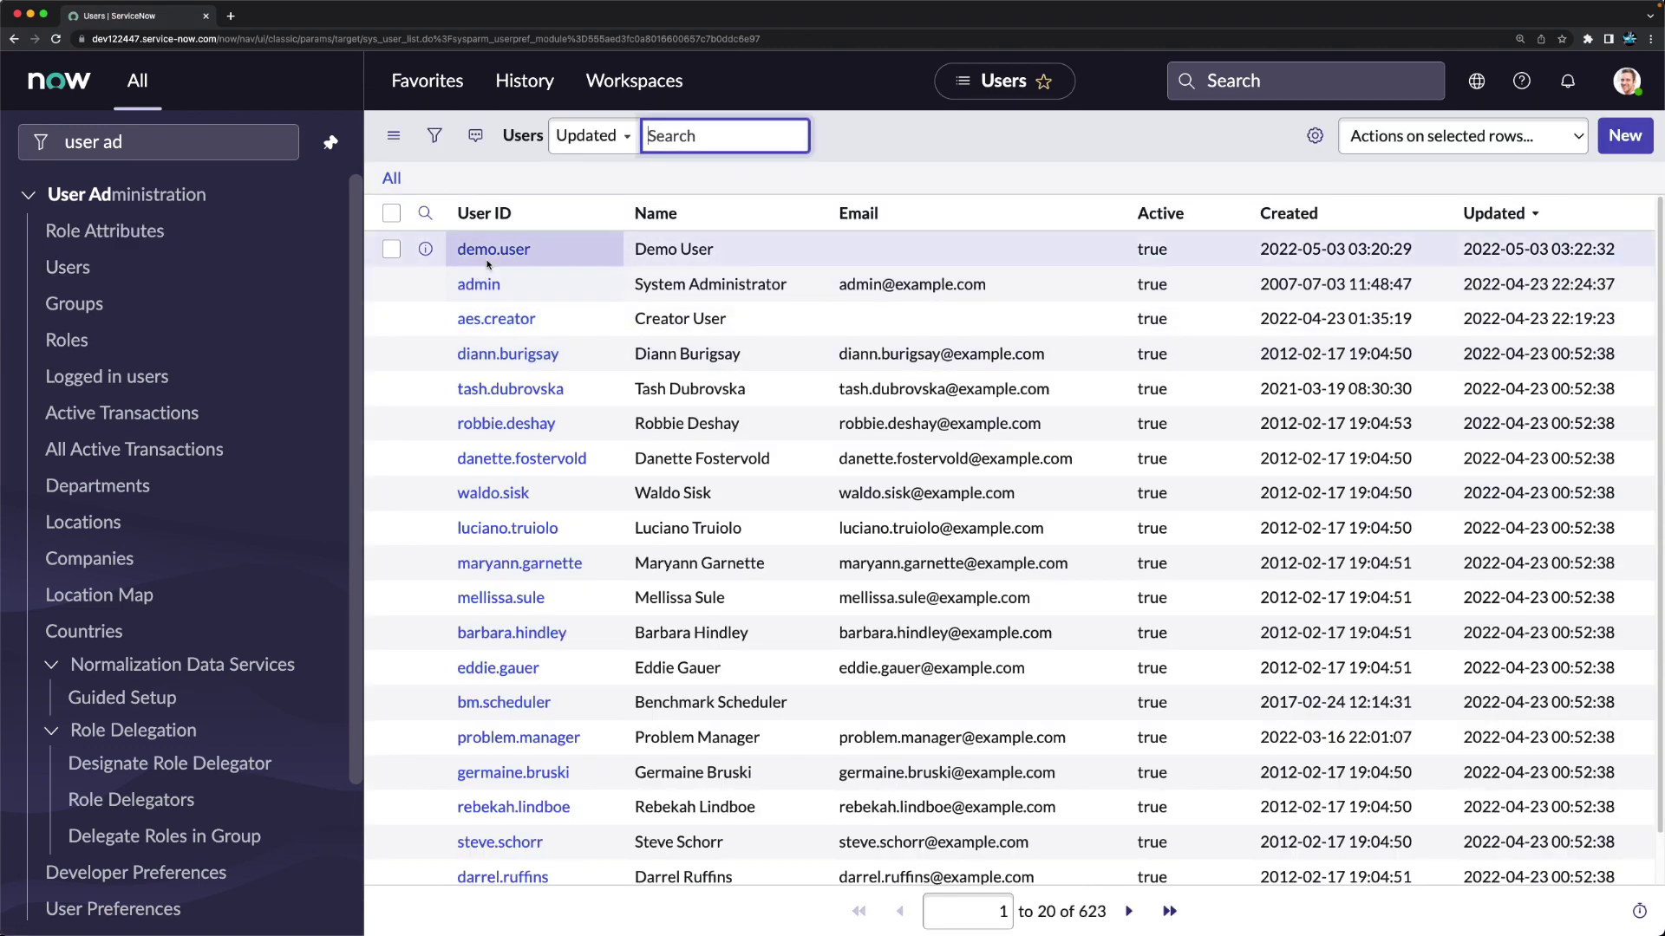
{"action": "left_click", "coordinate": [501, 250]}
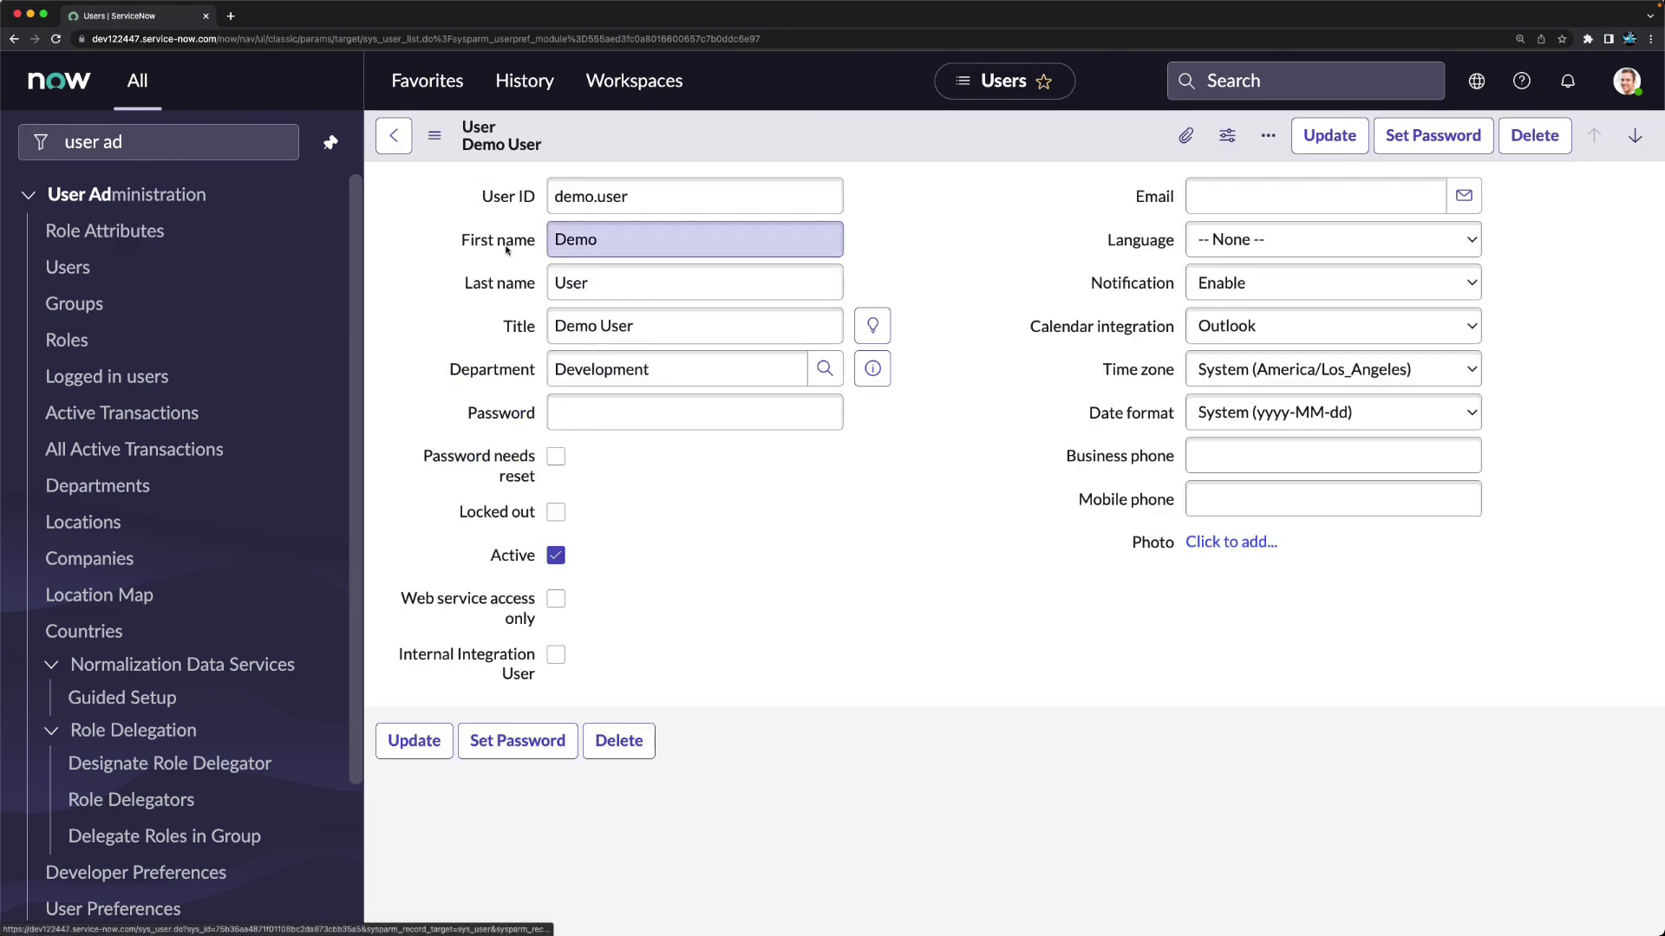
{"action": "scroll", "coordinate": [817, 501], "scroll_direction": "down", "scroll_amount": 3}
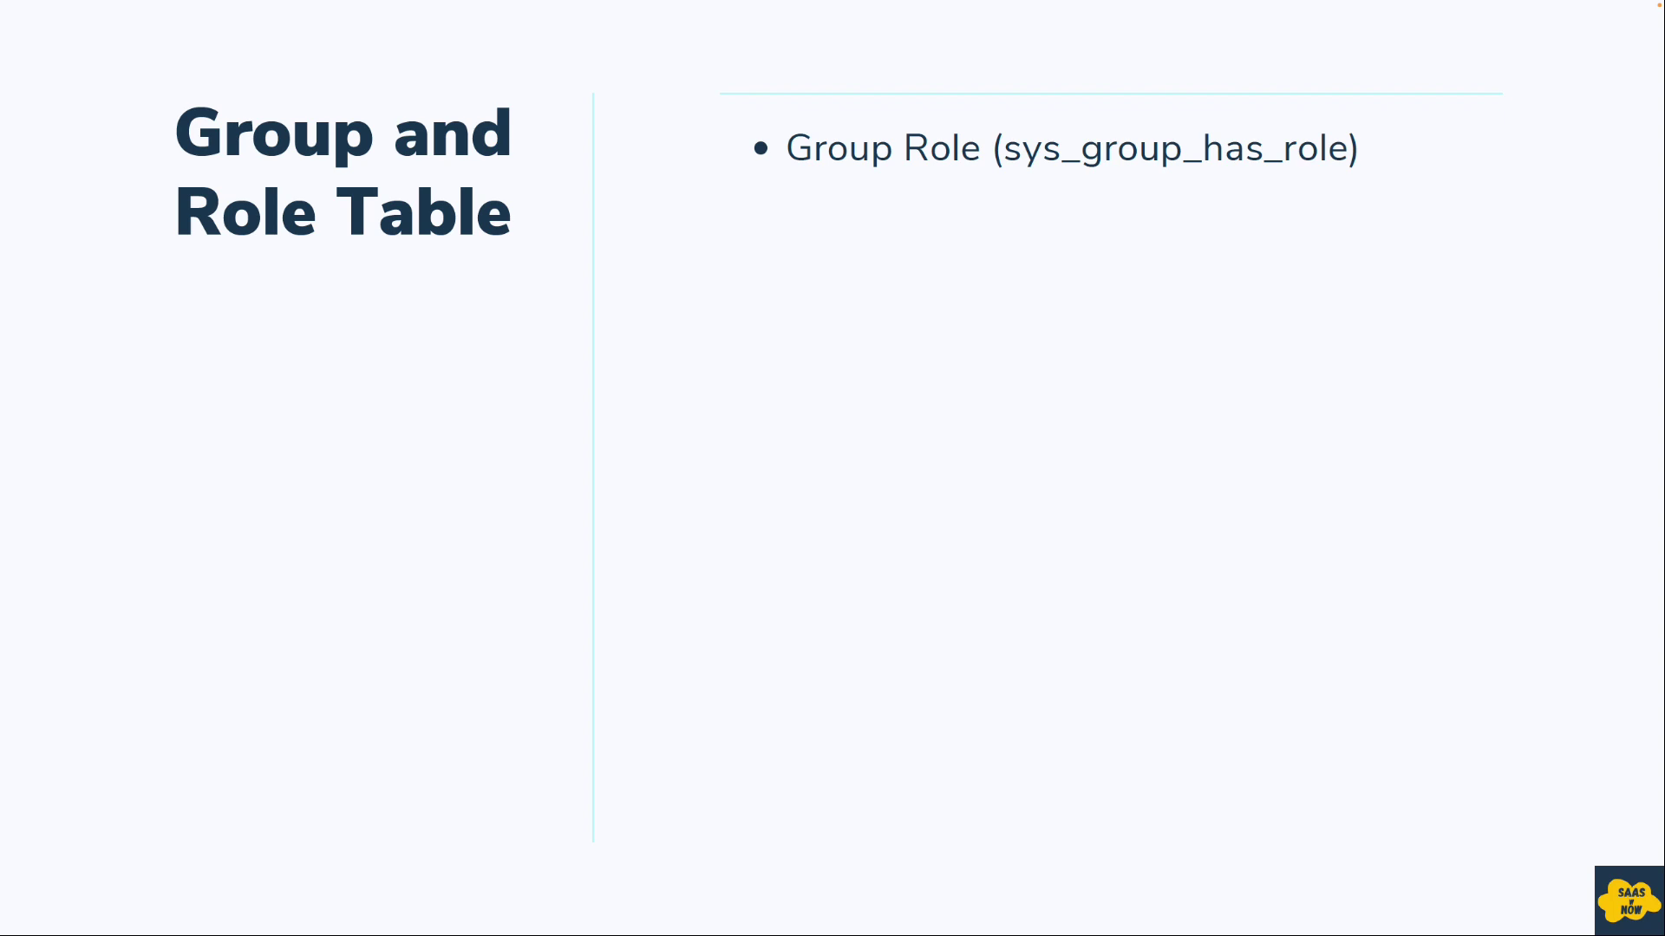
- Advance the presentation past the Group and Role Table slide
{"action": "key", "text": "Right"}
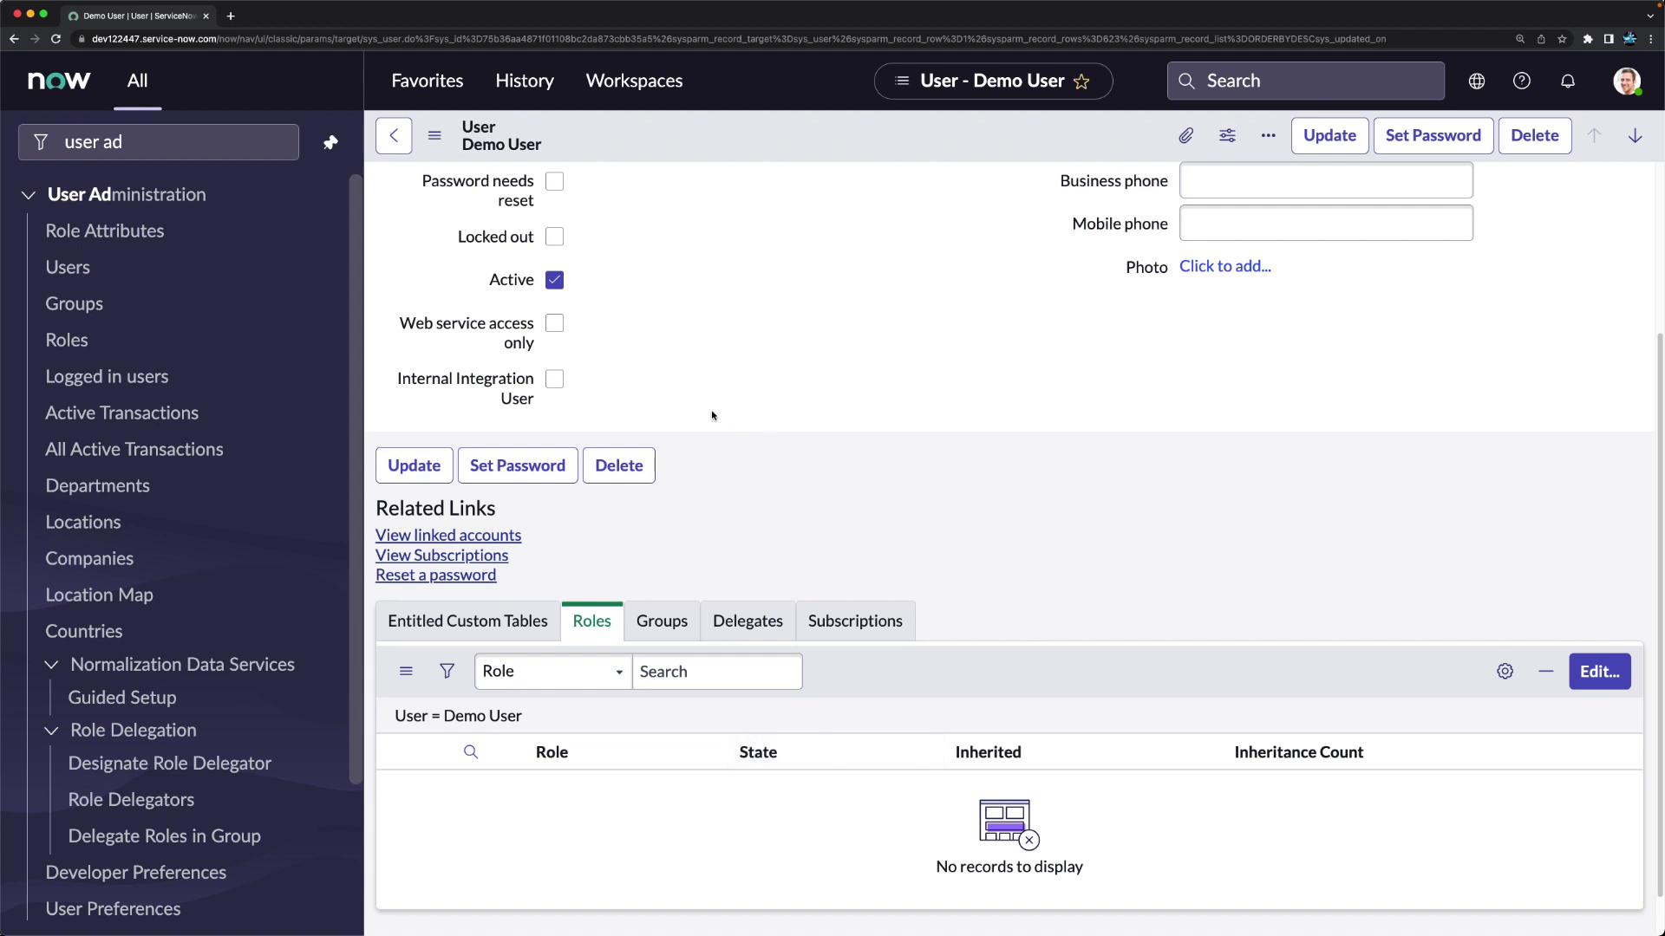
- Open Demo Group from the groups list sorted by latest update and edit its roles
{"action": "left_click", "coordinate": [50, 304]}
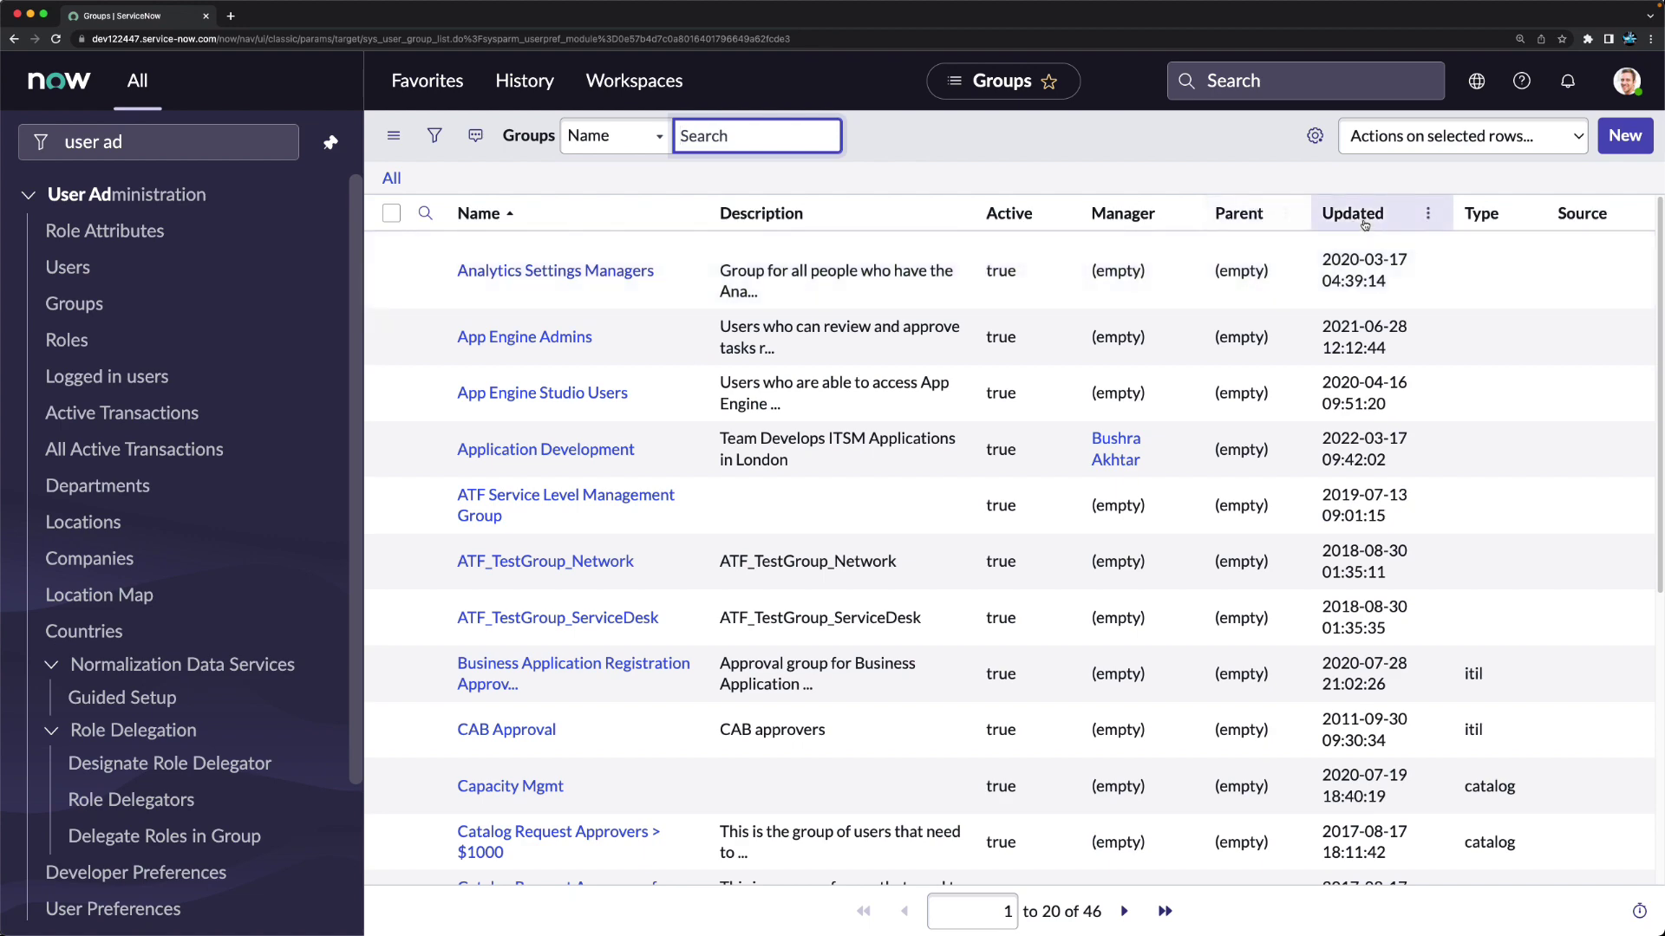
{"action": "left_click", "coordinate": [1364, 218]}
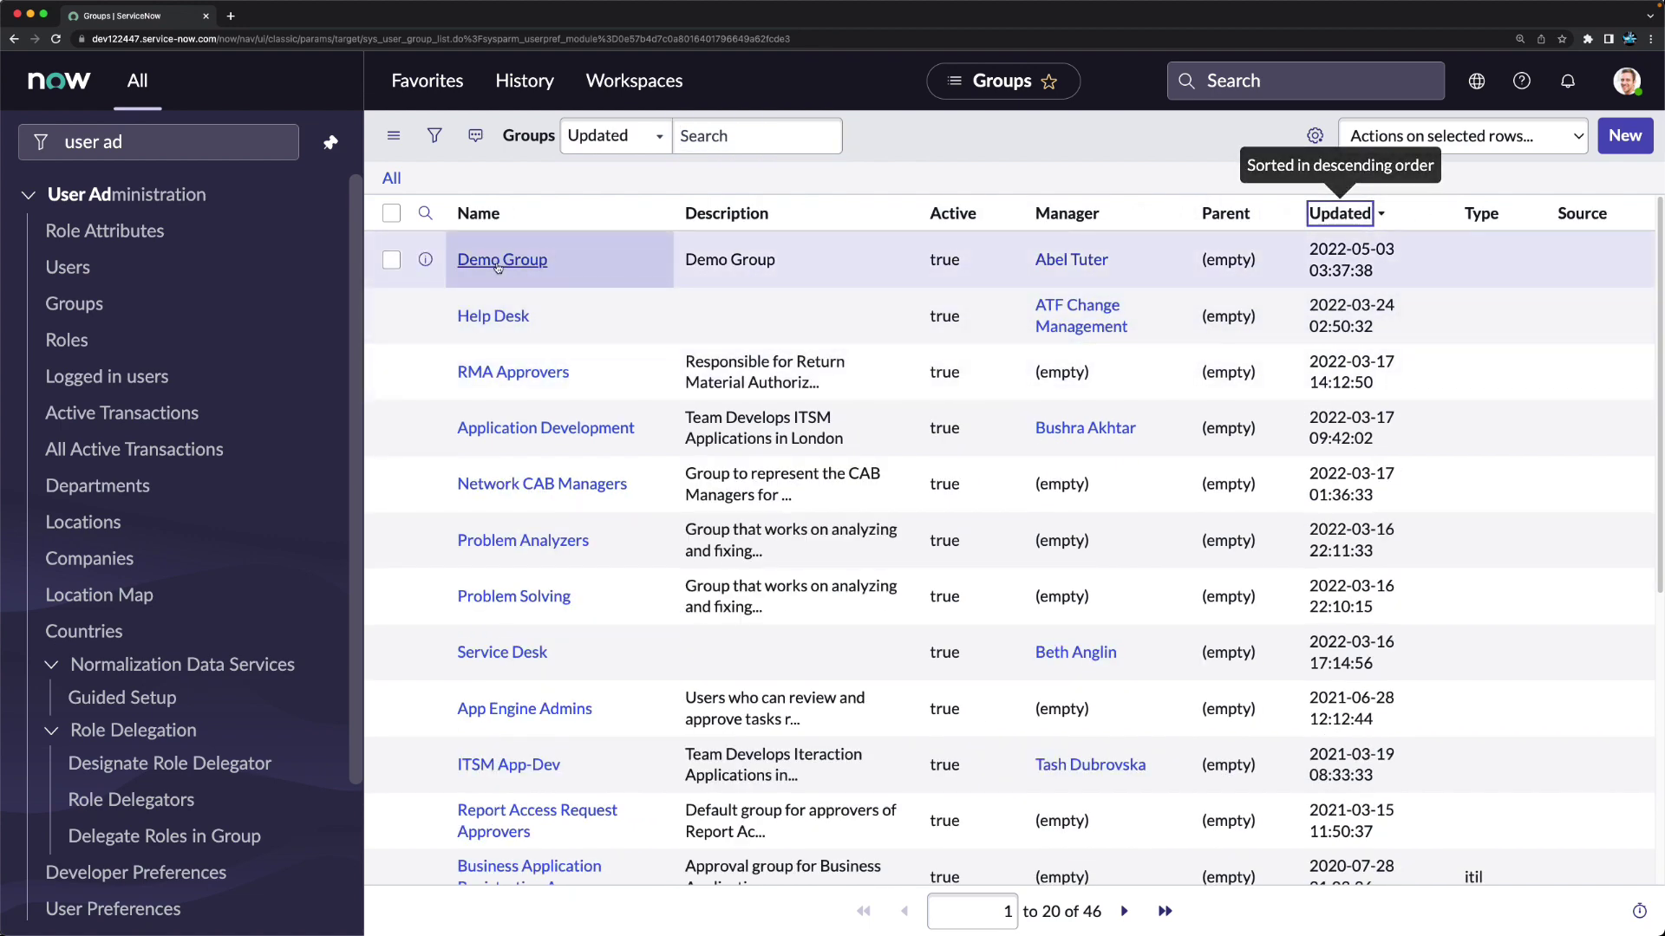
{"action": "left_click", "coordinate": [498, 261]}
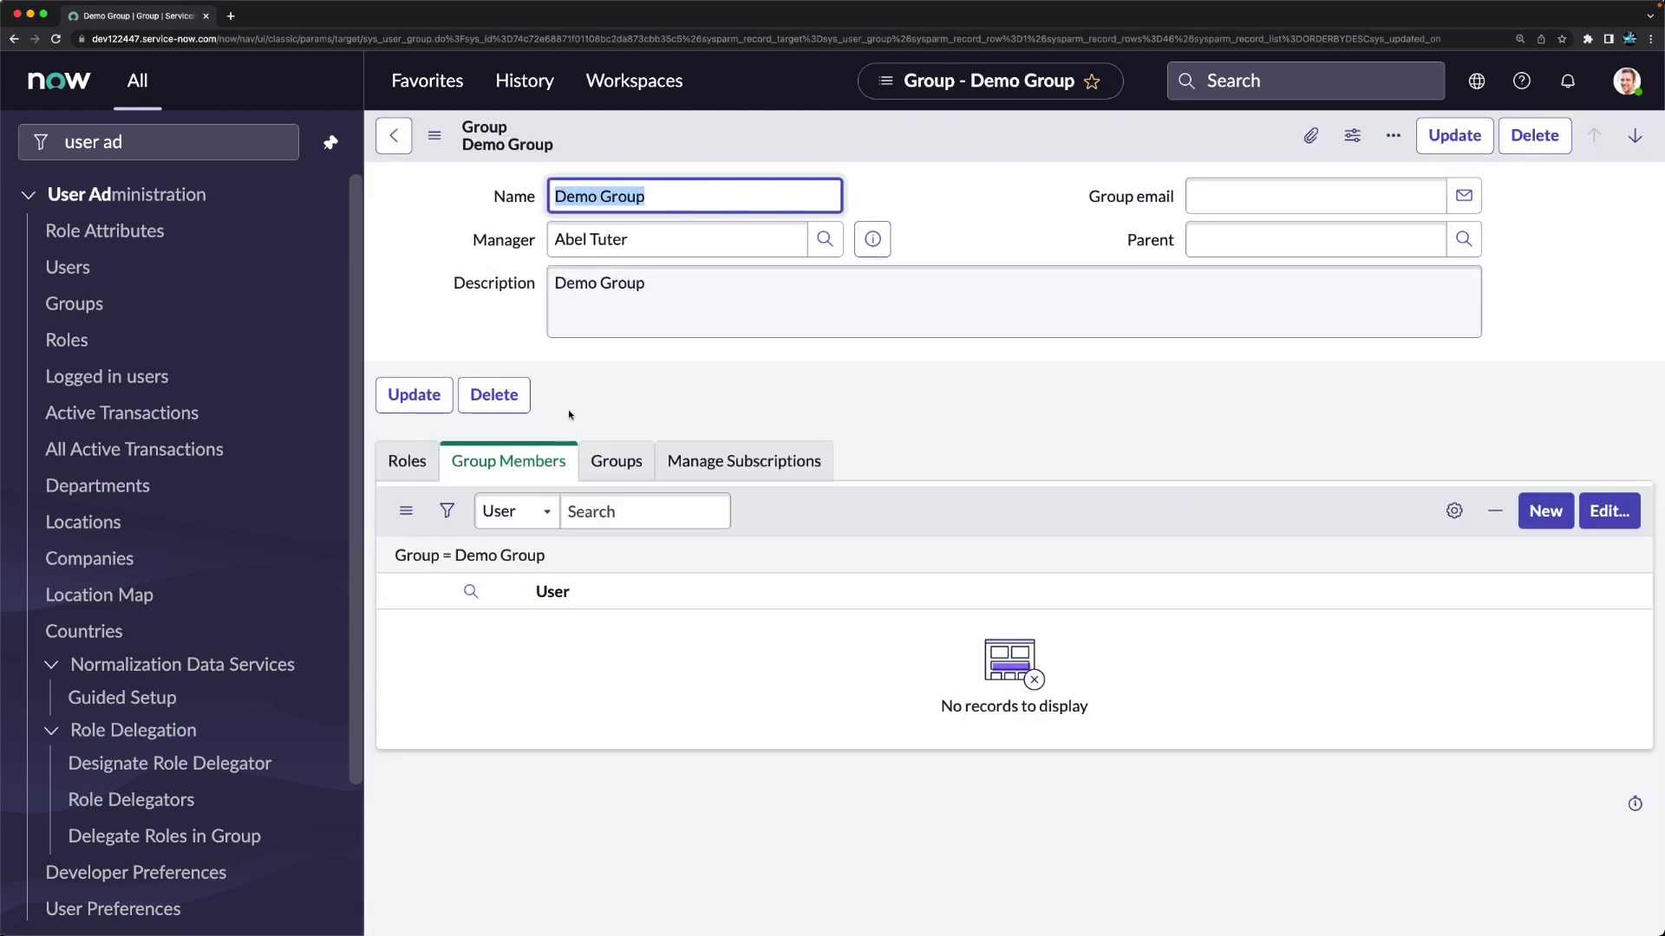
{"action": "left_click", "coordinate": [407, 463]}
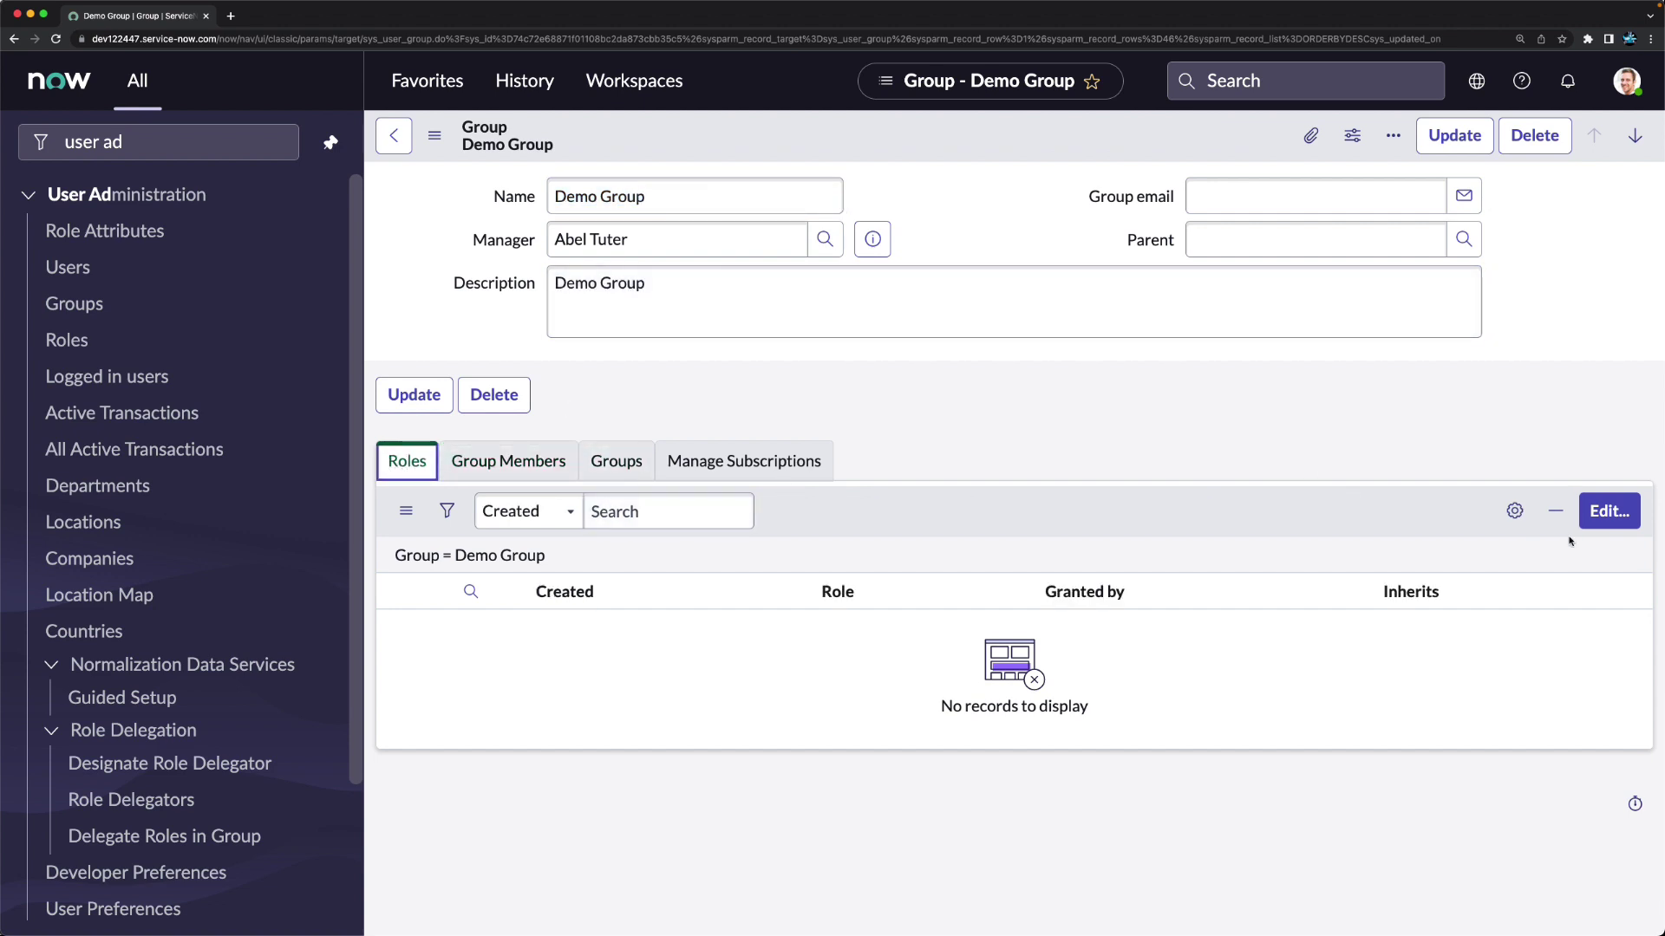
{"action": "left_click", "coordinate": [1610, 522]}
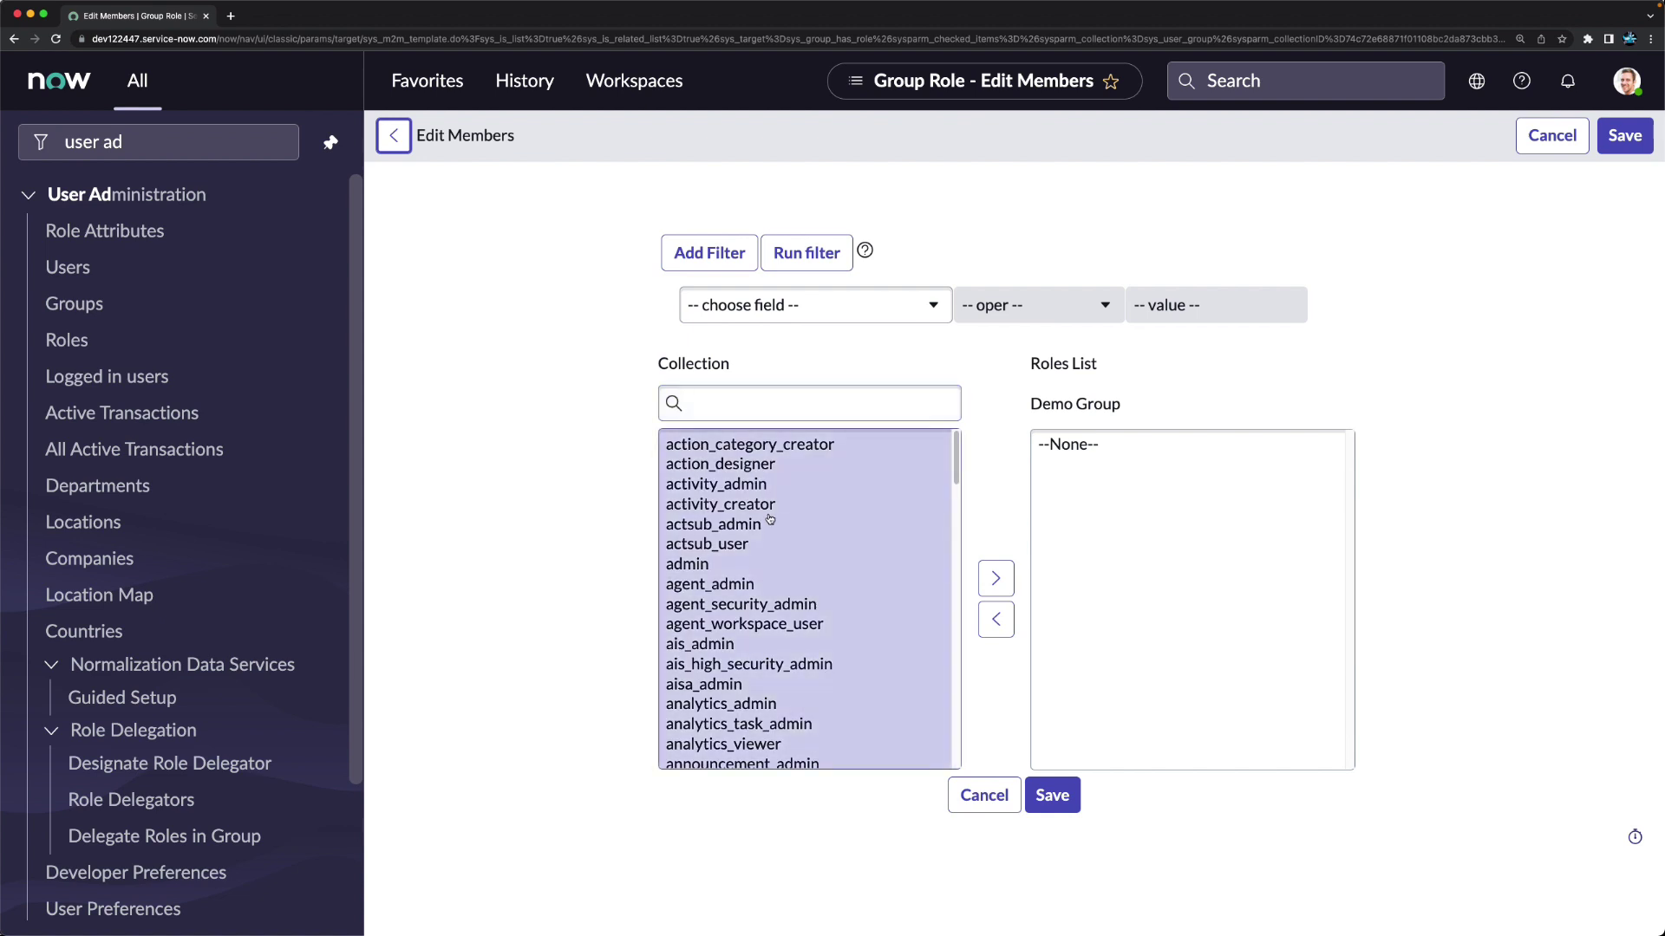
- Move admin into Demo Group's Roles List and save
{"action": "double_click", "coordinate": [691, 562]}
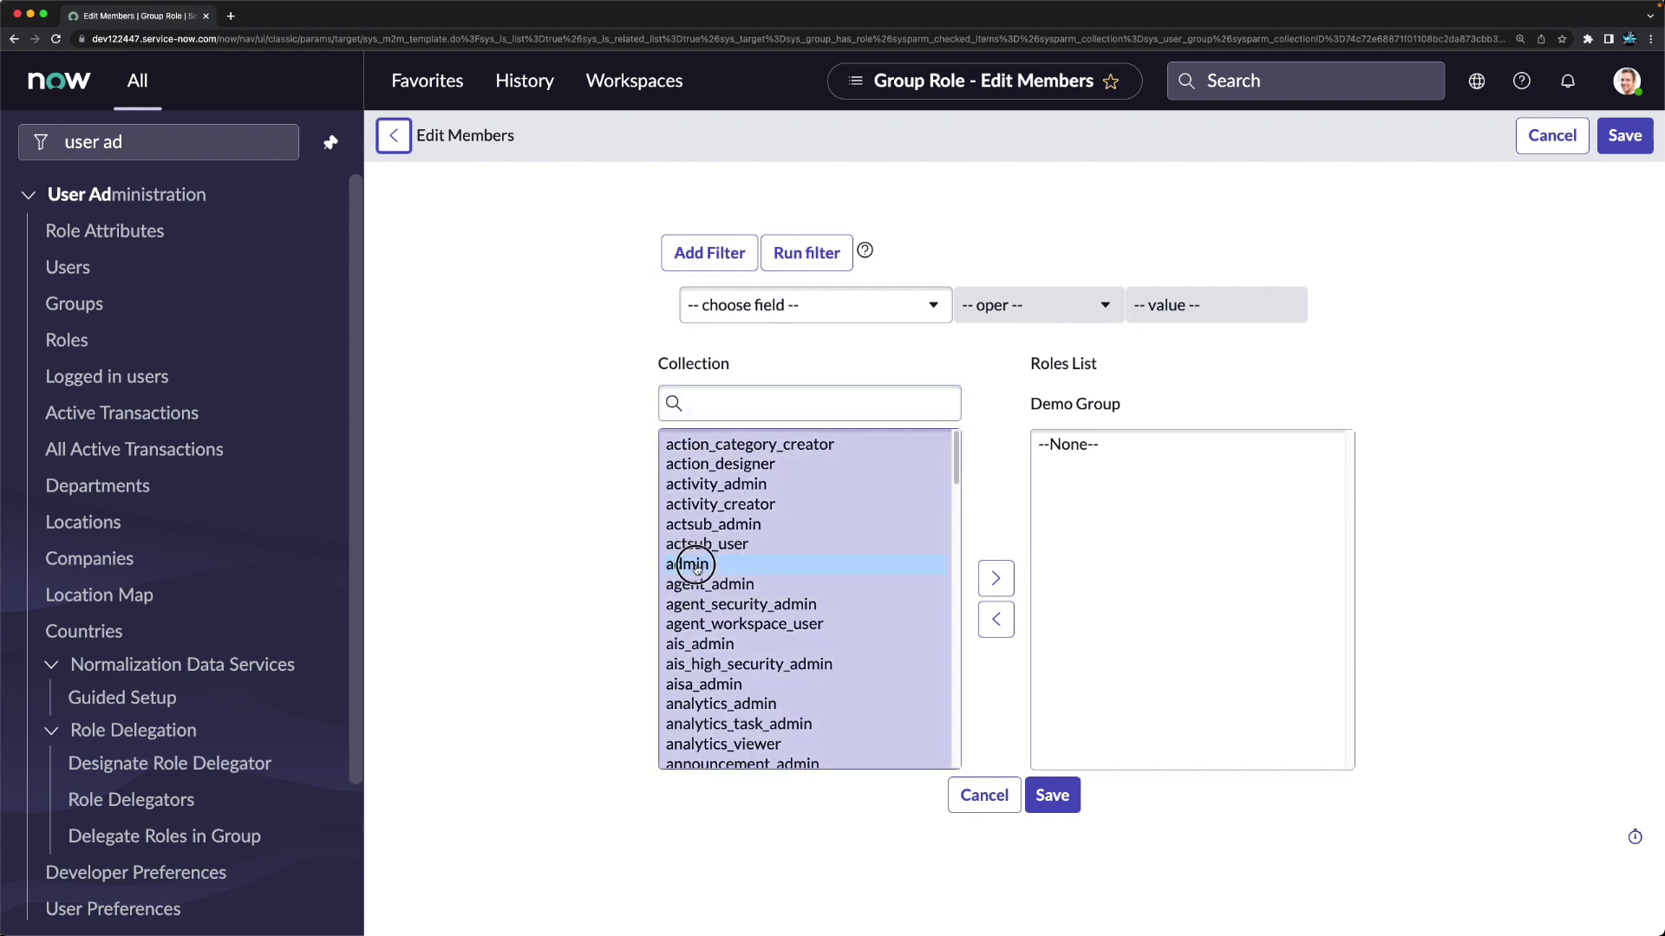
{"action": "left_click", "coordinate": [1044, 793]}
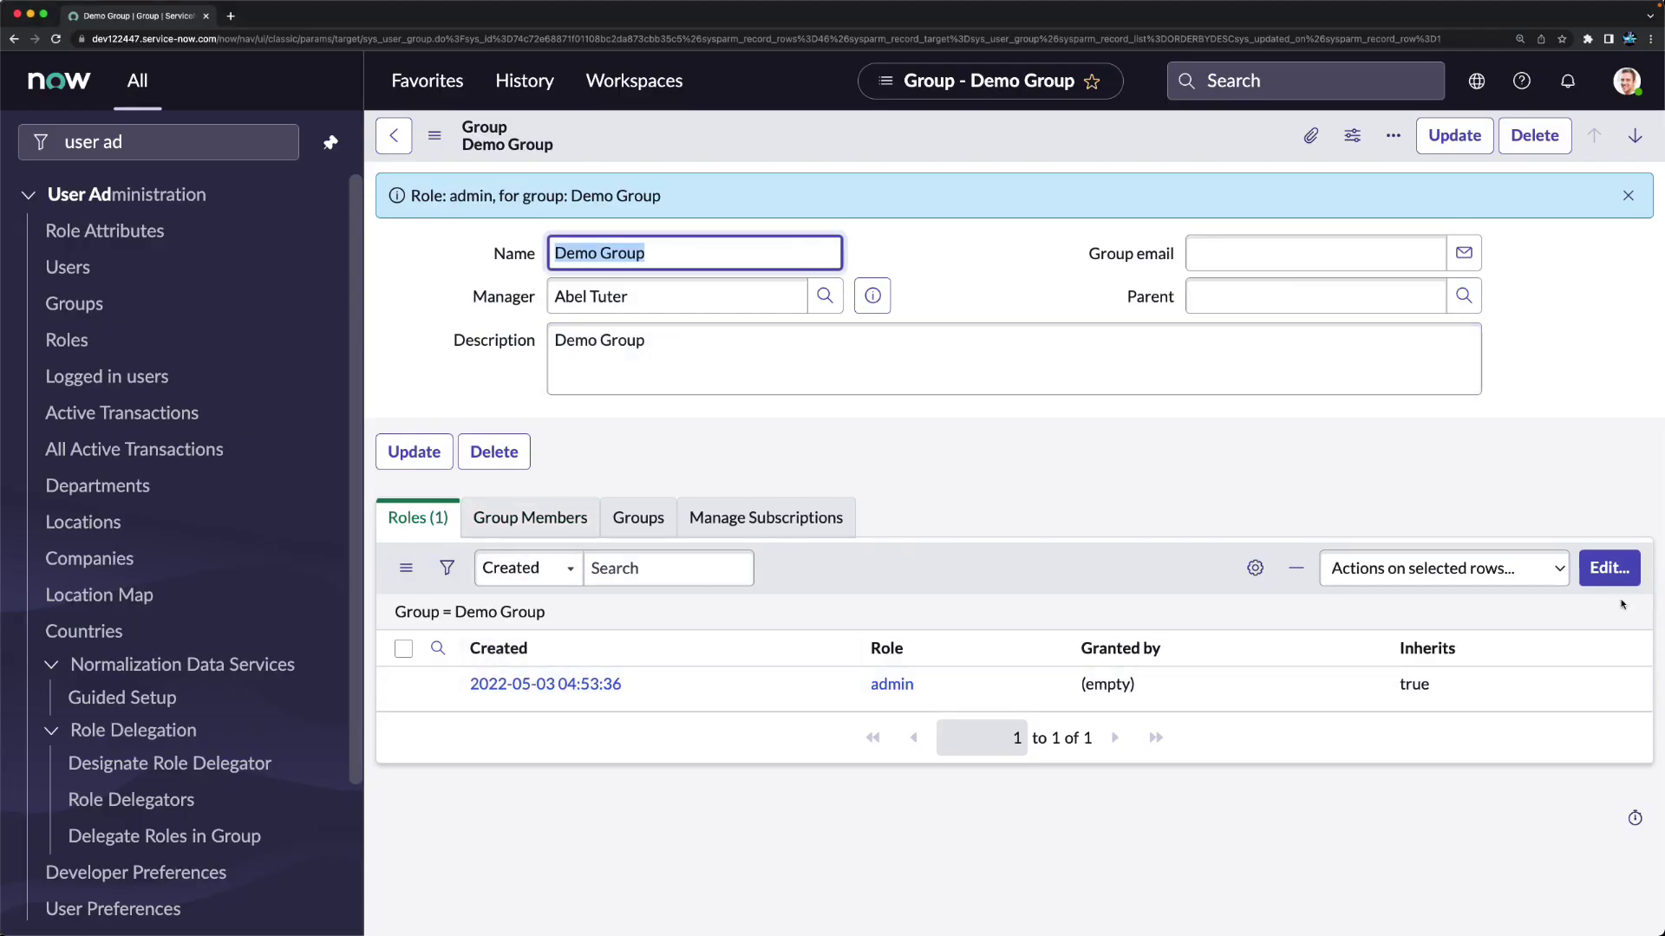
- Move admin out of Demo Group's Roles List and save, leaving no roles
{"action": "left_click", "coordinate": [1611, 574]}
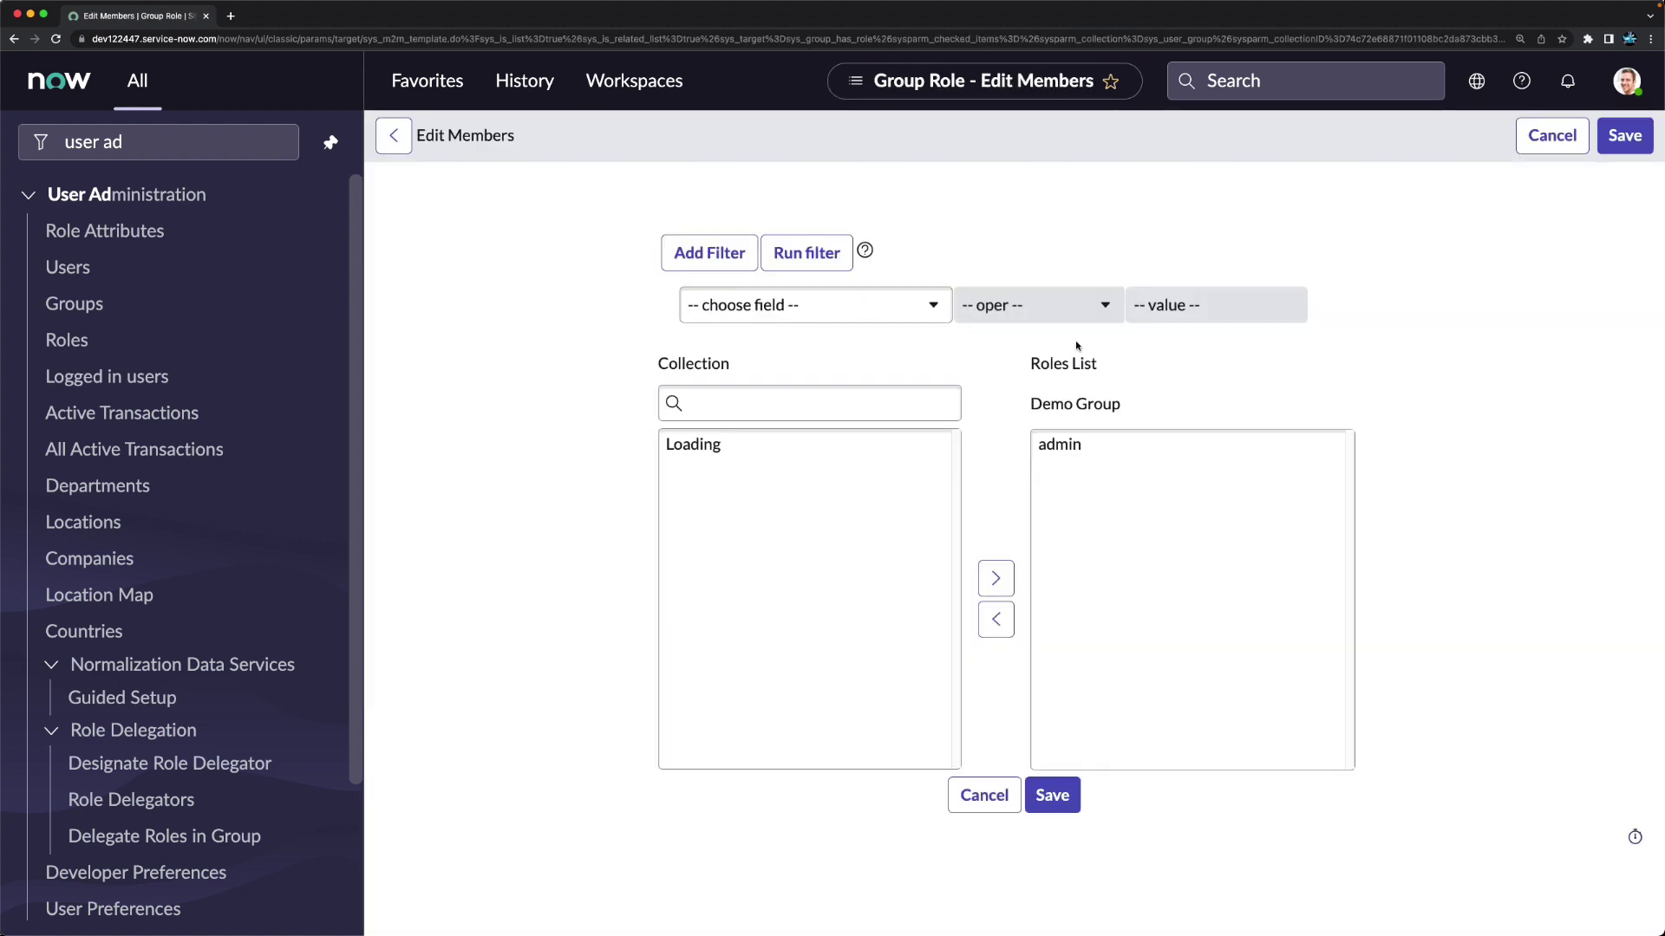
{"action": "left_click", "coordinate": [1089, 464]}
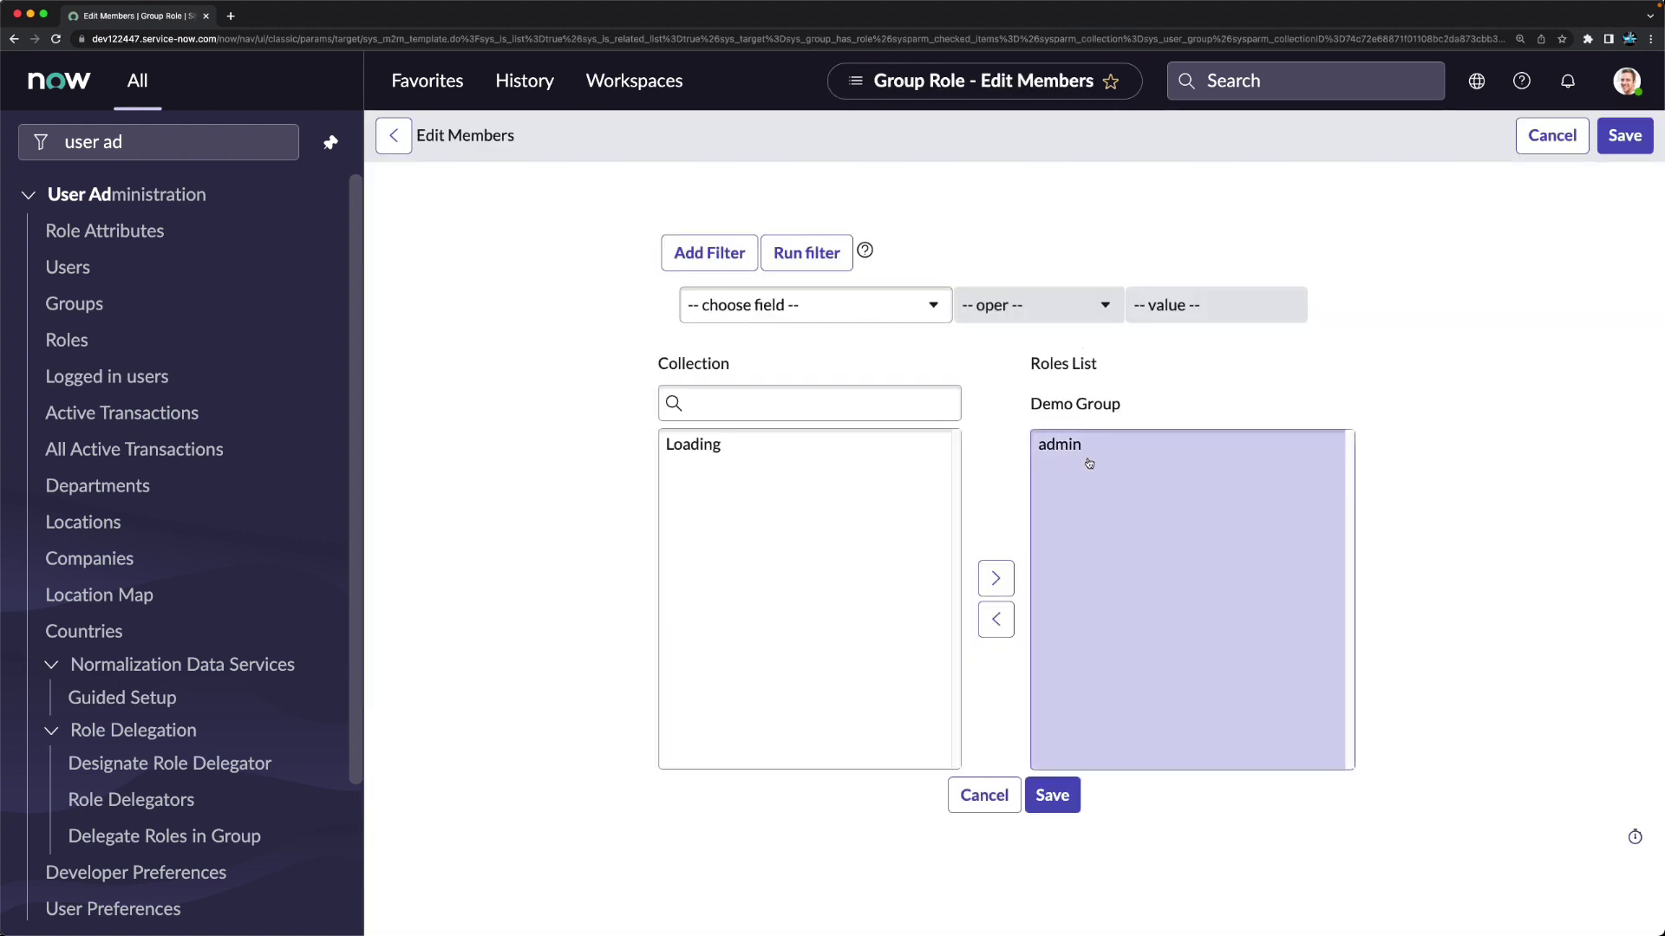
{"action": "double_click", "coordinate": [1065, 443]}
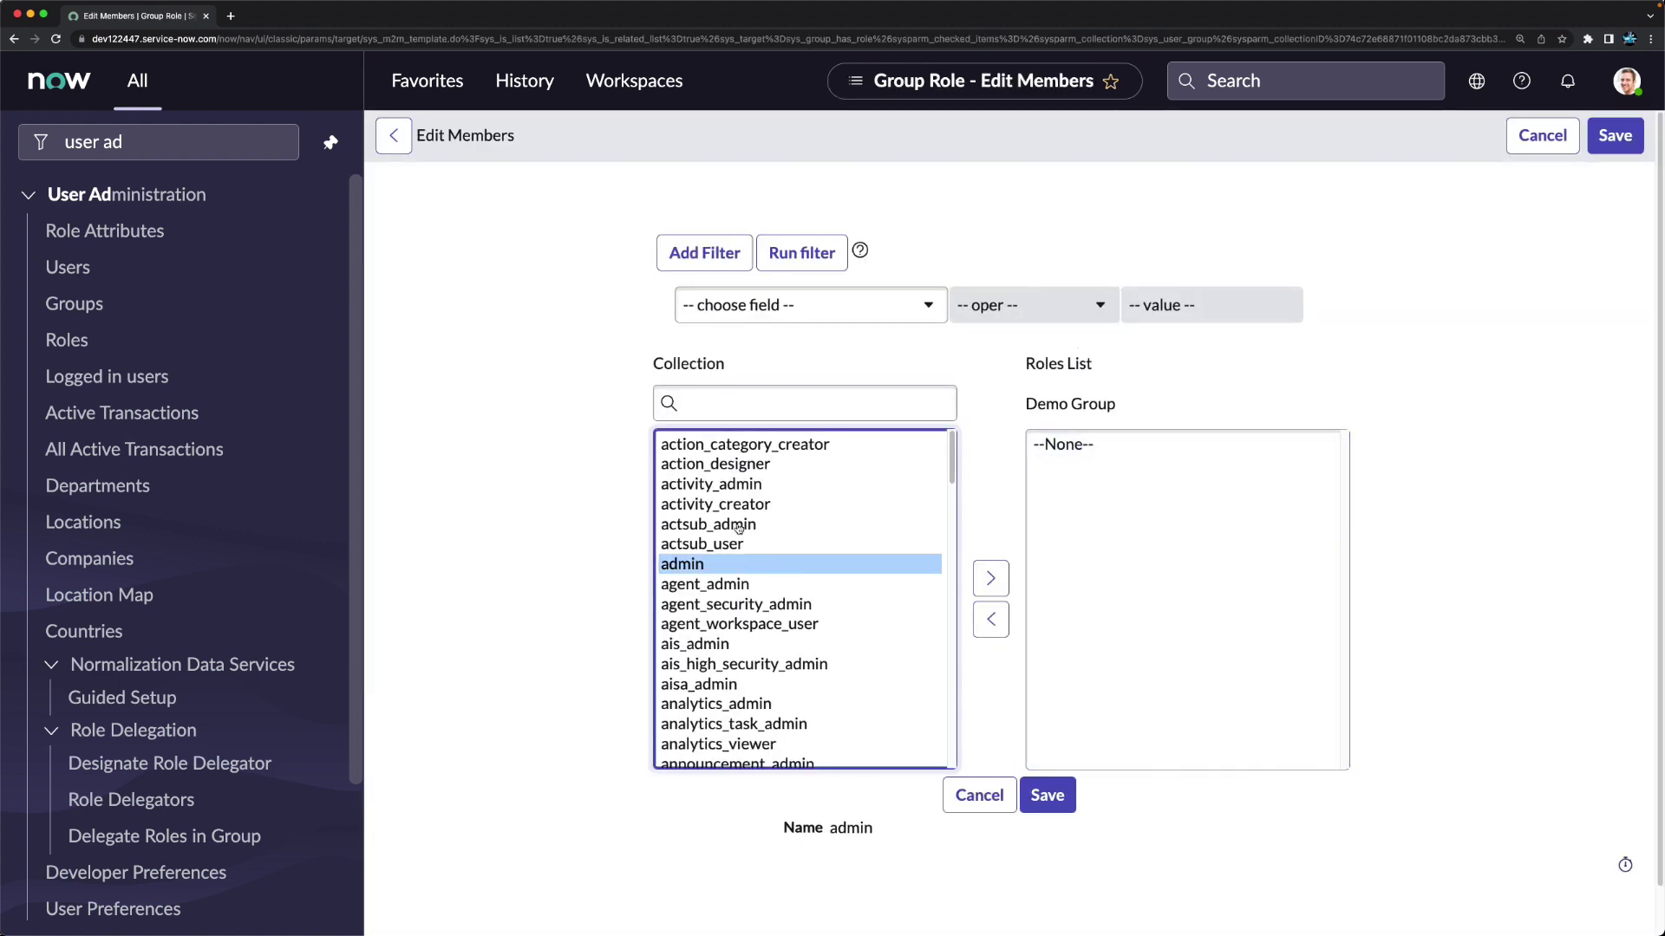
{"action": "left_click", "coordinate": [1047, 796]}
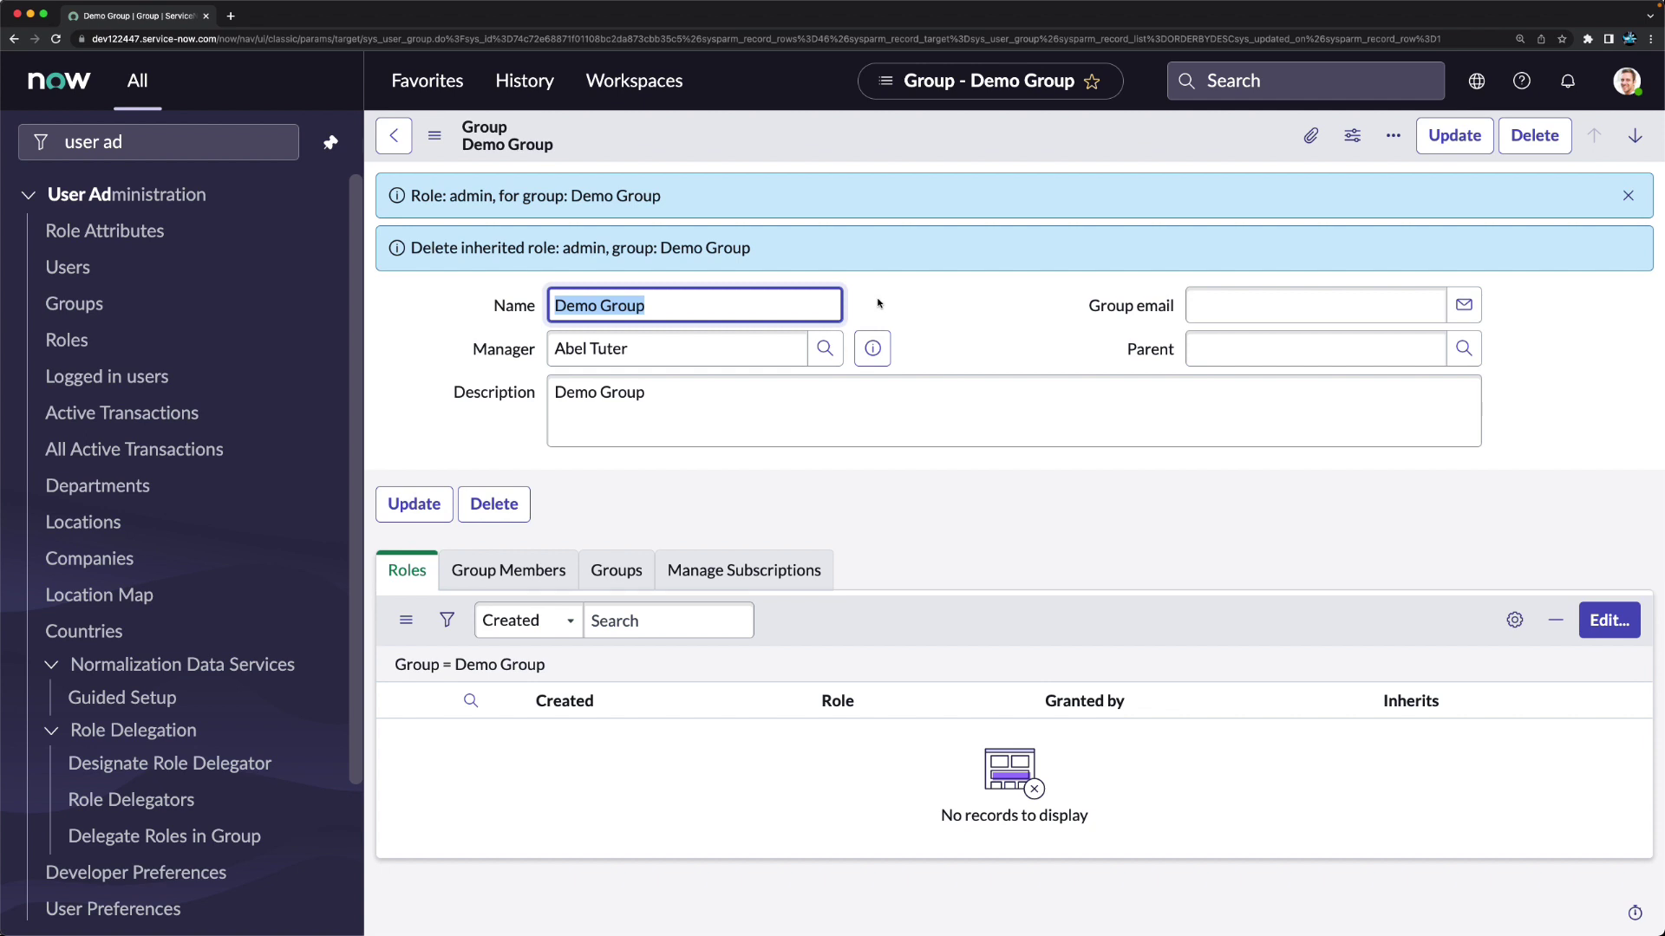
- Search 'demo' in the member editor, add Demo User to Demo Group, and save
{"action": "left_click", "coordinate": [520, 576]}
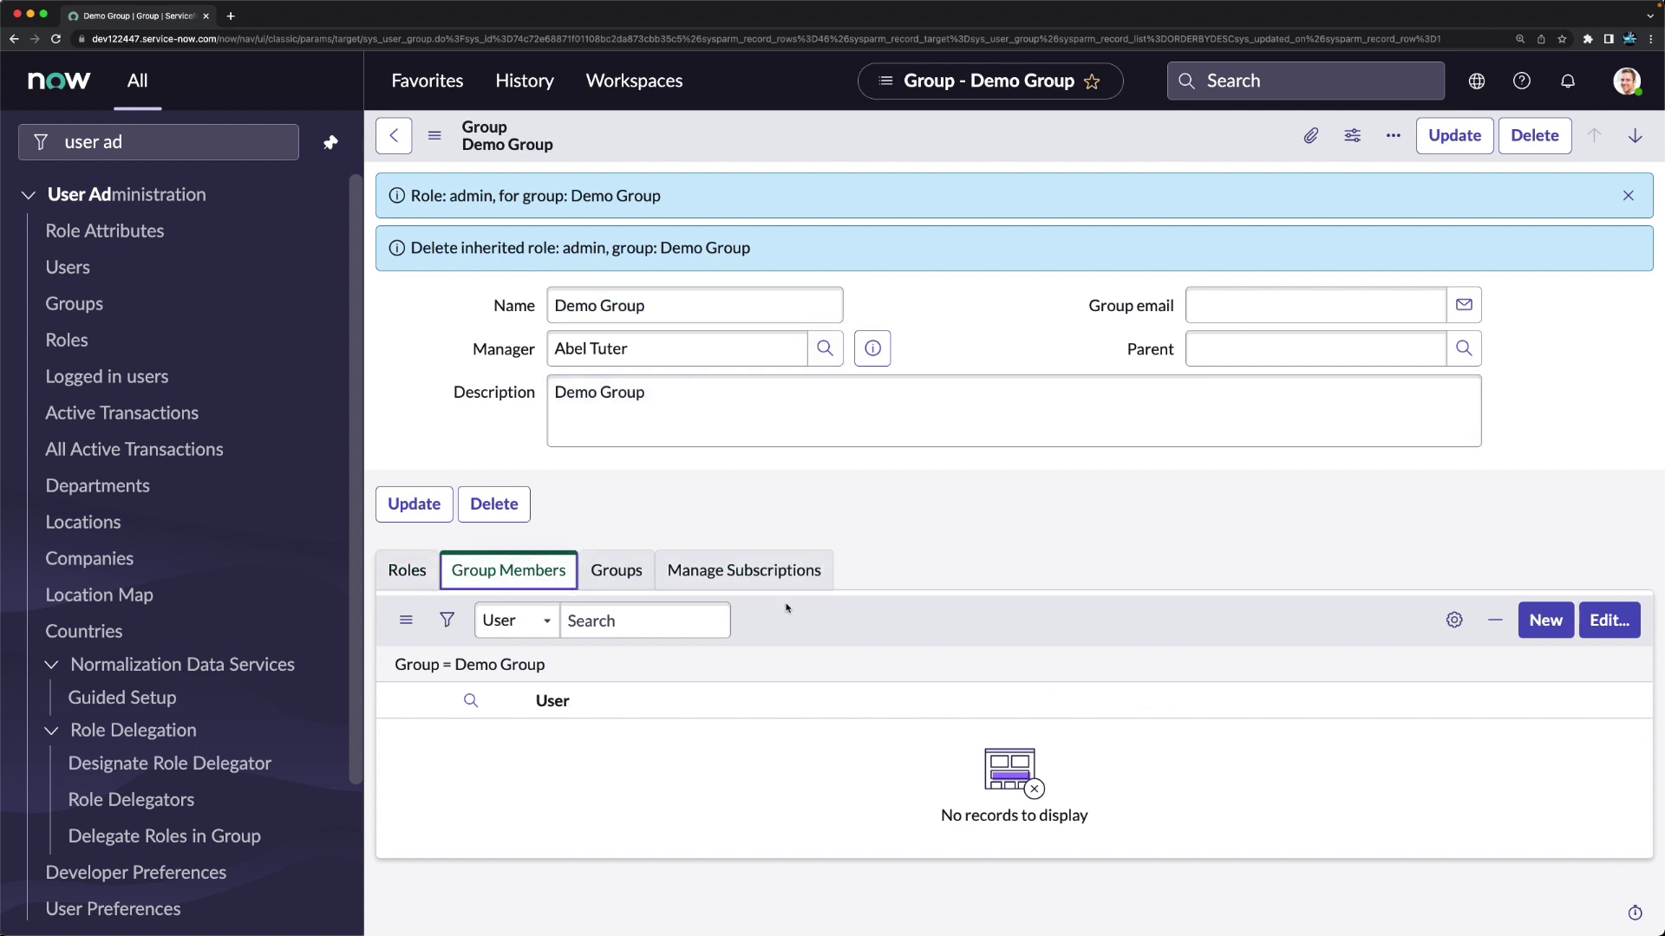
{"action": "left_click", "coordinate": [1607, 625]}
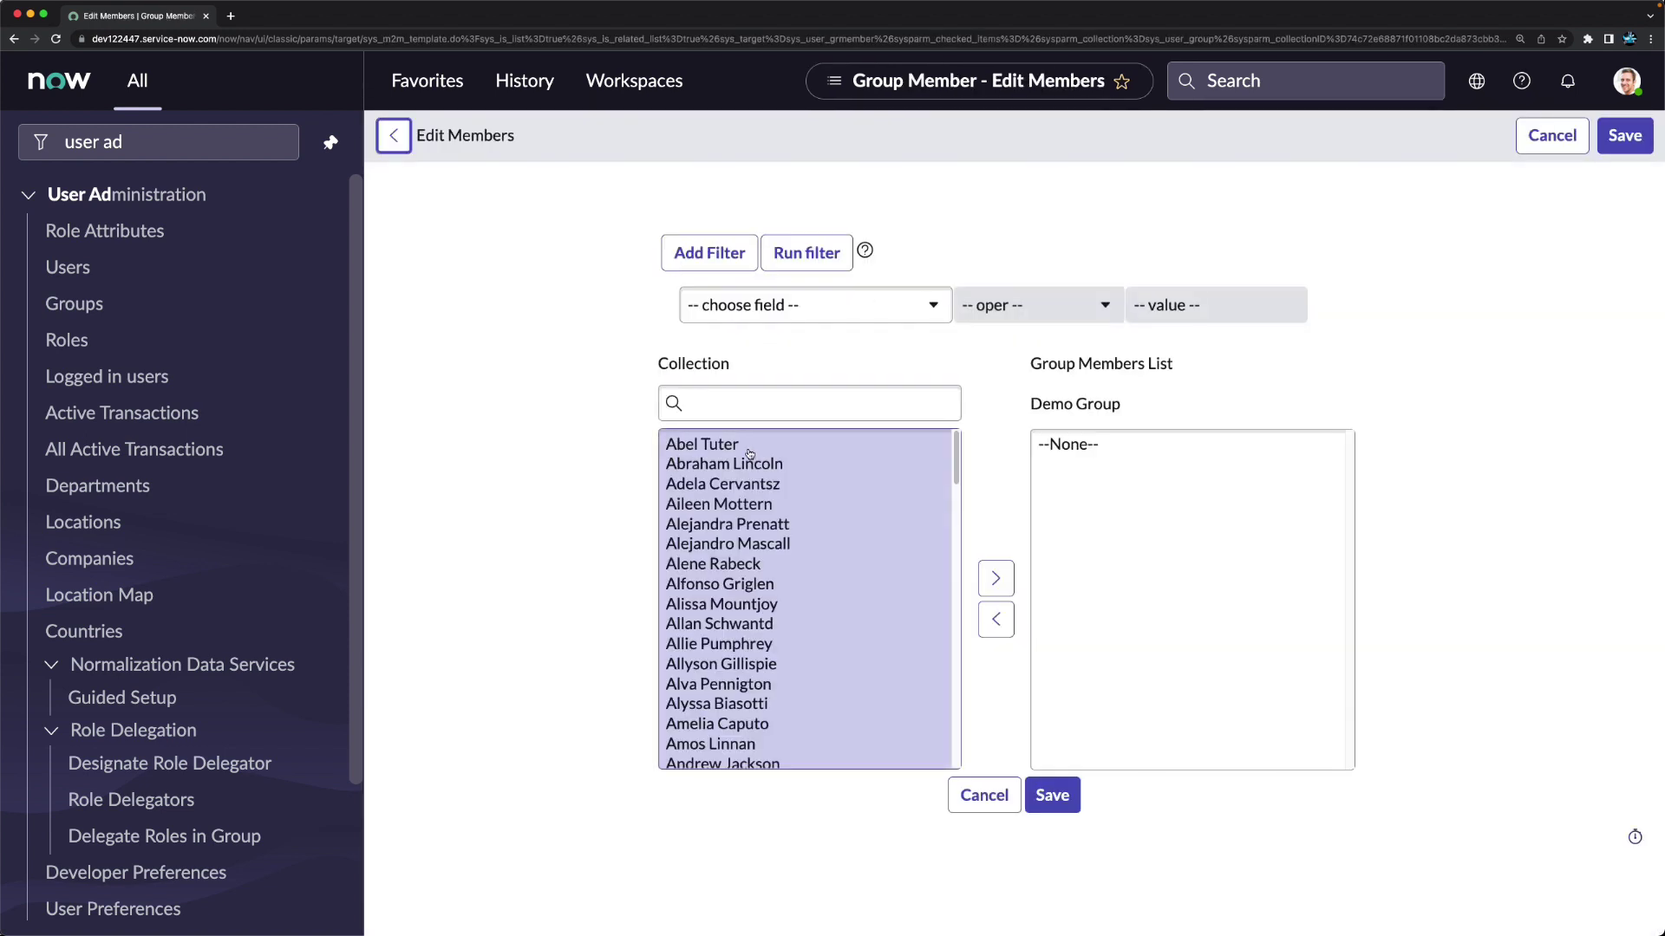
{"action": "left_click", "coordinate": [742, 400]}
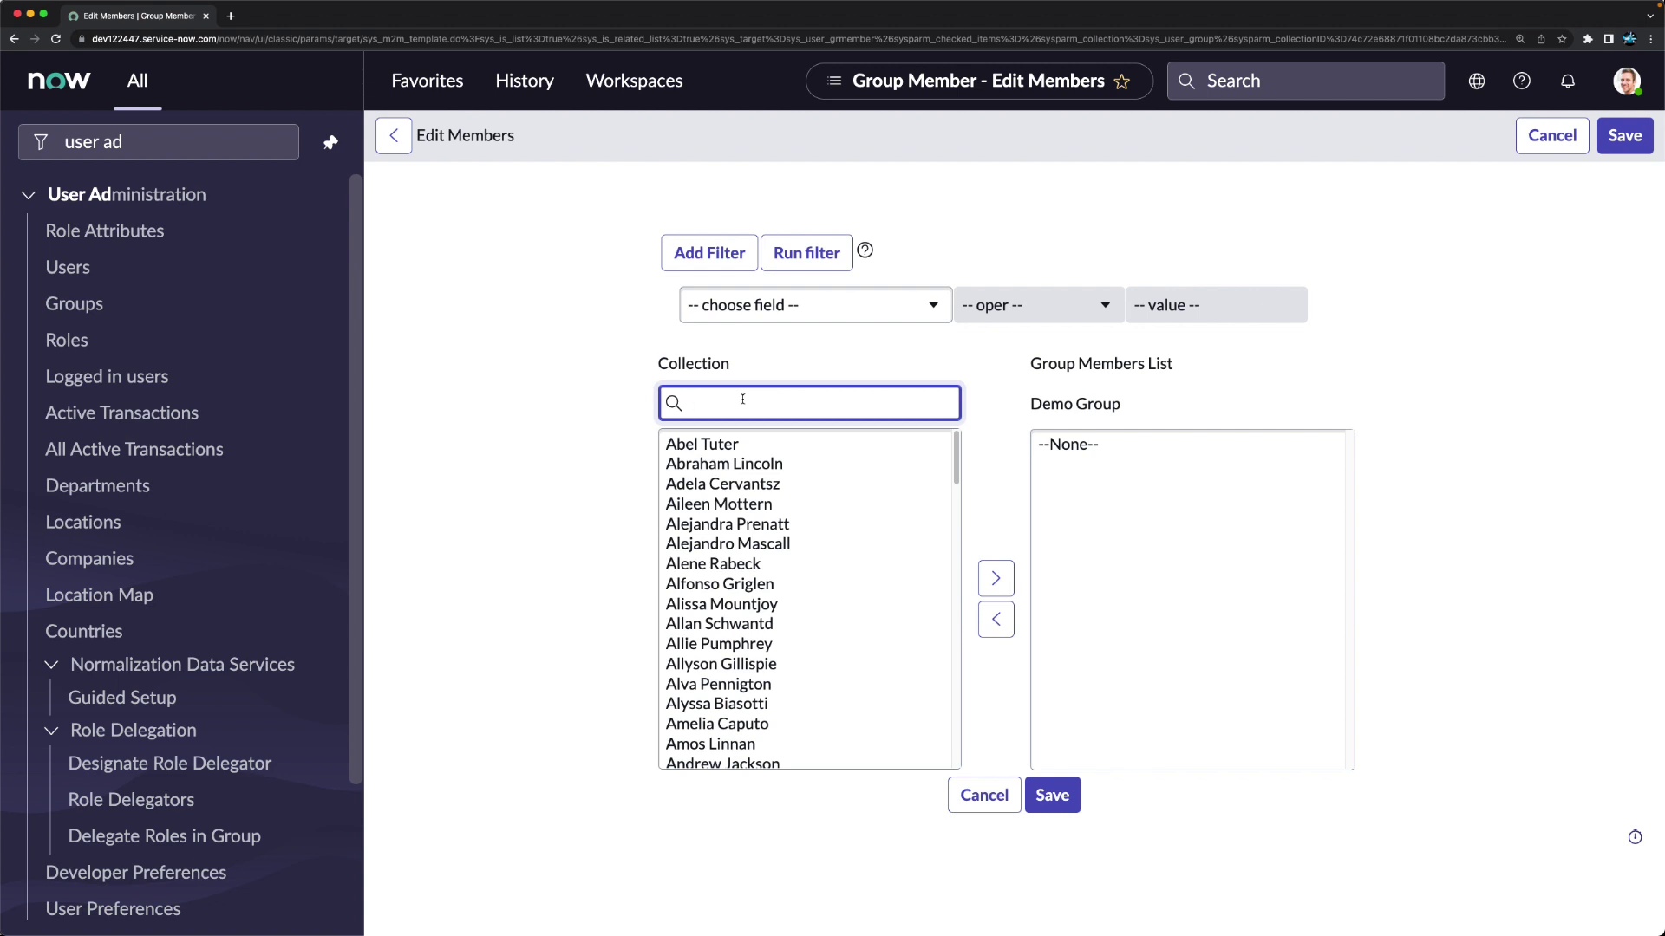
{"action": "type", "text": "demo"}
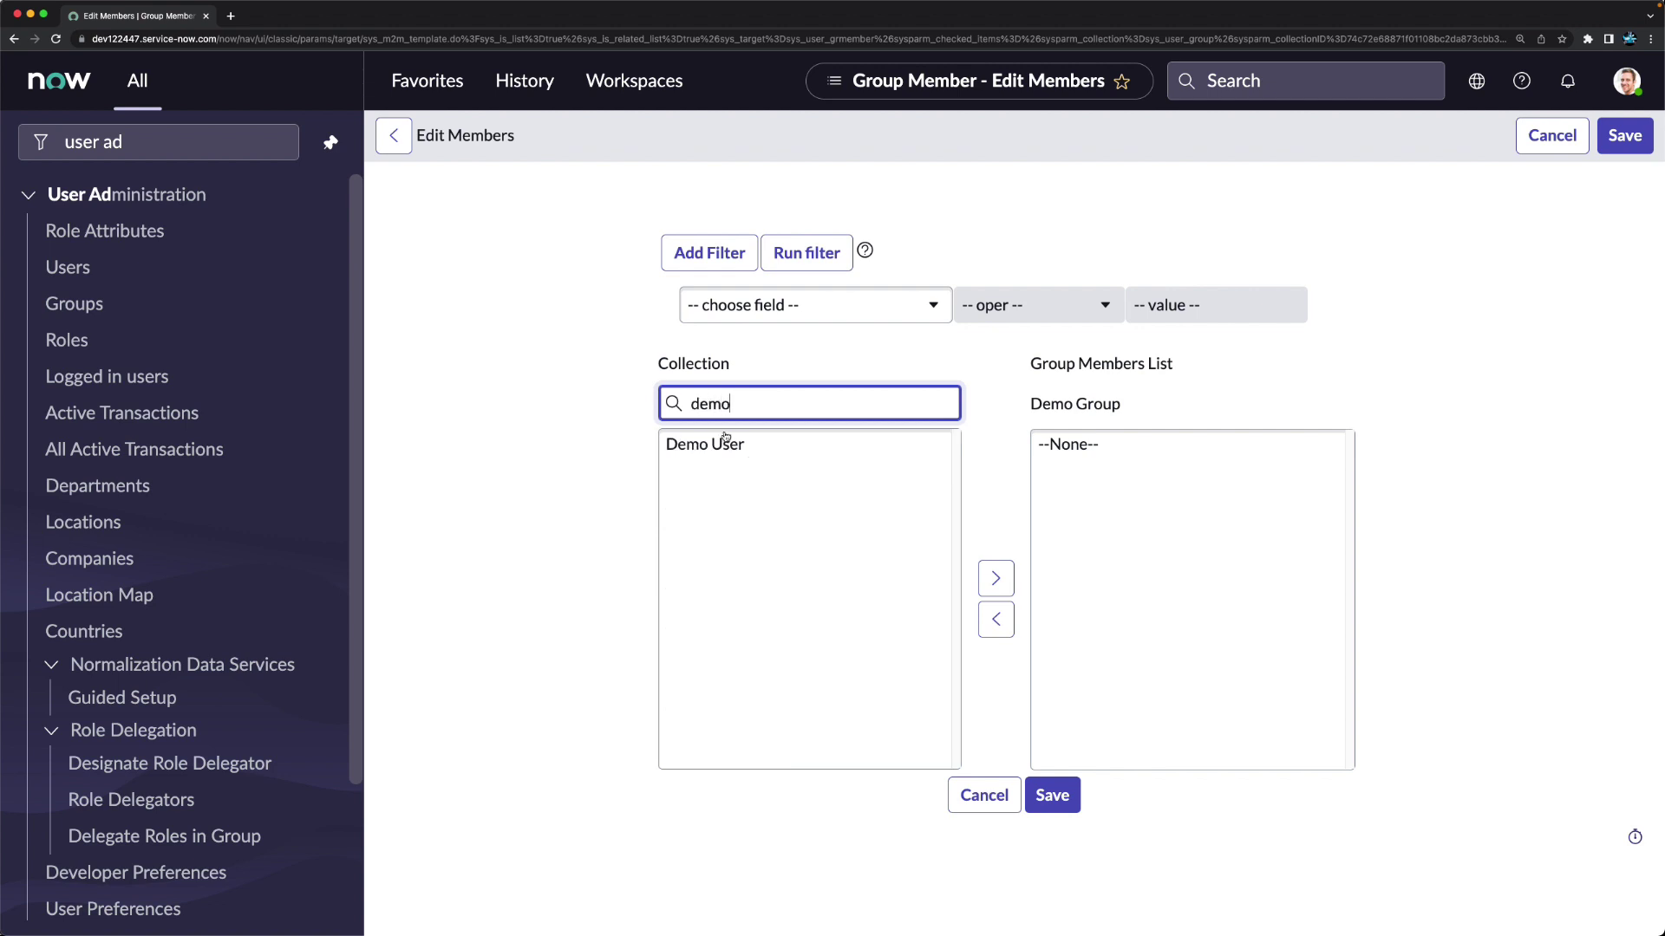
{"action": "double_click", "coordinate": [717, 439]}
{"action": "left_click", "coordinate": [1047, 795]}
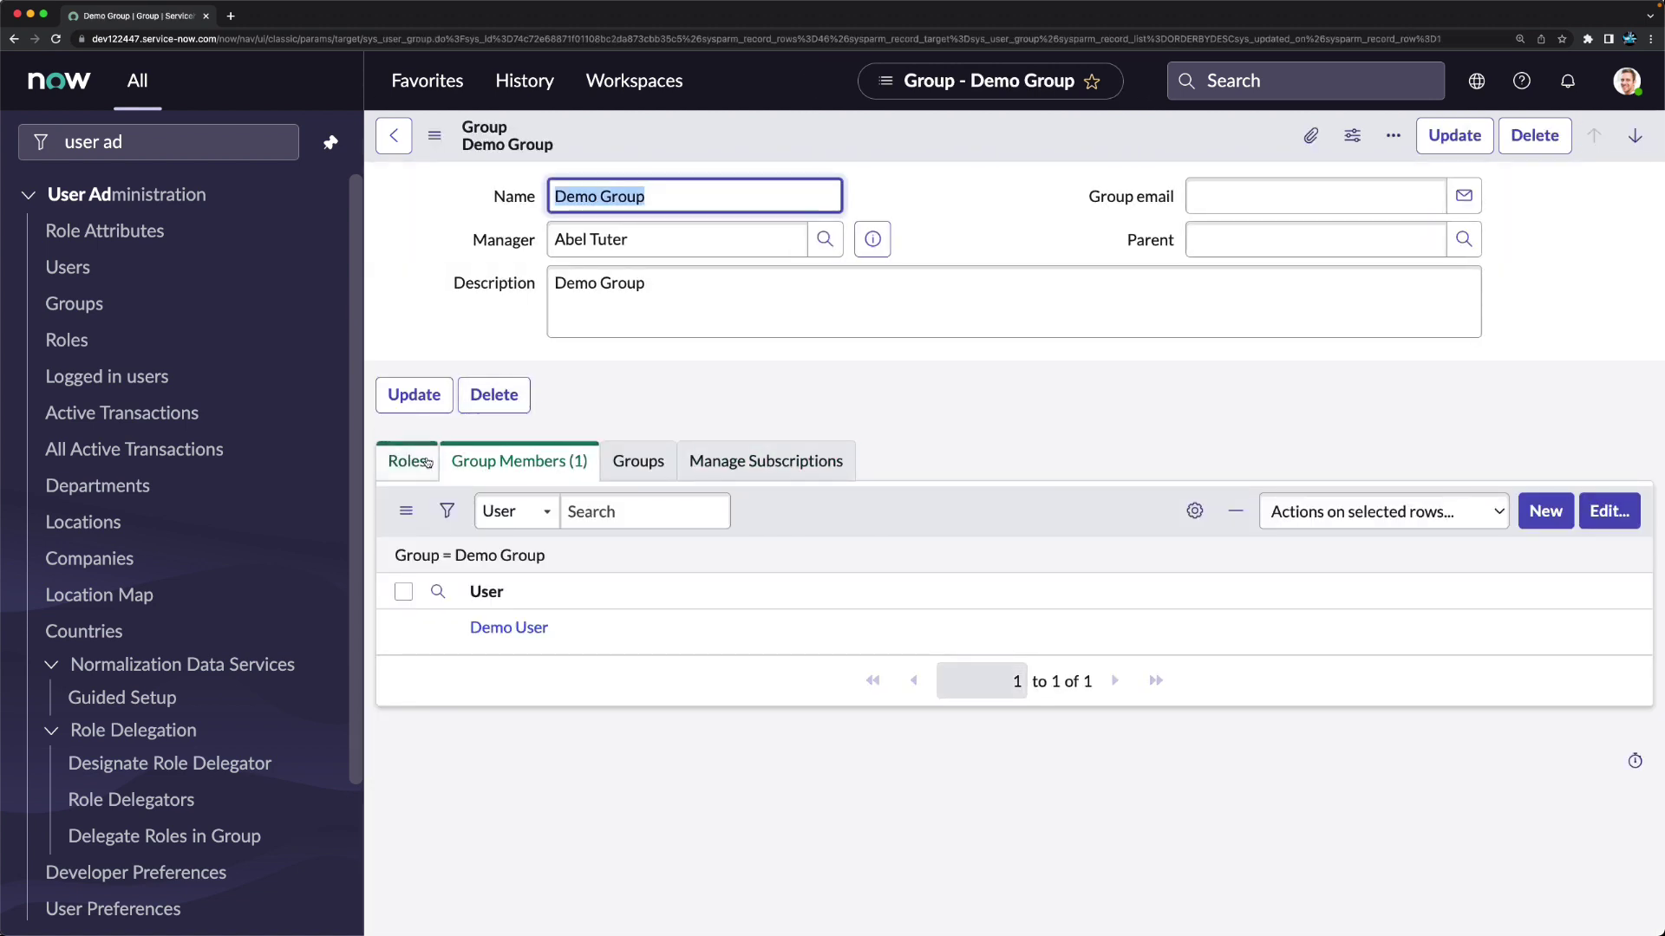
{"action": "left_click", "coordinate": [406, 461]}
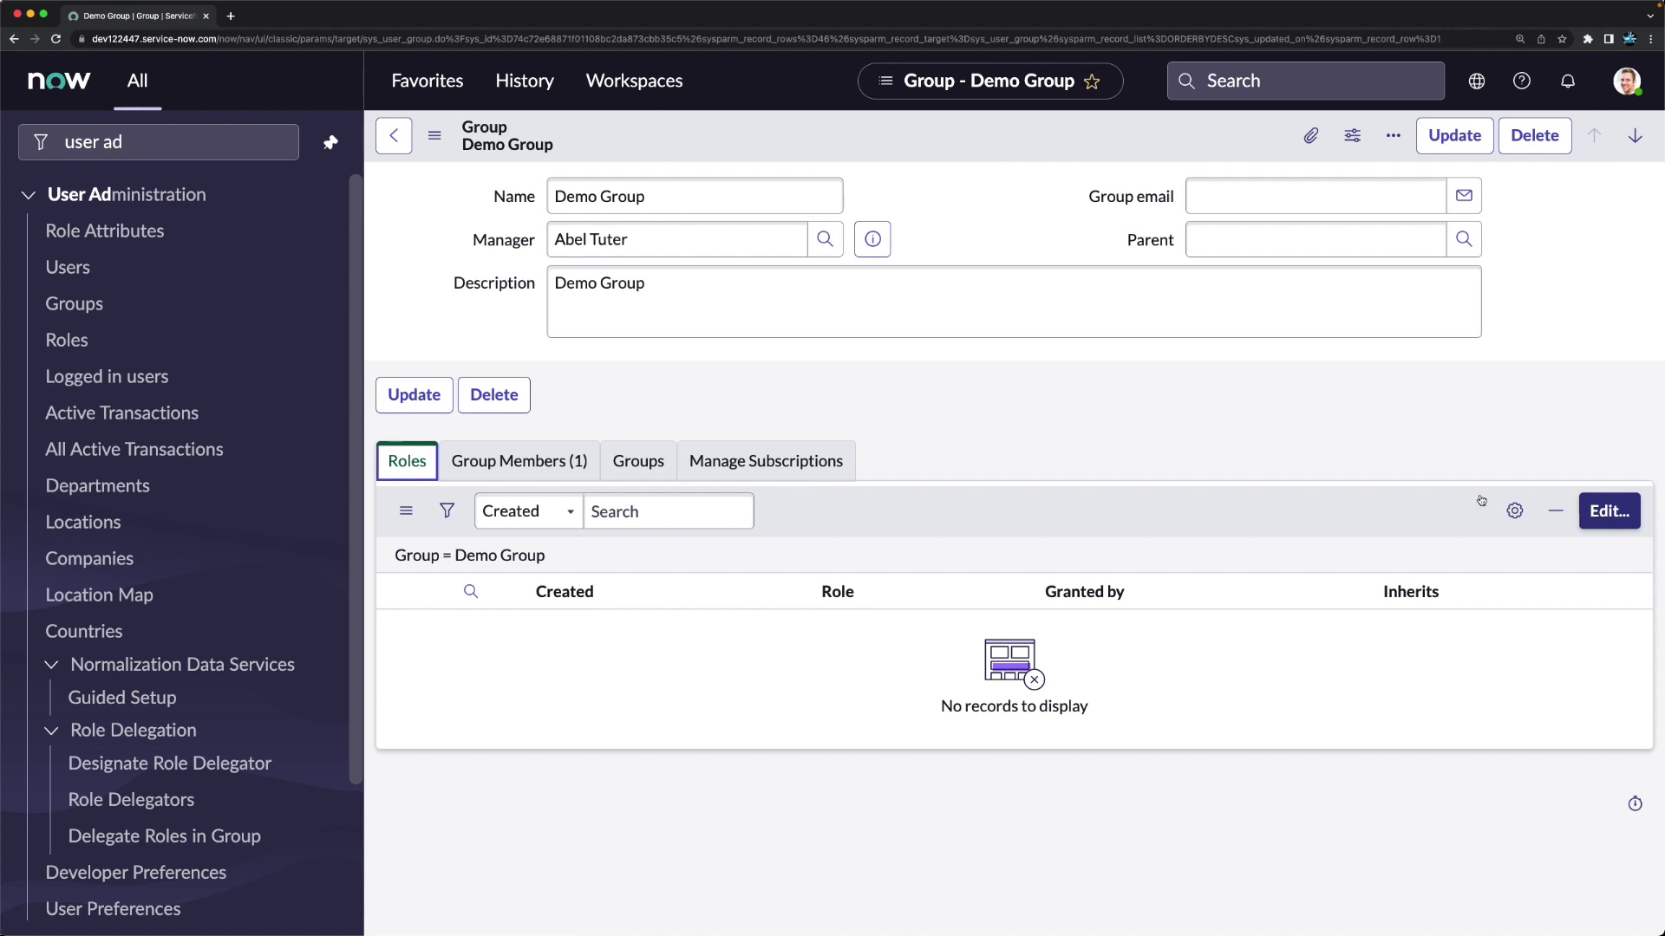
- Open Demo User from Demo Group's members and confirm Demo User belongs to Demo Group
{"action": "left_click", "coordinate": [518, 460]}
{"action": "left_click", "coordinate": [506, 626], "text": "super"}
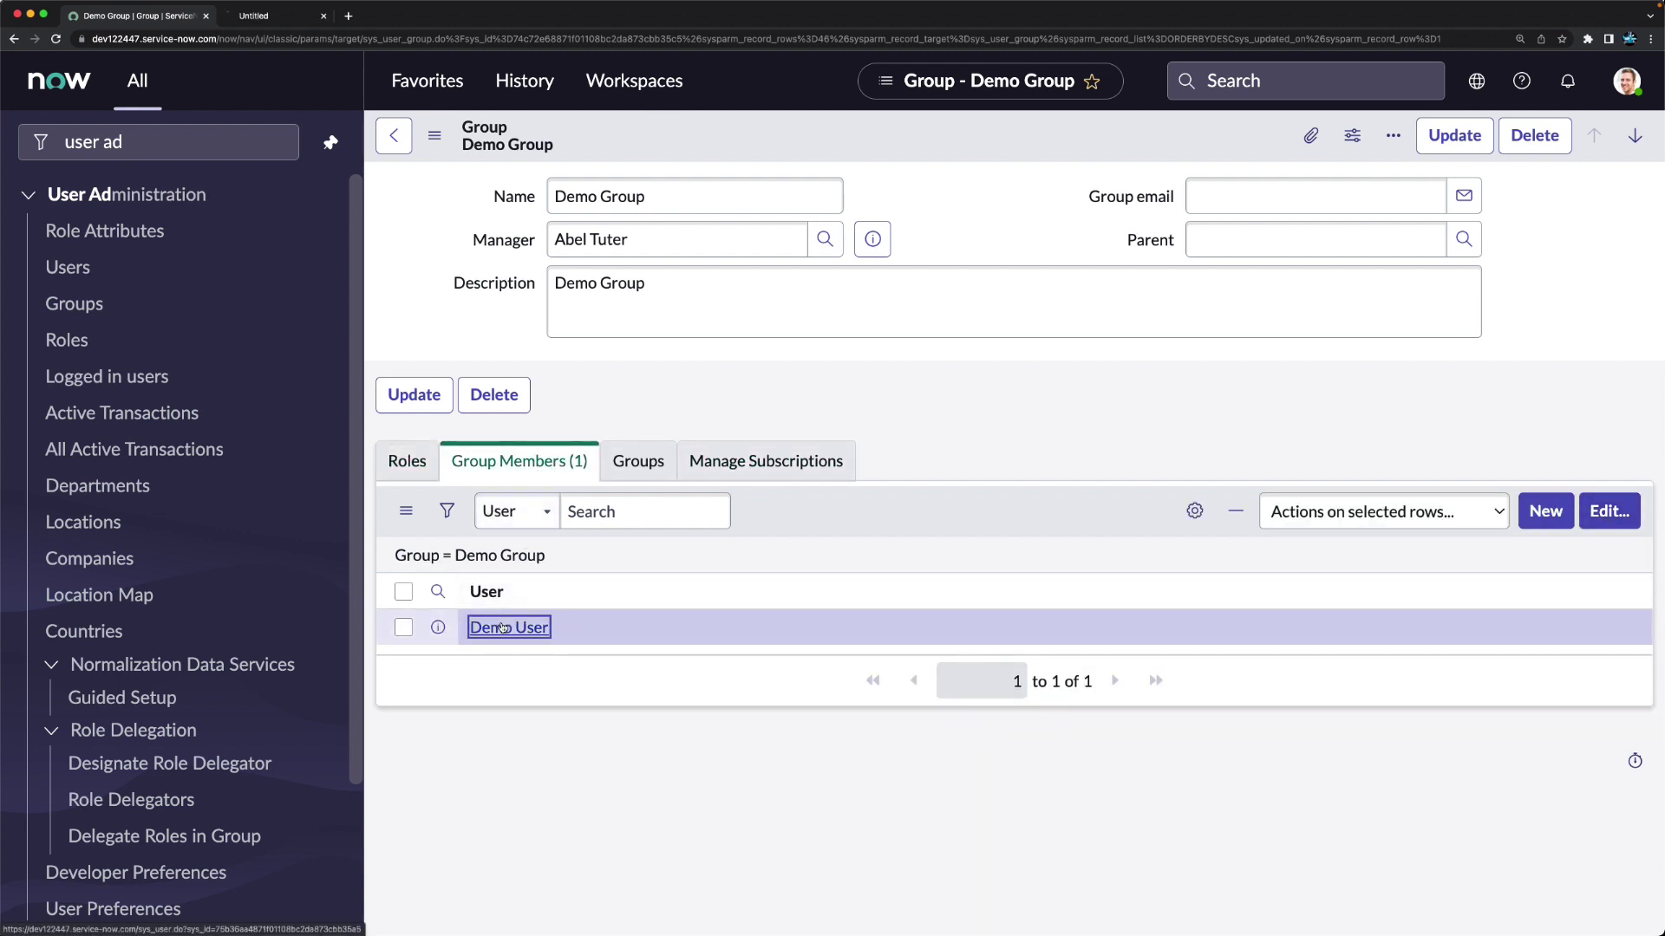
{"action": "left_click", "coordinate": [281, 16]}
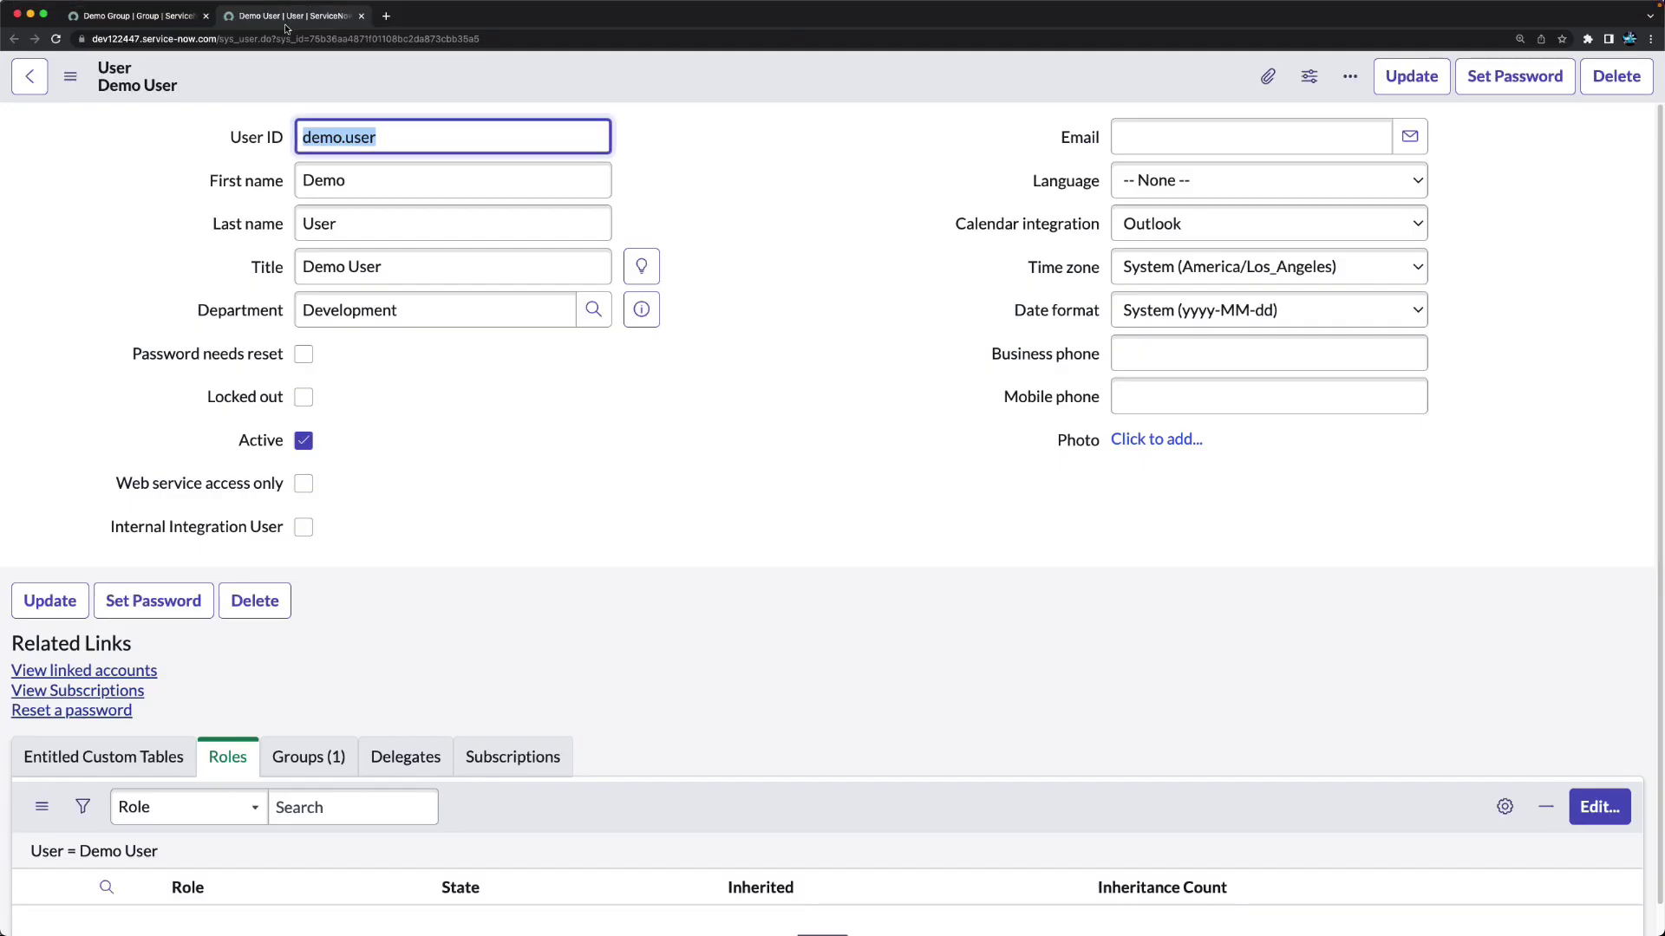
{"action": "scroll", "coordinate": [468, 438], "scroll_direction": "down", "scroll_amount": 5}
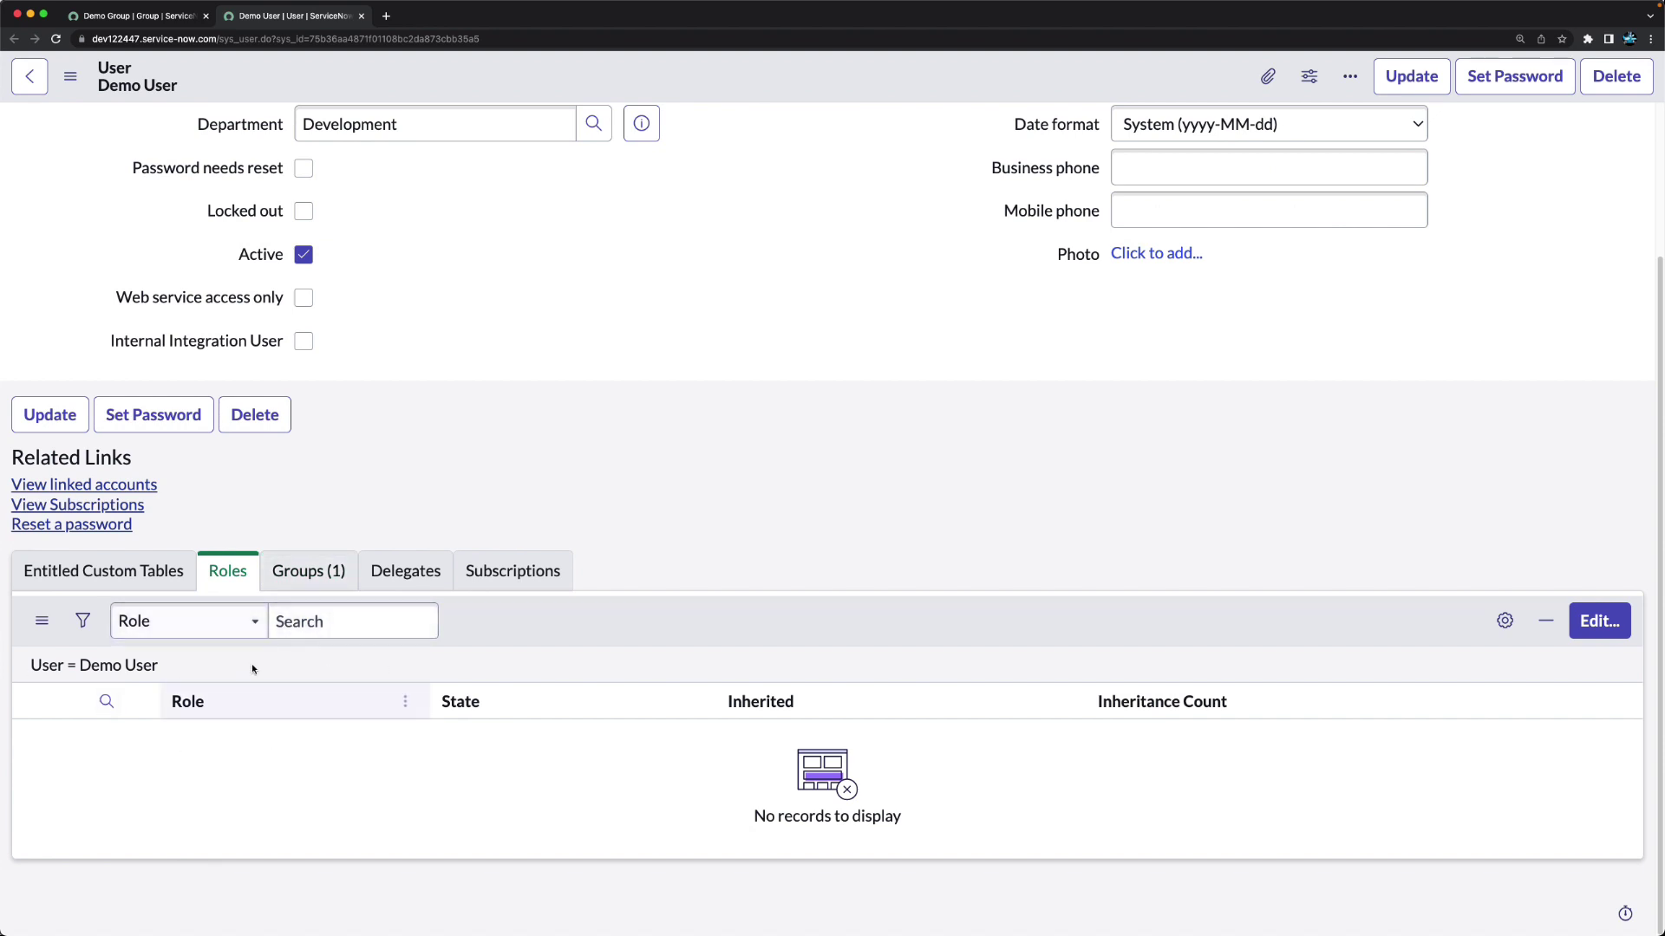
{"action": "left_click", "coordinate": [321, 570]}
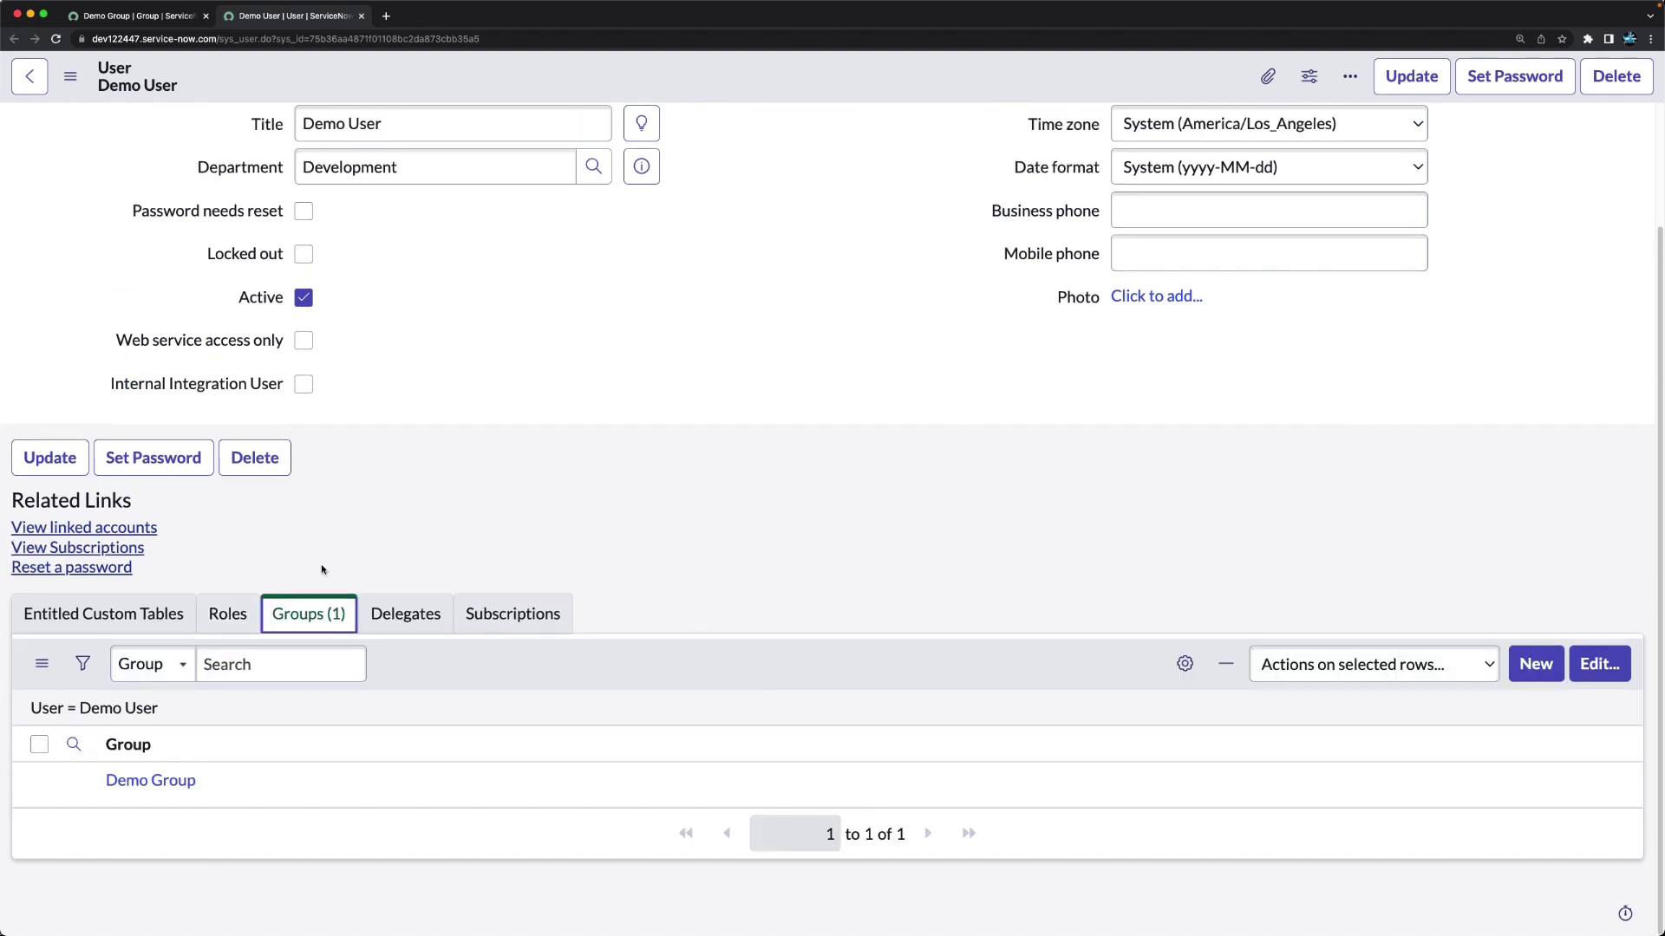
- Add the admin role to Demo Group's roles and save
{"action": "left_click", "coordinate": [139, 16]}
{"action": "left_click", "coordinate": [406, 461]}
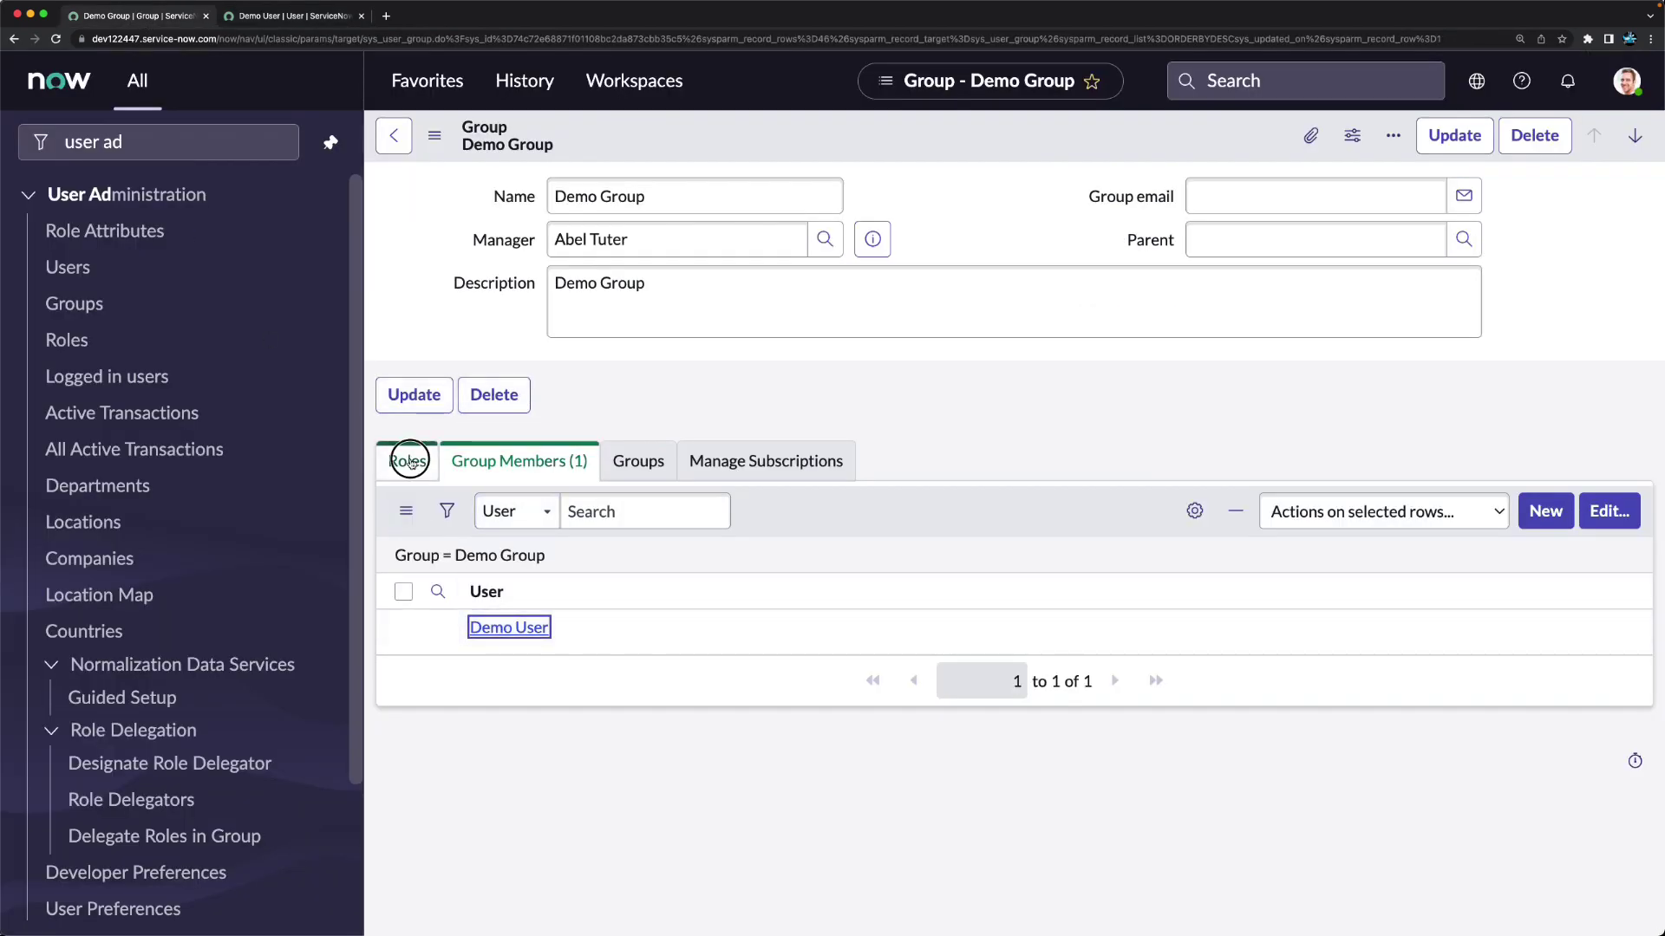
{"action": "left_click", "coordinate": [1623, 511]}
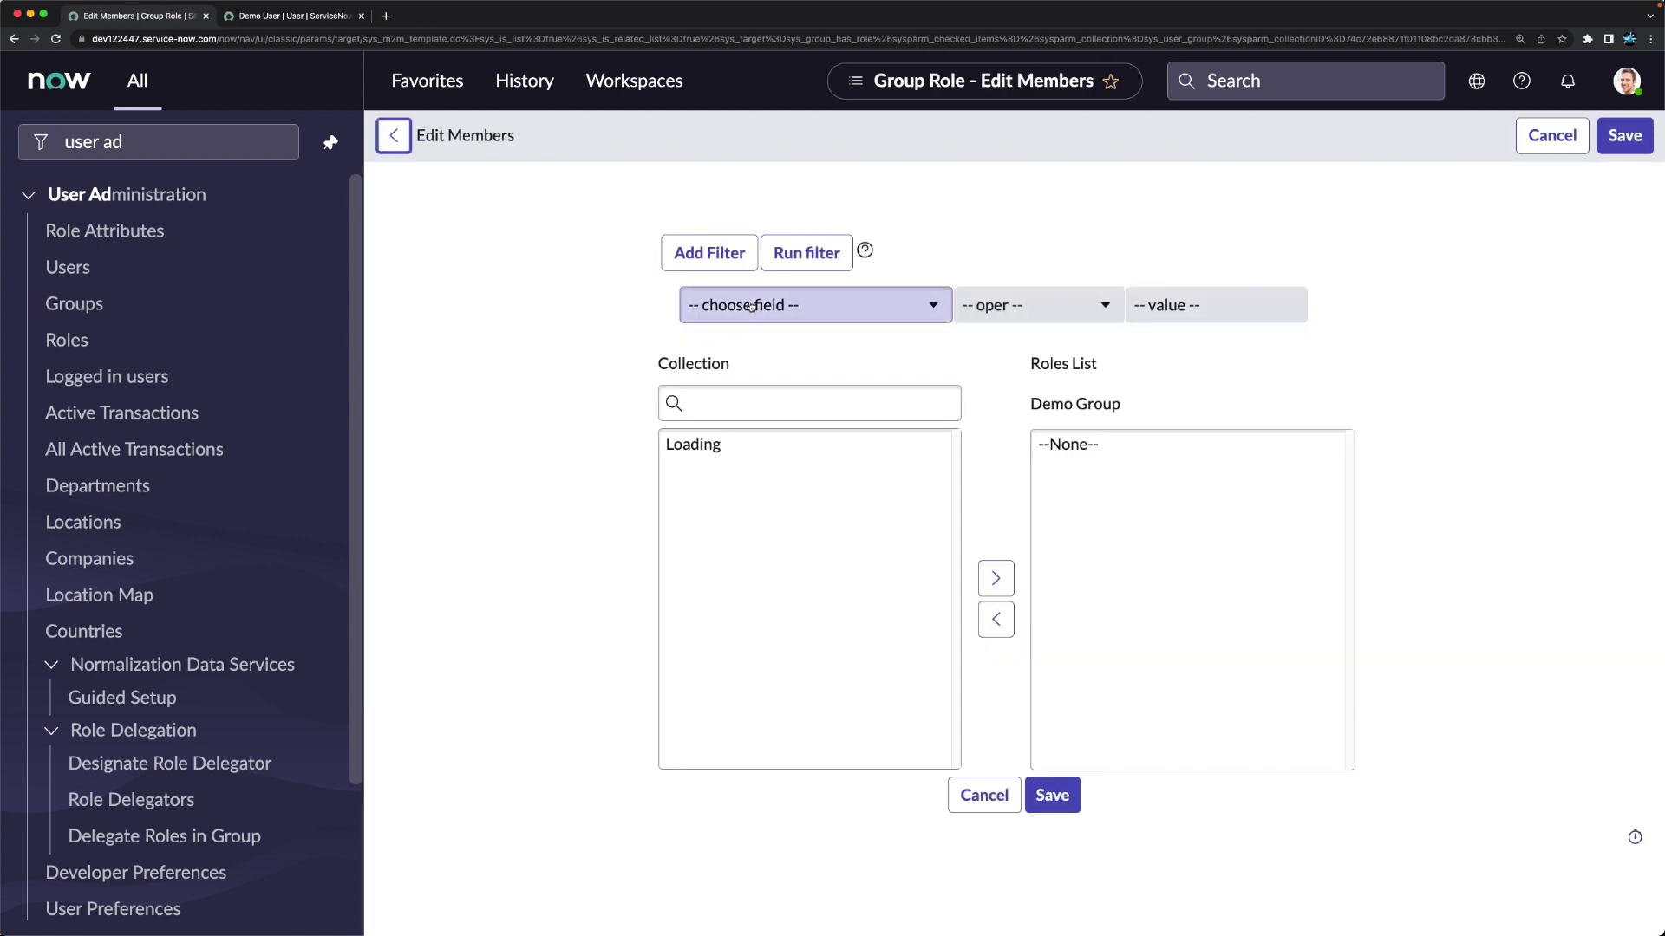
{"action": "left_click", "coordinate": [746, 408]}
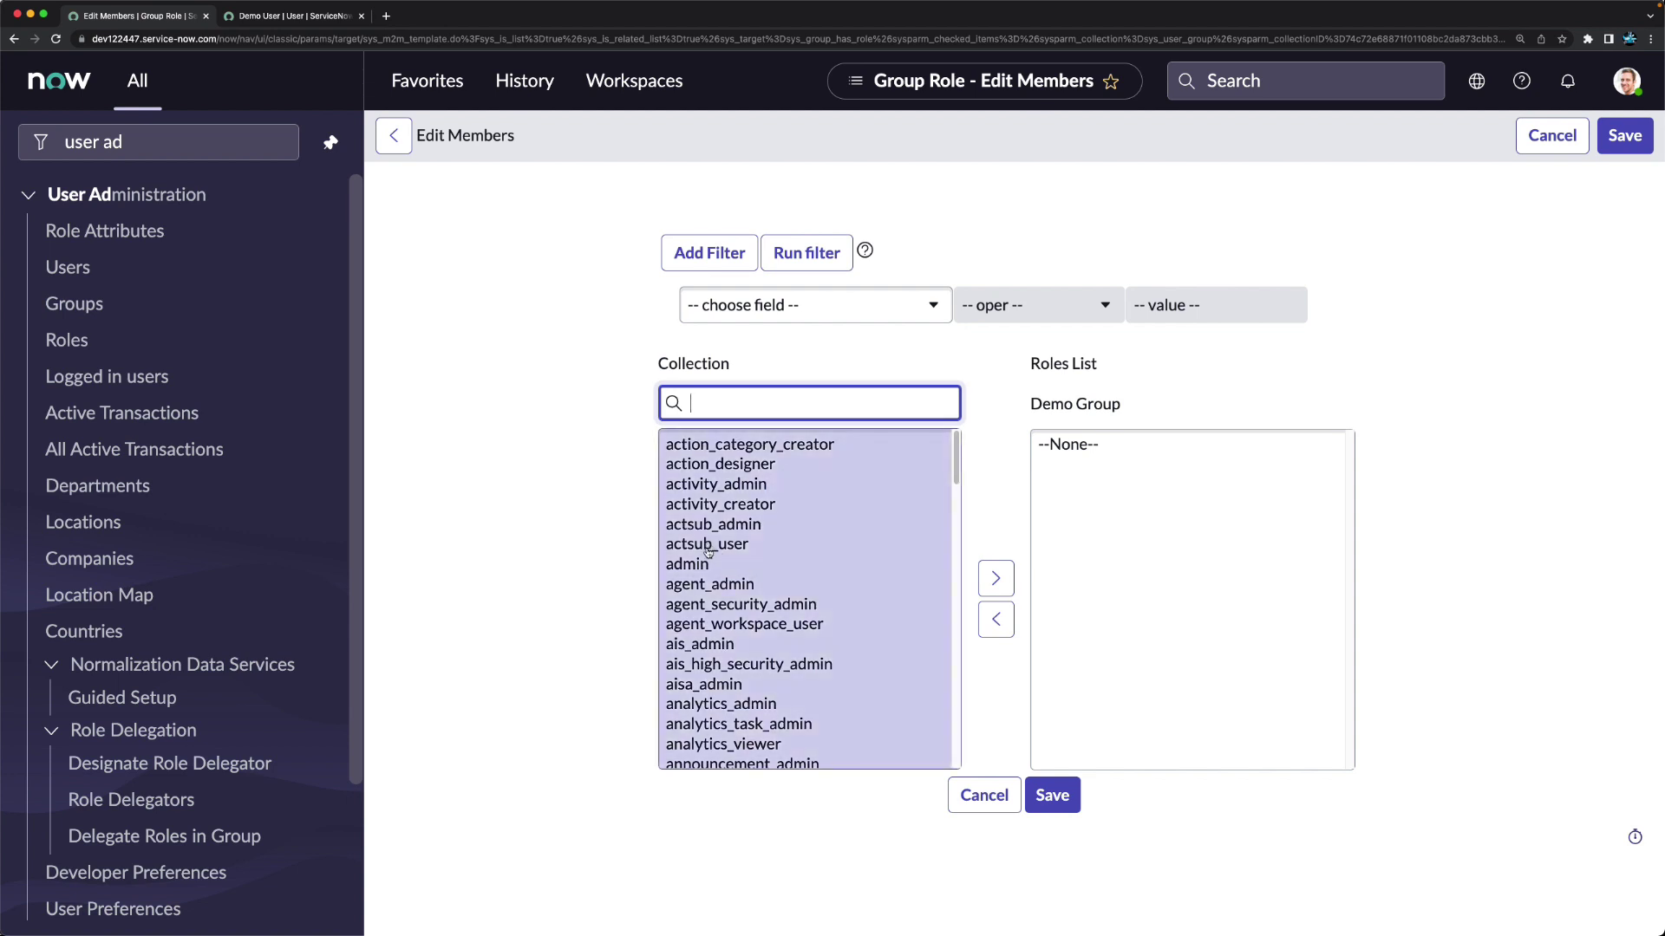
{"action": "double_click", "coordinate": [687, 564]}
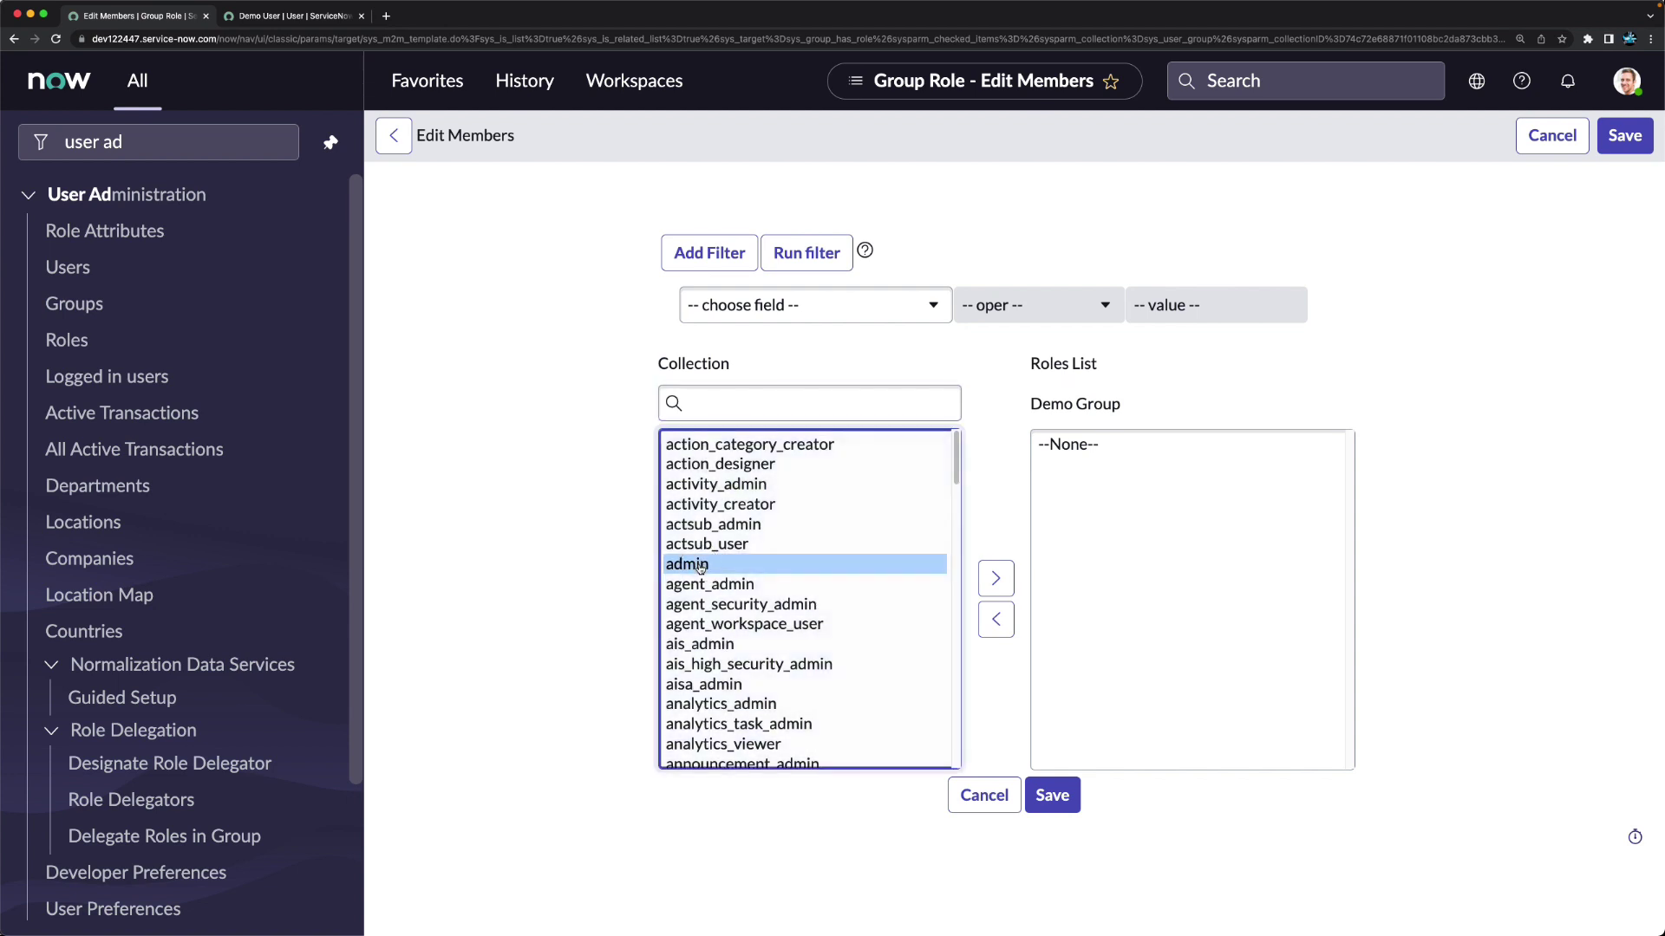
{"action": "left_click", "coordinate": [1053, 802]}
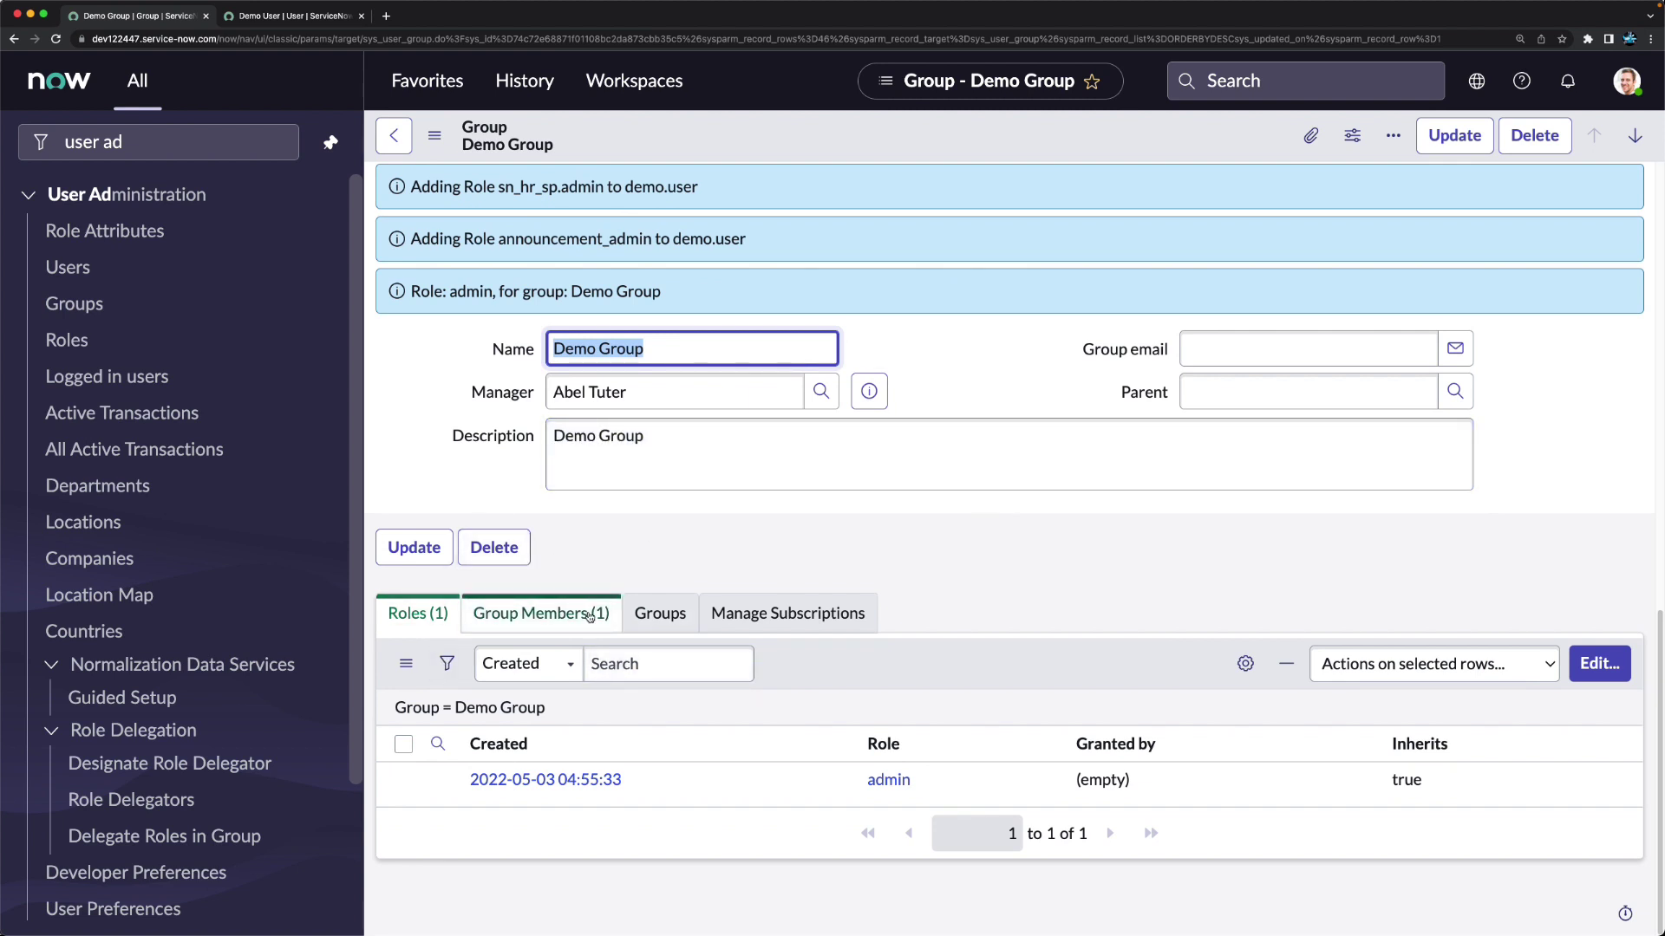
- Review Demo User's Roles list showing 22 inherited roles, including admin, from Demo Group
{"action": "left_click", "coordinate": [319, 17]}
{"action": "left_click", "coordinate": [223, 616]}
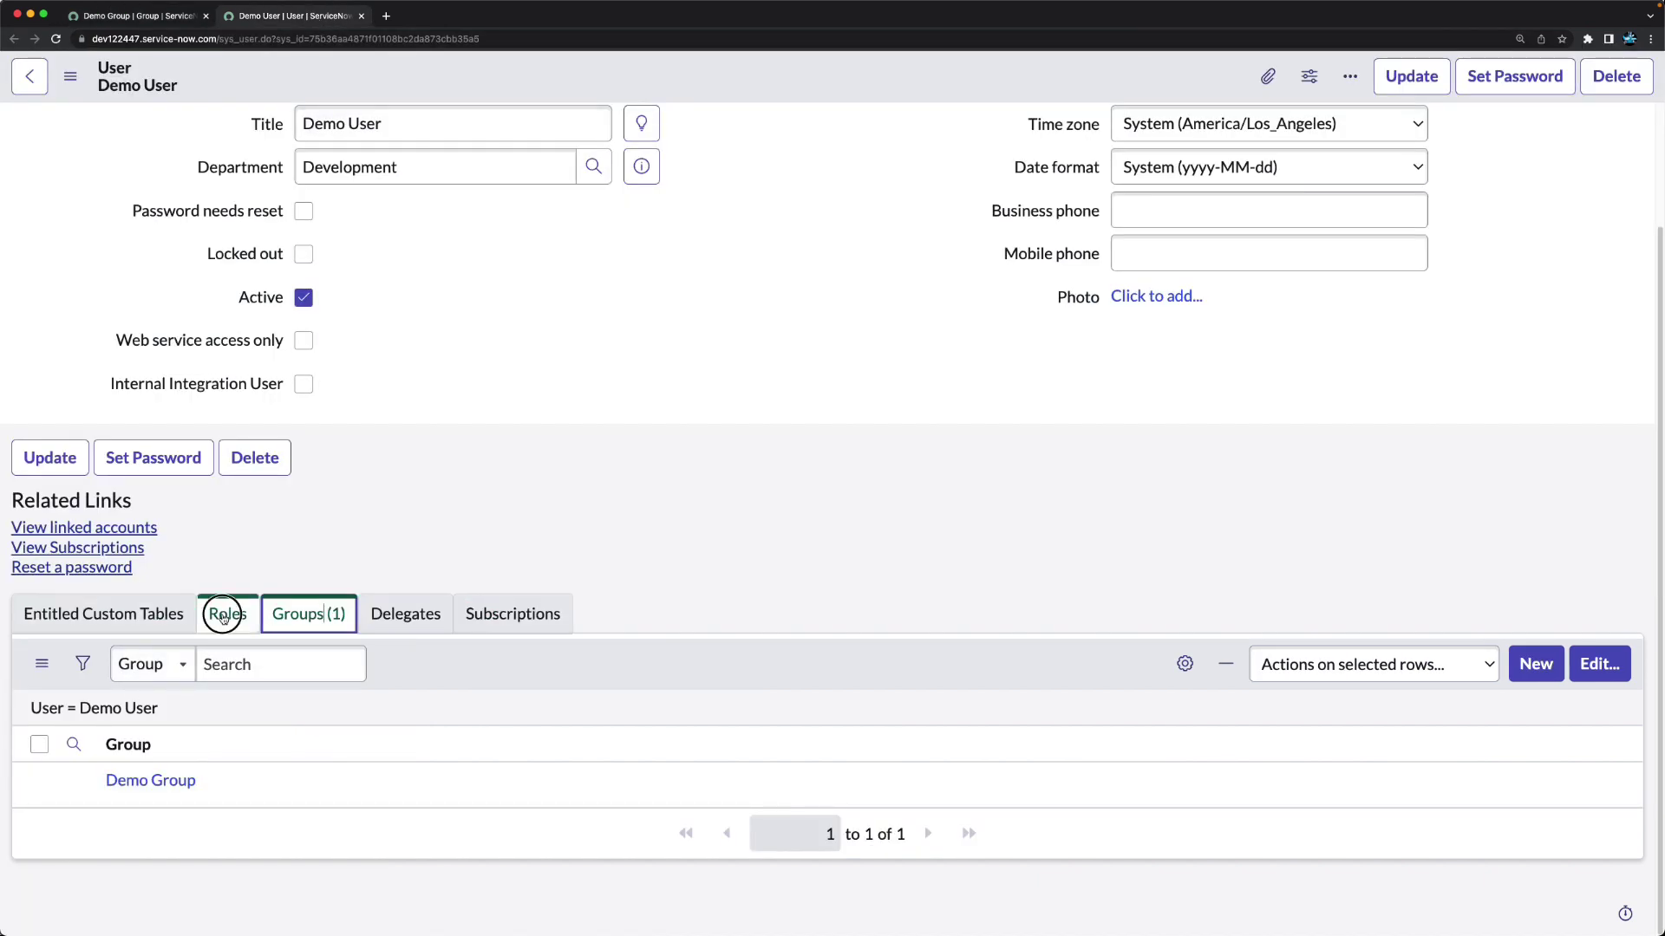
{"action": "scroll", "coordinate": [173, 646], "scroll_direction": "down", "scroll_amount": 1}
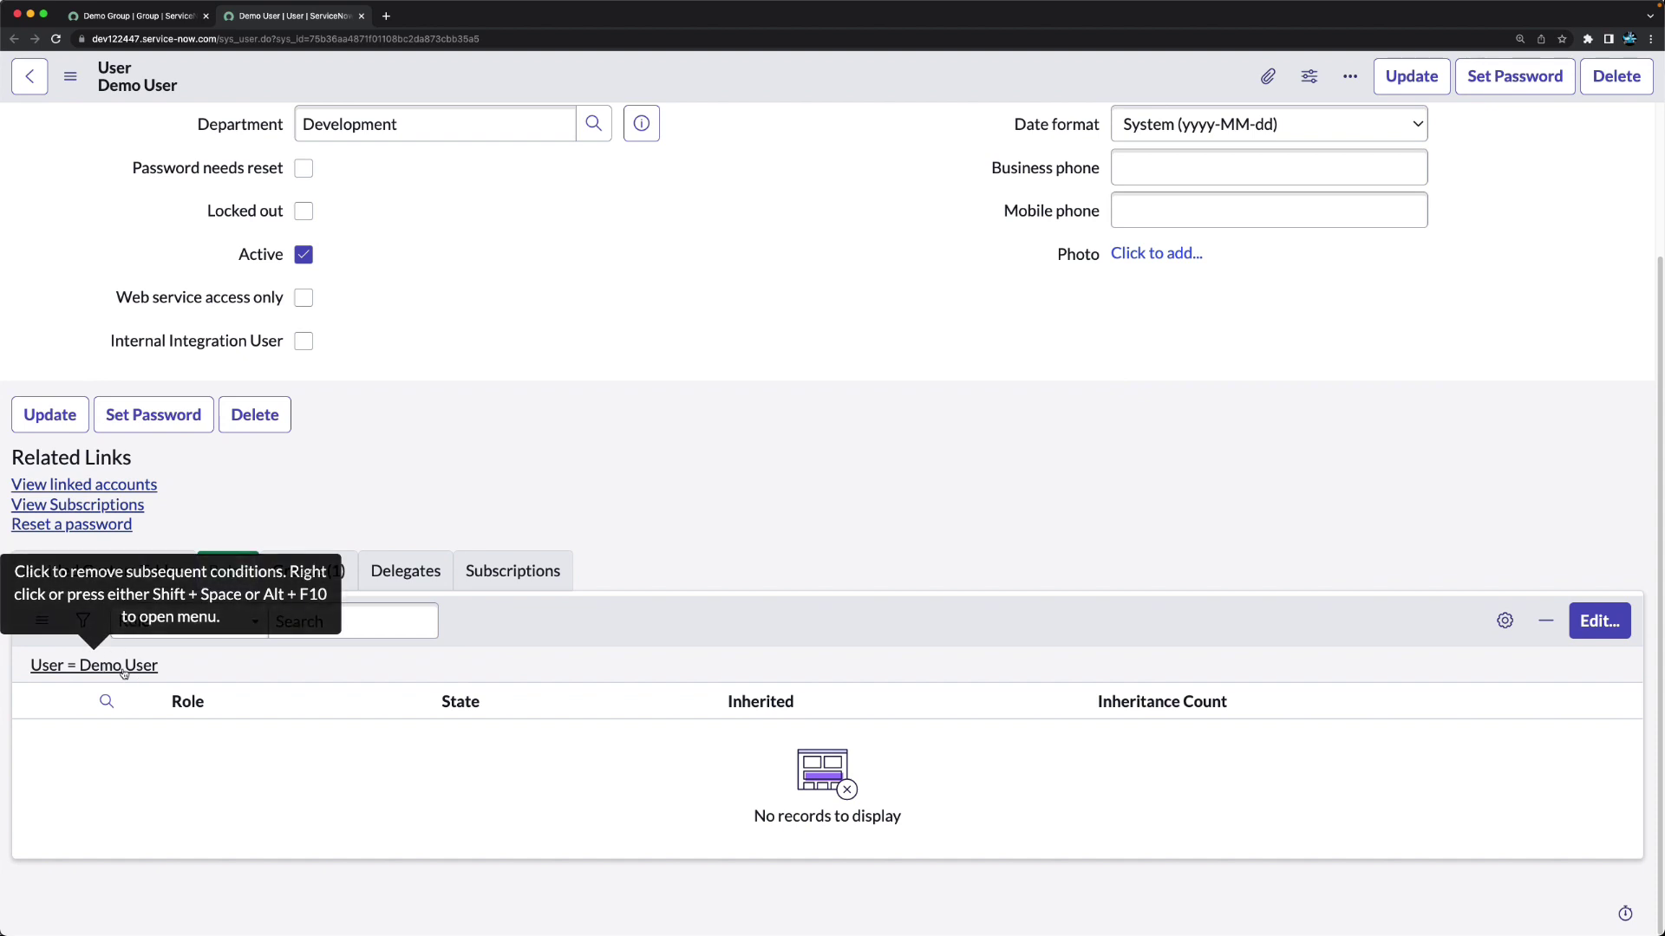
{"action": "scroll", "coordinate": [595, 620], "scroll_direction": "down", "scroll_amount": 7}
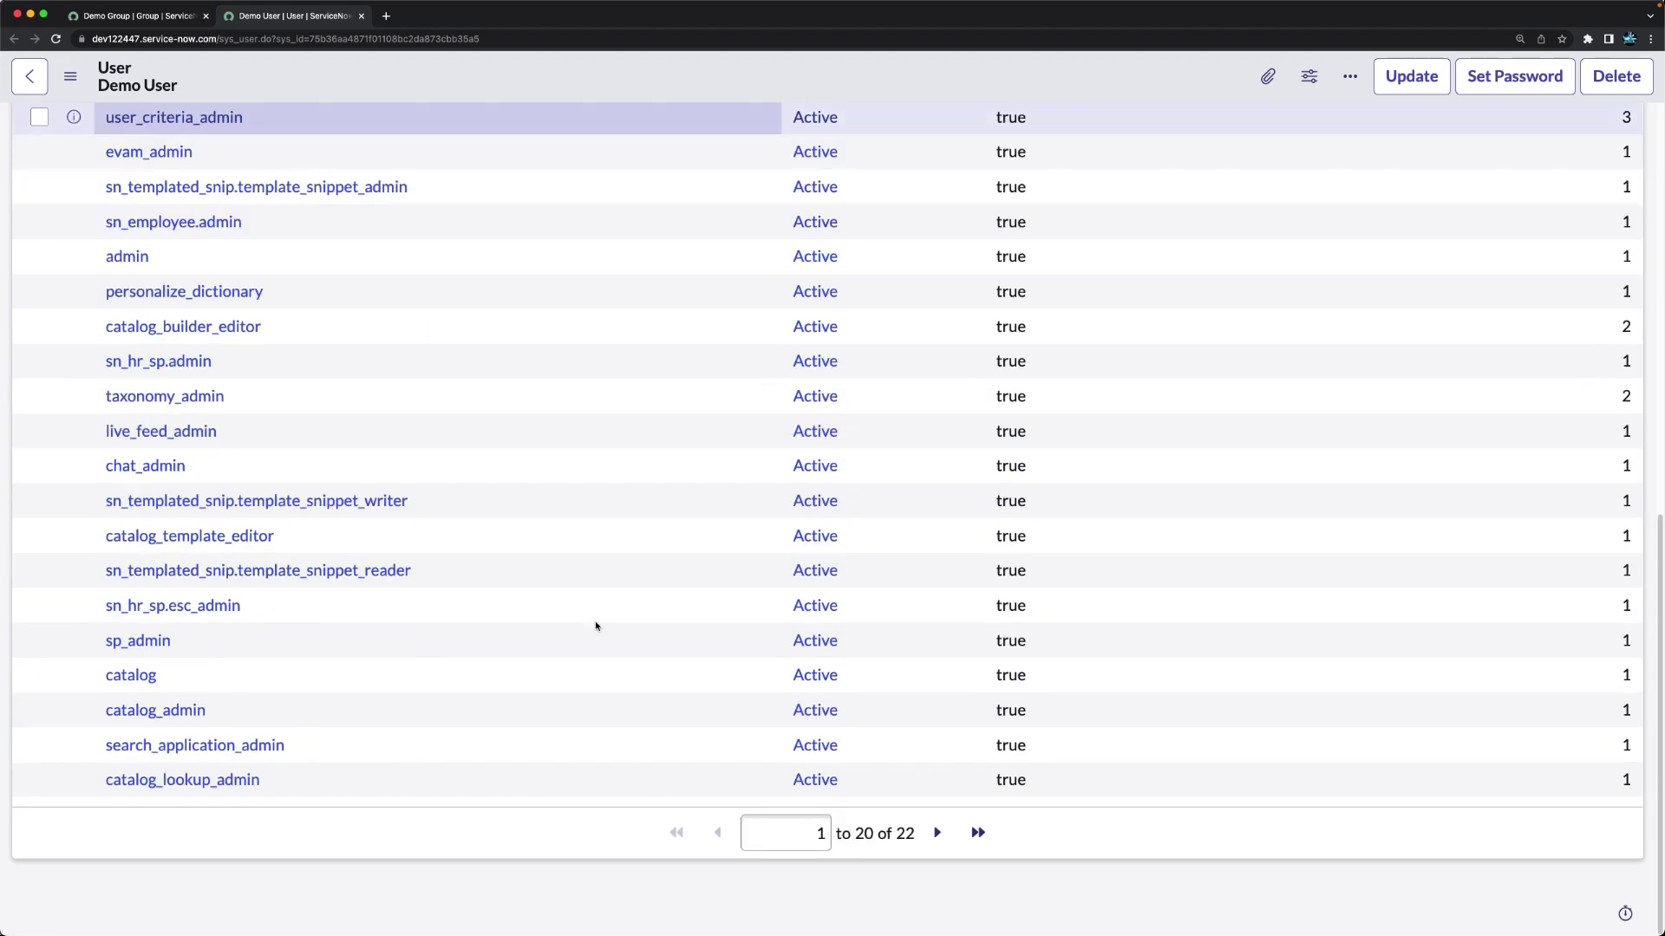
{"action": "scroll", "coordinate": [889, 483], "scroll_direction": "up", "scroll_amount": 7}
{"action": "scroll", "coordinate": [890, 483], "scroll_direction": "down", "scroll_amount": 2}
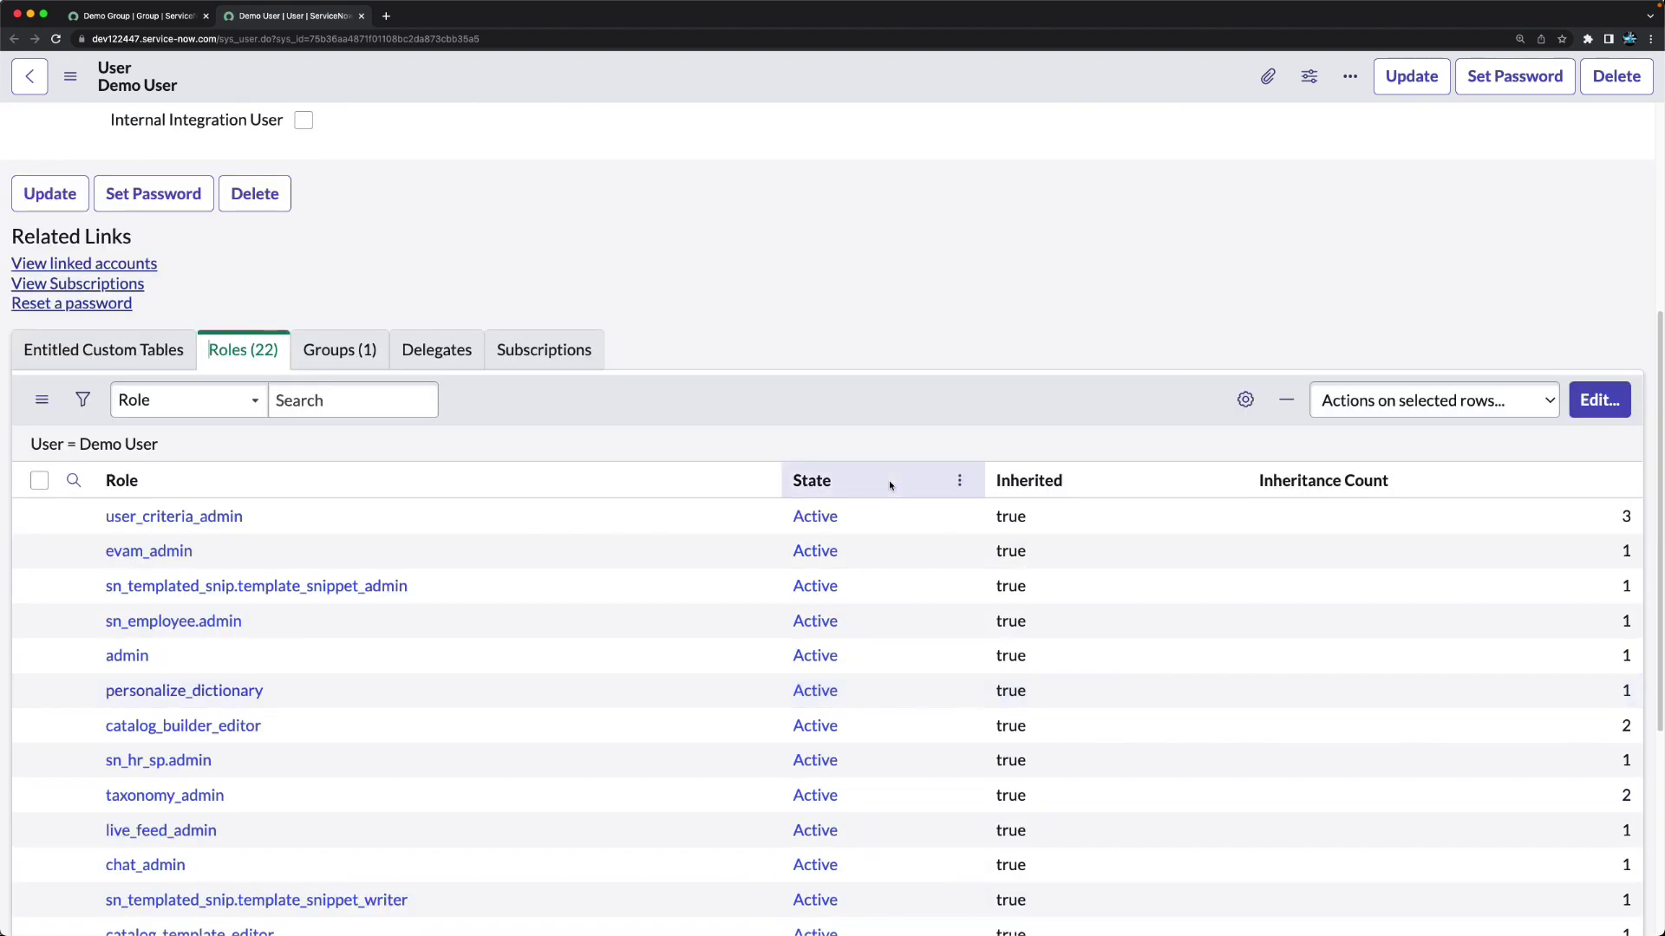
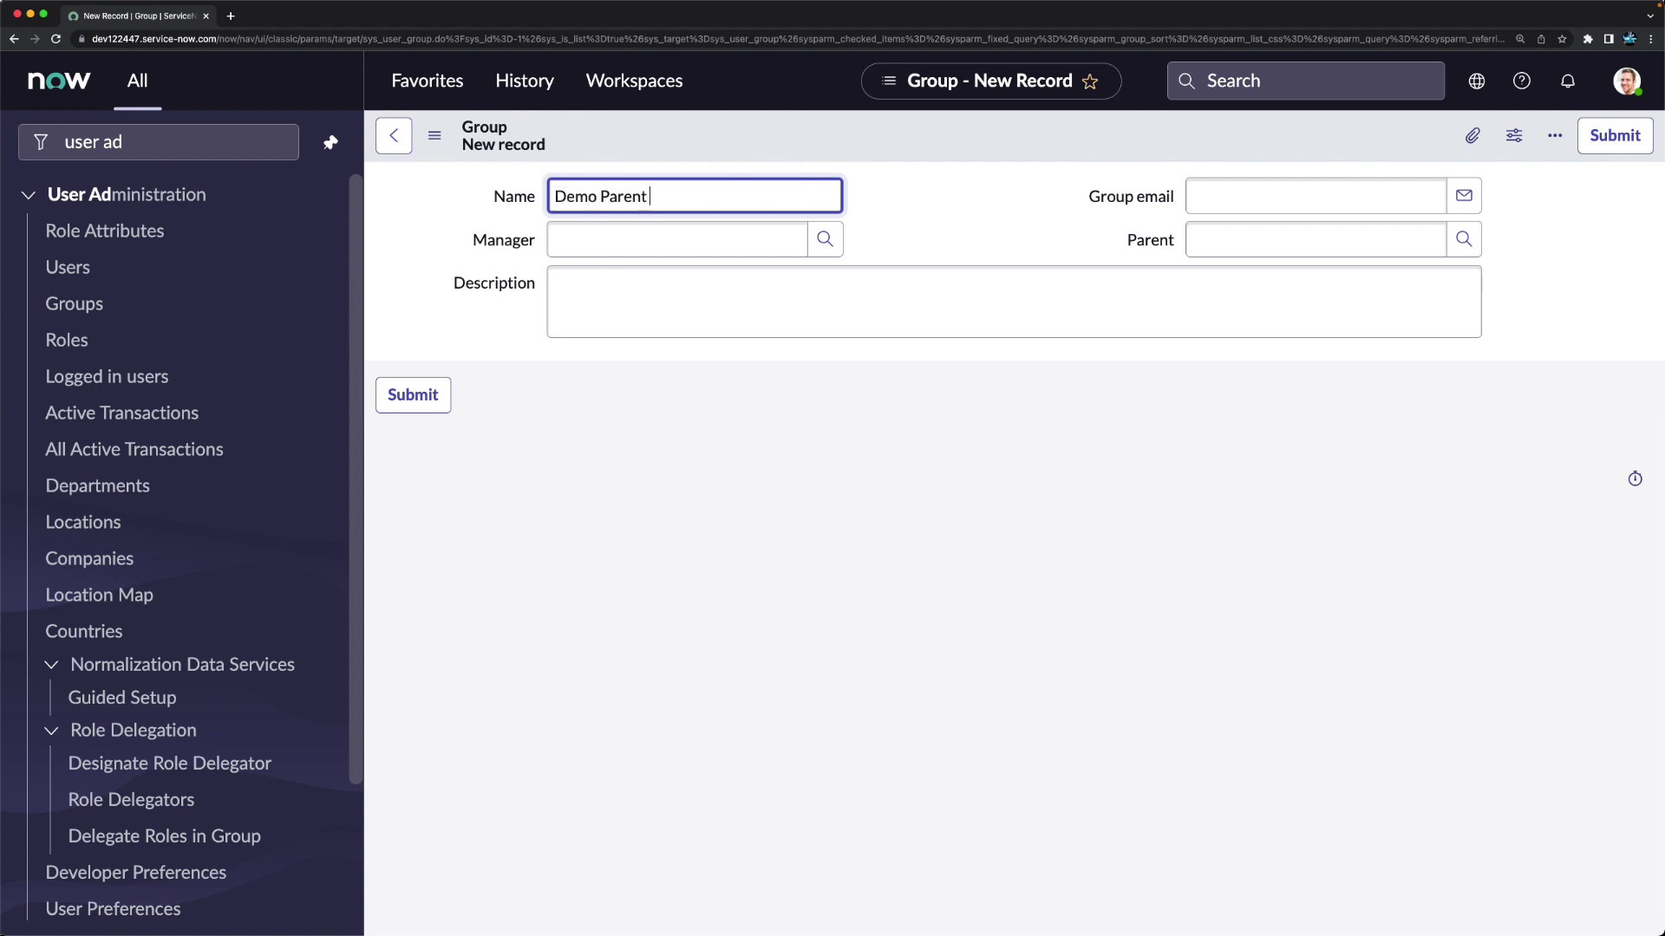
- Save the new Demo Parent Group record and view its child groups
{"action": "left_click", "coordinate": [995, 237]}
{"action": "left_click", "coordinate": [931, 228]}
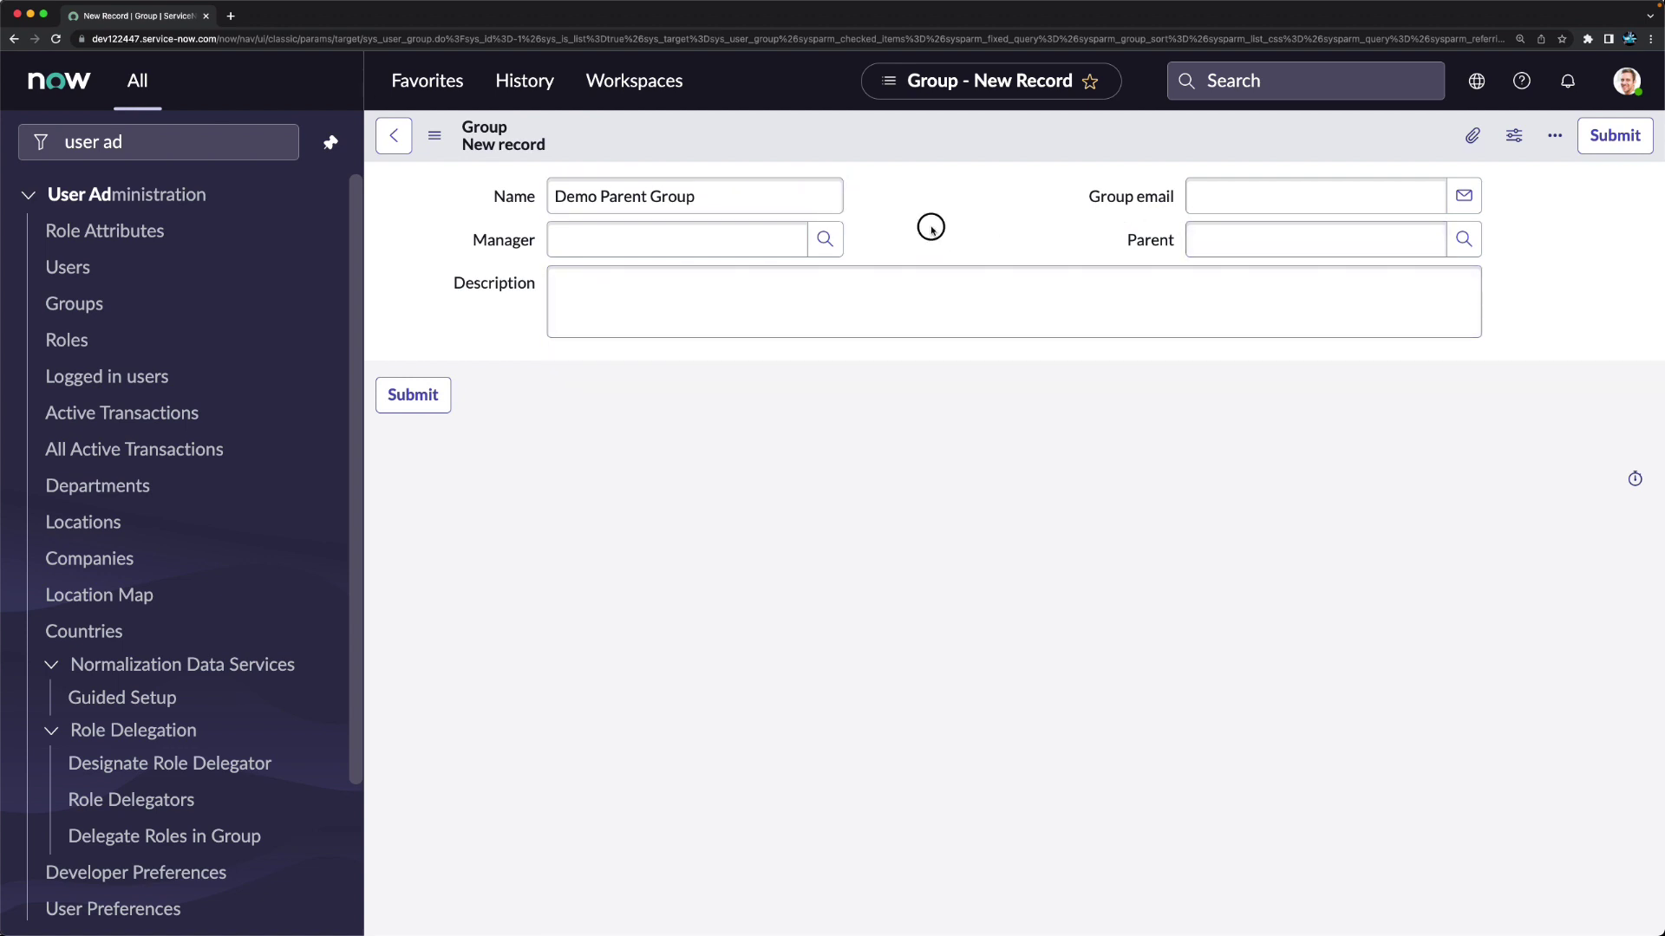
{"action": "right_click", "coordinate": [917, 132]}
{"action": "left_click", "coordinate": [971, 148]}
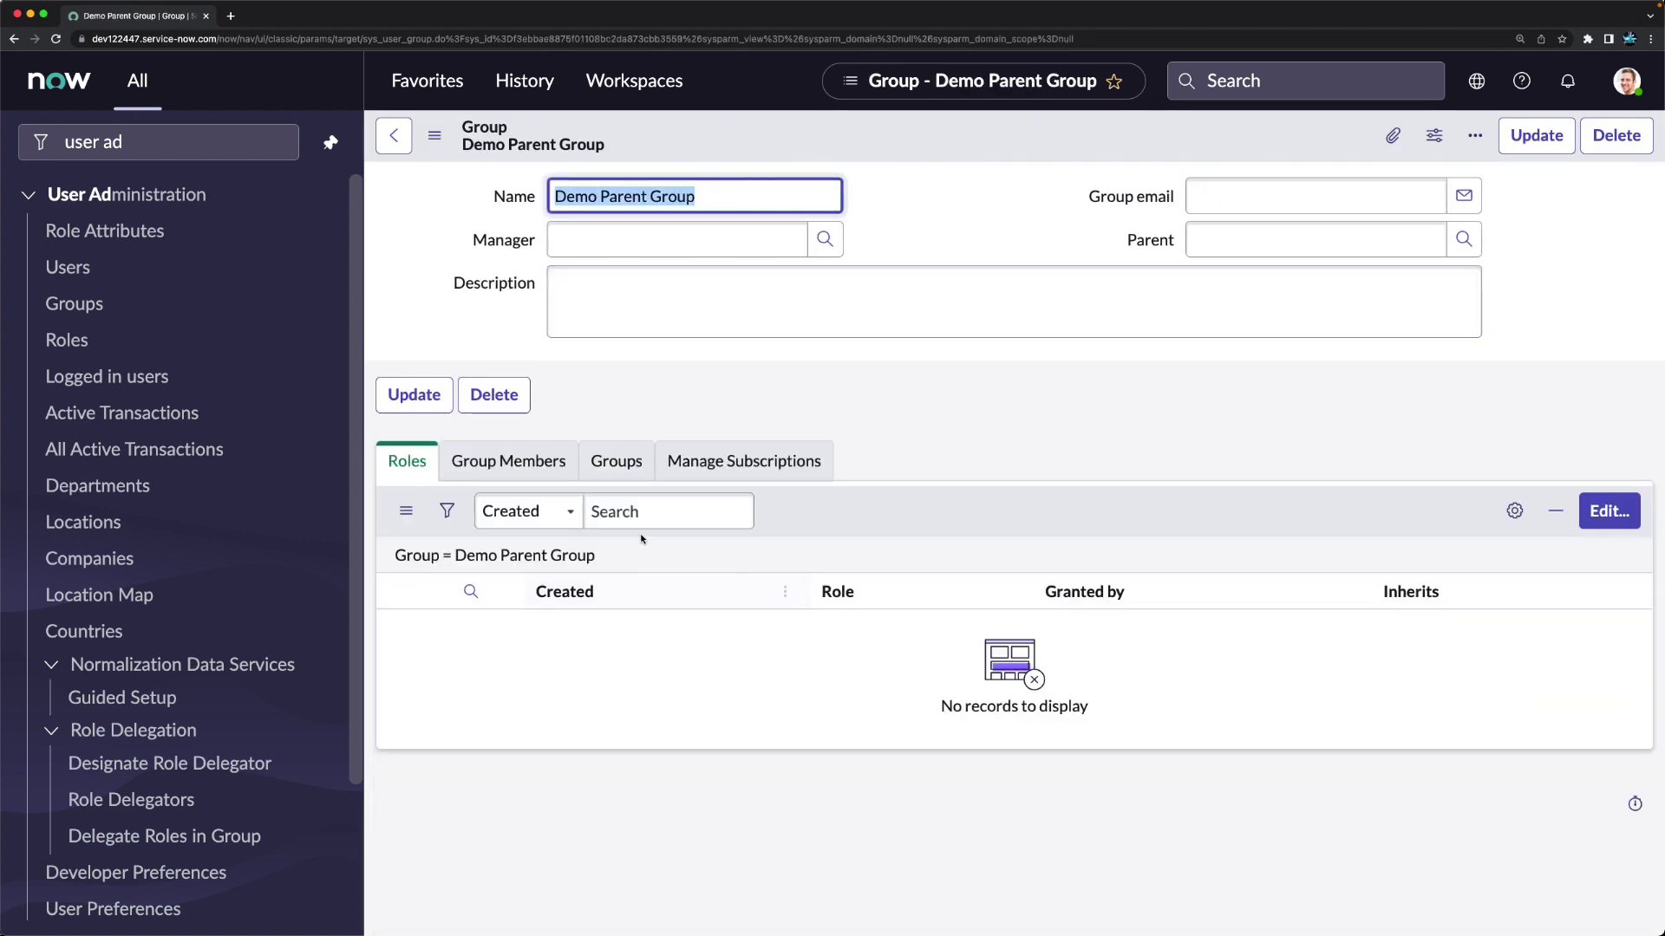
{"action": "left_click", "coordinate": [620, 471]}
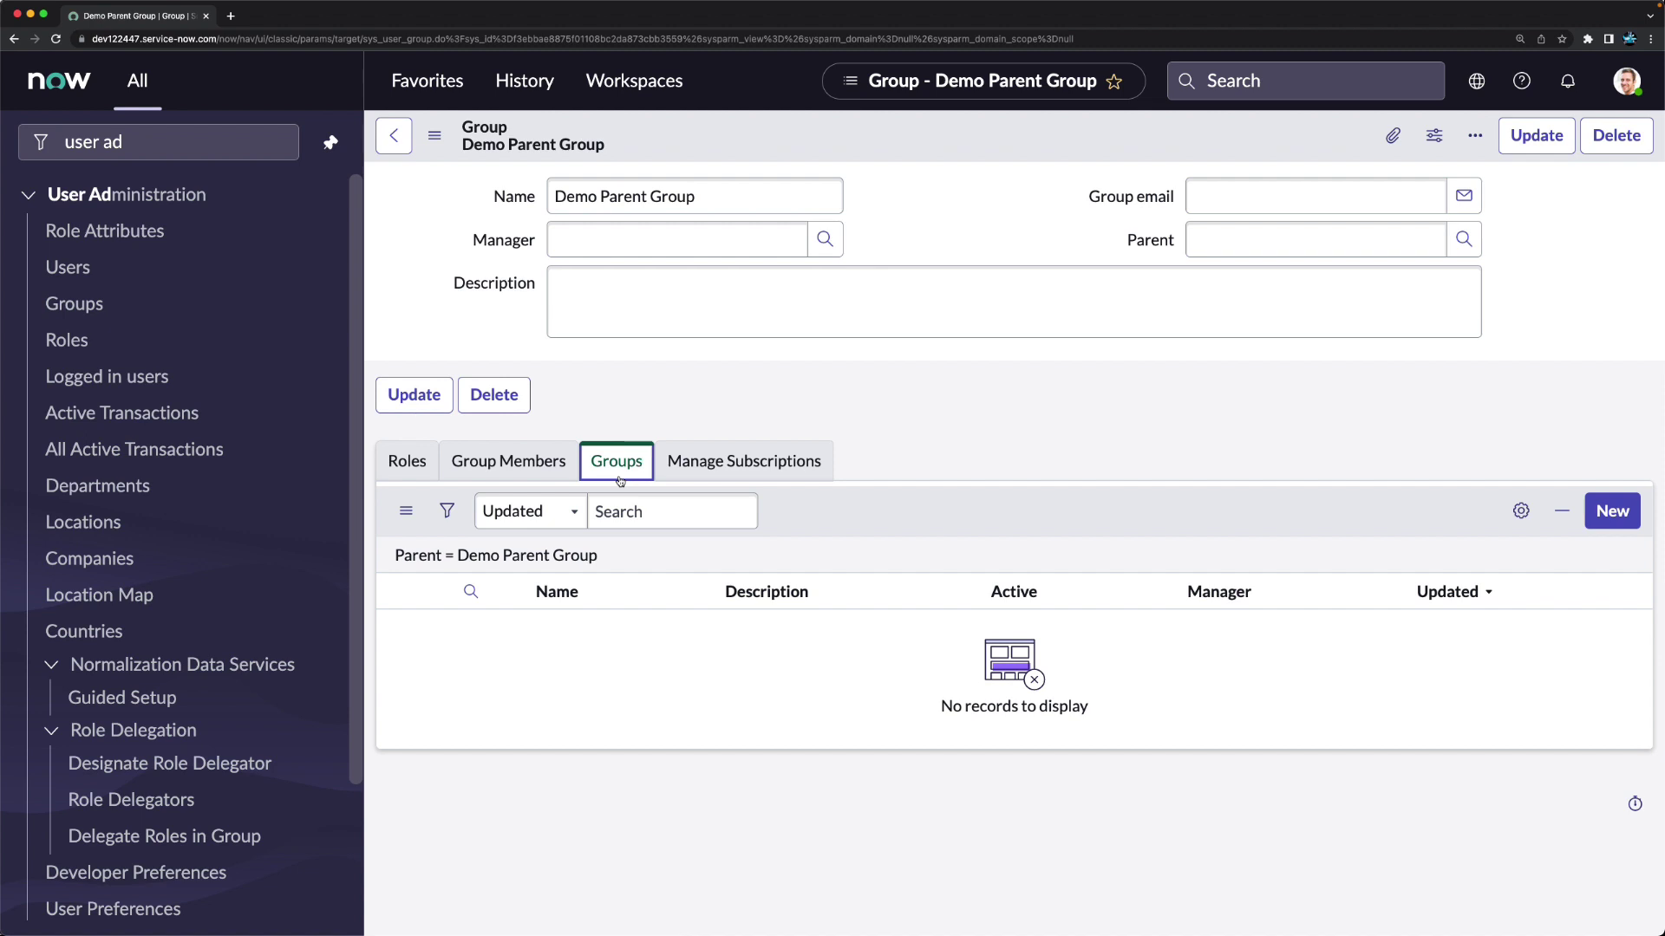
- Rename the group to 'Demo Group 2', insert it as a separate record, and return to Groups
{"action": "left_click", "coordinate": [707, 206]}
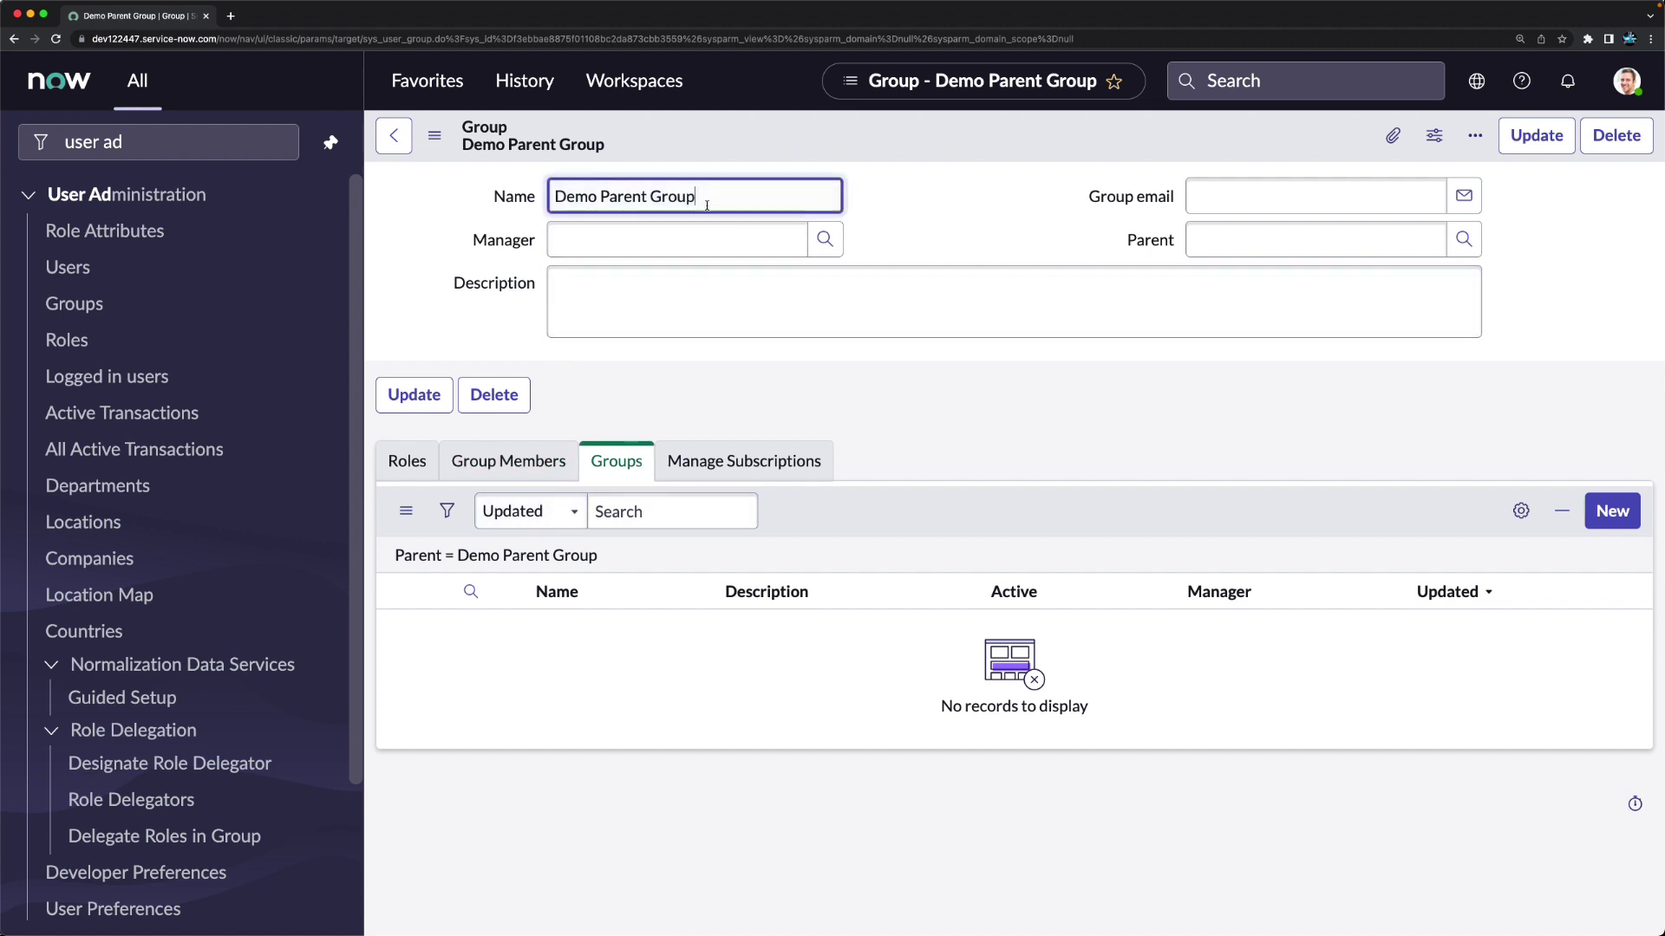
{"action": "left_click", "coordinate": [660, 222]}
{"action": "left_click_drag", "start_coordinate": [706, 193], "coordinate": [582, 189]}
{"action": "right_click", "coordinate": [896, 134]}
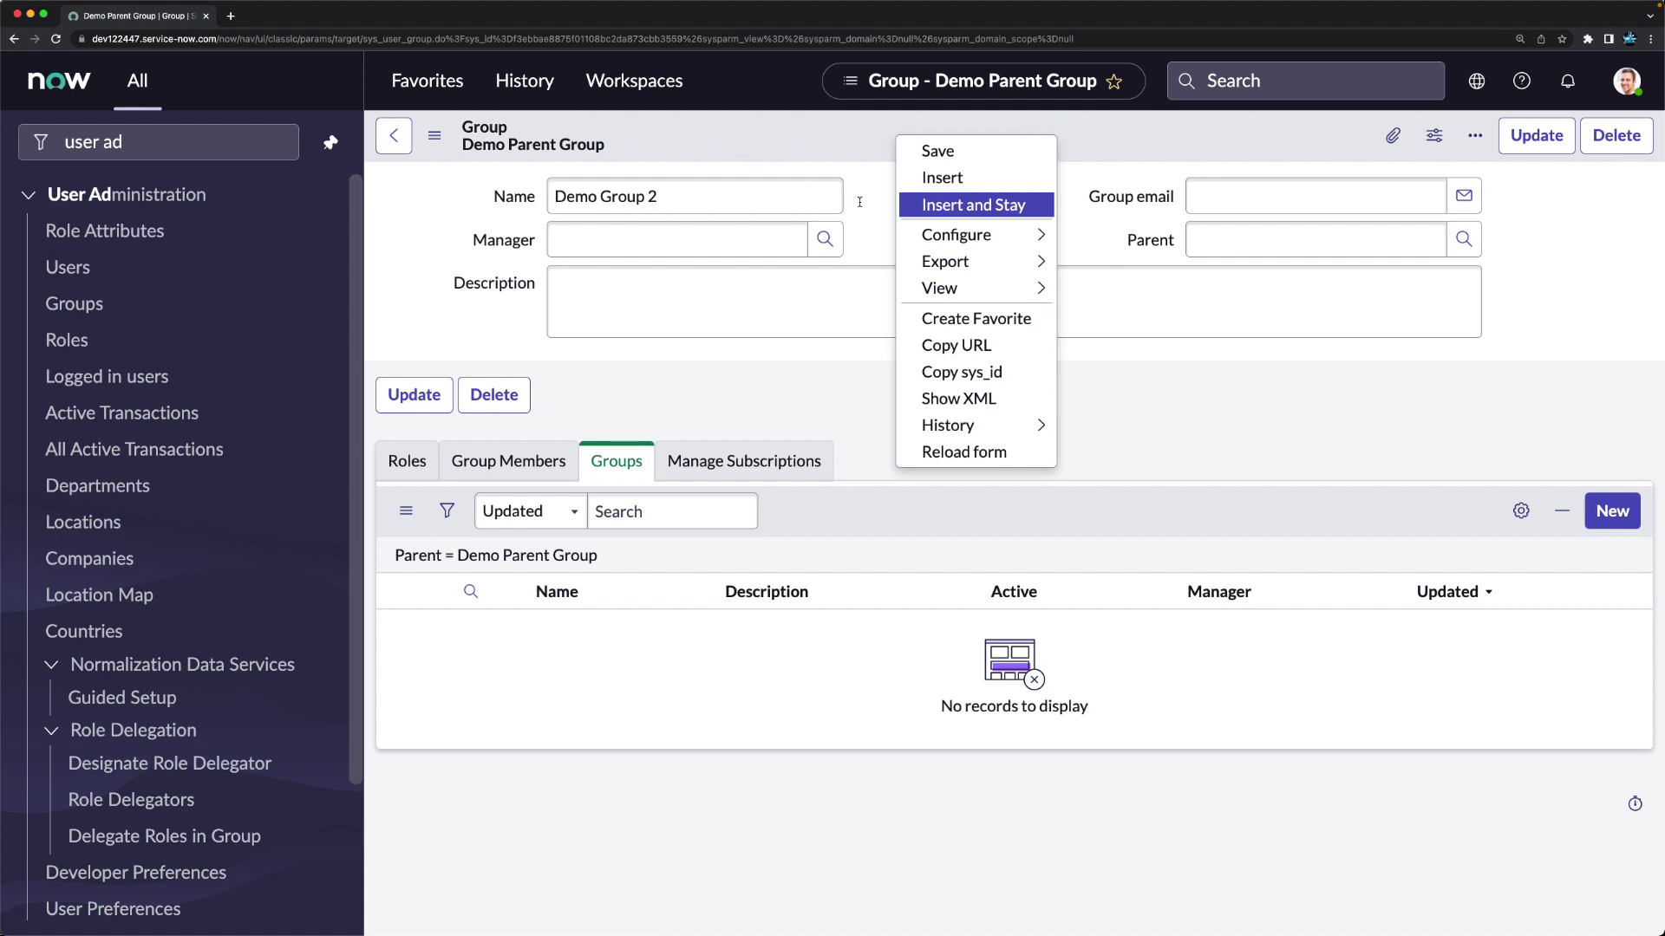
{"action": "left_click", "coordinate": [970, 208]}
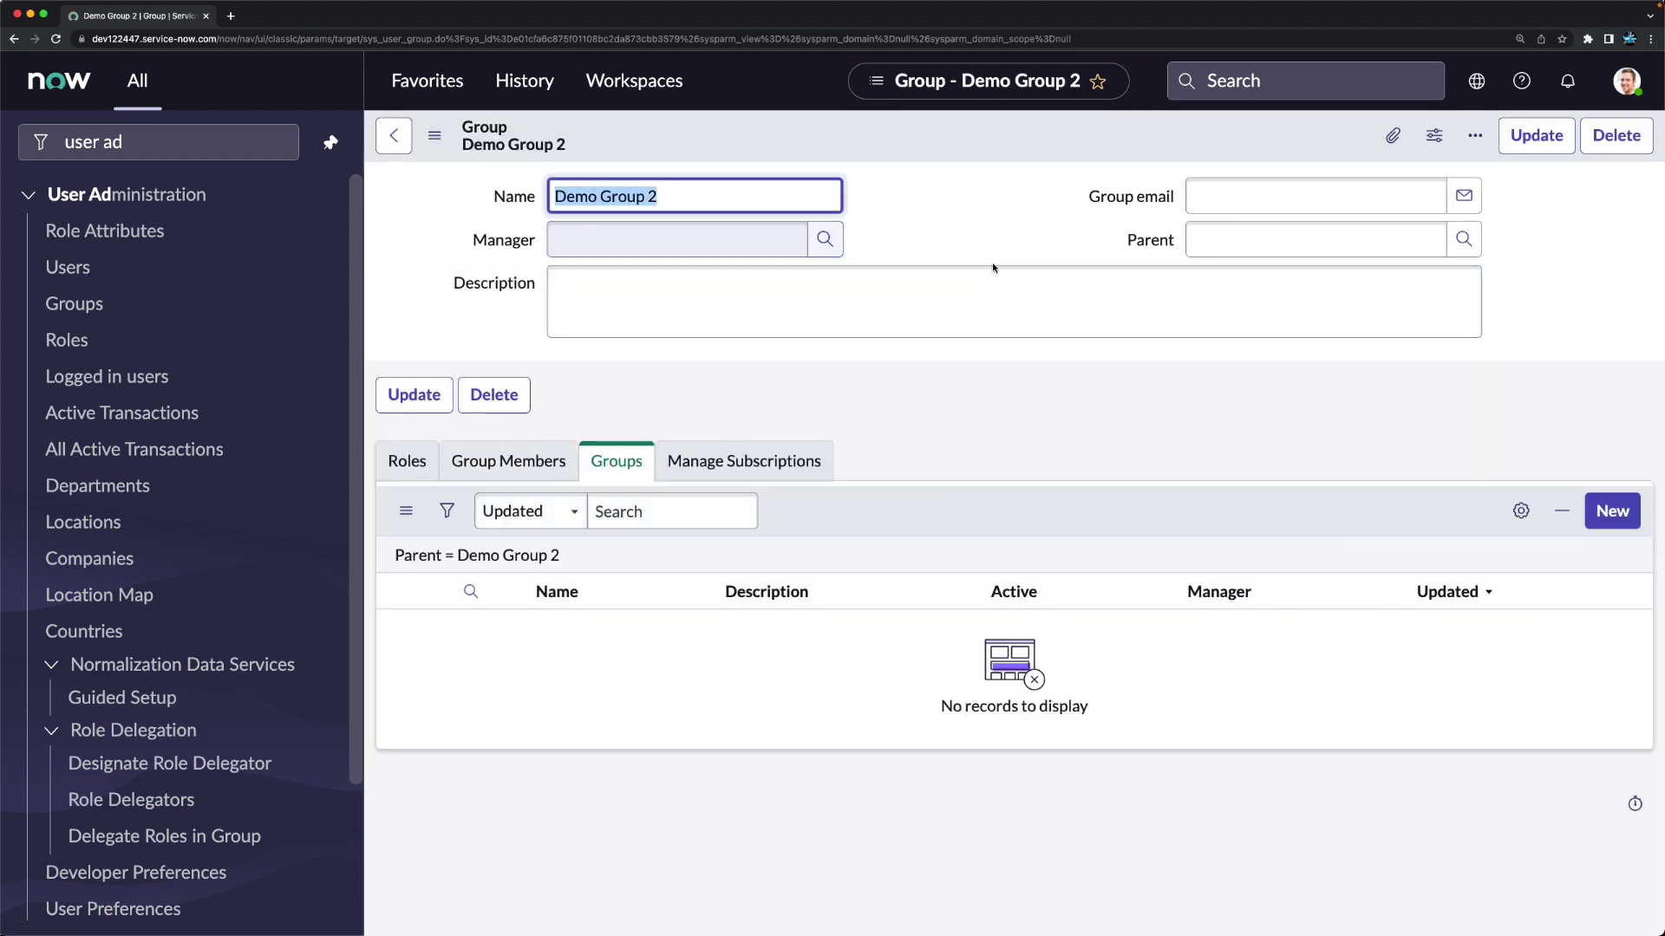
{"action": "left_click", "coordinate": [850, 228]}
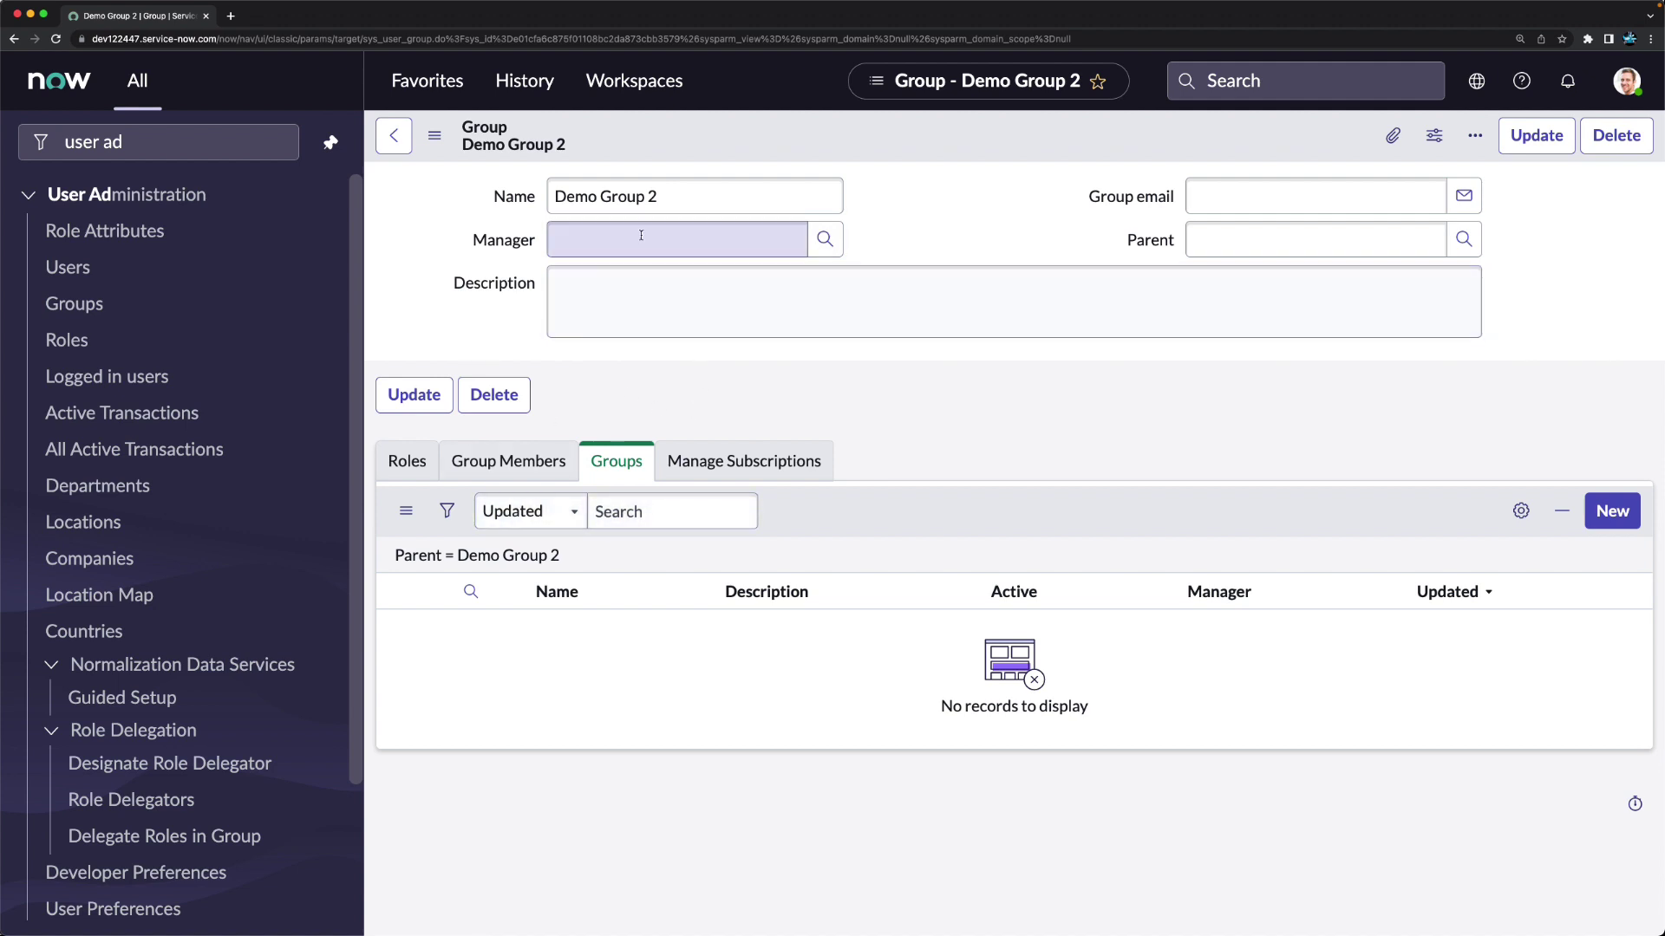
{"action": "left_click", "coordinate": [61, 311]}
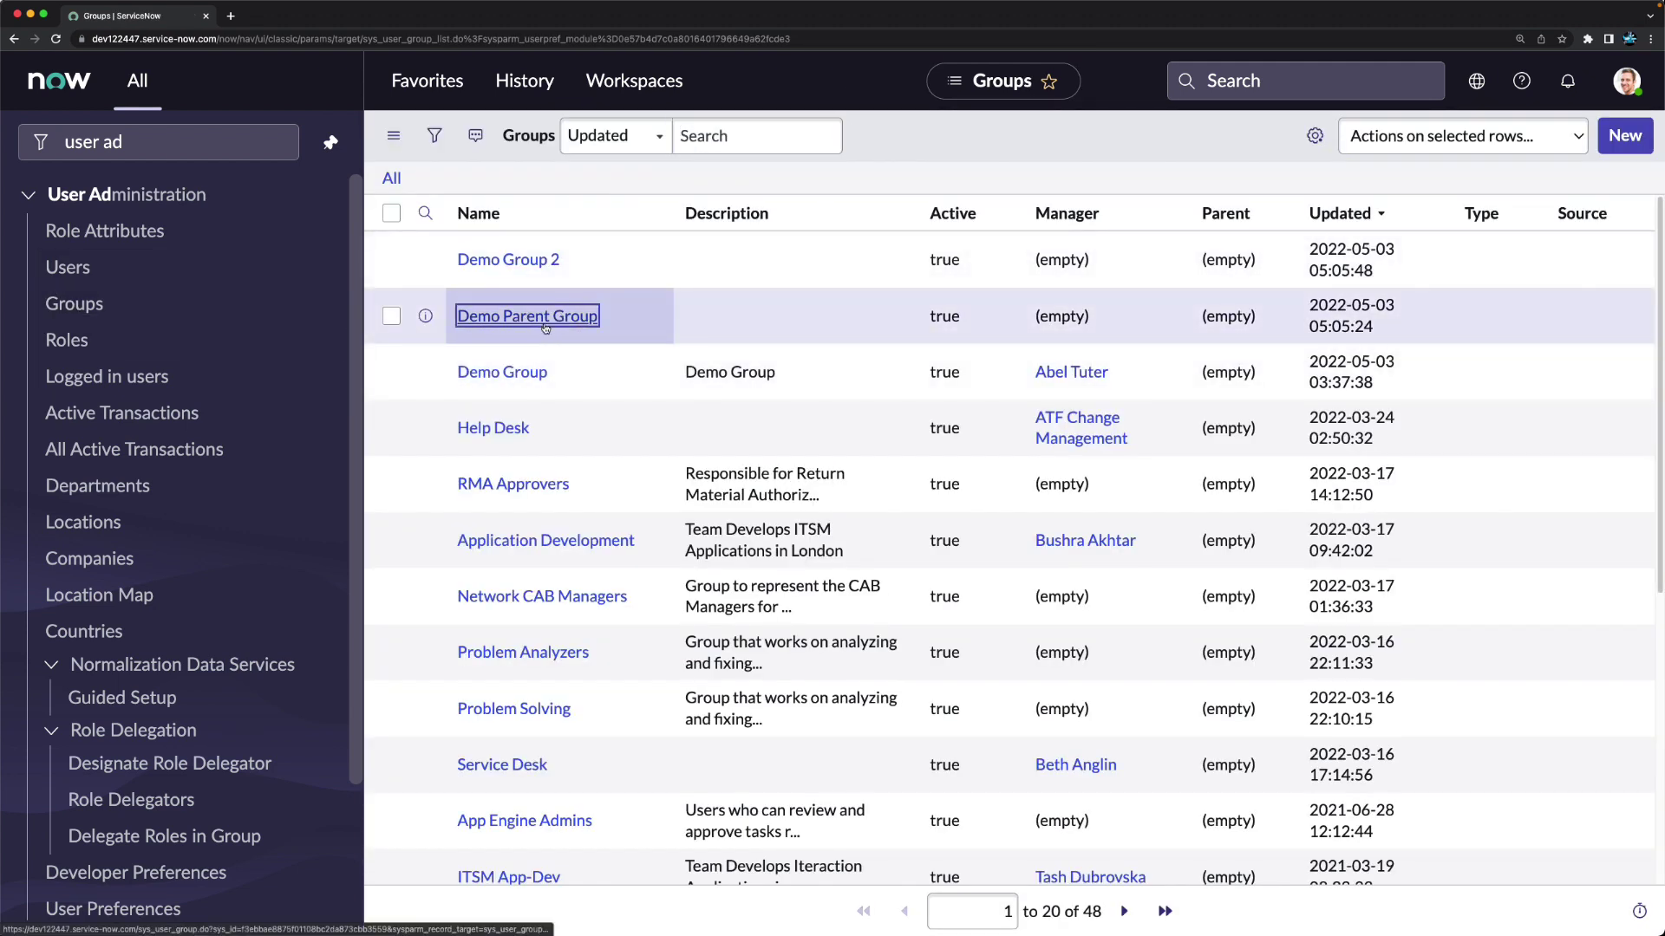
- Check Demo Parent Group's child groups, then open Demo Group and Demo Group 2 in separate tabs
{"action": "left_click", "coordinate": [545, 319]}
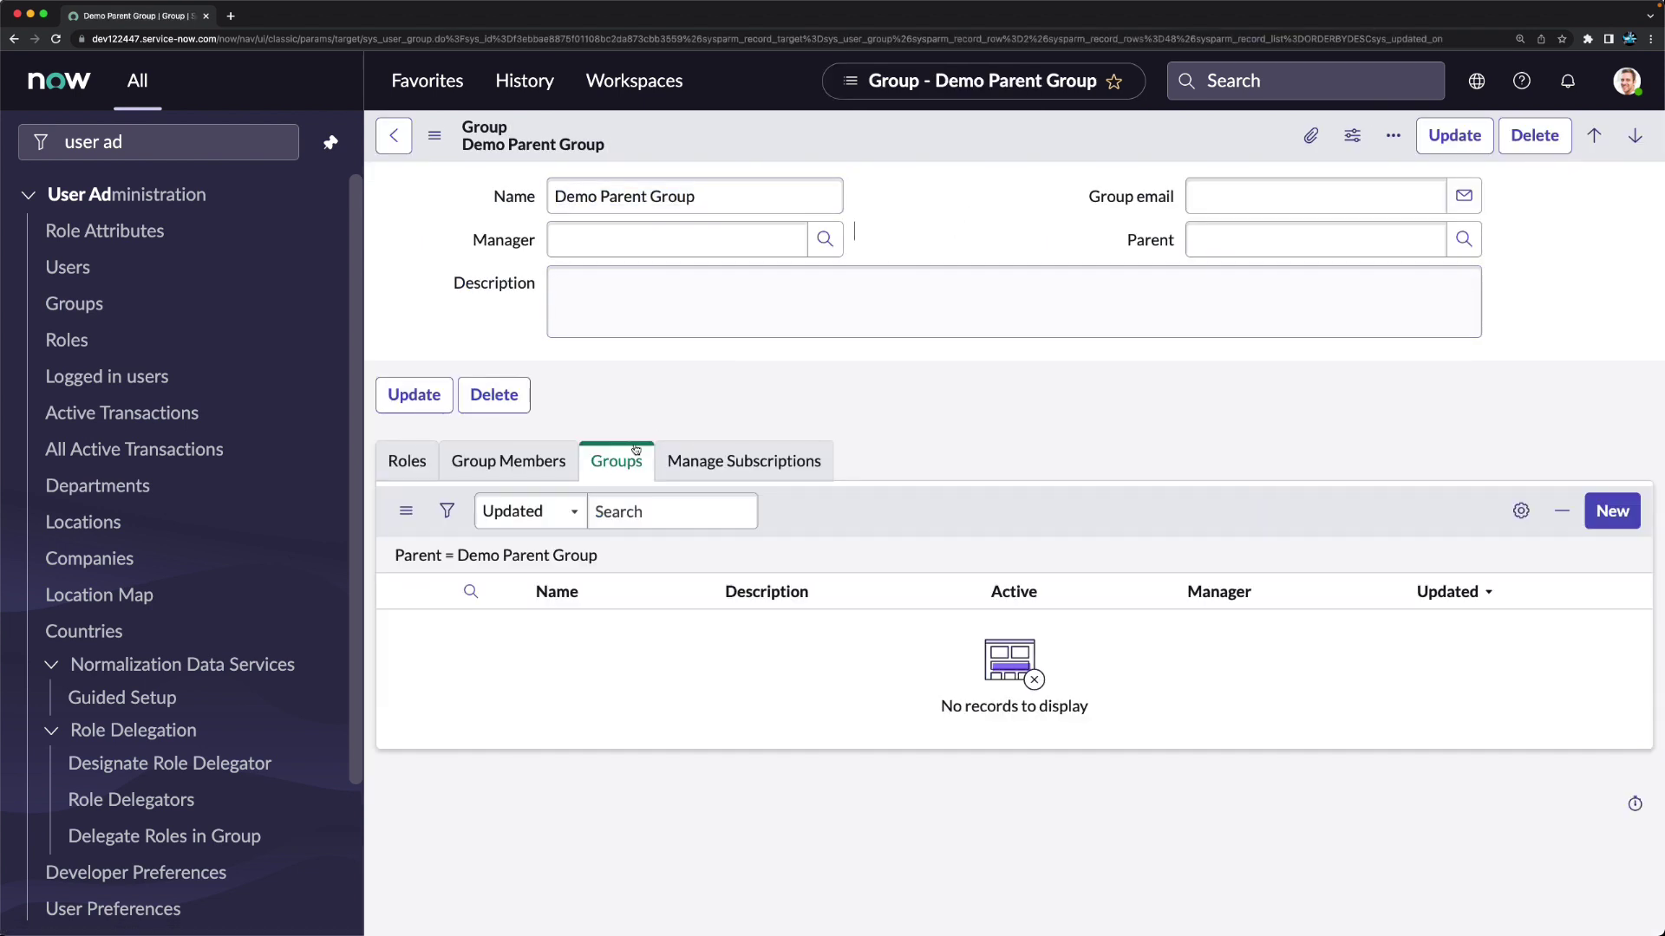
{"action": "left_click", "coordinate": [603, 460]}
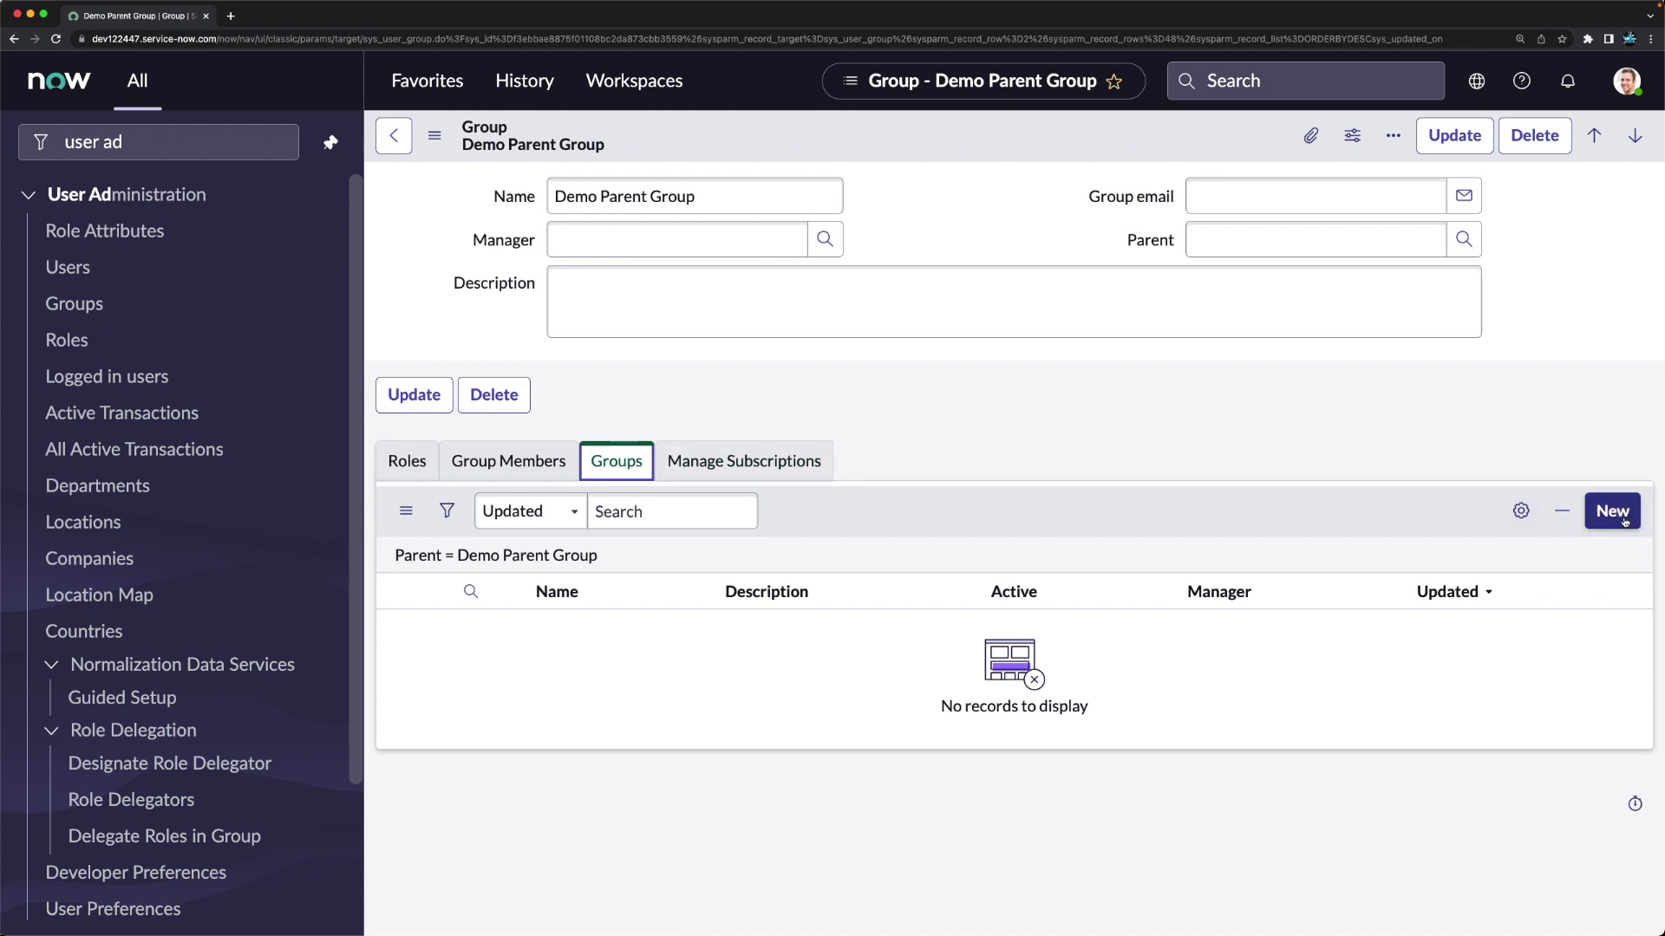
{"action": "left_click", "coordinate": [75, 305]}
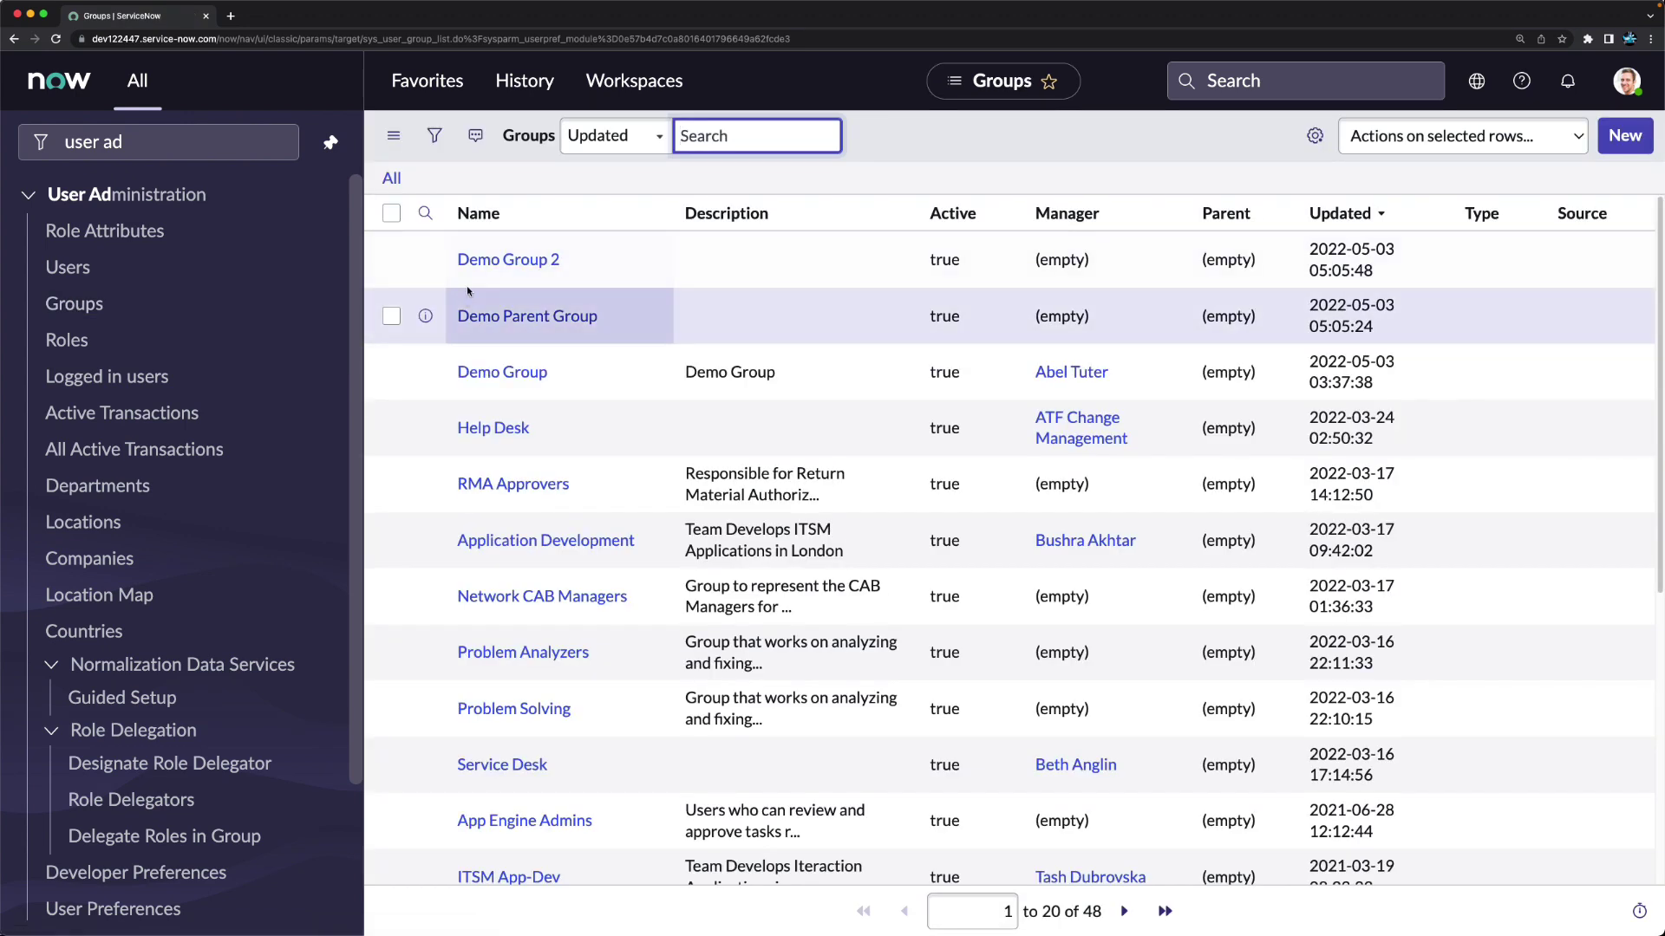
{"action": "key", "text": "Down"}
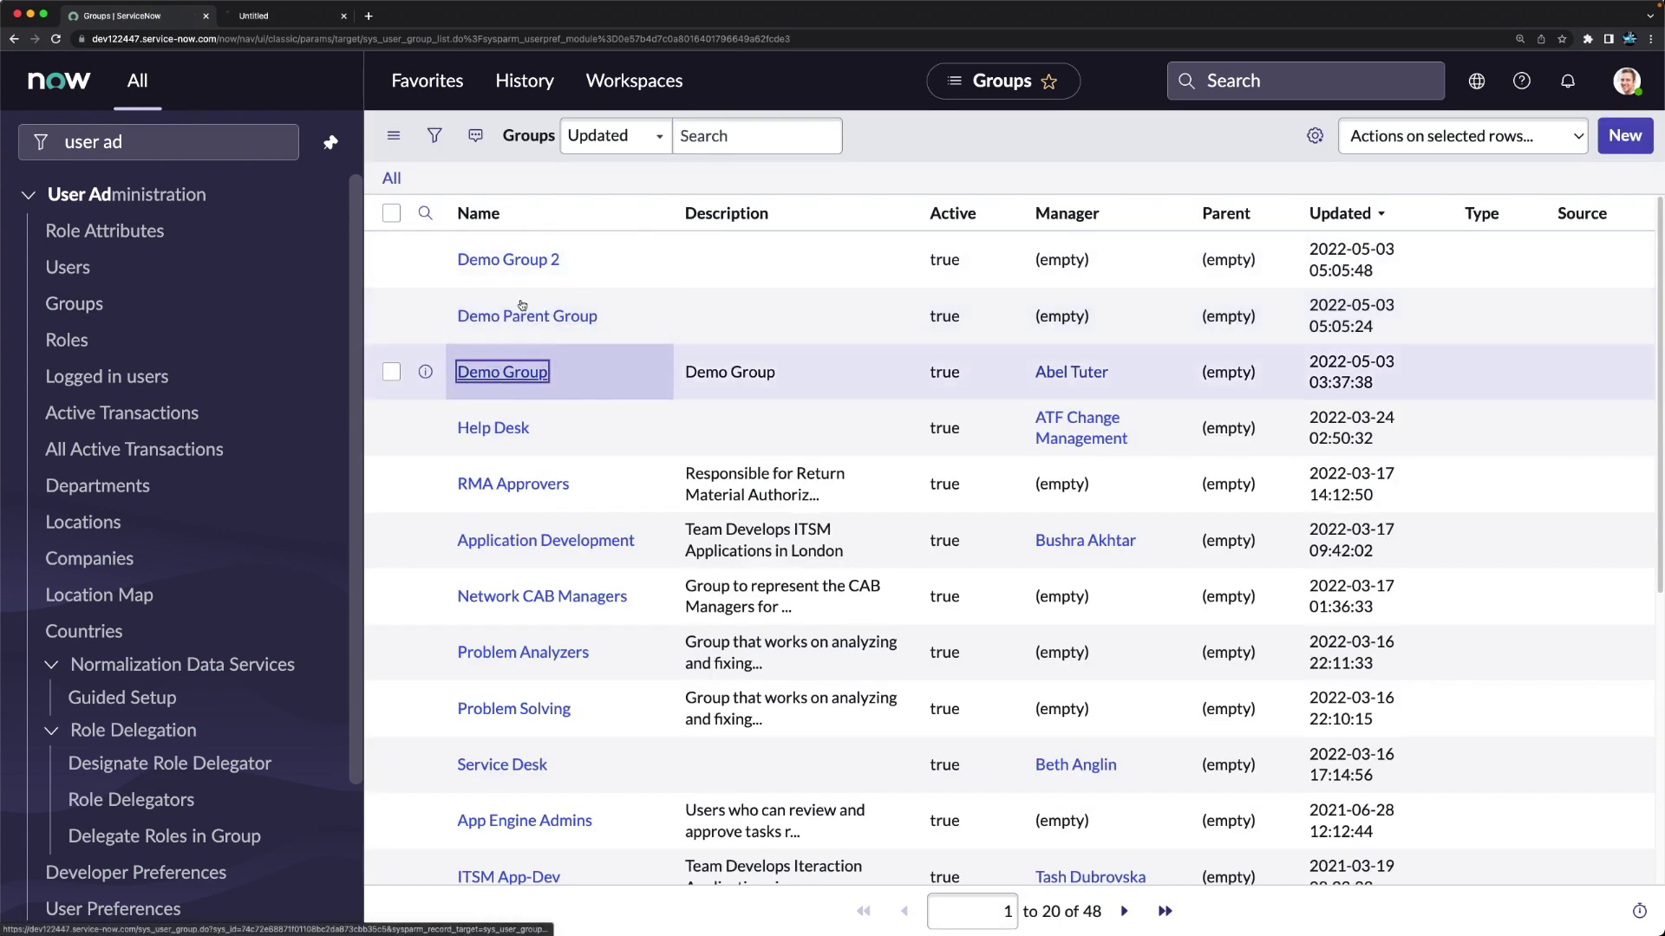
{"action": "left_click", "coordinate": [510, 260], "text": "super"}
- Set Demo Group's Parent to Demo Parent Group and save it
{"action": "left_click", "coordinate": [288, 17]}
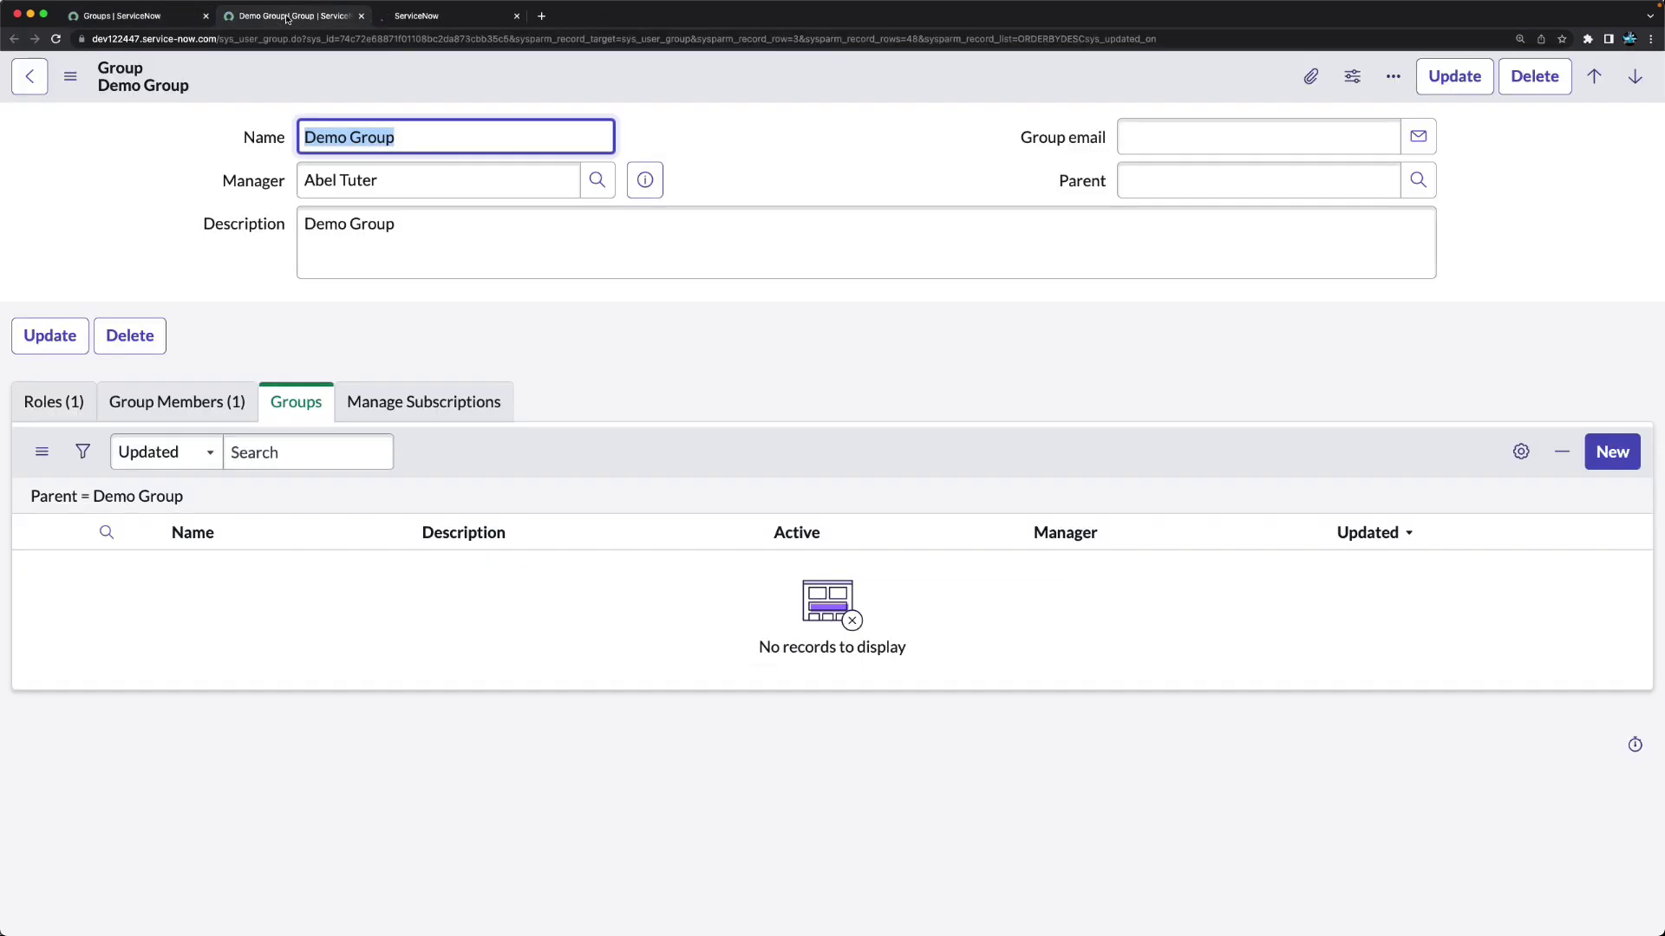
{"action": "left_click", "coordinate": [1195, 181]}
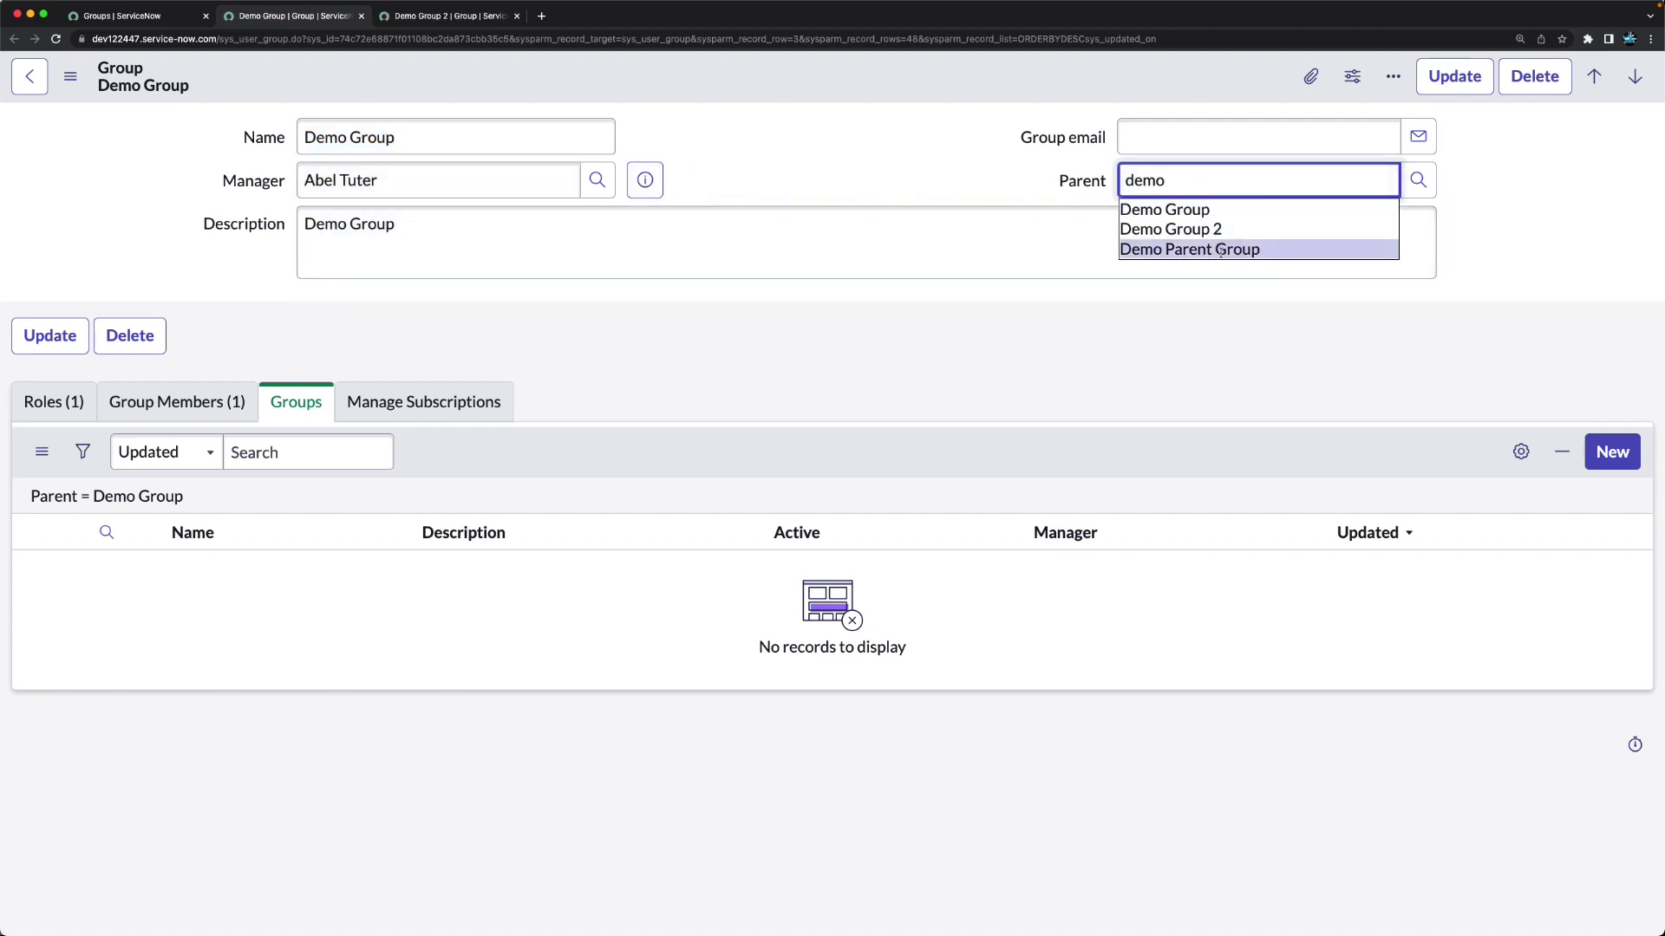
{"action": "left_click", "coordinate": [1162, 249]}
{"action": "right_click", "coordinate": [764, 85]}
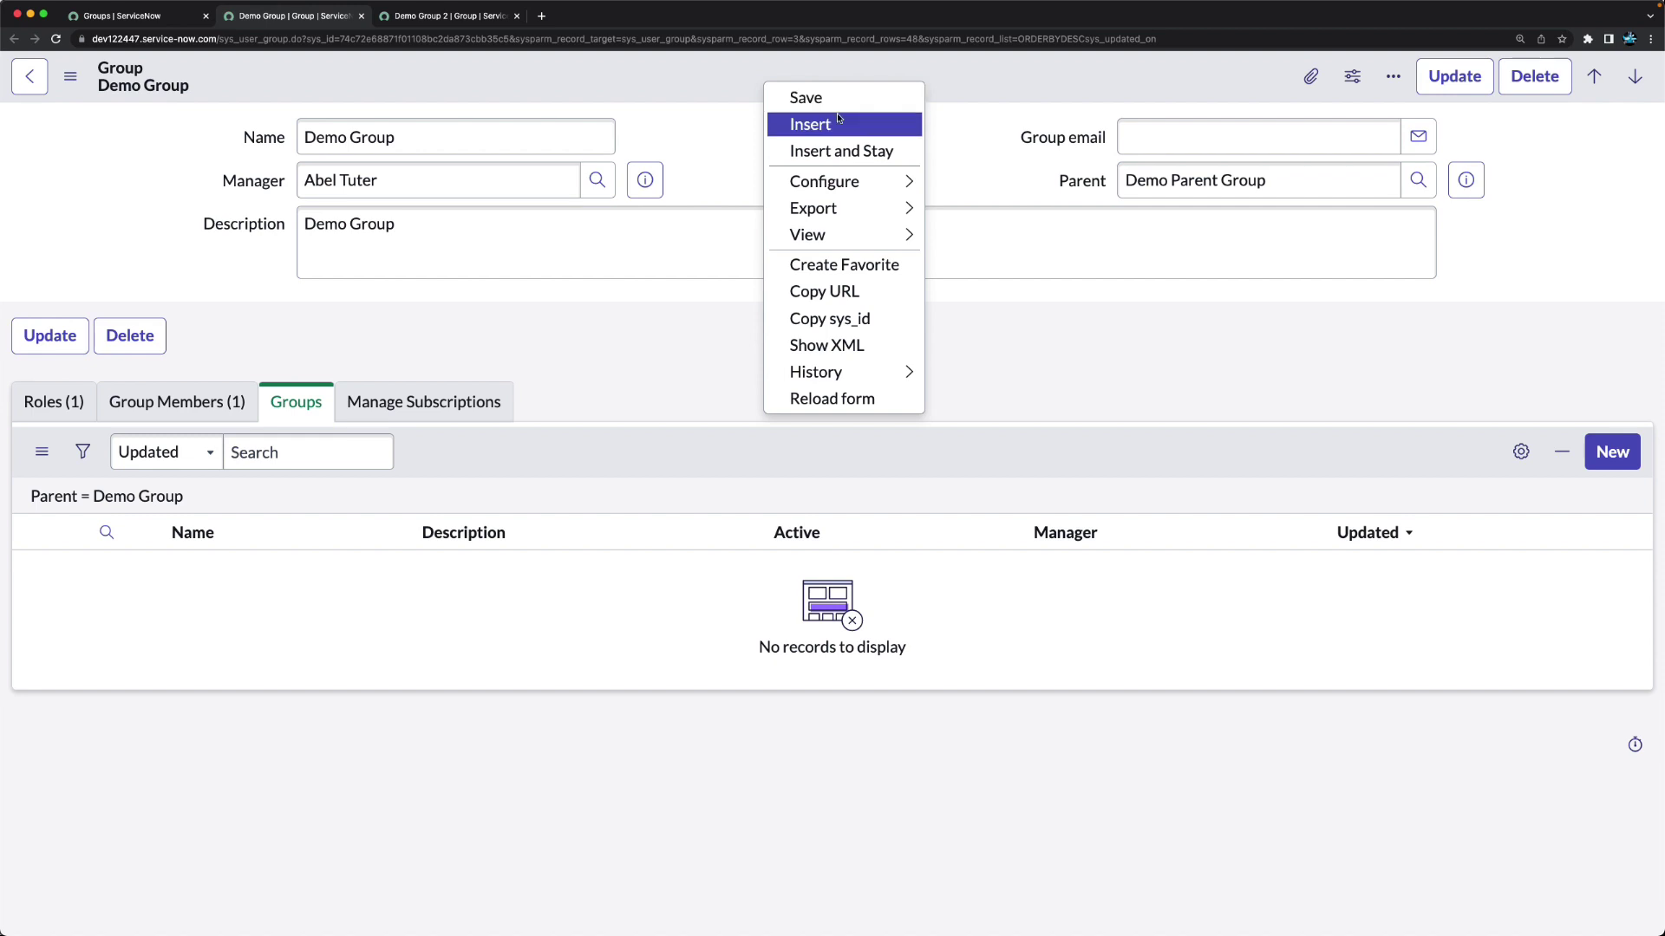
{"action": "left_click", "coordinate": [846, 100]}
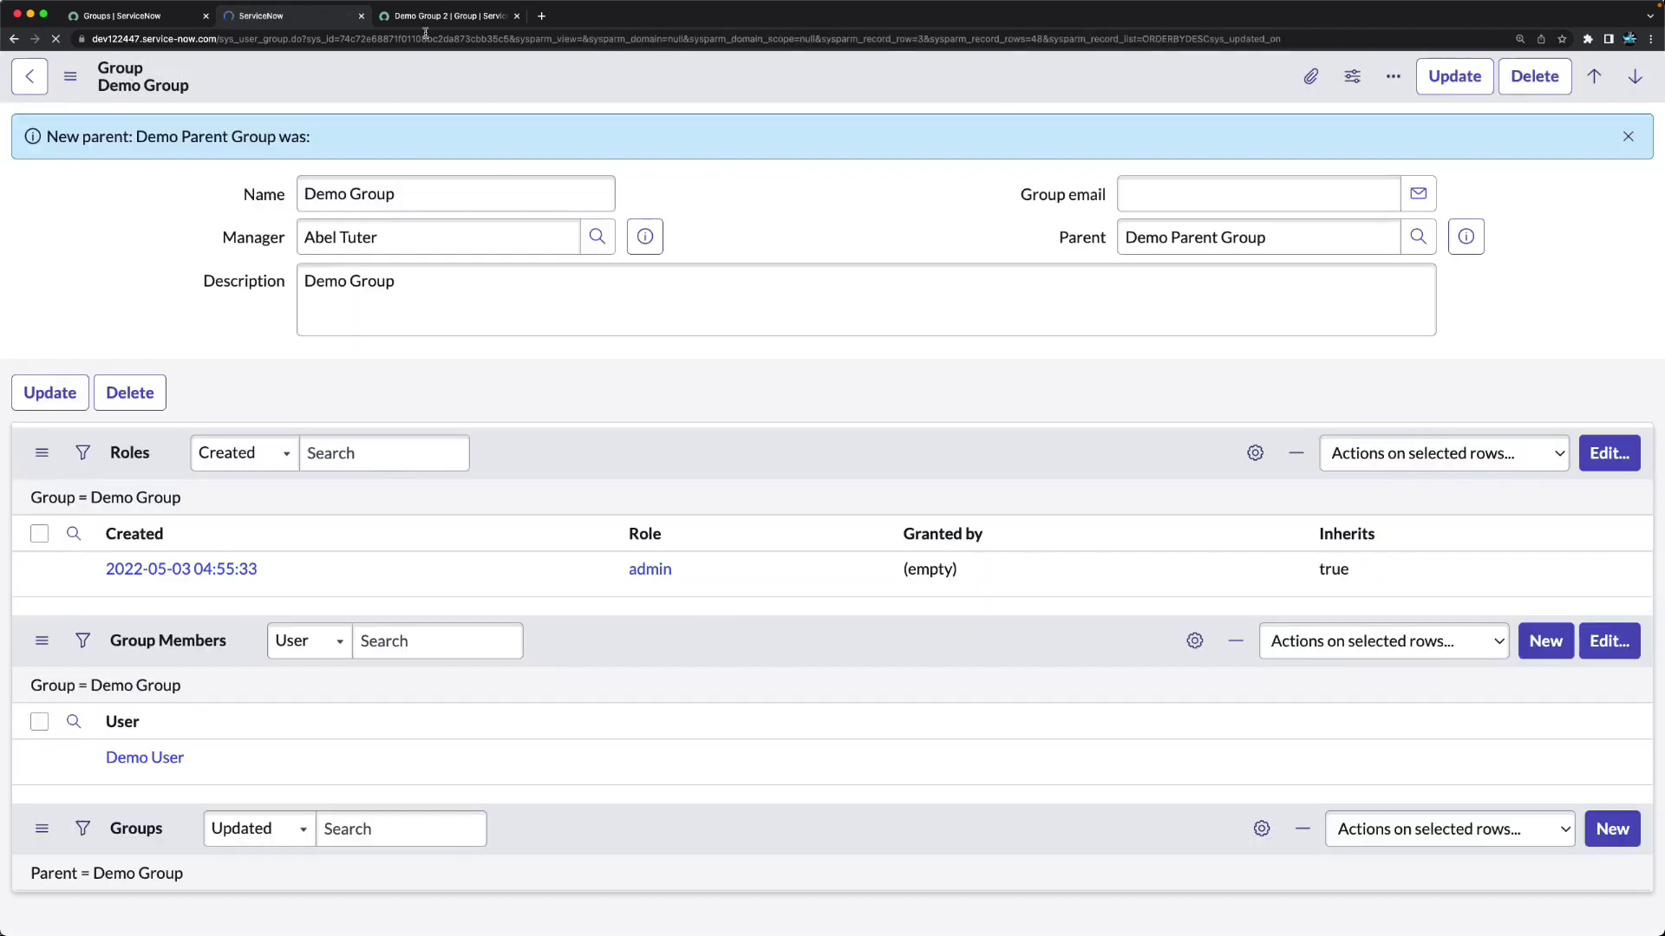
- Set Demo Group 2's Parent to Demo Parent Group, save, and go back to the Groups list
{"action": "left_click", "coordinate": [438, 17]}
{"action": "left_click", "coordinate": [356, 26]}
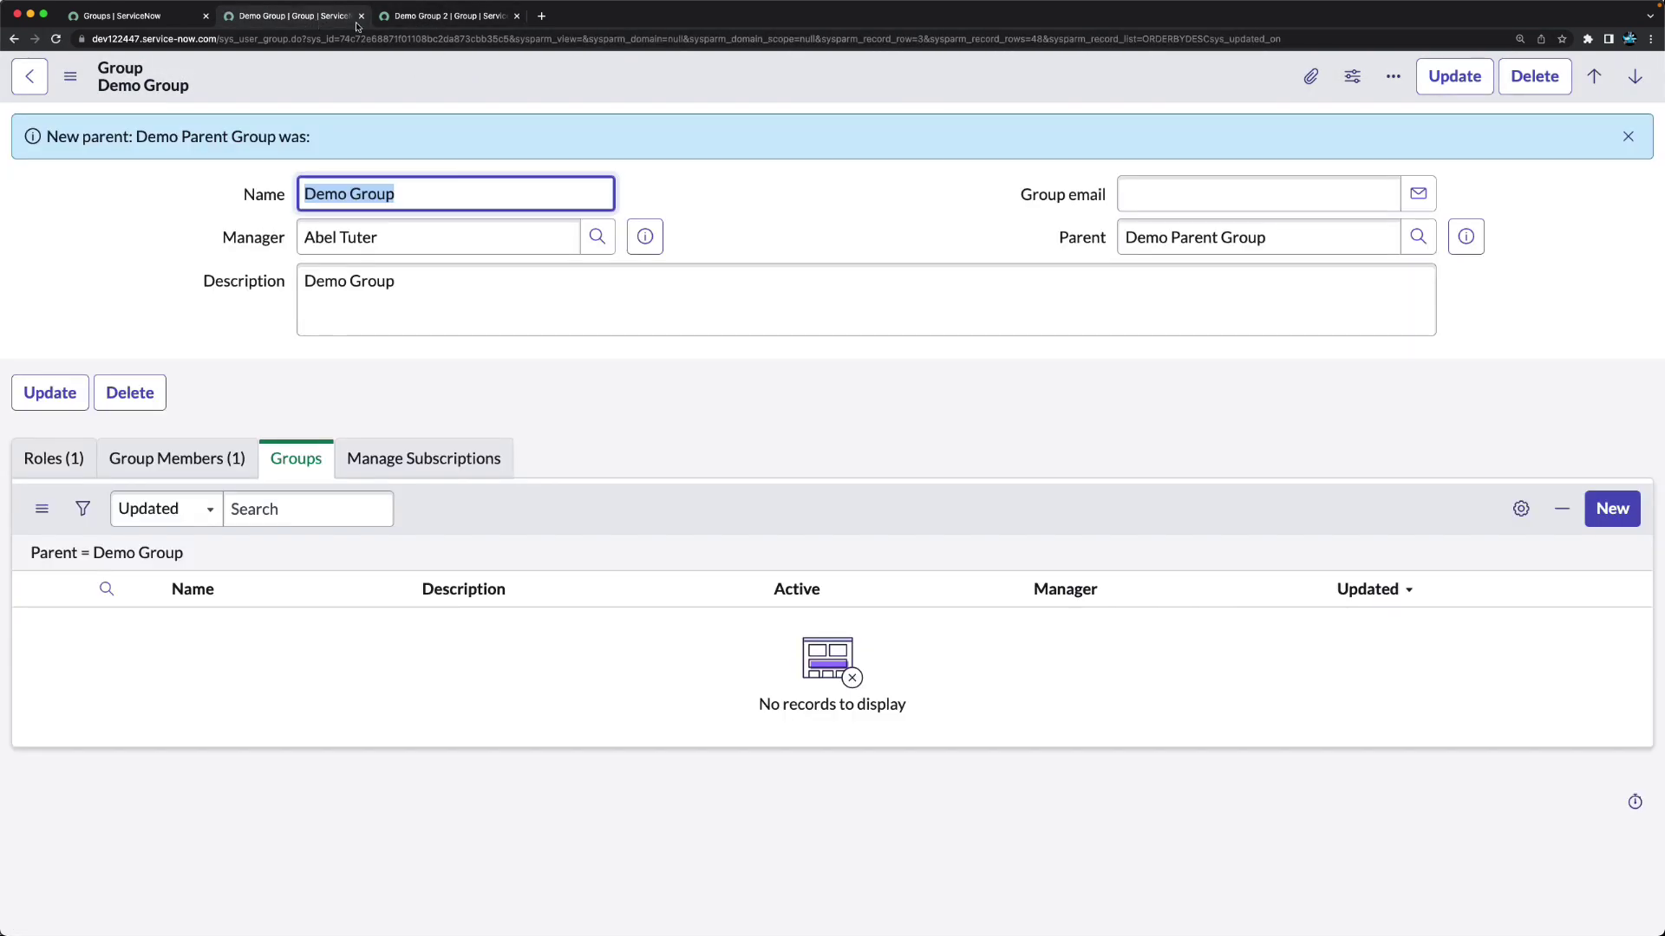
{"action": "left_click", "coordinate": [459, 17]}
{"action": "left_click", "coordinate": [1152, 175]}
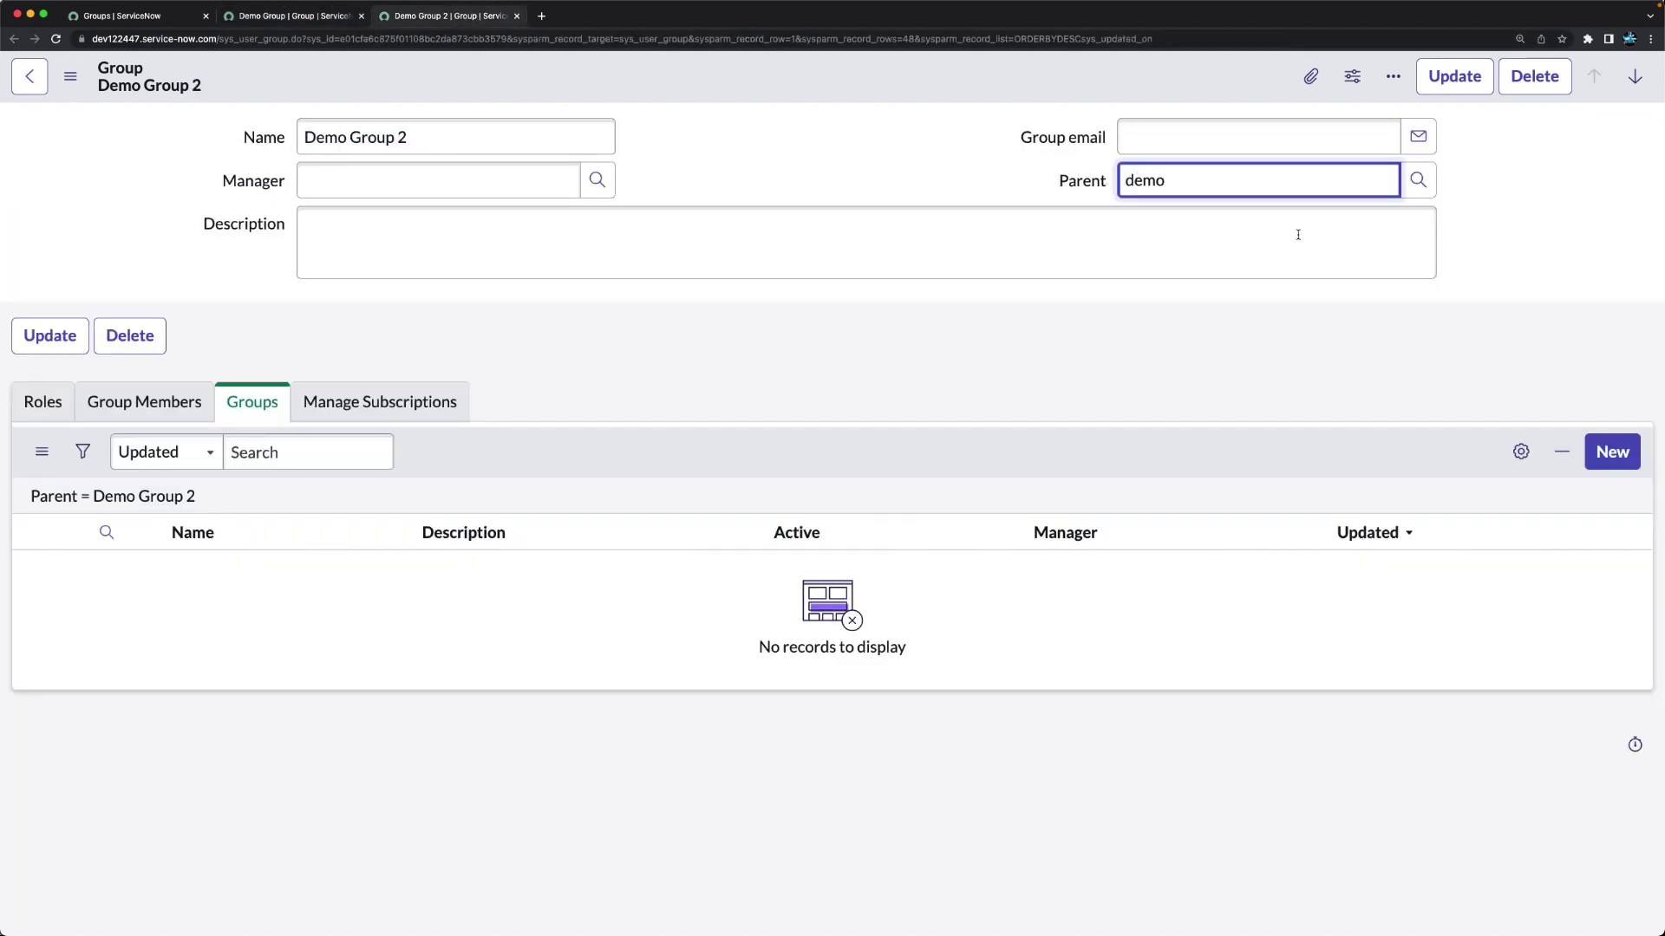
{"action": "left_click", "coordinate": [1176, 227]}
{"action": "right_click", "coordinate": [717, 86]}
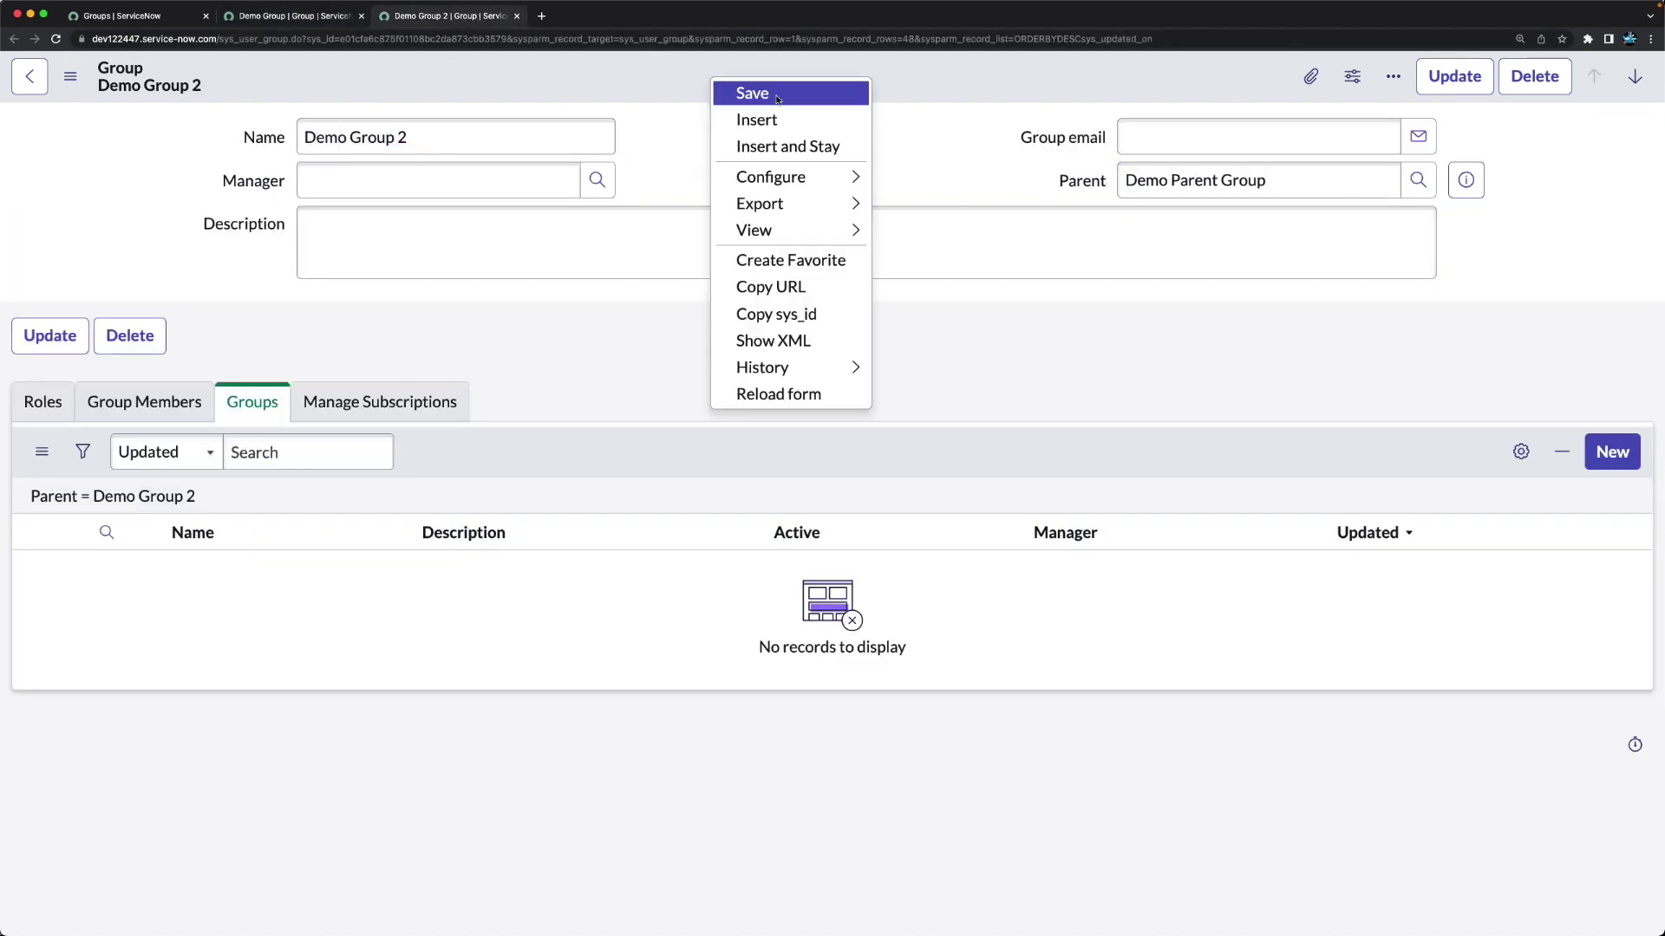
{"action": "left_click", "coordinate": [778, 98]}
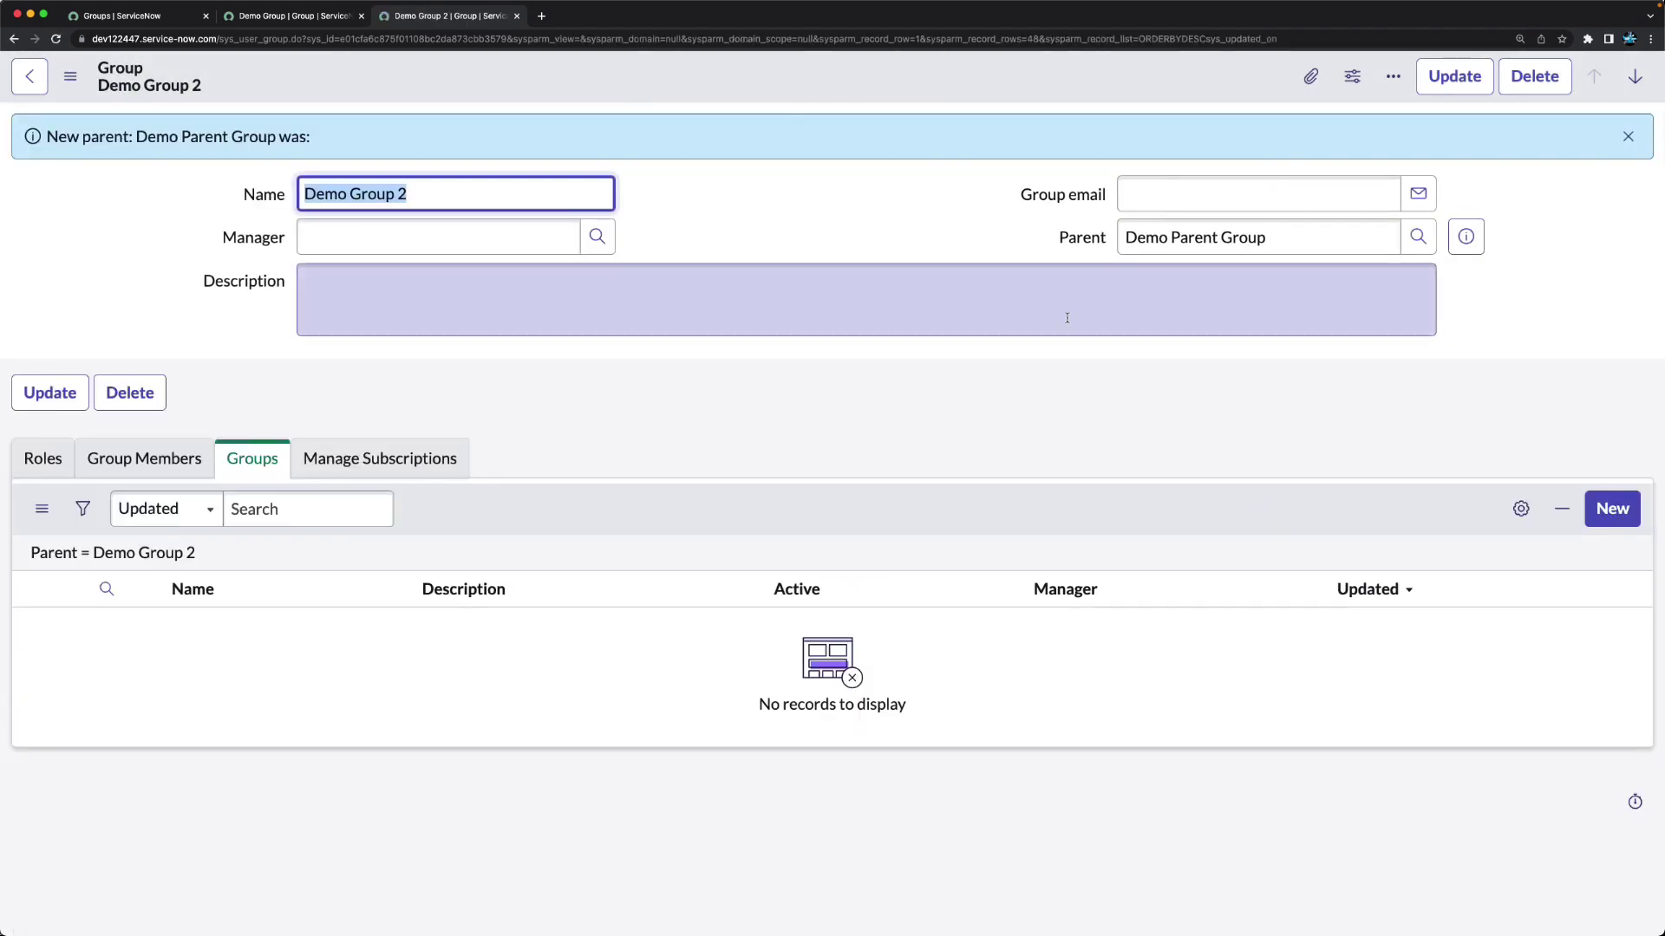
{"action": "left_click", "coordinate": [130, 16]}
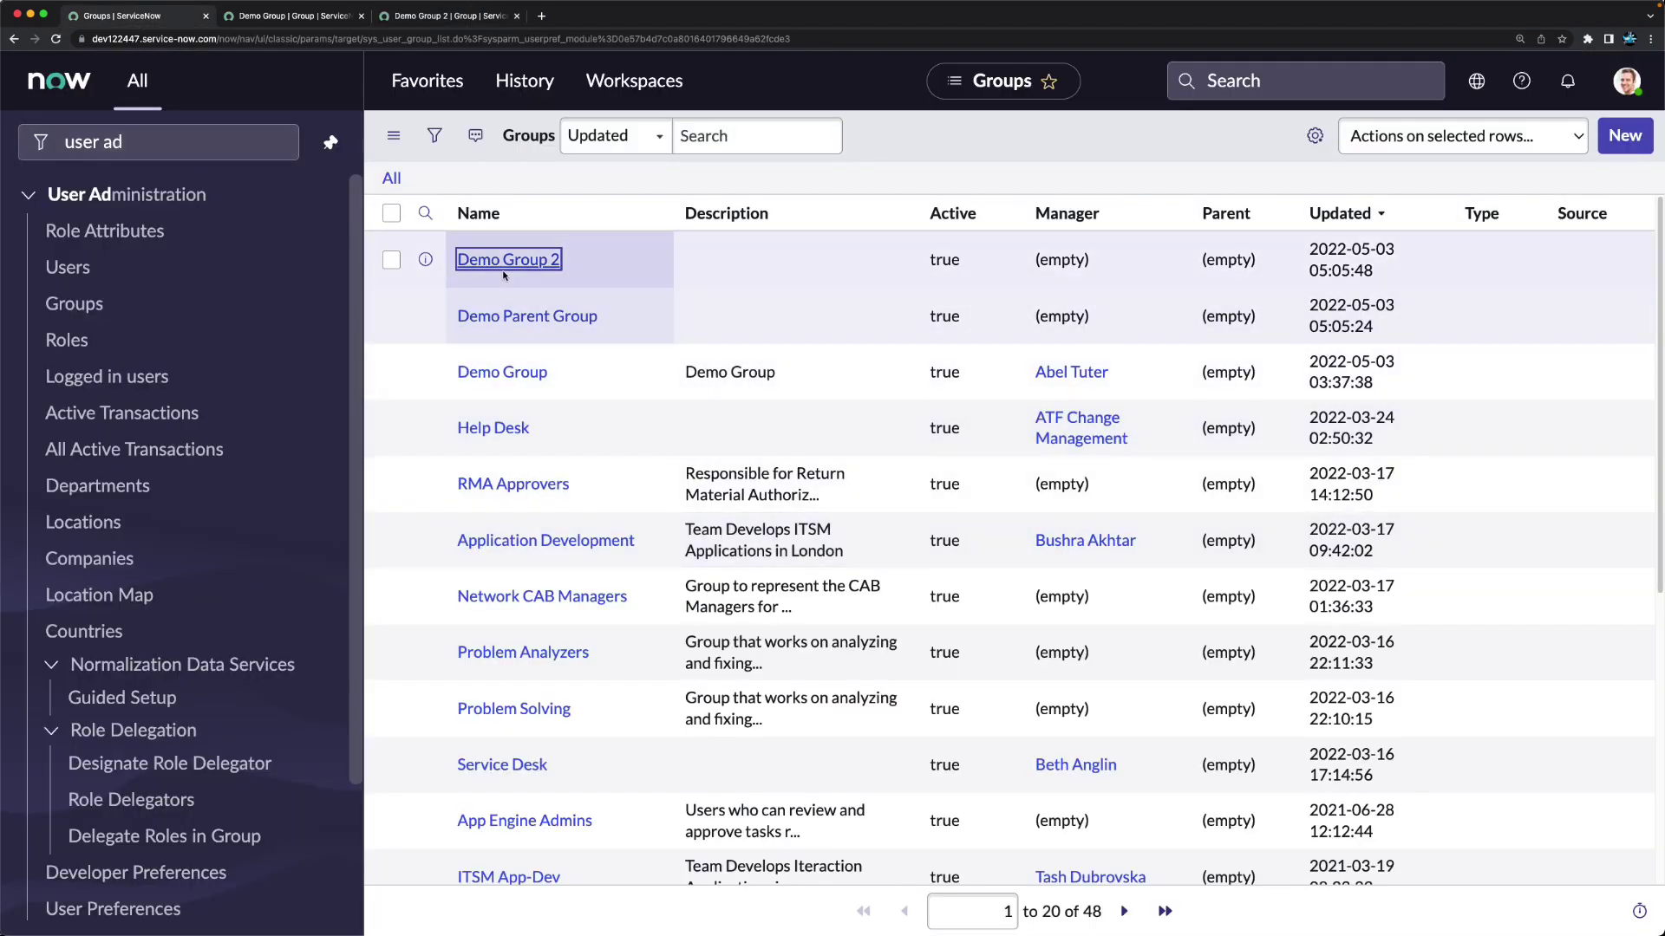
- Remove the admin role from Demo Group's roles and save the change
{"action": "left_click", "coordinate": [525, 318]}
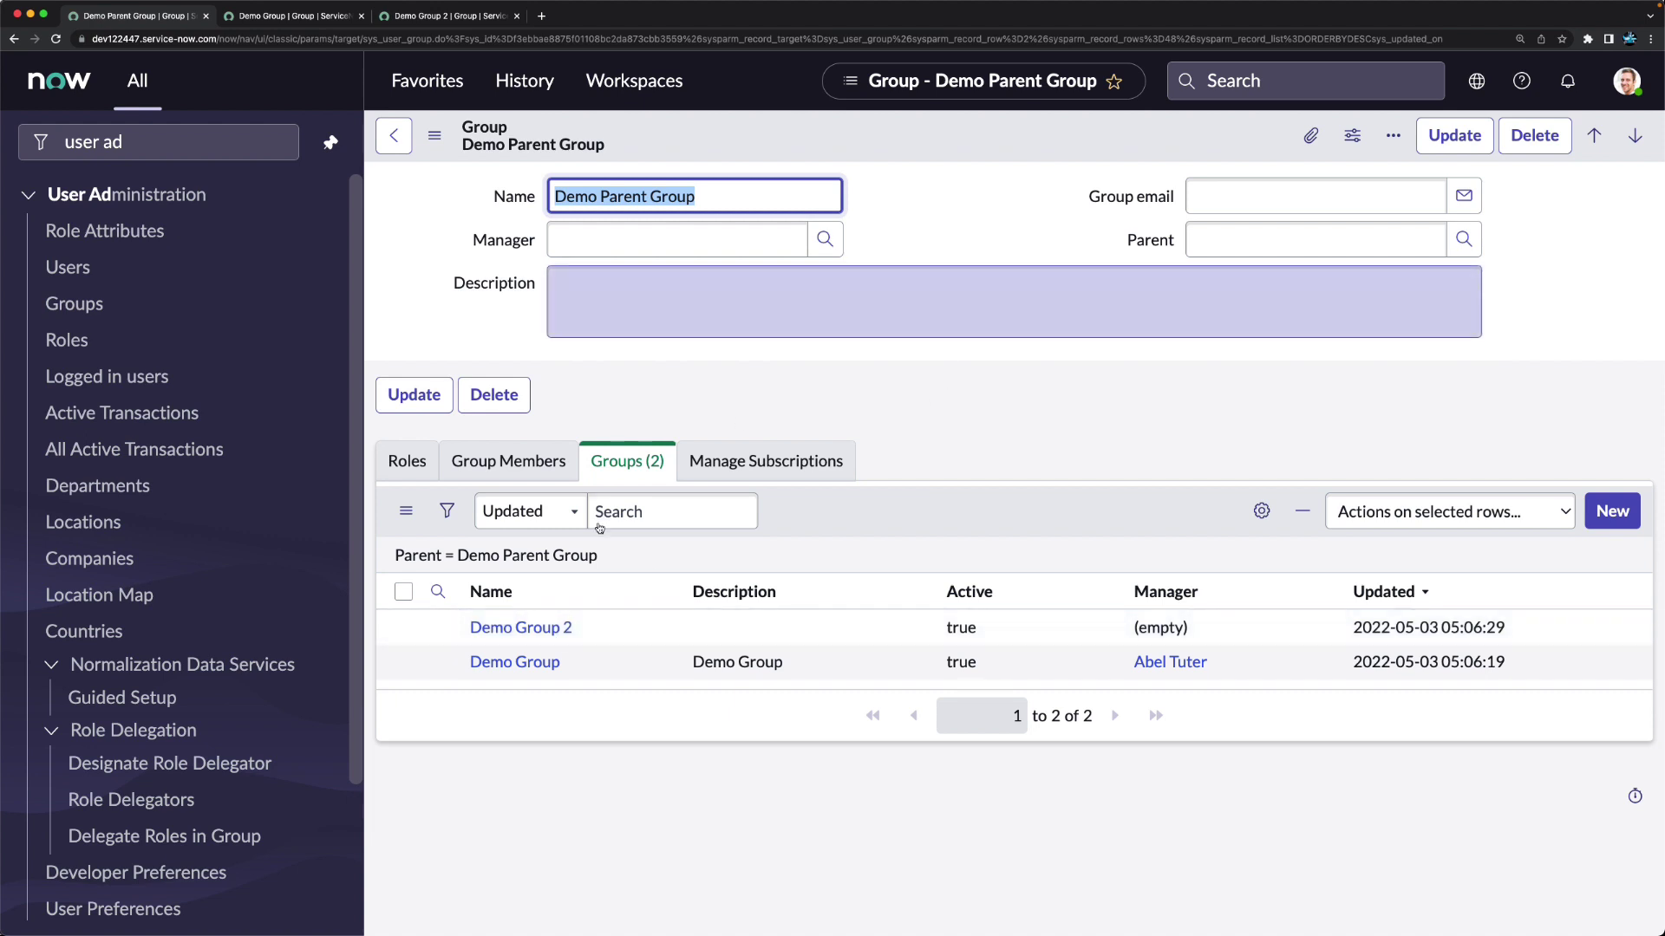
{"action": "left_click", "coordinate": [514, 662], "text": "super"}
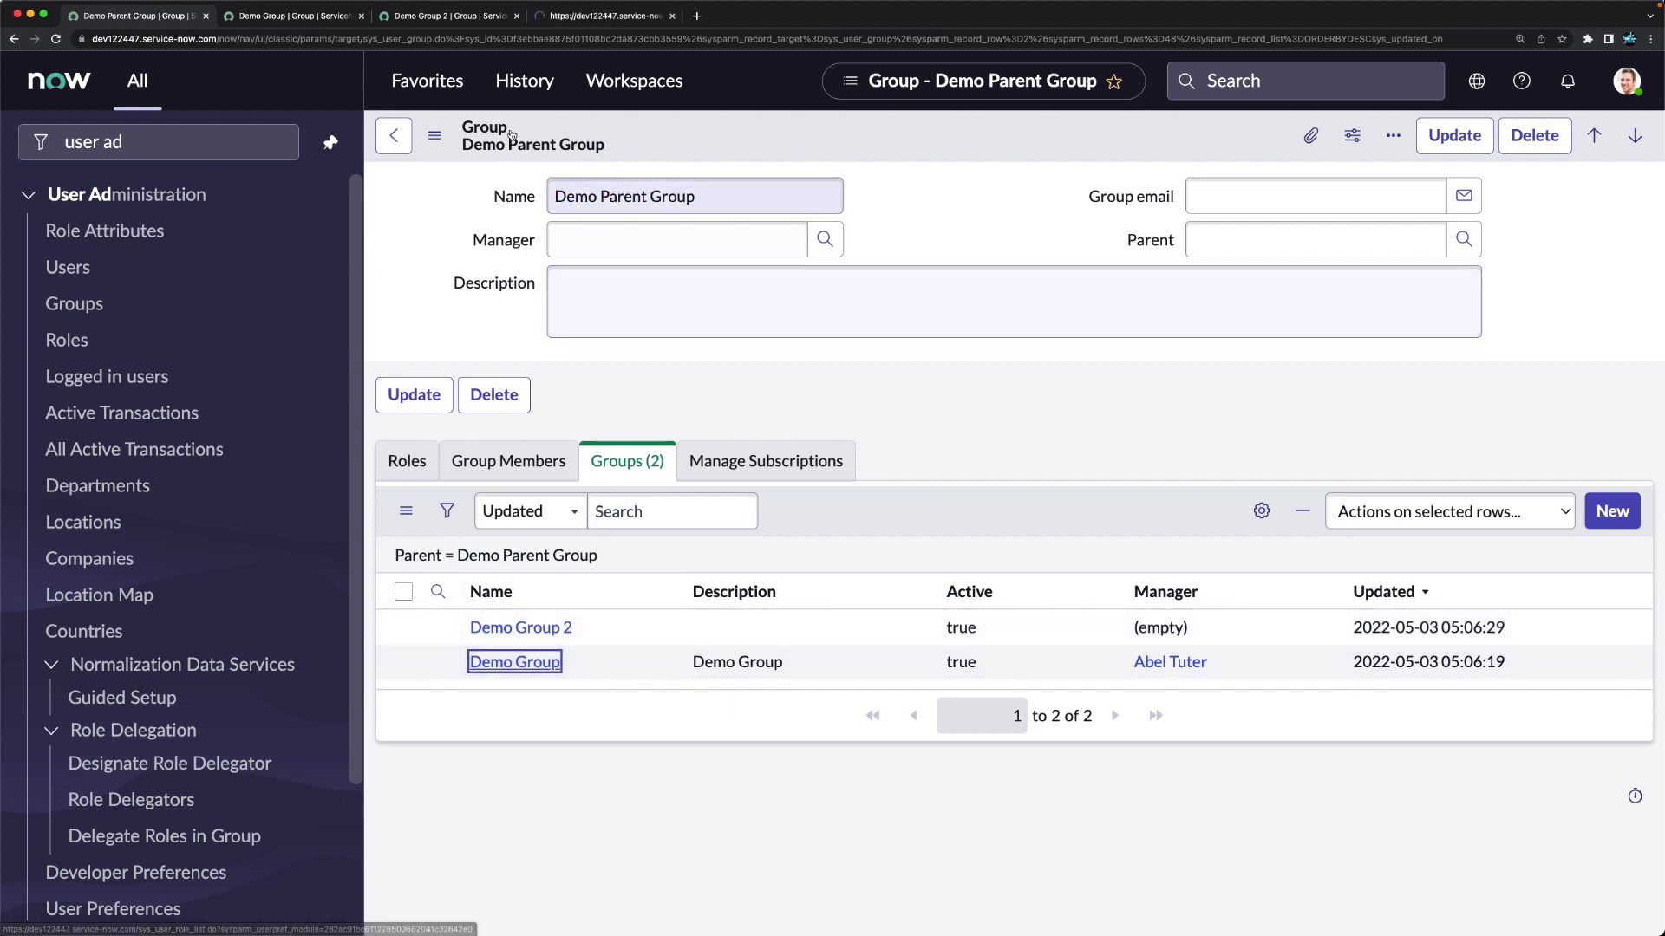
{"action": "left_click", "coordinate": [611, 19]}
{"action": "left_click", "coordinate": [52, 401]}
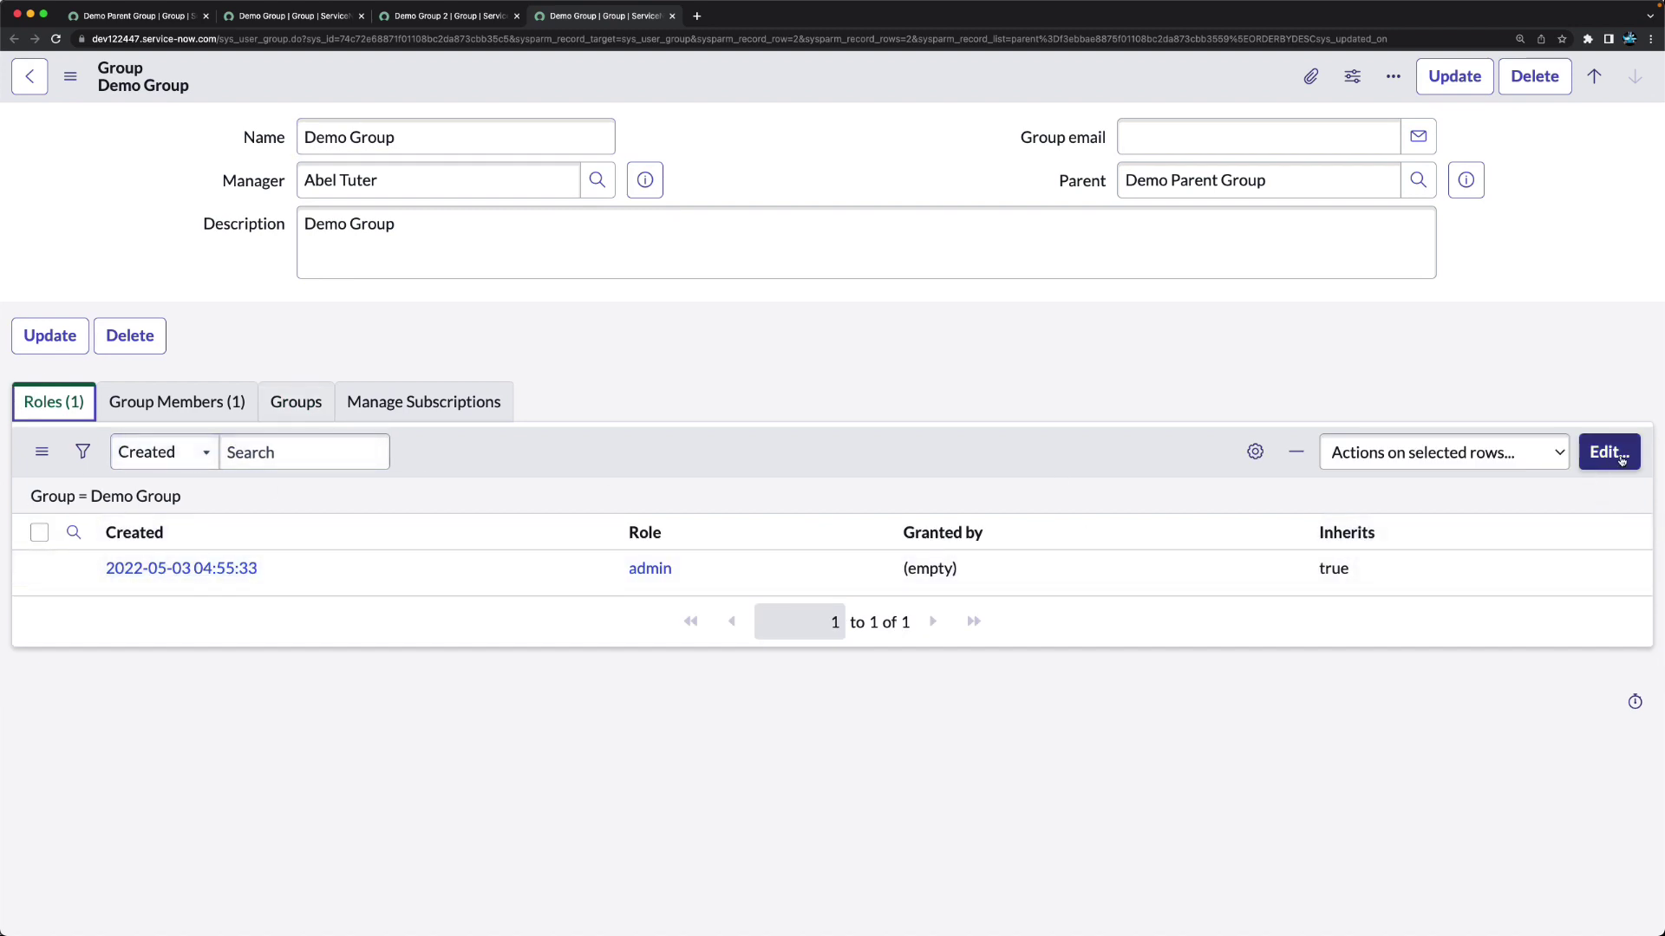
{"action": "left_click", "coordinate": [1609, 453]}
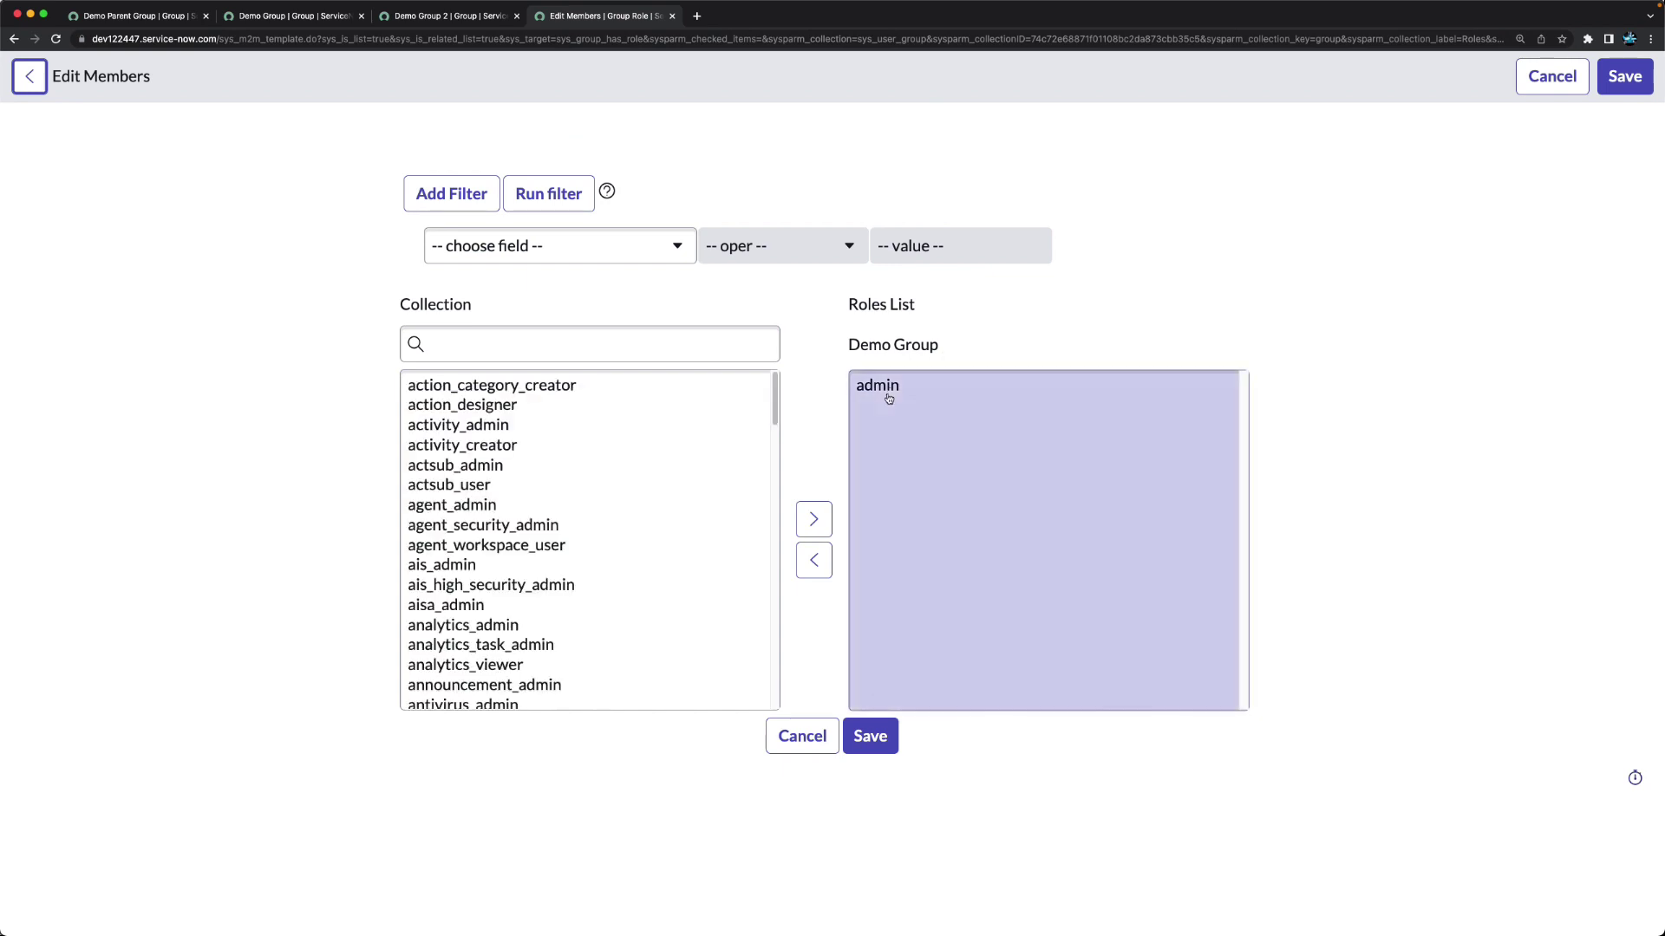
{"action": "double_click", "coordinate": [888, 388]}
{"action": "left_click", "coordinate": [867, 736]}
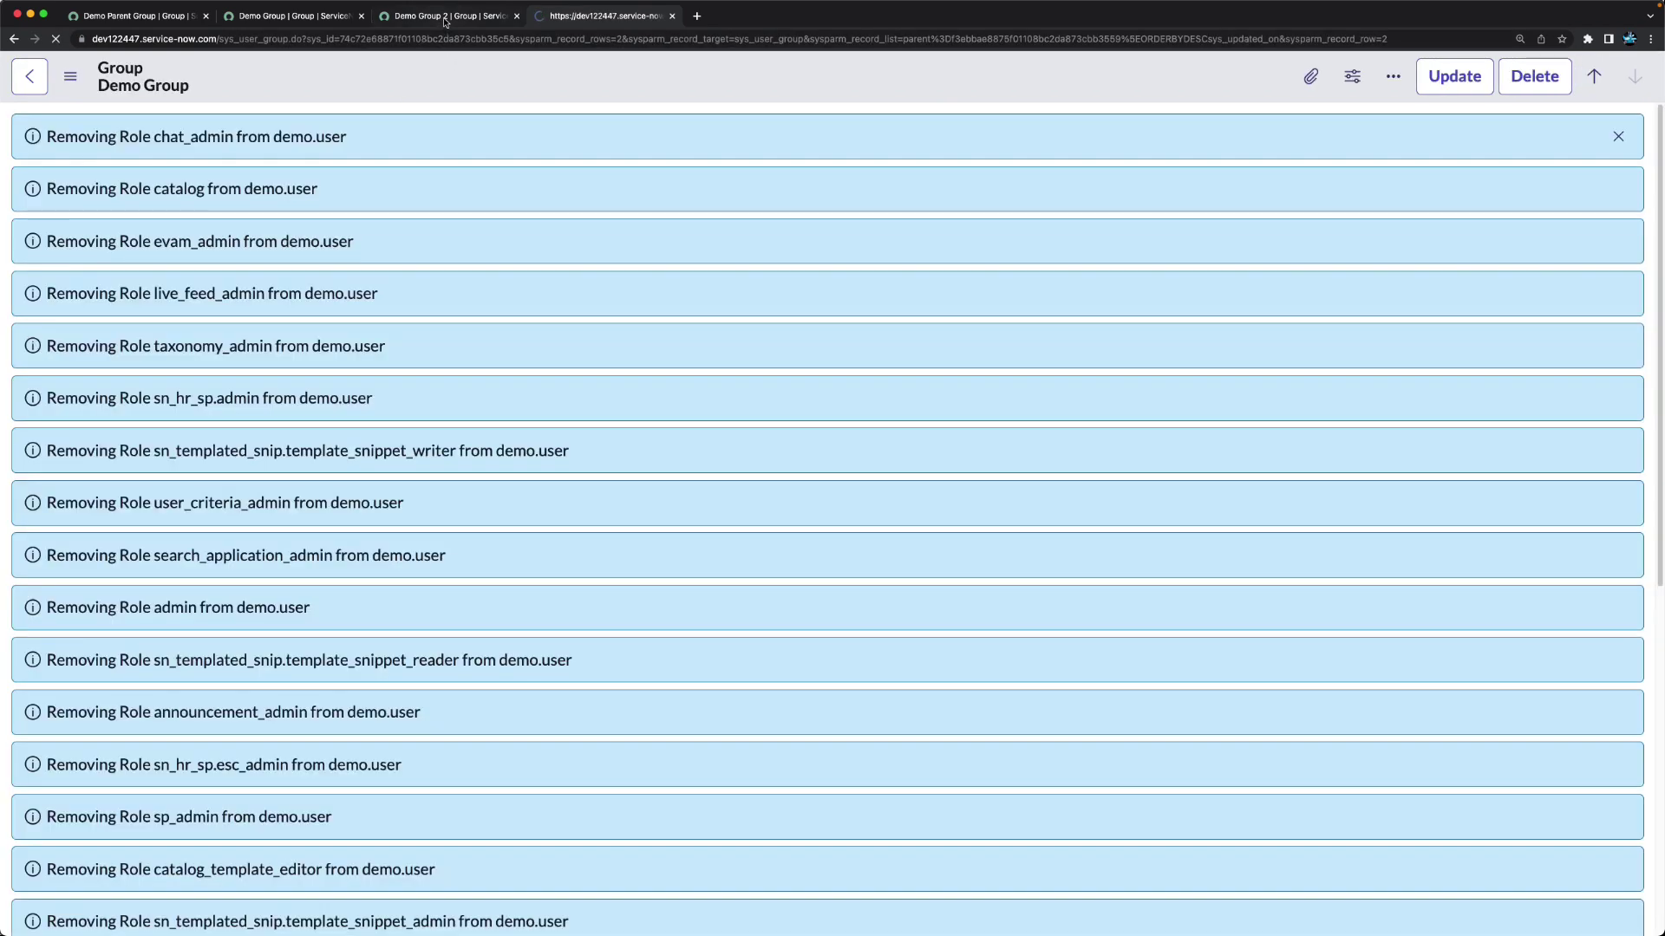
- Check both groups' members and confirm Demo User now has no roles, then return to Demo Parent Group
{"action": "left_click", "coordinate": [442, 18]}
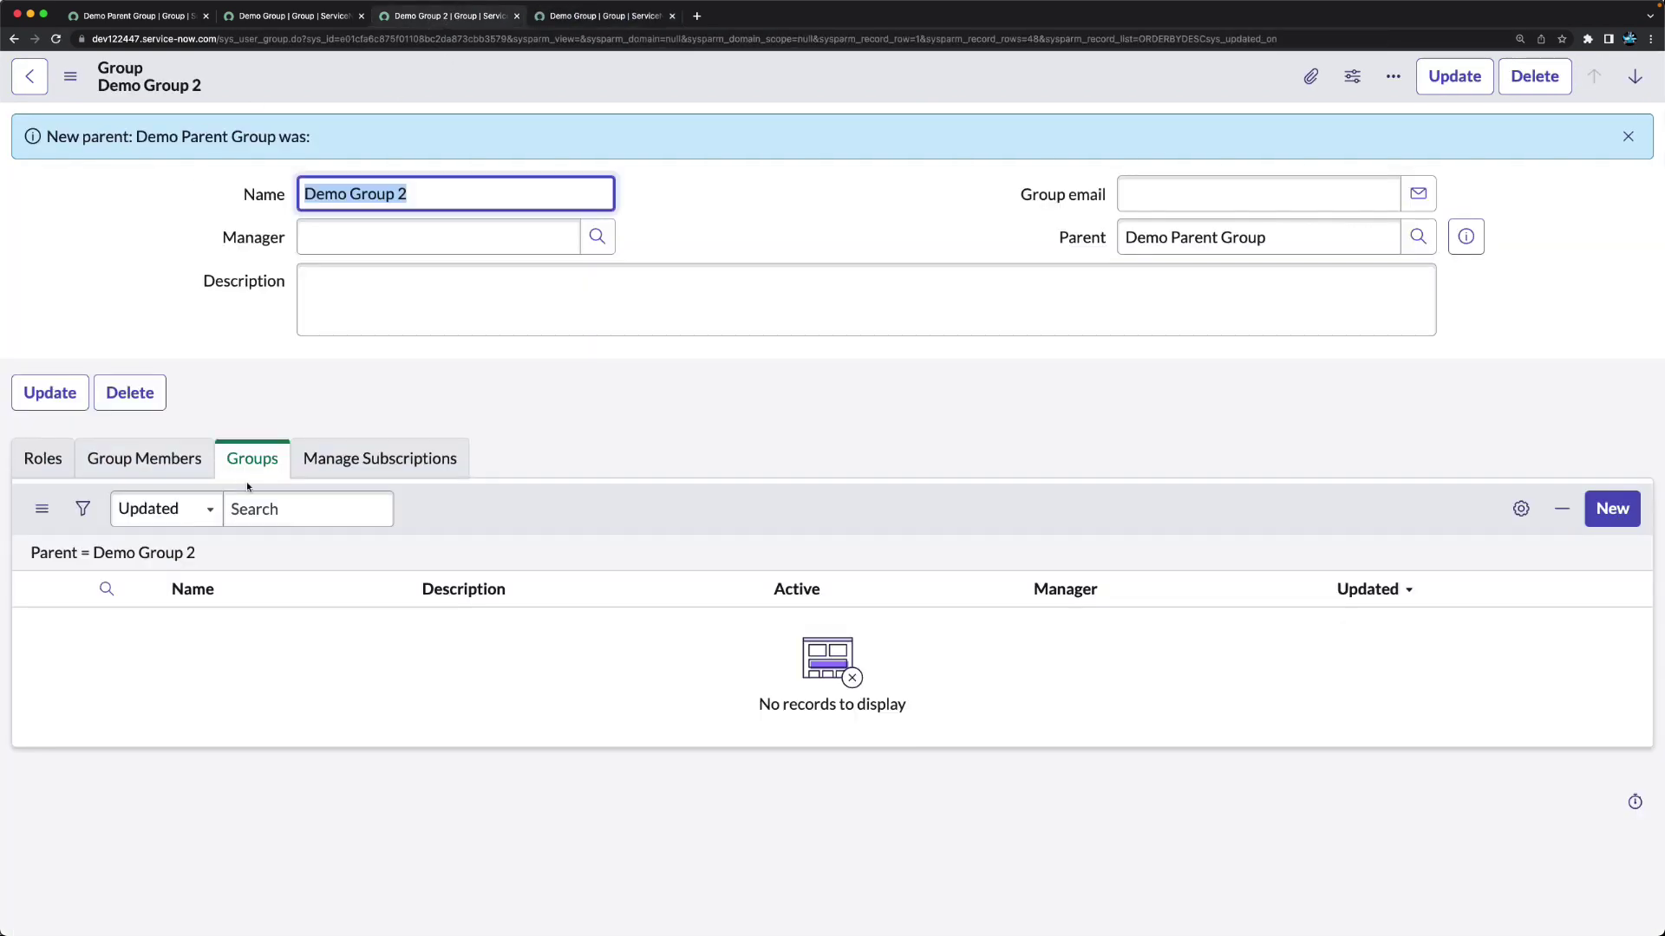
{"action": "left_click", "coordinate": [130, 464]}
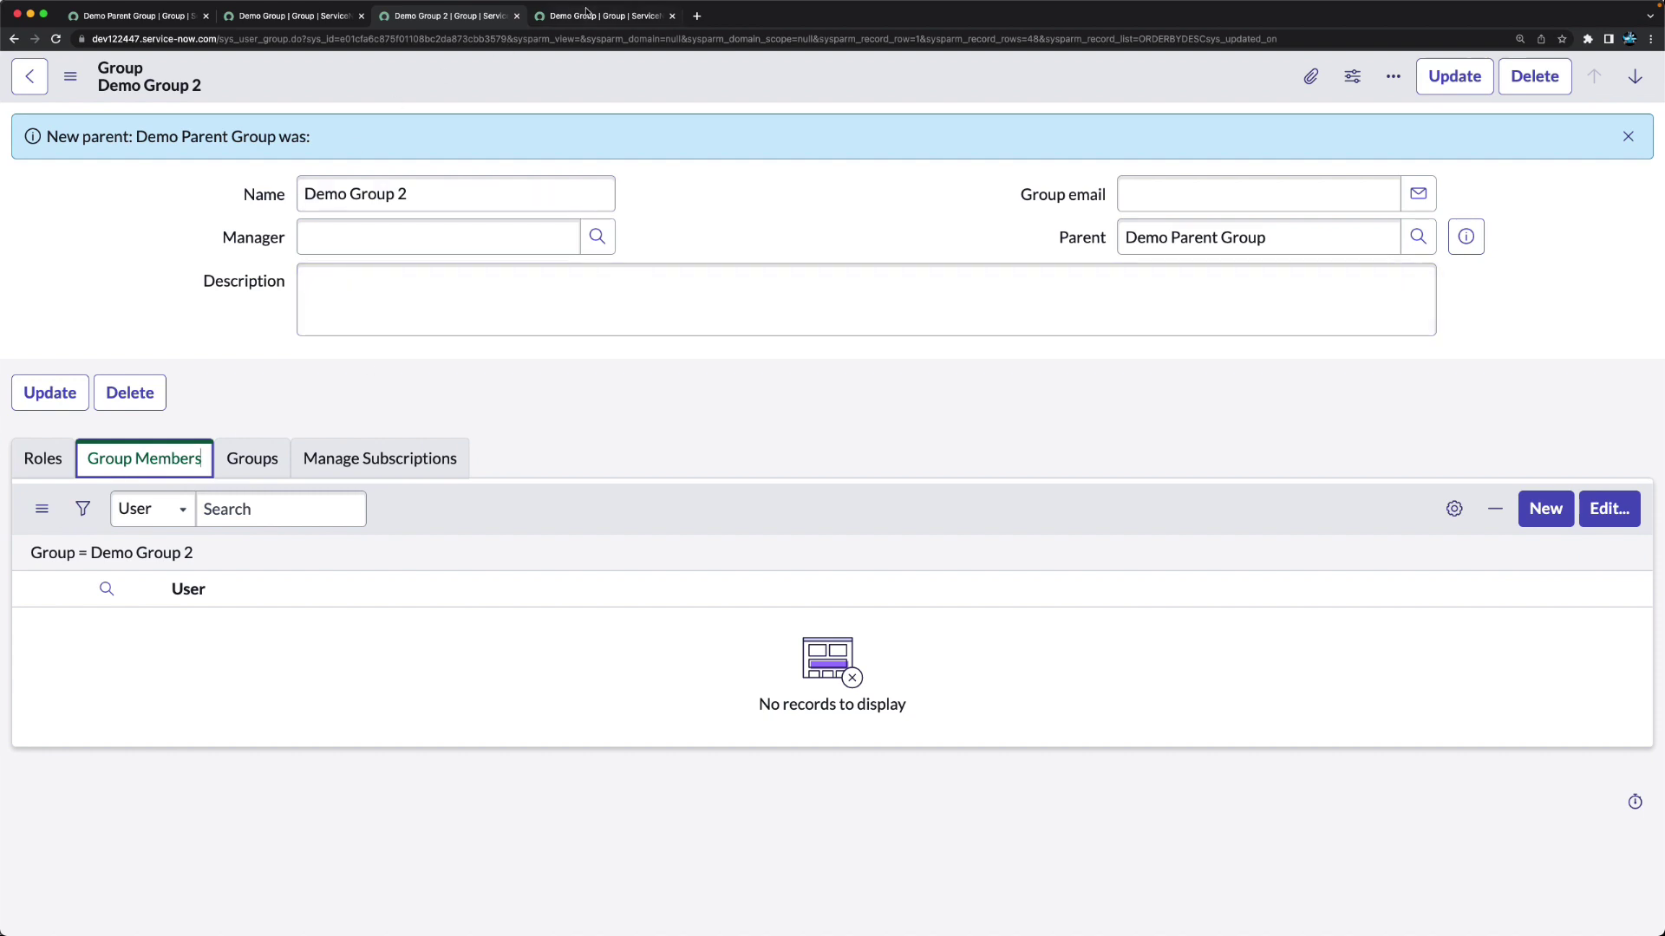
{"action": "left_click", "coordinate": [586, 12]}
{"action": "scroll", "coordinate": [833, 520], "scroll_direction": "down", "scroll_amount": 3}
{"action": "left_click", "coordinate": [156, 573]}
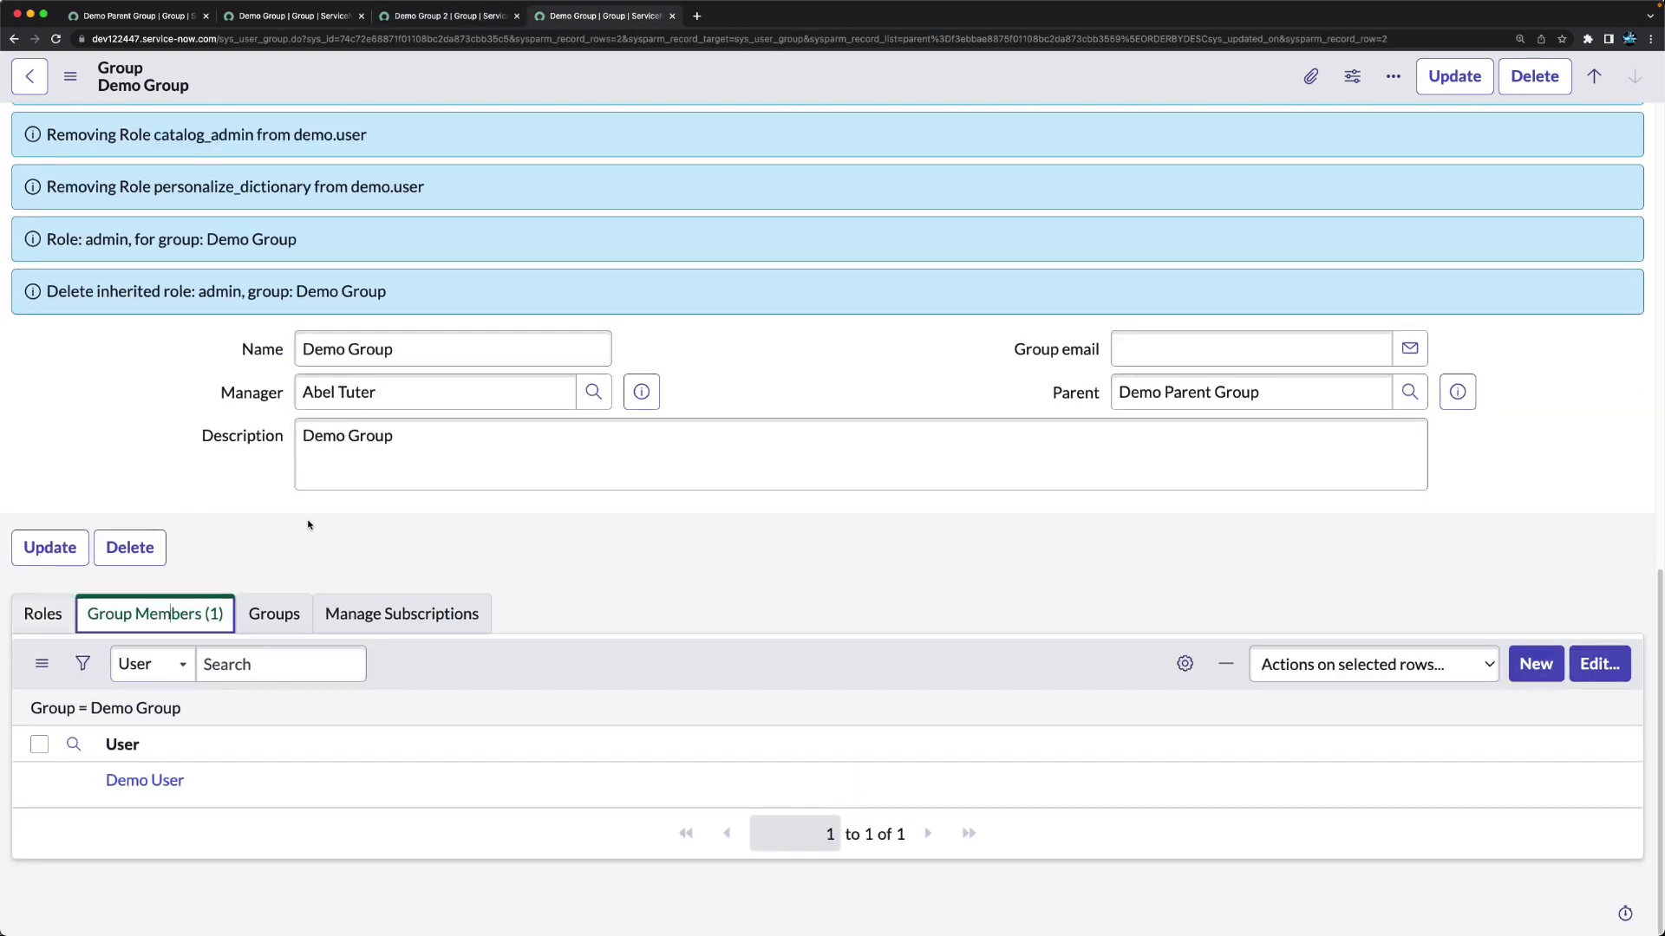
{"action": "left_click", "coordinate": [143, 782], "text": "shift+super"}
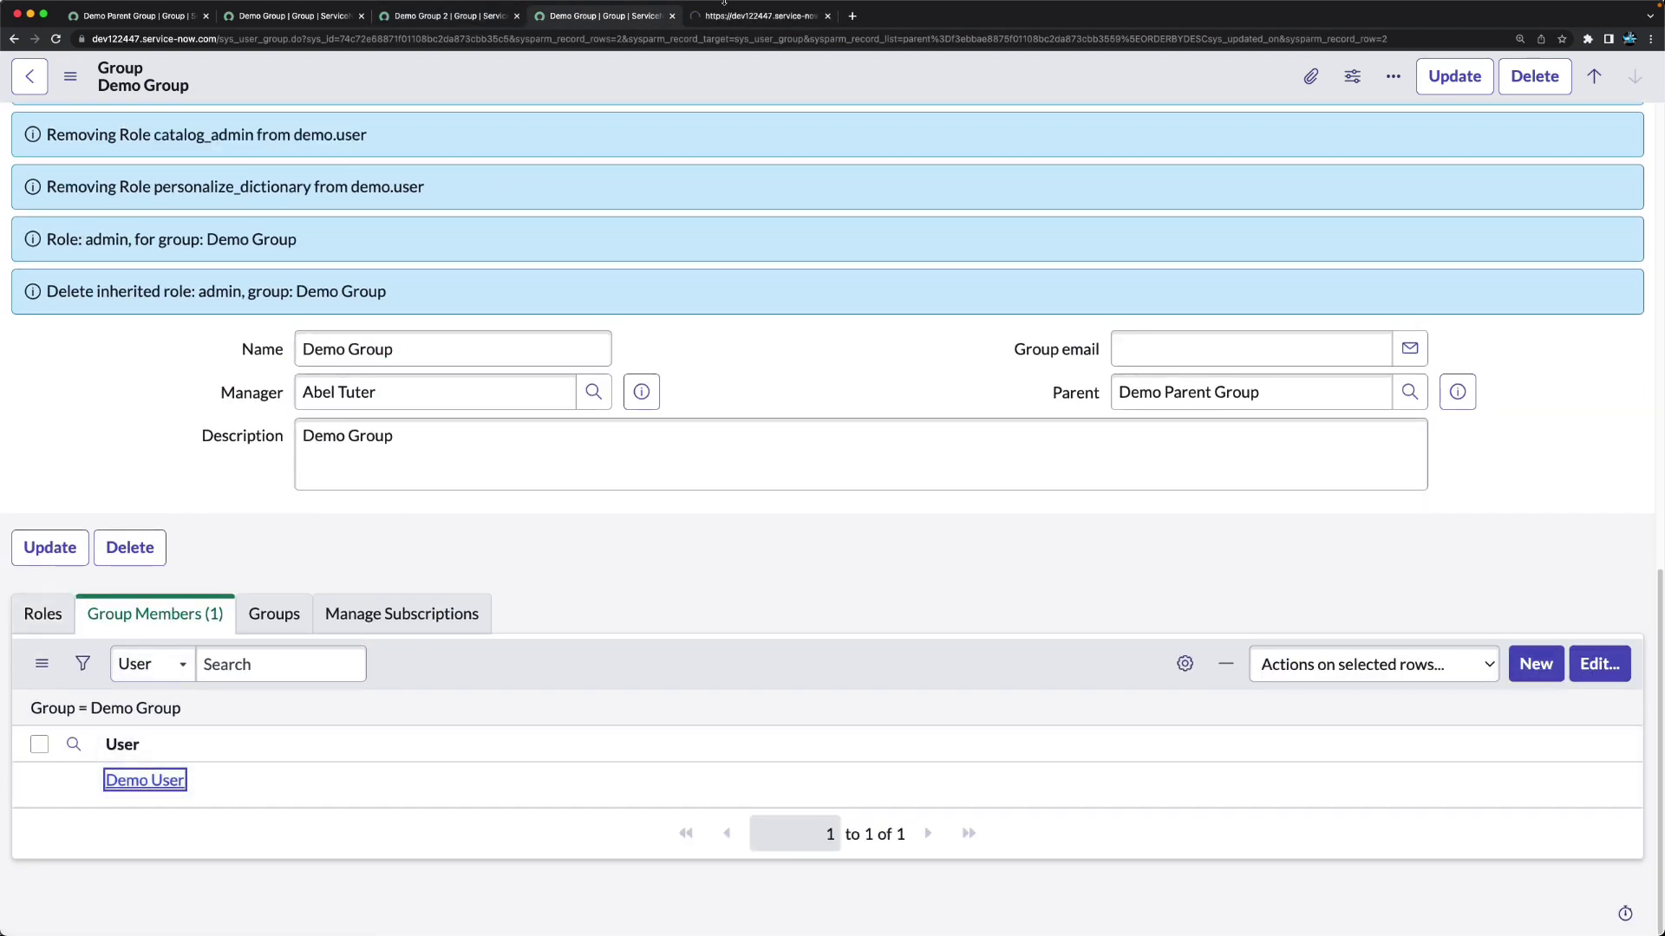
{"action": "scroll", "coordinate": [460, 580], "scroll_direction": "down", "scroll_amount": 3}
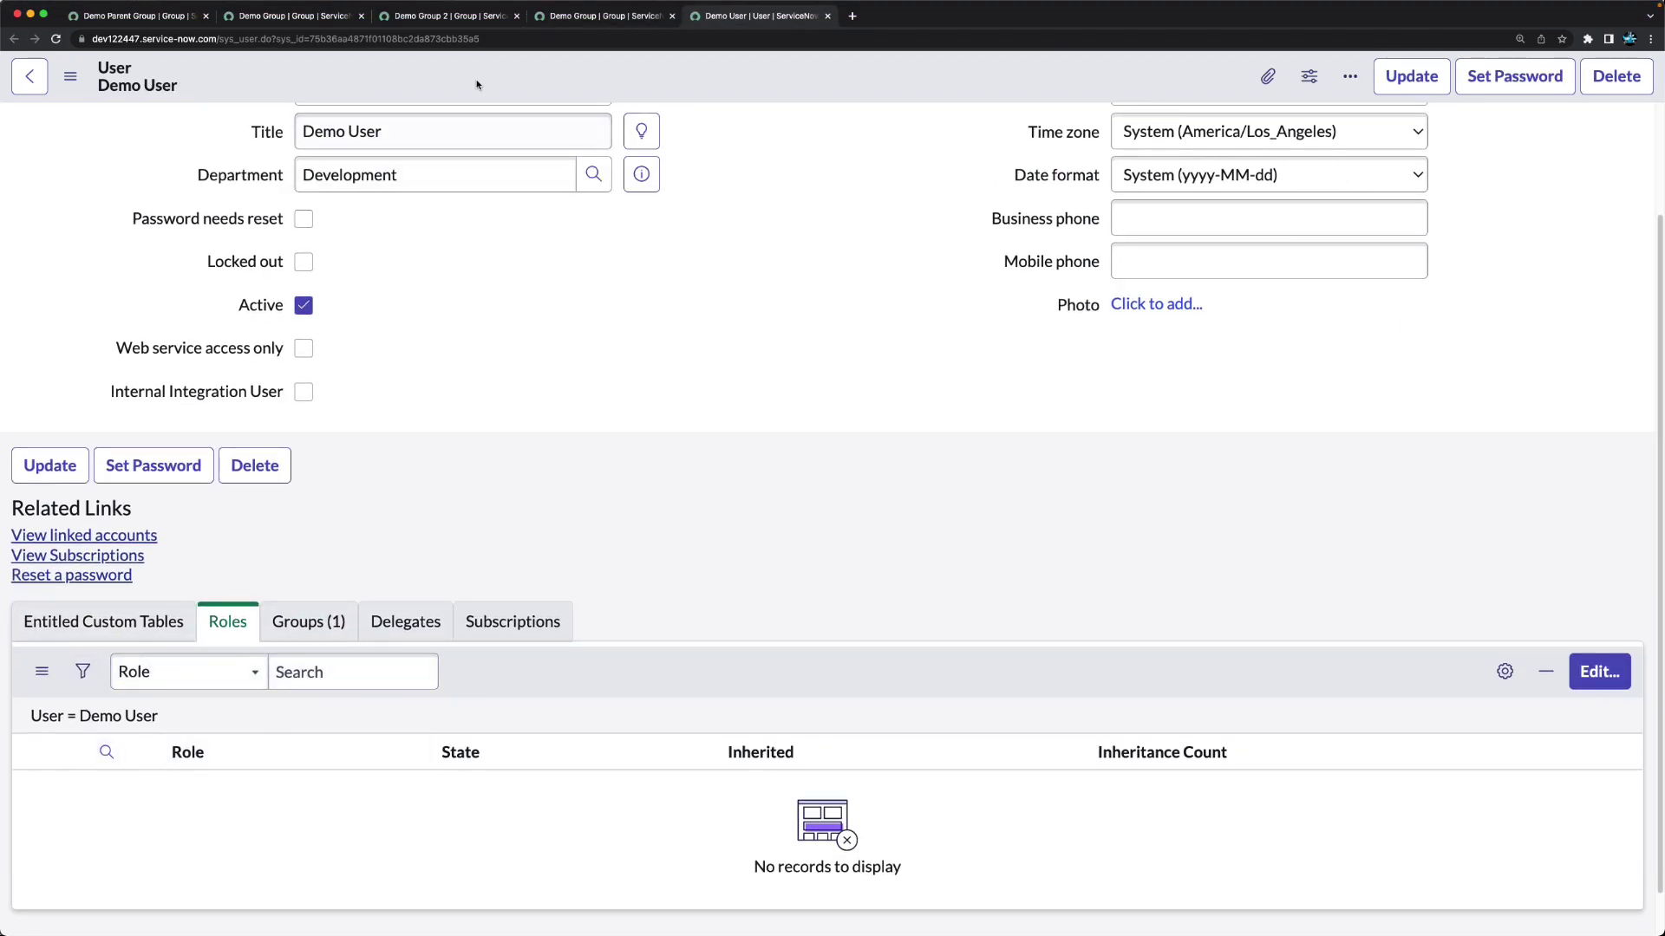
{"action": "left_click", "coordinate": [427, 17]}
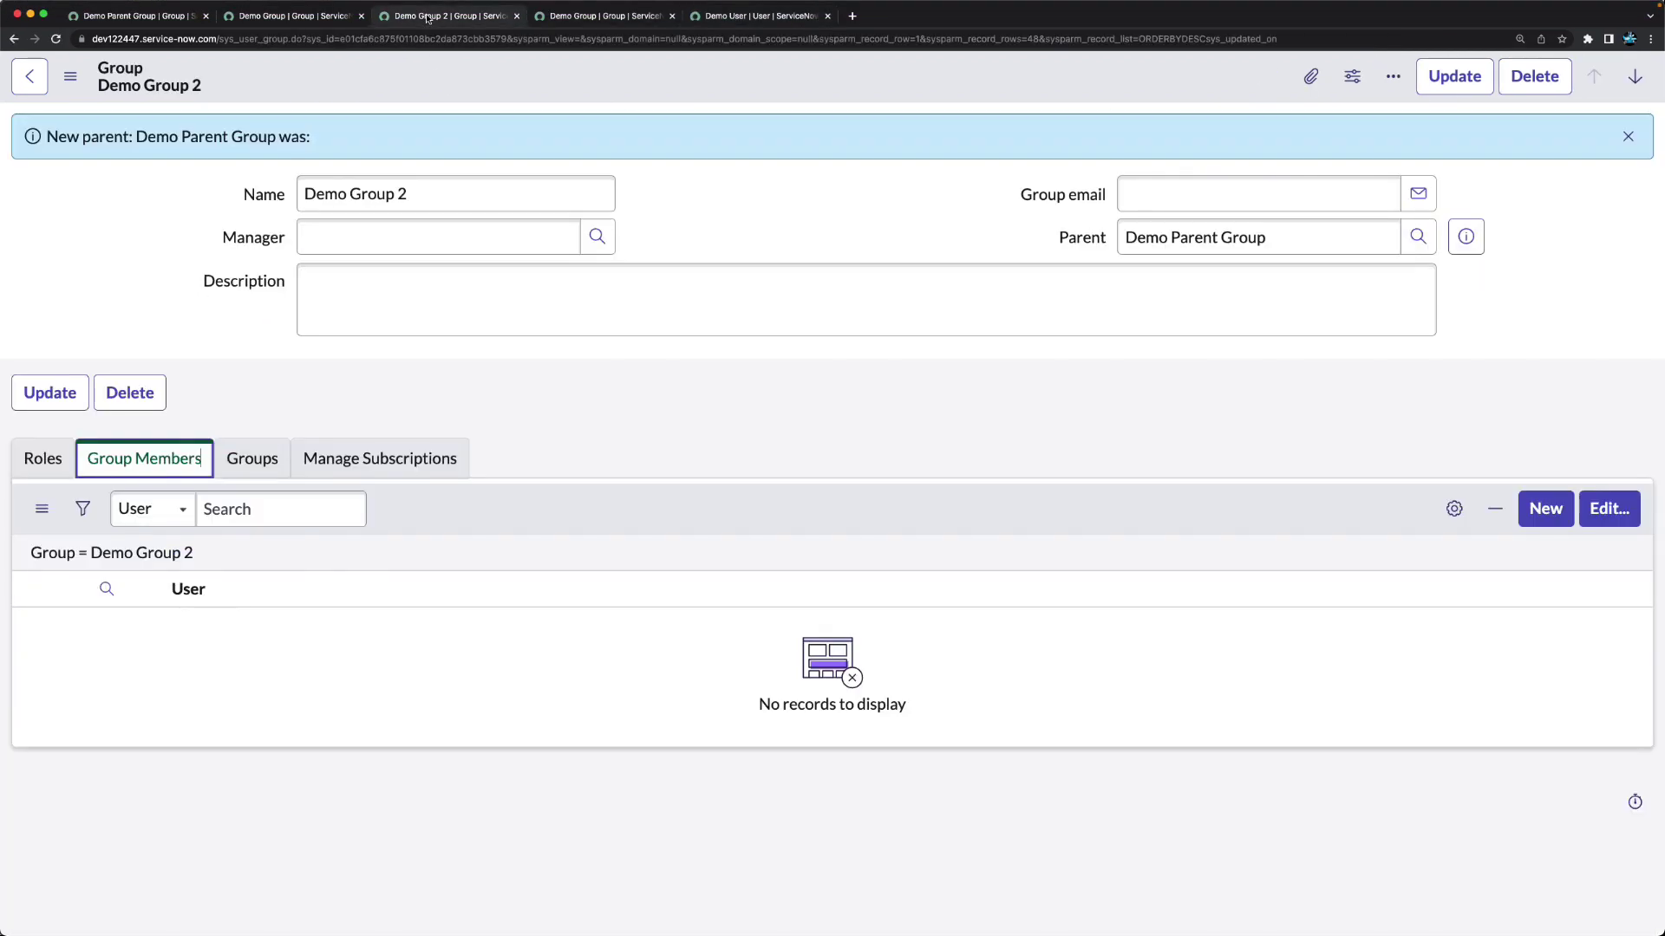
{"action": "left_click", "coordinate": [270, 18]}
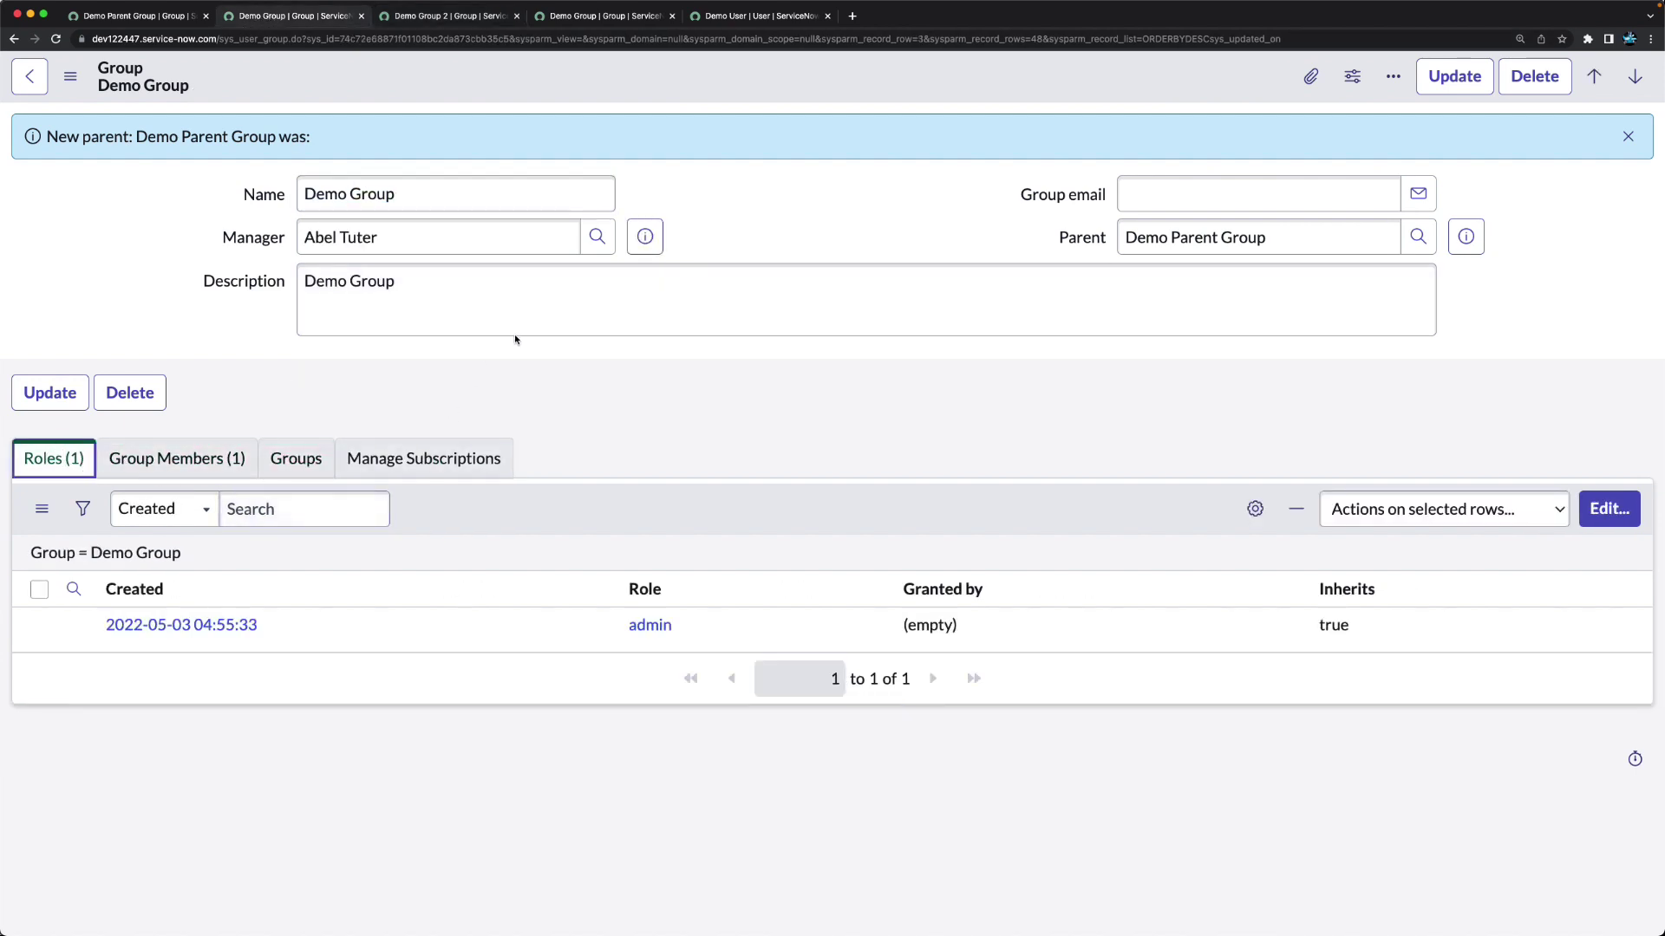
{"action": "left_click", "coordinate": [173, 19]}
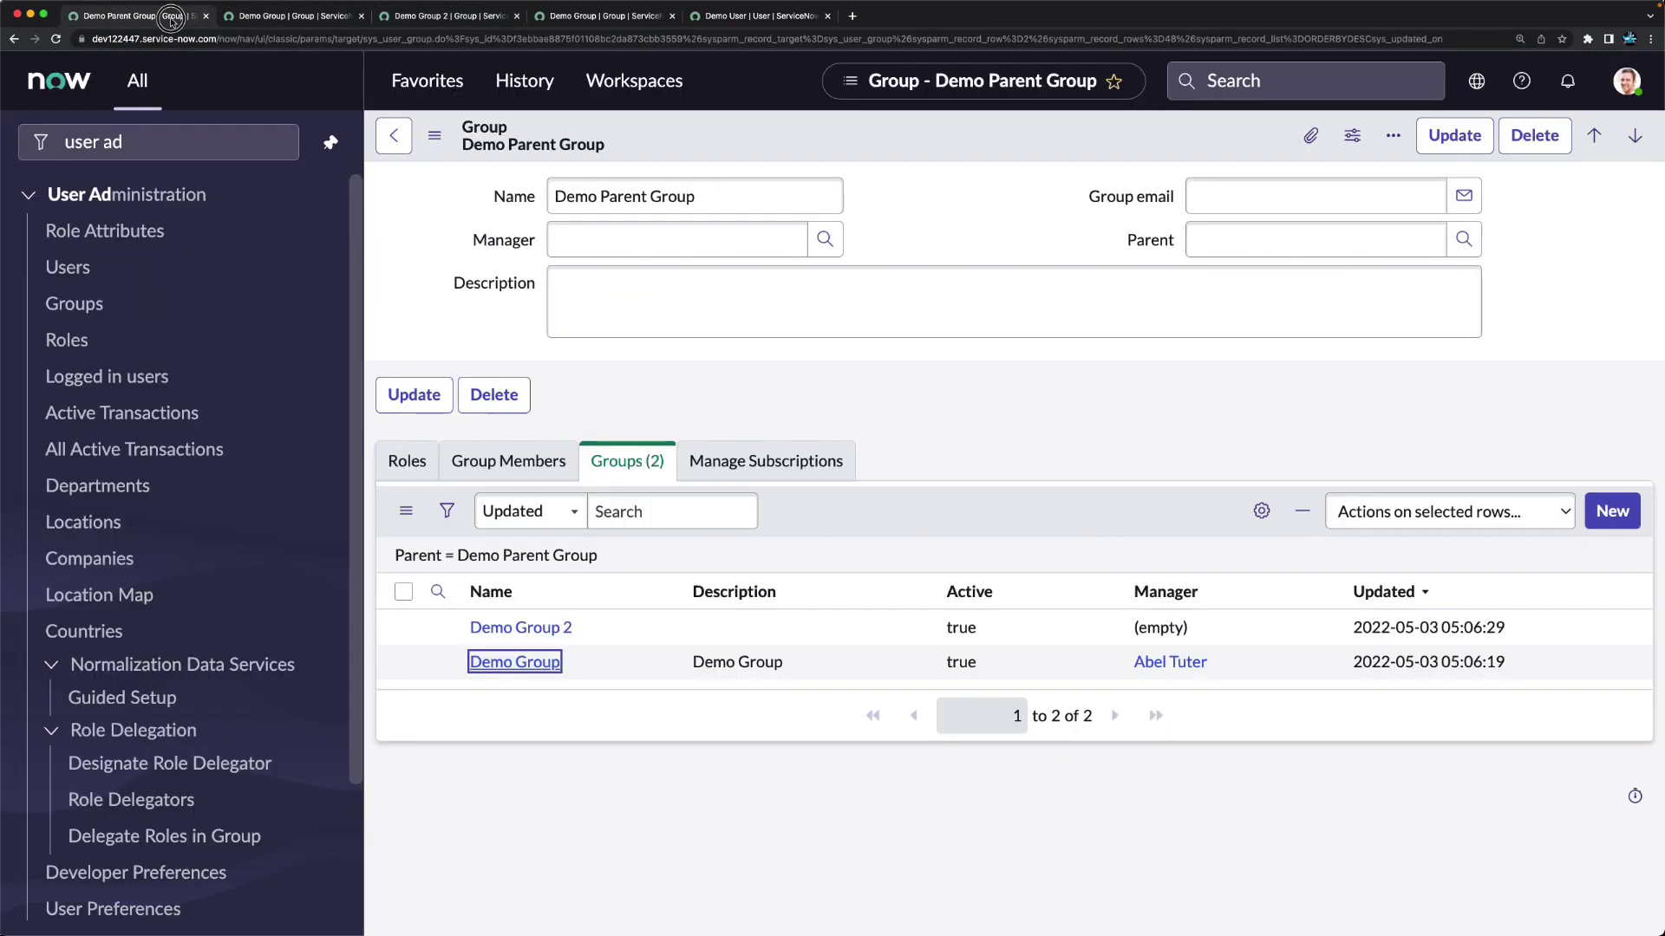
- Copy demo.user's record into a new user with last name 'User Two' and its own user ID
{"action": "left_click", "coordinate": [84, 267]}
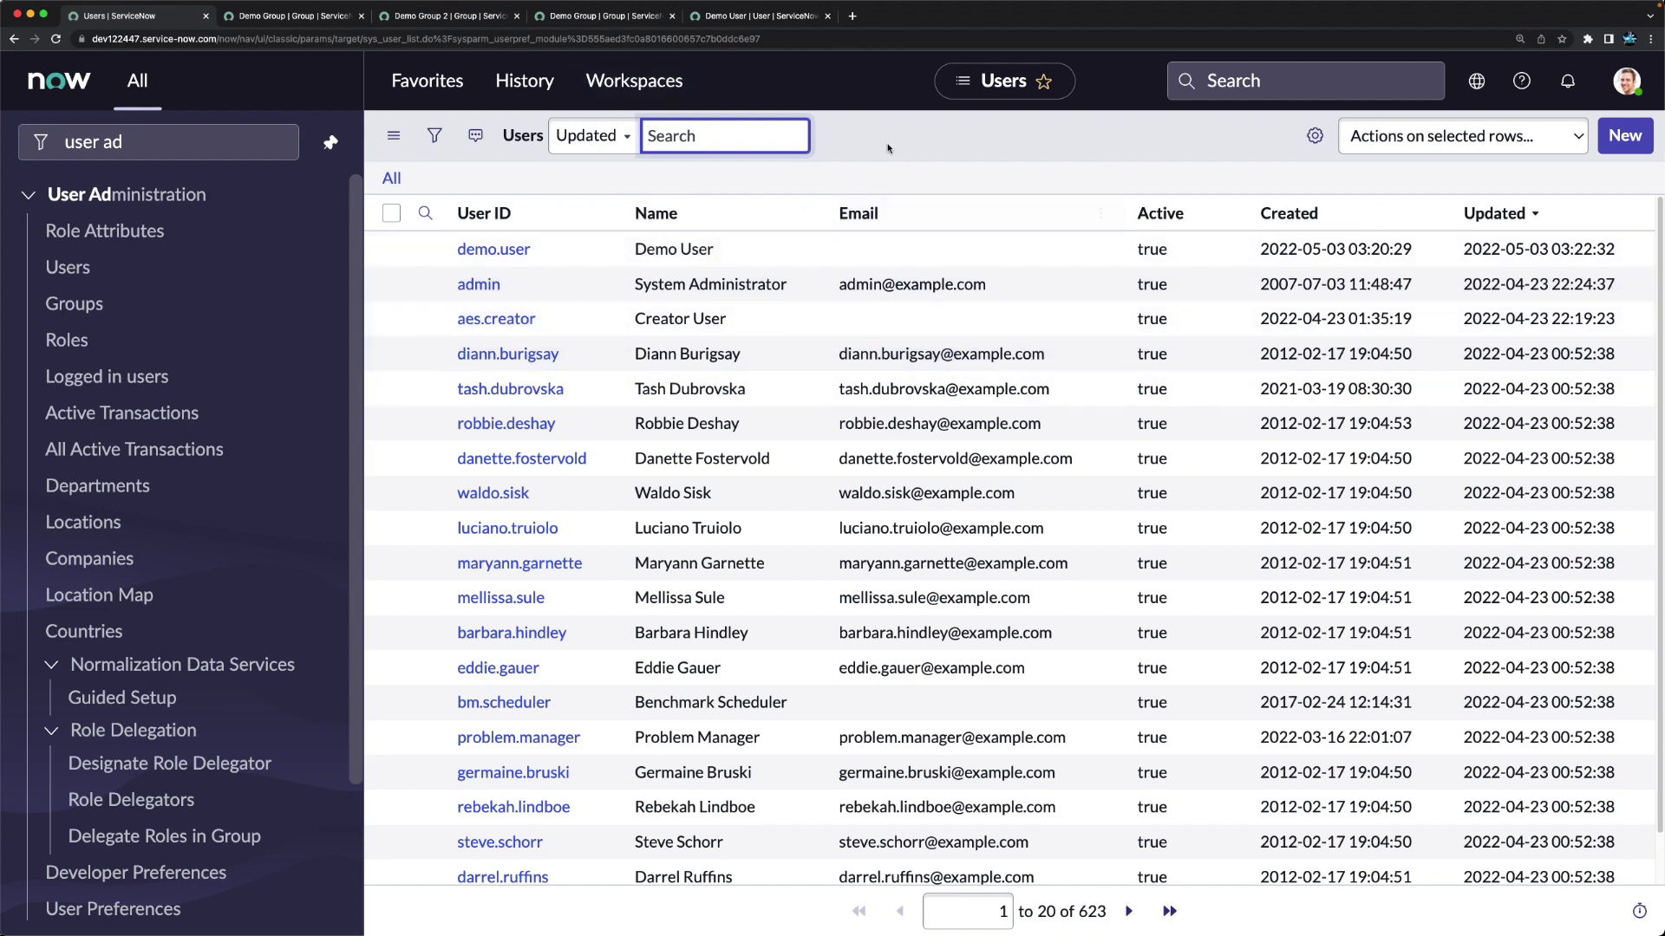
{"action": "left_click", "coordinate": [495, 250]}
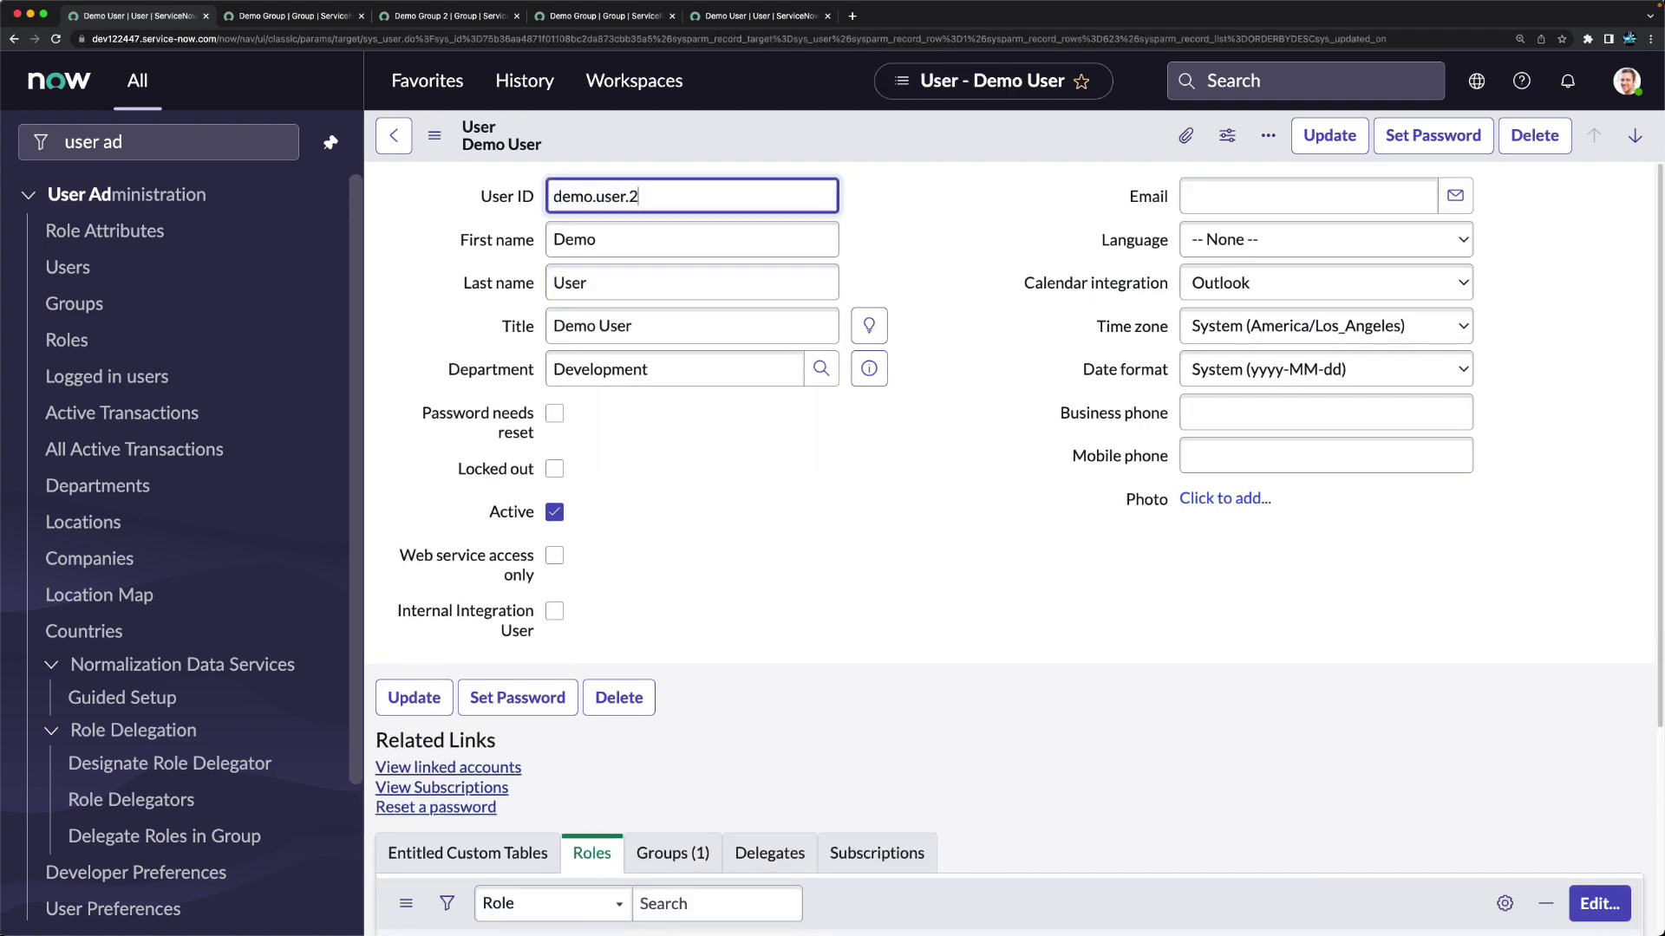
{"action": "left_click", "coordinate": [646, 288]}
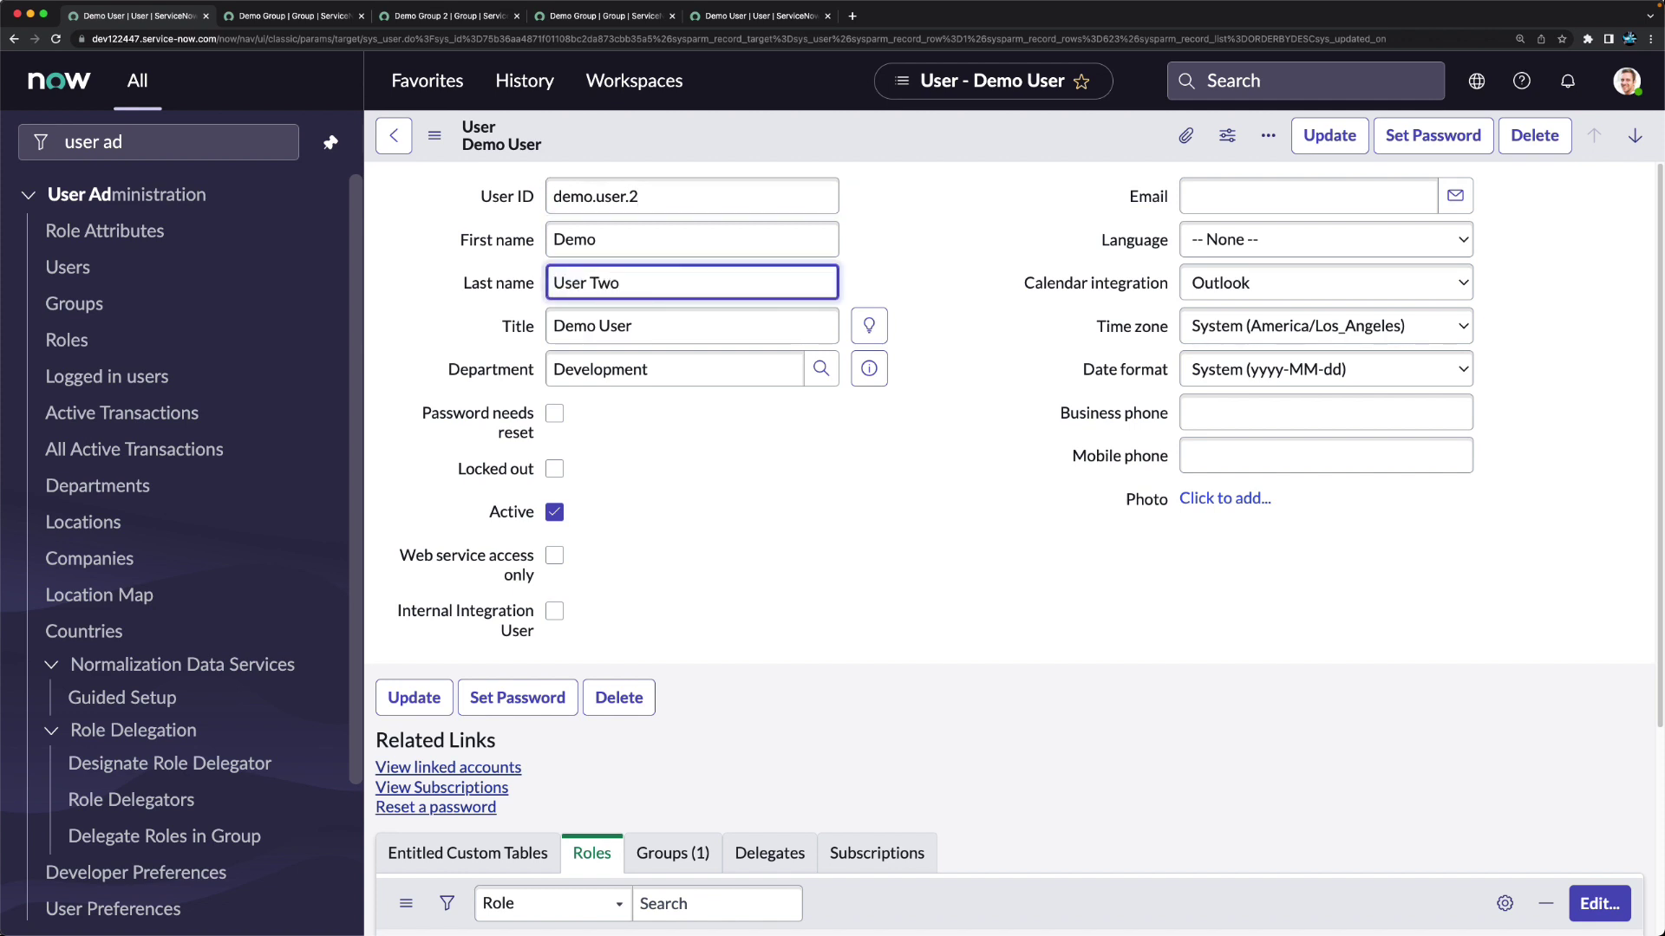
{"action": "left_click", "coordinate": [960, 173]}
{"action": "right_click", "coordinate": [925, 144]}
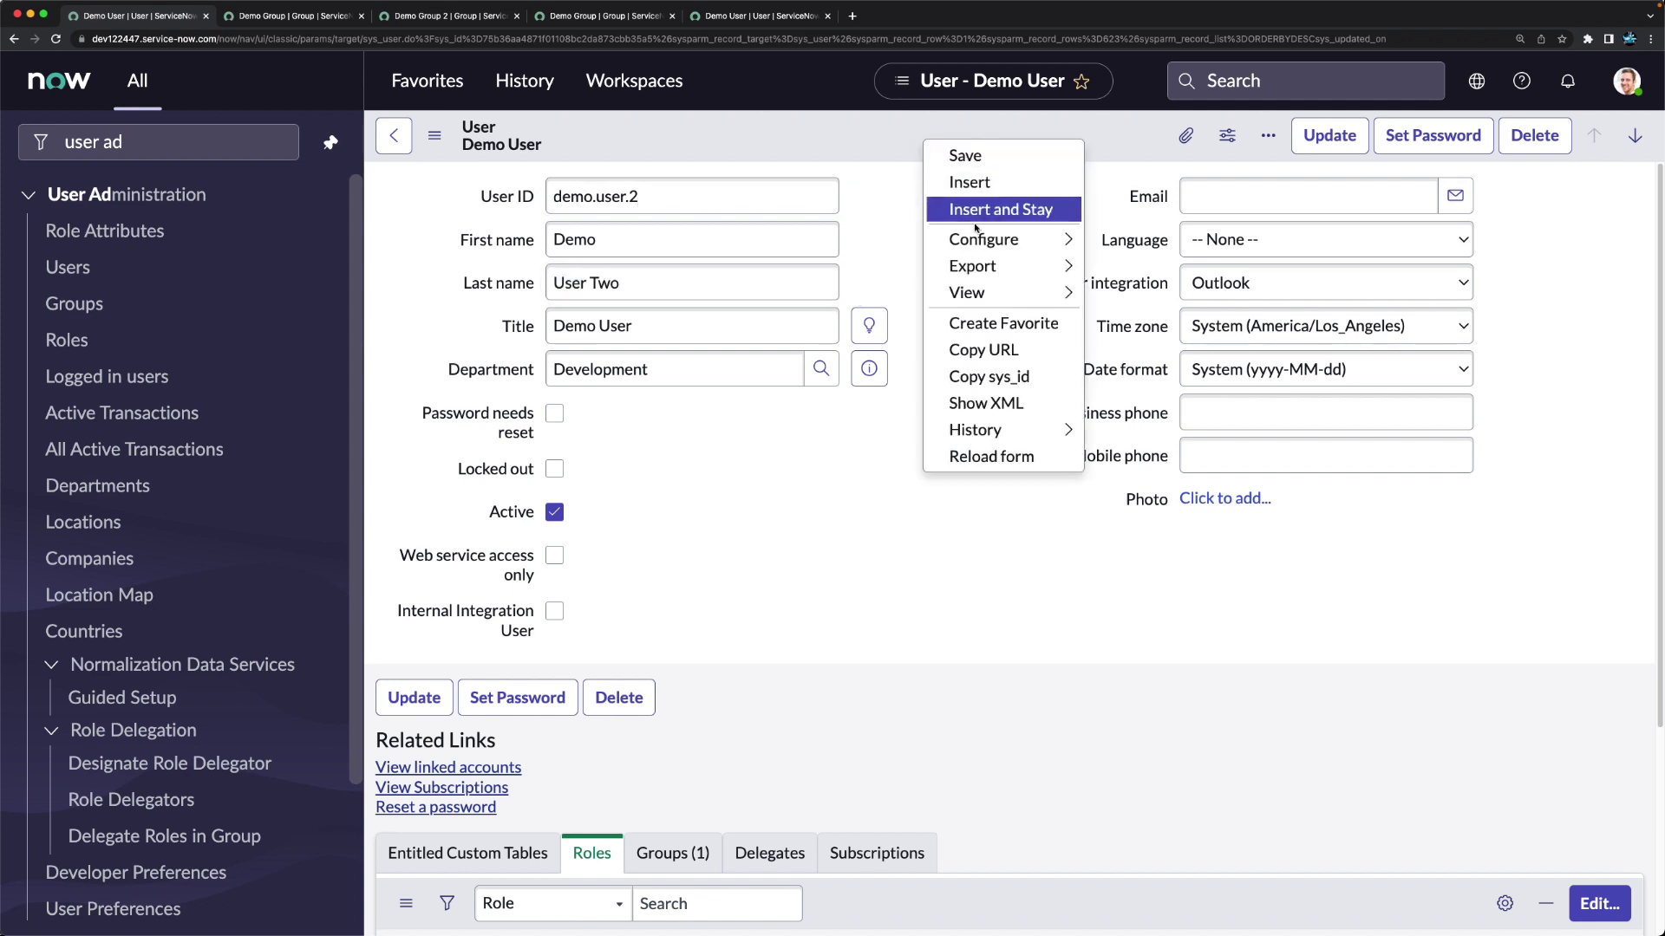
{"action": "left_click", "coordinate": [979, 210]}
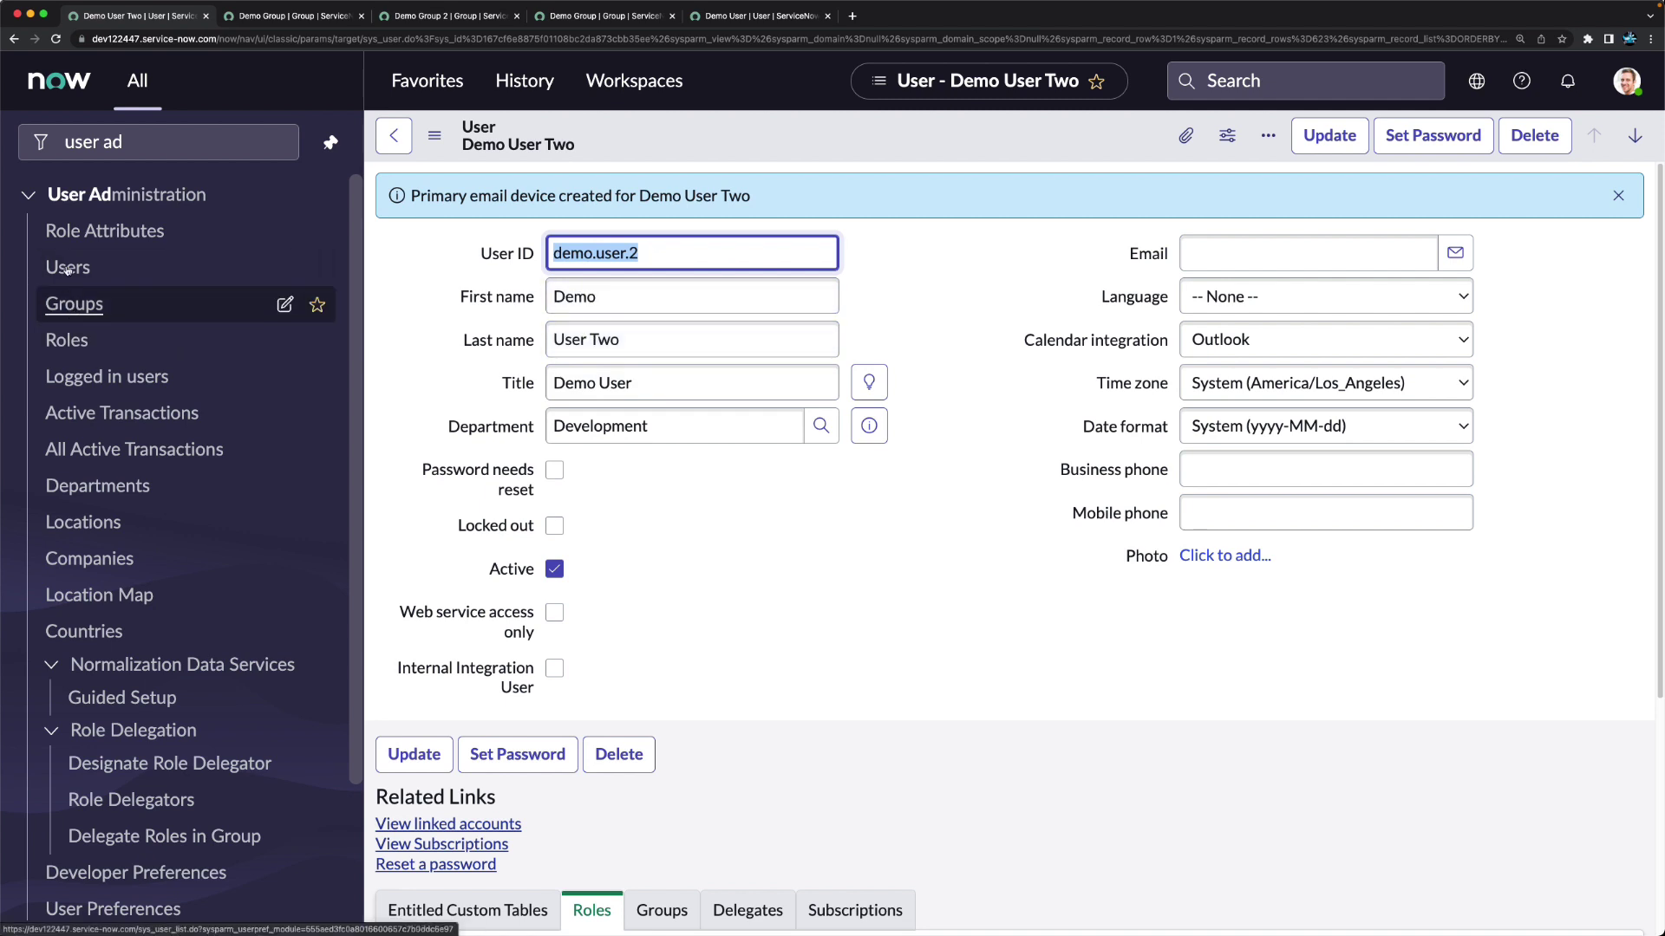
- Add Demo User Two to Demo Group 2's Group Members via a 'demo' search and save
{"action": "left_click", "coordinate": [457, 17]}
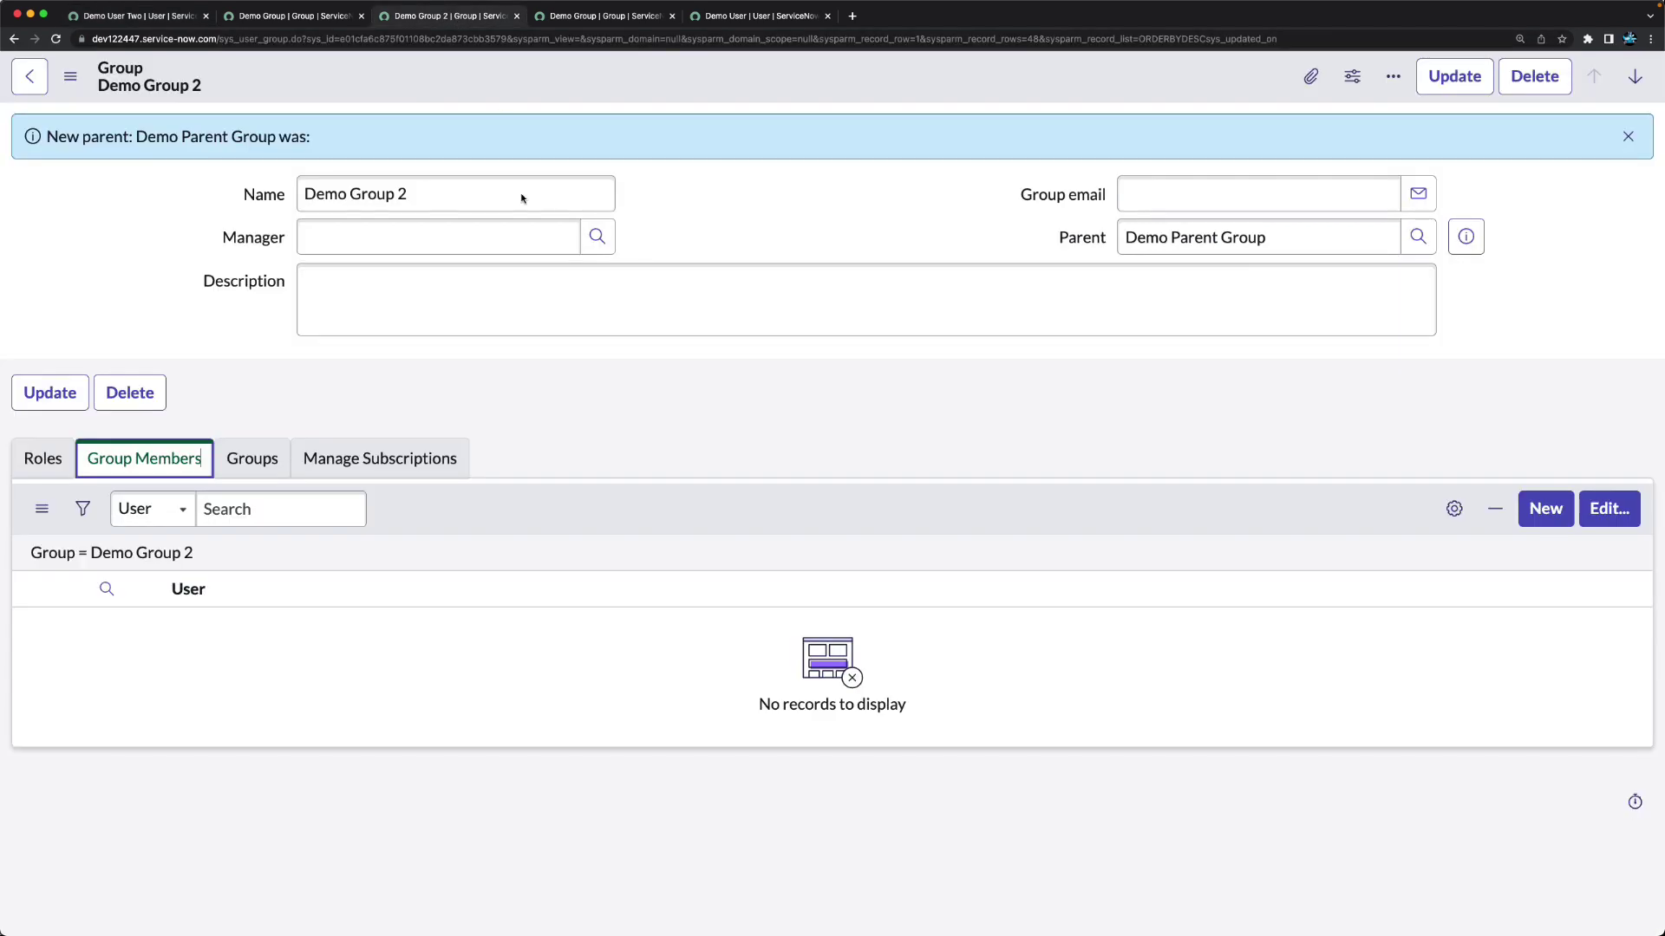
{"action": "left_click", "coordinate": [1608, 510]}
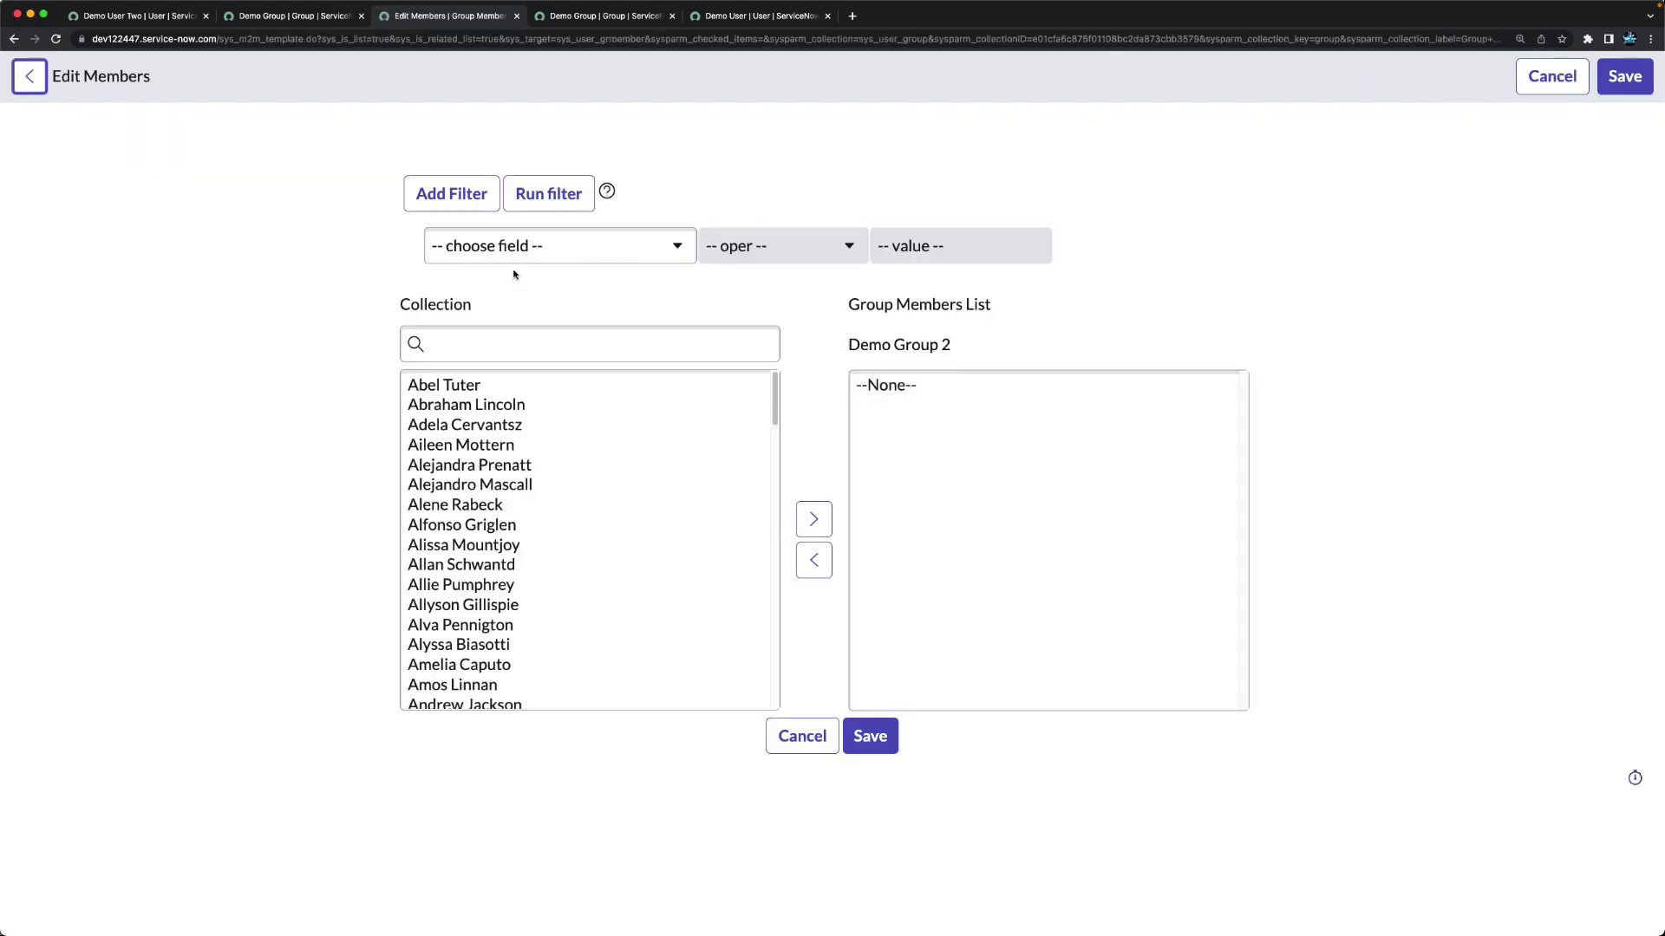
{"action": "left_click", "coordinate": [468, 351]}
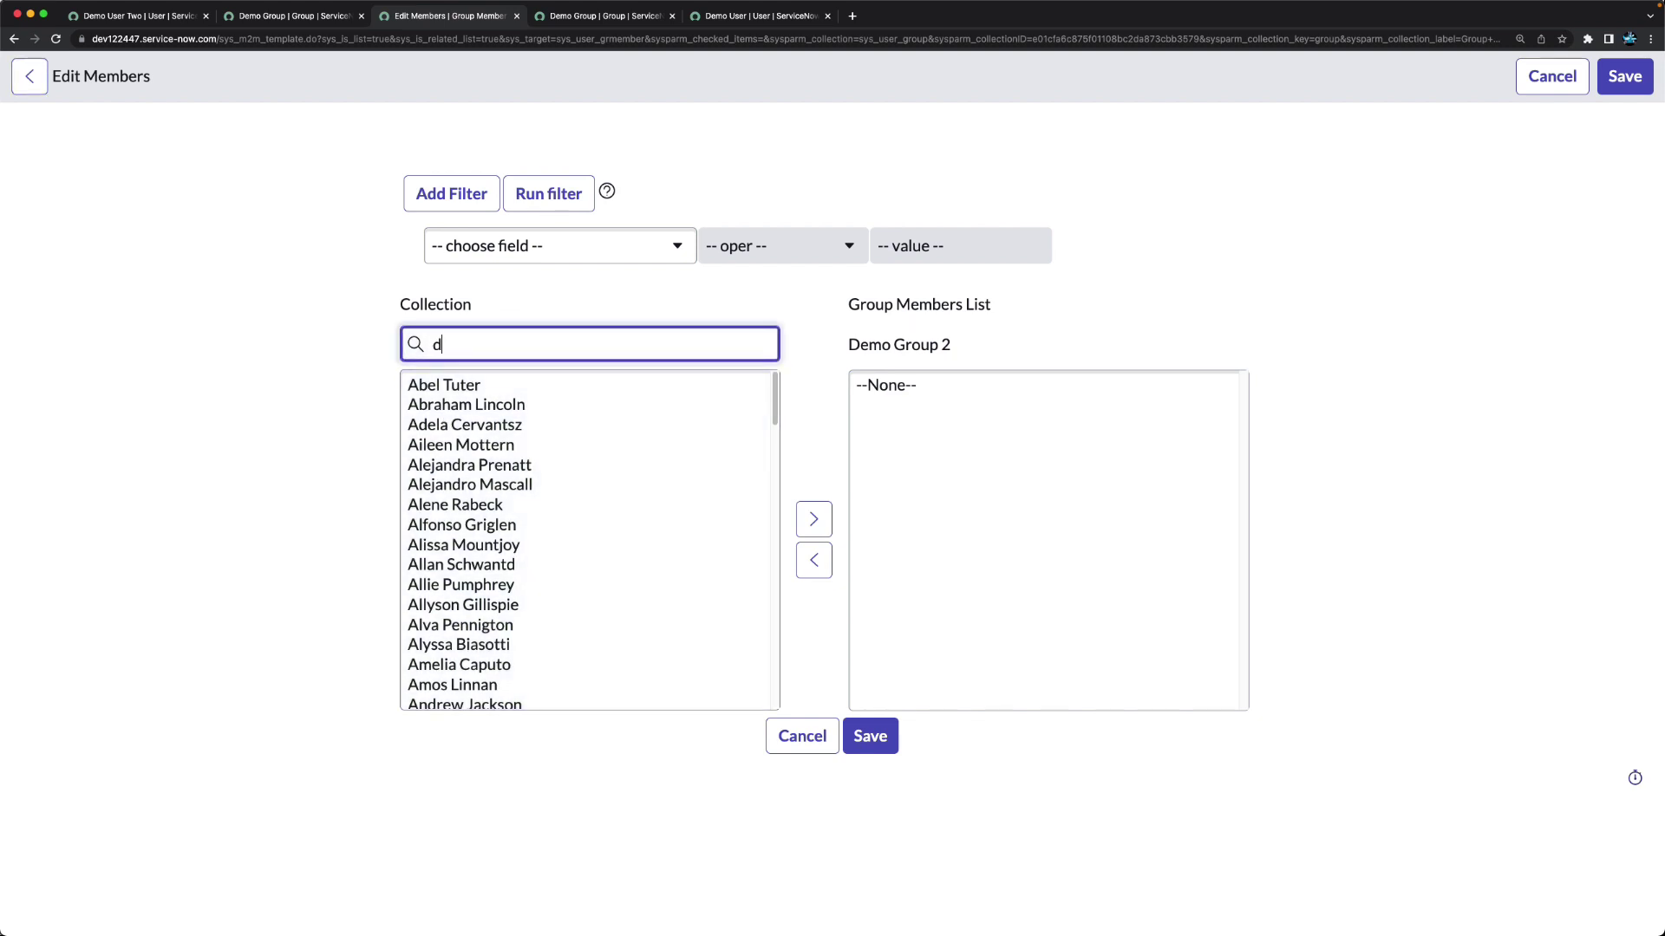
{"action": "left_click", "coordinate": [466, 432]}
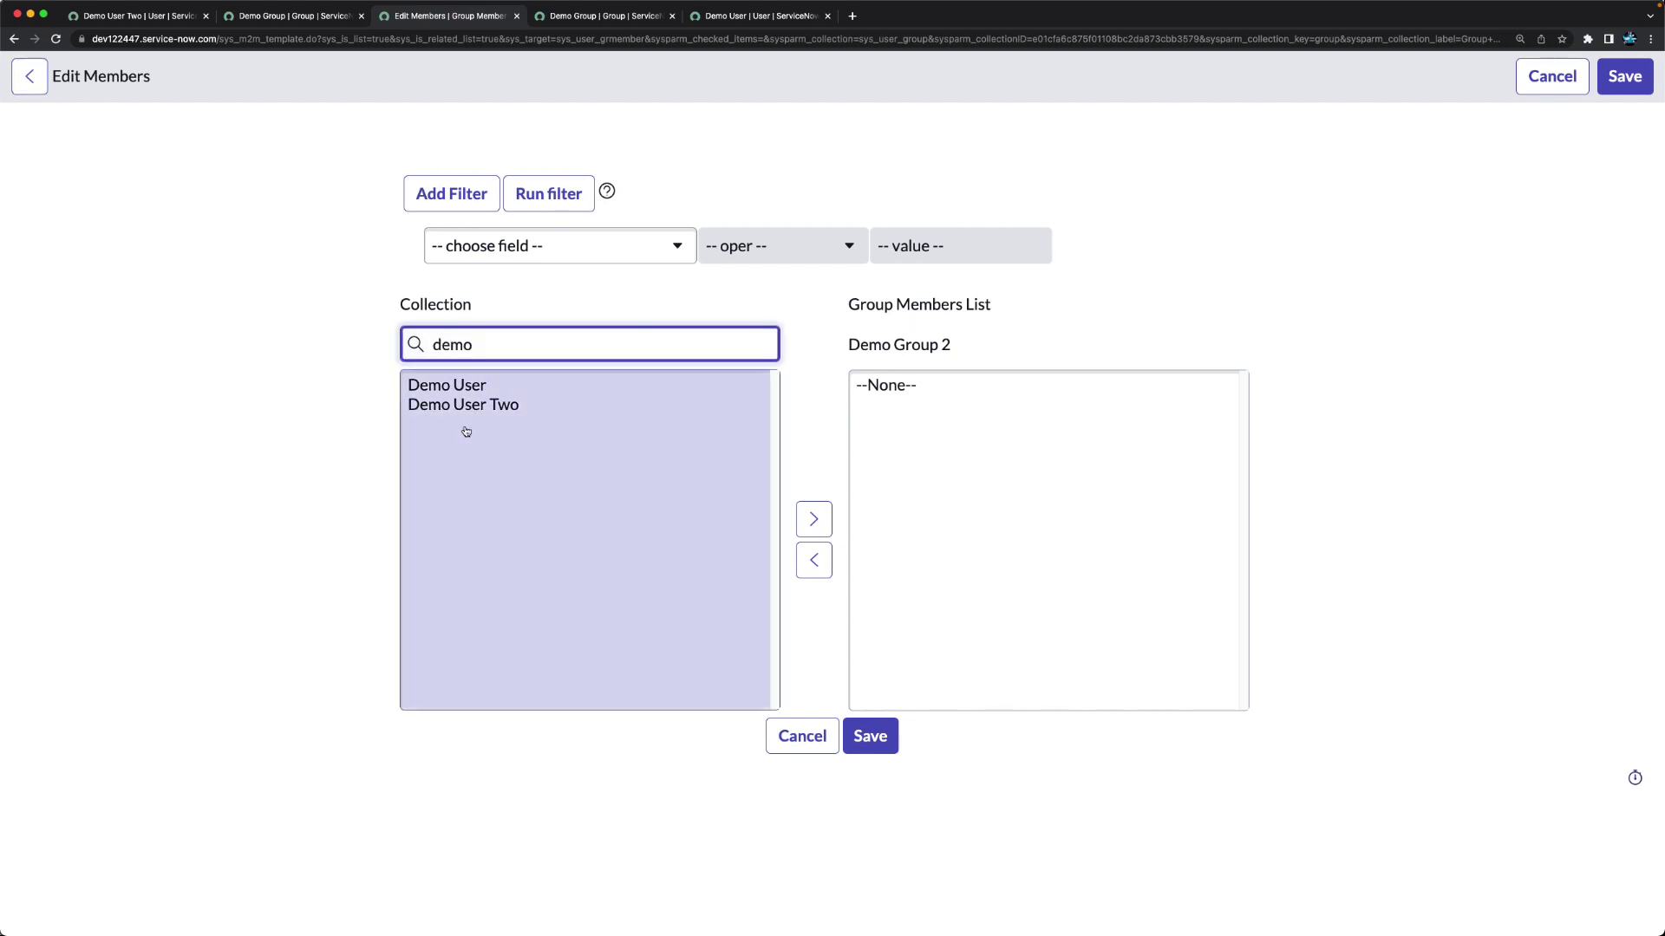
{"action": "double_click", "coordinate": [470, 403]}
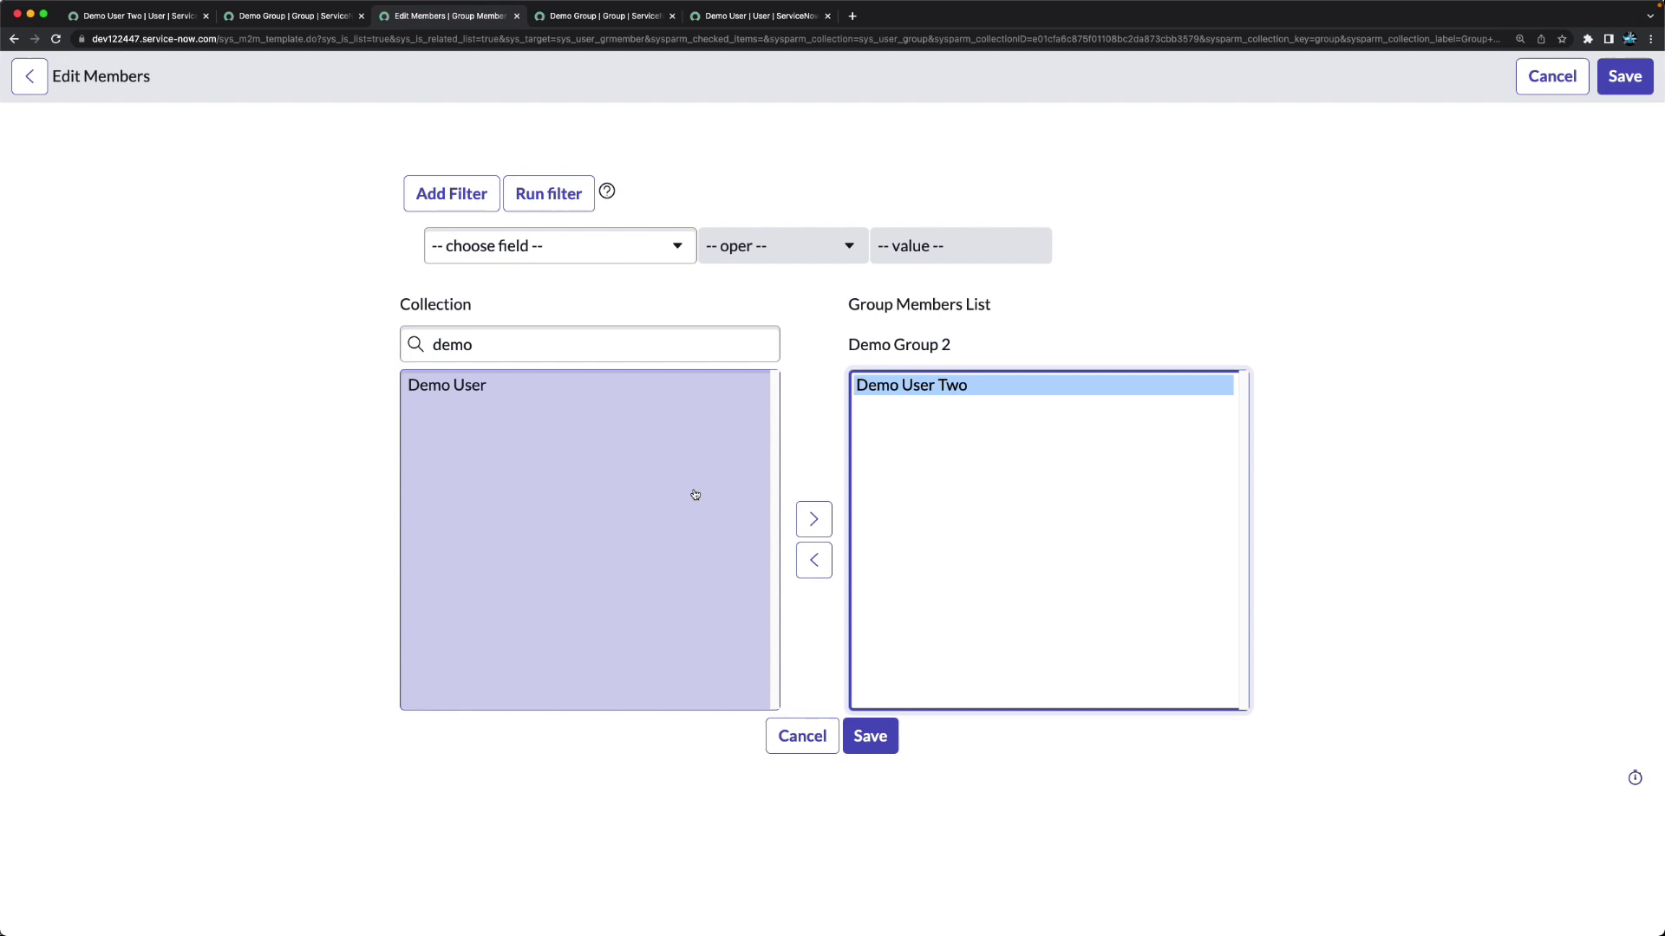
{"action": "left_click", "coordinate": [865, 747]}
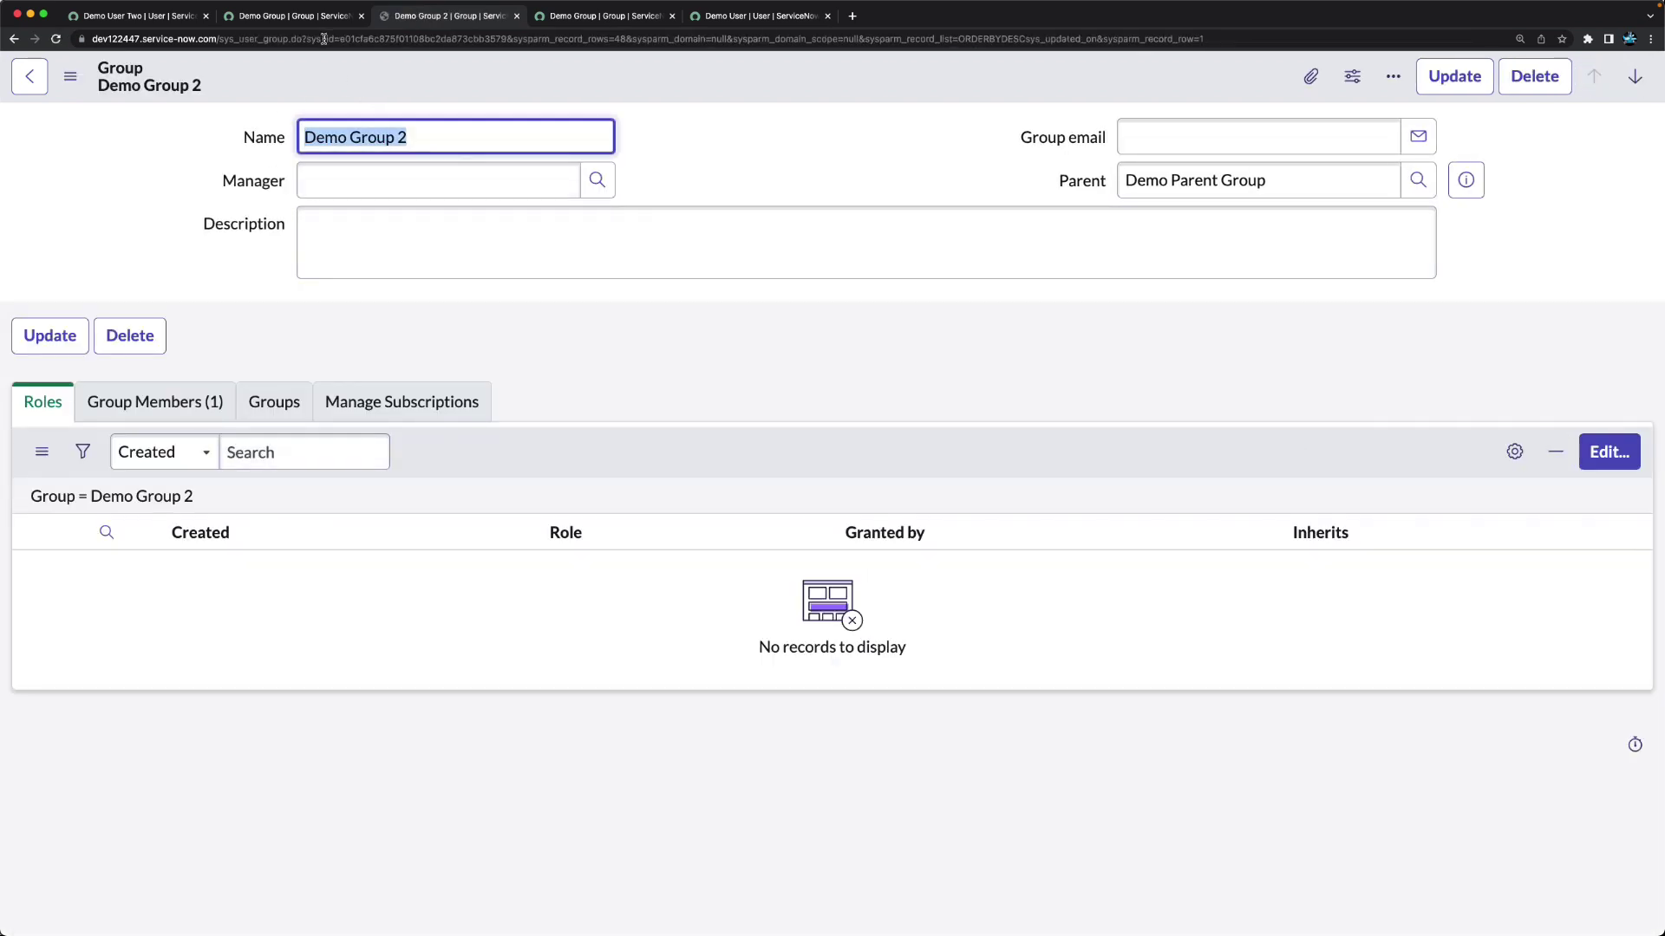
{"action": "left_click", "coordinate": [321, 20]}
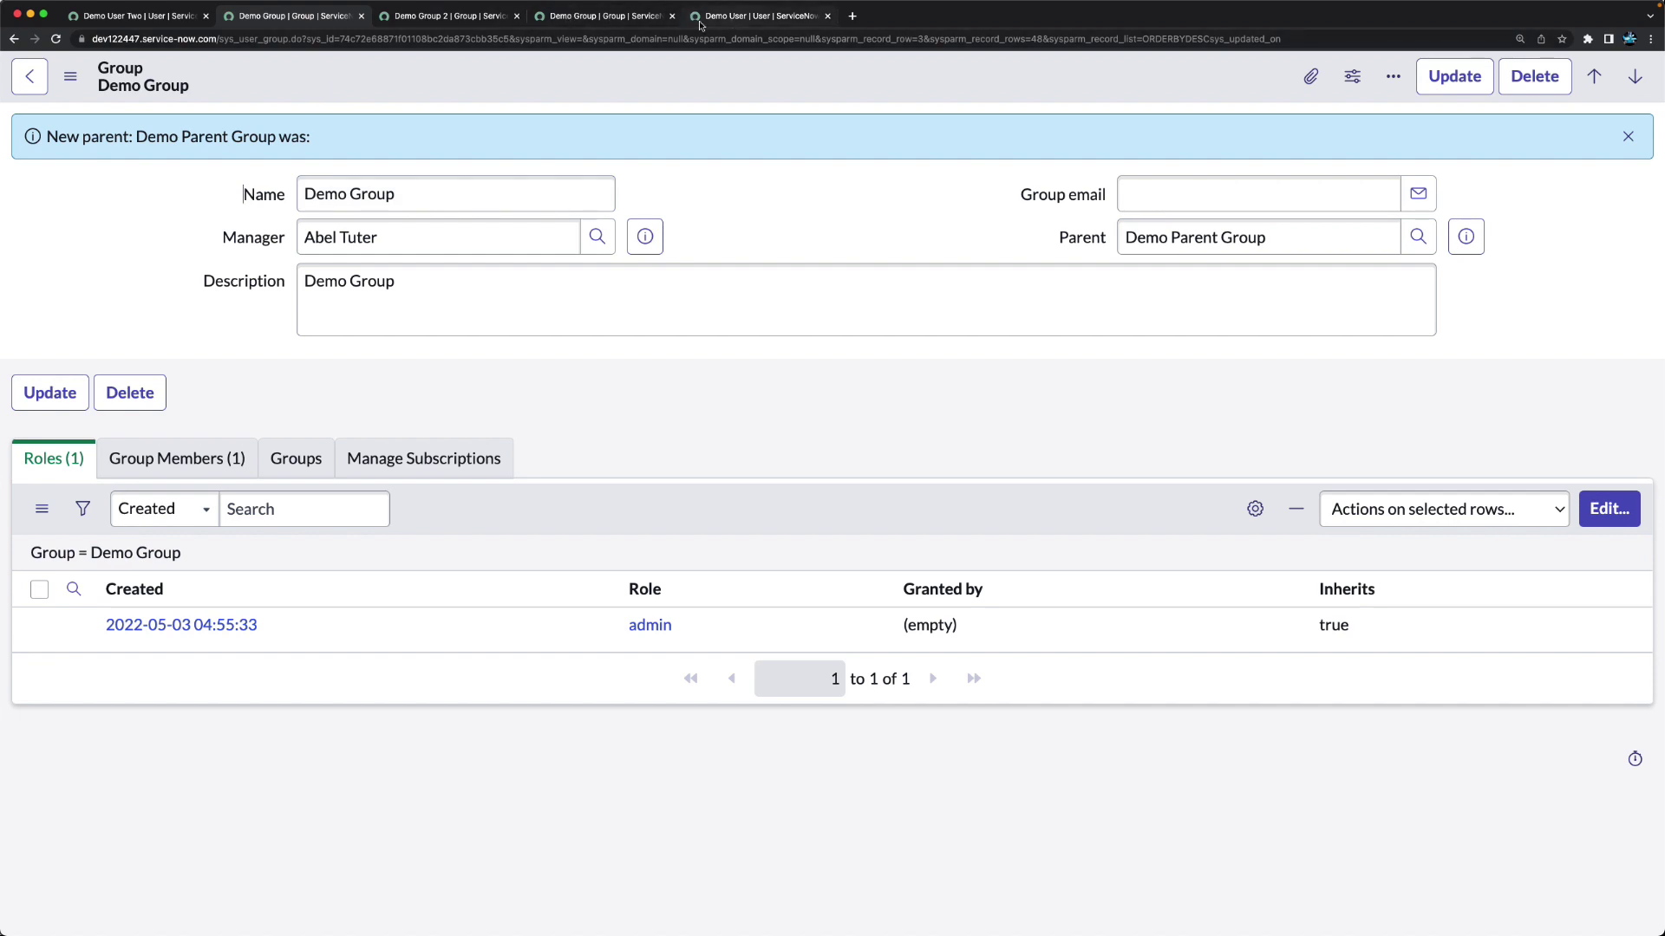
{"action": "left_click", "coordinate": [137, 17]}
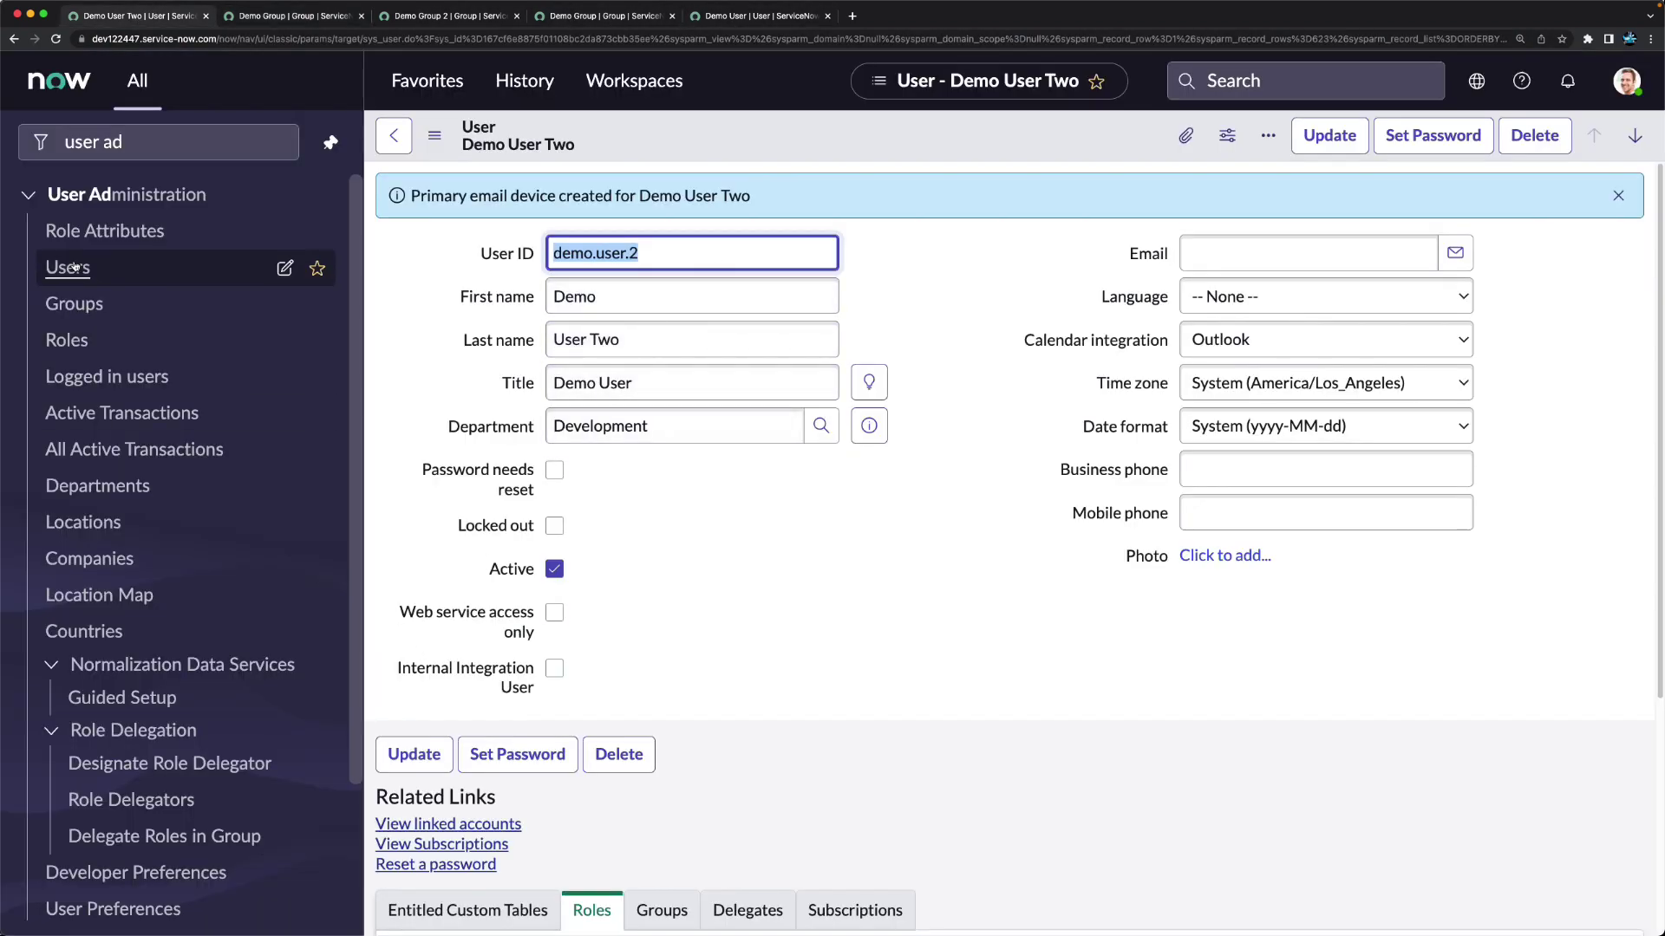
{"action": "left_click", "coordinate": [75, 305]}
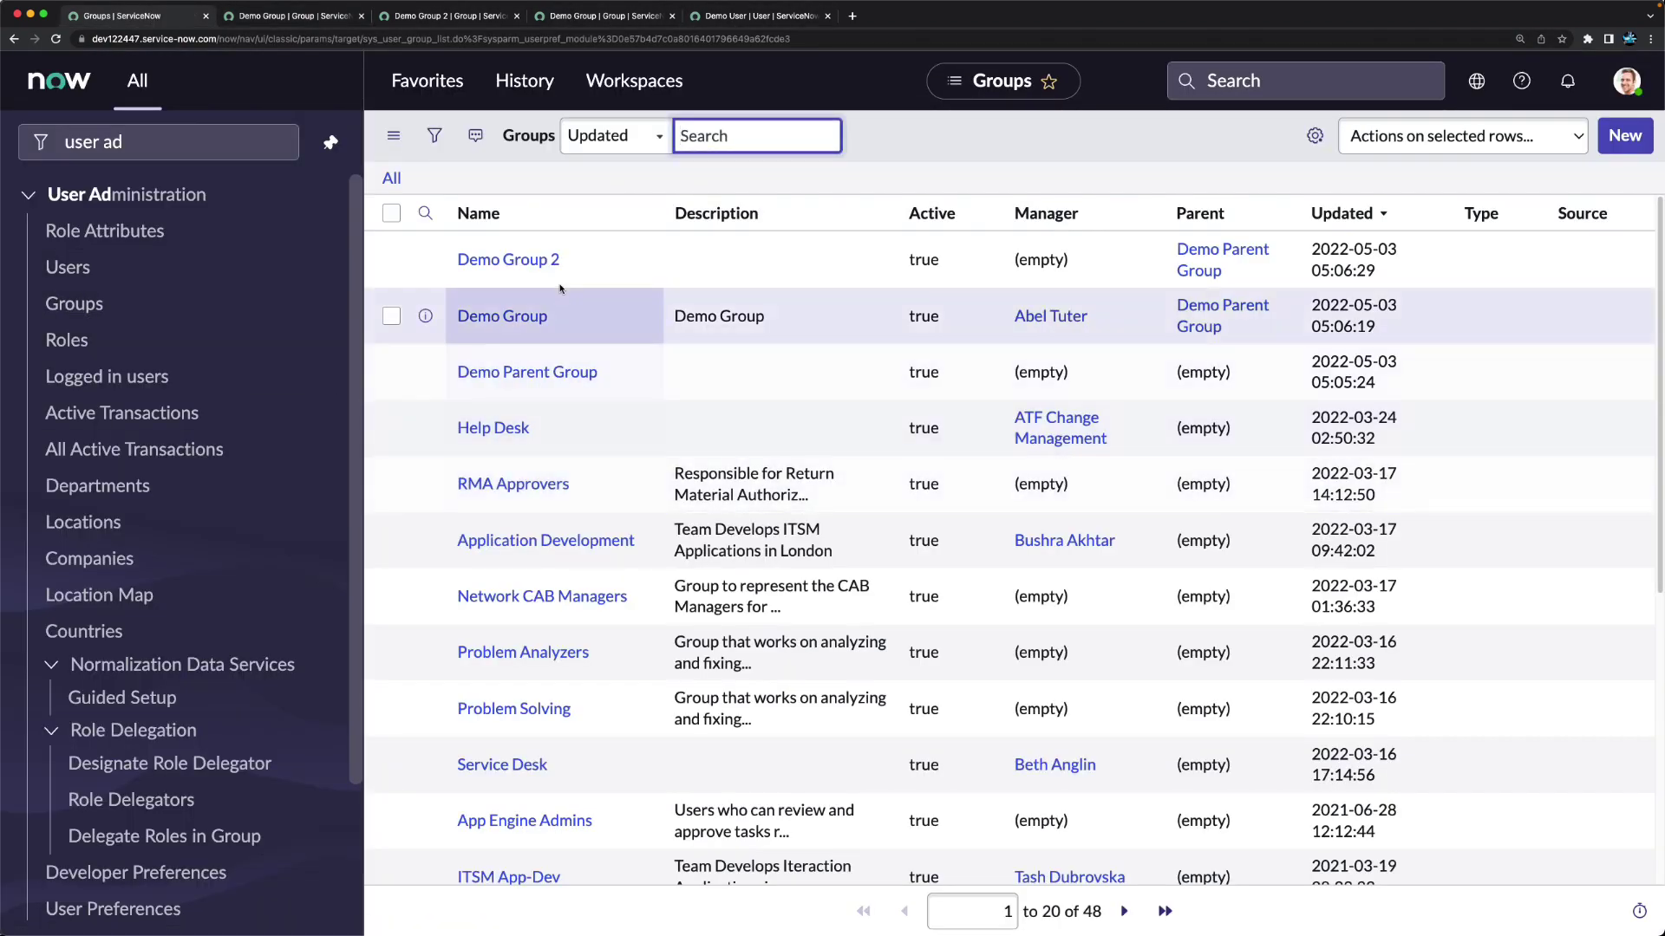
{"action": "left_click", "coordinate": [530, 378]}
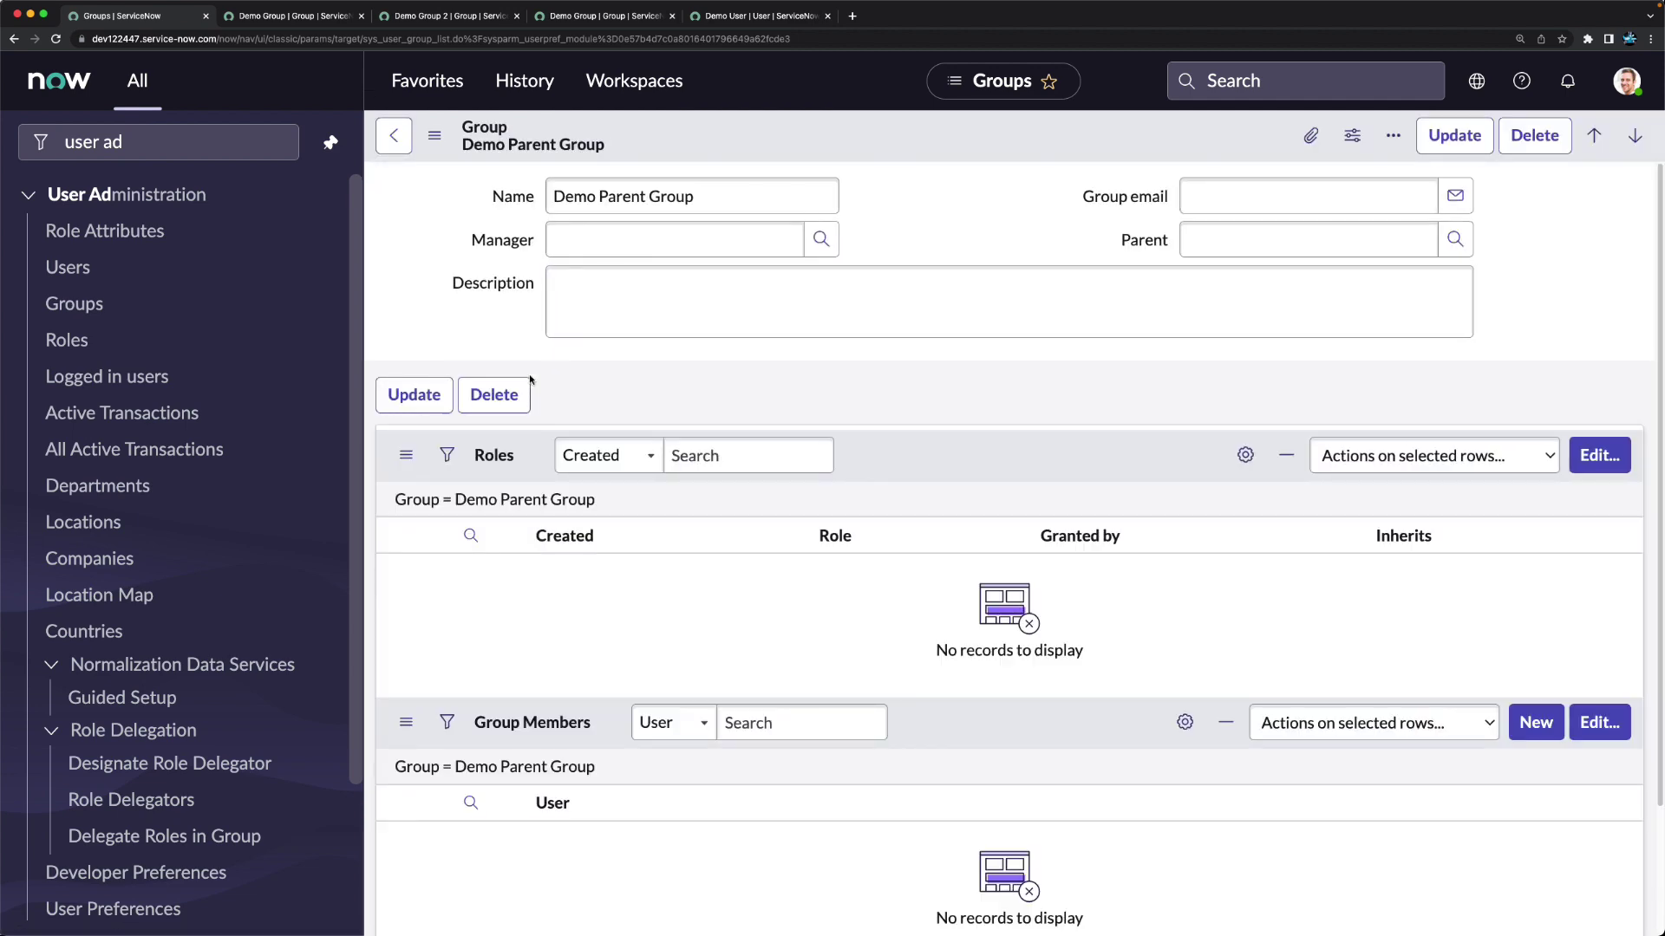
{"action": "right_click", "coordinate": [950, 134]}
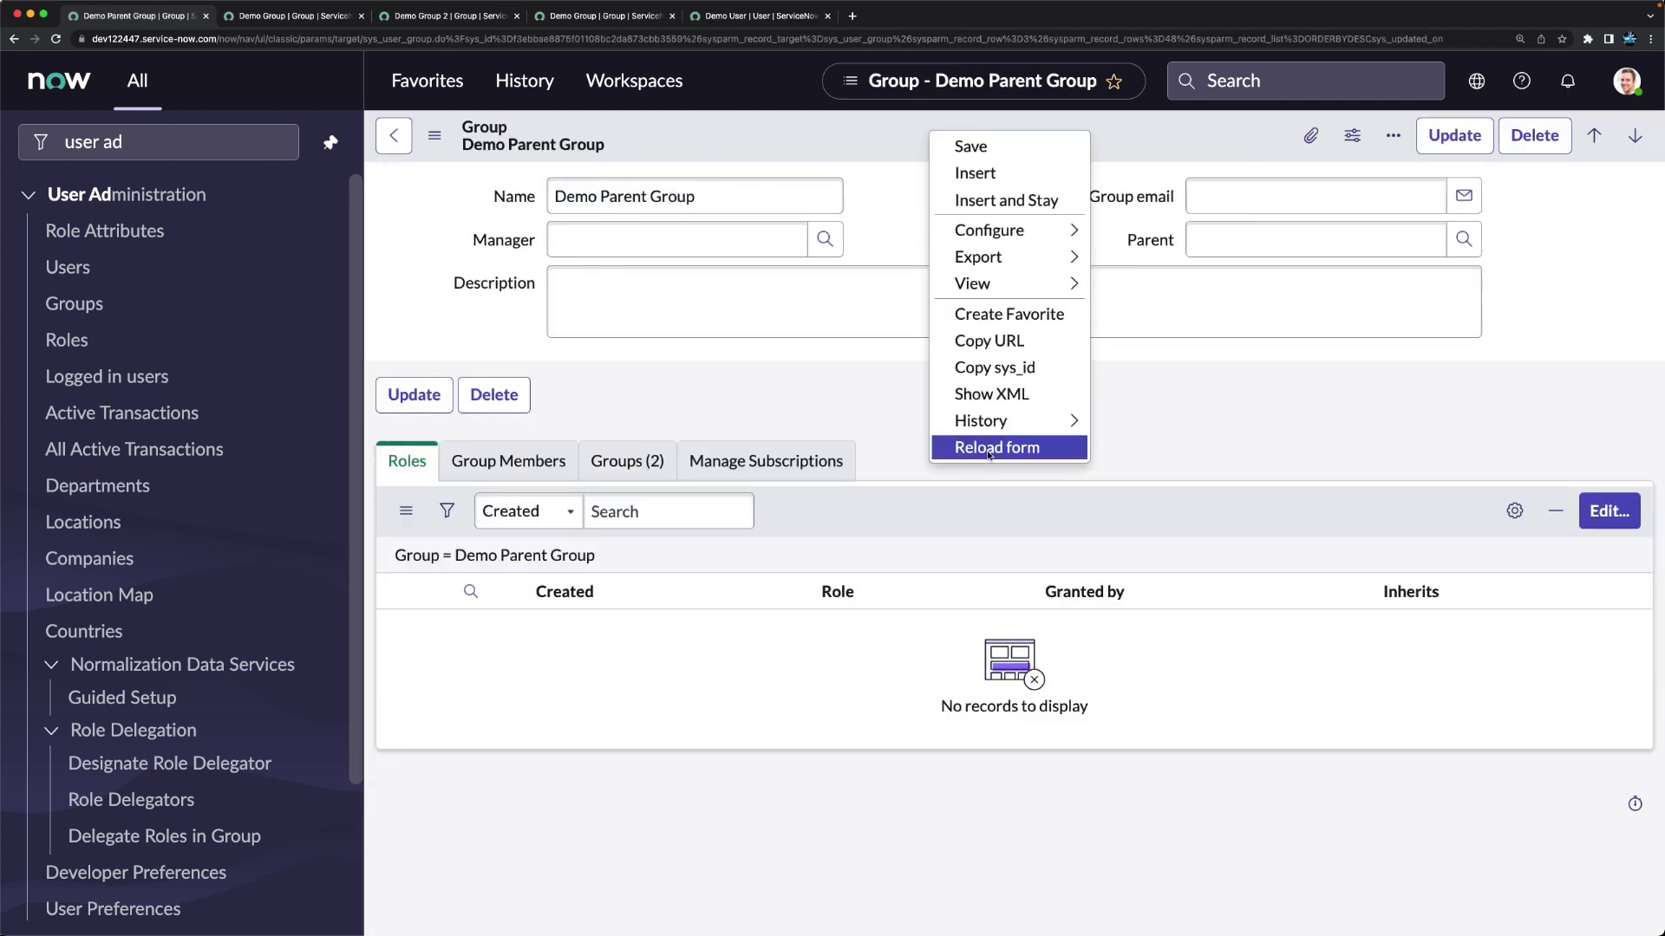
{"action": "left_click", "coordinate": [987, 450]}
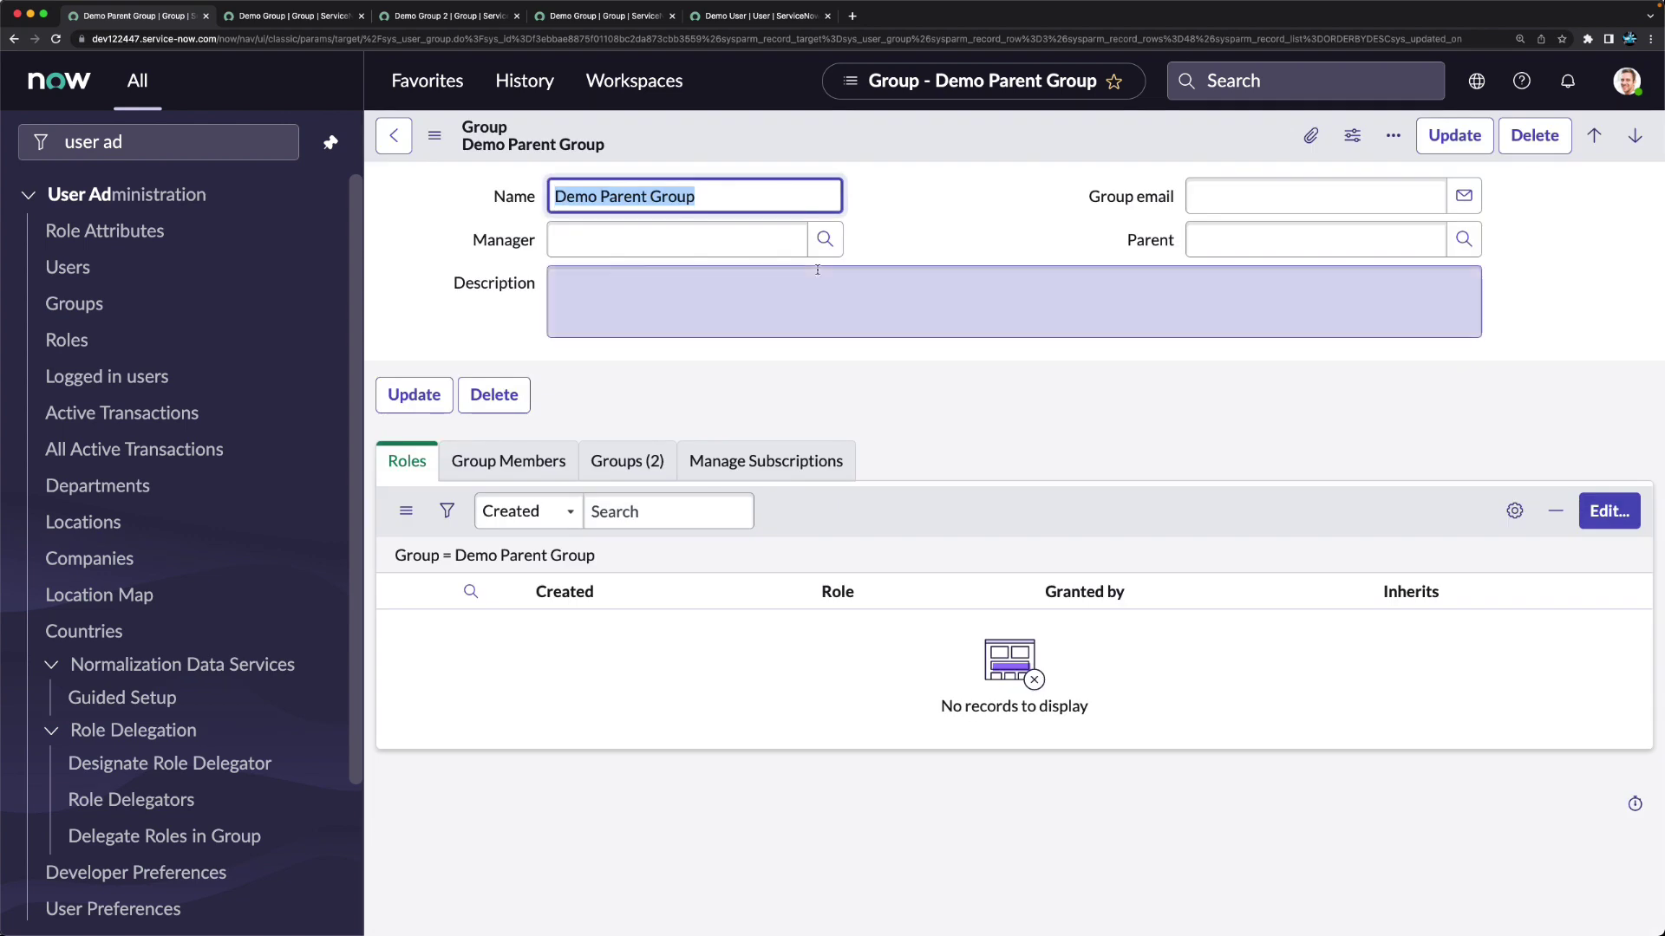
{"action": "left_click", "coordinate": [509, 461]}
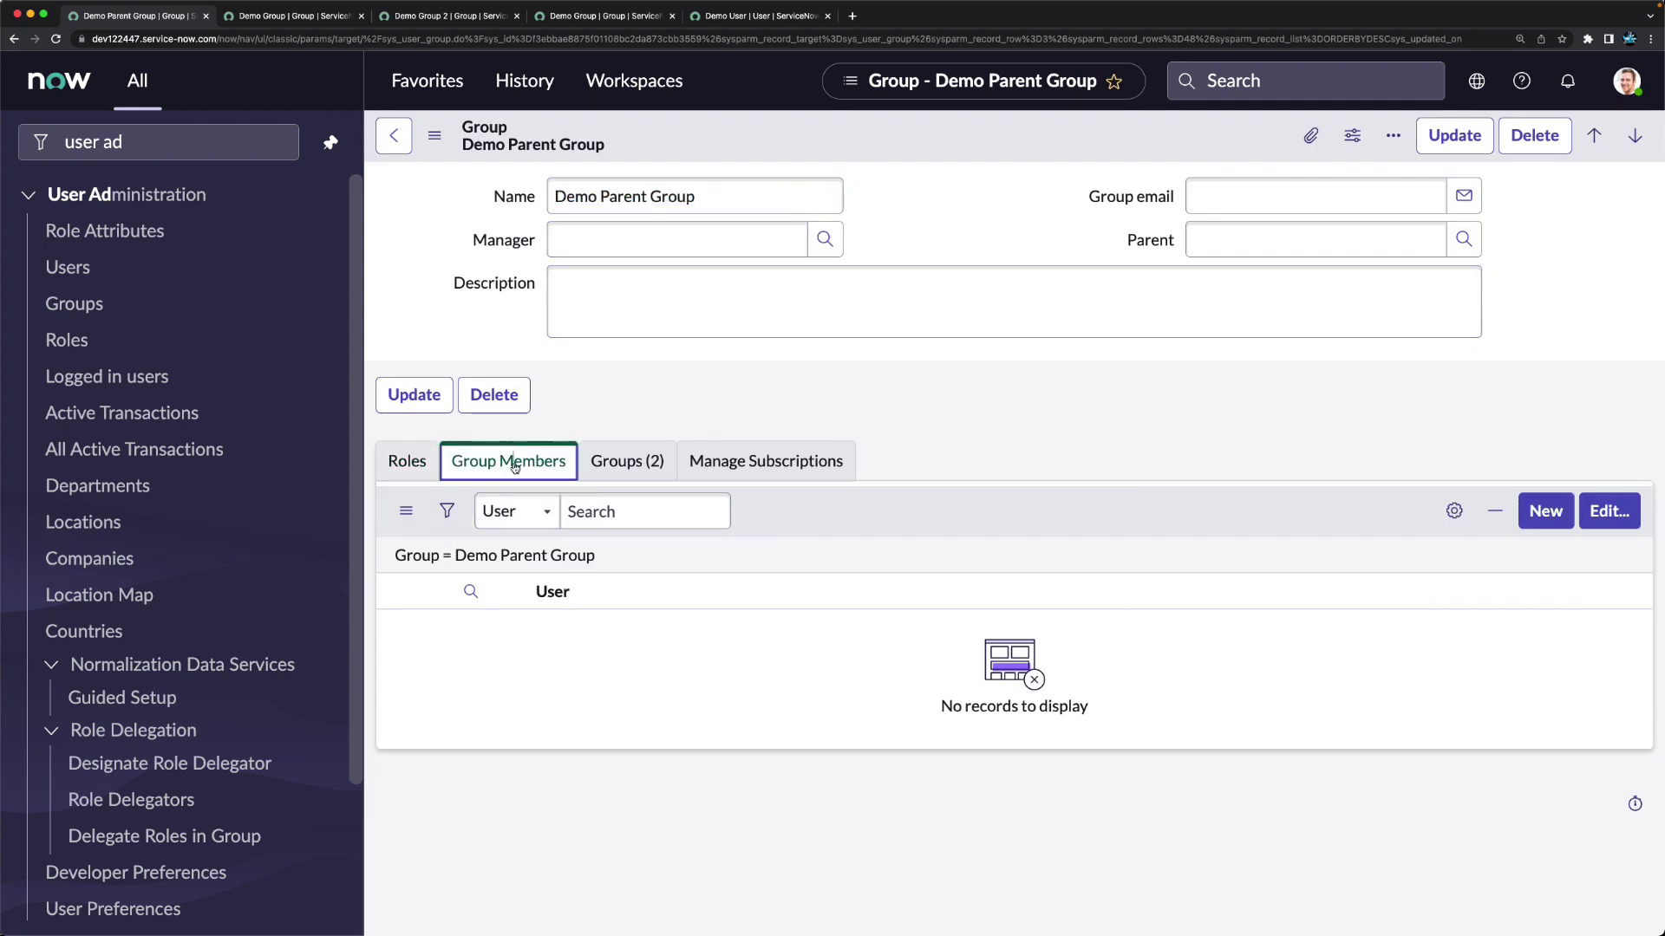
{"action": "left_click", "coordinate": [627, 462]}
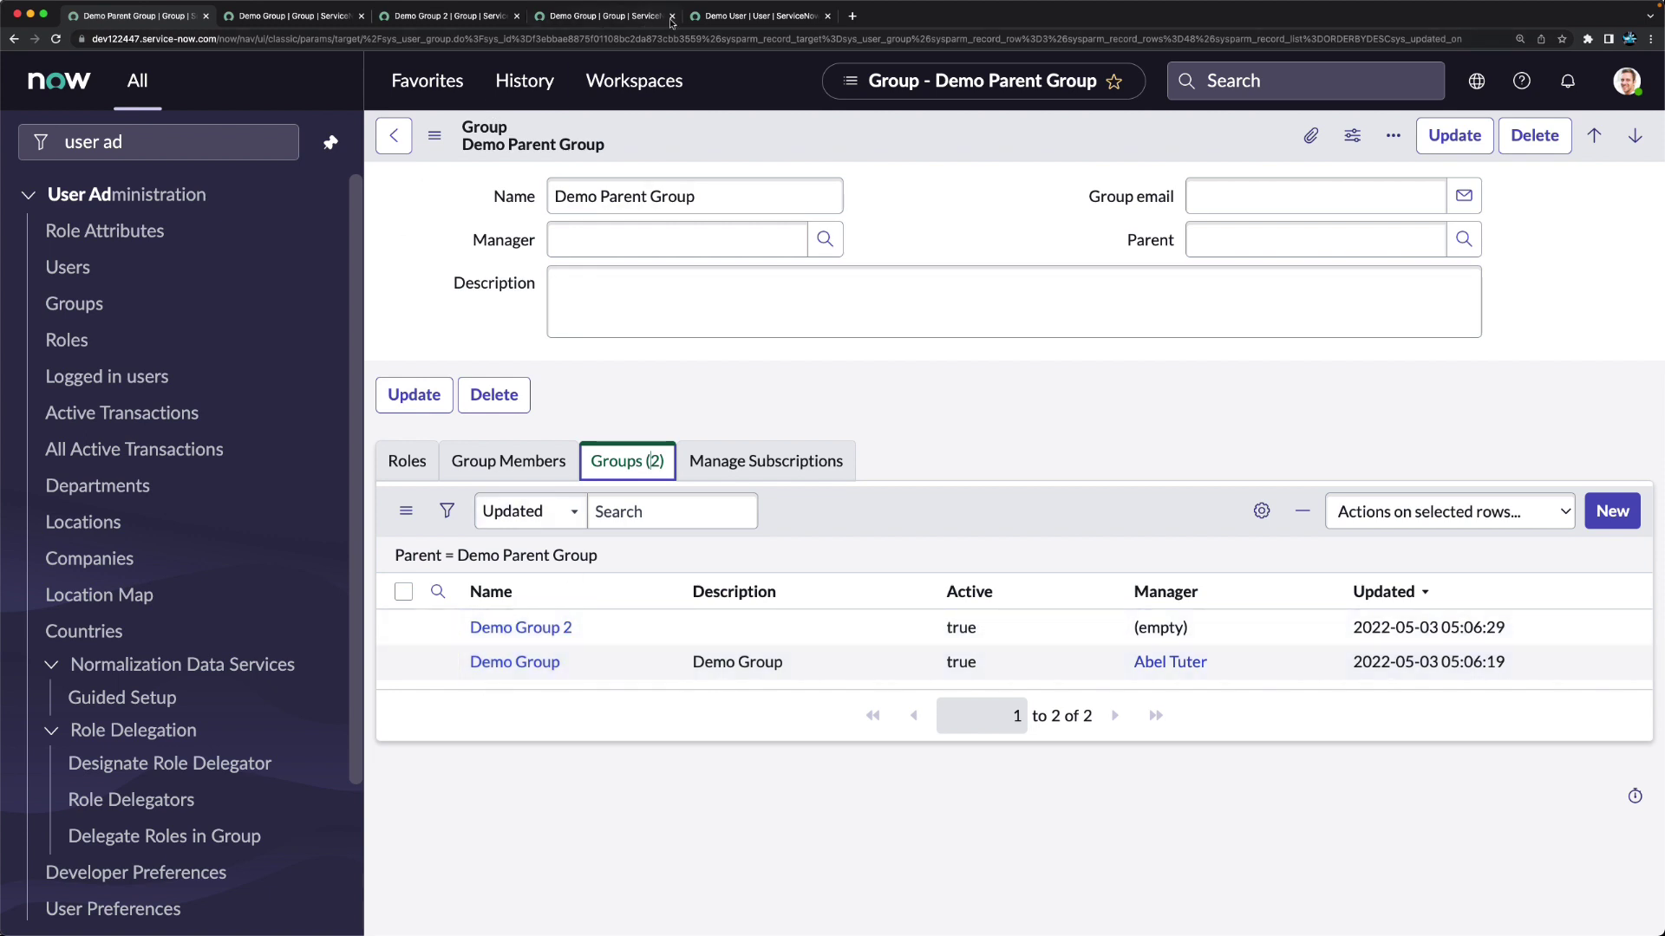
{"action": "left_click", "coordinate": [455, 16]}
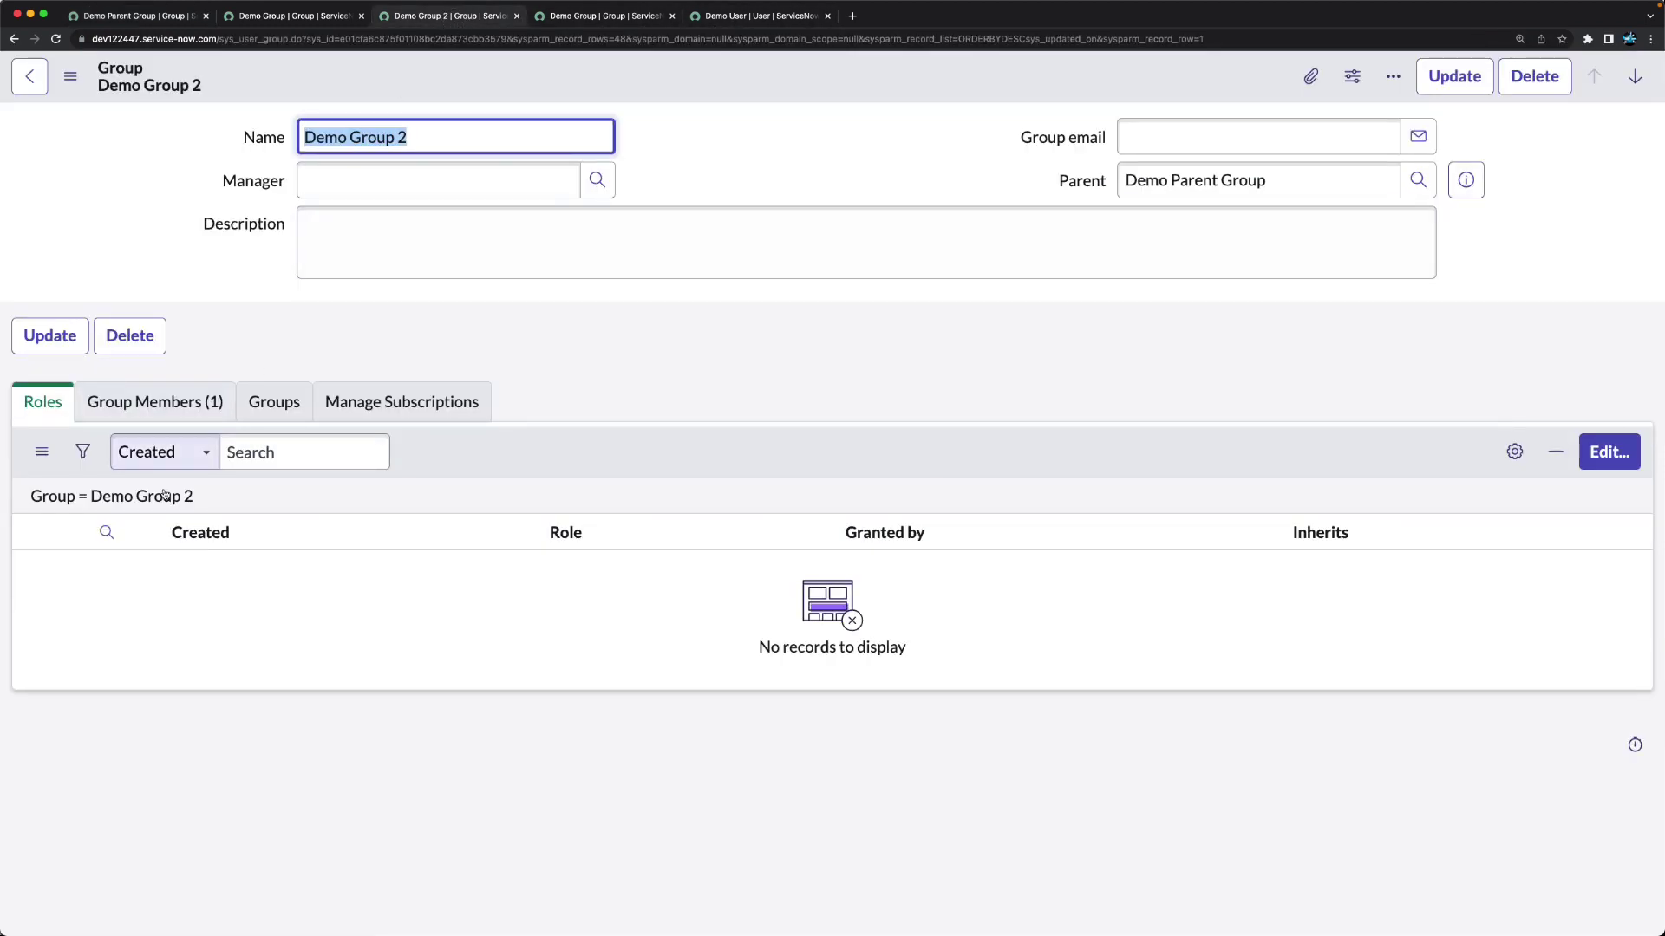
{"action": "left_click", "coordinate": [143, 401]}
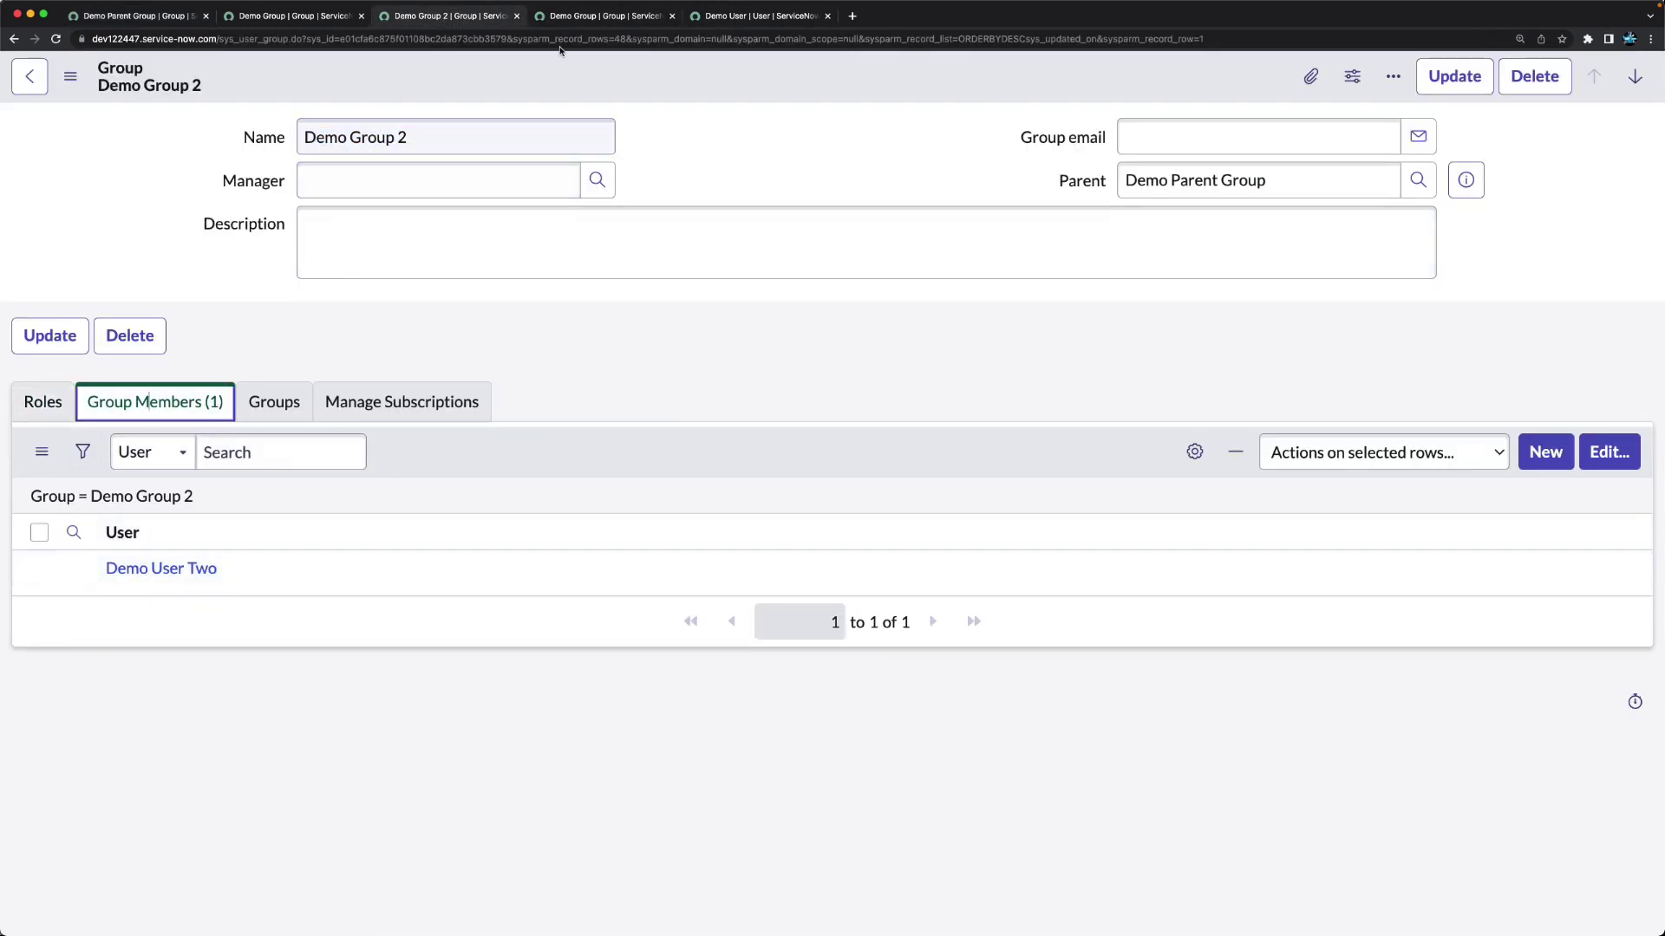
{"action": "left_click", "coordinate": [604, 15]}
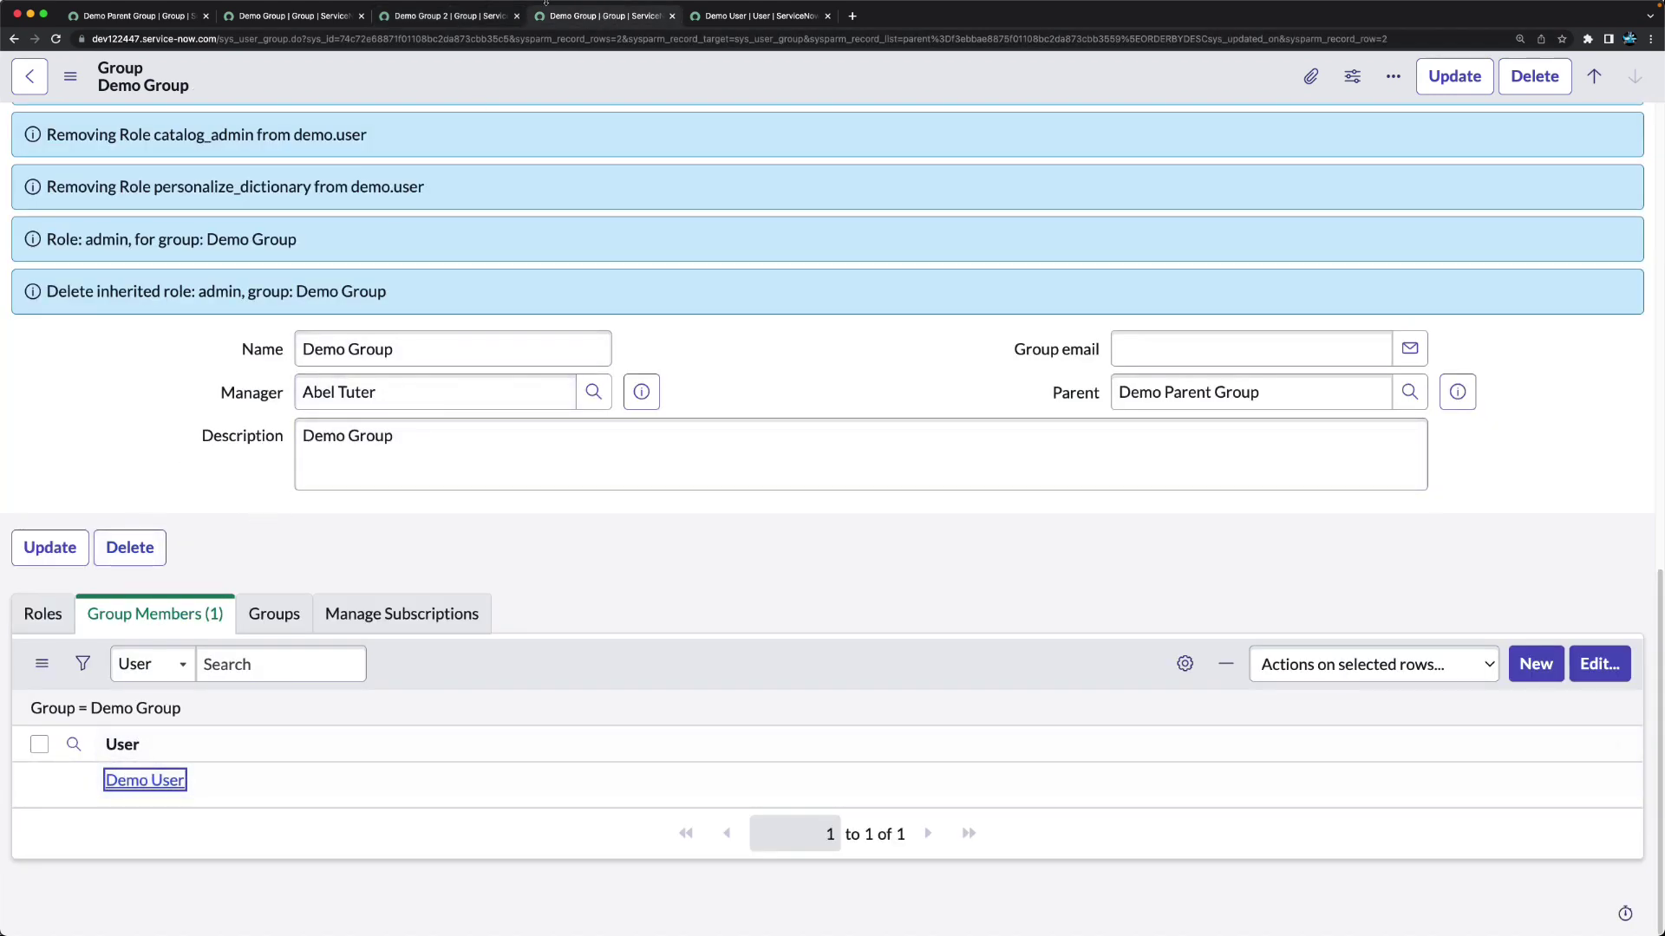
{"action": "left_click", "coordinate": [476, 27]}
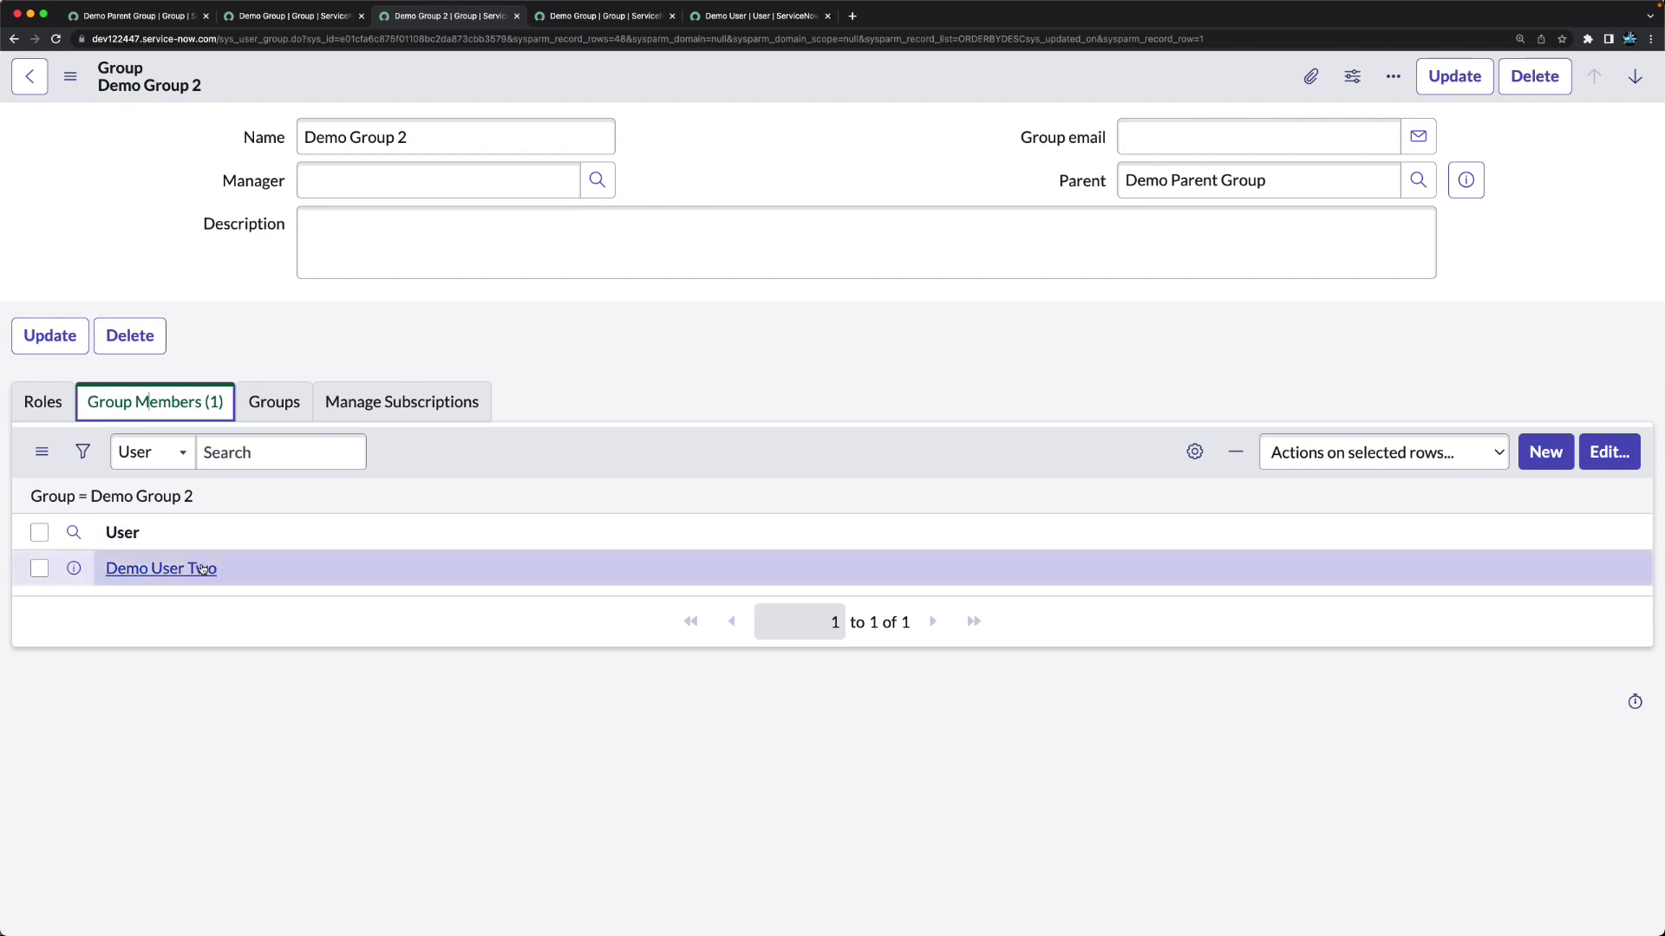
{"action": "left_click", "coordinate": [795, 17]}
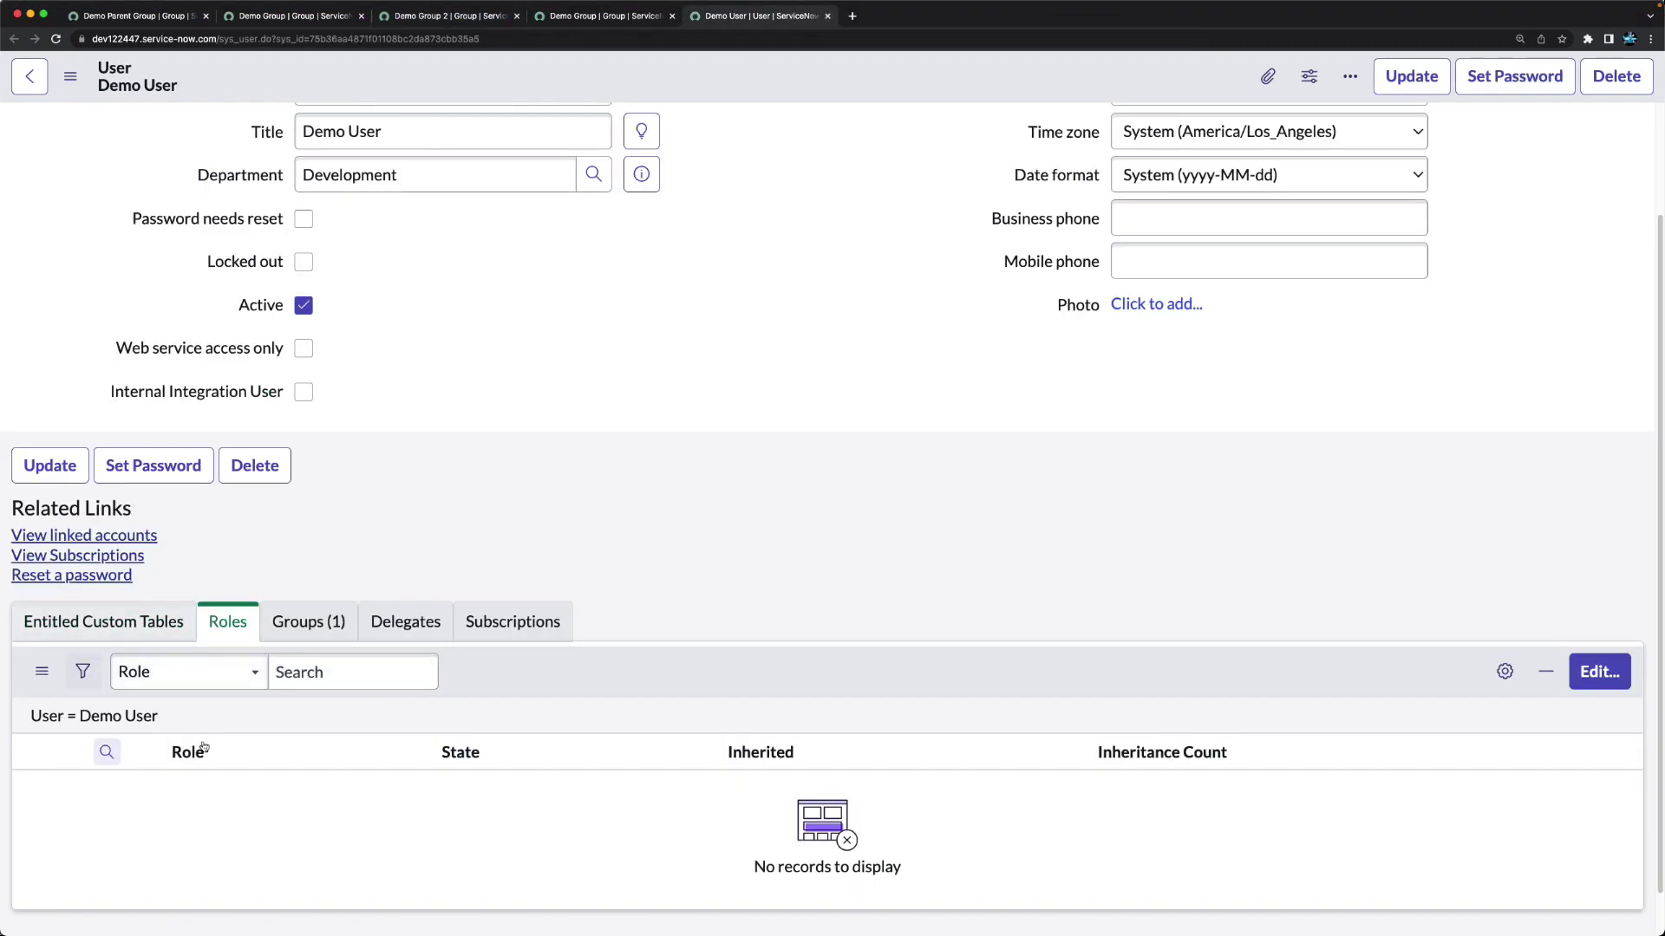
{"action": "left_click", "coordinate": [438, 16]}
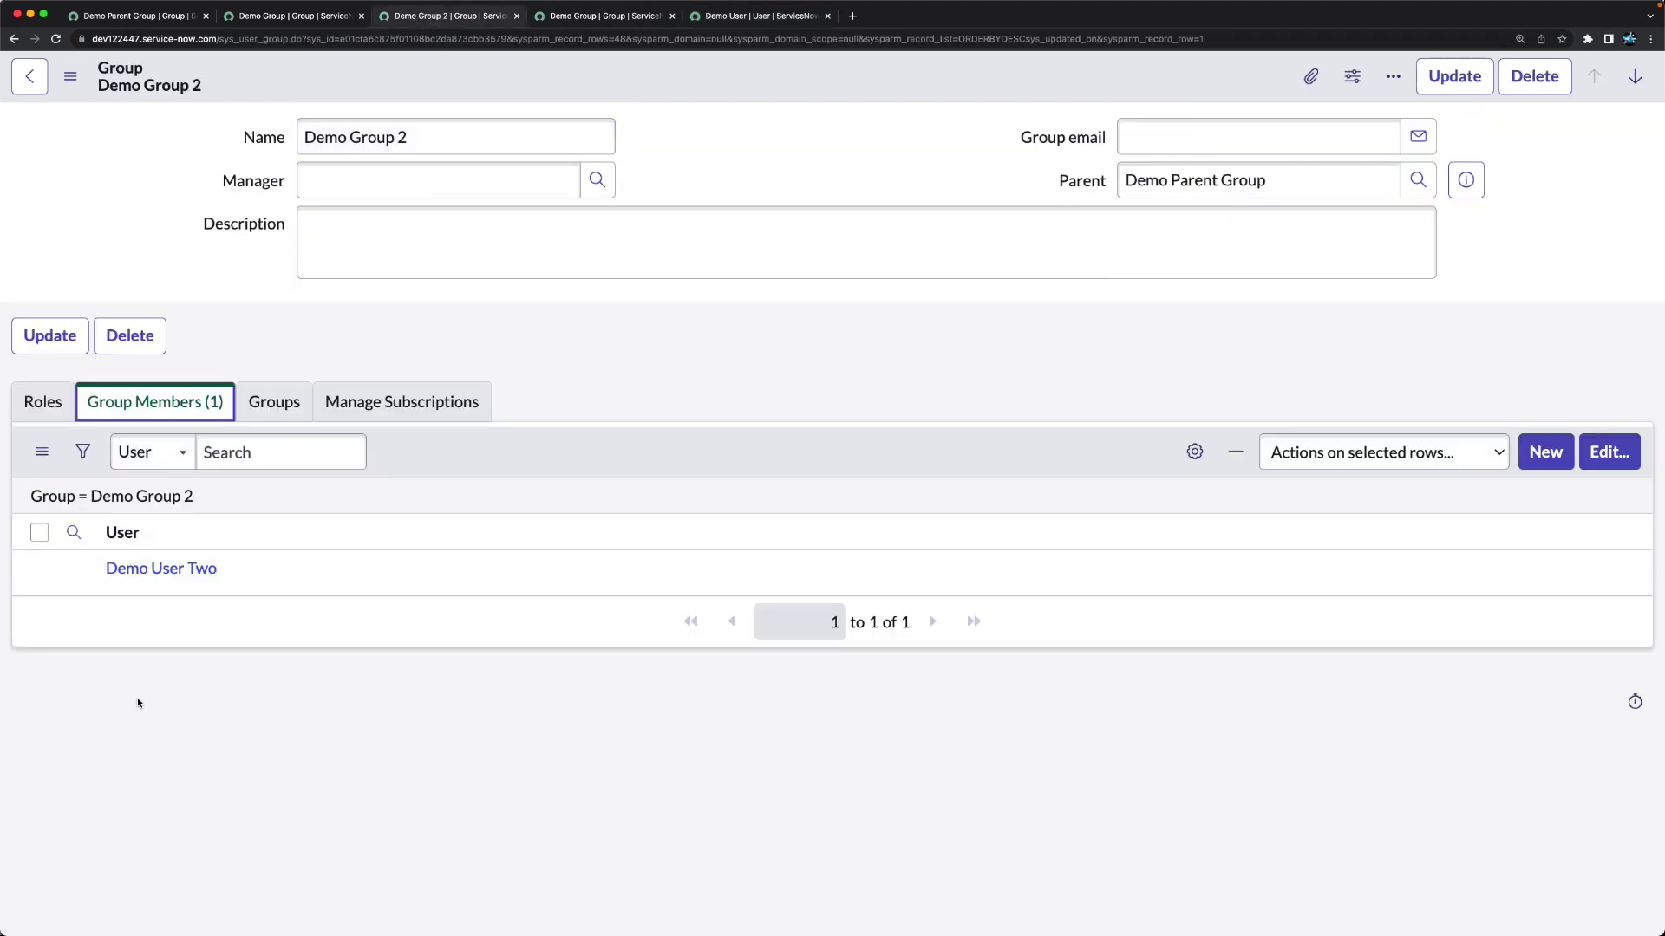
{"action": "left_click", "coordinate": [607, 16]}
{"action": "scroll", "coordinate": [446, 507], "scroll_direction": "down", "scroll_amount": 2}
{"action": "scroll", "coordinate": [446, 507], "scroll_direction": "down", "scroll_amount": 1}
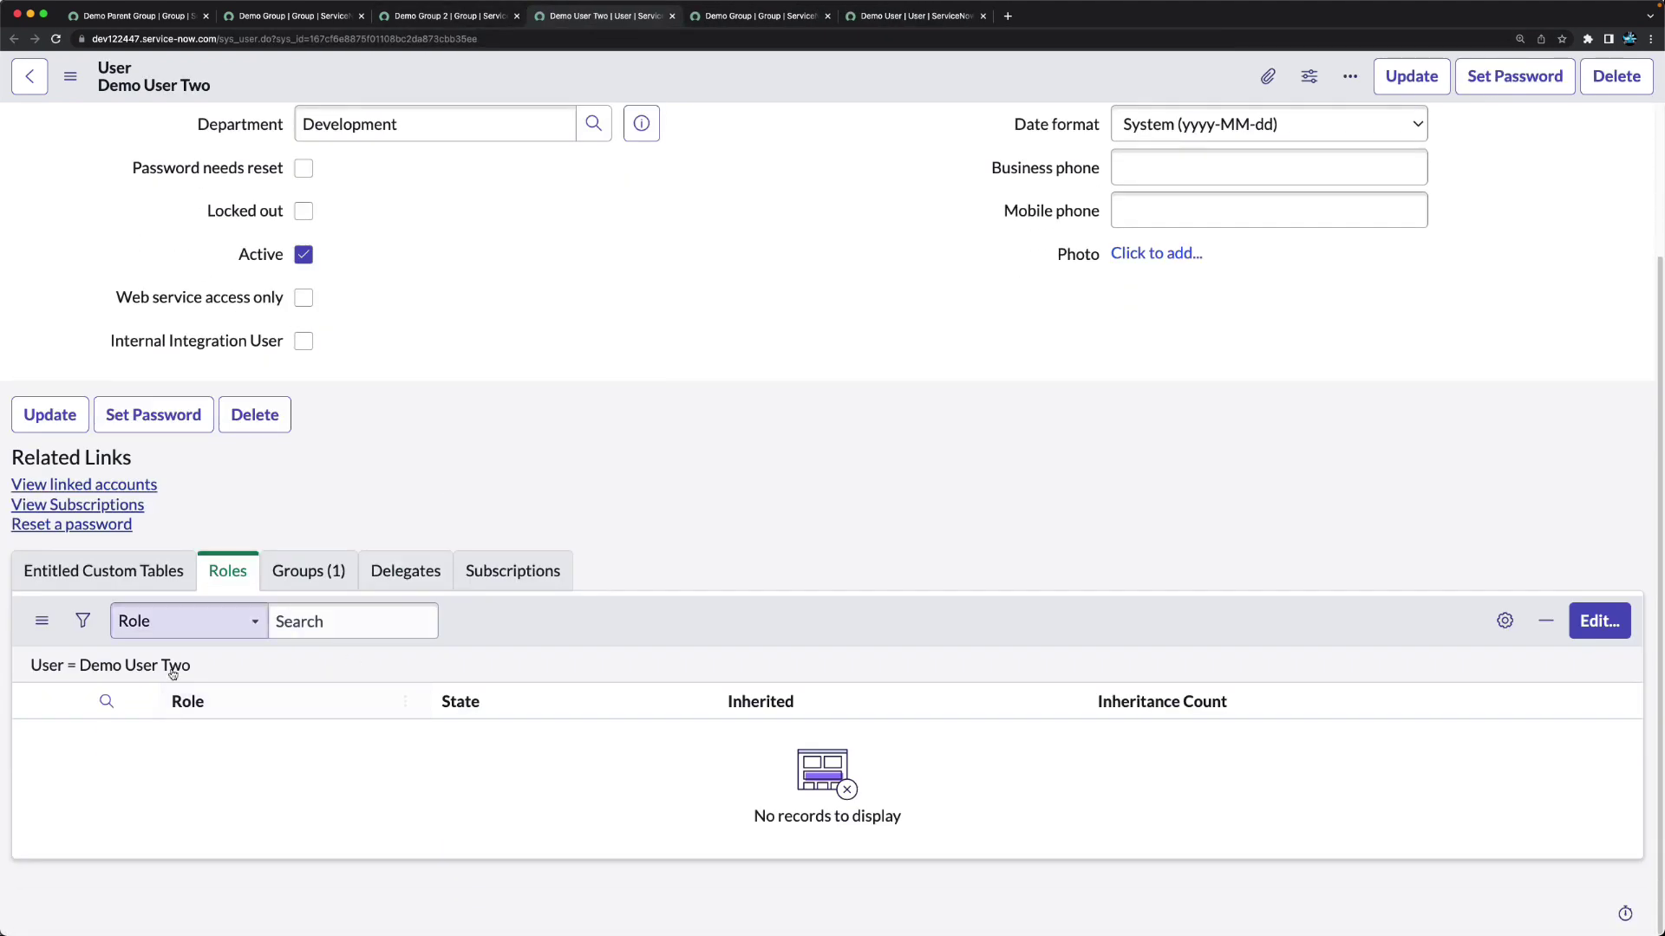
{"action": "left_click", "coordinate": [274, 15]}
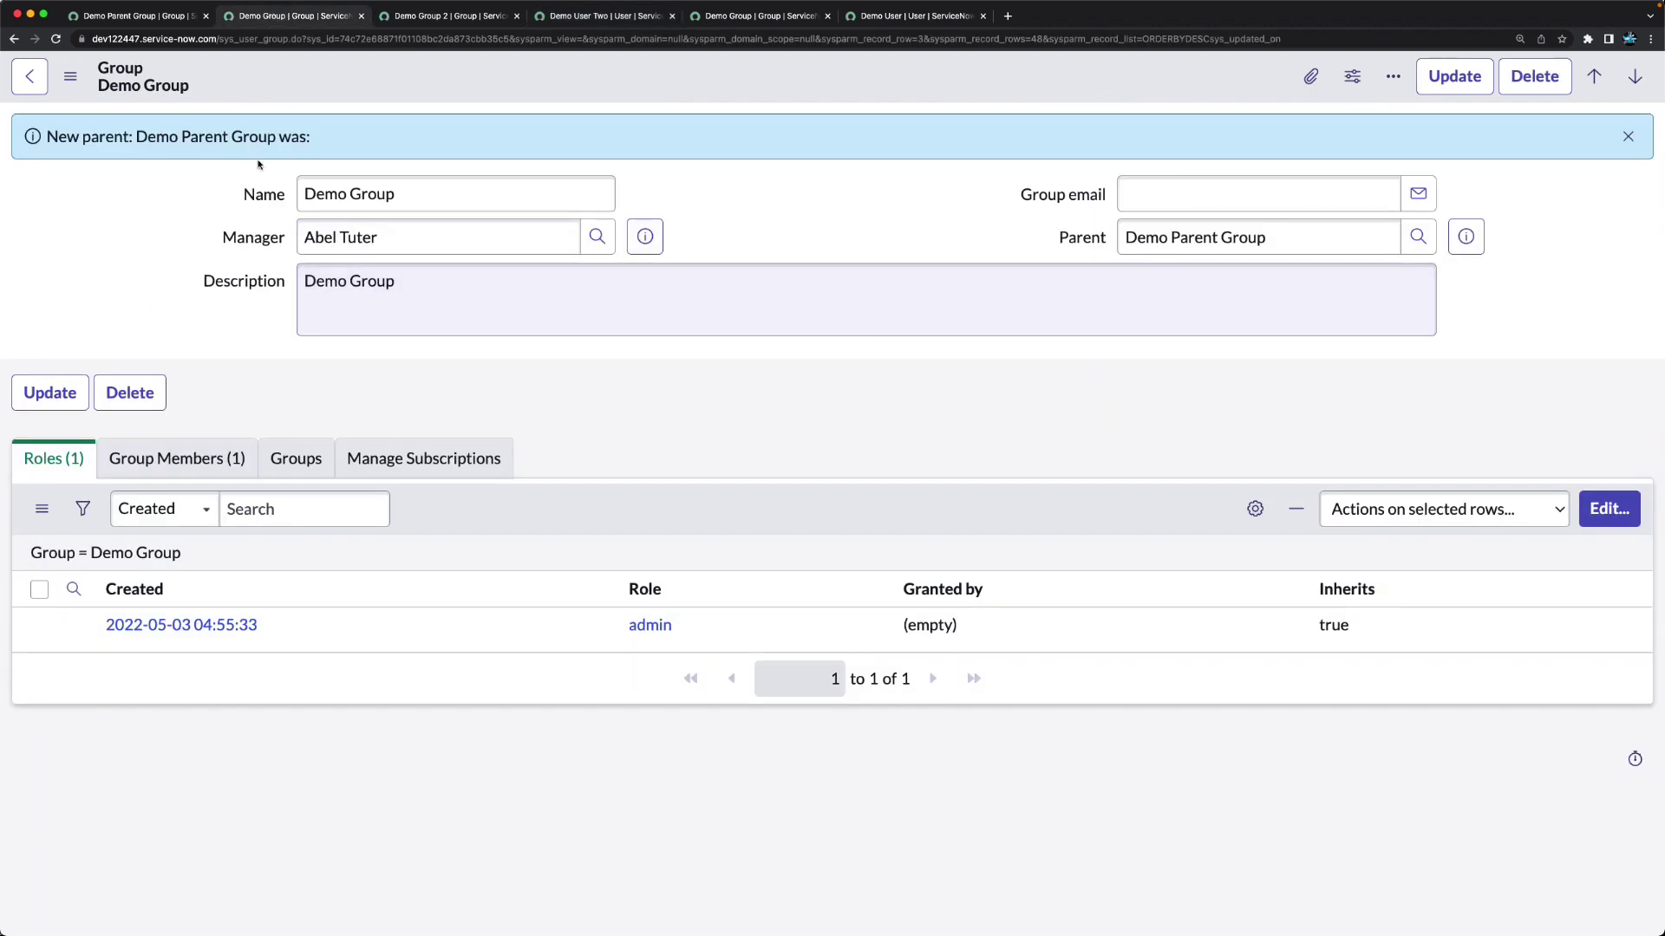
{"action": "left_click", "coordinate": [126, 16]}
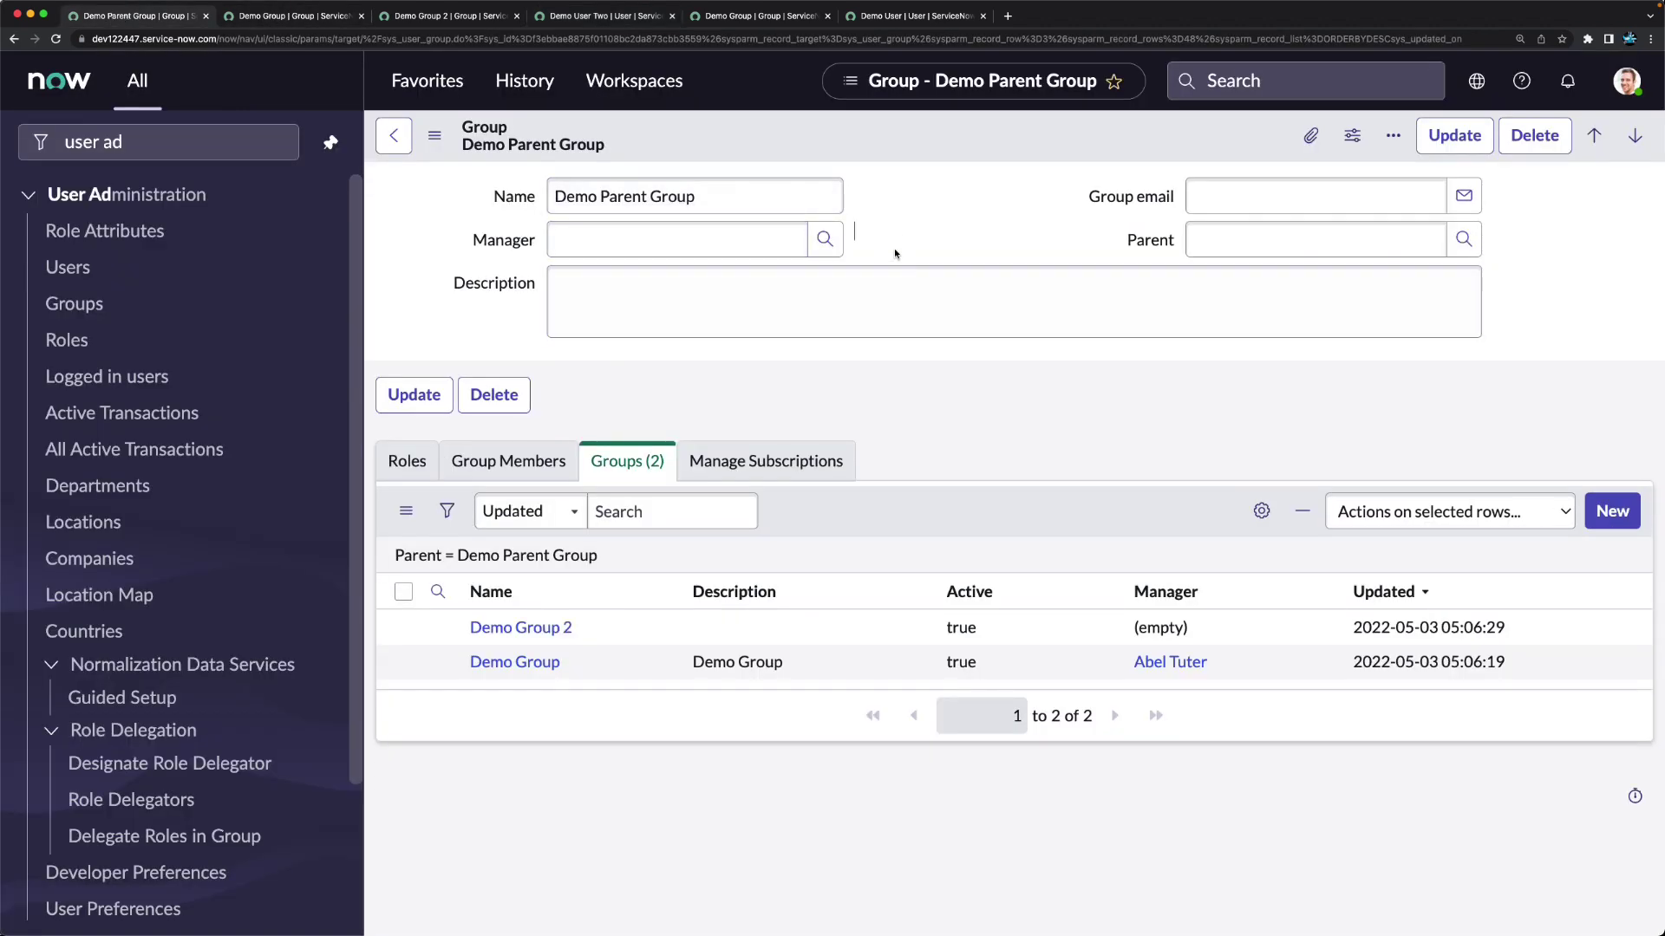
{"action": "left_click", "coordinate": [407, 462]}
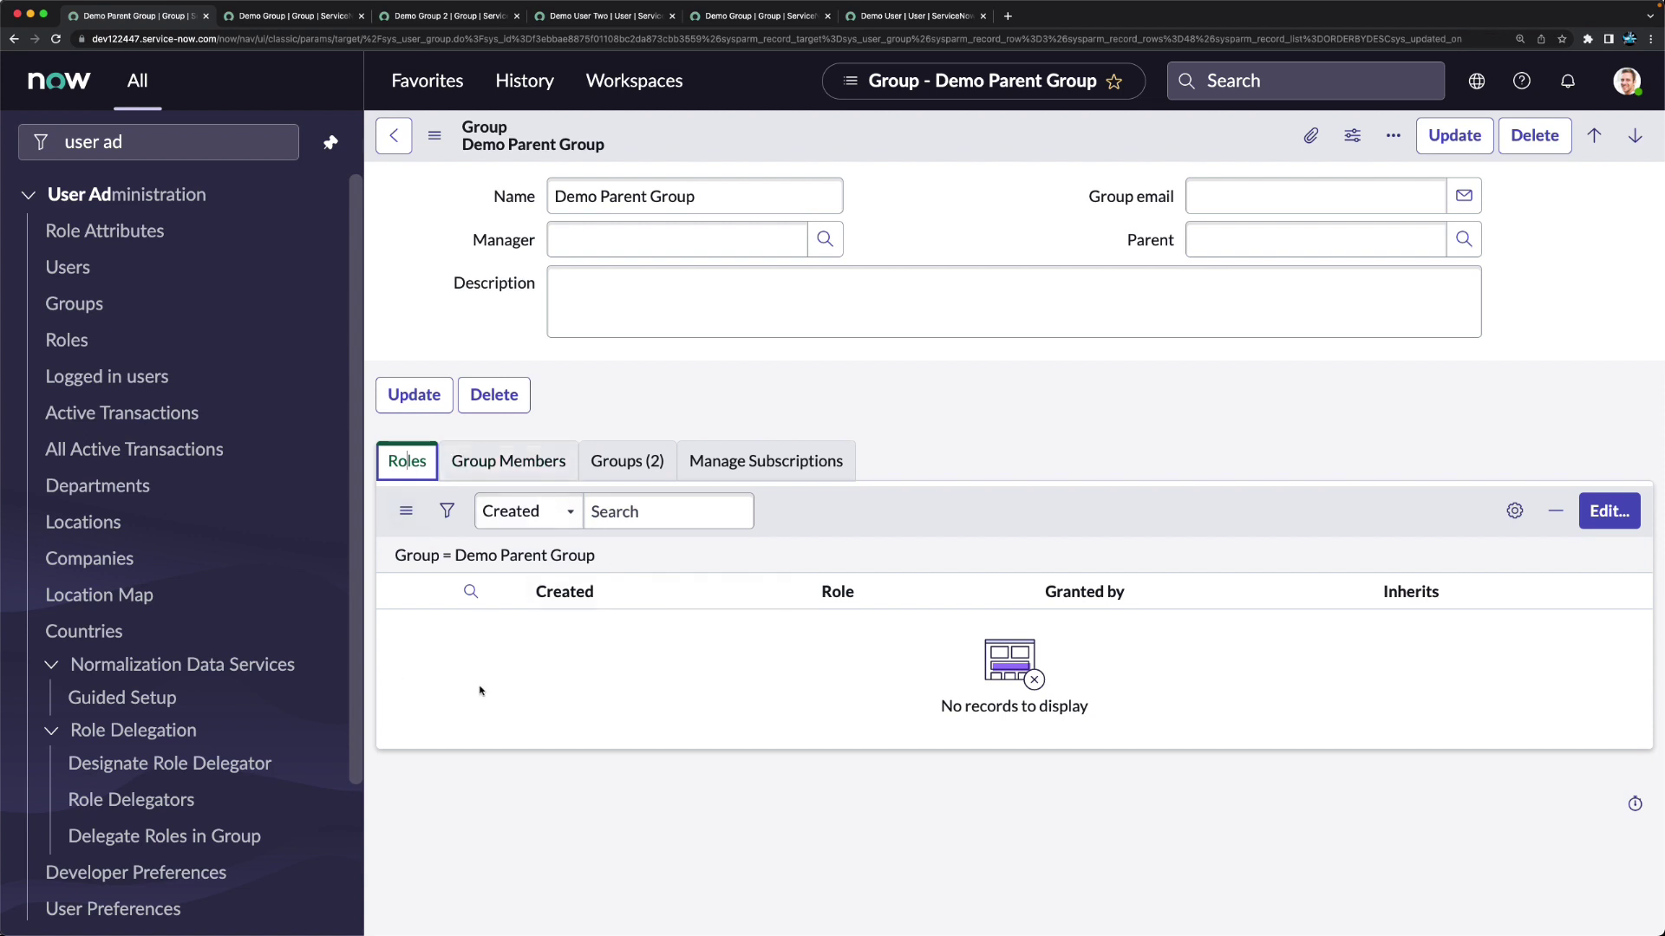
- Move admin into Demo Parent Group's Roles List and save
{"action": "left_click", "coordinate": [1613, 519]}
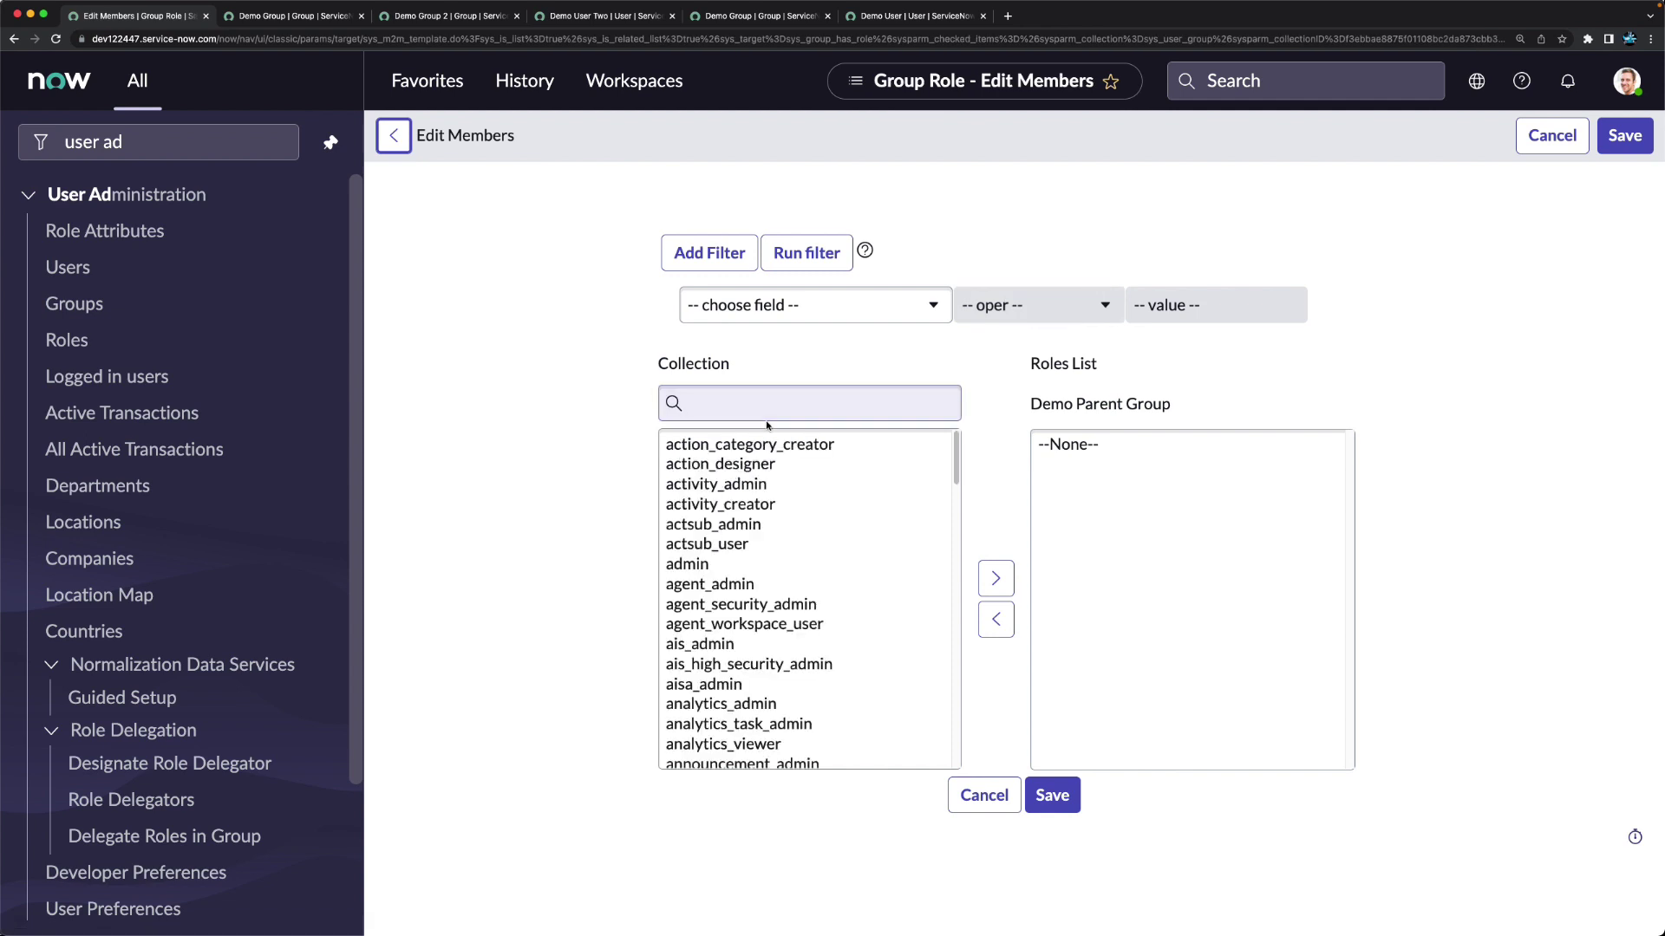
{"action": "double_click", "coordinate": [694, 563]}
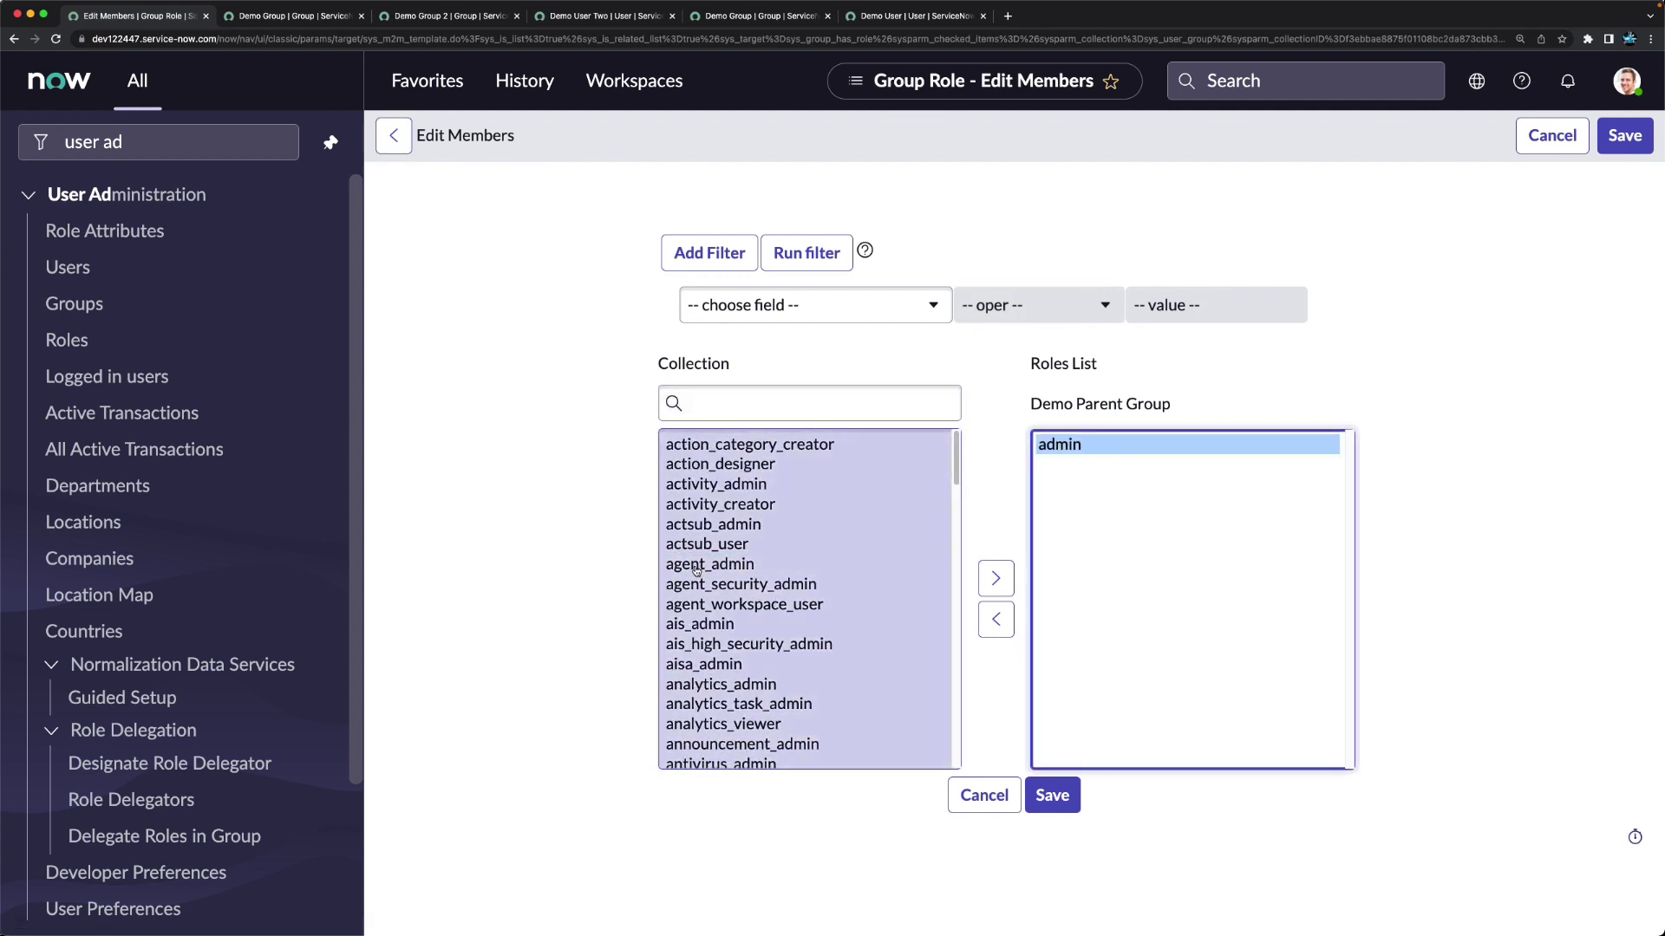
{"action": "left_click", "coordinate": [1052, 796]}
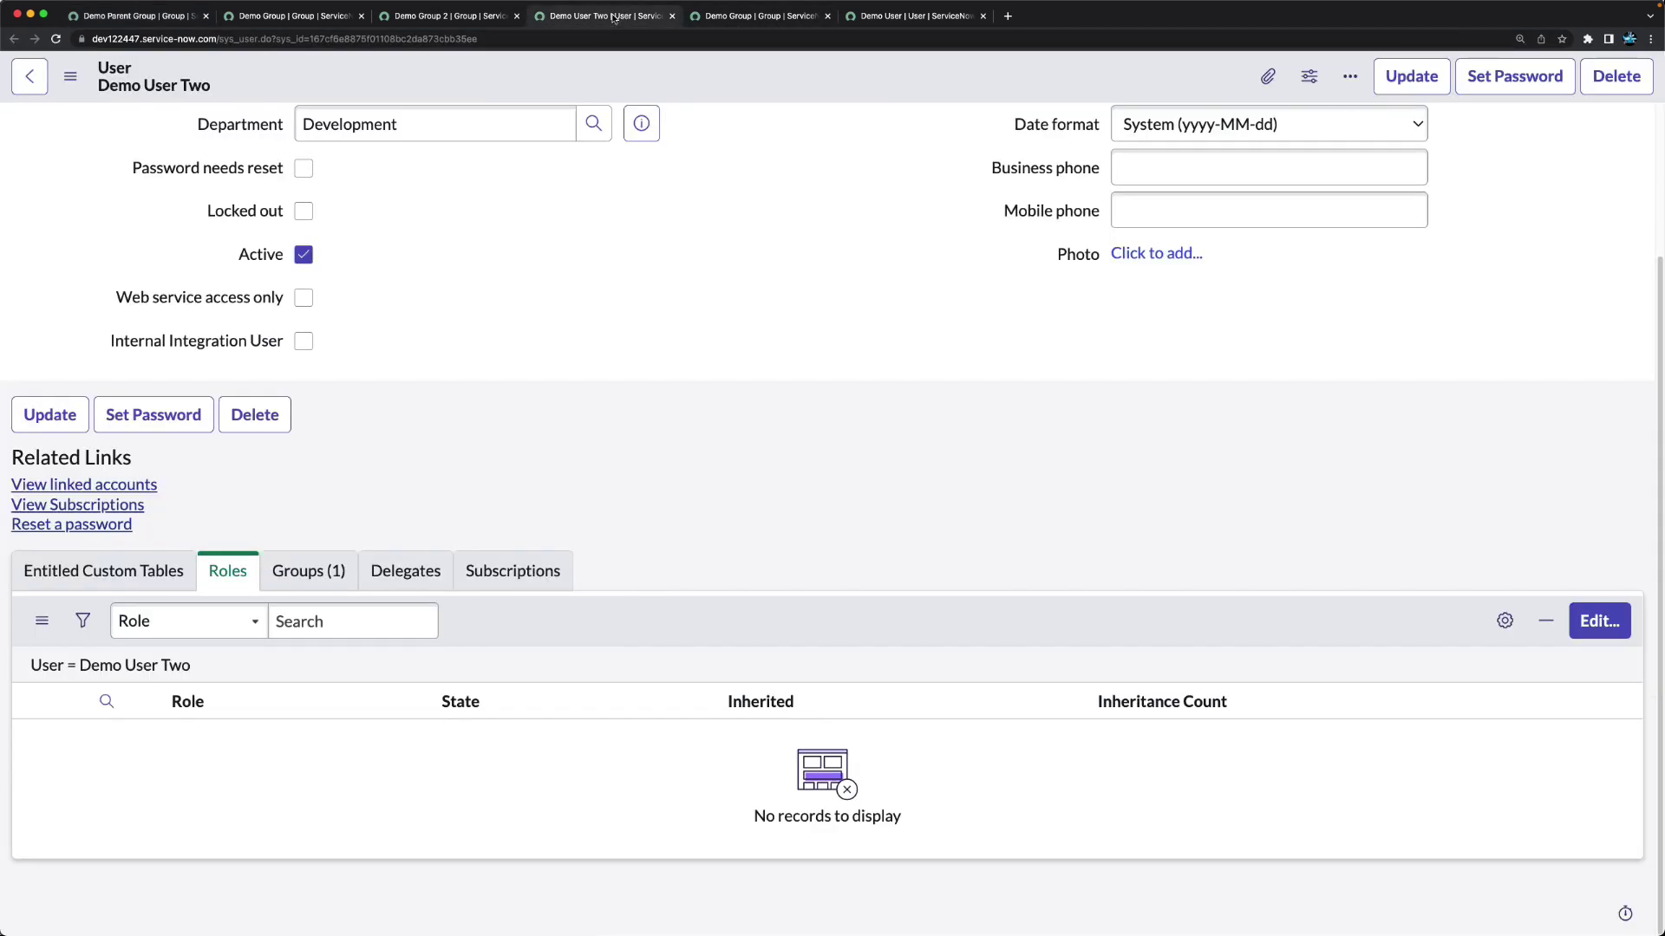
- Refresh Demo User Two's and Demo User's Roles lists to check their inherited roles
{"action": "left_click", "coordinate": [614, 19]}
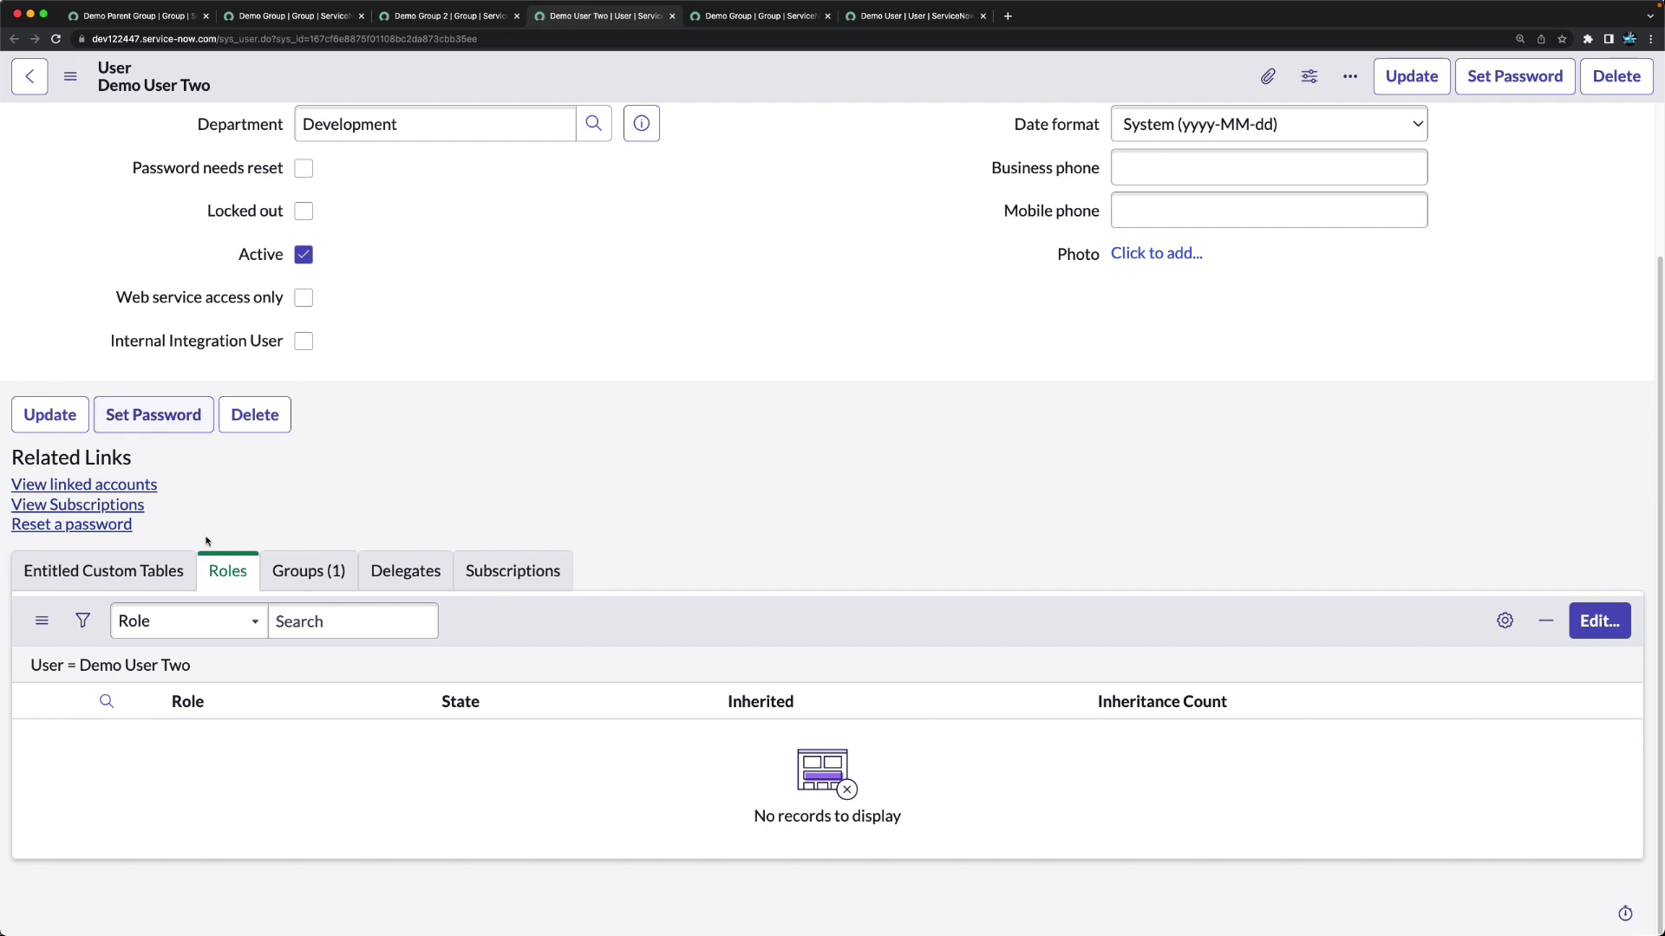
{"action": "left_click", "coordinate": [126, 665]}
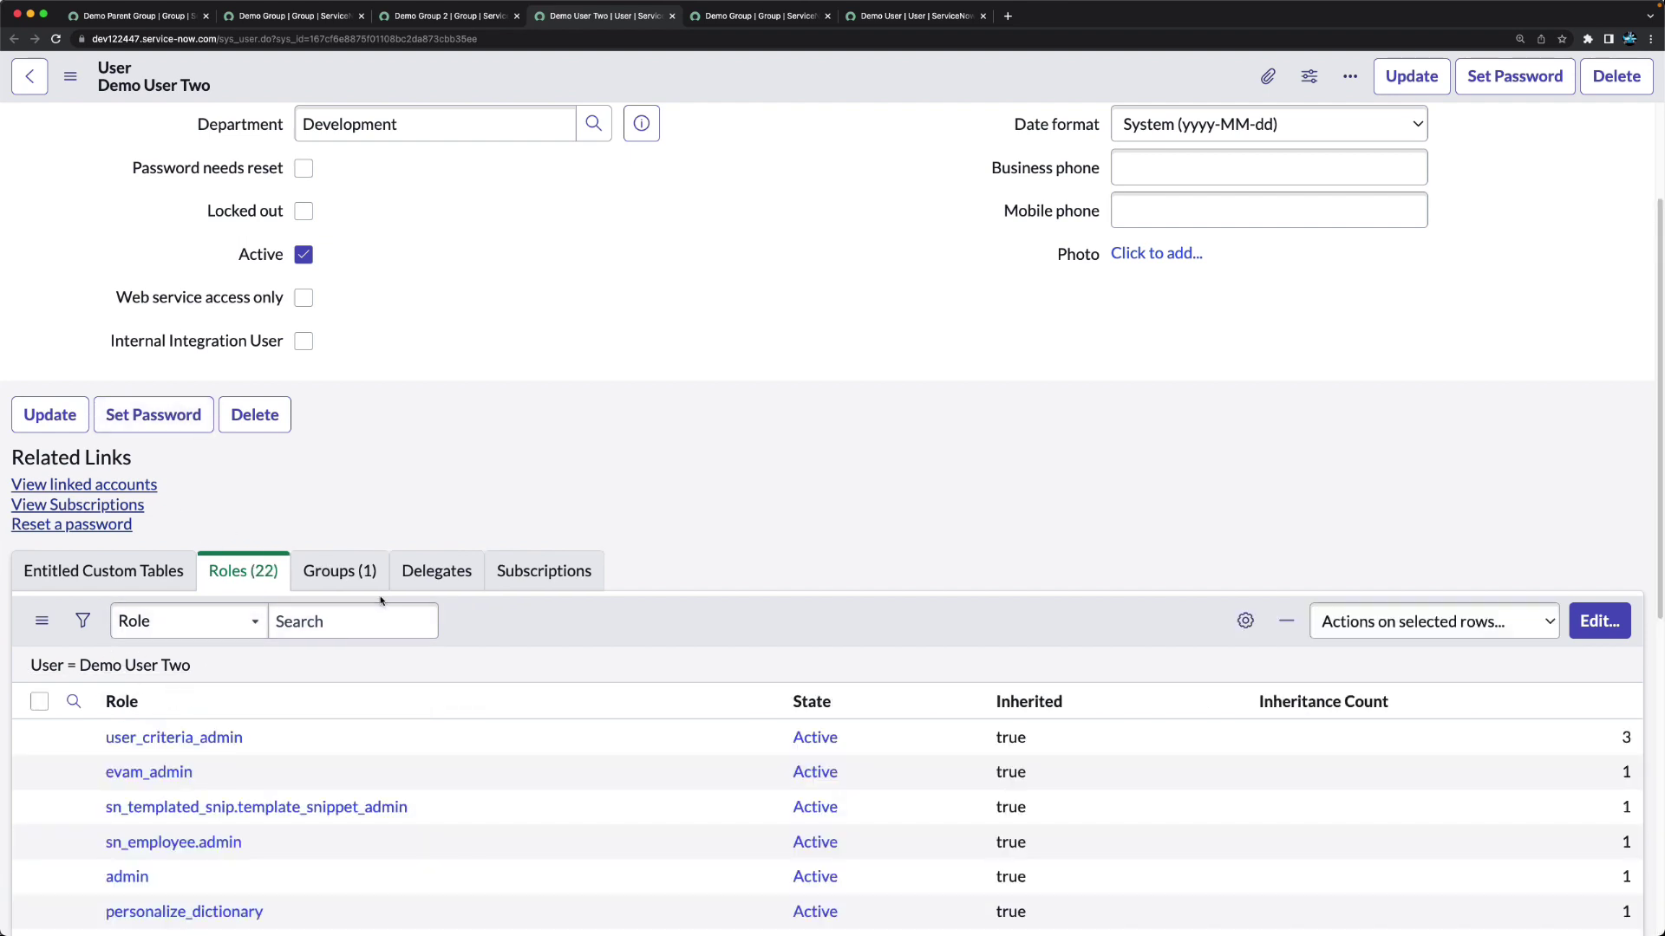
{"action": "scroll", "coordinate": [382, 598], "scroll_direction": "down", "scroll_amount": 8}
{"action": "scroll", "coordinate": [381, 599], "scroll_direction": "up", "scroll_amount": 3}
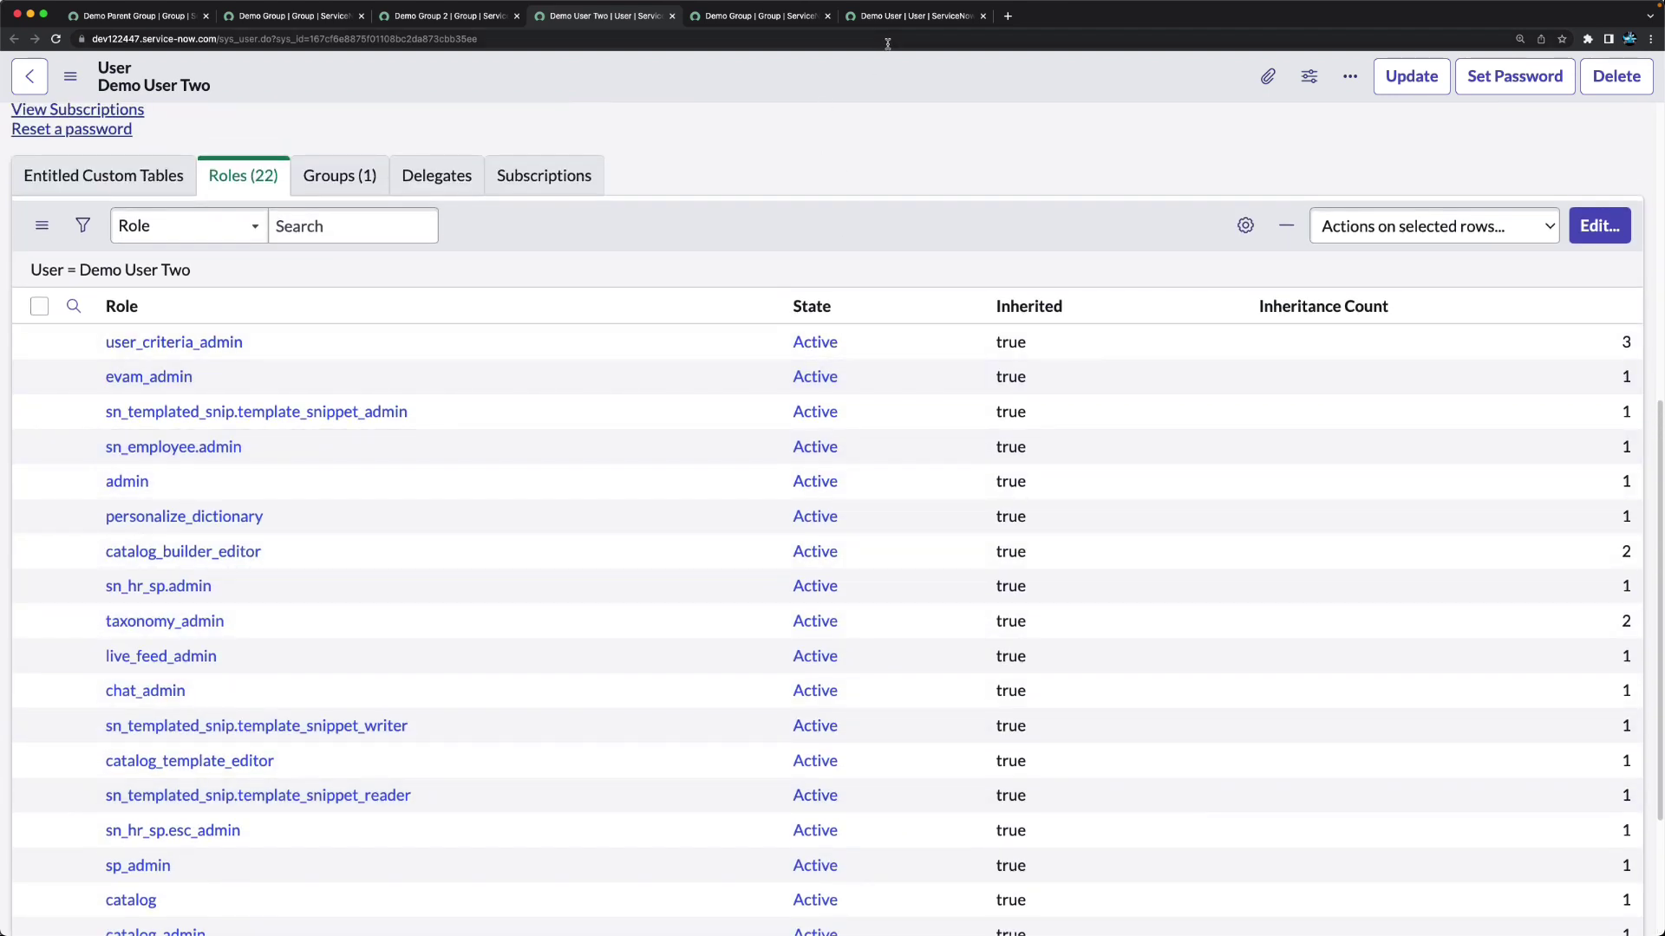
{"action": "left_click", "coordinate": [906, 16]}
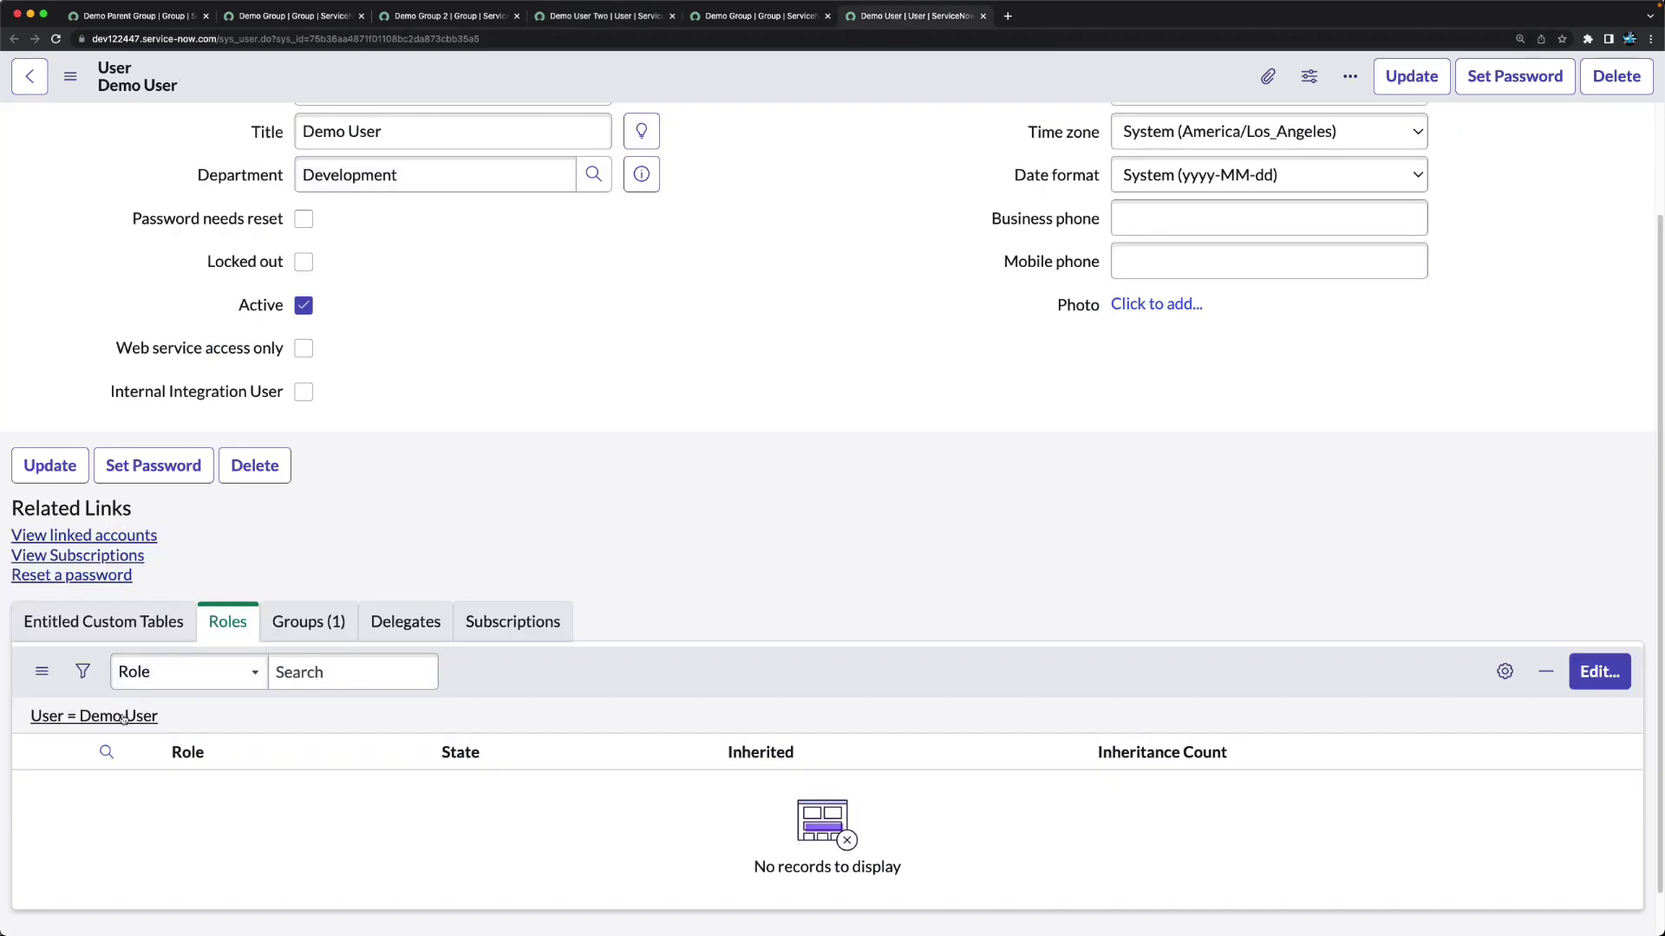
{"action": "left_click", "coordinate": [227, 622]}
{"action": "scroll", "coordinate": [116, 404], "scroll_direction": "down", "scroll_amount": 7}
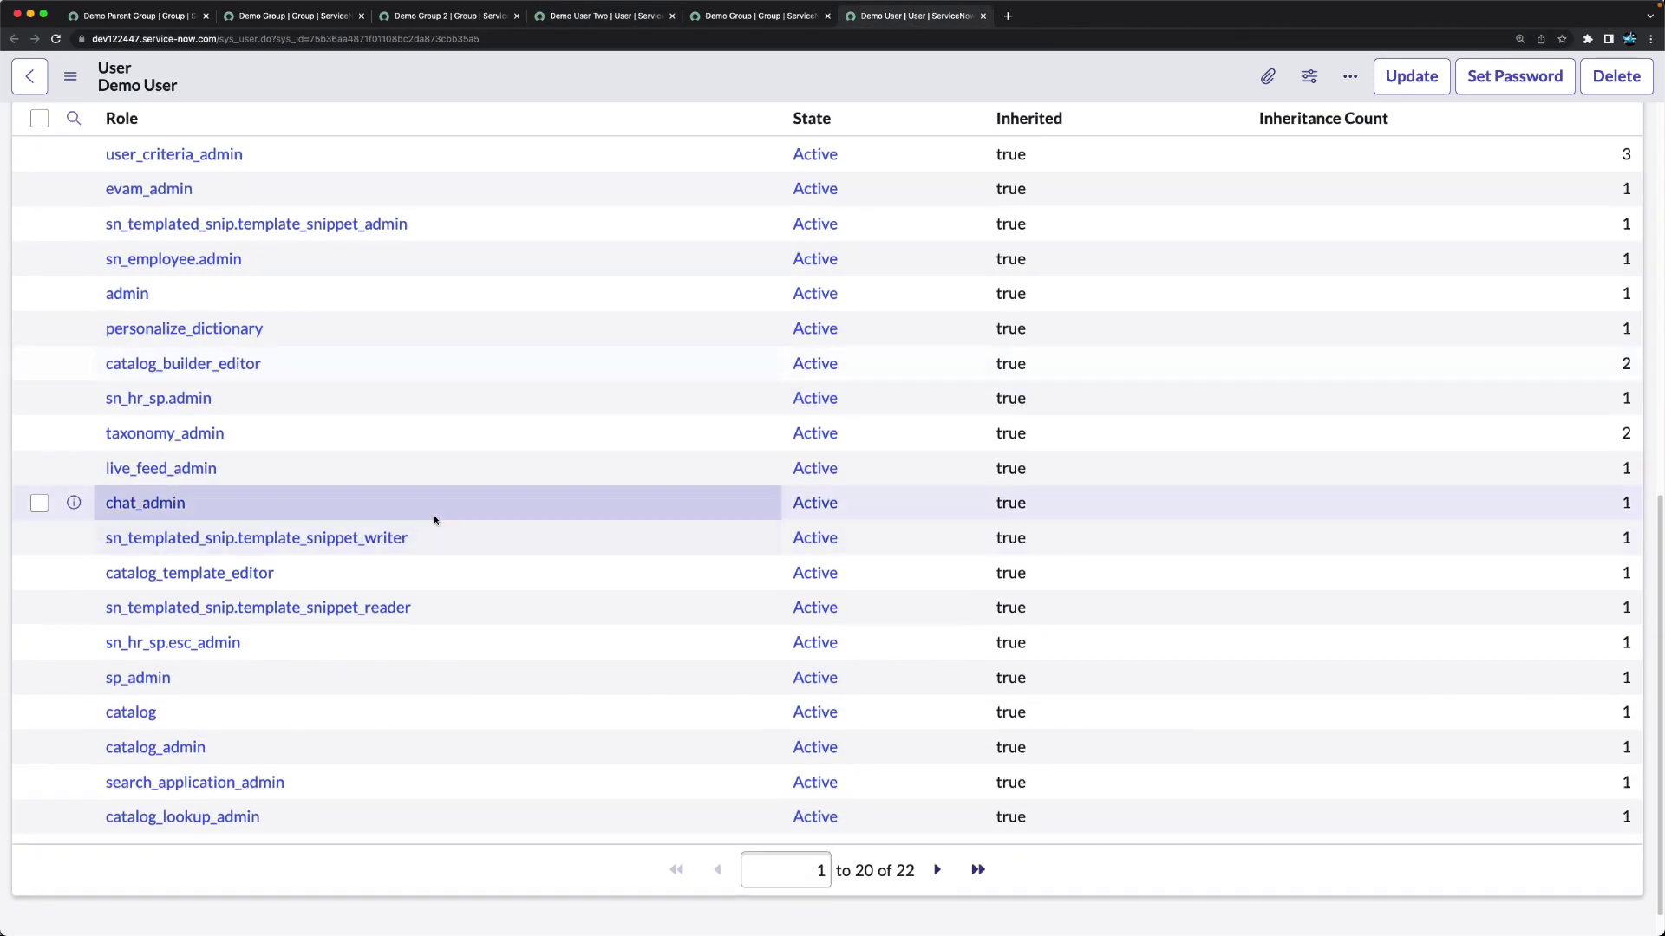
{"action": "scroll", "coordinate": [116, 404], "scroll_direction": "up", "scroll_amount": 3}
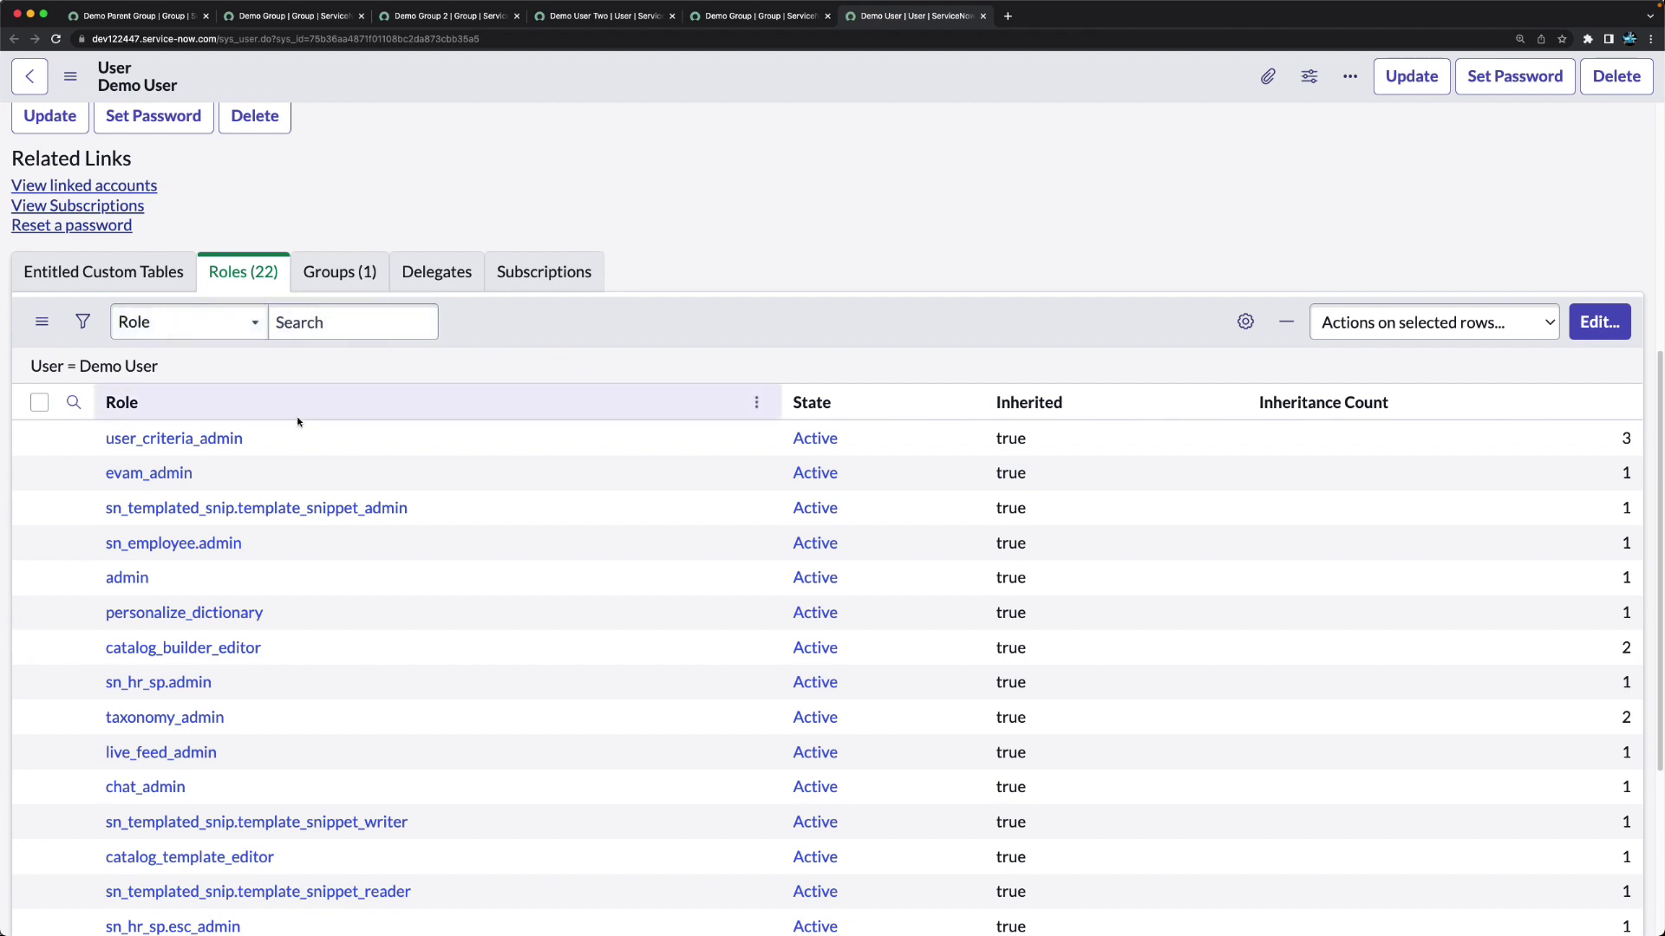
{"action": "scroll", "coordinate": [257, 420], "scroll_direction": "up", "scroll_amount": 5}
{"action": "left_click", "coordinate": [734, 17]}
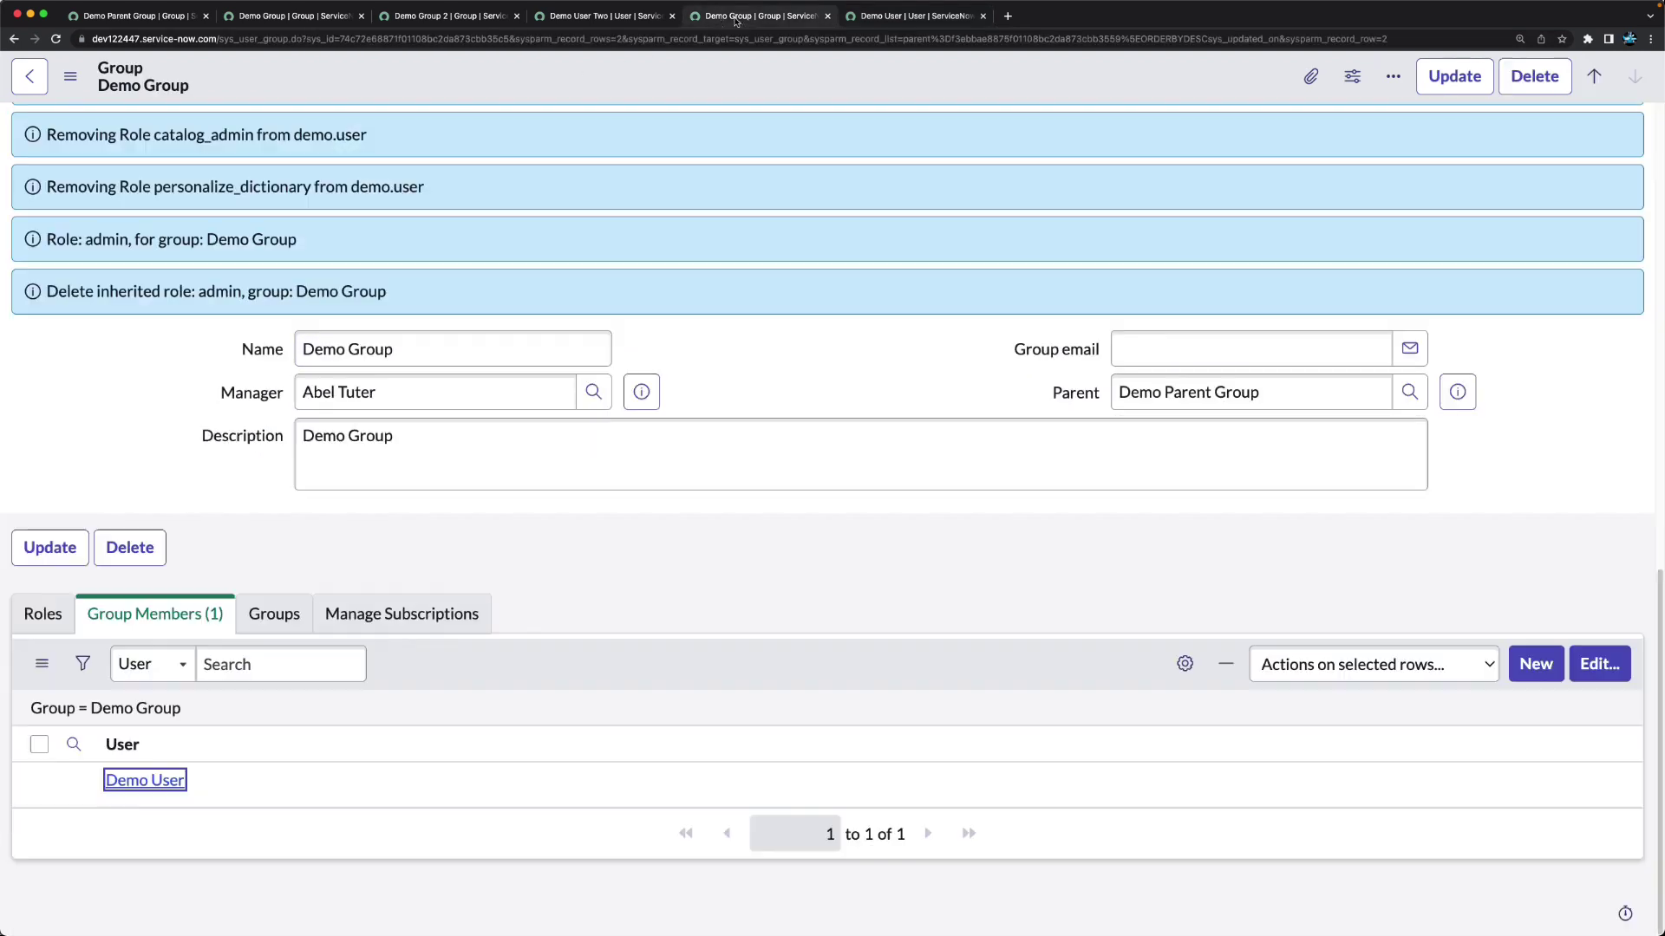
{"action": "left_click", "coordinate": [287, 18]}
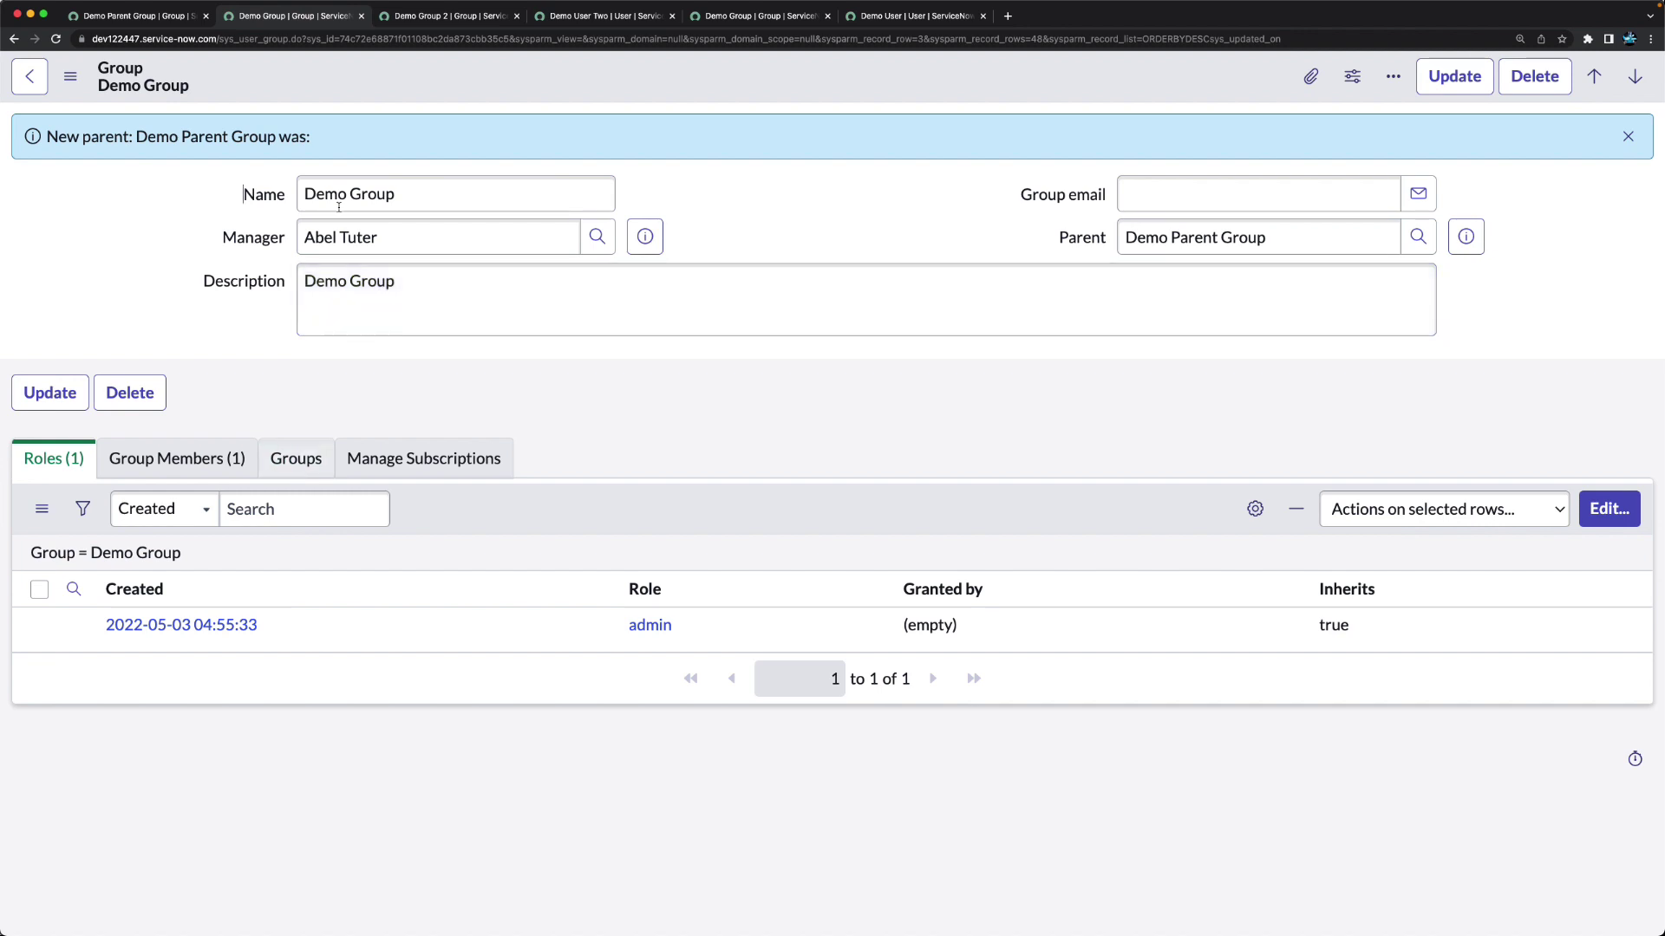
- Refresh Demo Group's Roles list to confirm admin is now granted by Demo Parent Group
{"action": "left_click", "coordinate": [893, 16]}
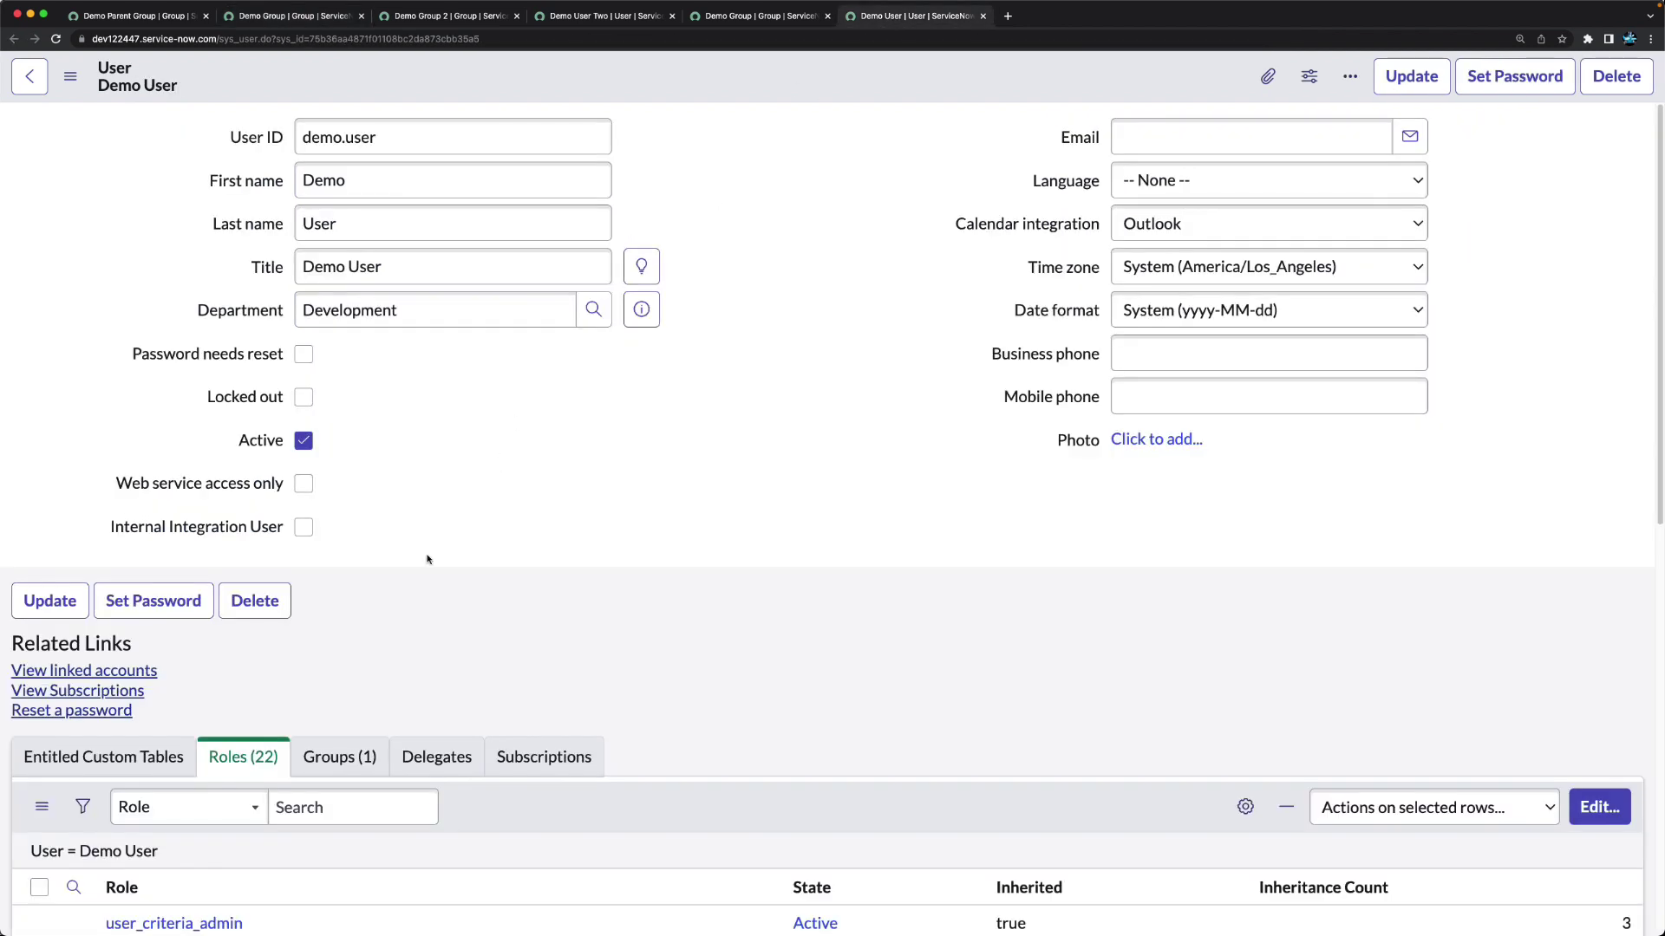
{"action": "left_click", "coordinate": [147, 15]}
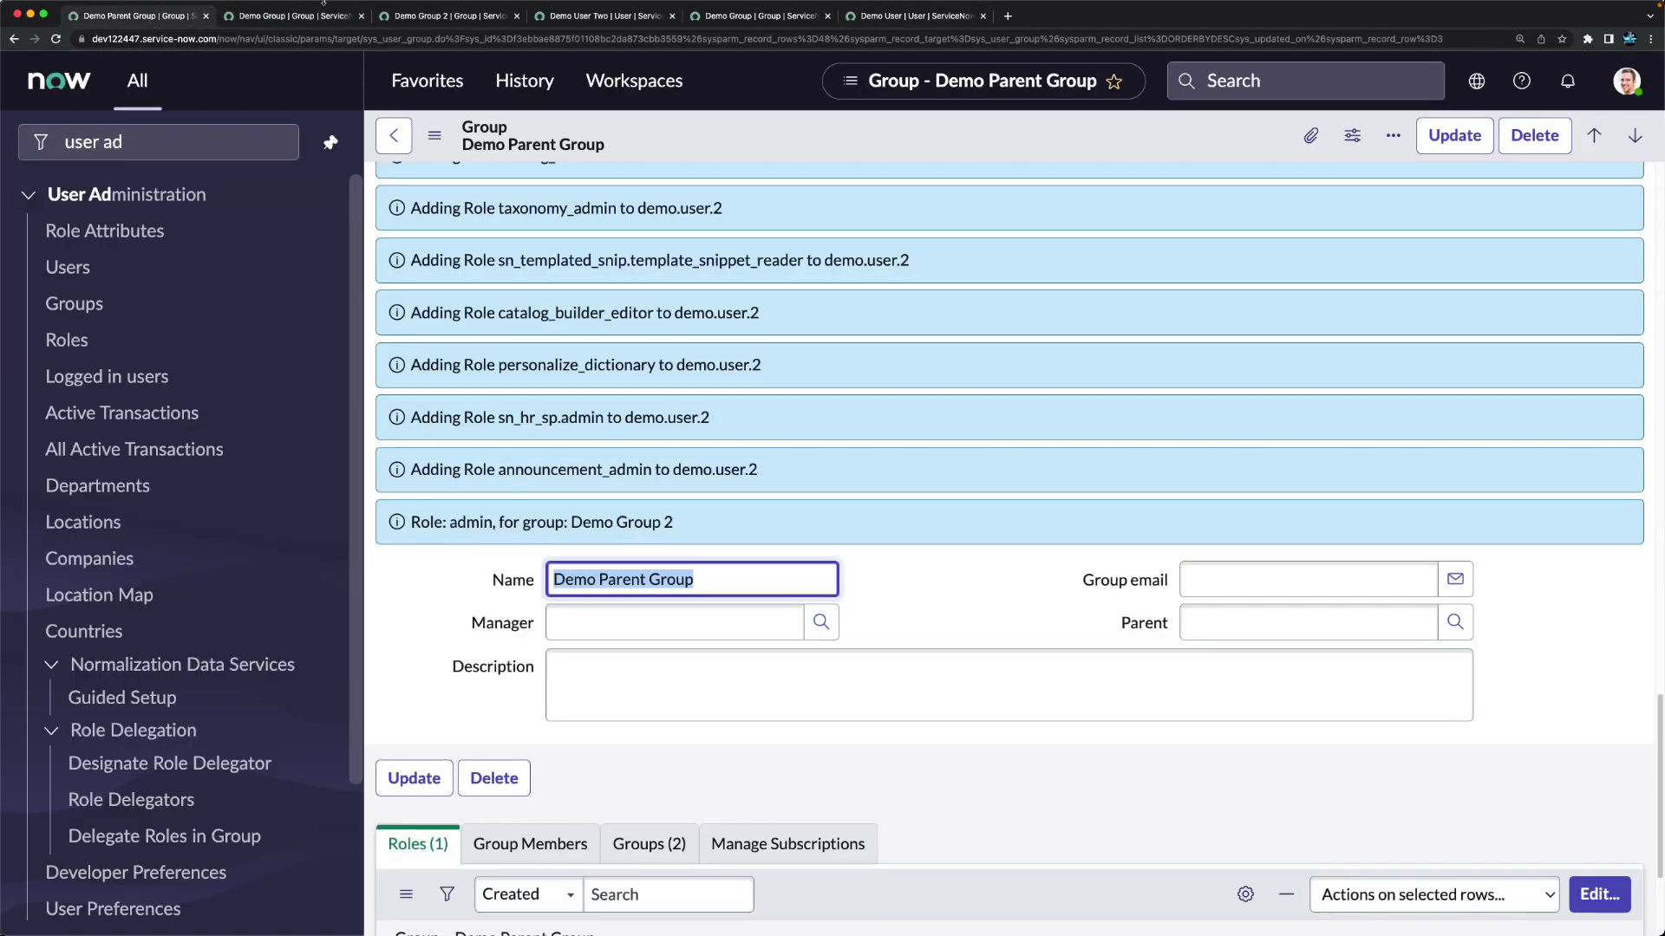
{"action": "left_click", "coordinate": [260, 17]}
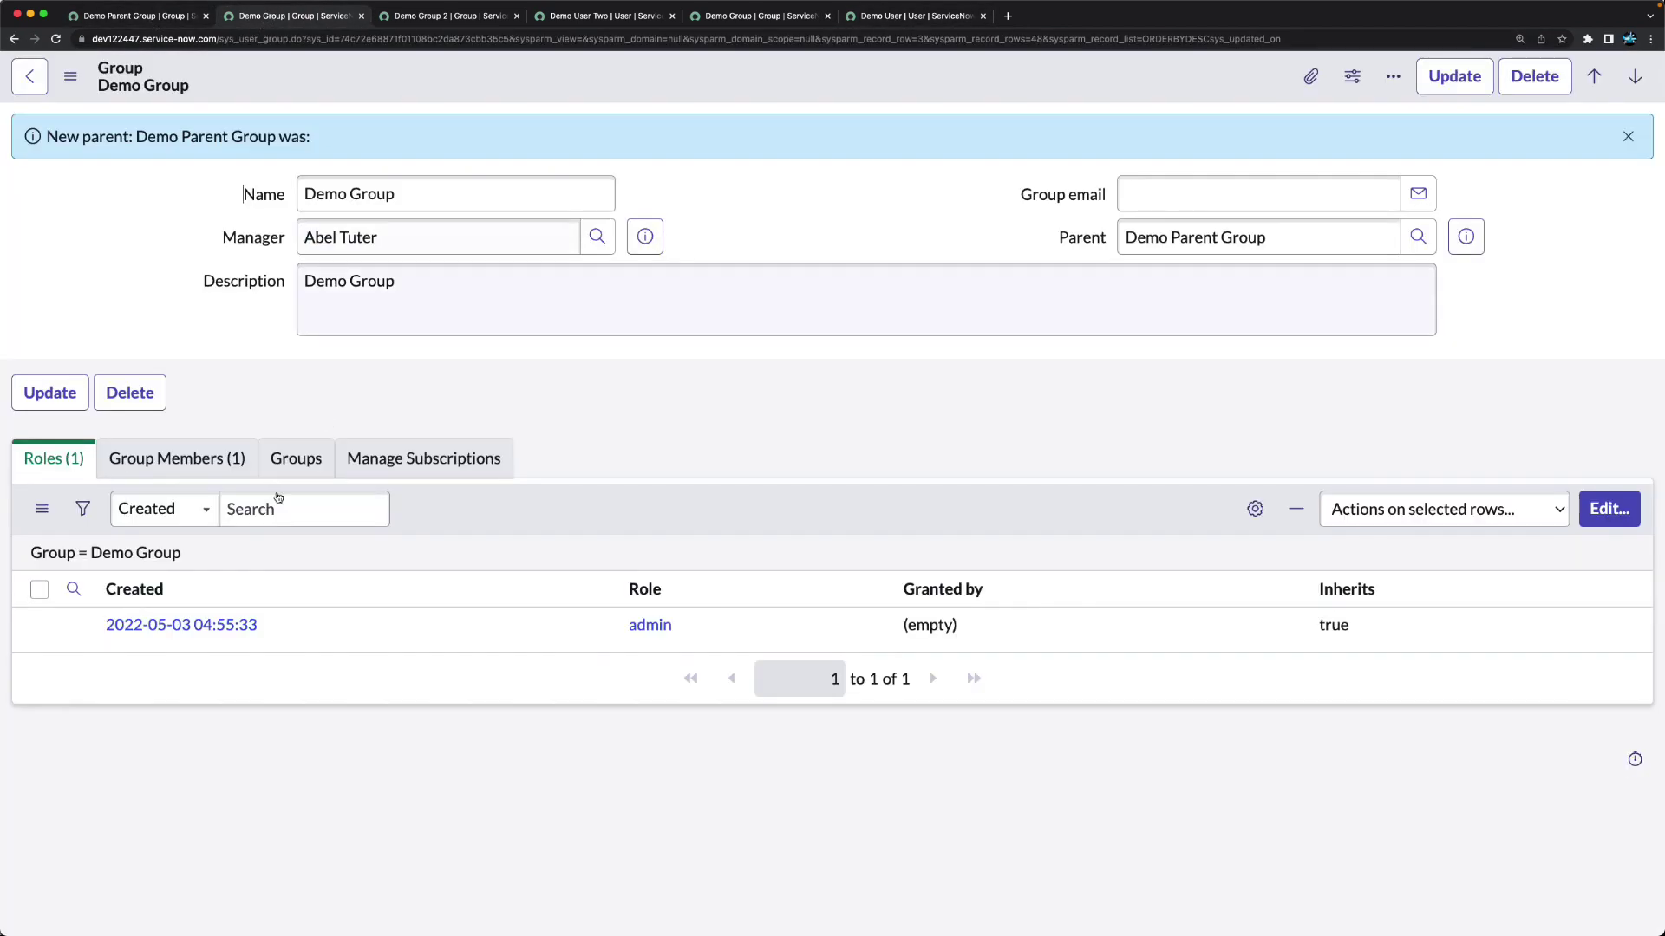
{"action": "left_click", "coordinate": [112, 555]}
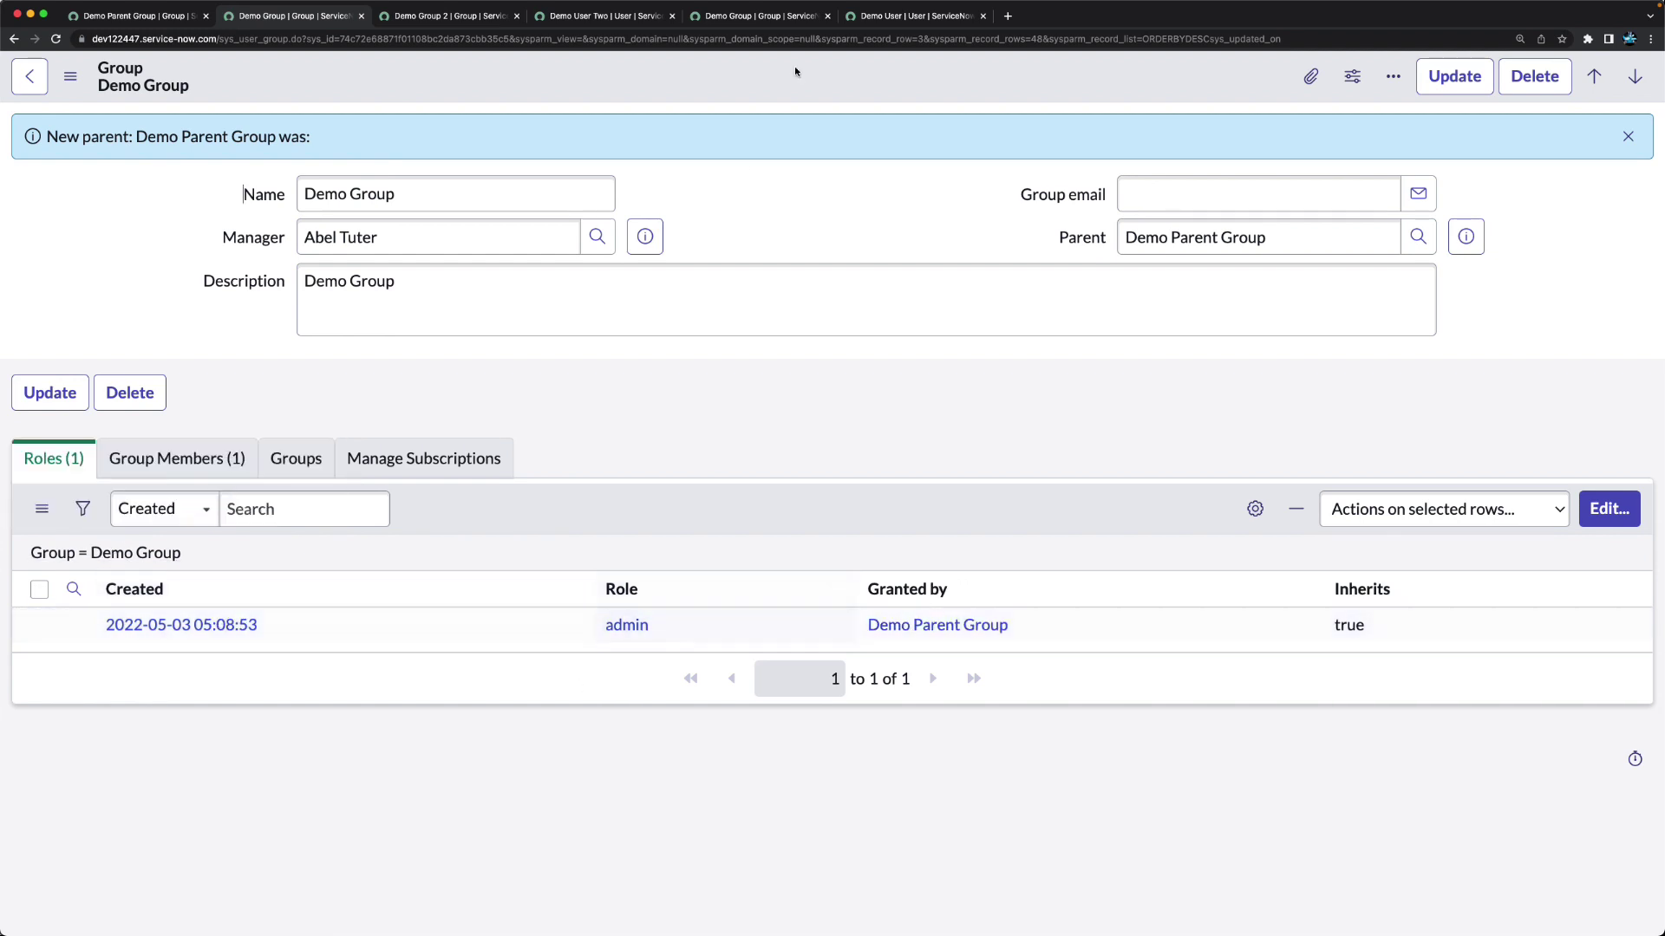
- Open the admin role from Demo User's Roles list in a new tab
{"action": "left_click", "coordinate": [910, 17]}
{"action": "scroll", "coordinate": [254, 577], "scroll_direction": "down", "scroll_amount": 8}
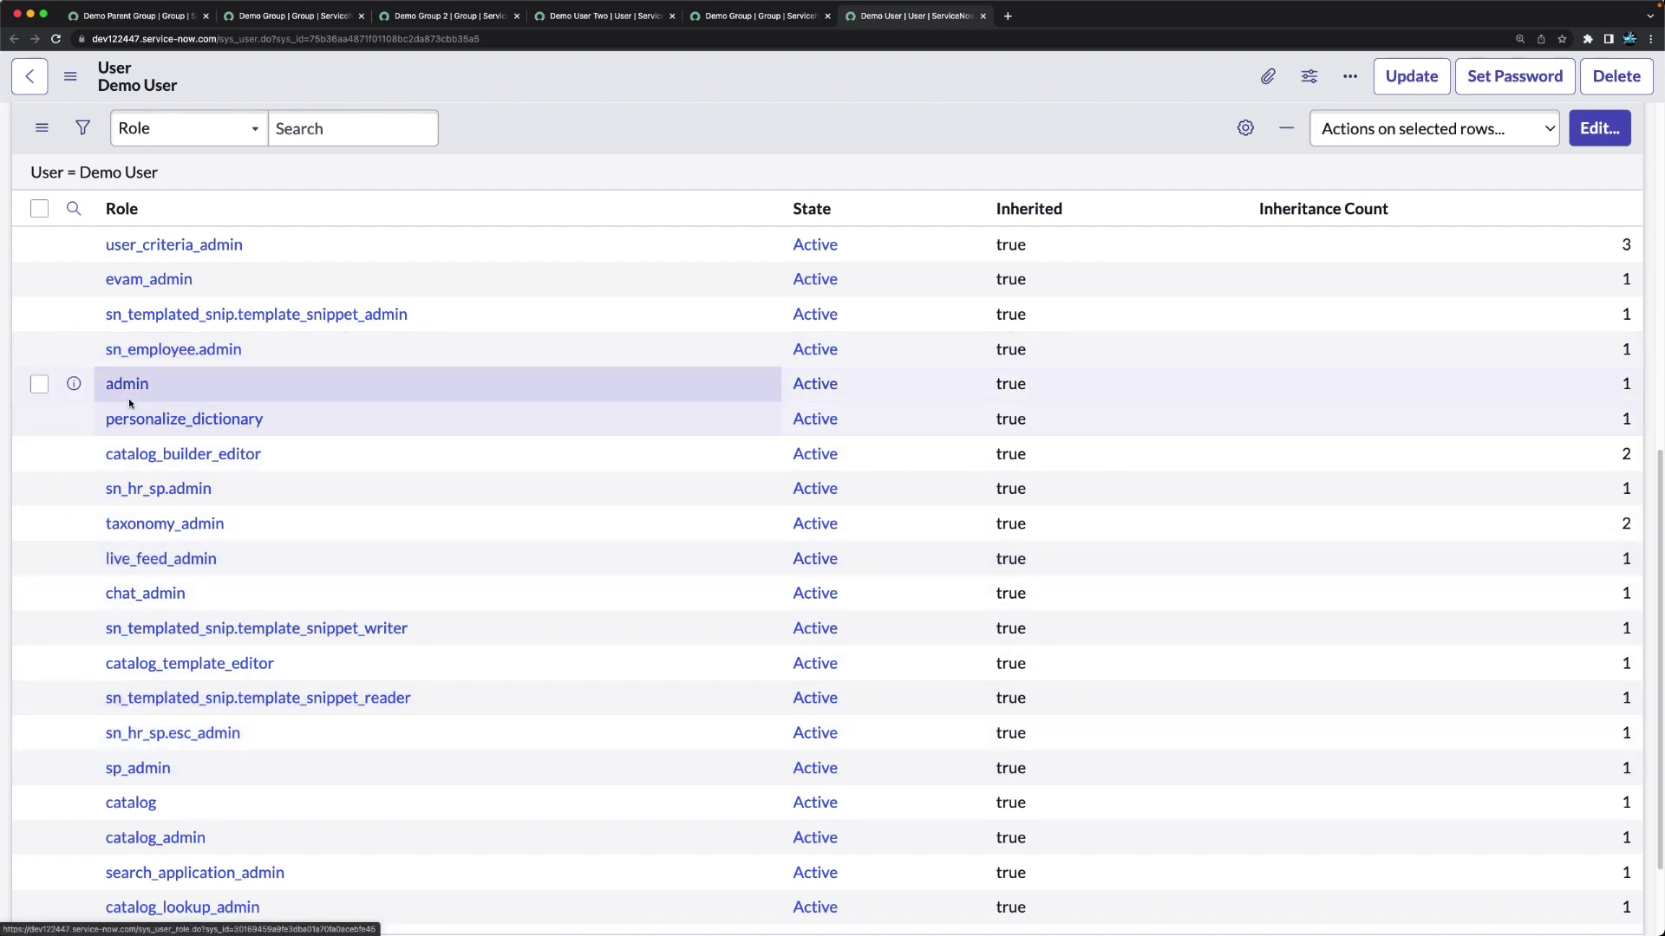
{"action": "left_click", "coordinate": [128, 384], "text": "super"}
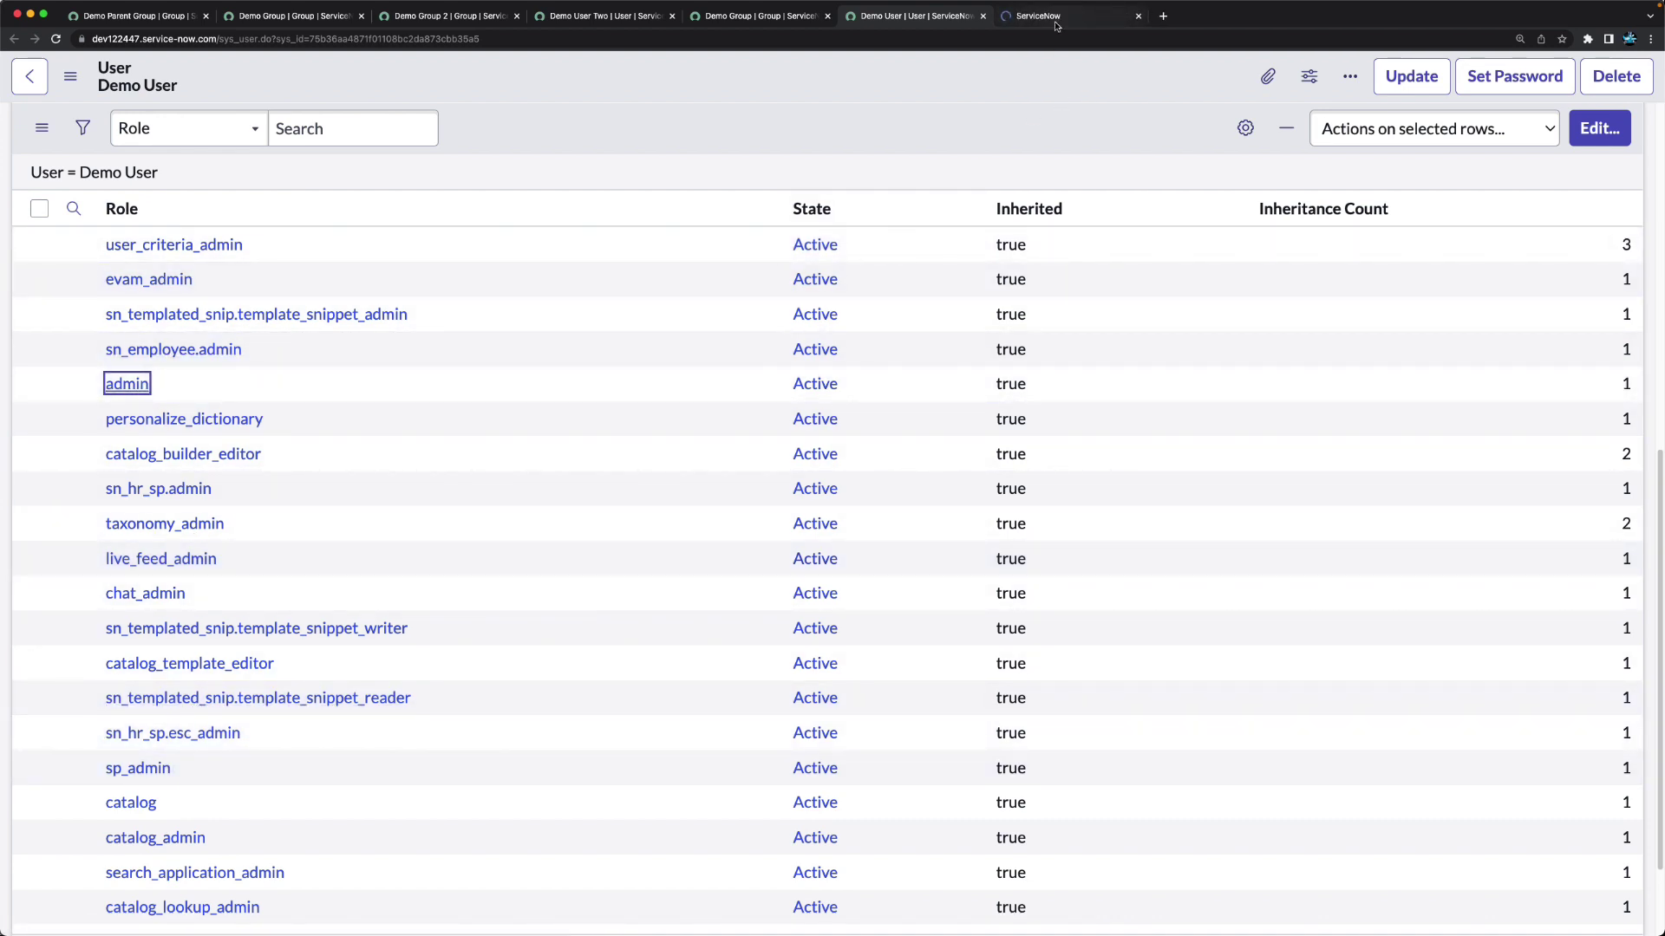
{"action": "scroll", "coordinate": [646, 176], "scroll_direction": "up", "scroll_amount": 3}
{"action": "scroll", "coordinate": [811, 494], "scroll_direction": "down", "scroll_amount": 5}
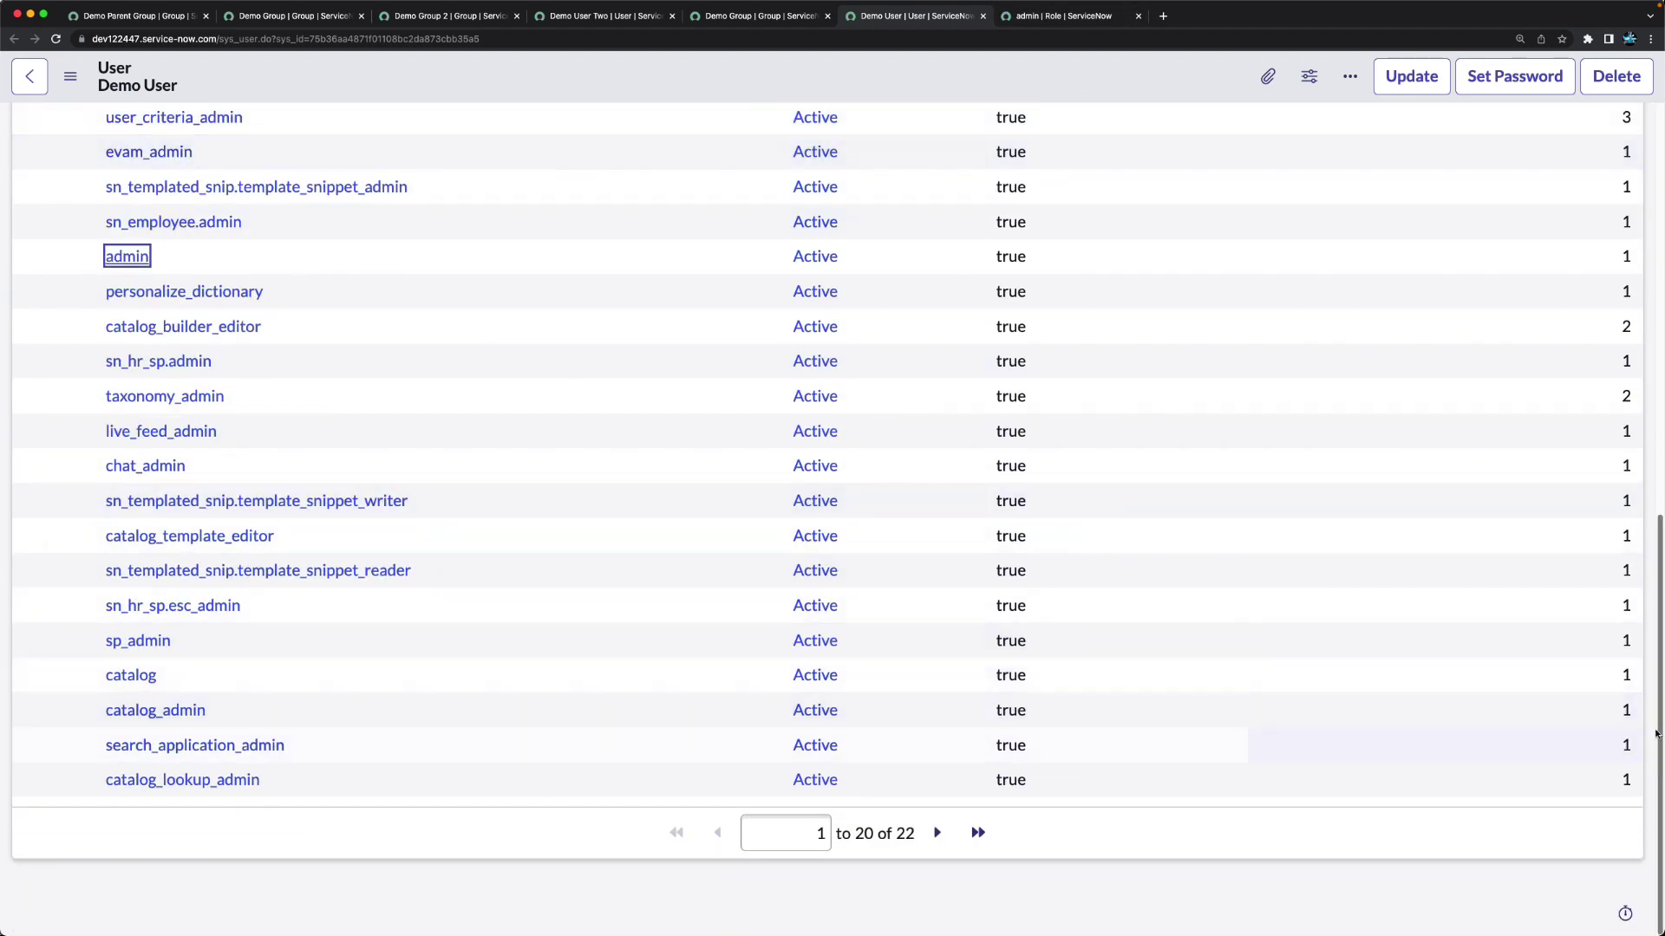
{"action": "scroll", "coordinate": [1137, 471], "scroll_direction": "up", "scroll_amount": 8}
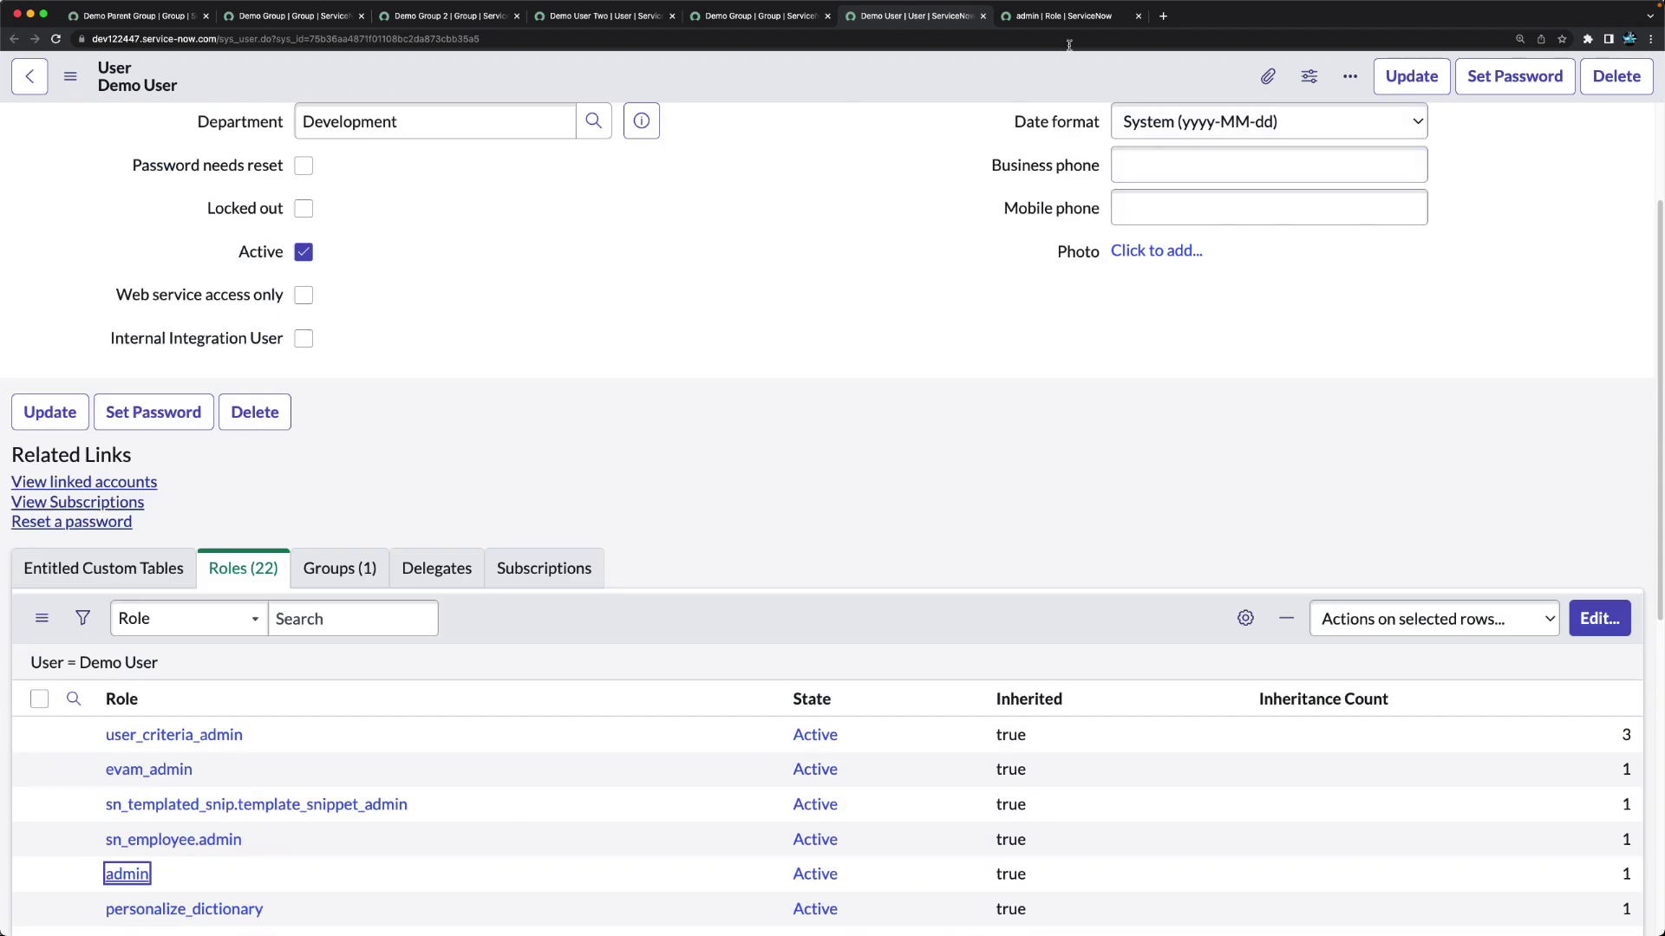
{"action": "left_click", "coordinate": [1066, 17]}
- Search 'demo' and add demo_role to the admin role's Contains Roles, then save
{"action": "left_click", "coordinate": [96, 457]}
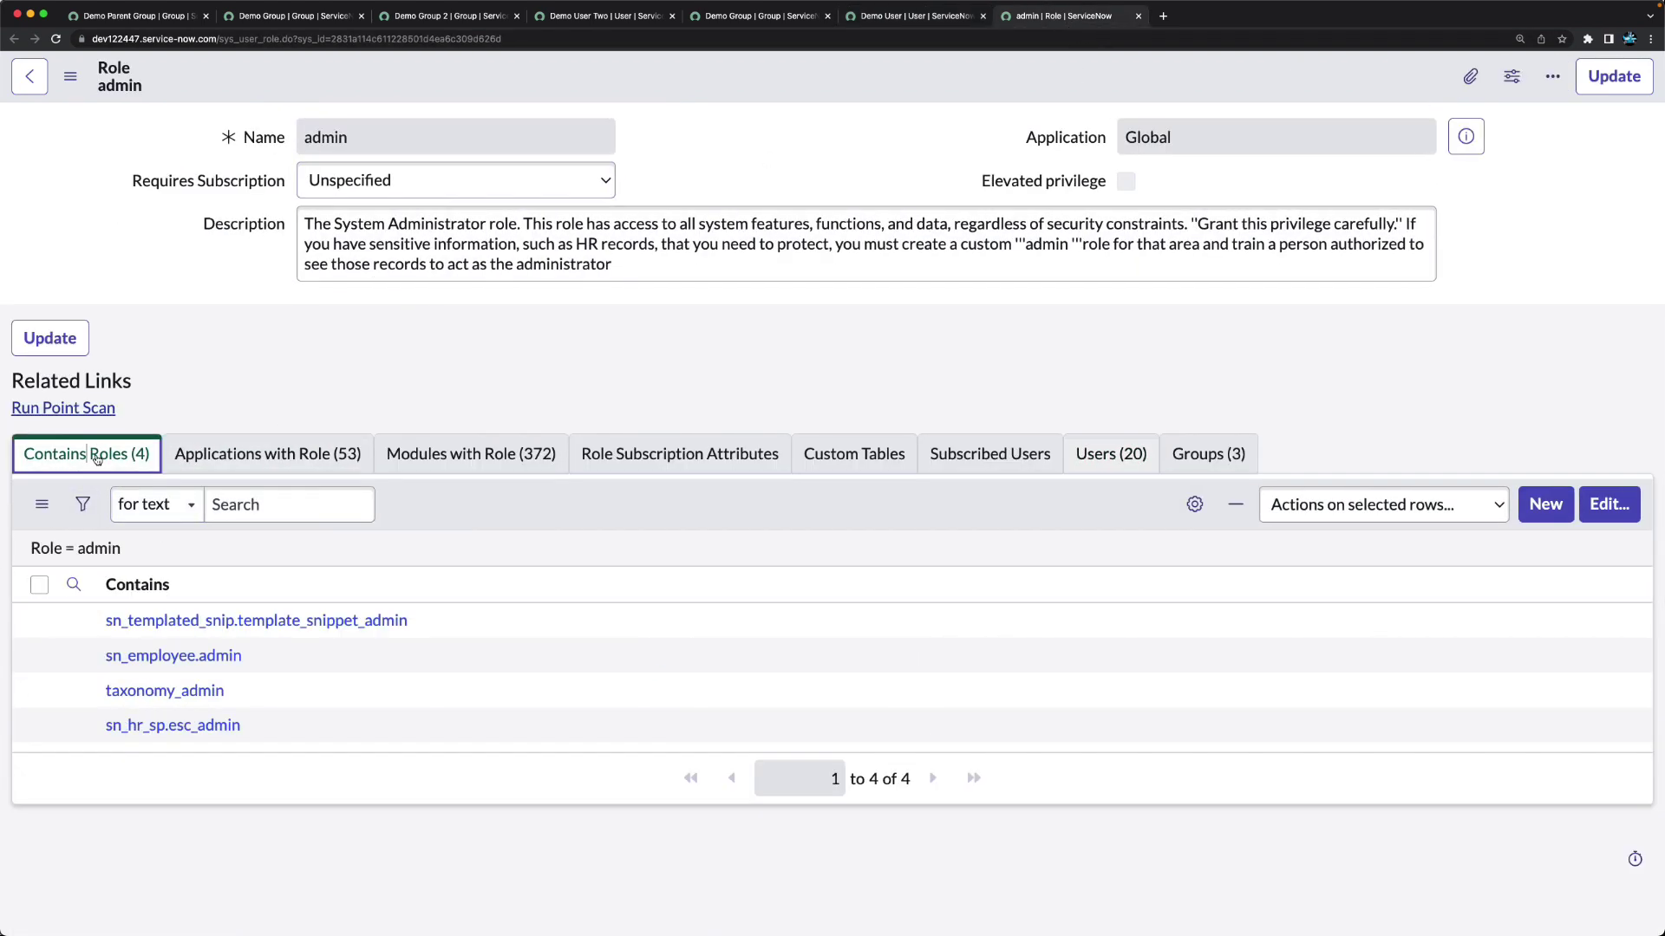
{"action": "left_click", "coordinate": [1609, 505]}
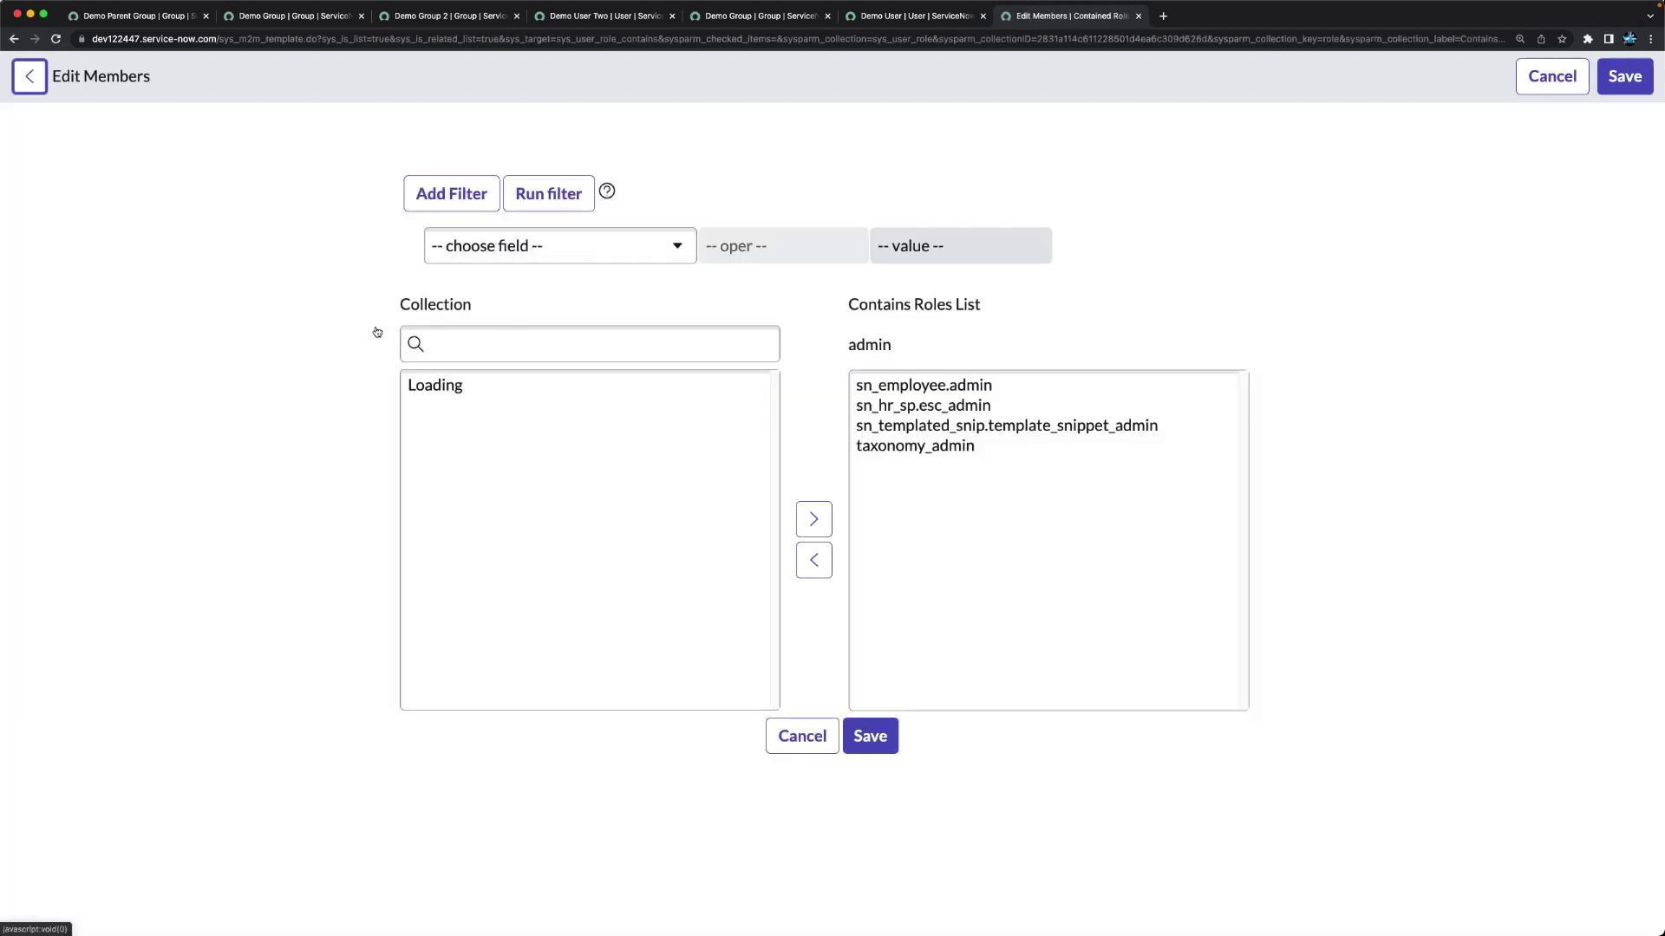
{"action": "left_click", "coordinate": [561, 344]}
{"action": "type", "text": "demo"}
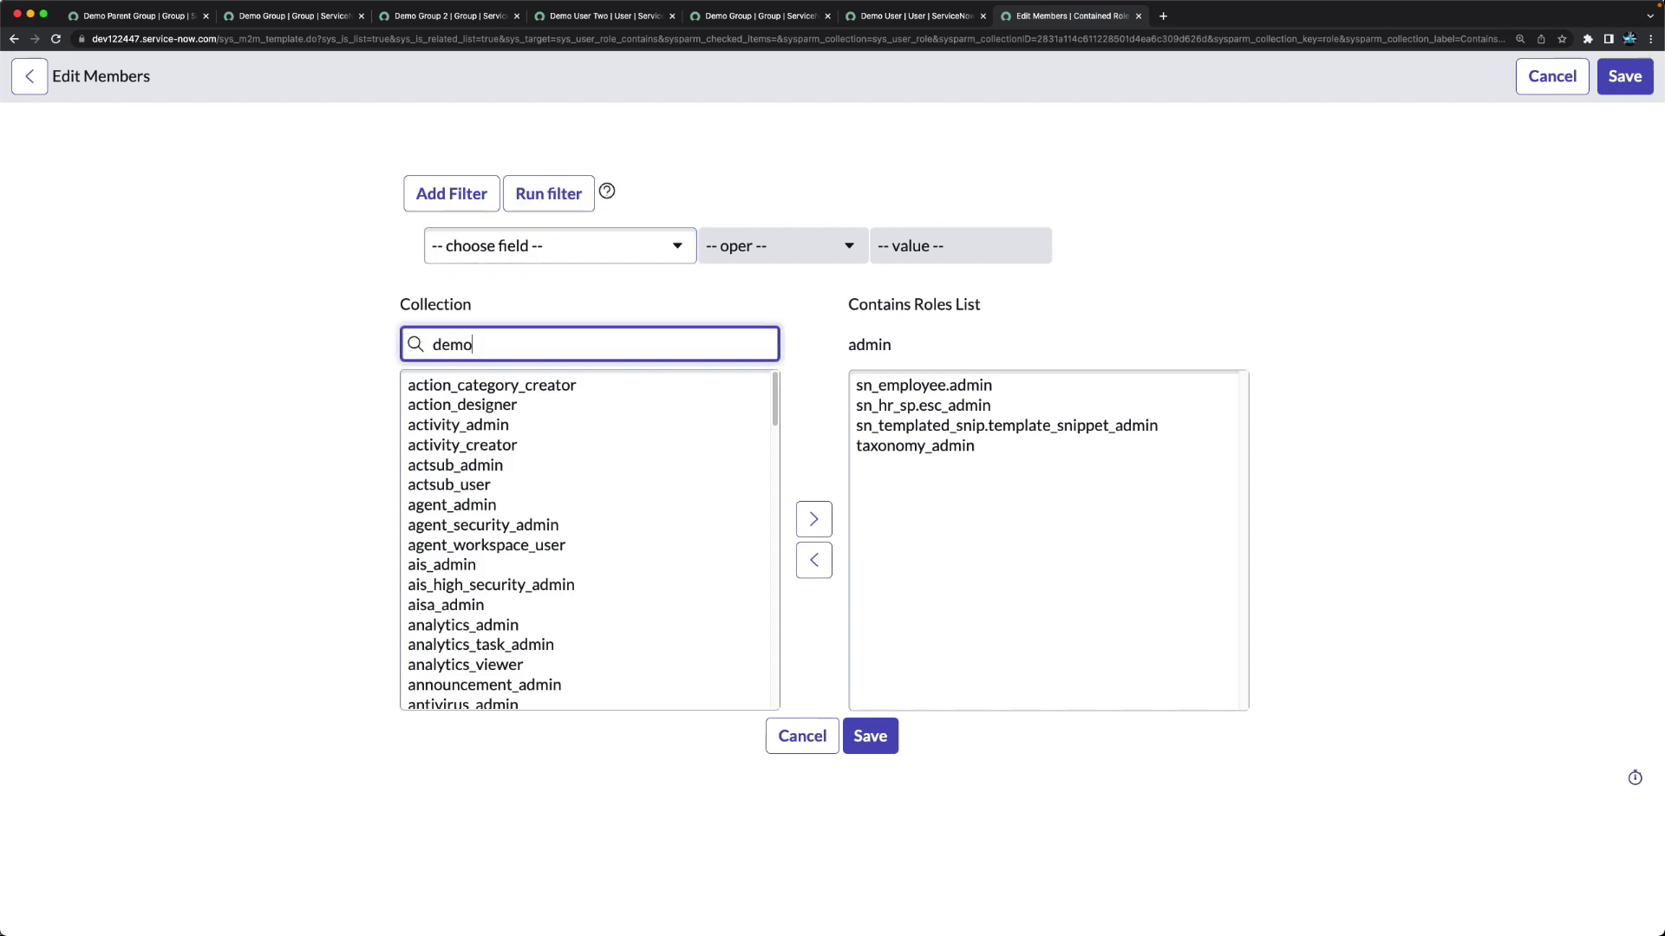
{"action": "left_click", "coordinate": [433, 385]}
{"action": "left_click", "coordinate": [813, 518]}
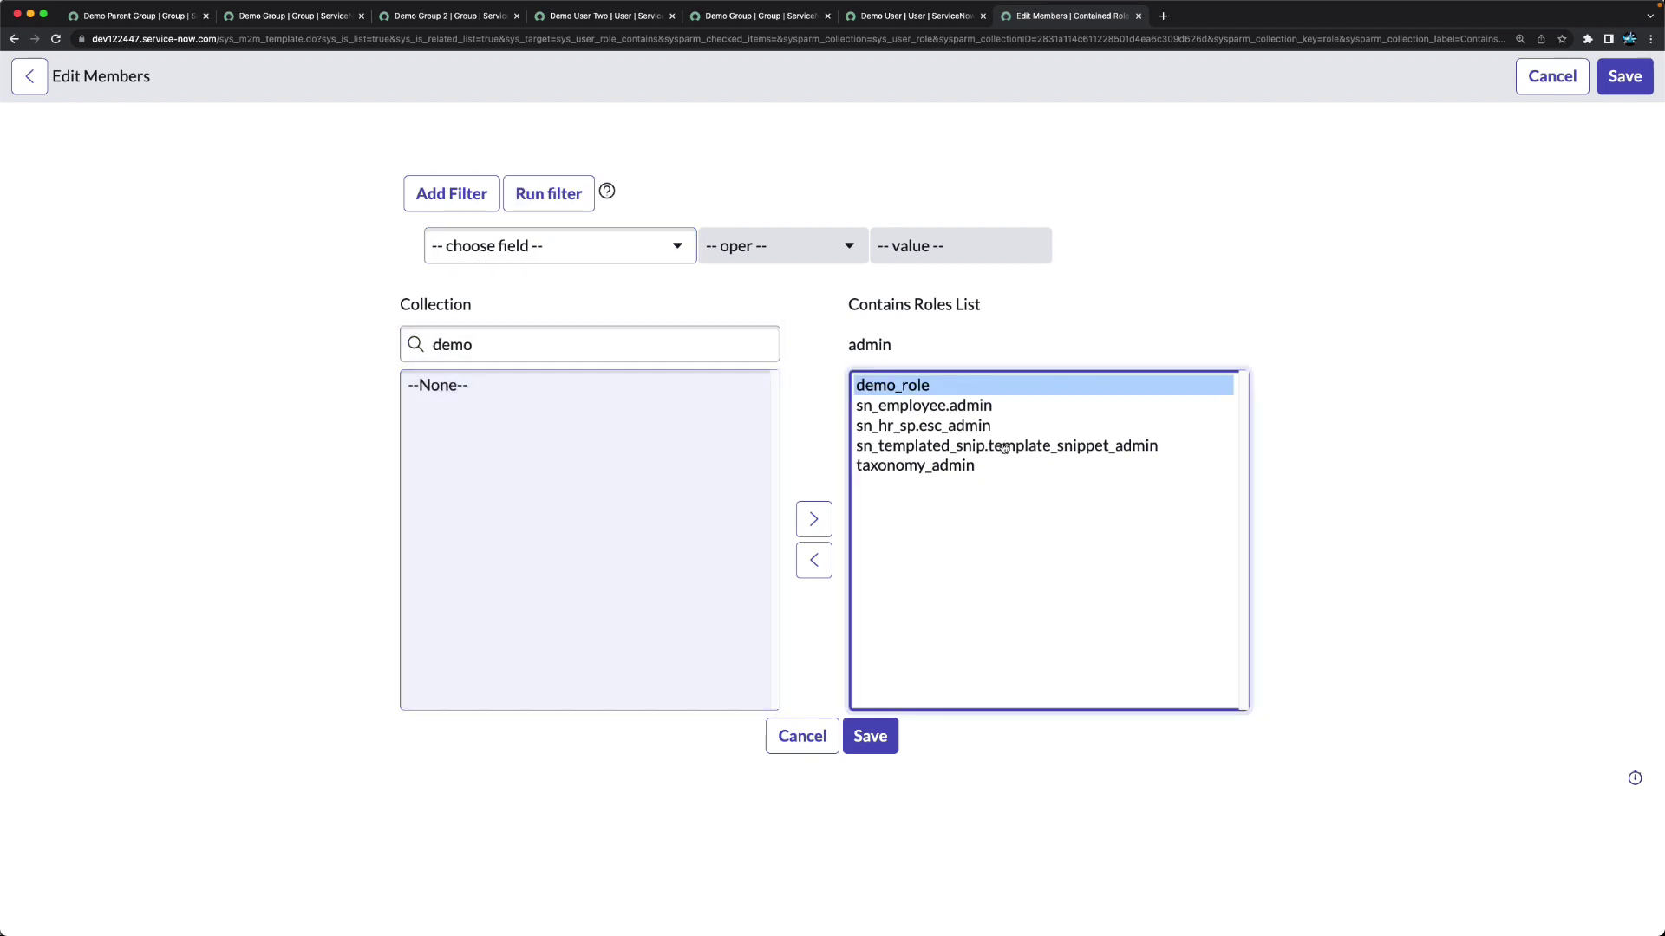
{"action": "left_click", "coordinate": [874, 745]}
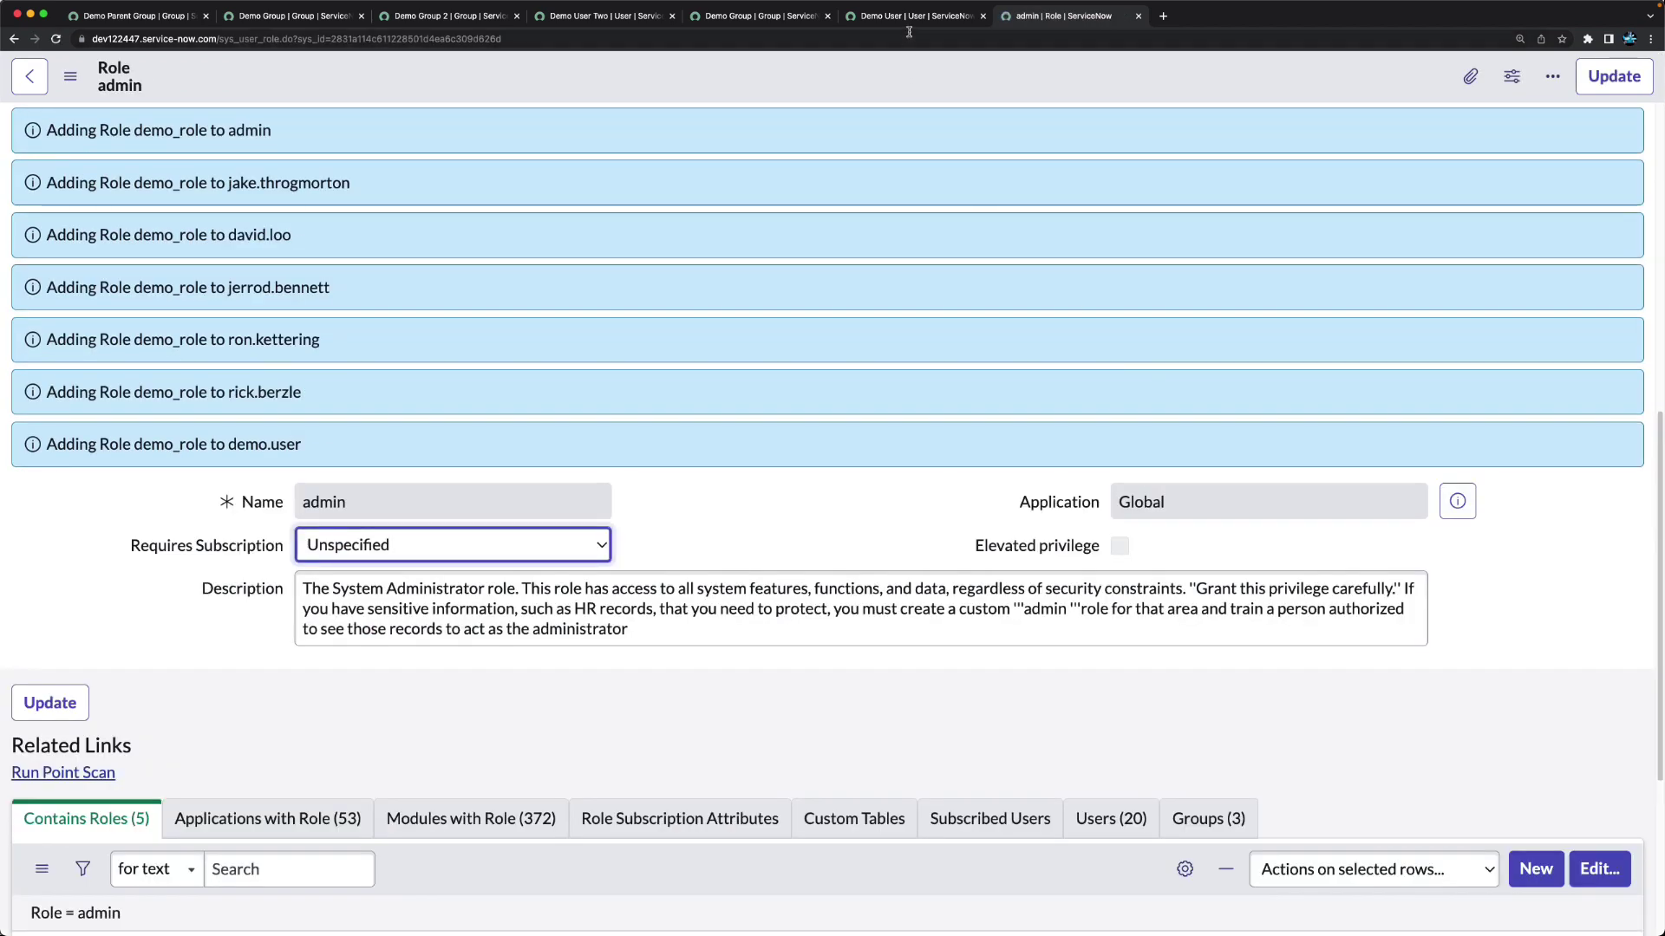
- Scroll Demo User's Roles list to find demo_role among the 23 inherited roles
{"action": "left_click", "coordinate": [909, 19]}
{"action": "left_click", "coordinate": [754, 15]}
{"action": "left_click", "coordinate": [877, 21]}
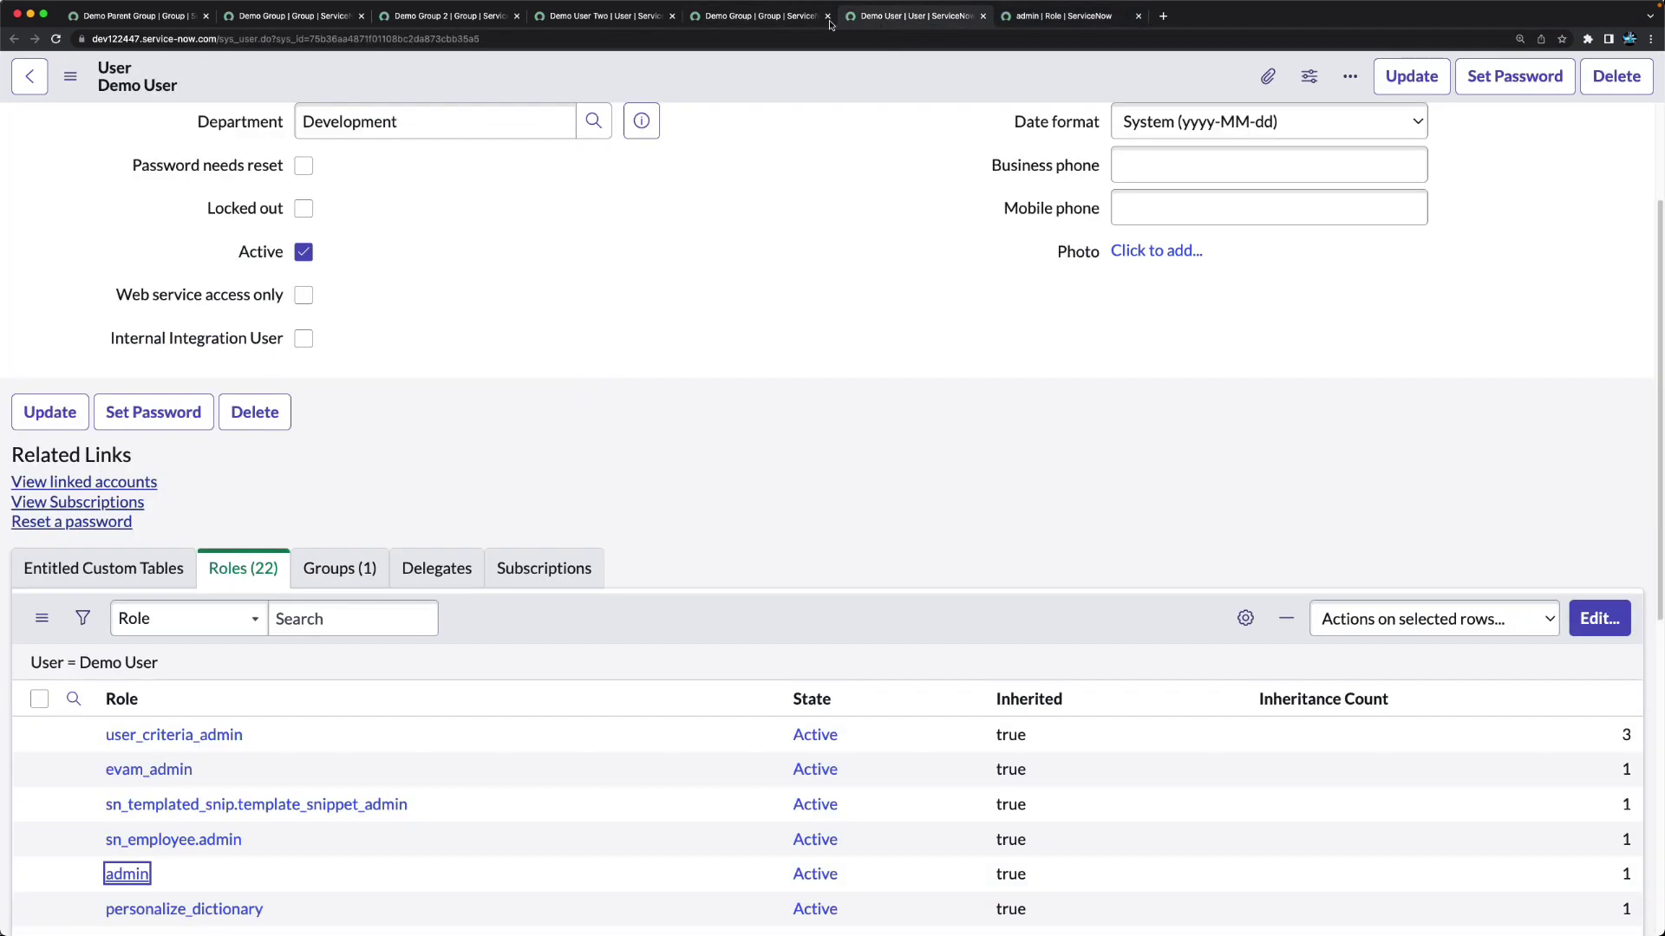
{"action": "scroll", "coordinate": [260, 764], "scroll_direction": "down", "scroll_amount": 3}
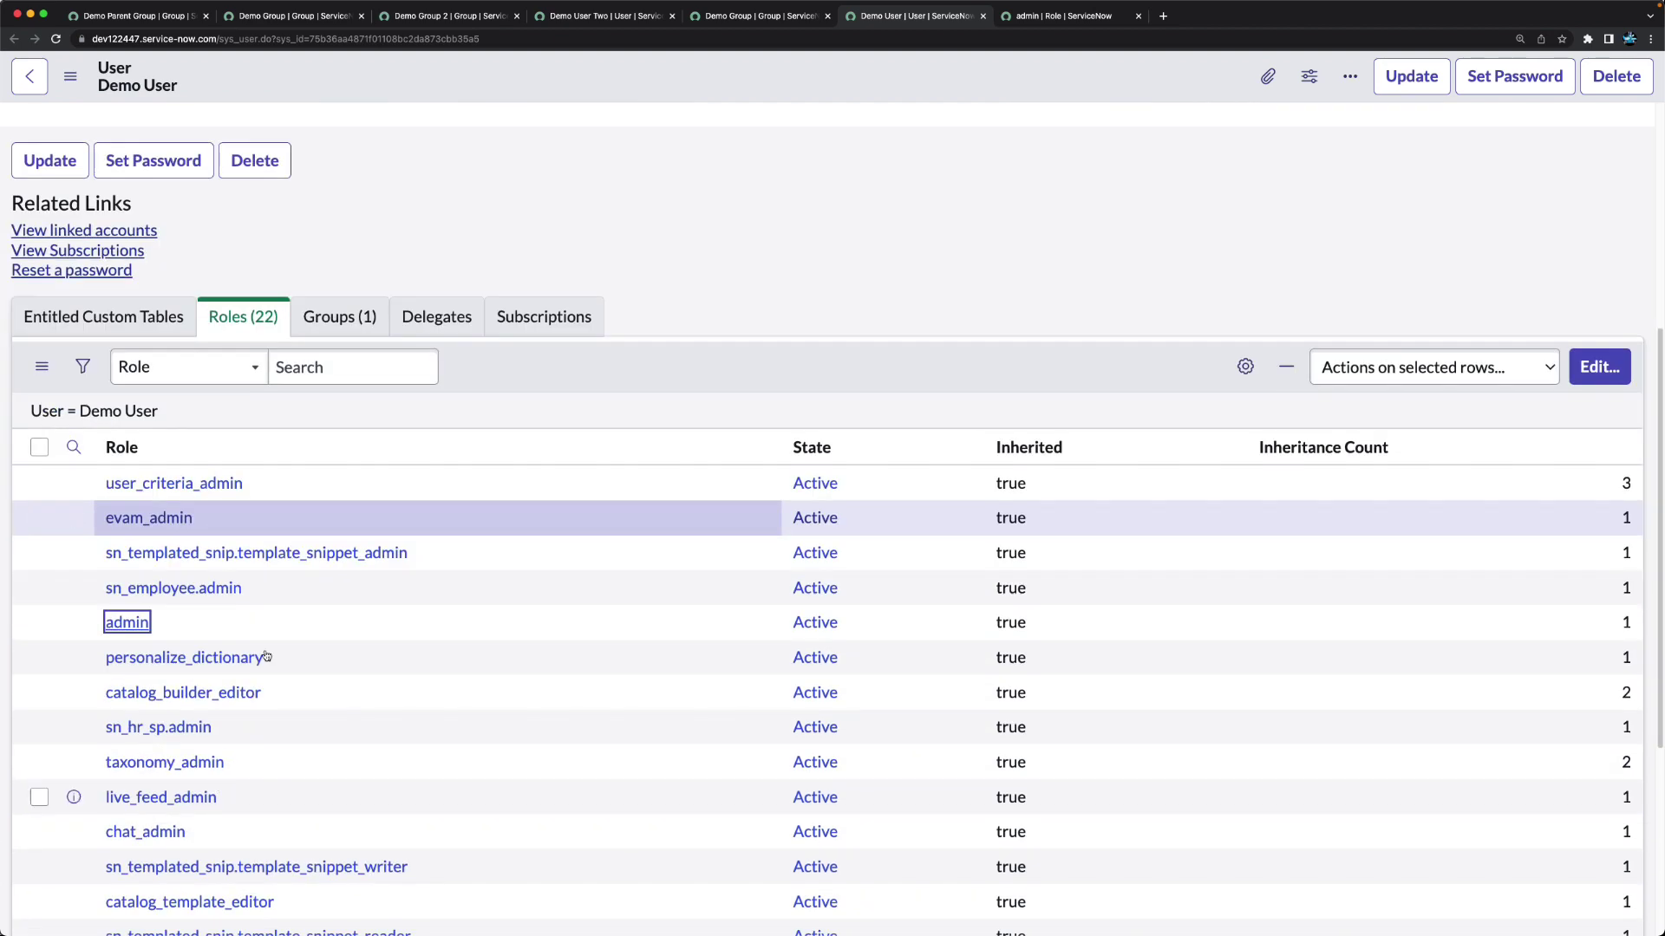
{"action": "scroll", "coordinate": [390, 532], "scroll_direction": "down", "scroll_amount": 4}
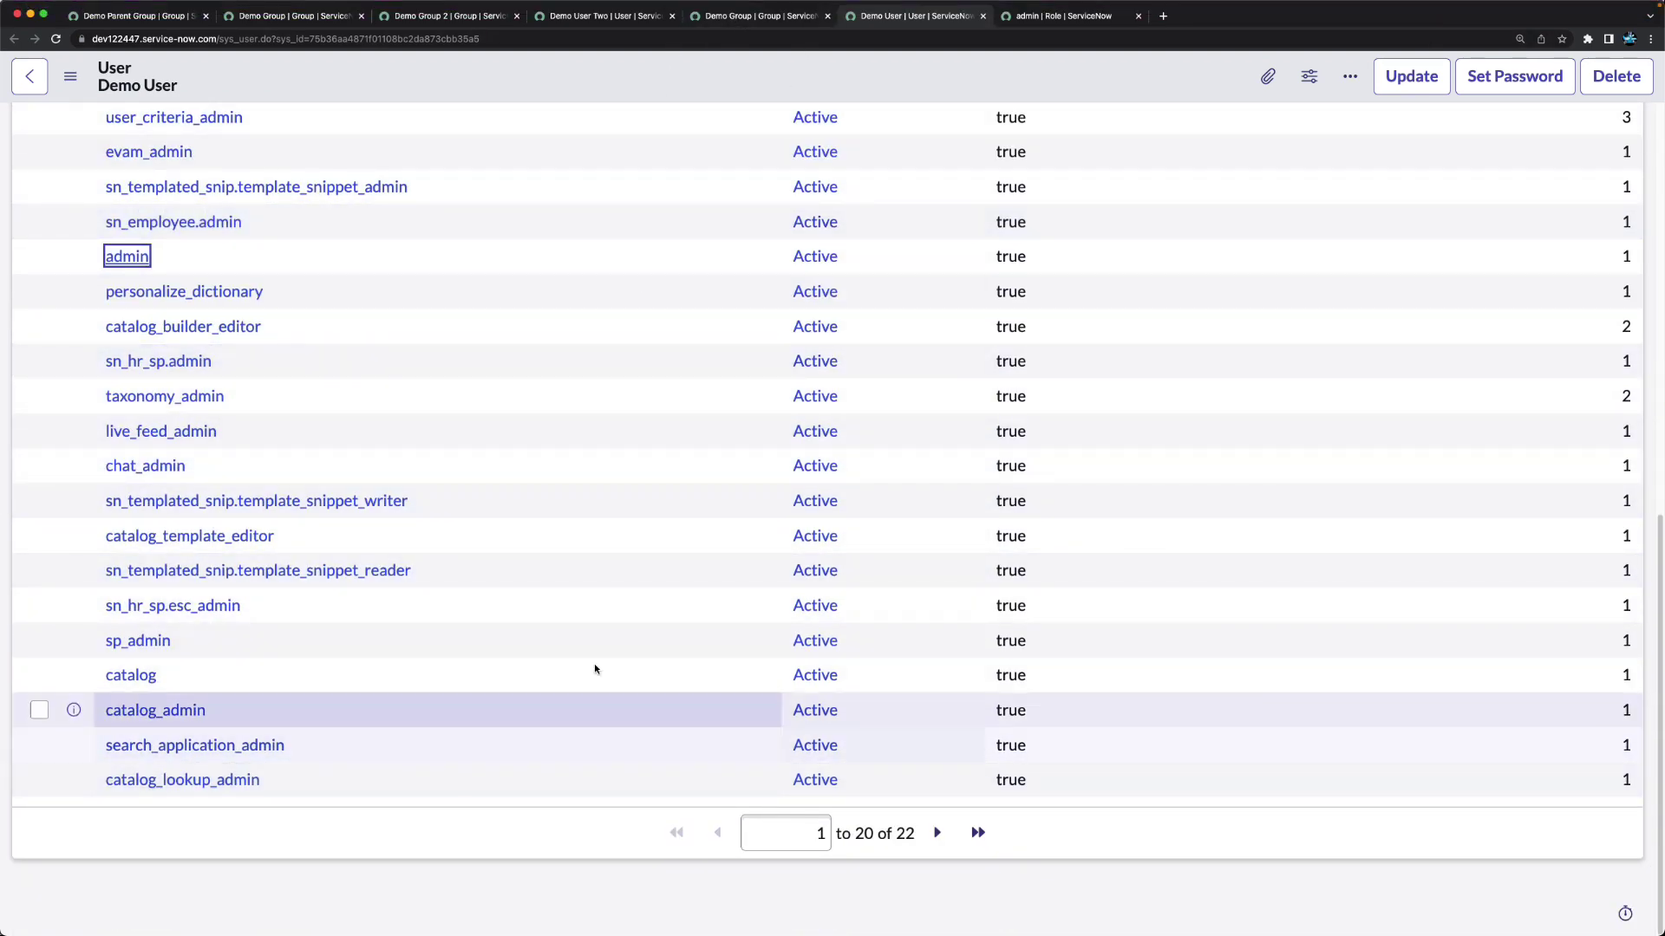
{"action": "scroll", "coordinate": [248, 439], "scroll_direction": "up", "scroll_amount": 10}
{"action": "scroll", "coordinate": [248, 439], "scroll_direction": "down", "scroll_amount": 1}
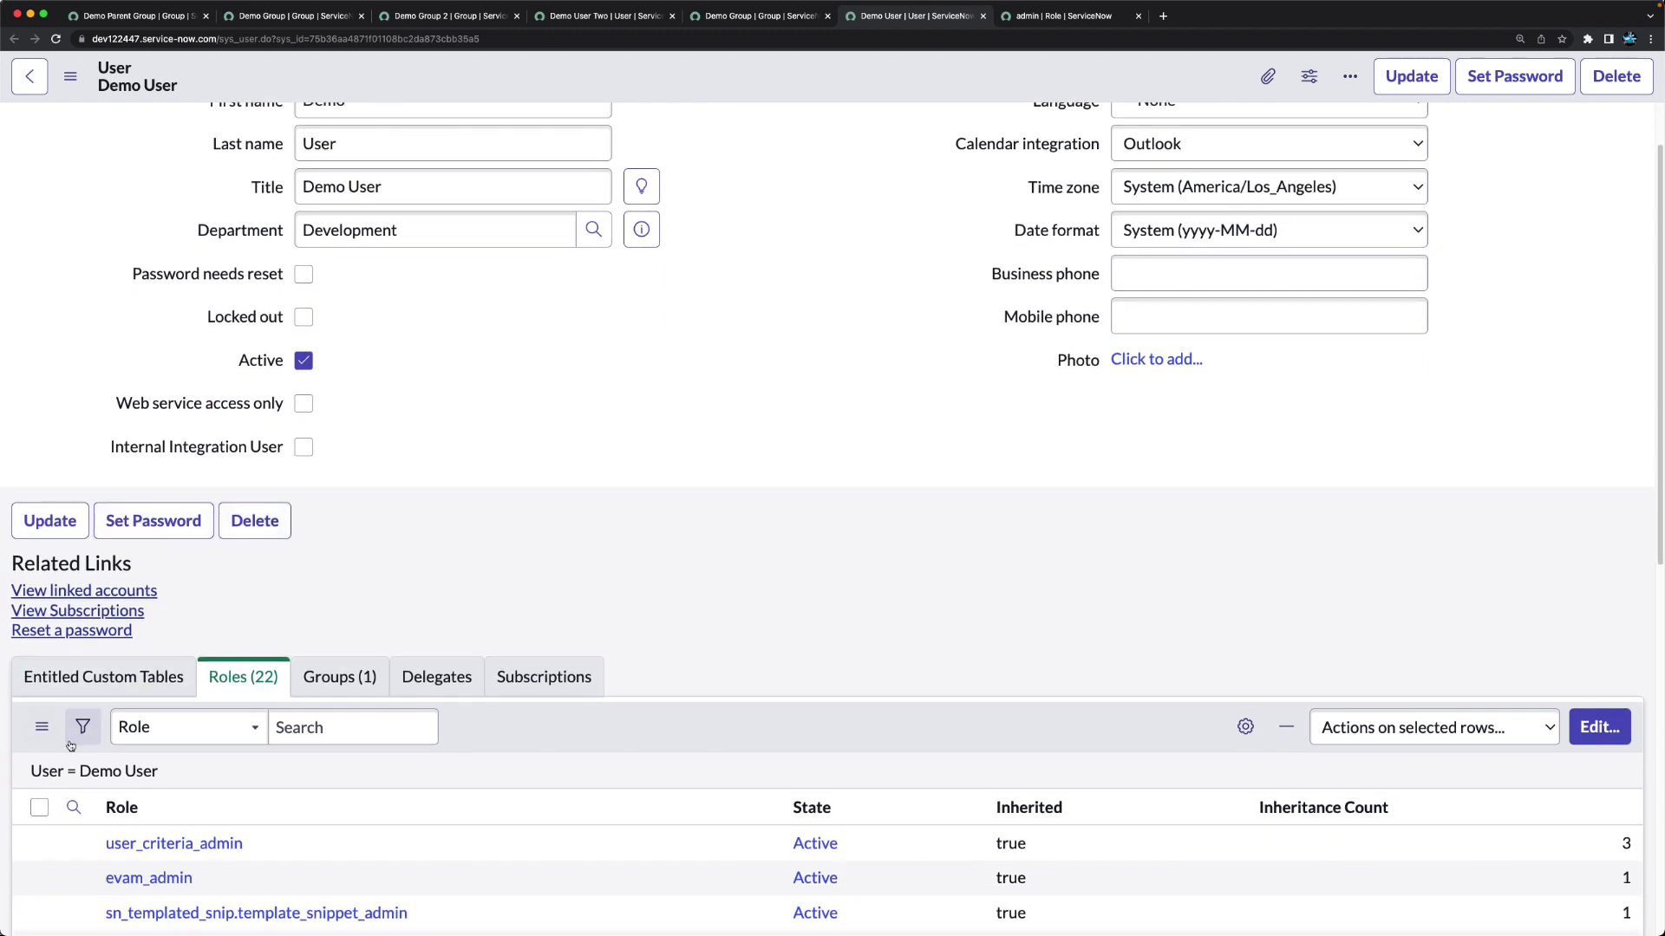
{"action": "scroll", "coordinate": [398, 509], "scroll_direction": "down", "scroll_amount": 8}
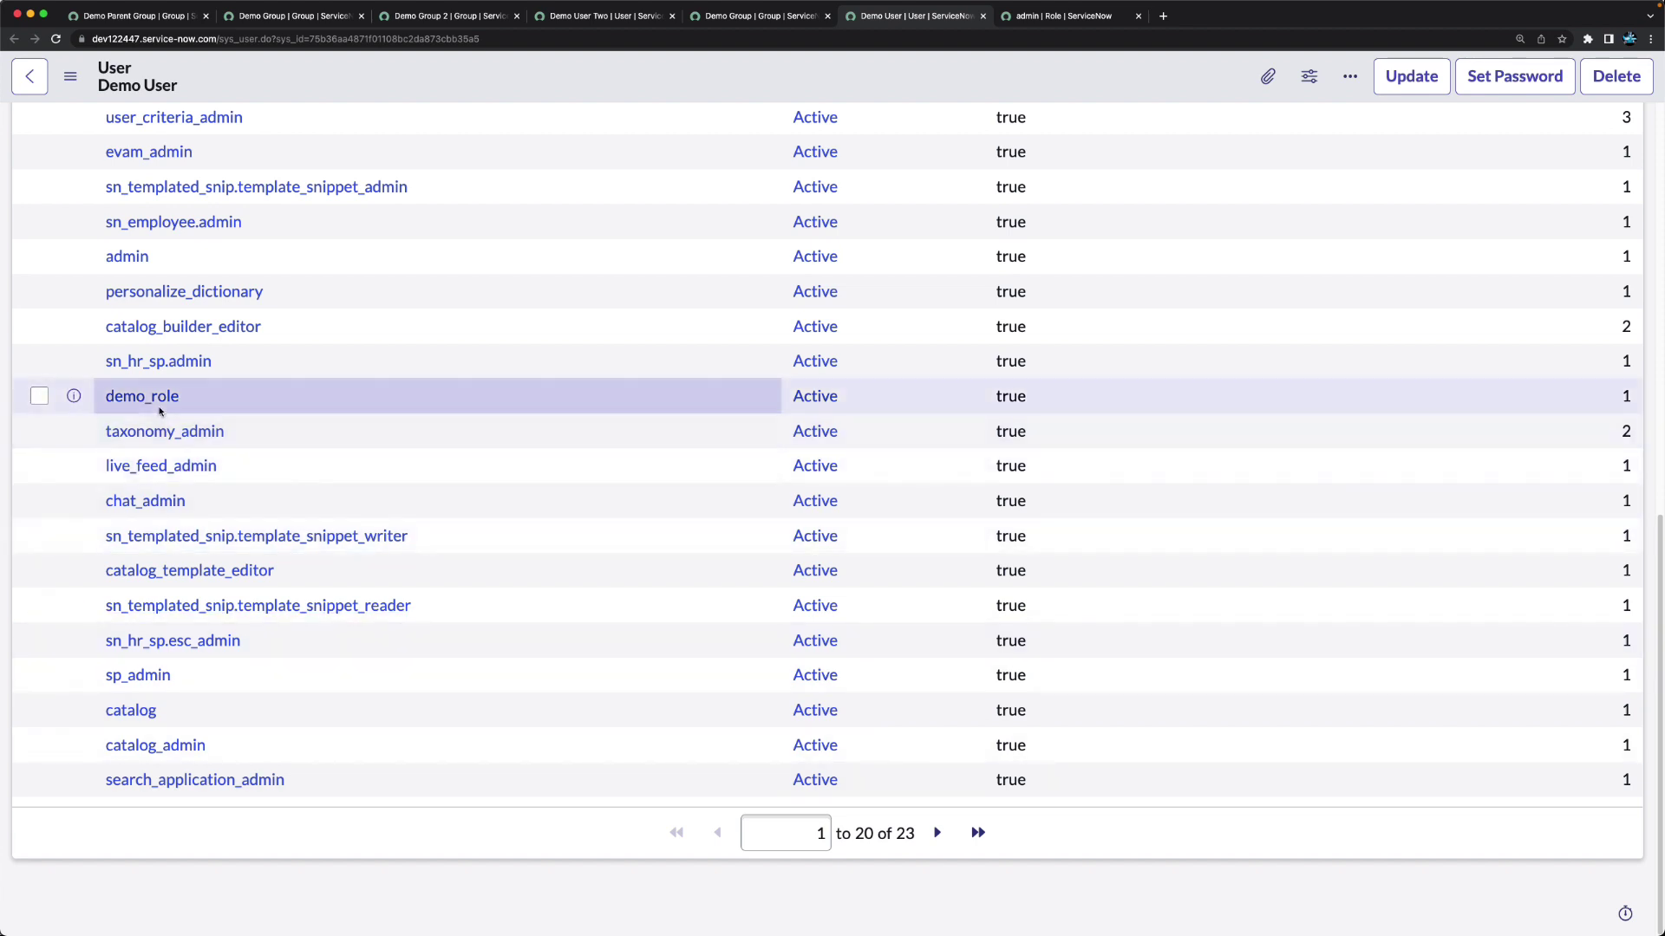
{"action": "scroll", "coordinate": [111, 434], "scroll_direction": "up", "scroll_amount": 9}
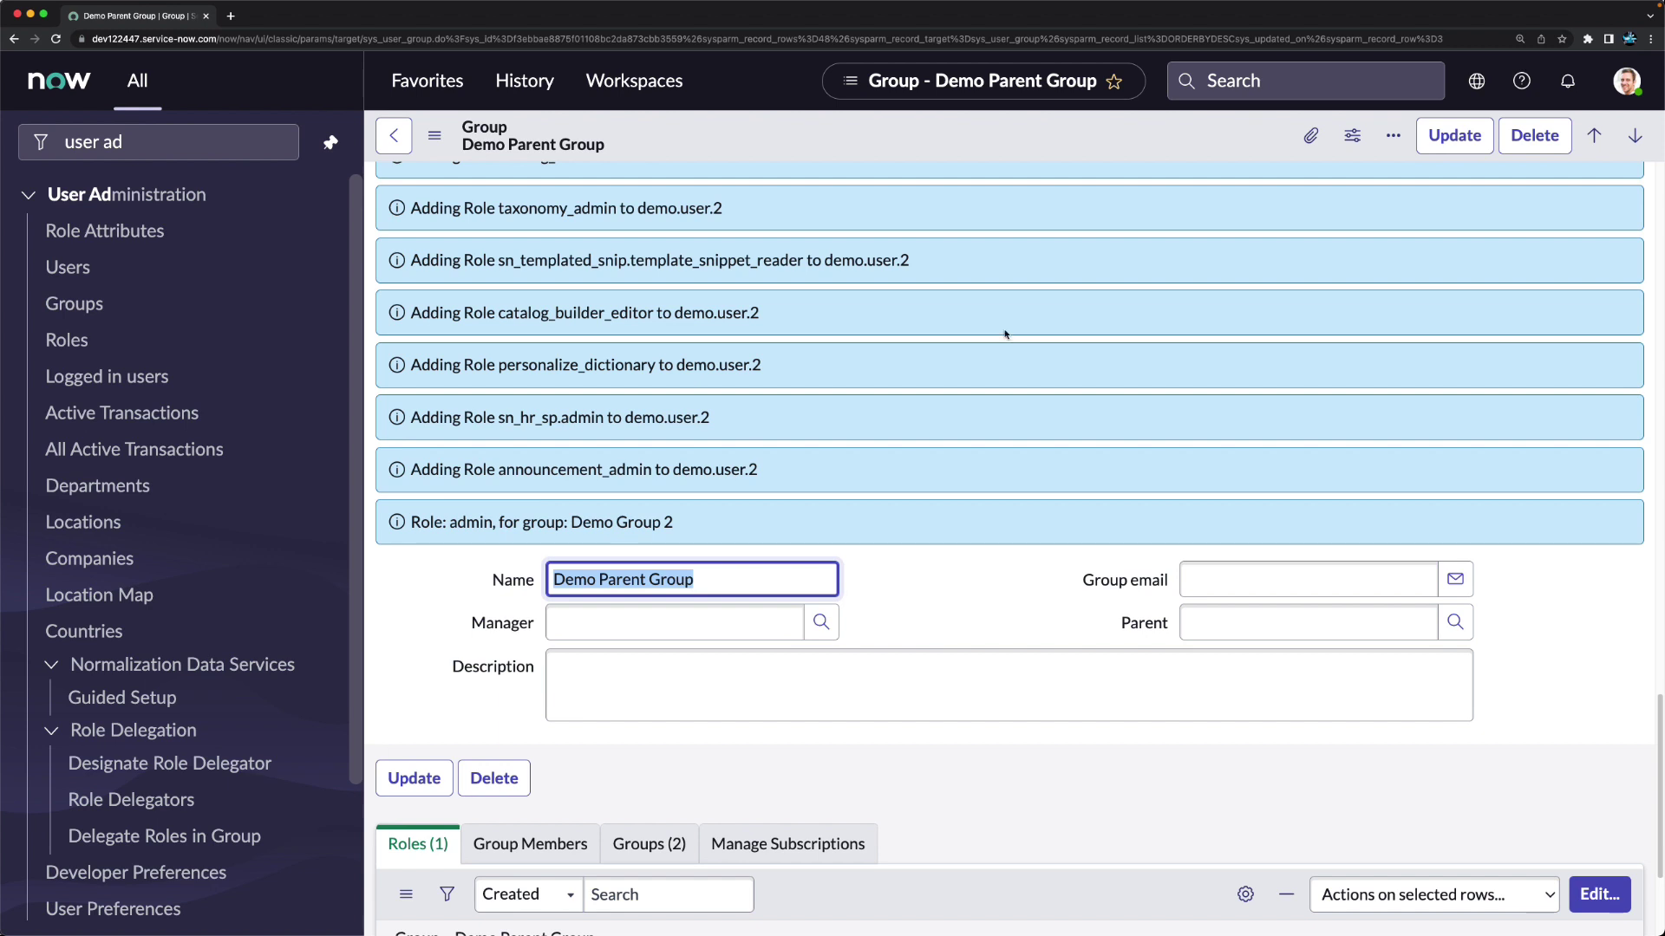
- Search for and select a user in the Impersonate user dialog, then start impersonating them
{"action": "left_click", "coordinate": [1627, 81]}
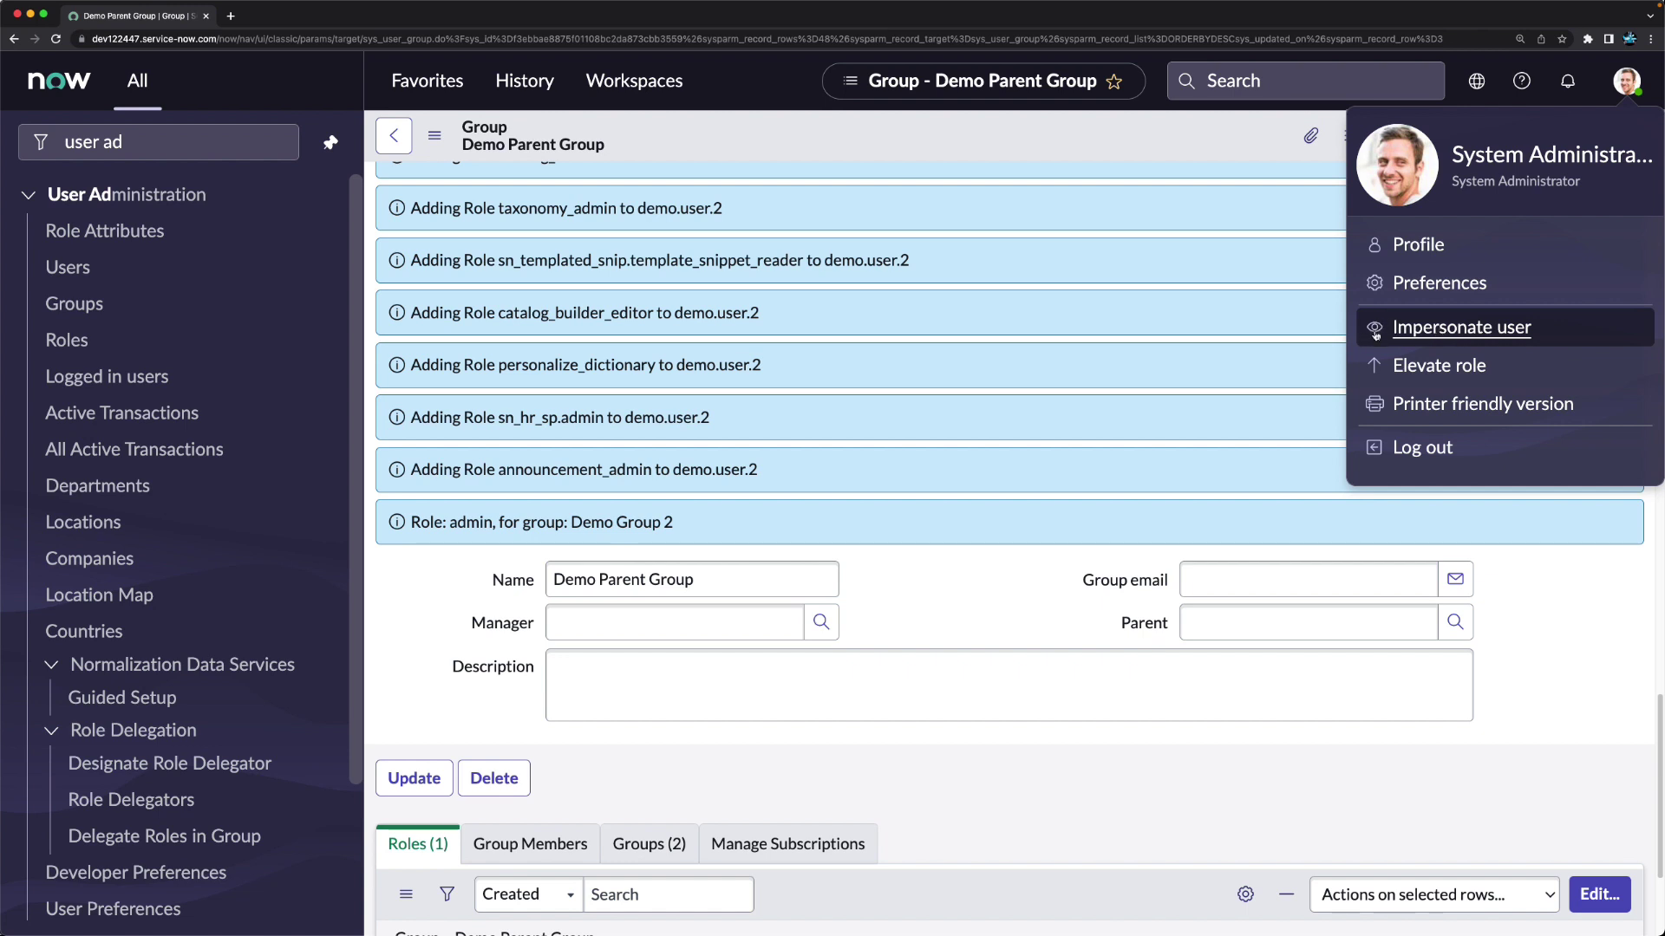
{"action": "left_click", "coordinate": [1465, 336]}
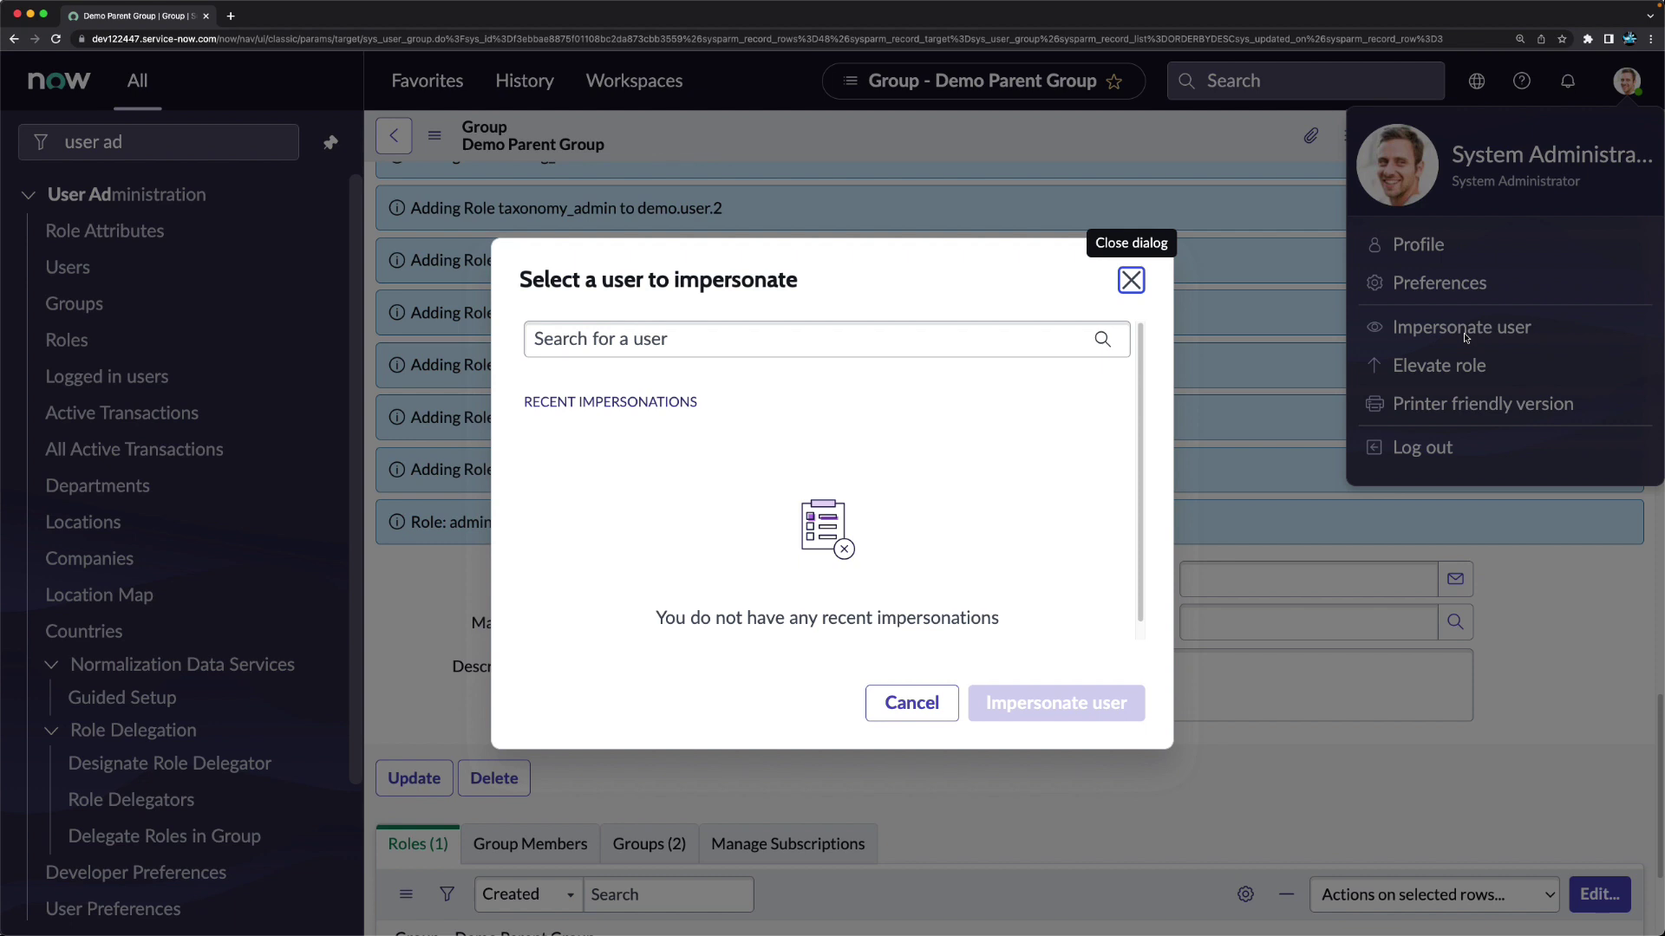
{"action": "left_click", "coordinate": [713, 331]}
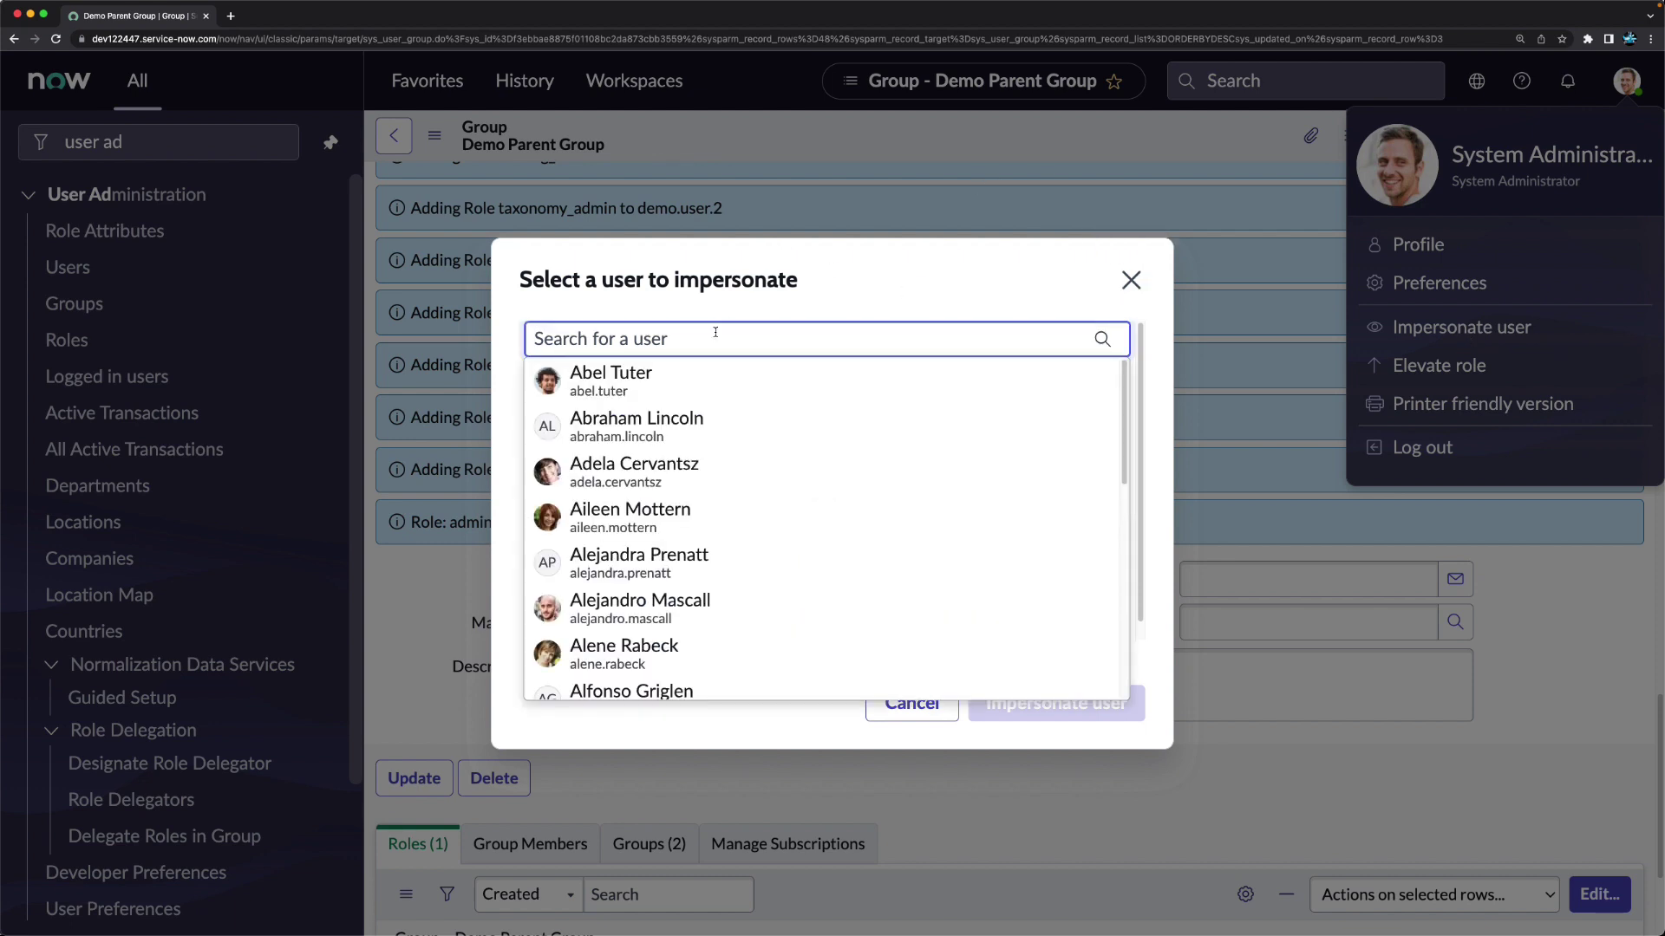
{"action": "type", "text": "DMO"}
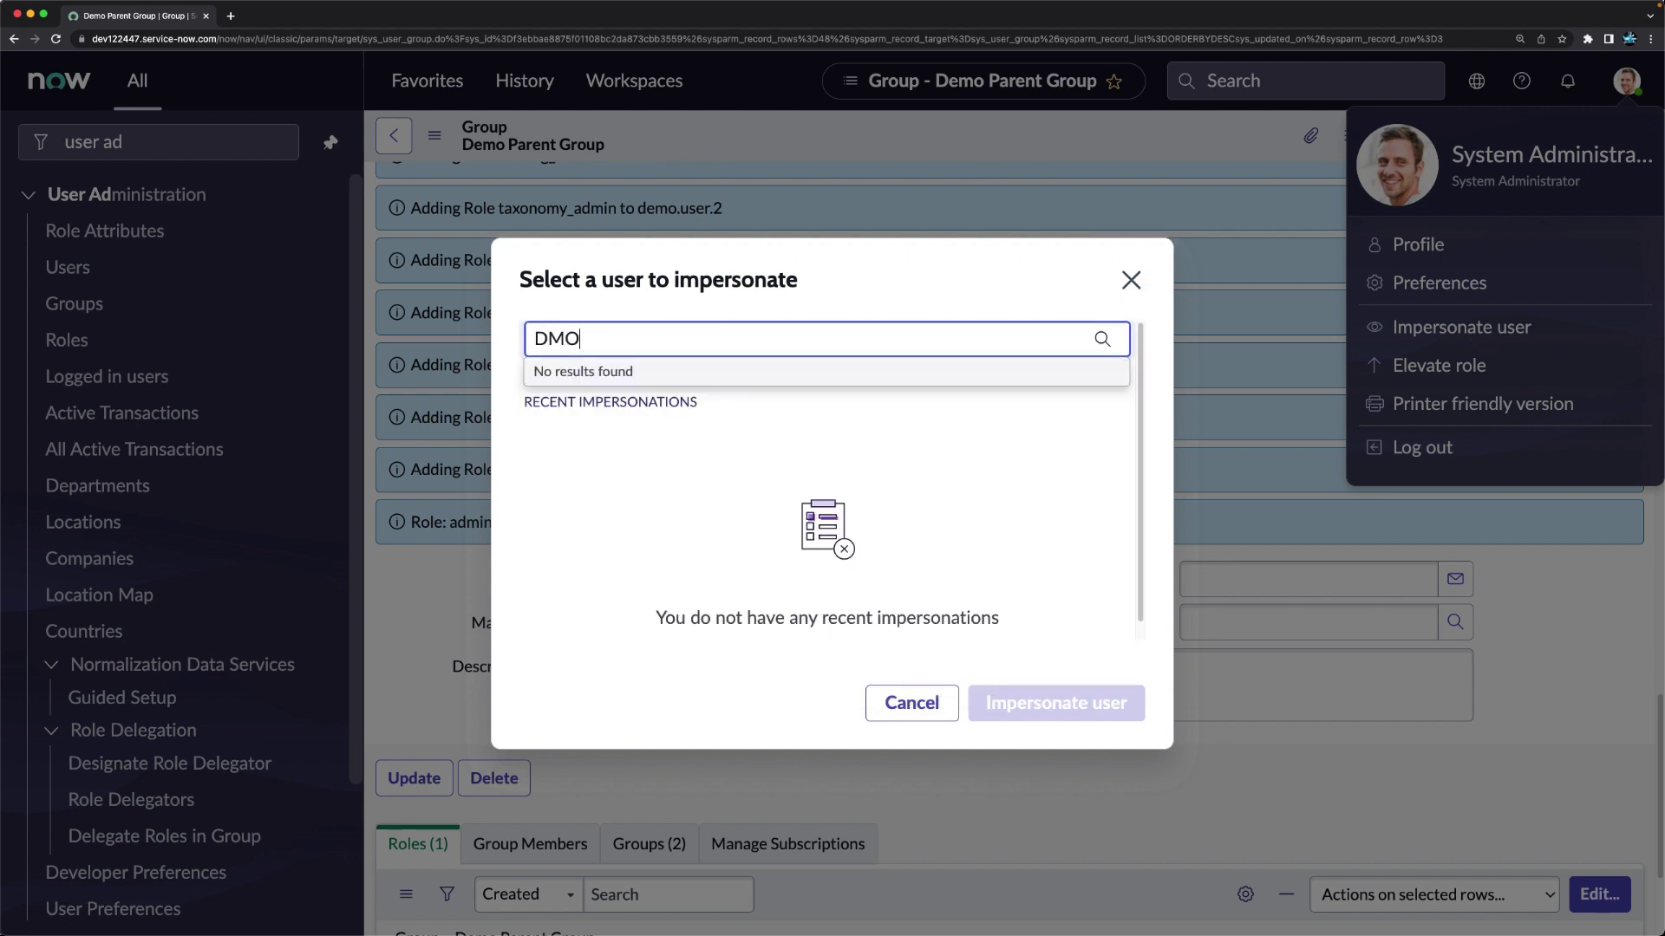
{"action": "key", "text": "BackSpace"}
{"action": "key", "text": "BackSpace"}
{"action": "key", "text": "BackSpace"}
{"action": "type", "text": "ABE"}
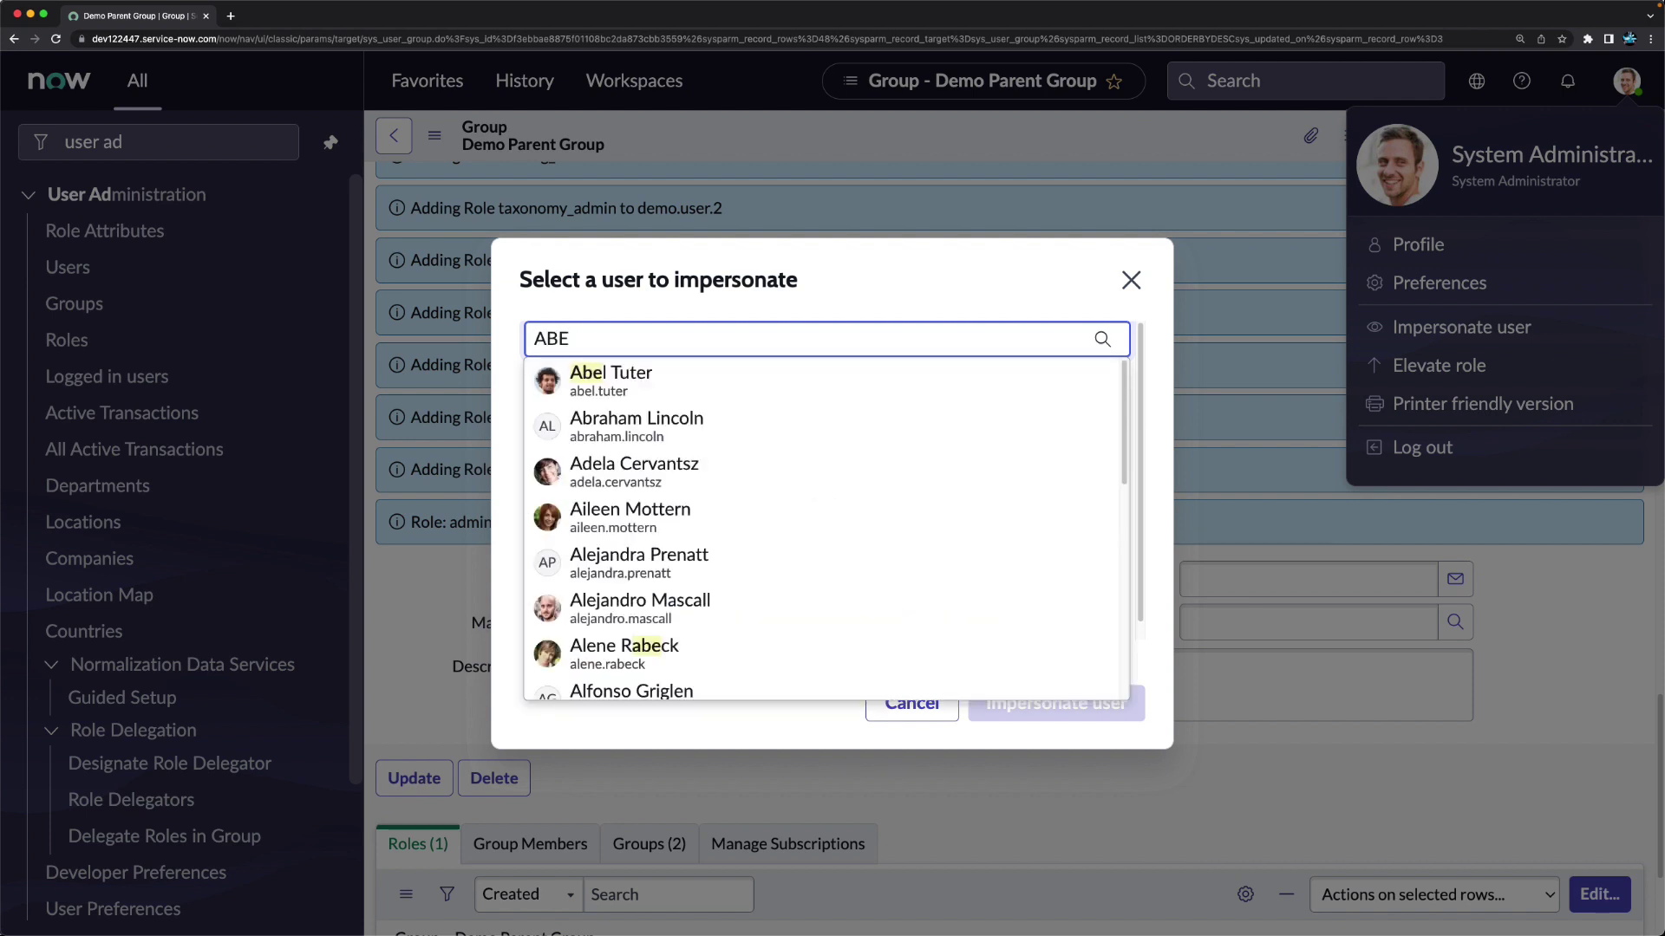
{"action": "left_click", "coordinate": [614, 397]}
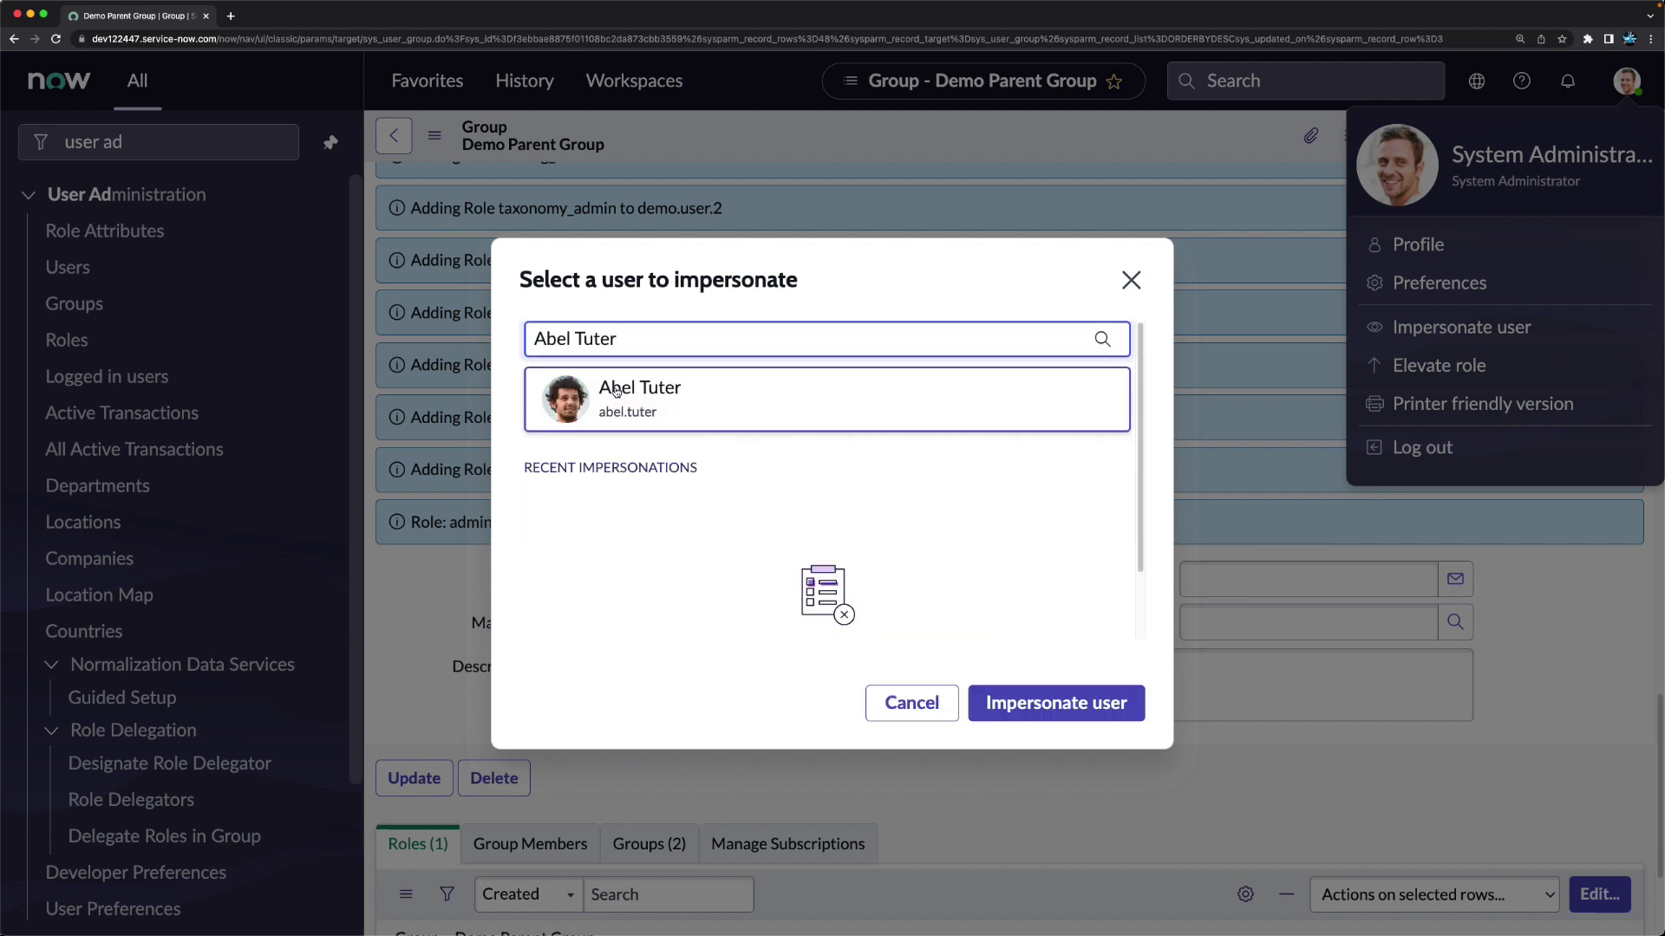
{"action": "left_click", "coordinate": [677, 401]}
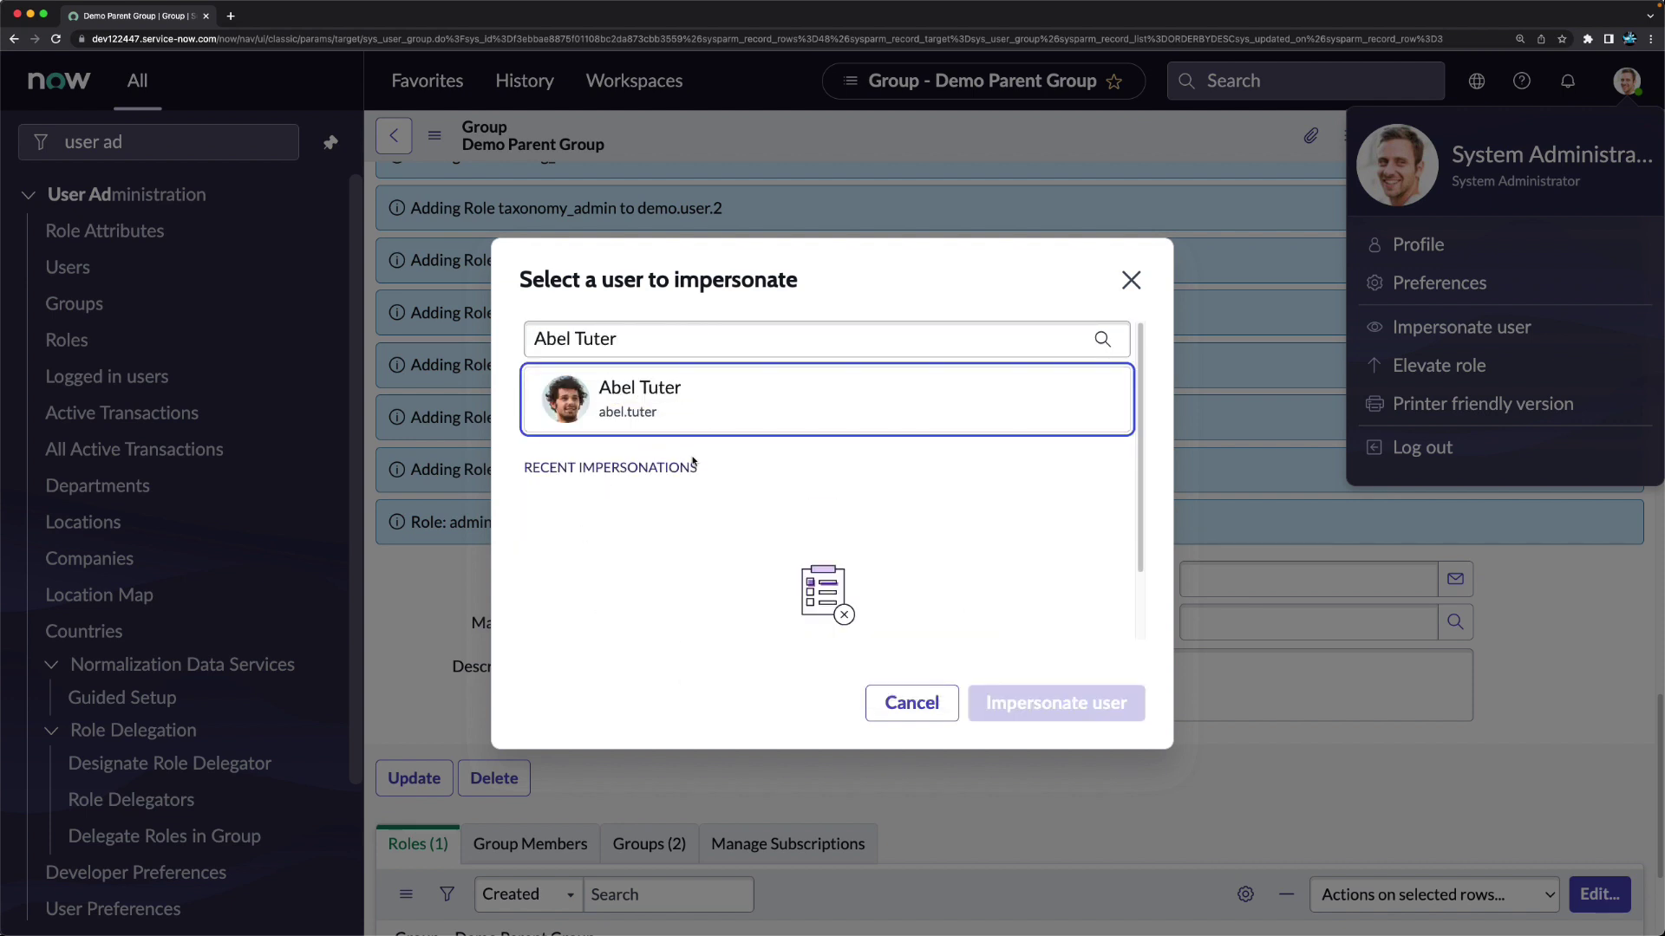
{"action": "left_click", "coordinate": [659, 399]}
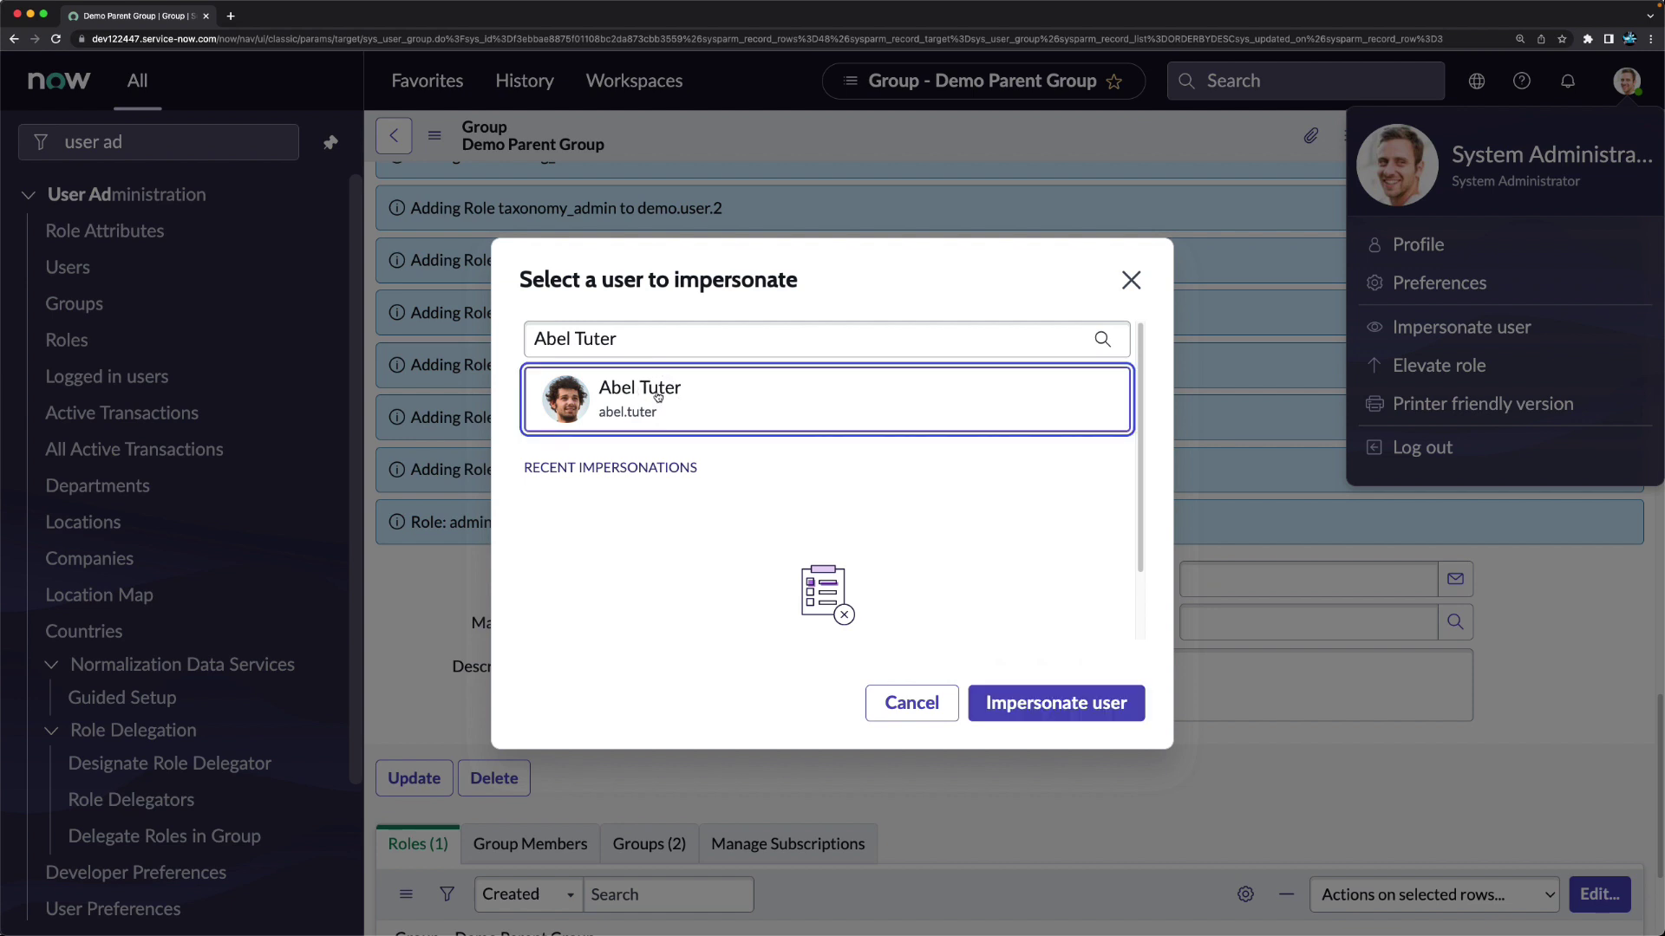
{"action": "left_click", "coordinate": [1043, 710]}
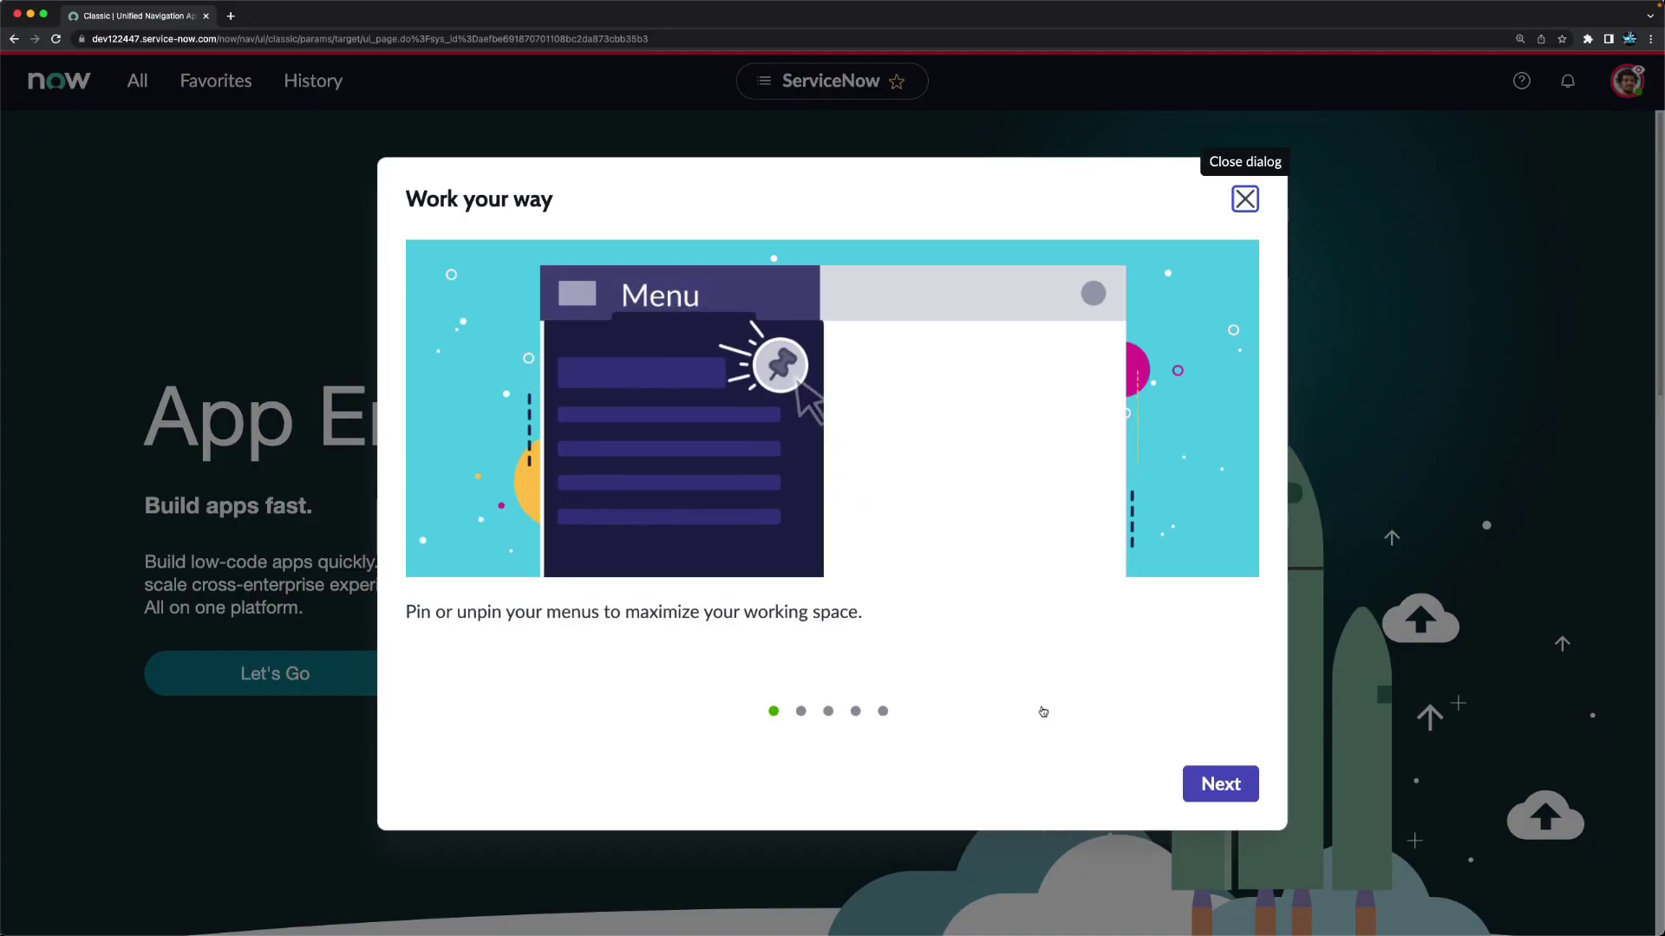
- Dismiss the onboarding tour and end the current impersonation from the profile menu
{"action": "left_click", "coordinate": [1247, 199]}
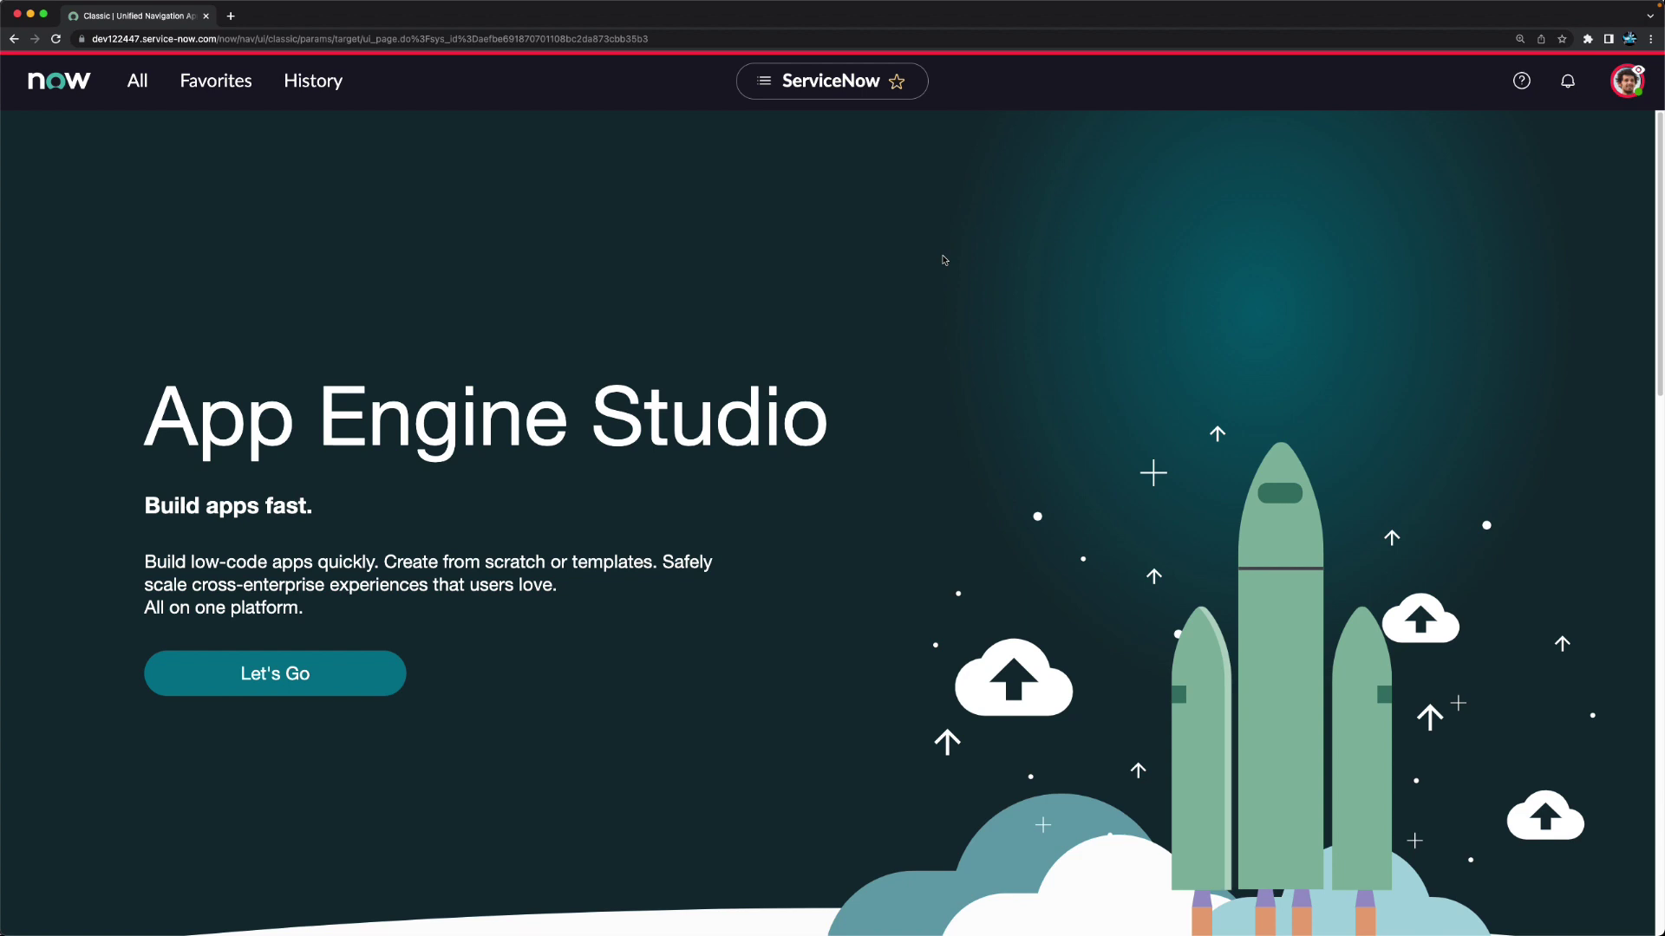
{"action": "left_click", "coordinate": [1627, 81]}
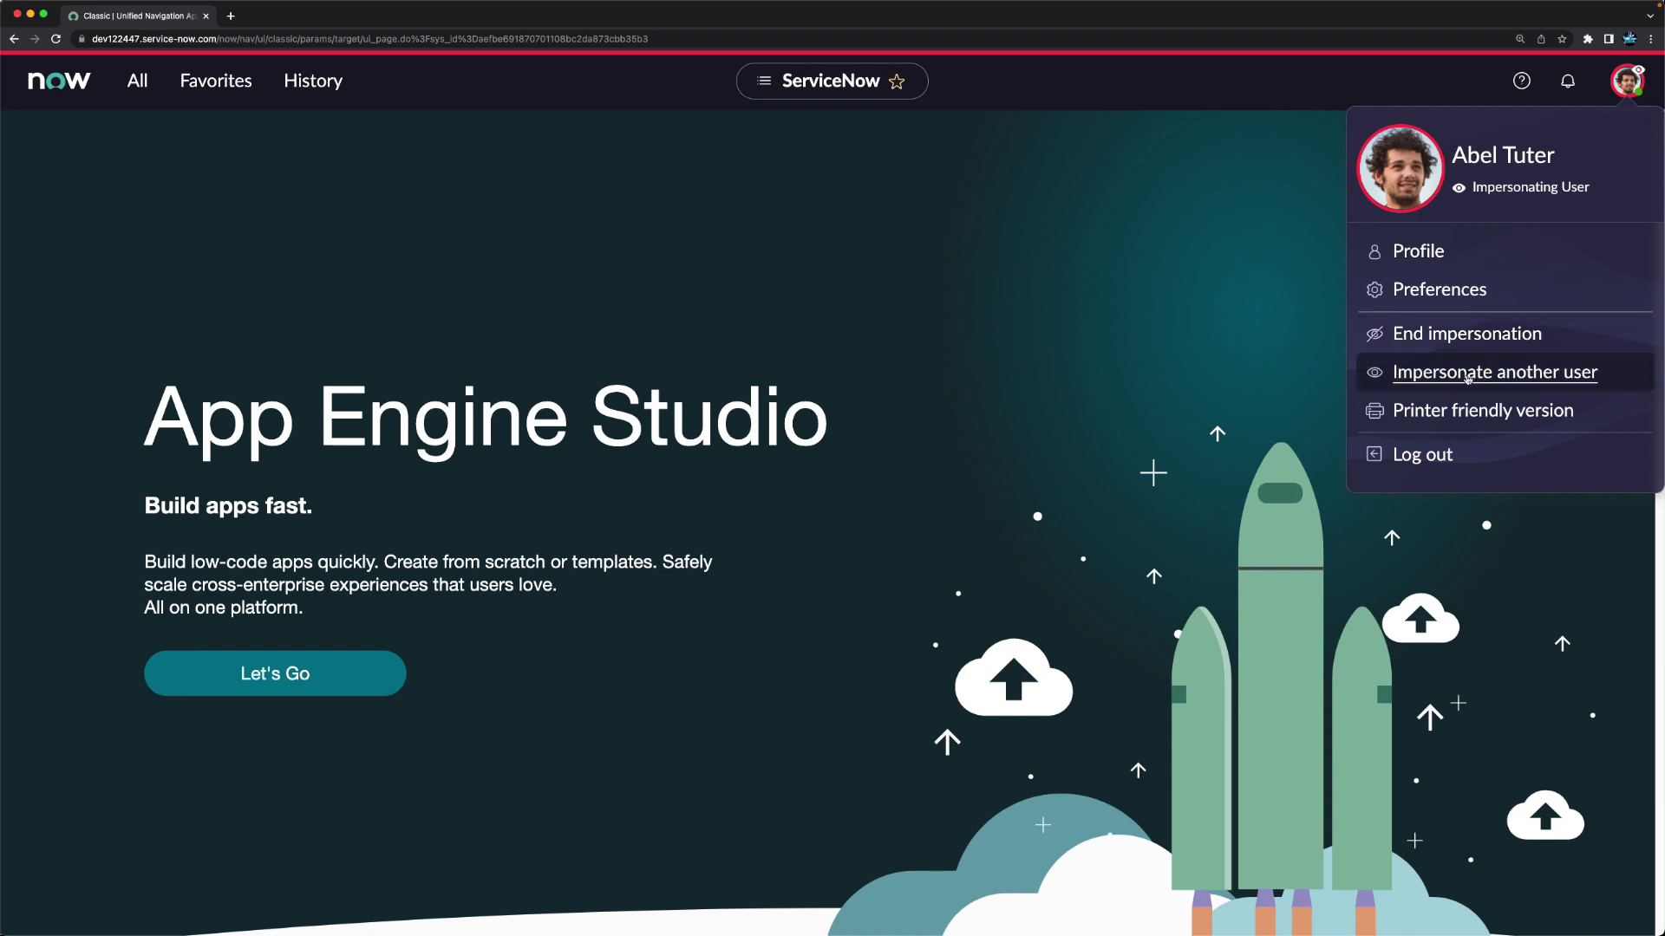
{"action": "left_click", "coordinate": [1471, 373]}
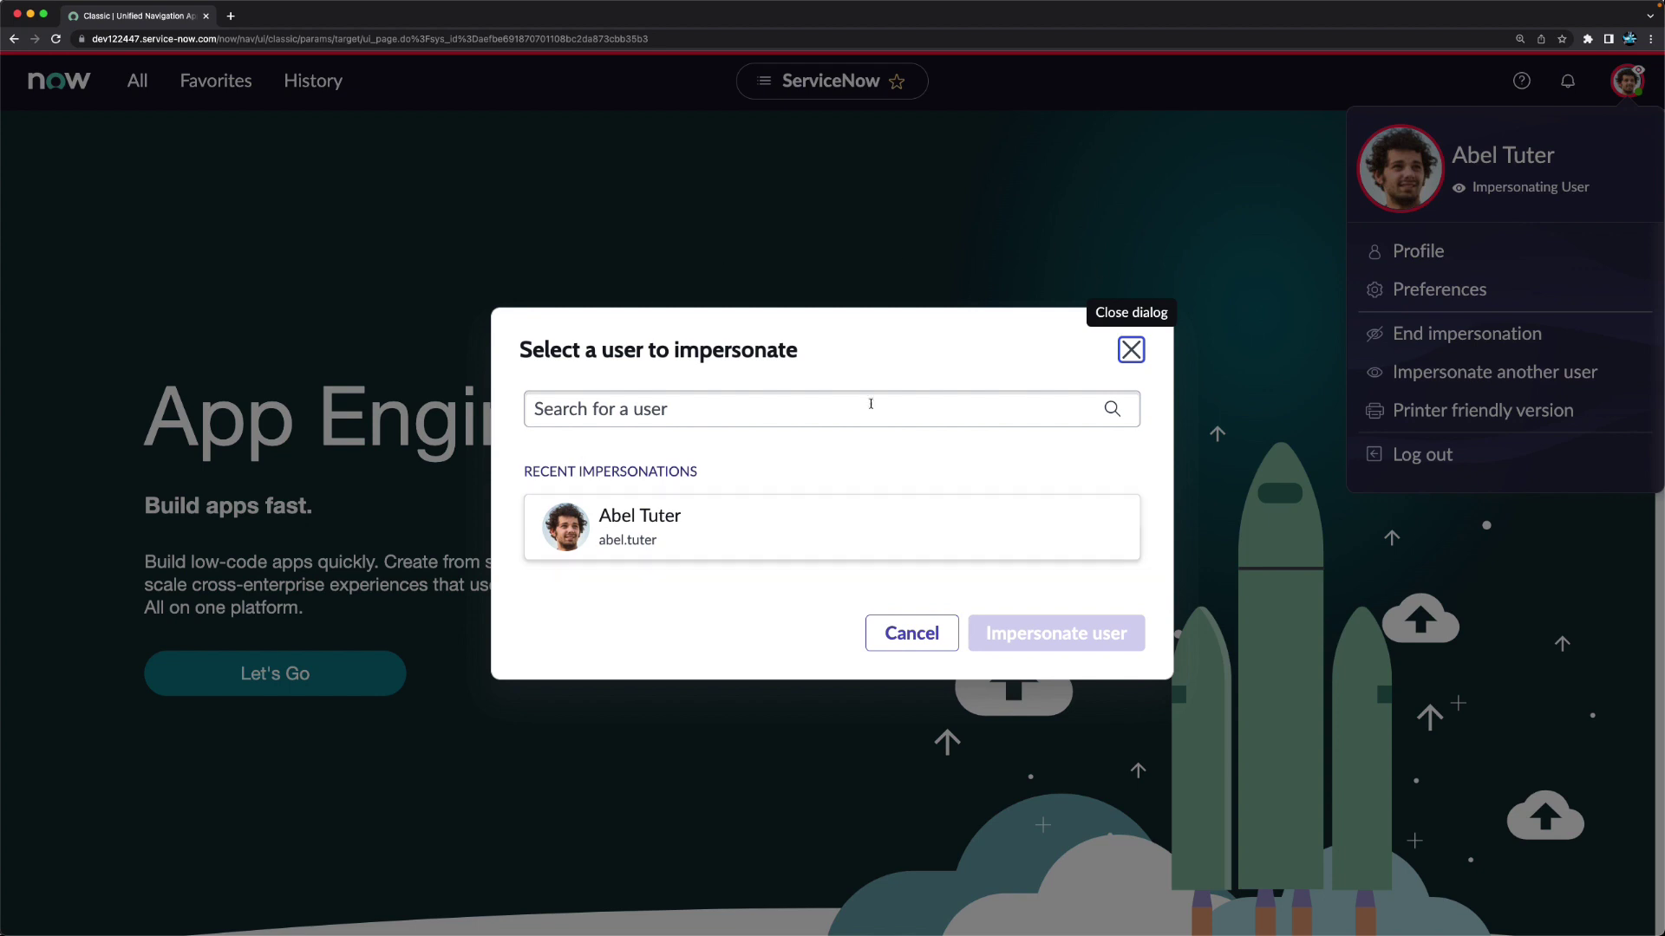
{"action": "left_click", "coordinate": [1131, 350]}
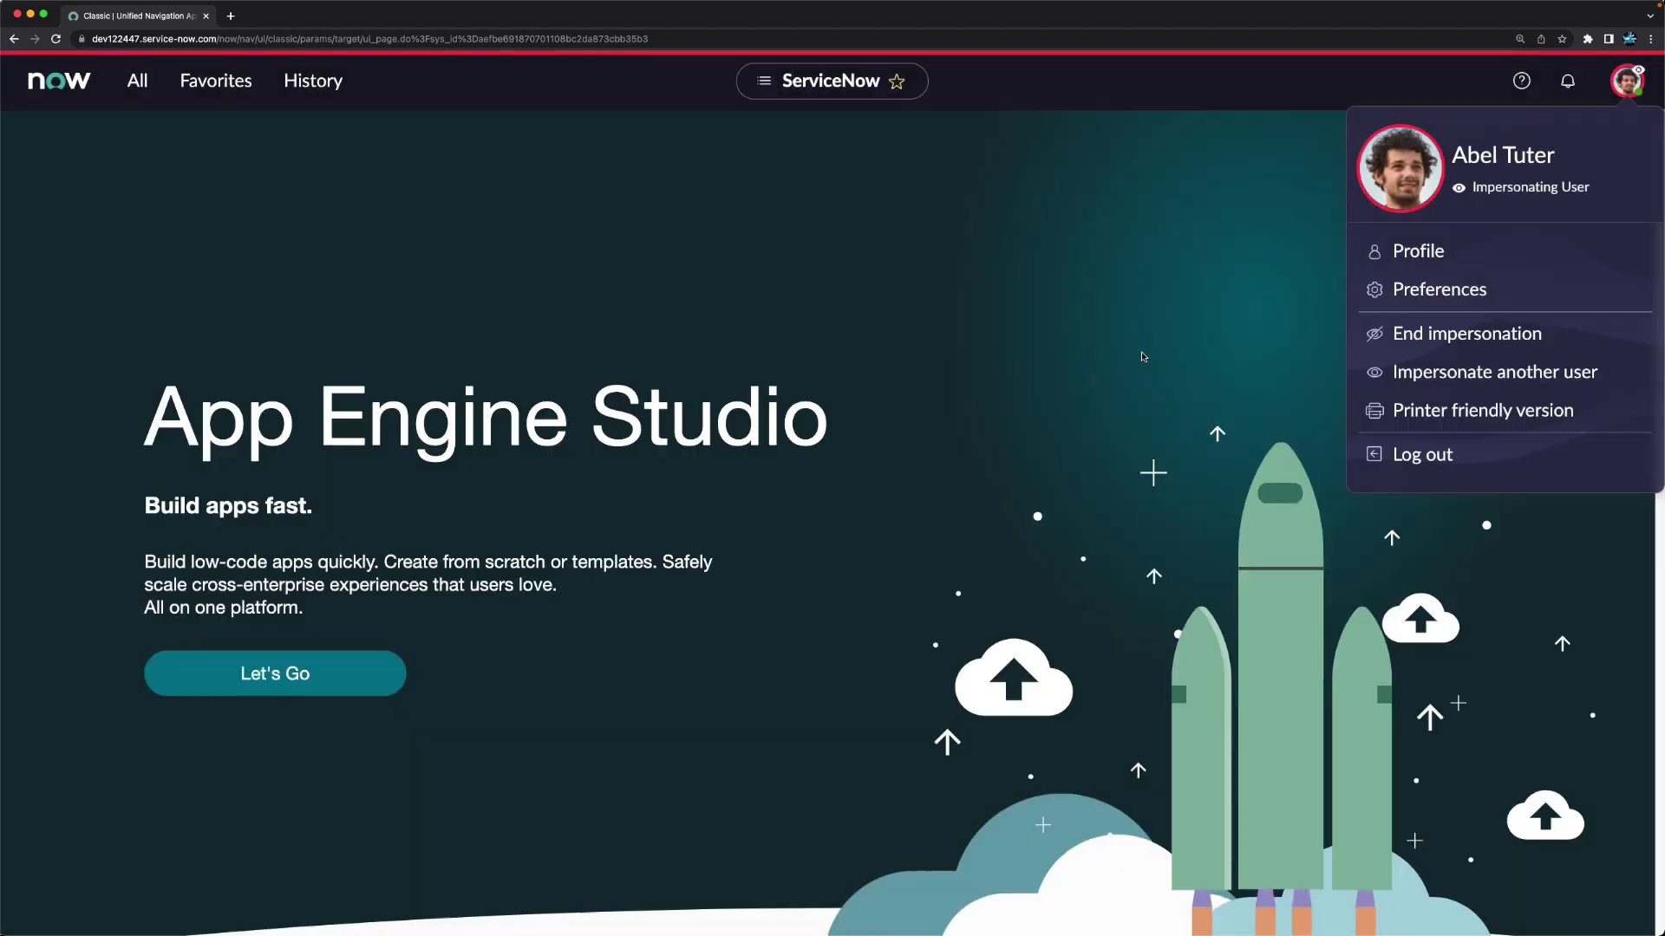
{"action": "left_click", "coordinate": [1468, 337]}
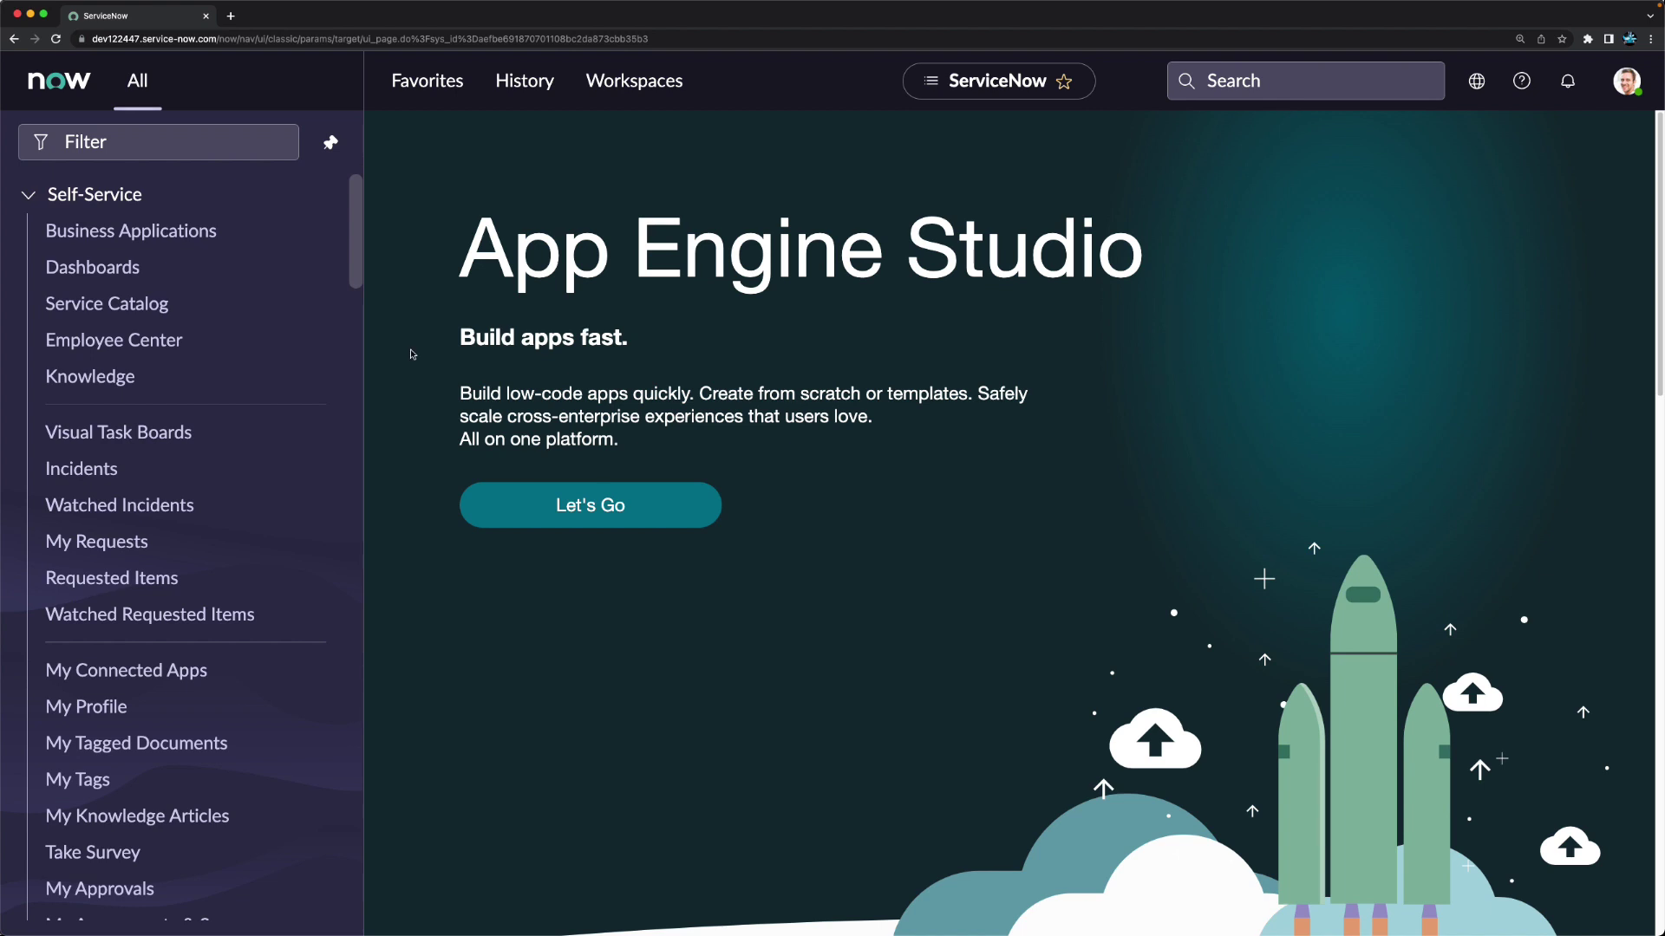
- Filter the application navigator for 'user admin'
{"action": "left_click", "coordinate": [216, 153]}
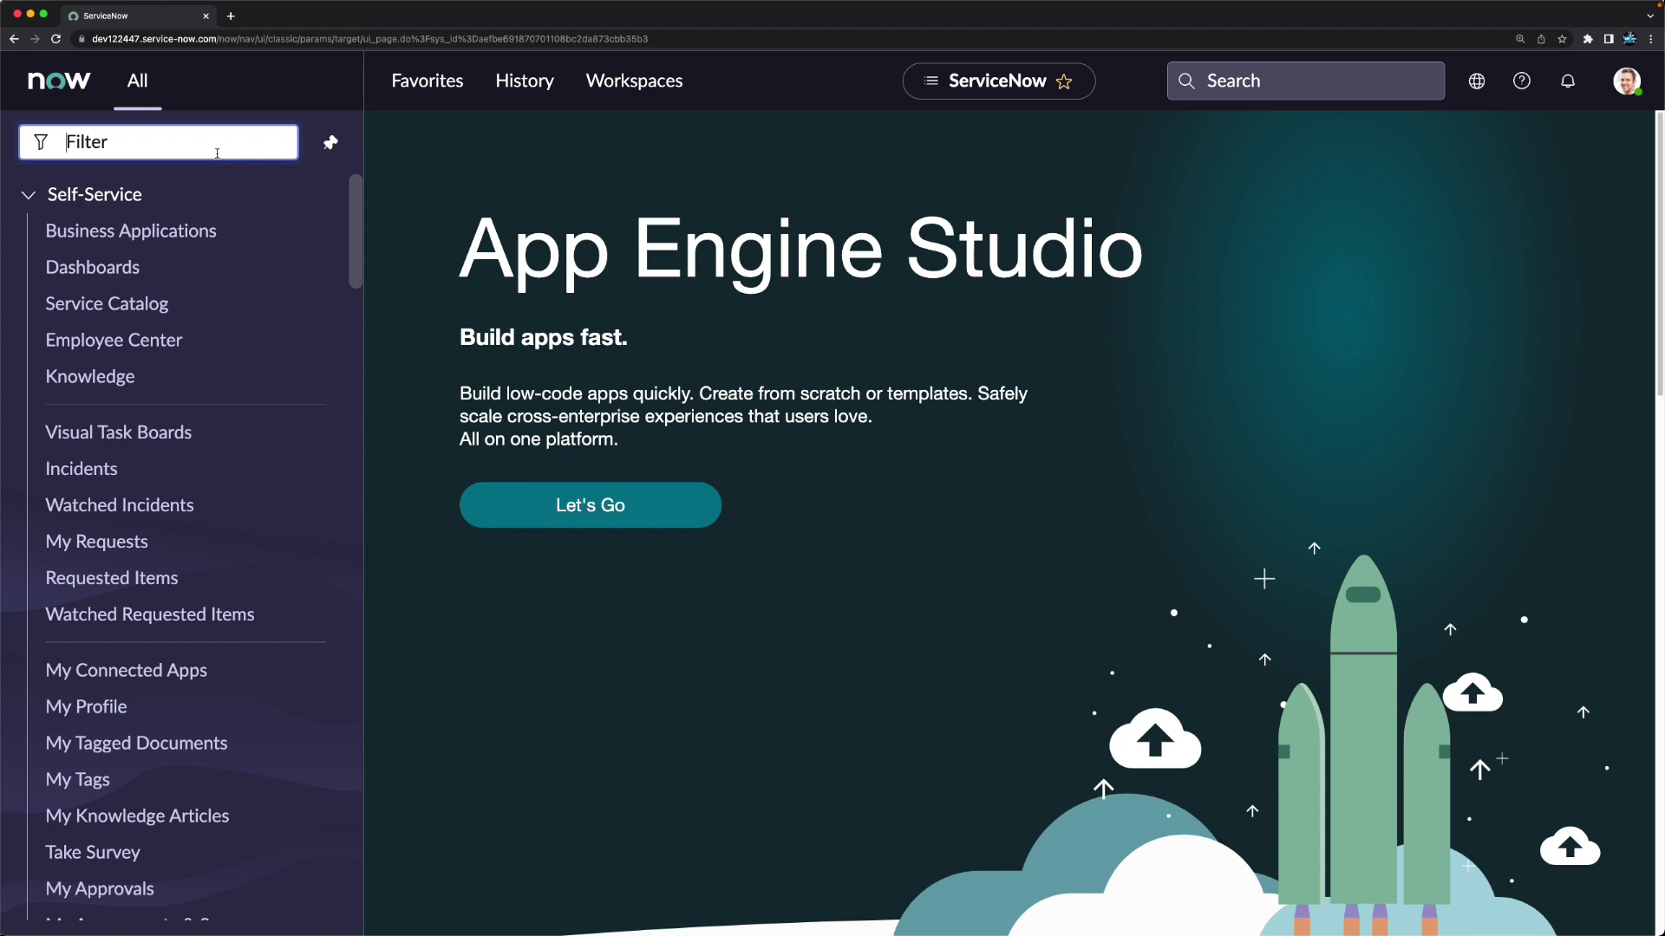
{"action": "type", "text": "im"}
{"action": "key", "text": "BackSpace"}
{"action": "key", "text": "BackSpace"}
{"action": "type", "text": "roesd"}
{"action": "key", "text": "BackSpace"}
{"action": "key", "text": "BackSpace"}
{"action": "key", "text": "BackSpace"}
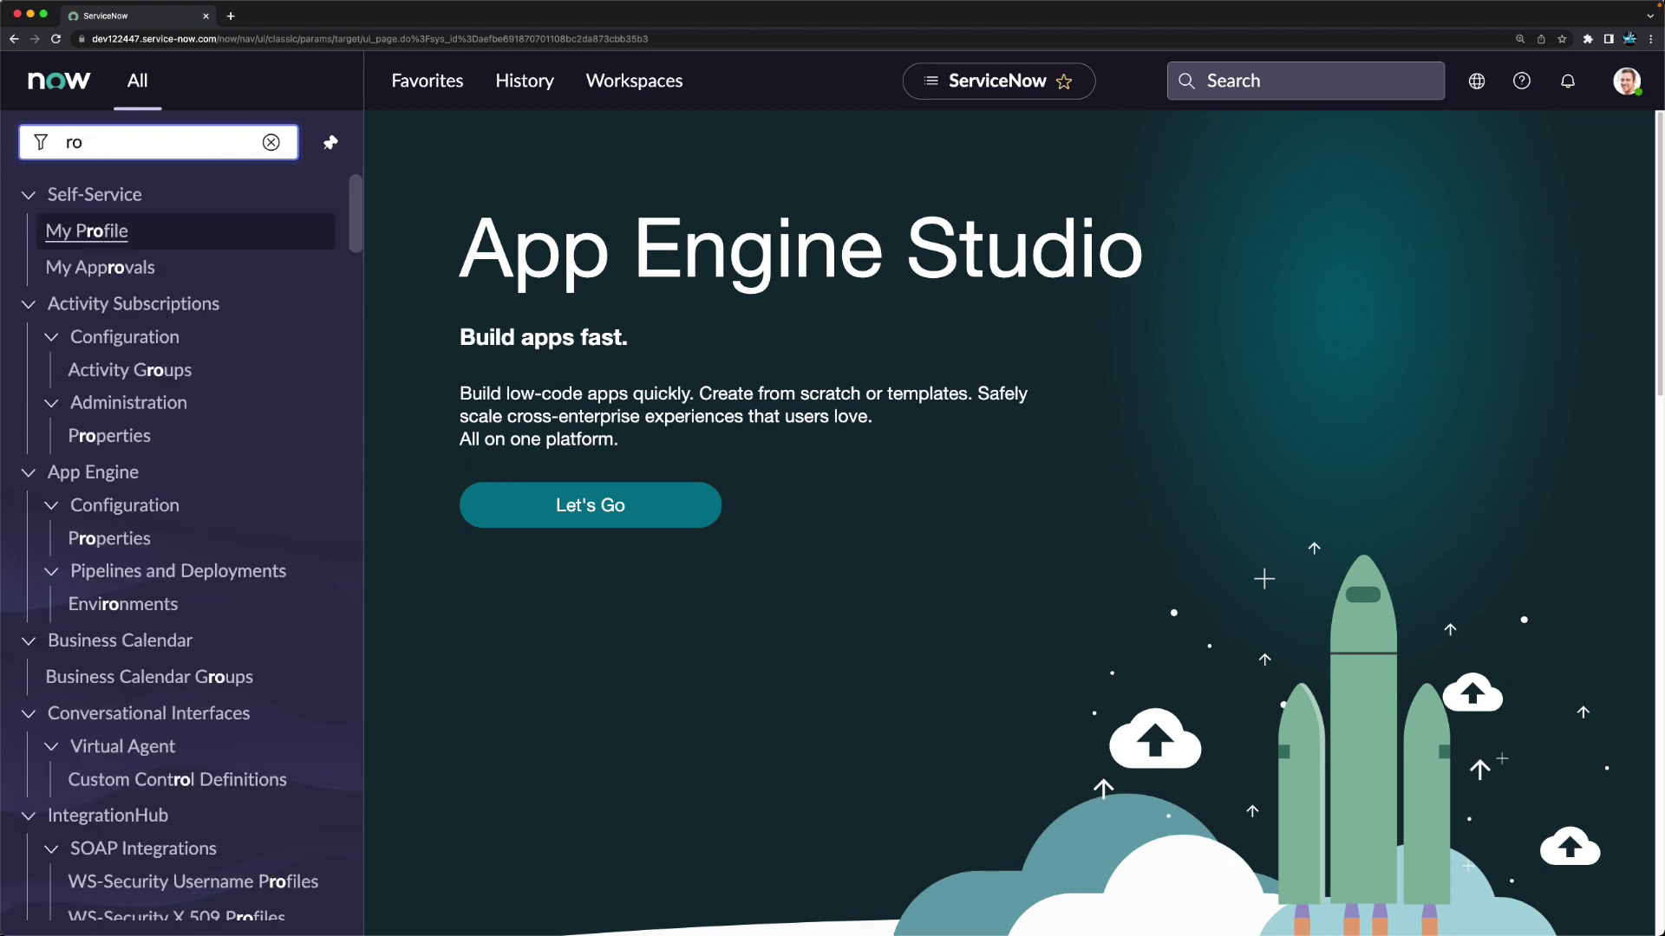
{"action": "type", "text": "om"}
{"action": "key", "text": "BackSpace"}
{"action": "key", "text": "BackSpace"}
{"action": "key", "text": "BackSpace"}
{"action": "key", "text": "BackSpace"}
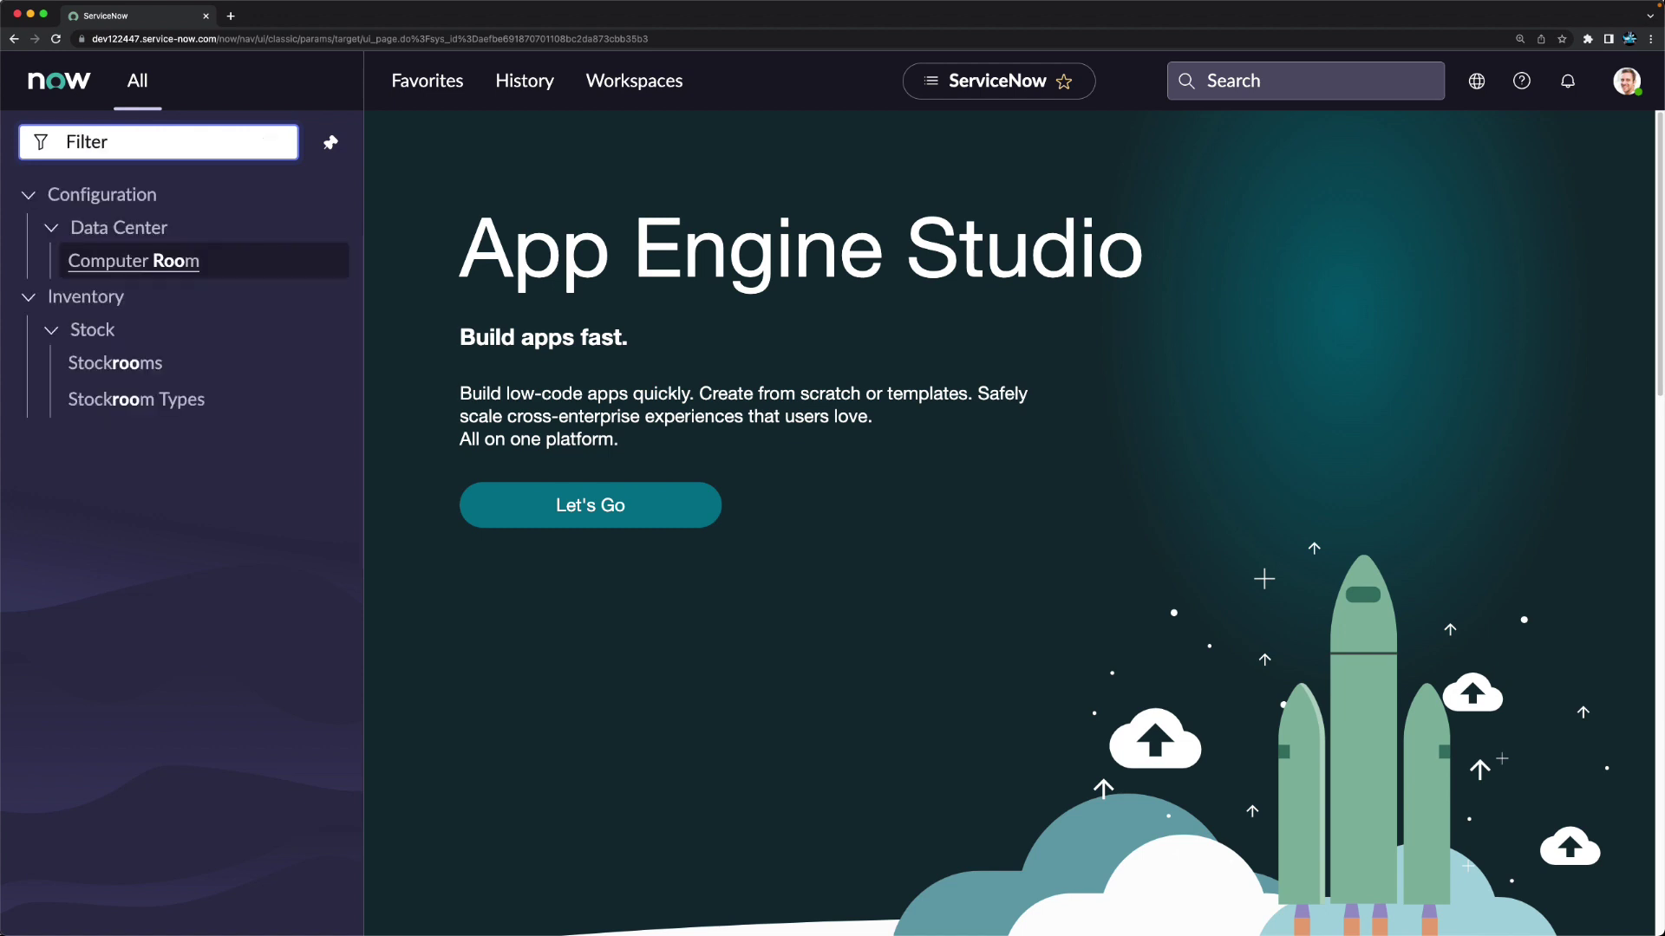
{"action": "type", "text": "userad"}
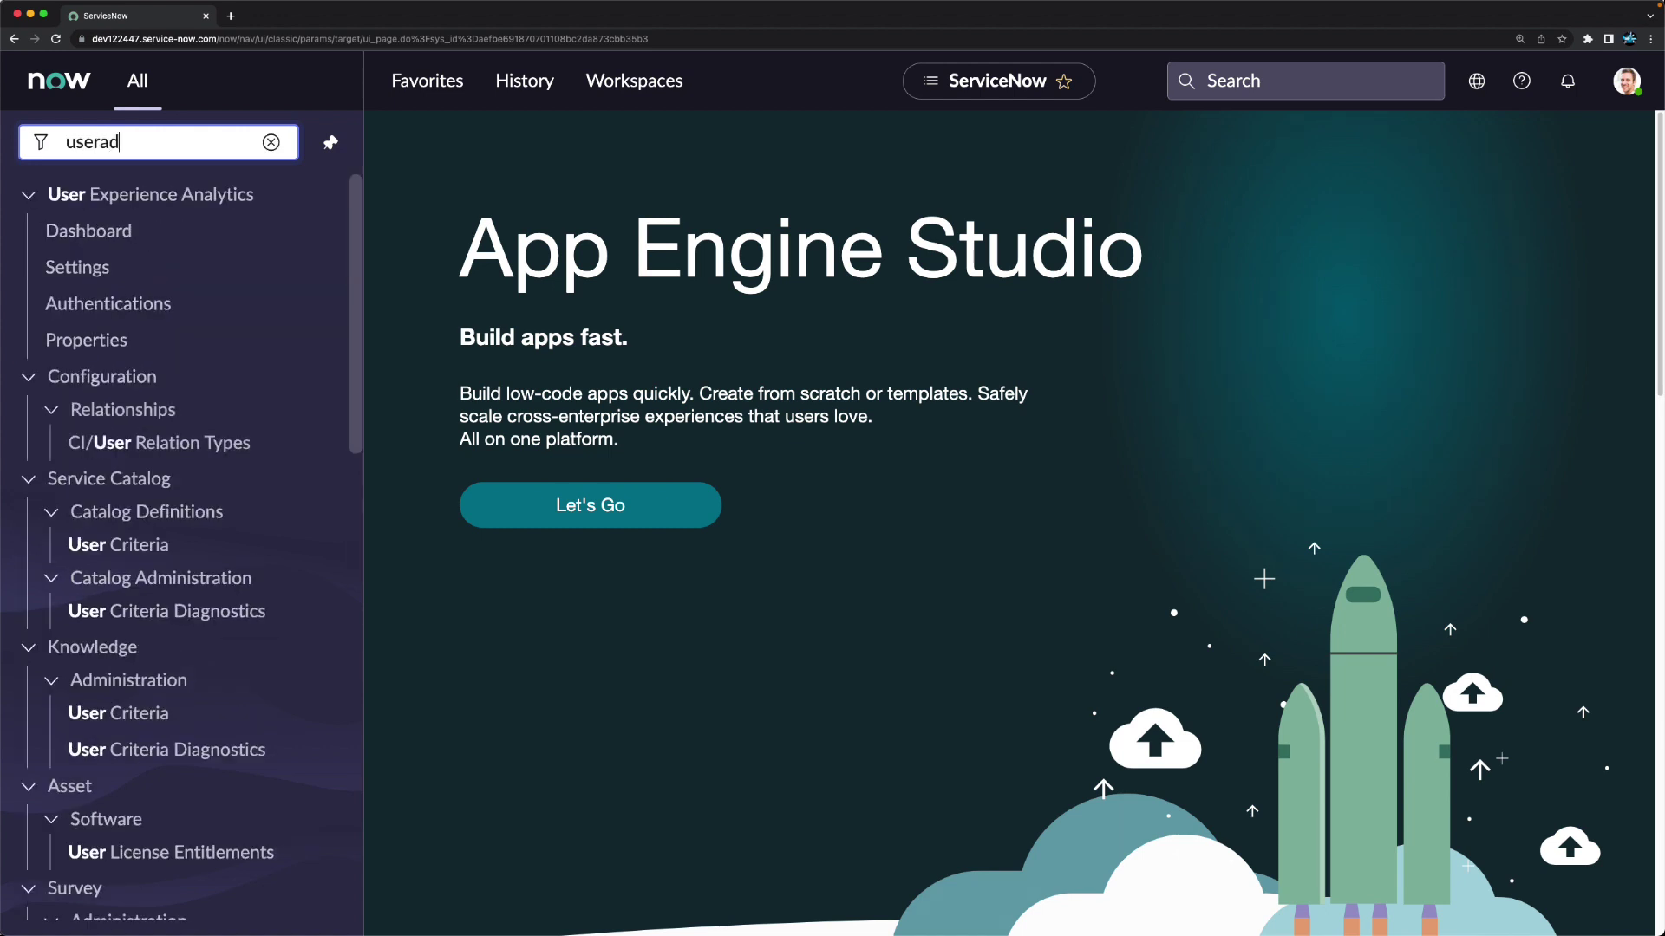
{"action": "key", "text": "BackSpace"}
{"action": "key", "text": "BackSpace"}
{"action": "type", "text": "ad,i"}
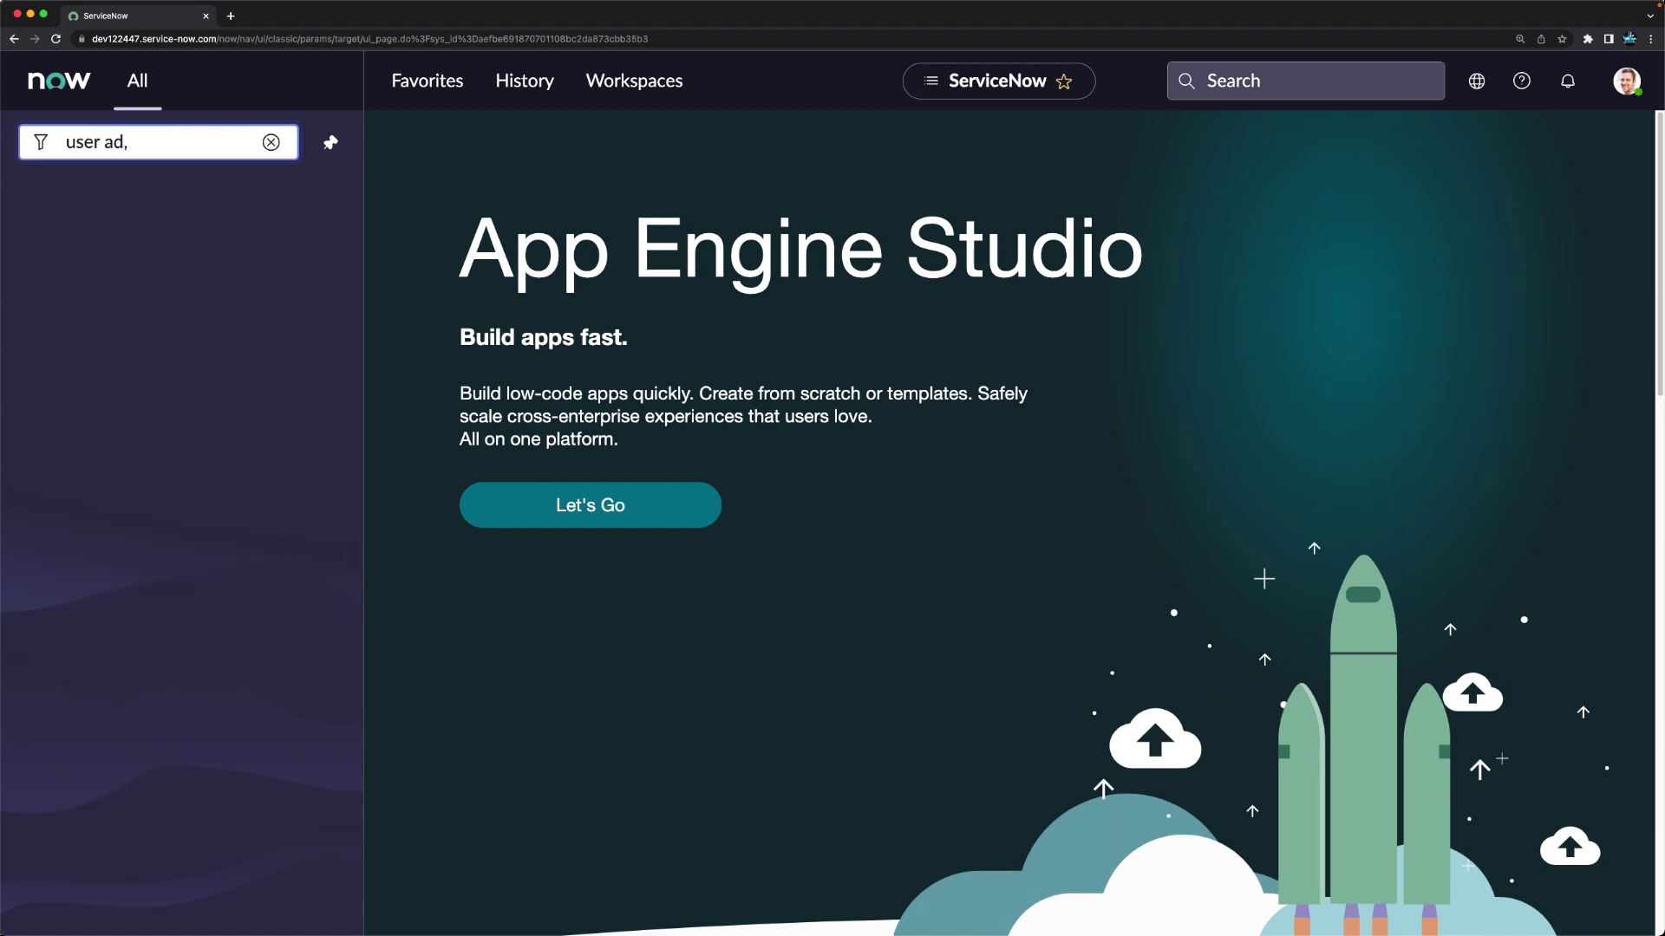
{"action": "key", "text": "BackSpace"}
{"action": "type", "text": ",mi"}
{"action": "key", "text": "BackSpace"}
{"action": "key", "text": "BackSpace"}
{"action": "key", "text": "BackSpace"}
{"action": "type", "text": "min"}
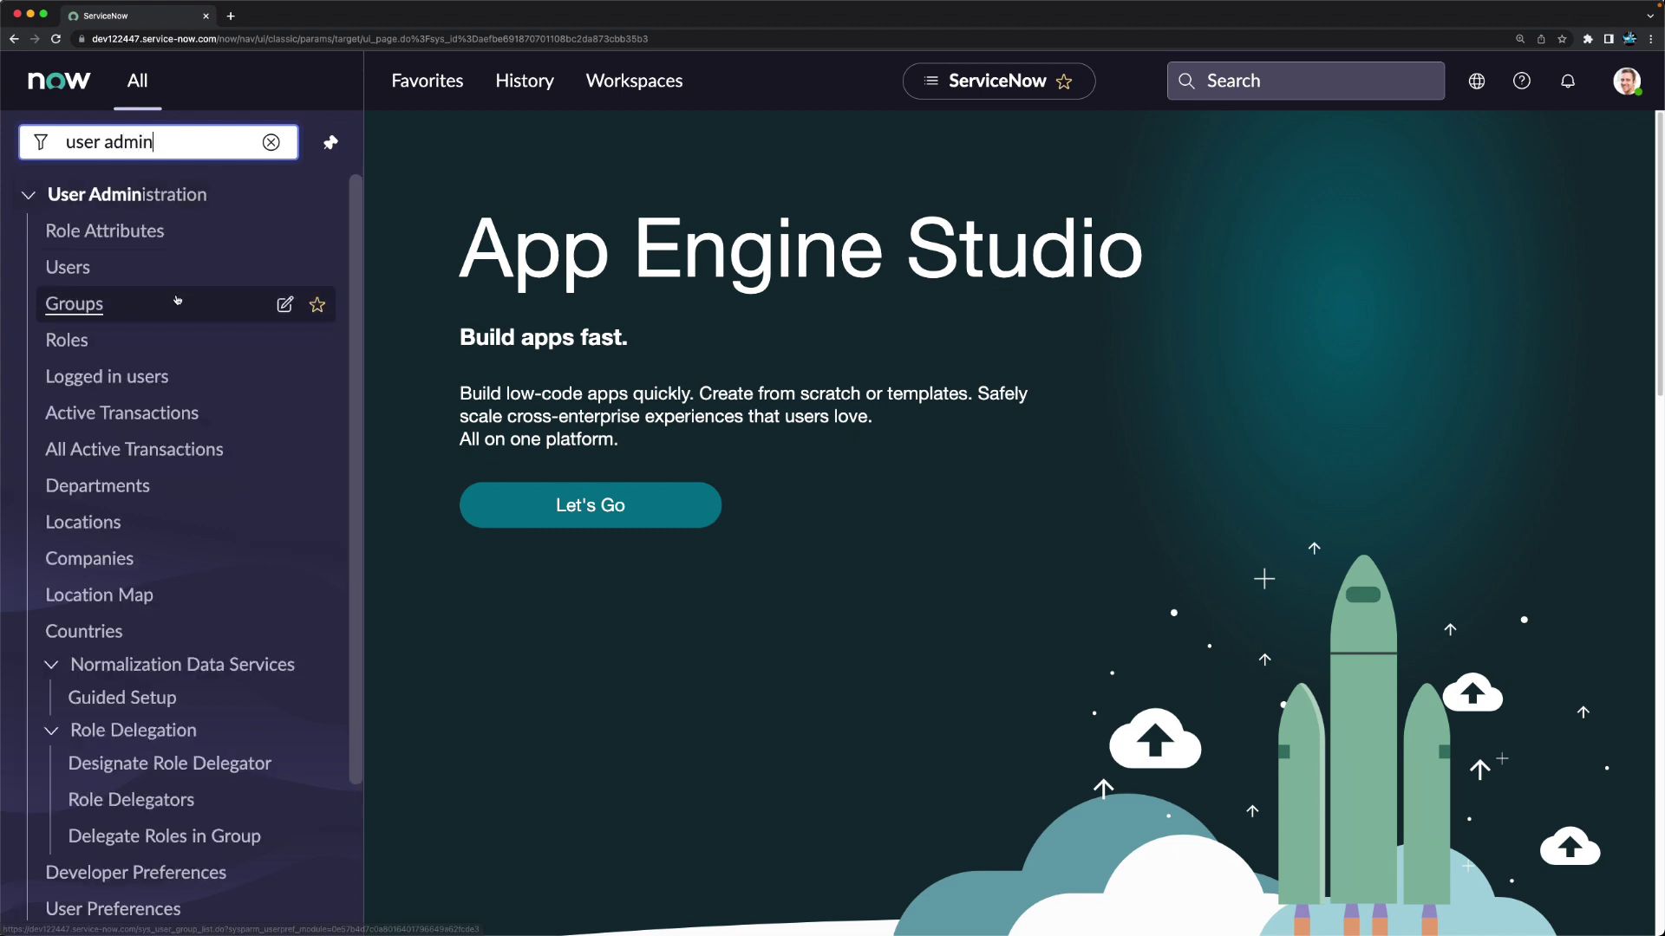
- Open the Roles list, filter names by '*imper', and open the impersonator role
{"action": "left_click", "coordinate": [69, 340]}
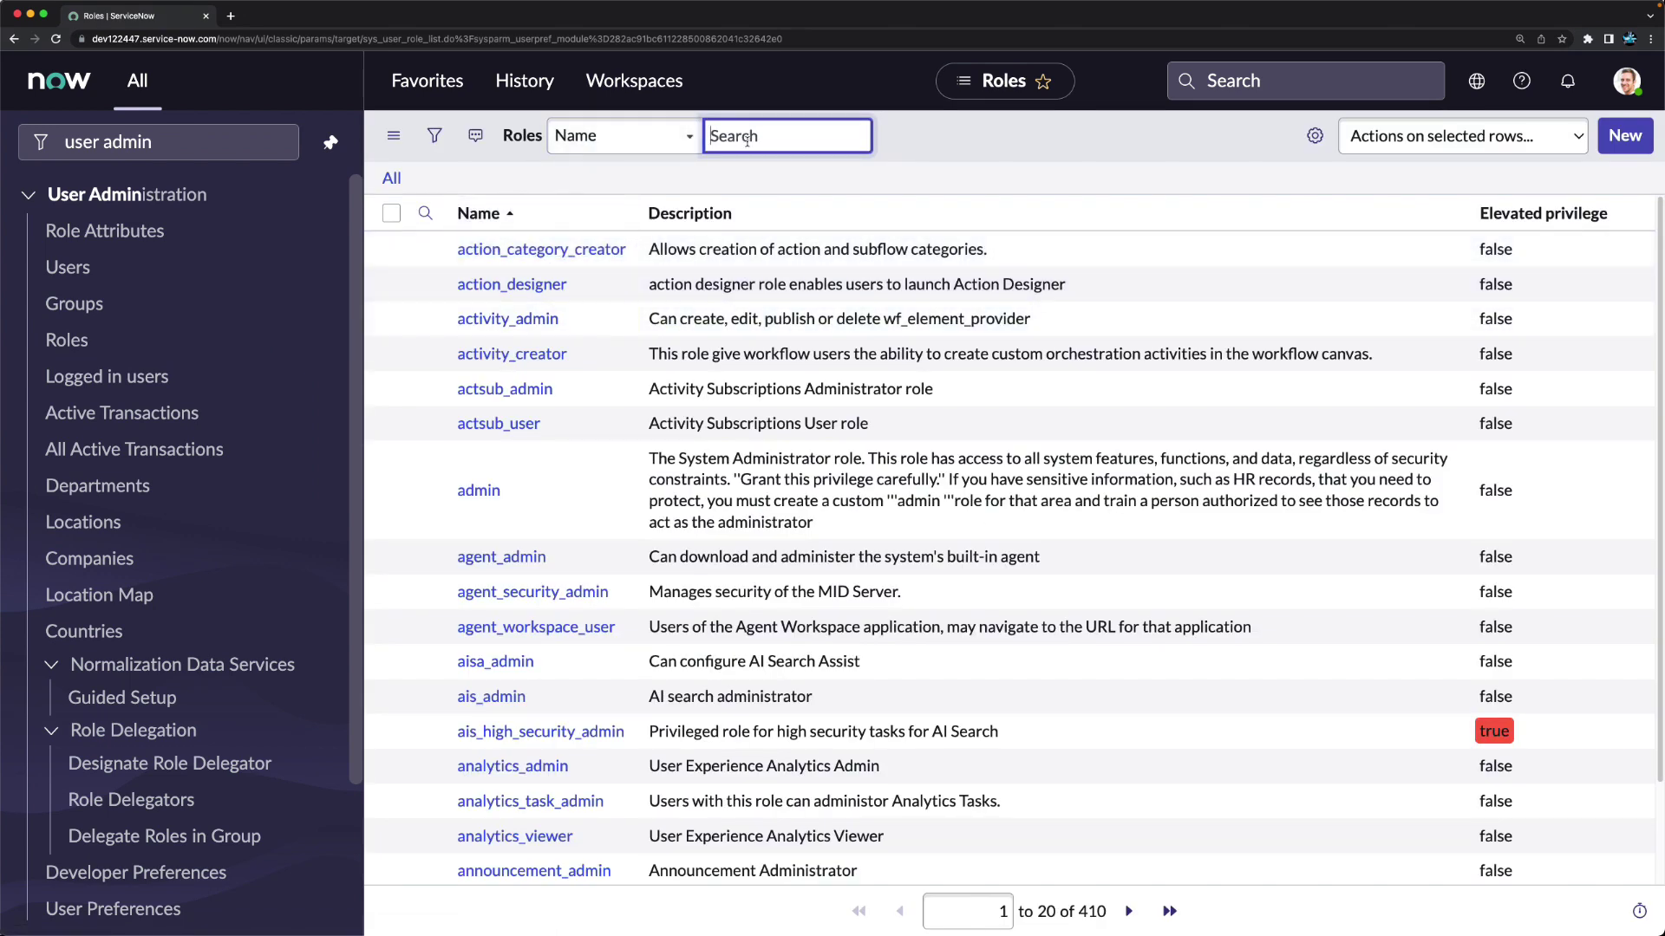
{"action": "type", "text": "*imper"}
{"action": "key", "text": "Return"}
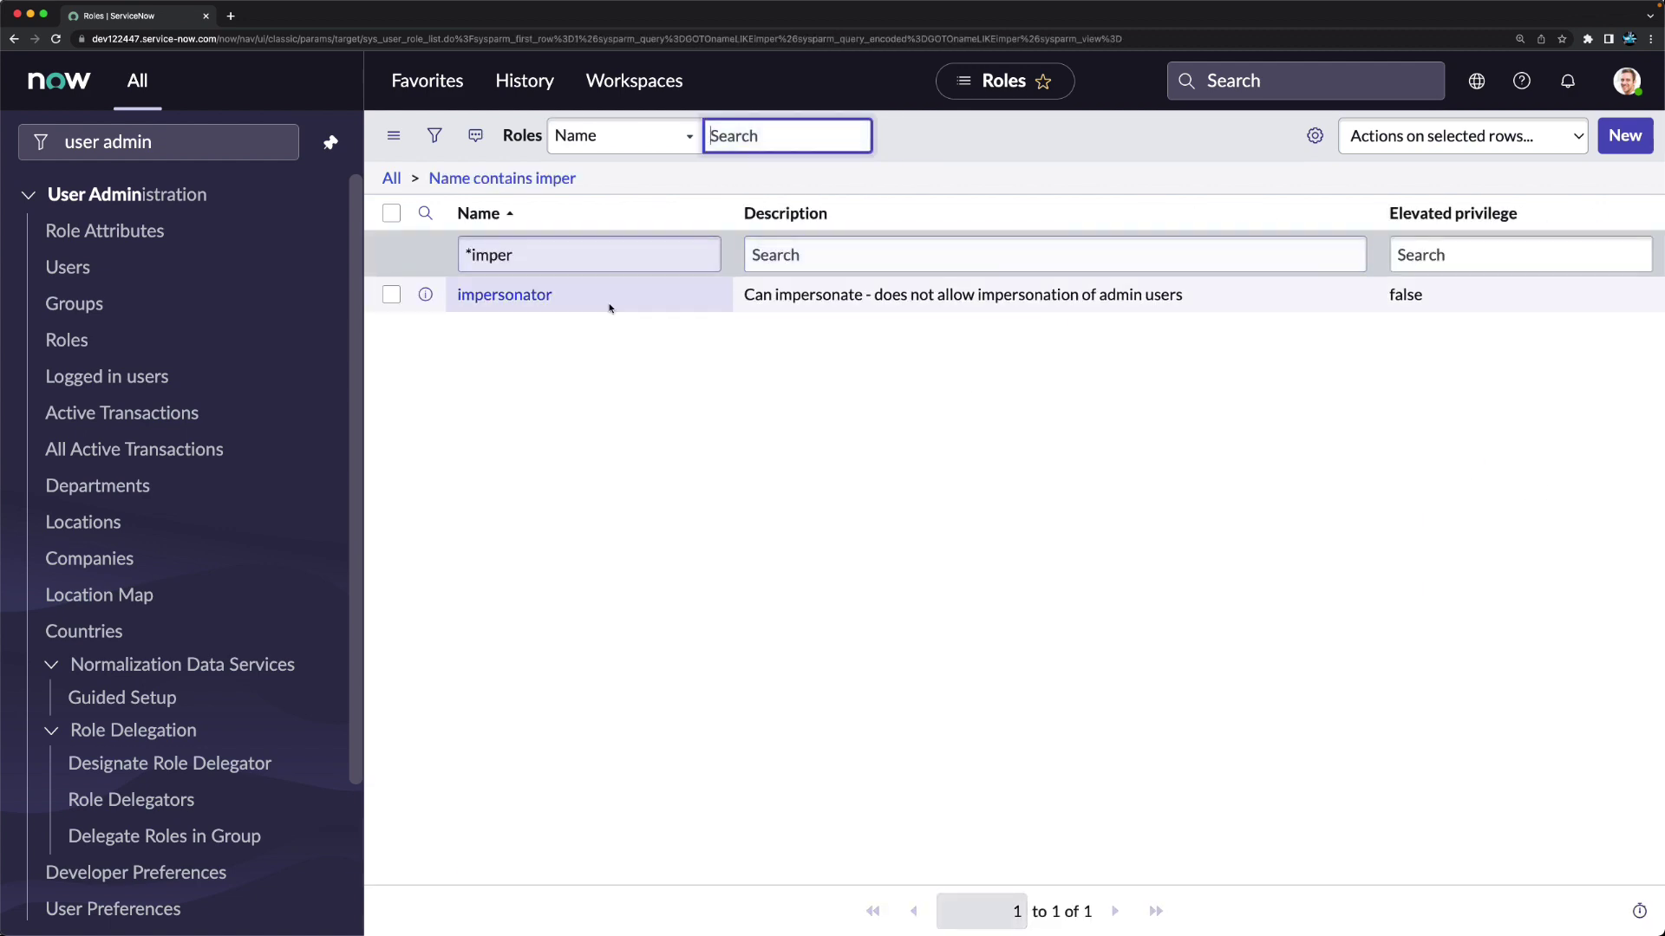
{"action": "left_click", "coordinate": [528, 297]}
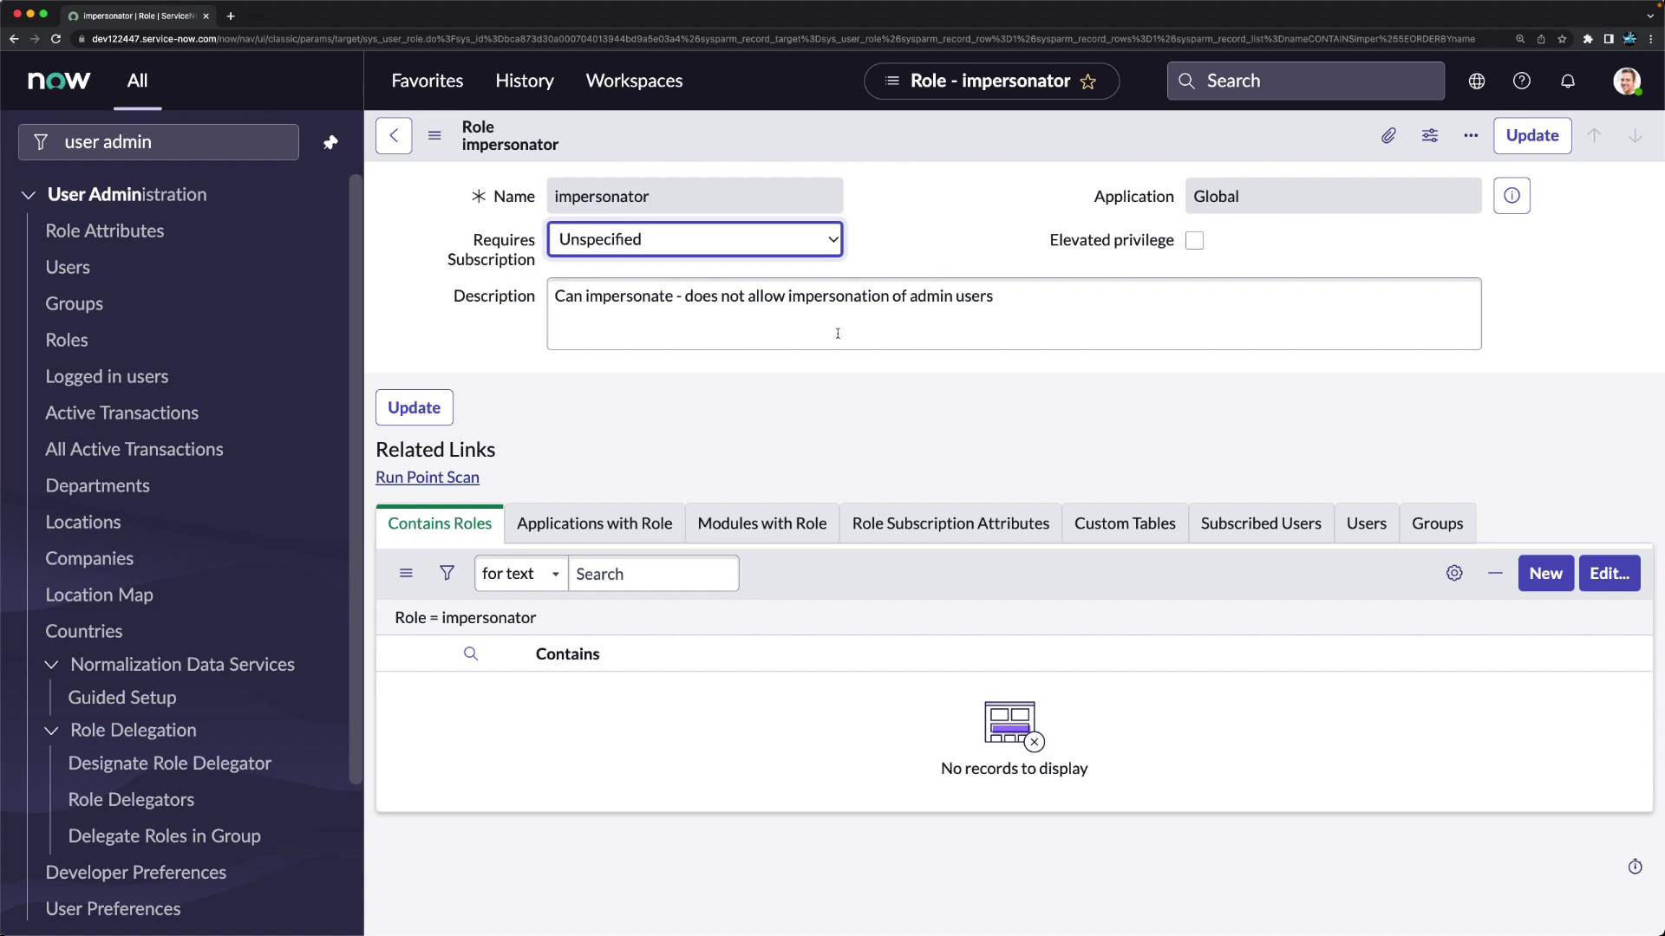
- Add Demo User to the impersonator role's Users list, searching 'demo', and save
{"action": "left_click", "coordinate": [1367, 524]}
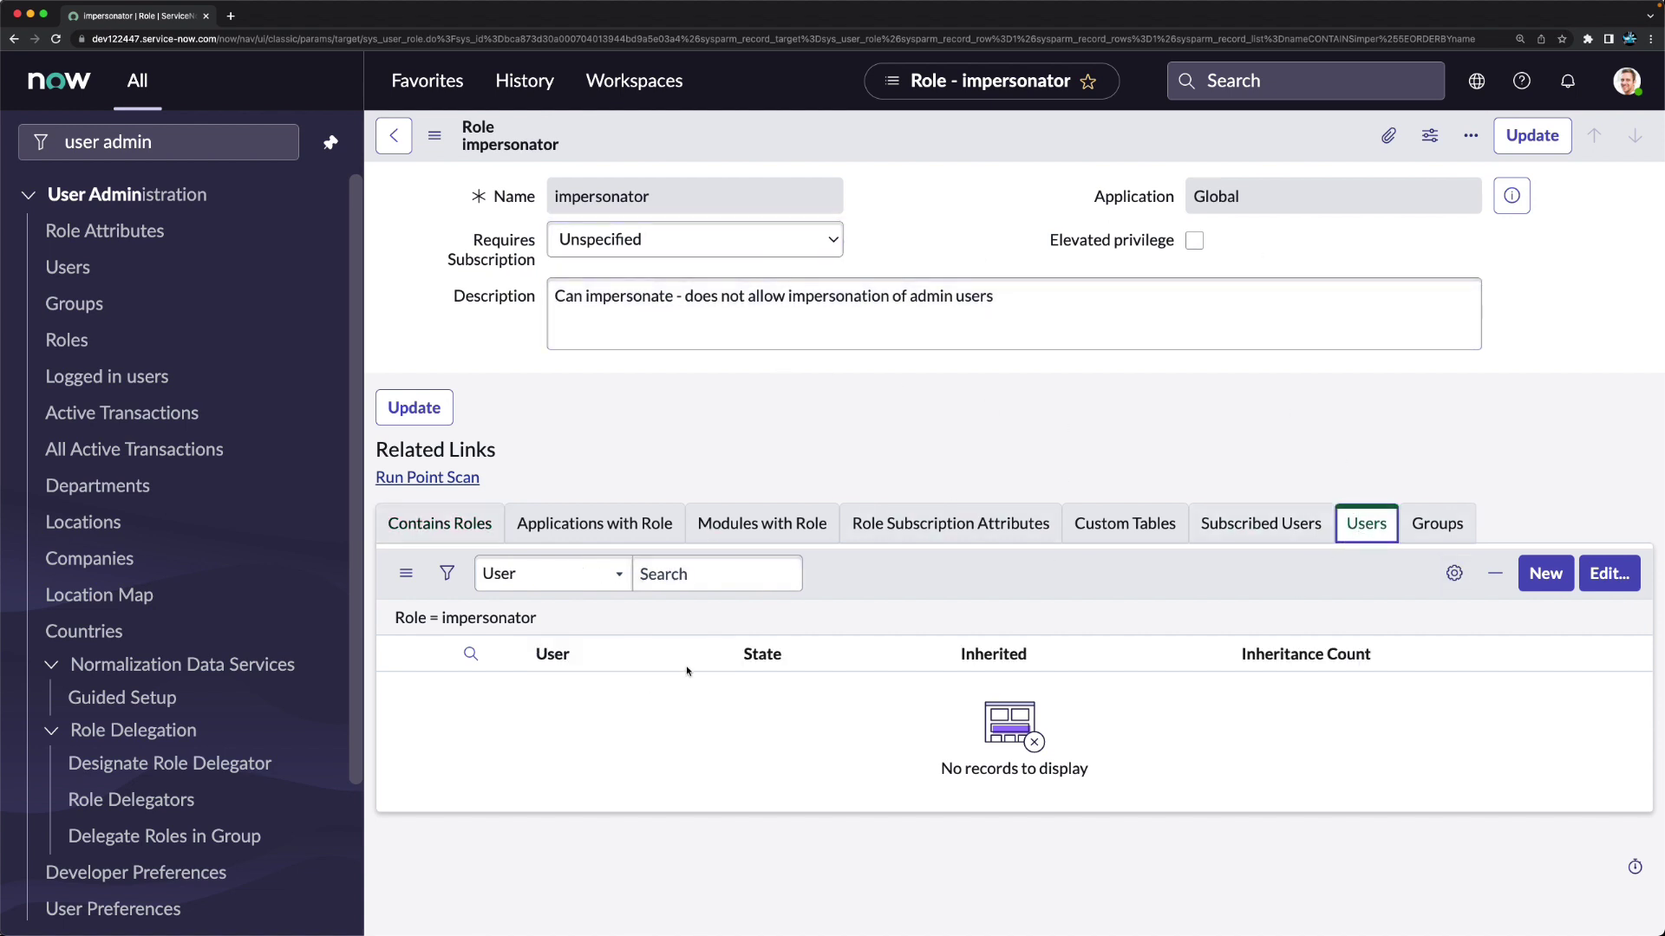
{"action": "left_click", "coordinate": [1607, 586]}
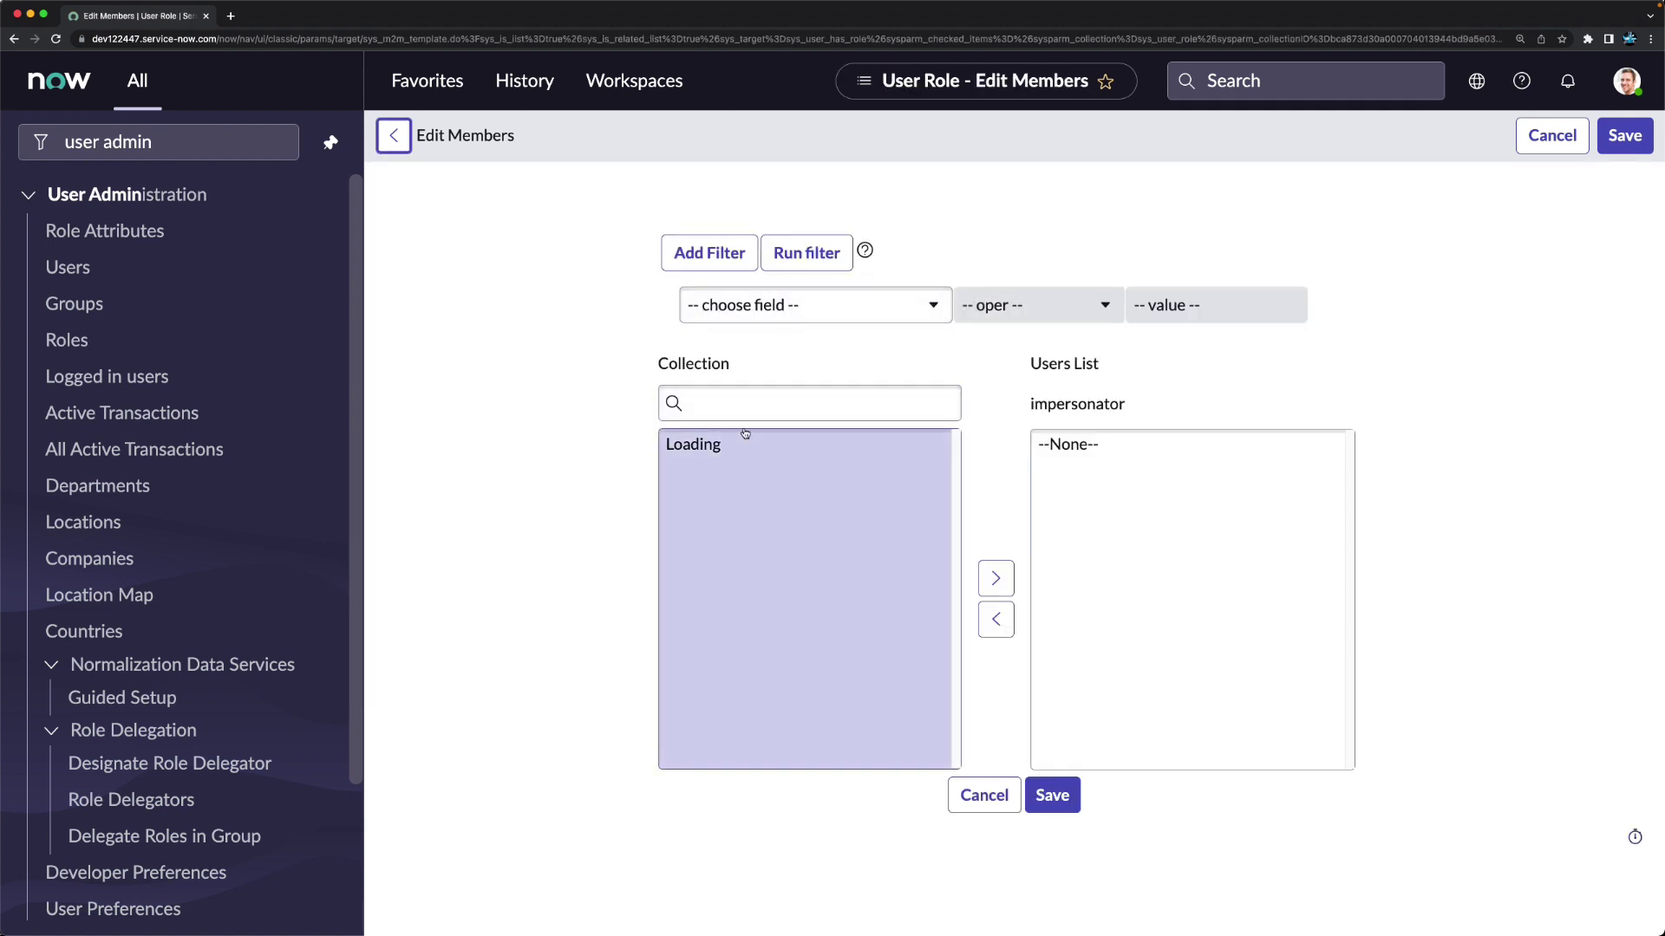
{"action": "left_click", "coordinate": [743, 403]}
{"action": "type", "text": "demo"}
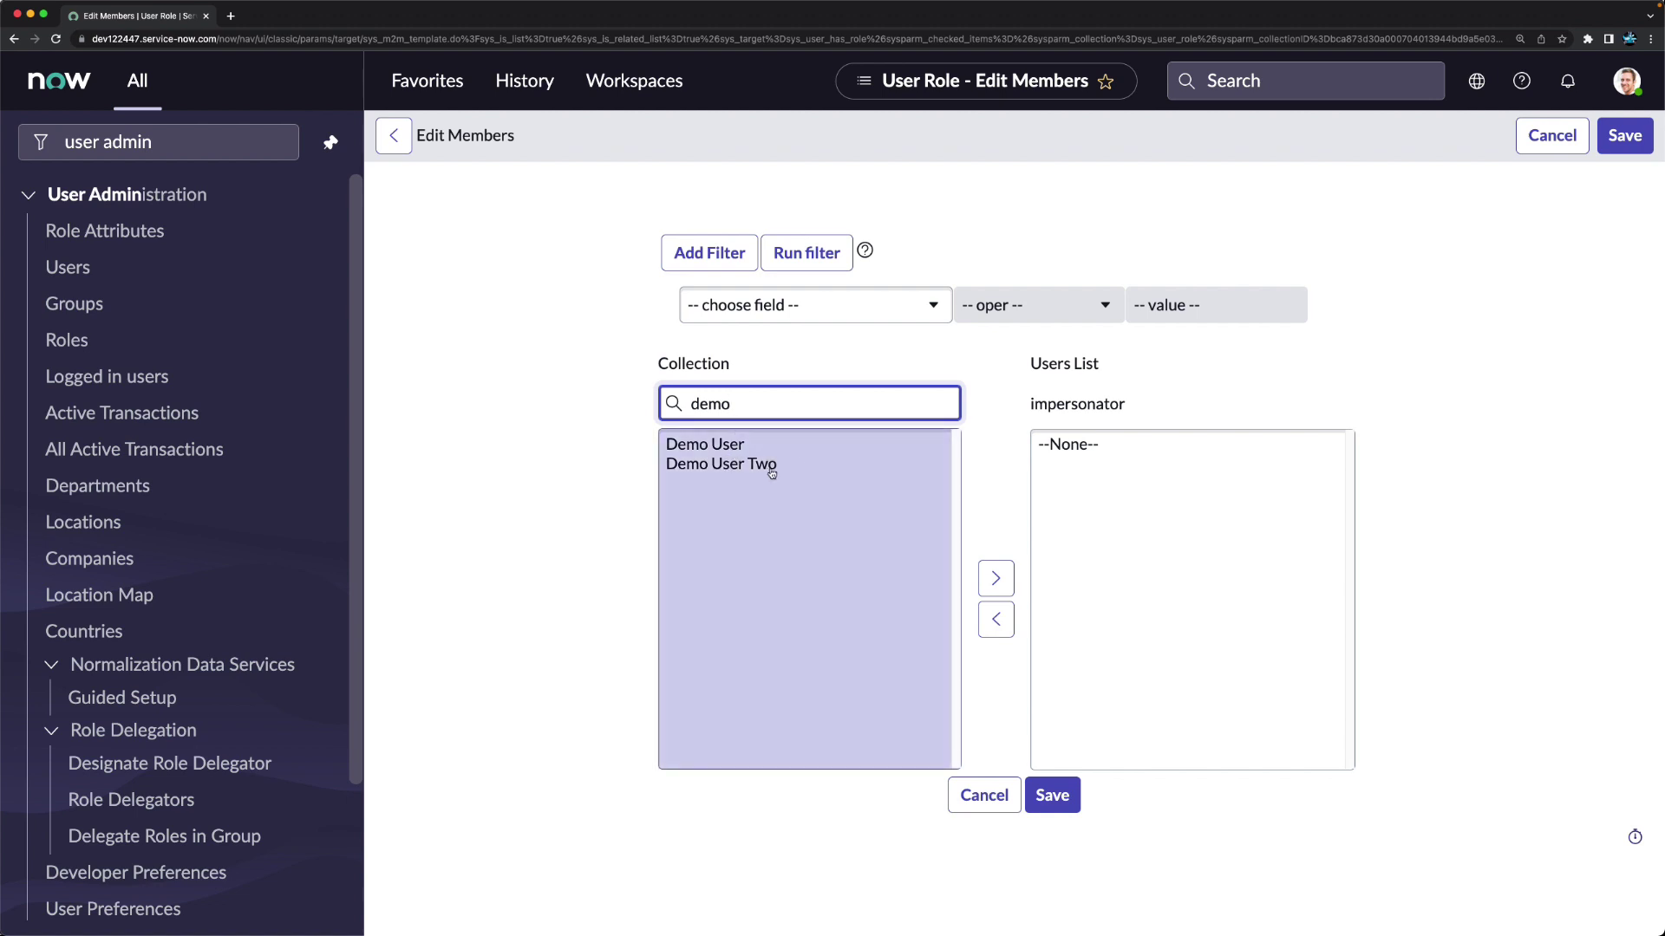
{"action": "left_click", "coordinate": [741, 444]}
{"action": "double_click", "coordinate": [783, 444]}
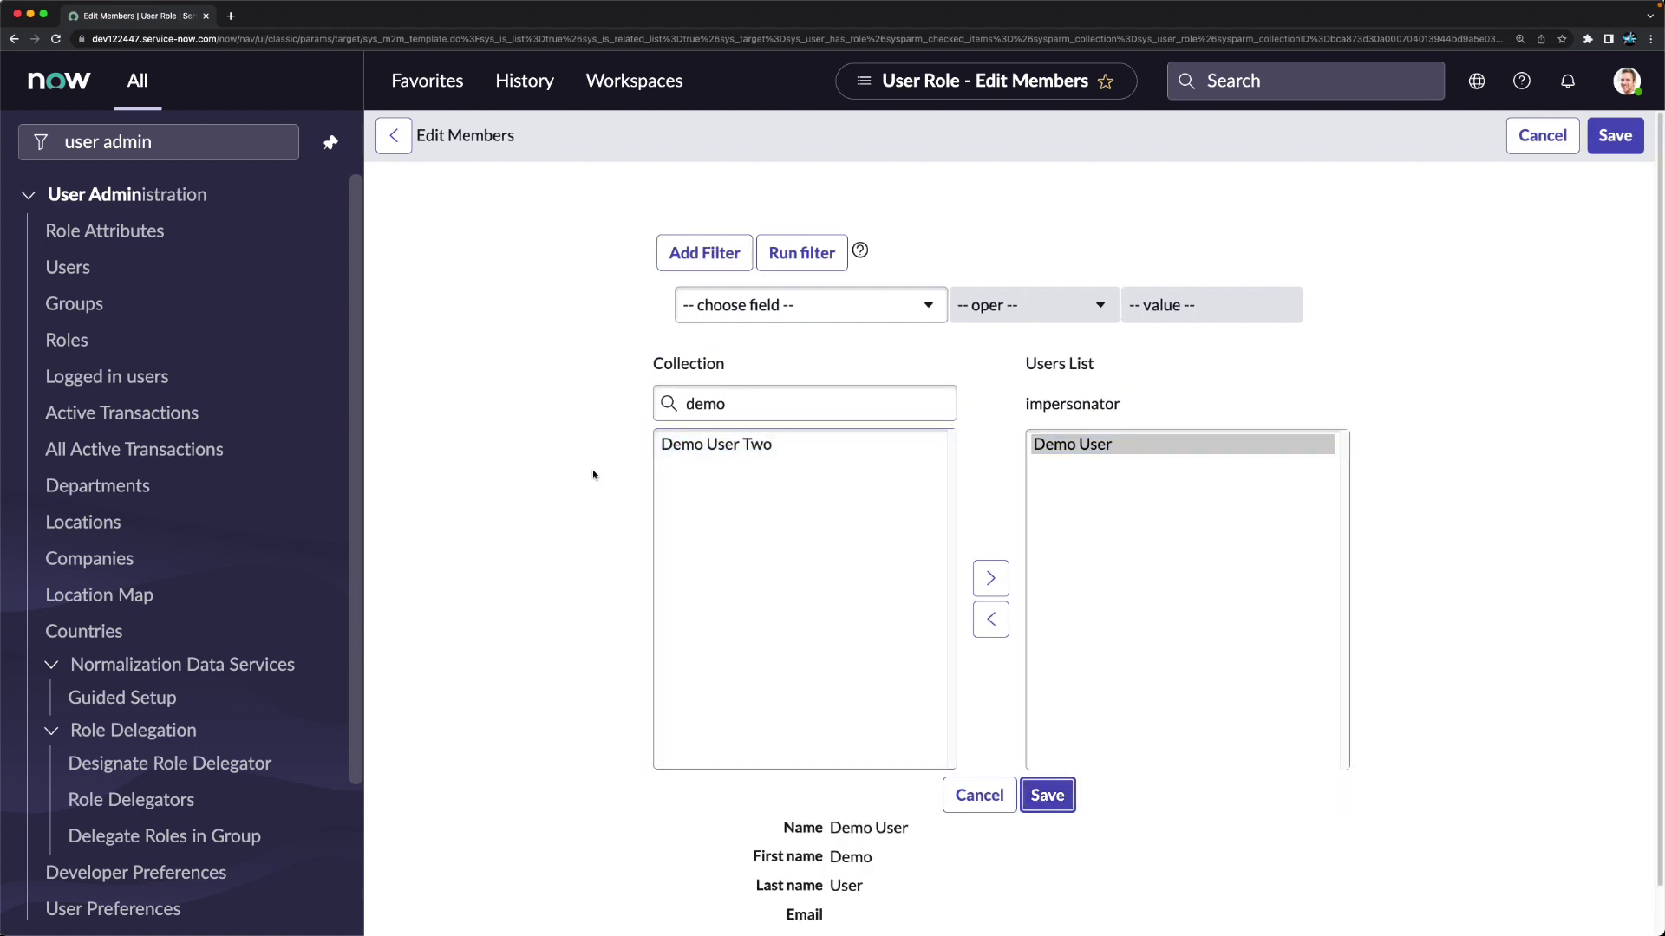
{"action": "key", "text": "Return"}
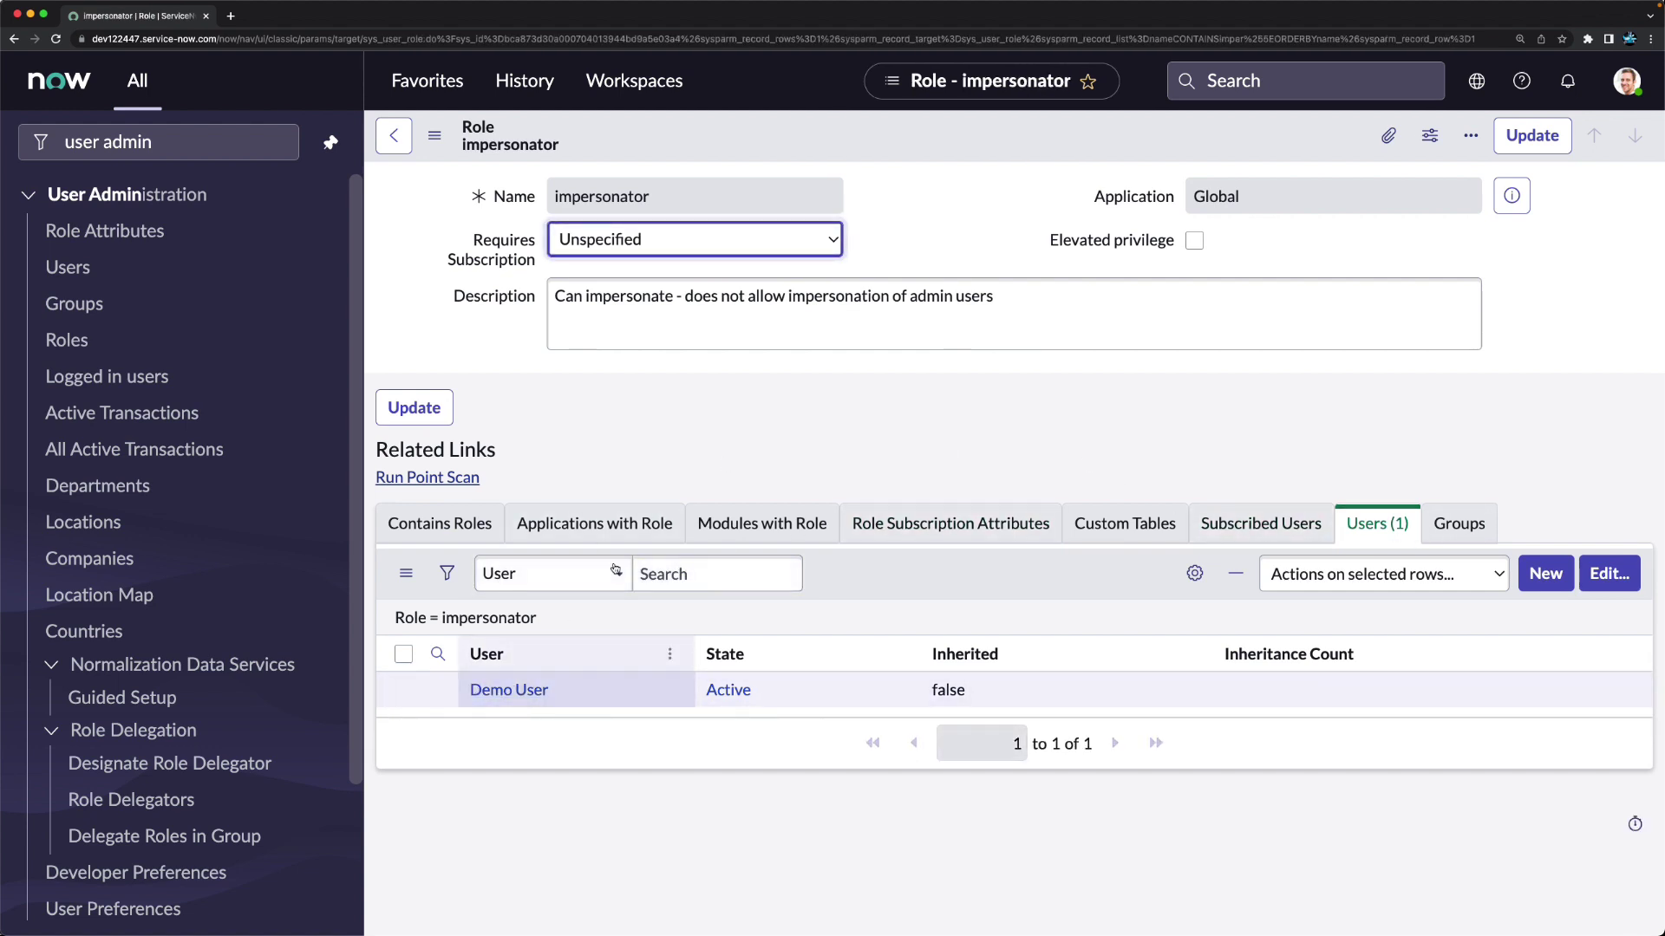
- Log out of the administrator account
{"action": "left_click", "coordinate": [940, 211]}
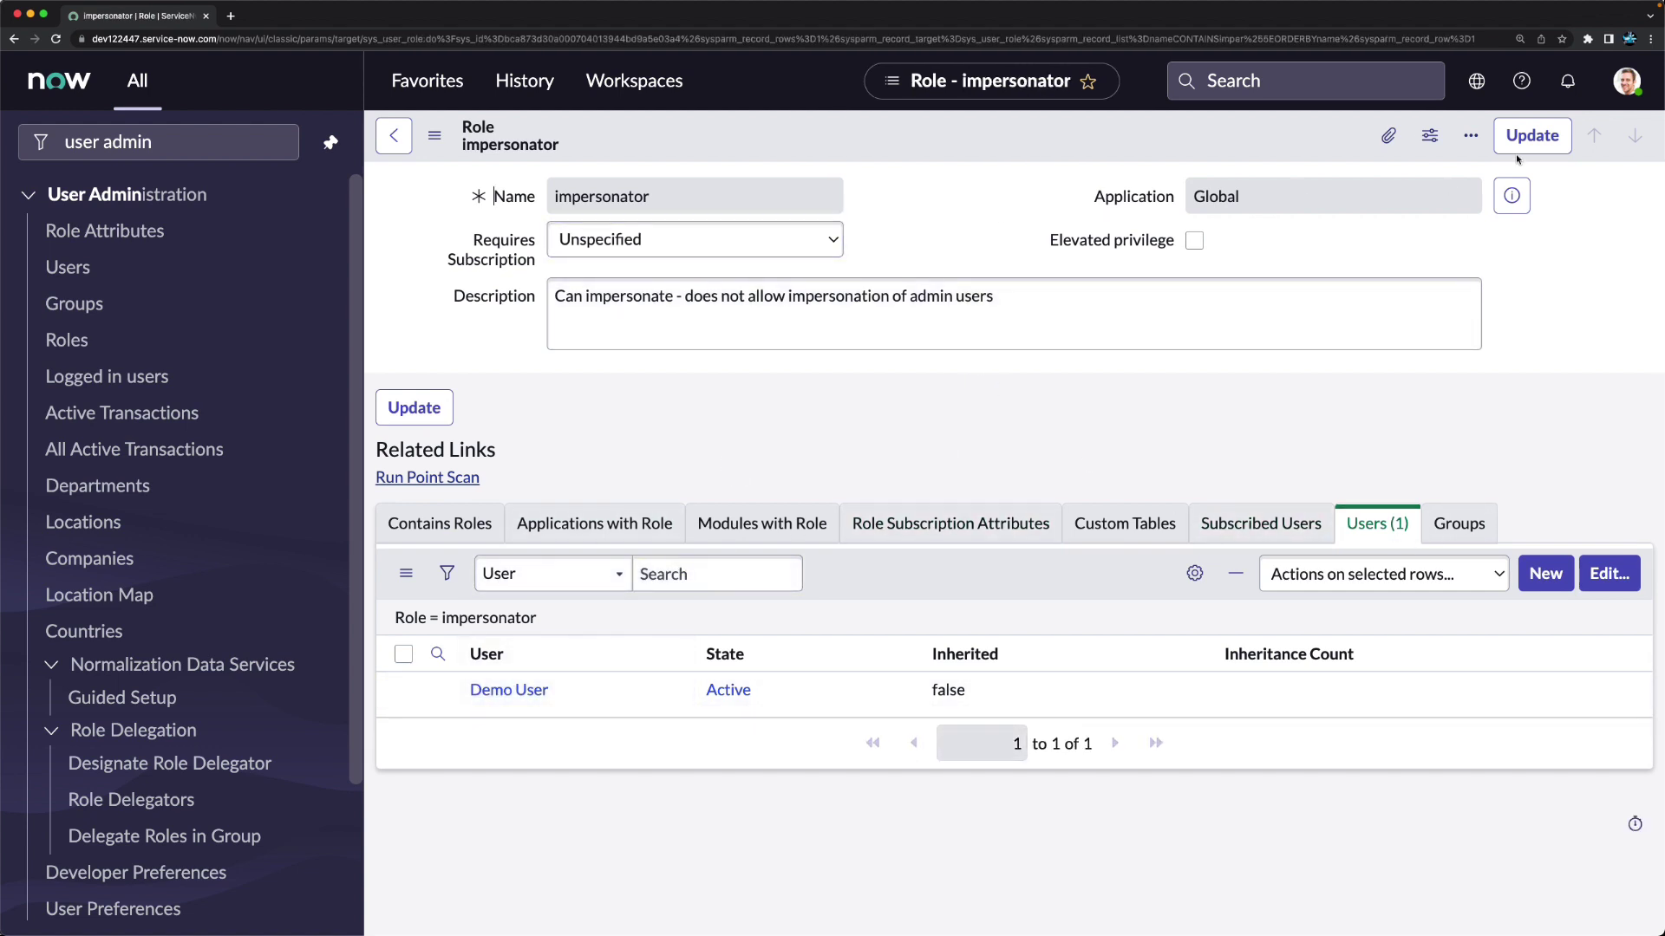
{"action": "left_click", "coordinate": [1625, 87]}
{"action": "left_click", "coordinate": [1437, 449]}
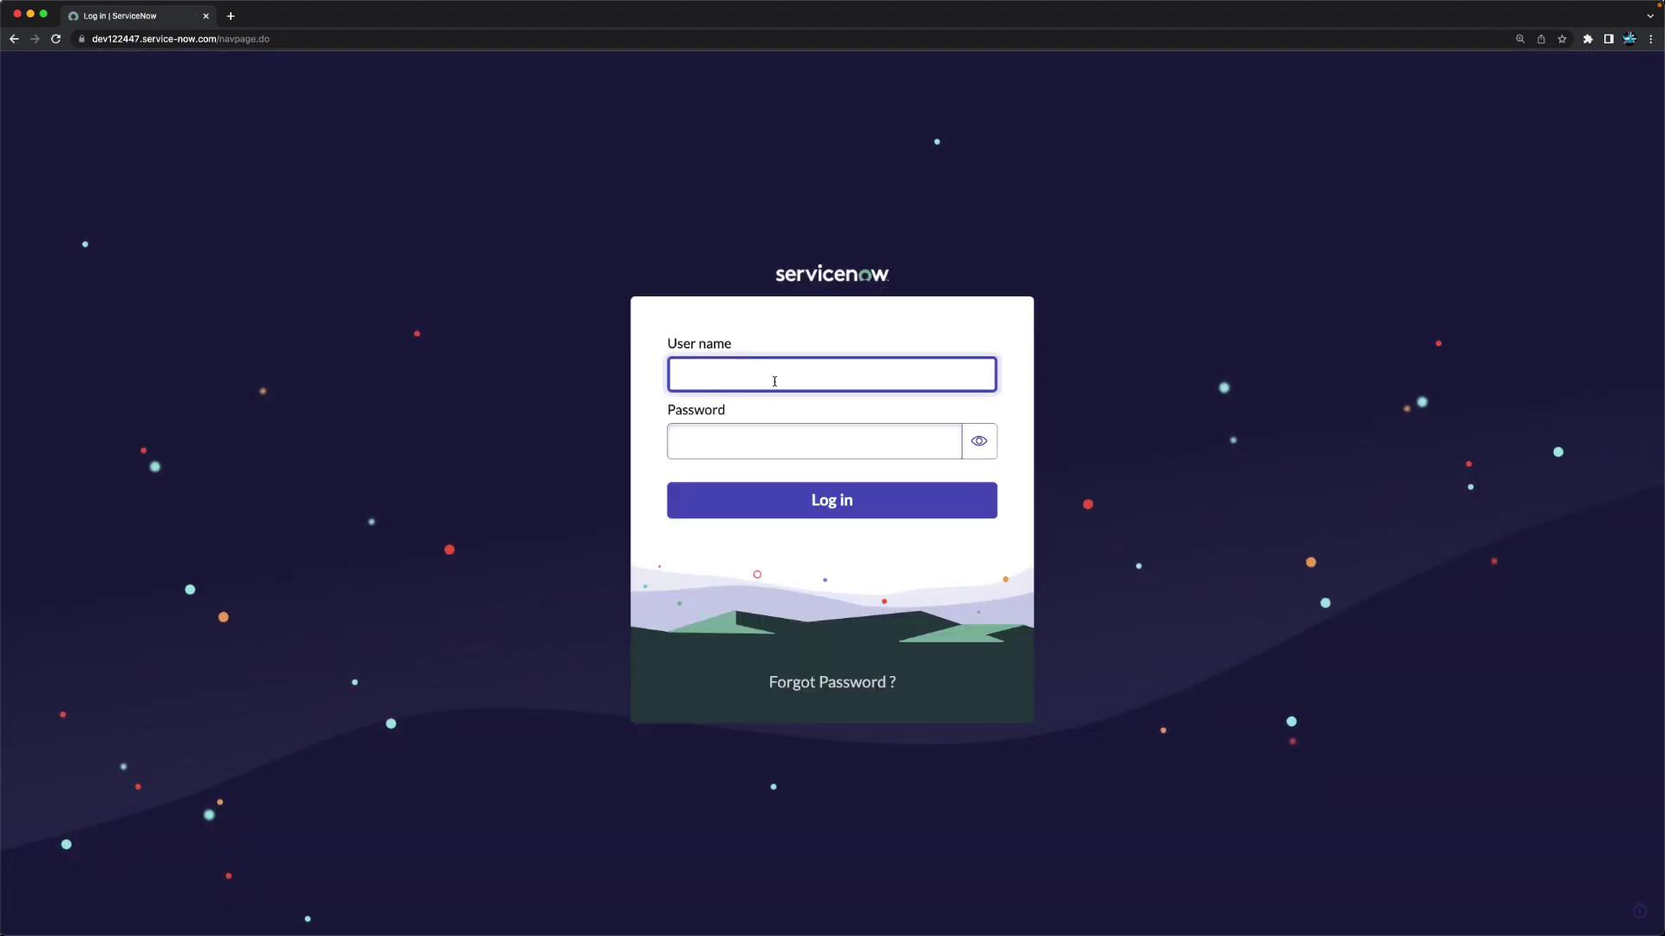
- Log in with Demo User's user name and password
{"action": "type", "text": "demo.user"}
{"action": "key", "text": "Tab"}
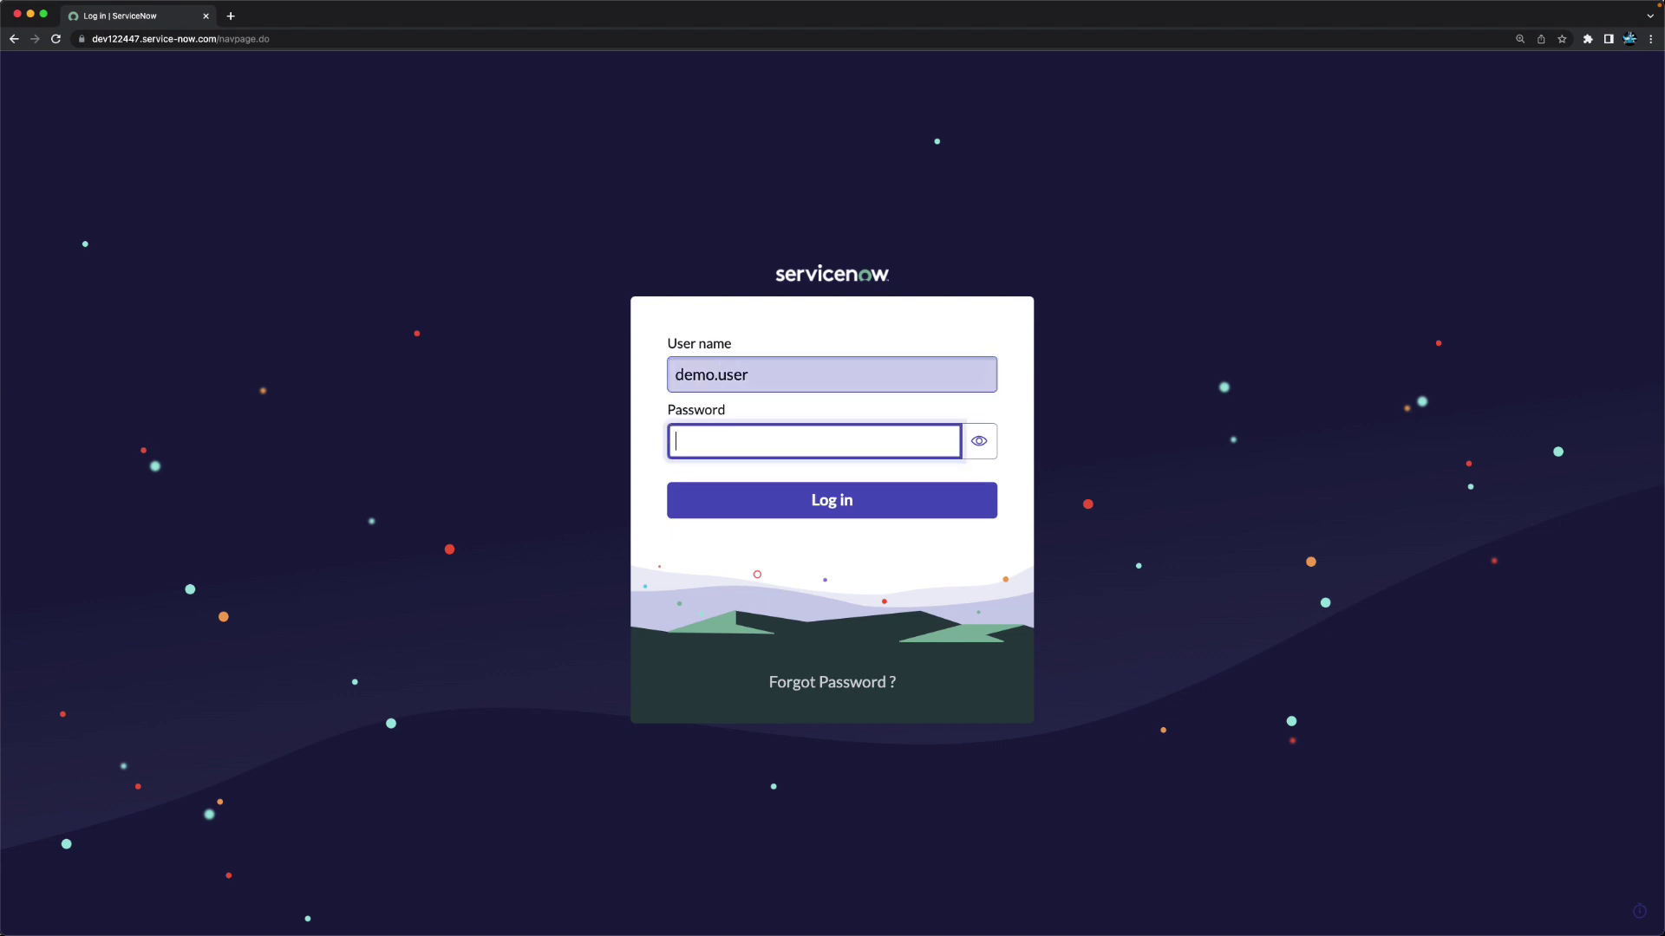
{"action": "type", "text": "••••••••••••••••"}
{"action": "left_click", "coordinate": [832, 509]}
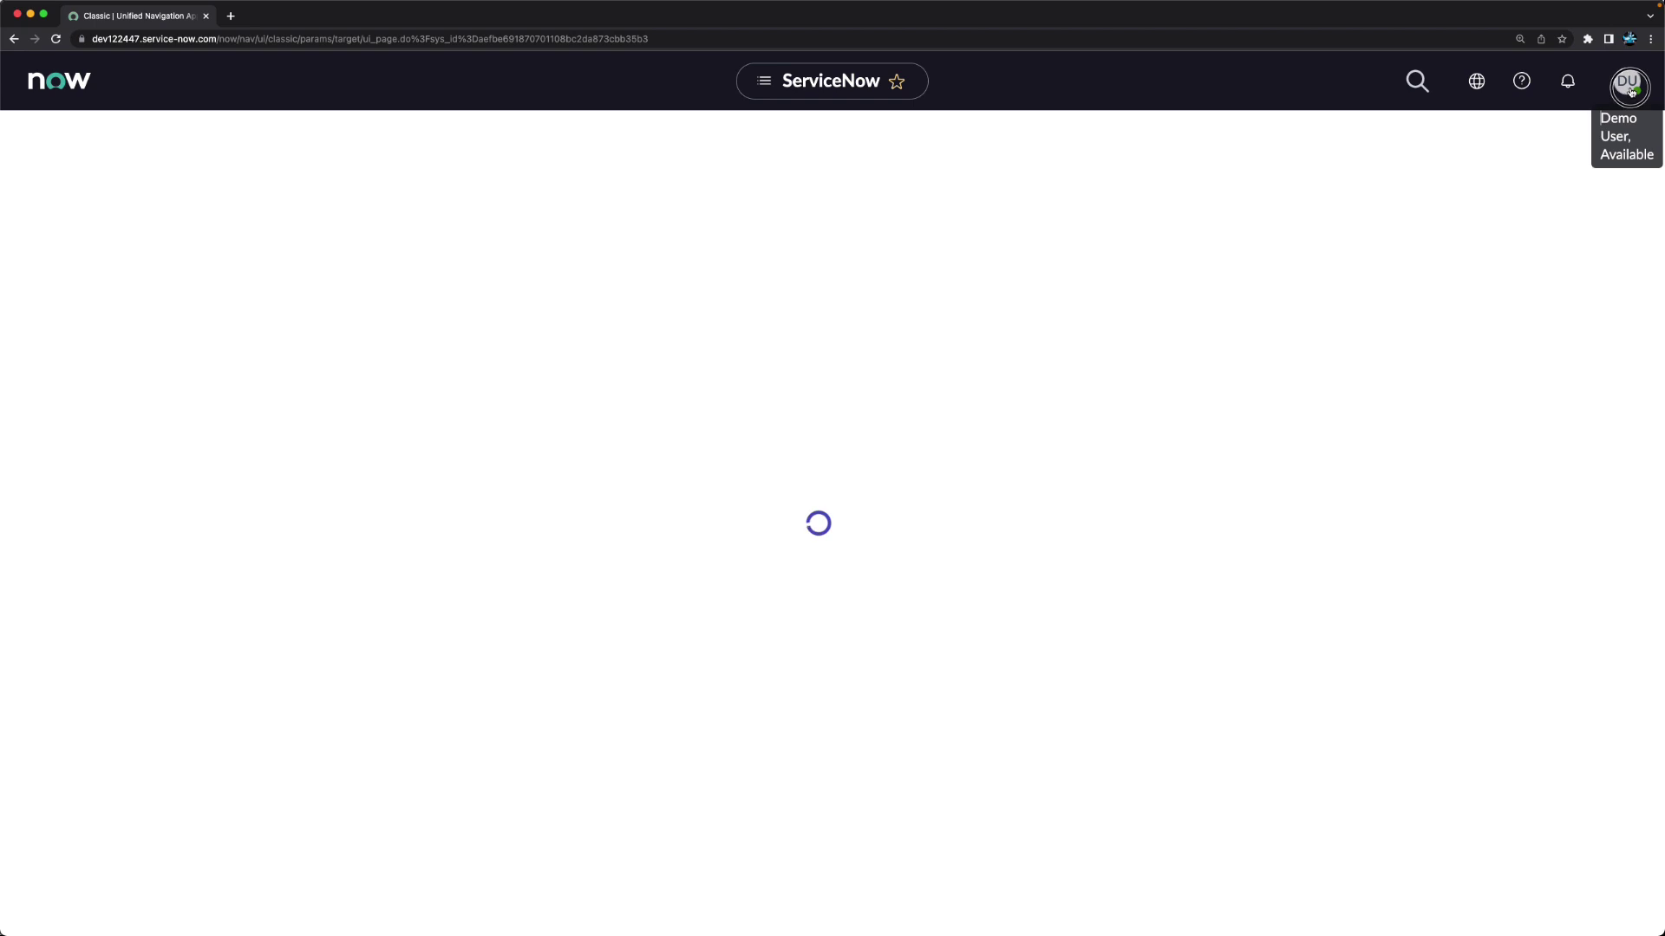
- Confirm Impersonate user now appears in Demo User's avatar menu, then close its dialog
{"action": "left_click", "coordinate": [1630, 87]}
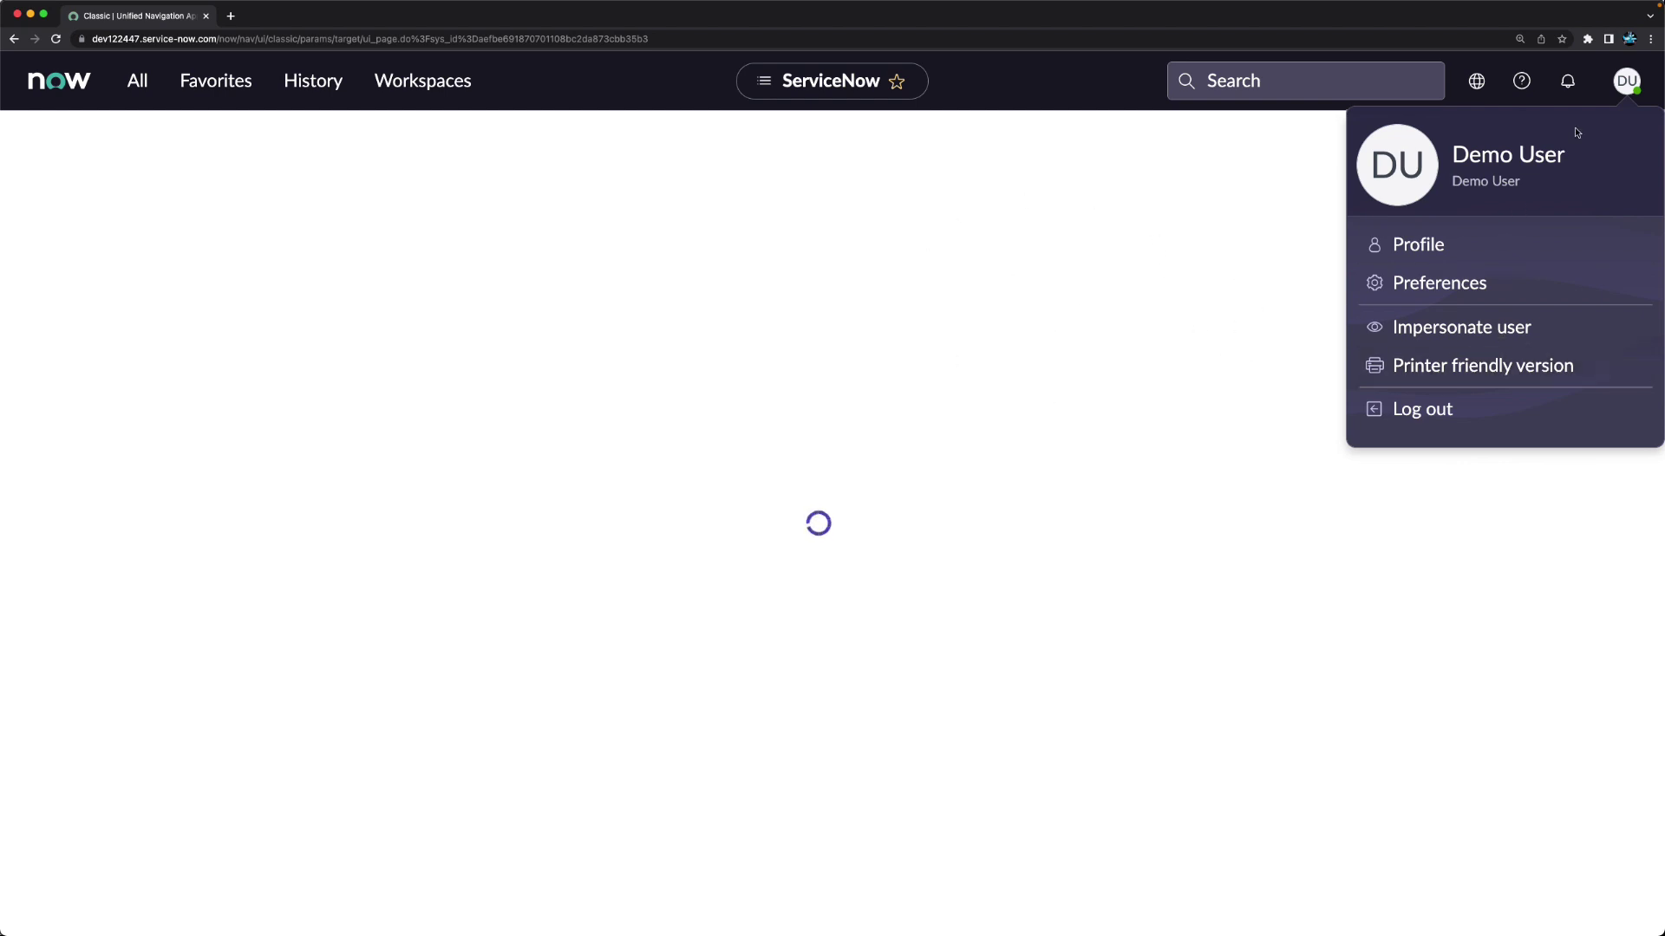
{"action": "left_click", "coordinate": [1460, 330]}
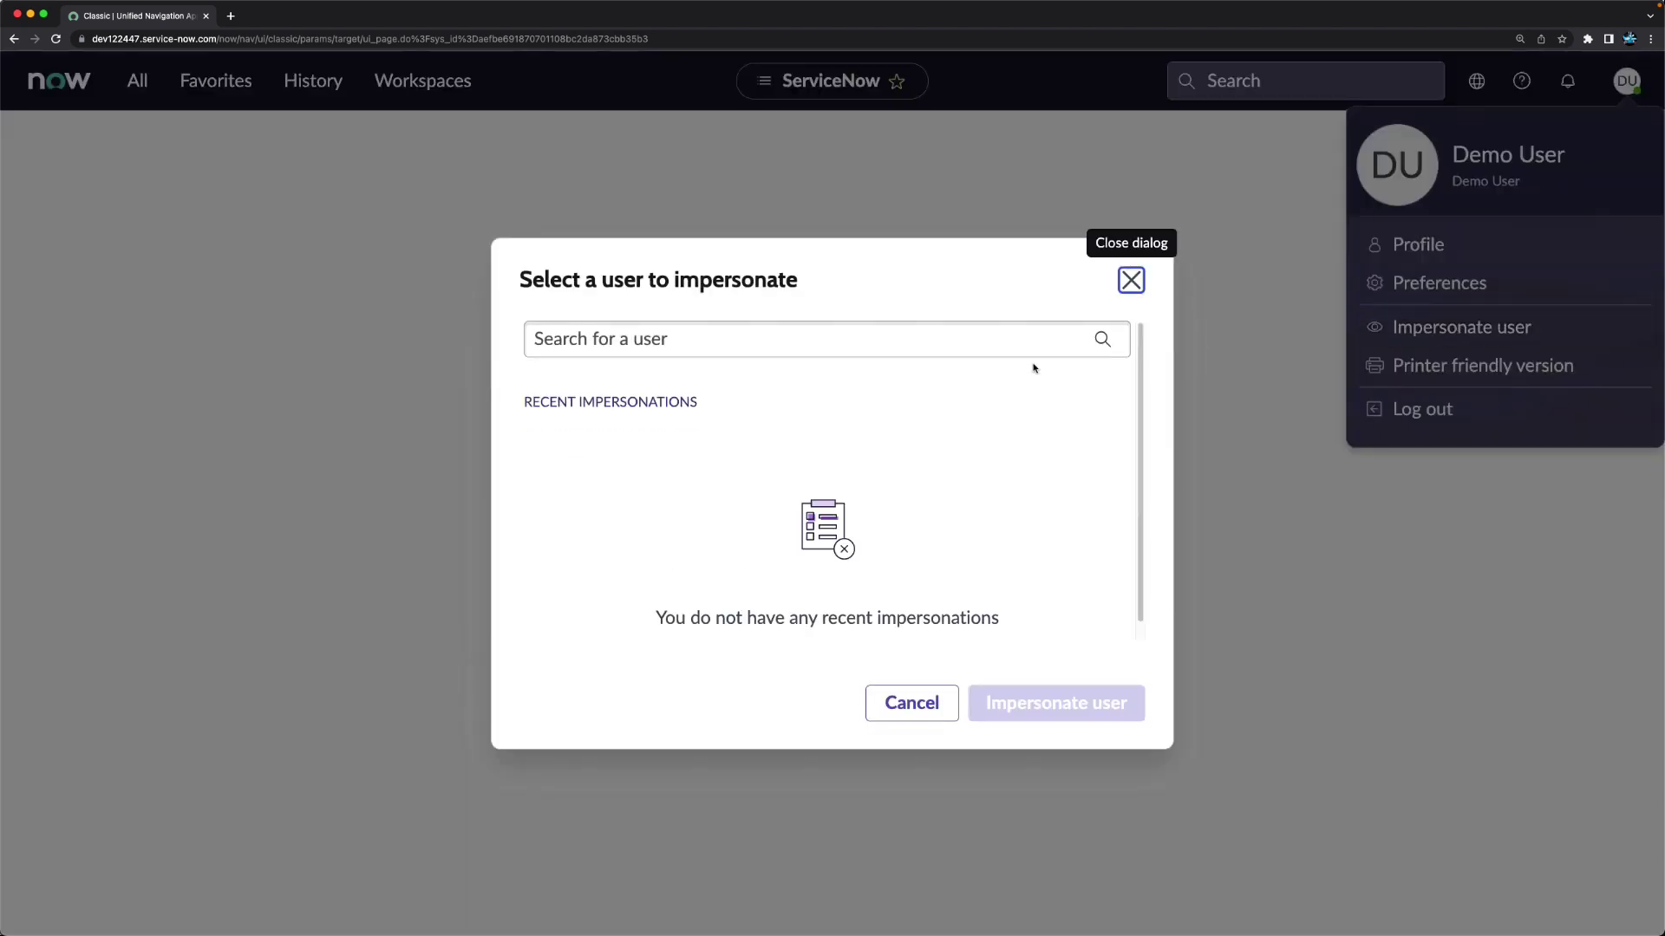
{"action": "left_click", "coordinate": [1128, 279]}
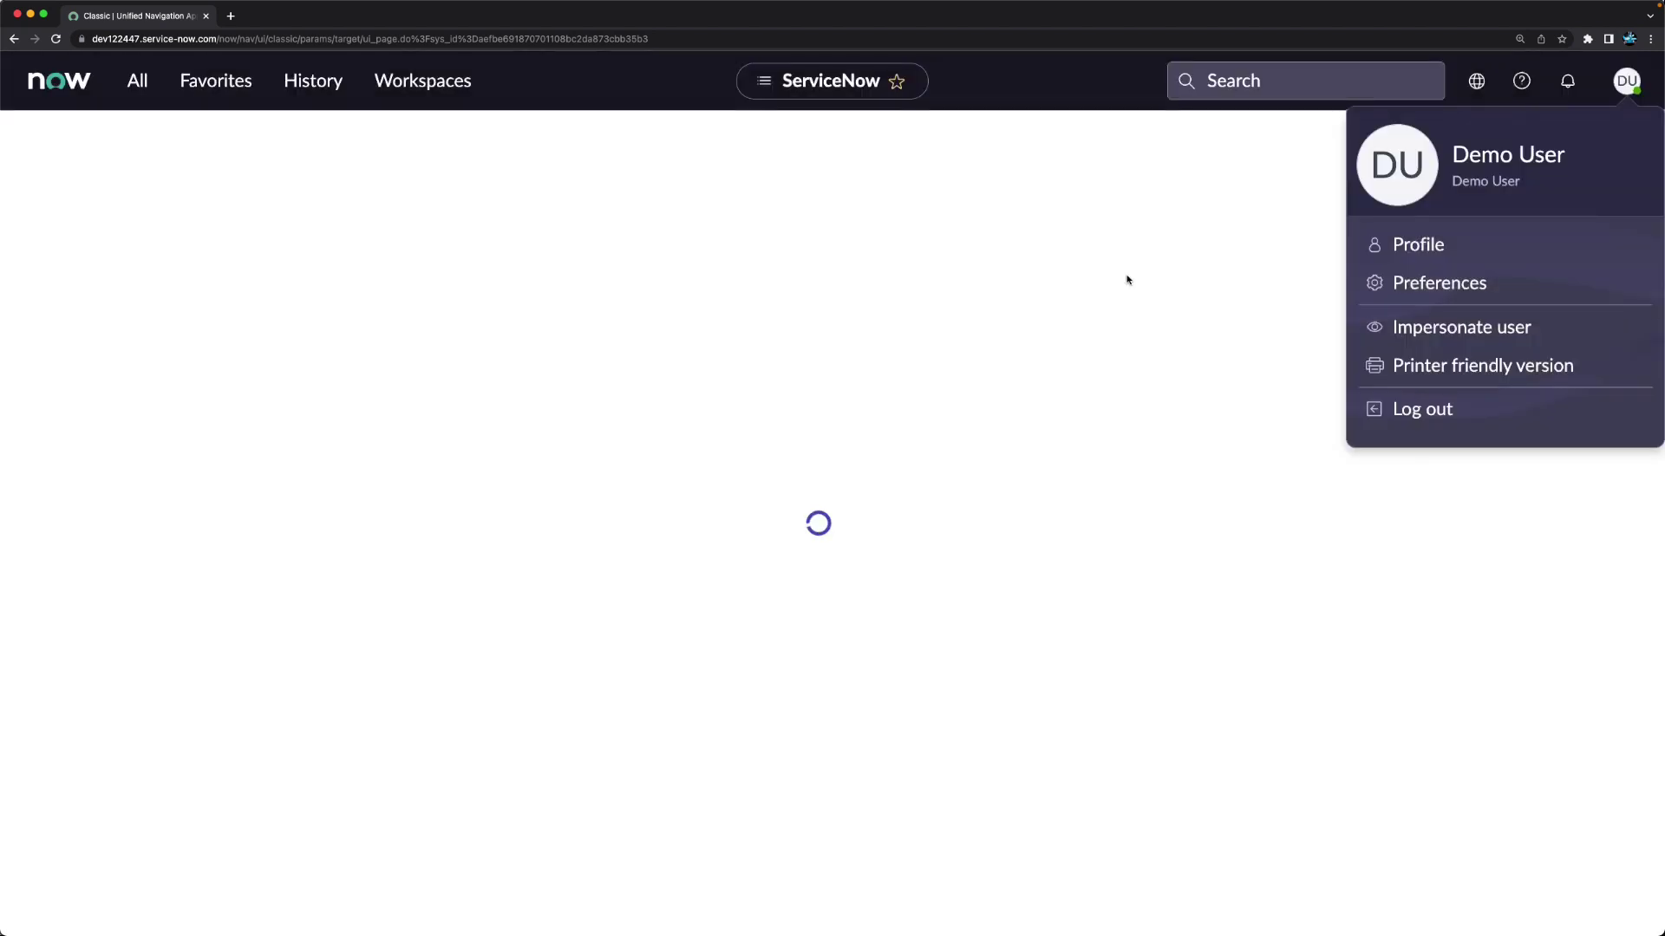